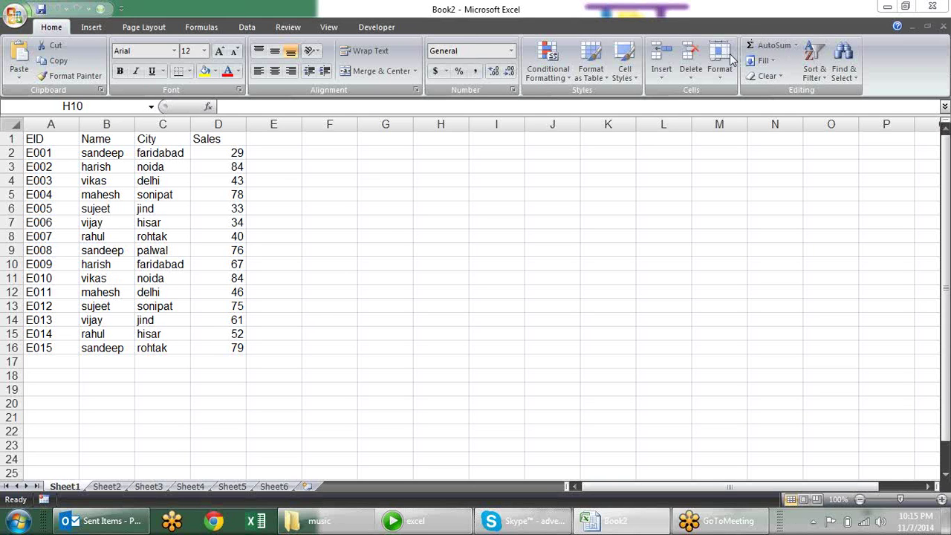
# Select the Name list in column B, then deselect it
pyautogui.click(377, 197)
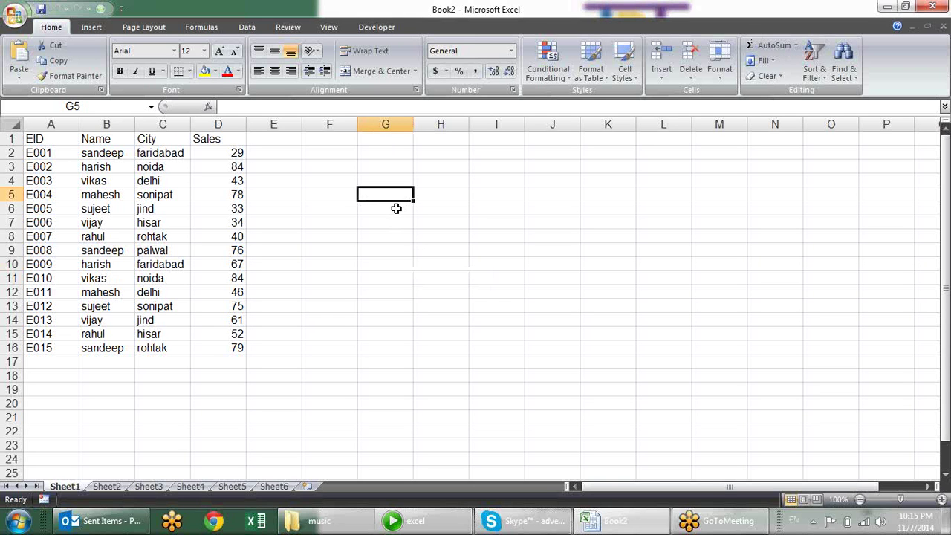
pyautogui.click(379, 179)
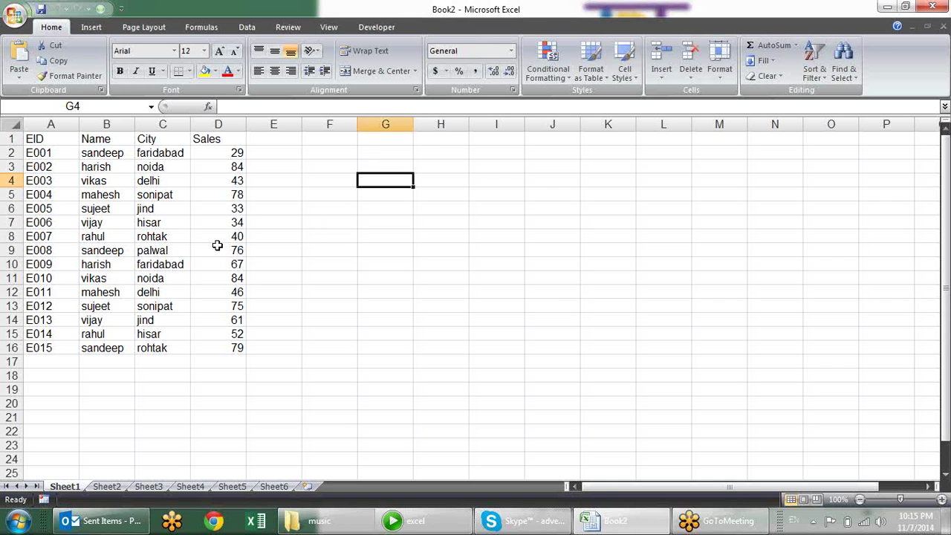
pyautogui.moveTo(101, 139); pyautogui.dragTo(99, 346)
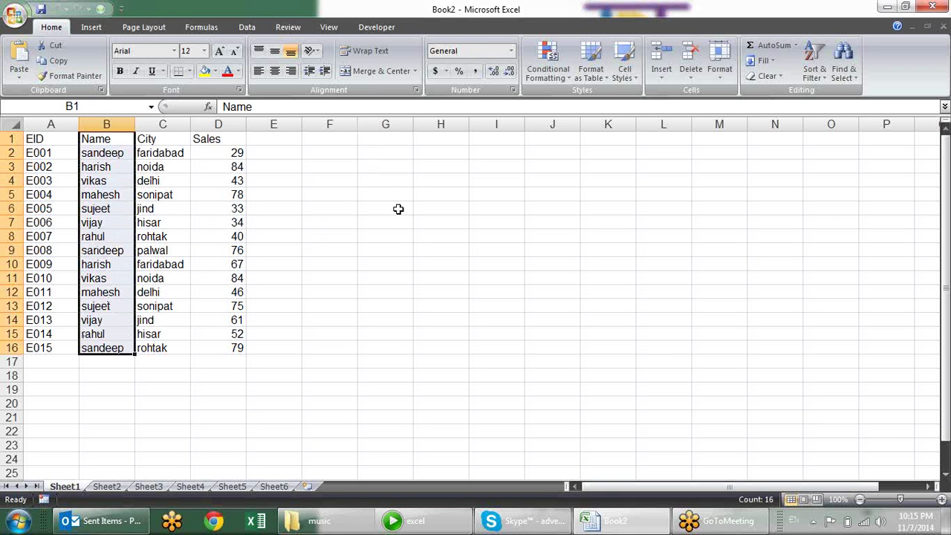
pyautogui.click(390, 180)
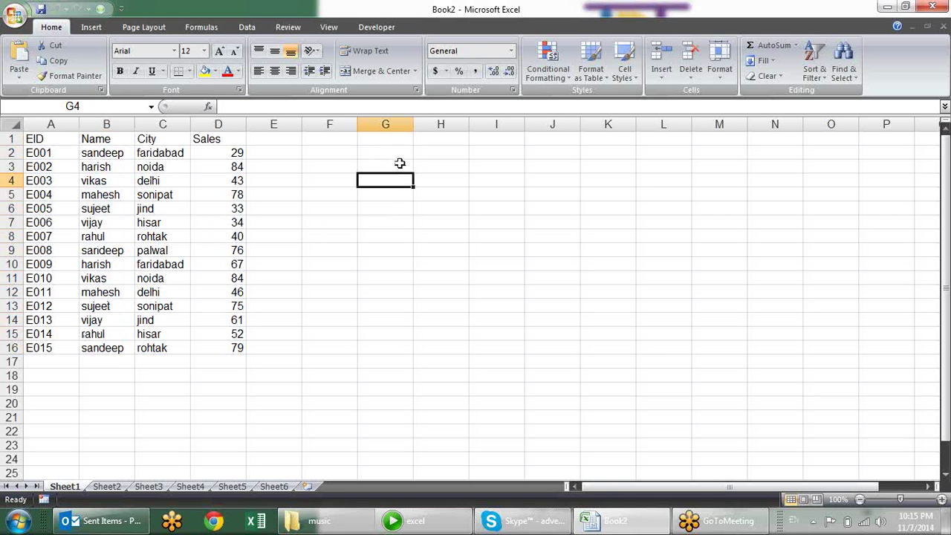
# Label G2 'Row' and H2 'Colunm'
pyautogui.click(398, 154)
pyautogui.write('R')
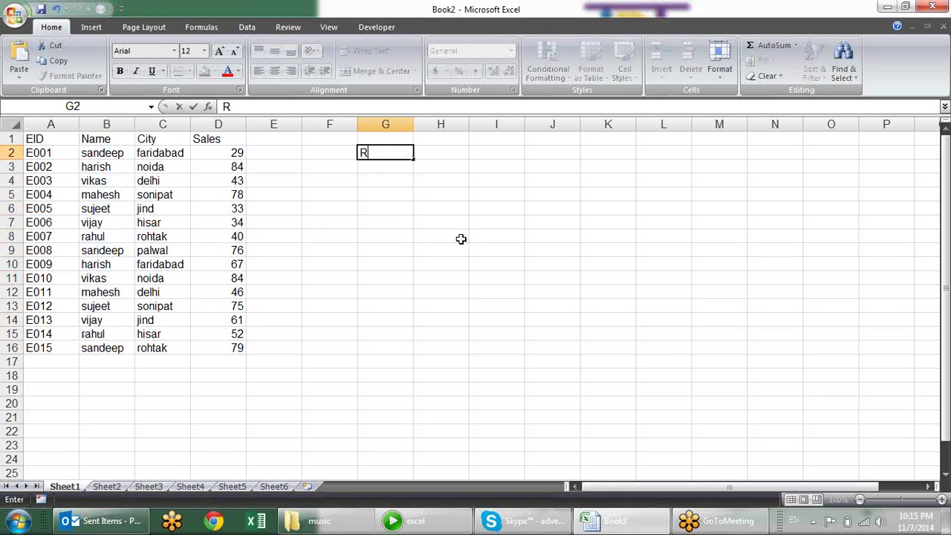
pyautogui.write('ow')
pyautogui.press('Tab')
pyautogui.write('Co')
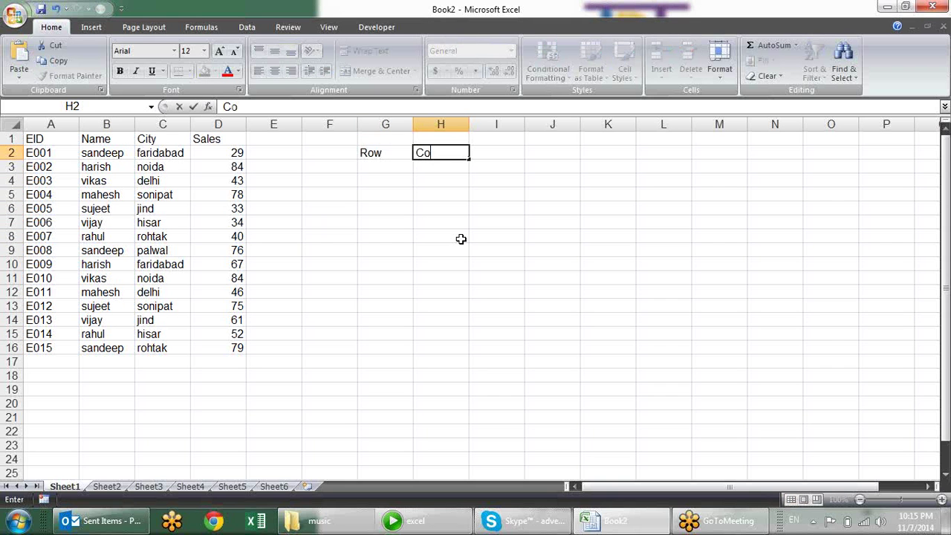
pyautogui.write('lun')
pyautogui.press('BackSpace')
pyautogui.write('mn')
pyautogui.press('BackSpace')
pyautogui.press('BackSpace')
pyautogui.write('nm')
pyautogui.press('Return')
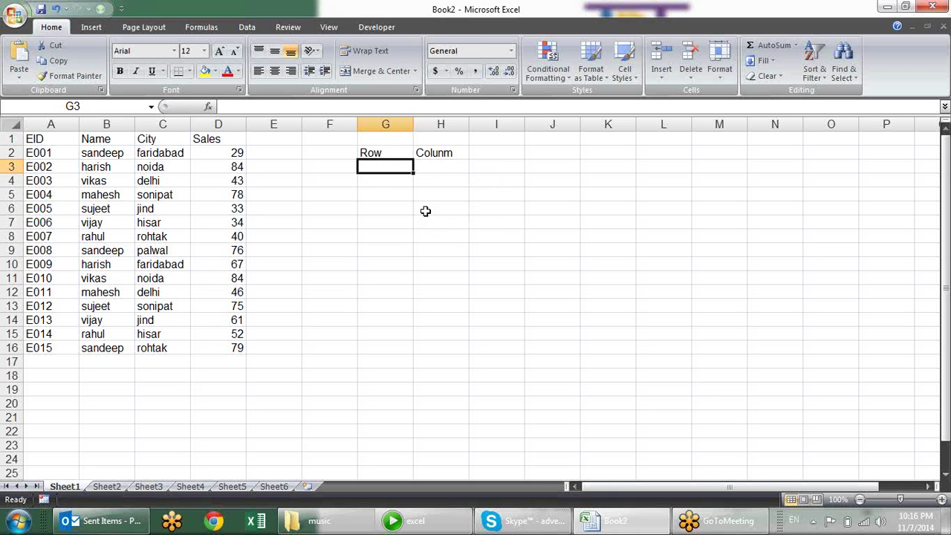
# Apply All Borders to the empty input cells G3:H3
pyautogui.click(383, 154)
pyautogui.click(393, 167)
pyautogui.click(418, 173)
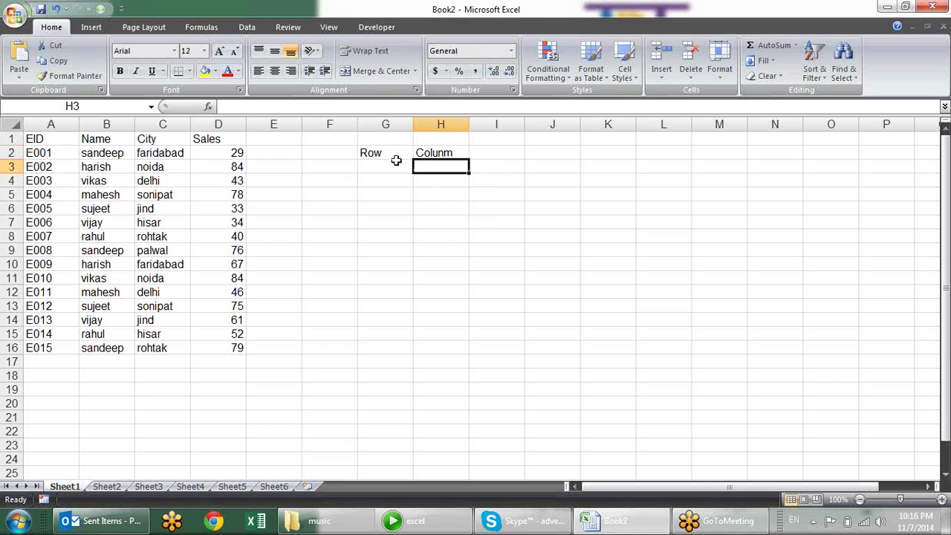
pyautogui.moveTo(394, 165); pyautogui.dragTo(418, 165)
pyautogui.click(188, 71)
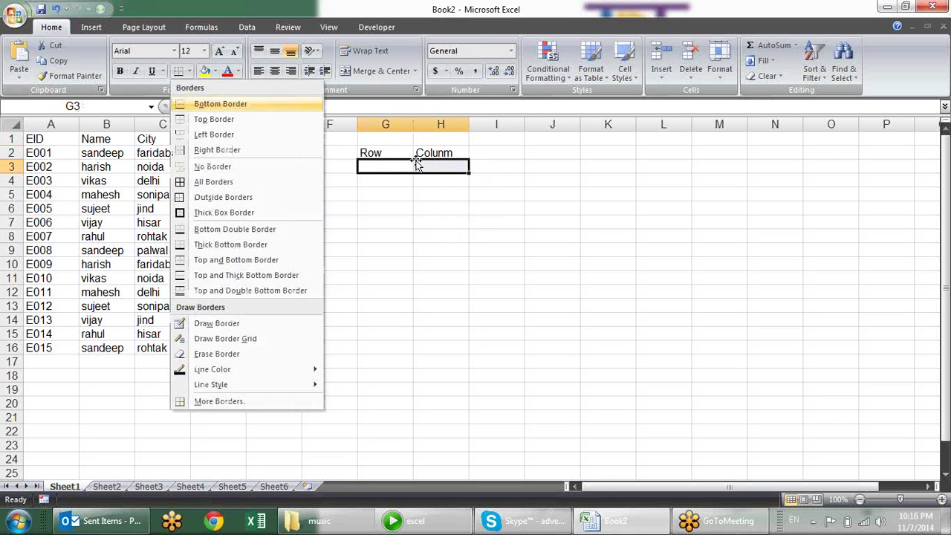
pyautogui.click(215, 179)
pyautogui.click(437, 210)
pyautogui.click(425, 192)
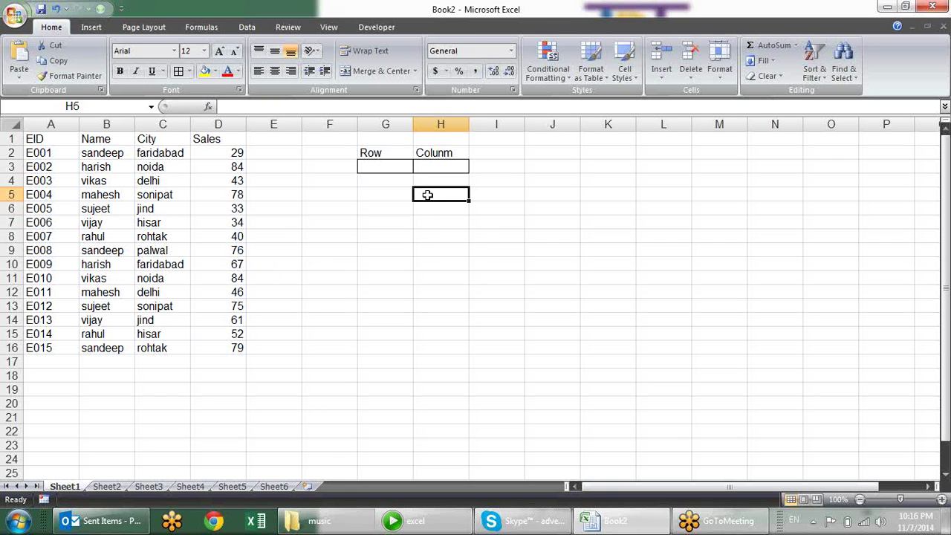
# Enter =INDEX(A1:D16,G3,H3) in H5
pyautogui.write('=')
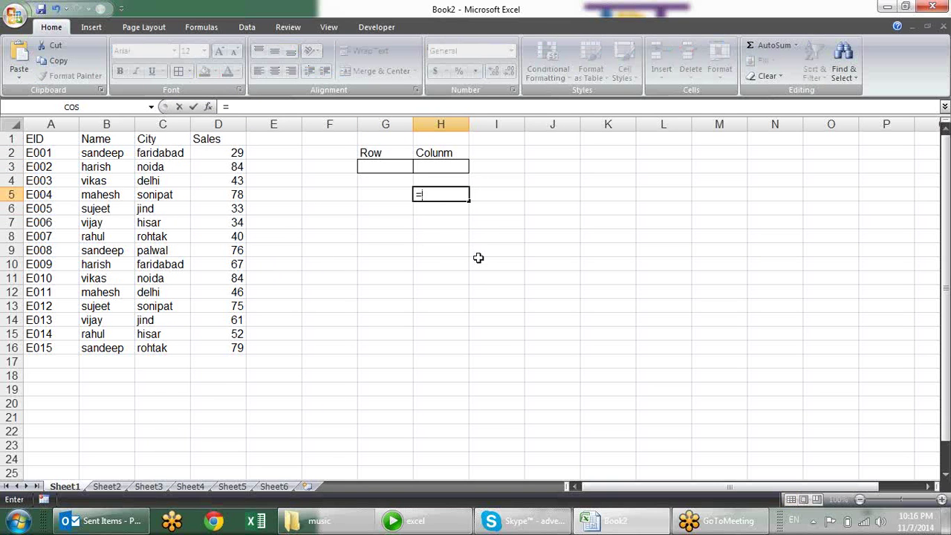
pyautogui.write('ind')
pyautogui.press('Tab')
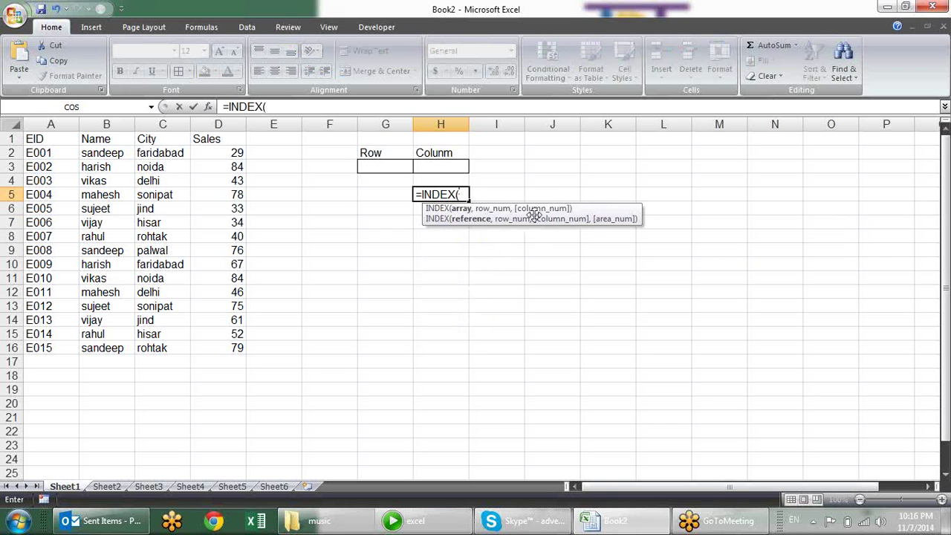
pyautogui.moveTo(60, 138)
pyautogui.mouseDown()
pyautogui.moveTo(180, 228)
pyautogui.moveTo(230, 358)
pyautogui.mouseUp()
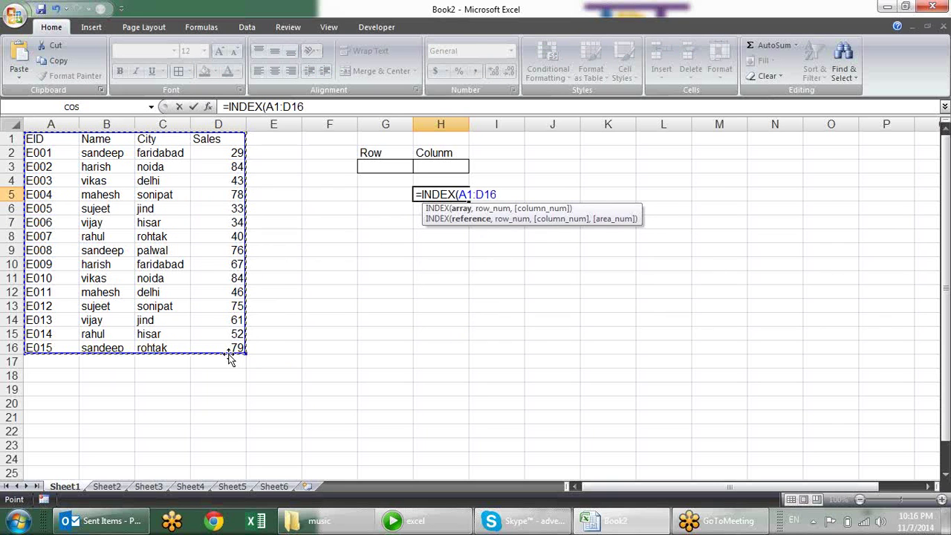
pyautogui.write(',')
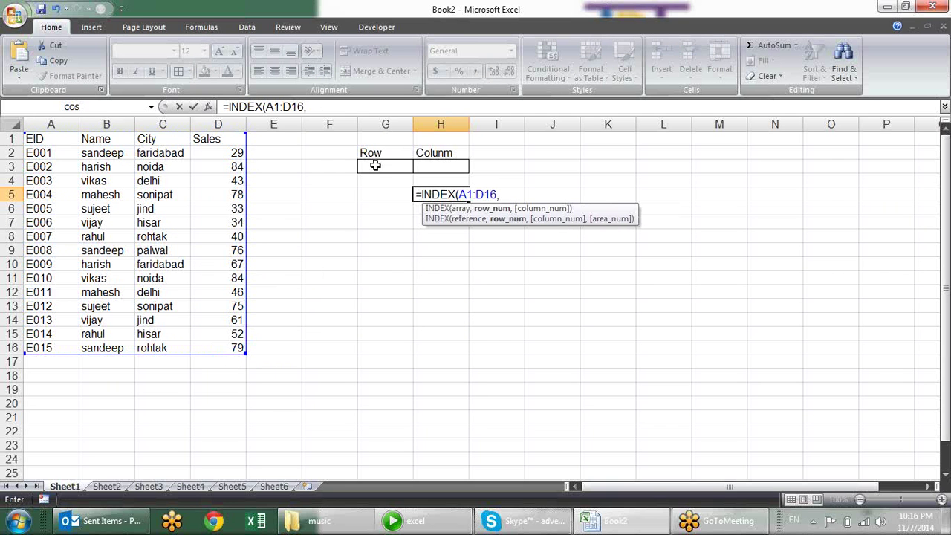
pyautogui.click(375, 168)
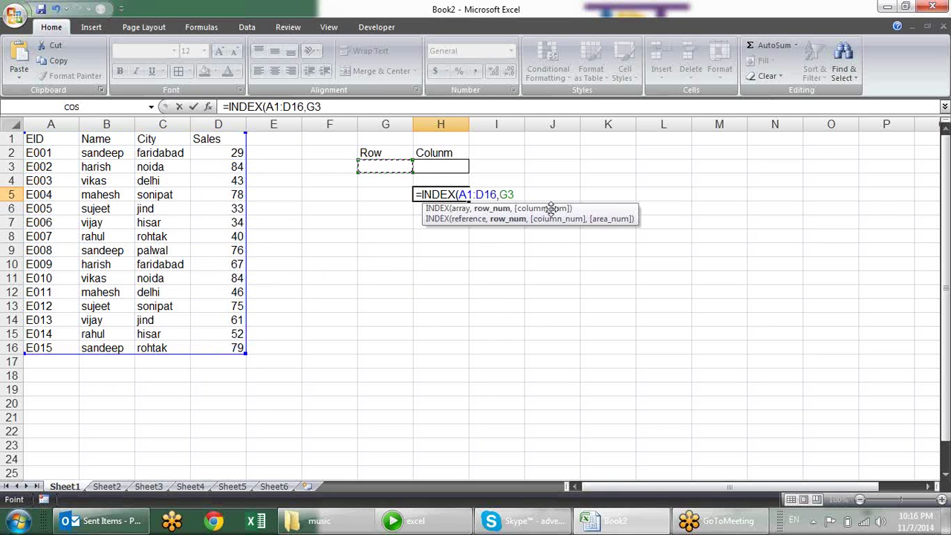
pyautogui.write(',')
pyautogui.click(441, 166)
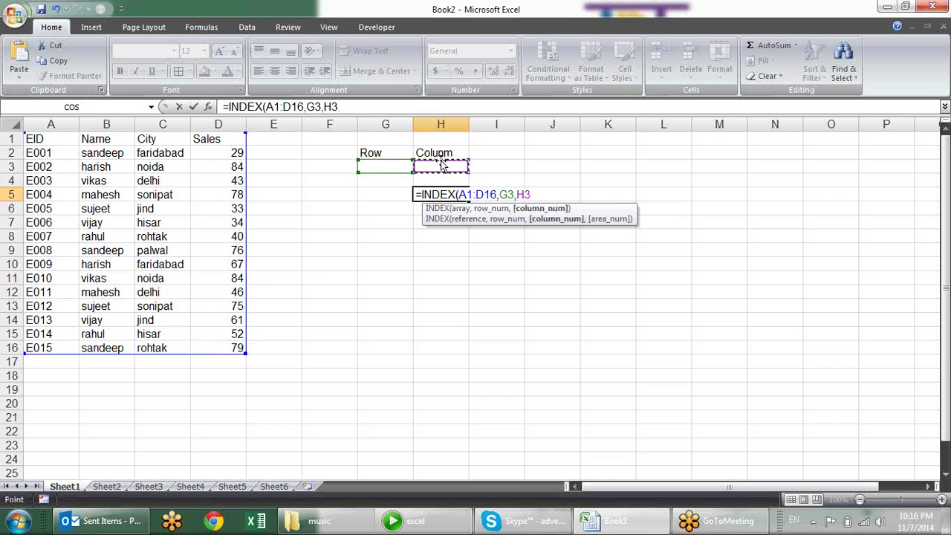
pyautogui.press('Return')
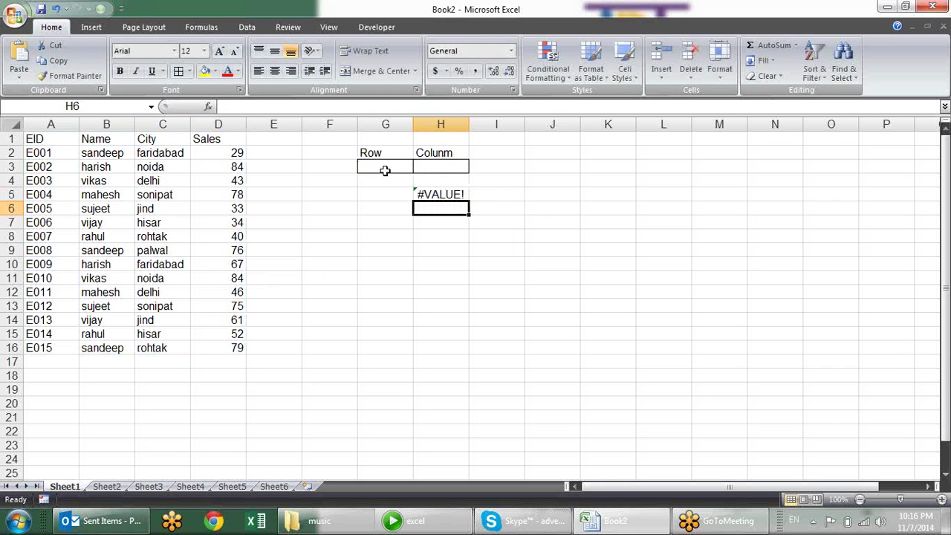
# Try Row and Column values 1 and 2, then 3 and 3, in G3:H3
pyautogui.click(384, 170)
pyautogui.write('1')
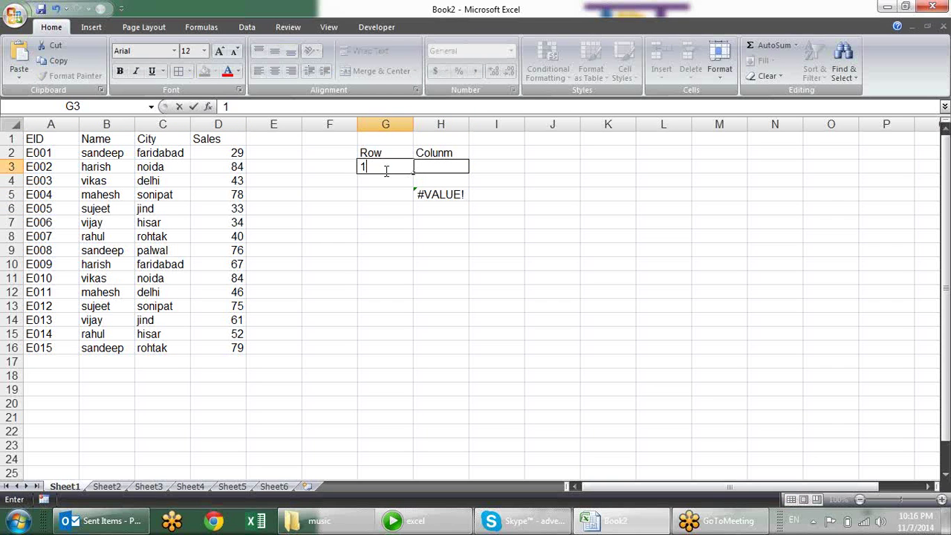
pyautogui.press('Tab')
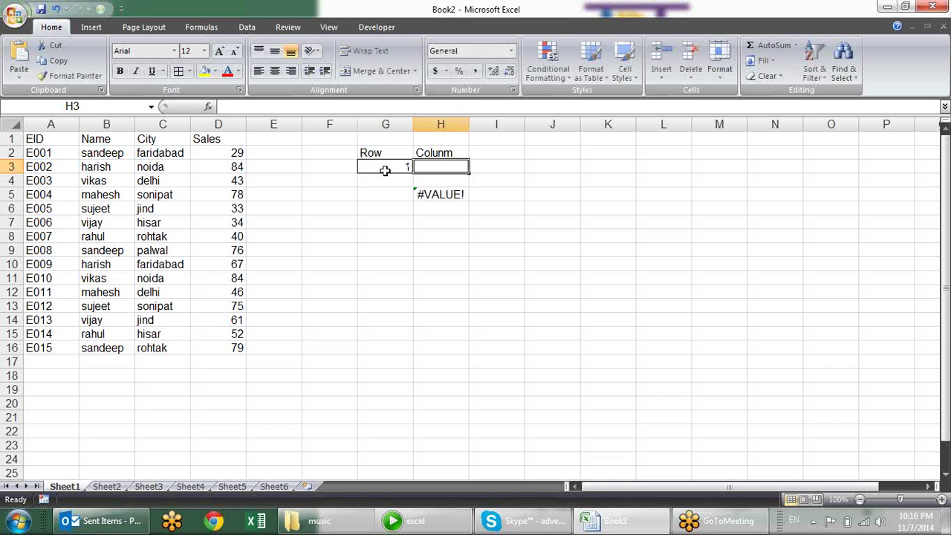
pyautogui.write('2')
pyautogui.press('Return')
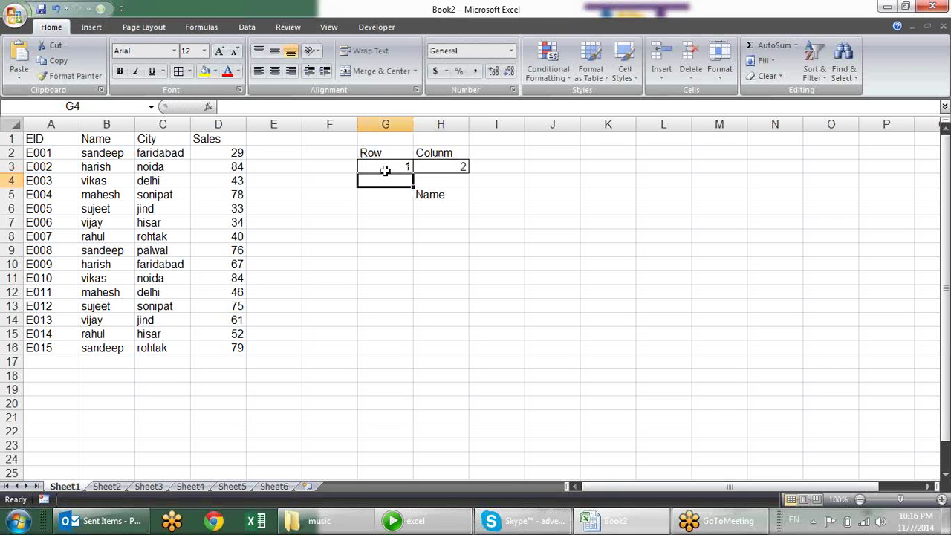
pyautogui.press('Up')
pyautogui.press('Up')
pyautogui.press('Down')
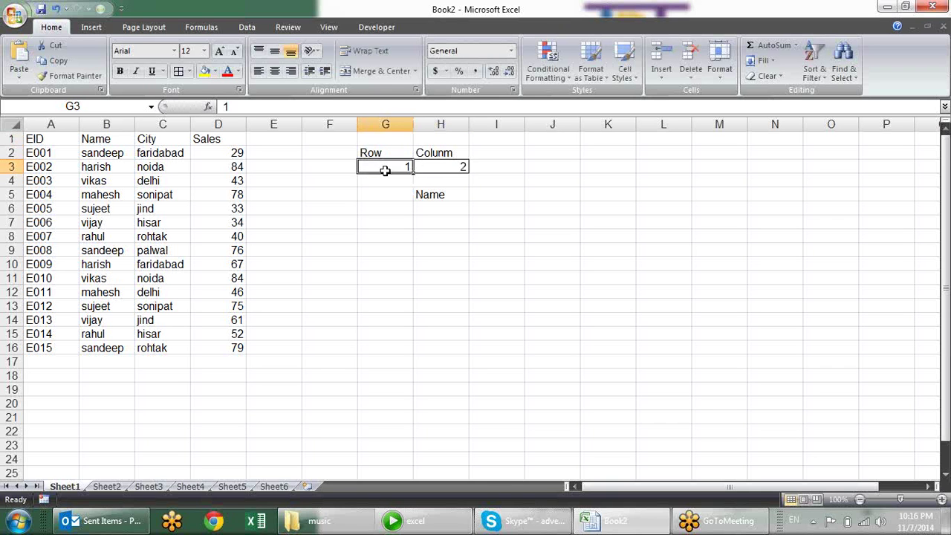
pyautogui.write('3')
pyautogui.press('Return')
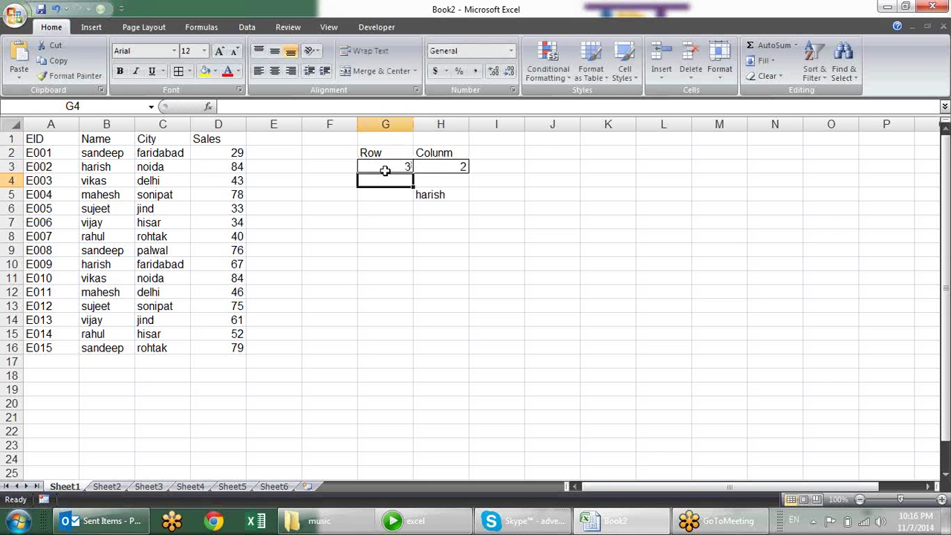
pyautogui.press('Up')
pyautogui.press('Right')
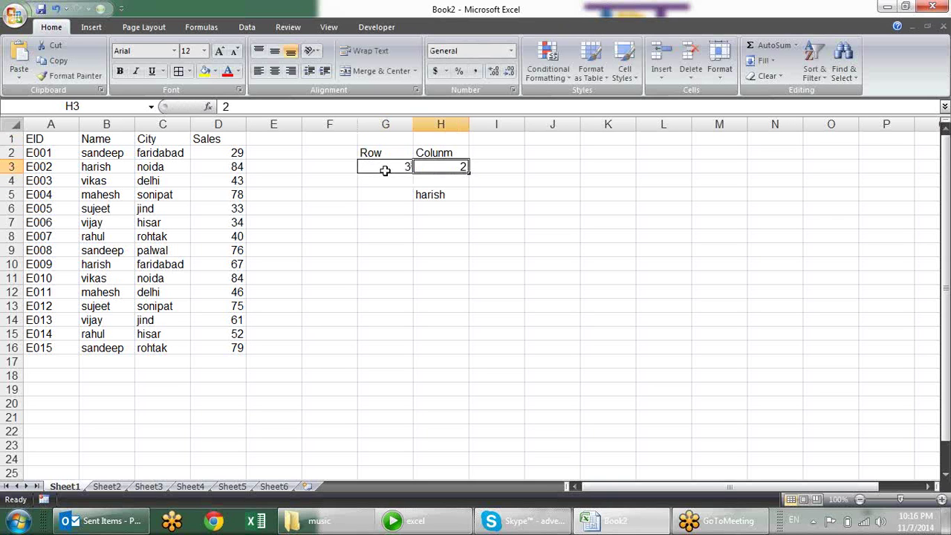
pyautogui.write('3')
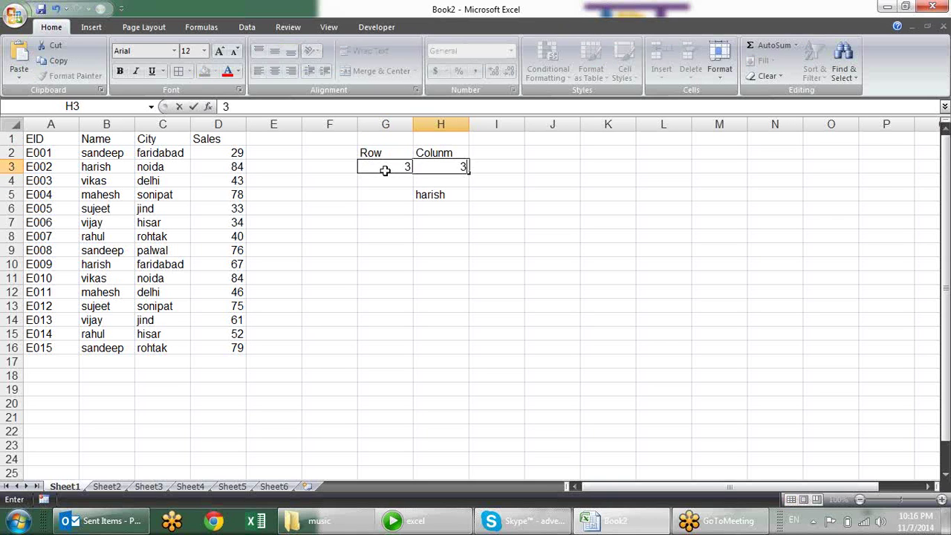
pyautogui.press('Return')
# Check the matching table entry, then recommit H5's INDEX formula
pyautogui.press('Left')
pyautogui.press('Left')
pyautogui.press('Left')
pyautogui.press('Left')
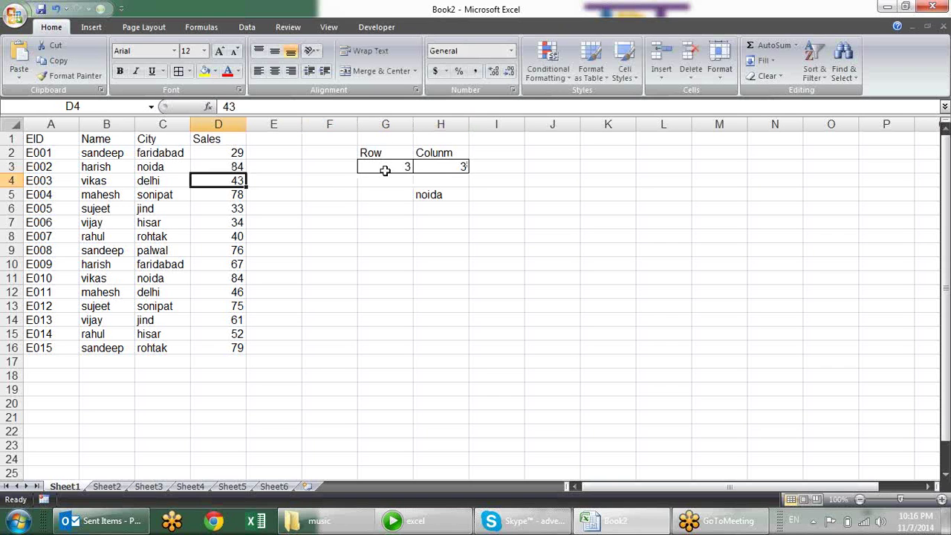
pyautogui.press('Left')
pyautogui.press('Up')
pyautogui.press('Up')
pyautogui.press('Right')
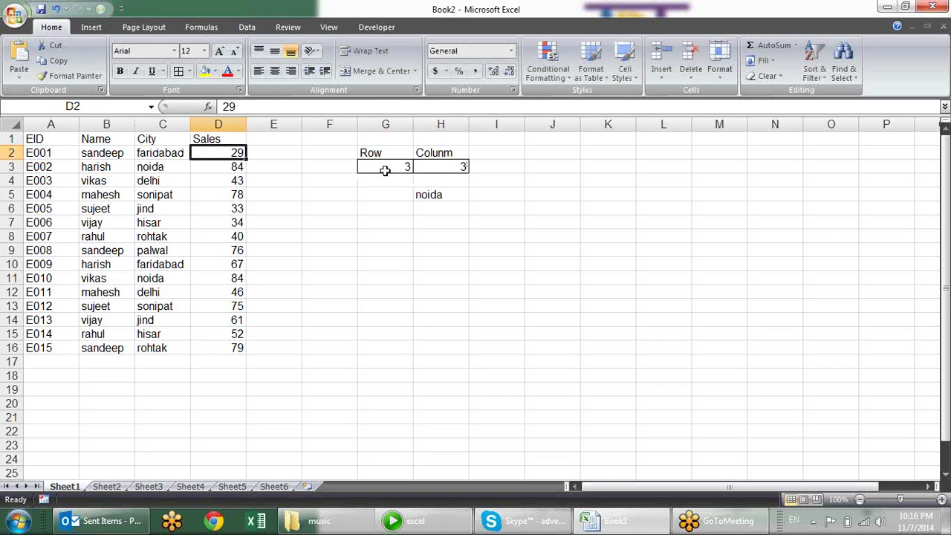
pyautogui.press('Right')
pyautogui.press('Right')
pyautogui.press('Right')
pyautogui.press('Right')
pyautogui.press('Down')
pyautogui.press('Down')
pyautogui.press('Down')
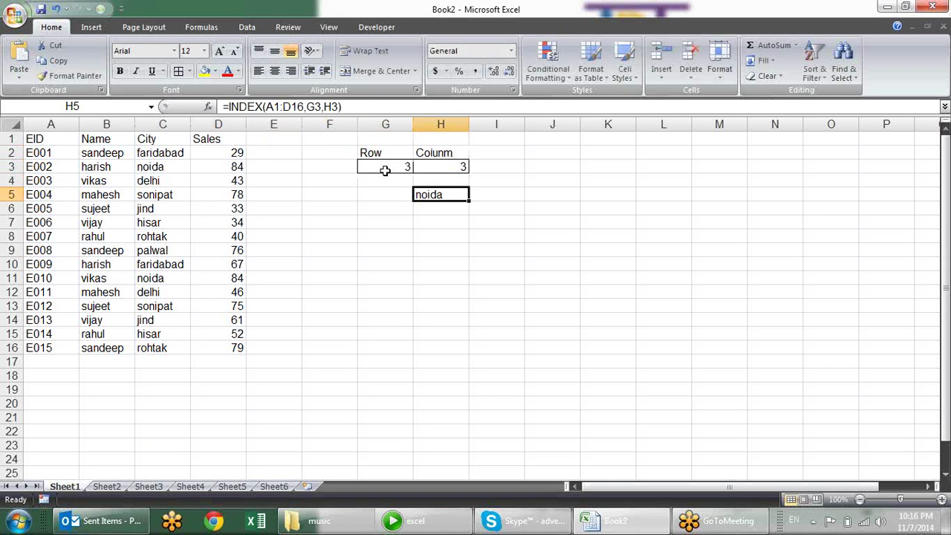
pyautogui.press('F2')
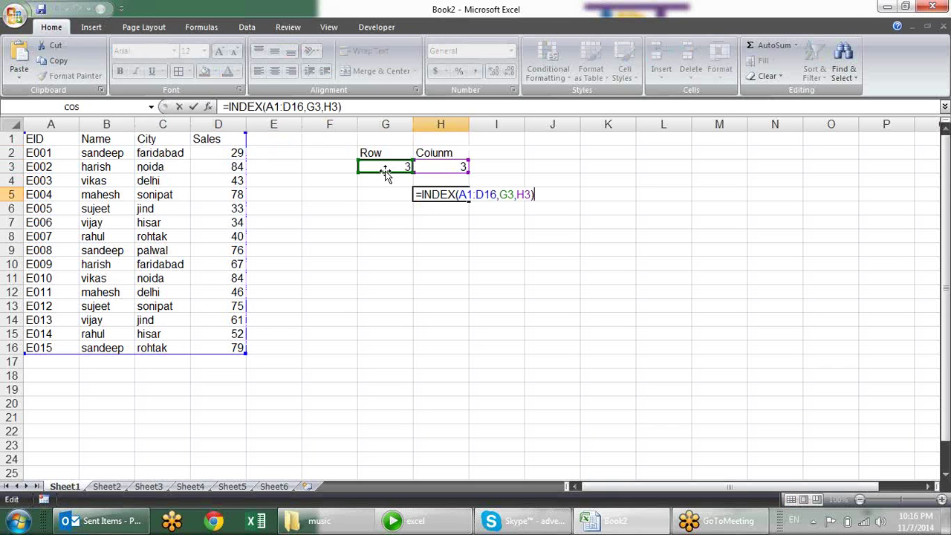
pyautogui.press('Return')
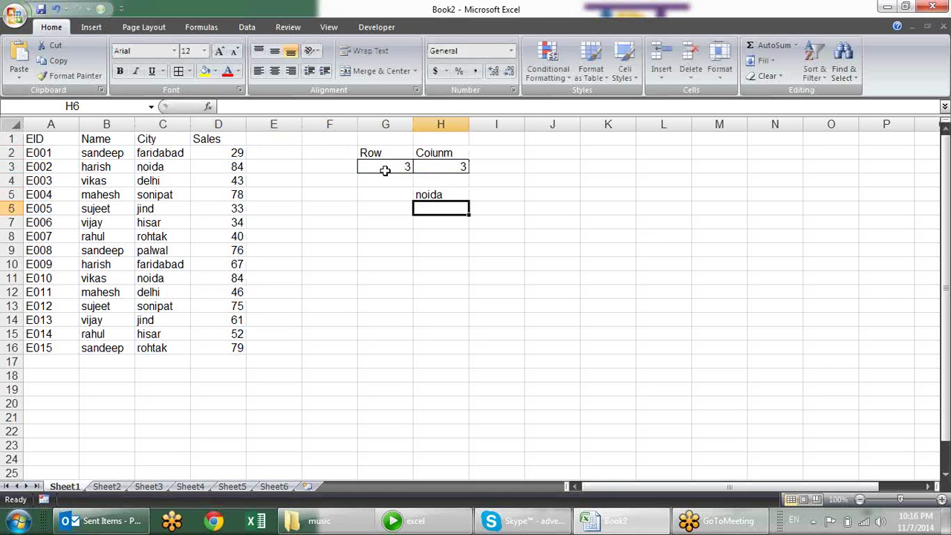
# Start an entry in G7, then cancel it
pyautogui.press('Down')
pyautogui.press('Down')
pyautogui.press('Up')
pyautogui.press('Left')
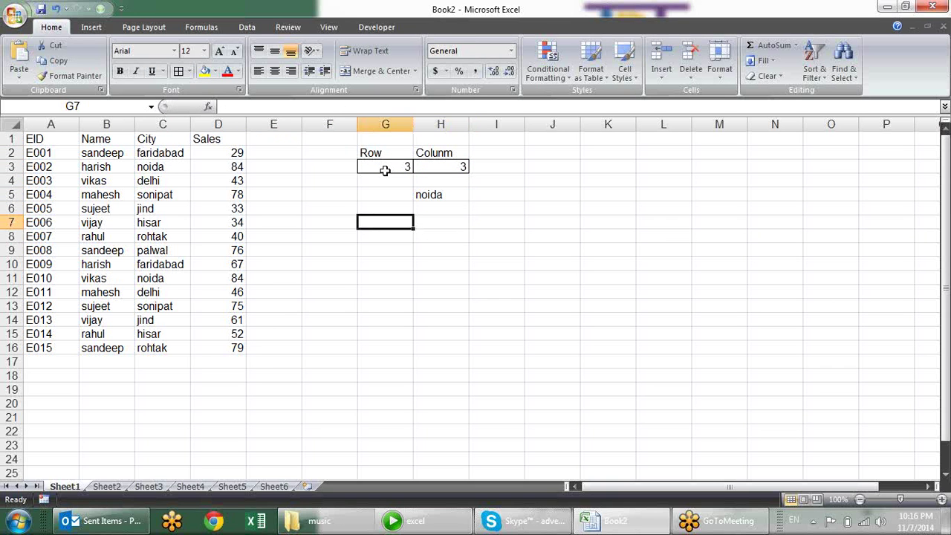
pyautogui.write('=')
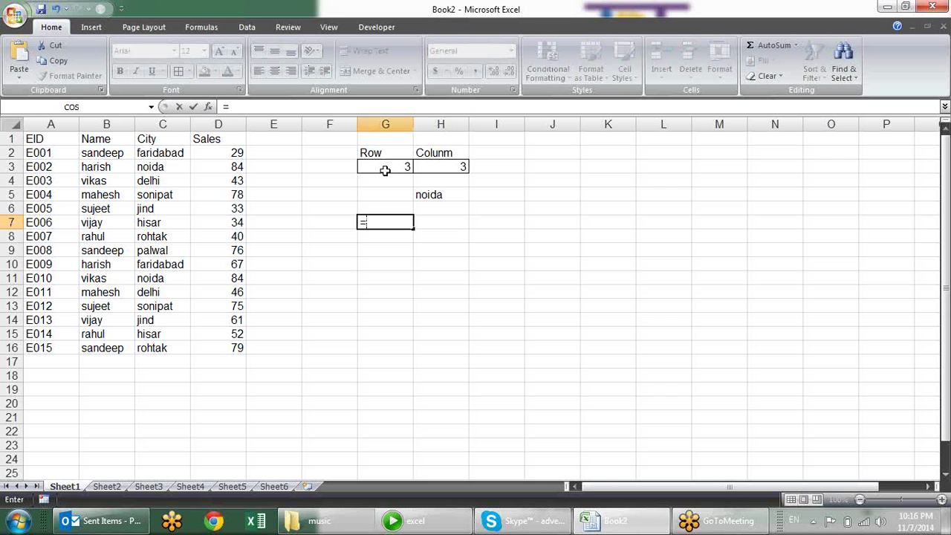
pyautogui.press('Escape')
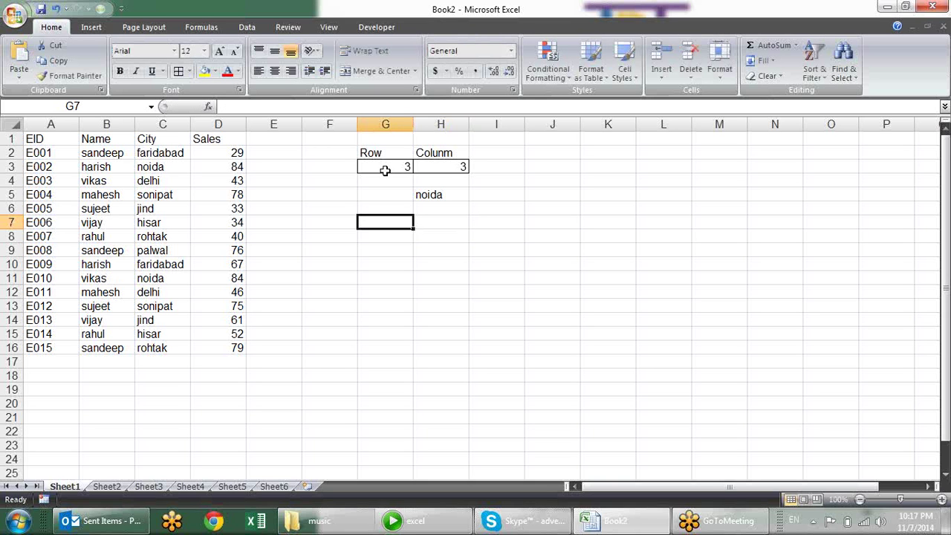
# Set both Row and Column to 1 so H5 returns the EID header
pyautogui.click(450, 191)
pyautogui.click(406, 162)
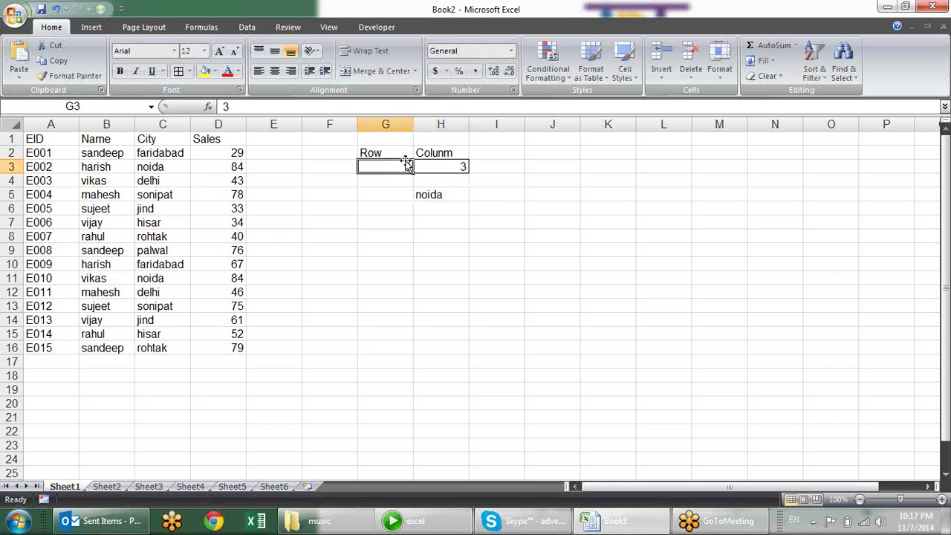
pyautogui.write('1')
pyautogui.press('Tab')
pyautogui.write('1')
pyautogui.press('Return')
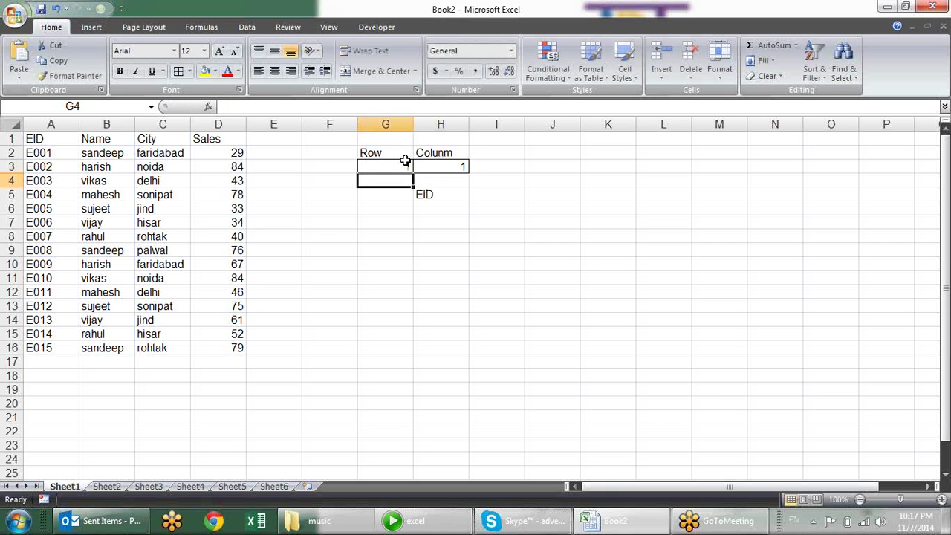
pyautogui.click(36, 141)
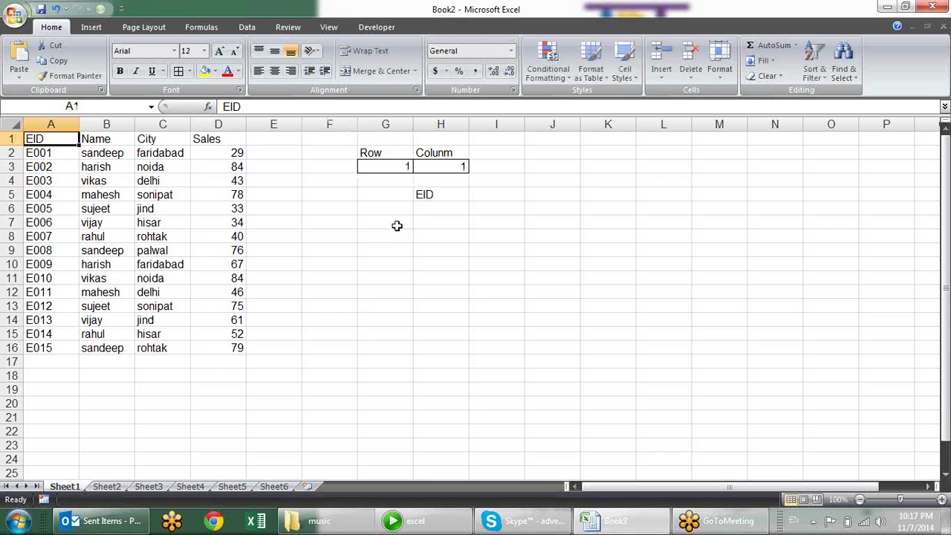
pyautogui.click(433, 220)
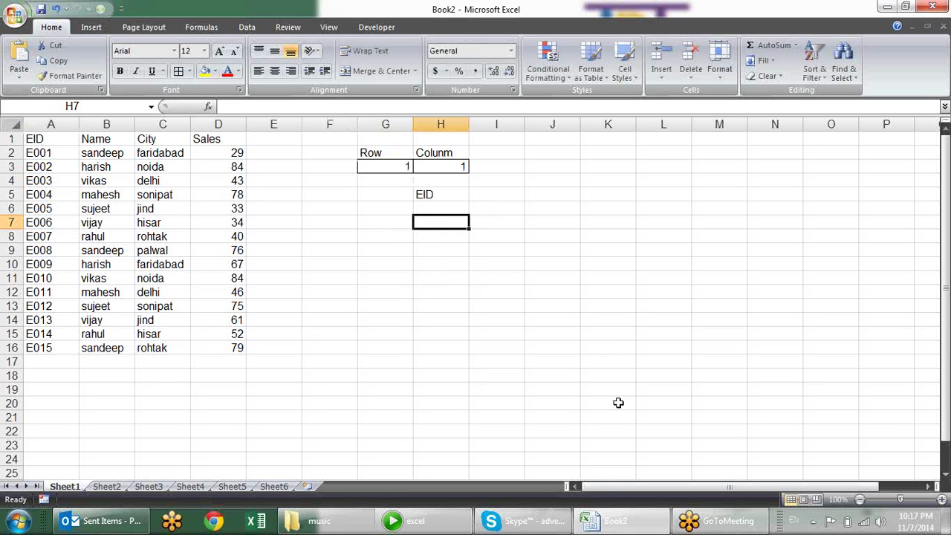
# Enter =OFFSET(A1,G3,H3) in H7
pyautogui.write('=')
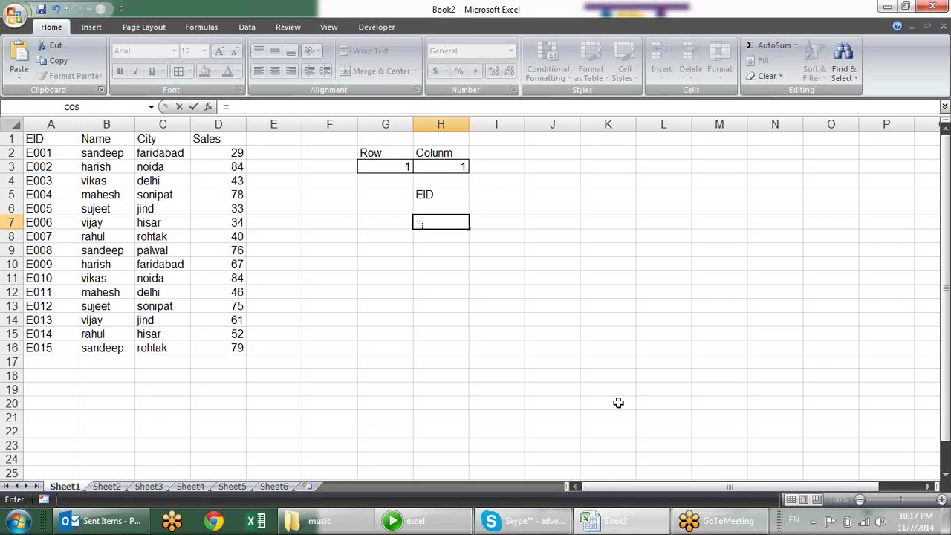
pyautogui.write('off')
pyautogui.press('Tab')
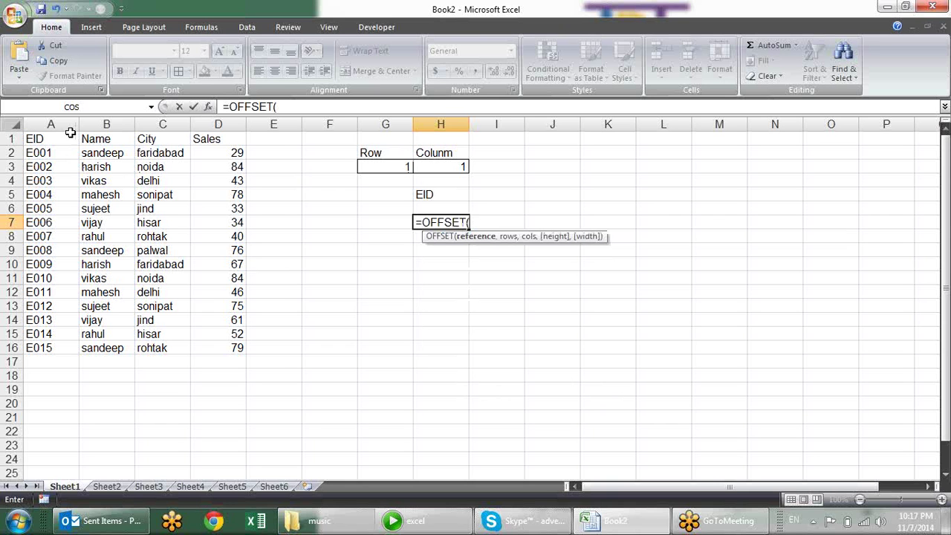
pyautogui.moveTo(70, 136); pyautogui.dragTo(230, 352)
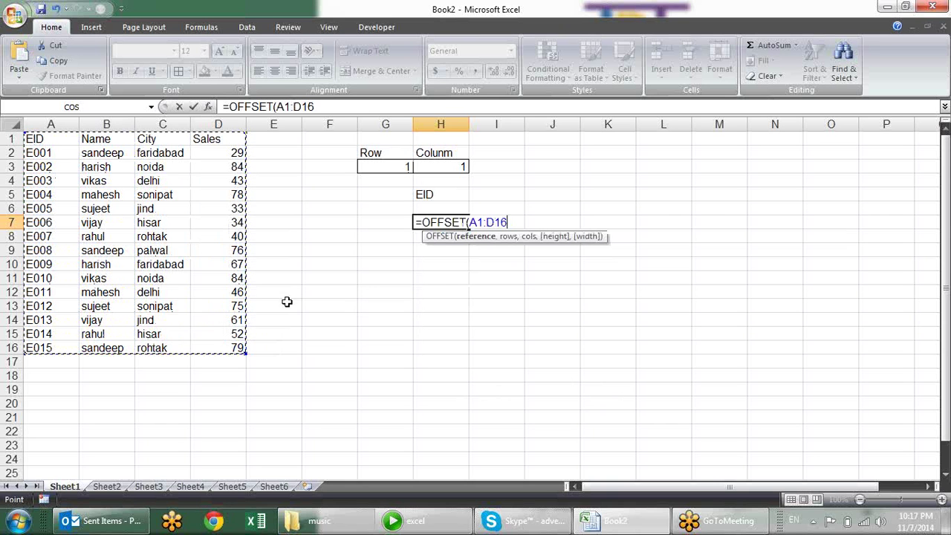
pyautogui.click(58, 138)
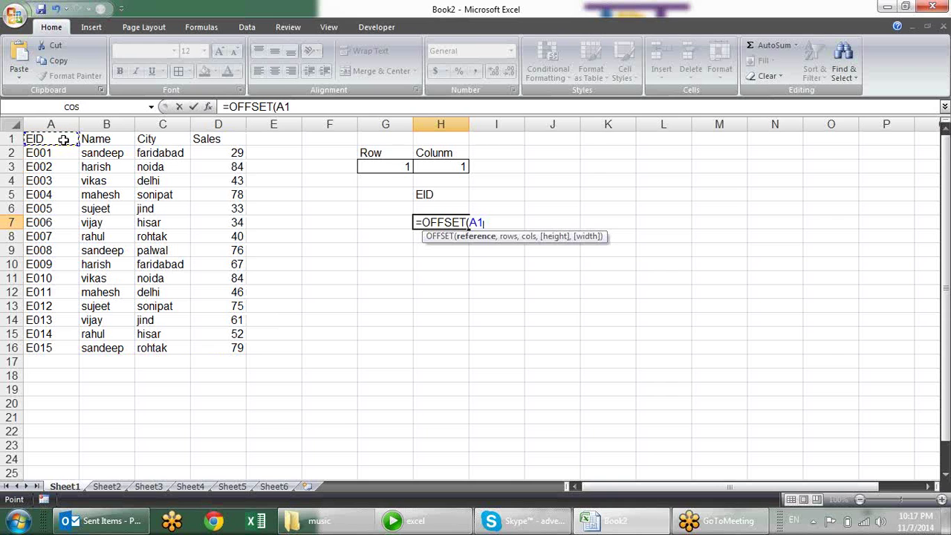
pyautogui.write(',')
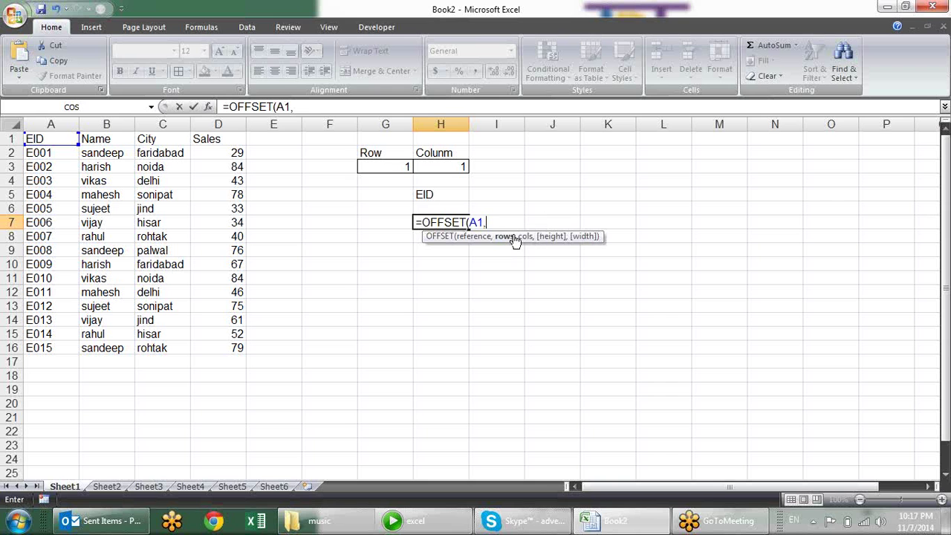
pyautogui.click(402, 166)
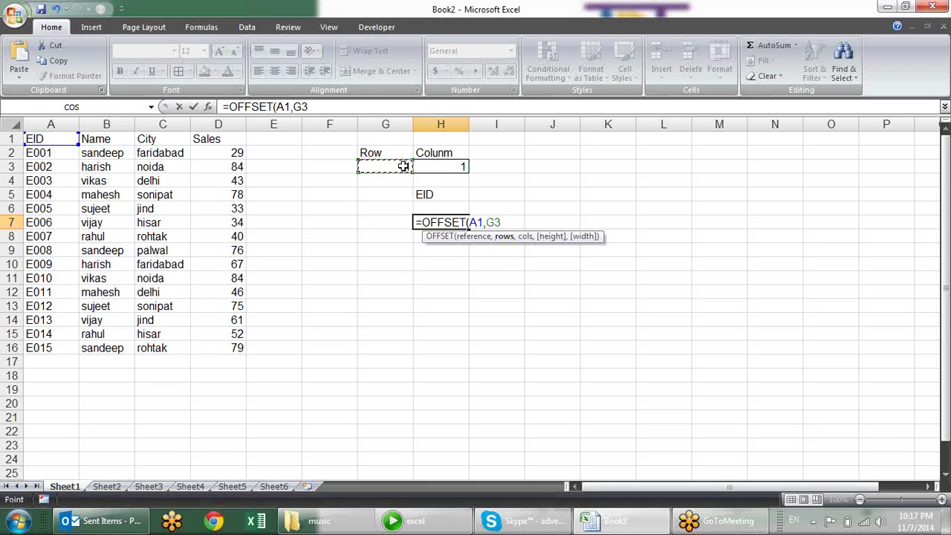
pyautogui.write(',')
pyautogui.click(448, 164)
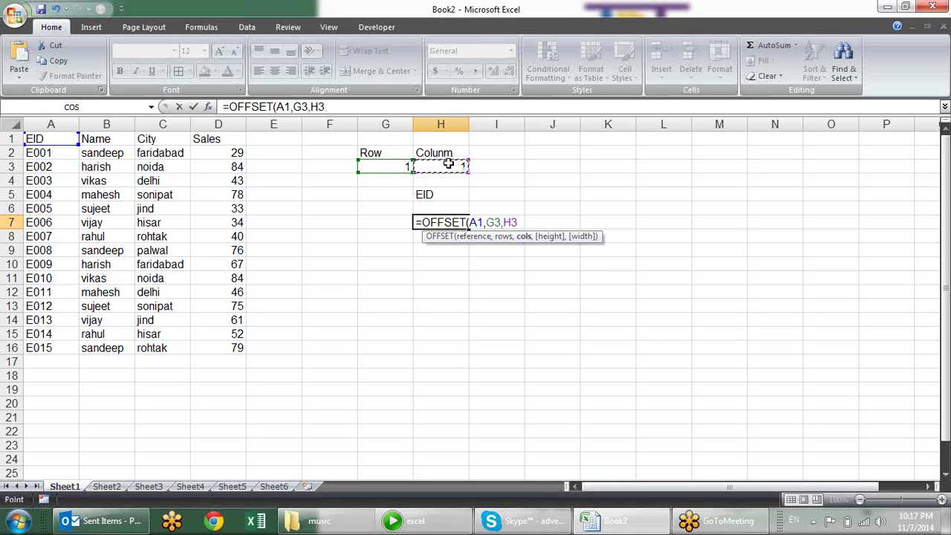
pyautogui.write(')')
pyautogui.press('Return')
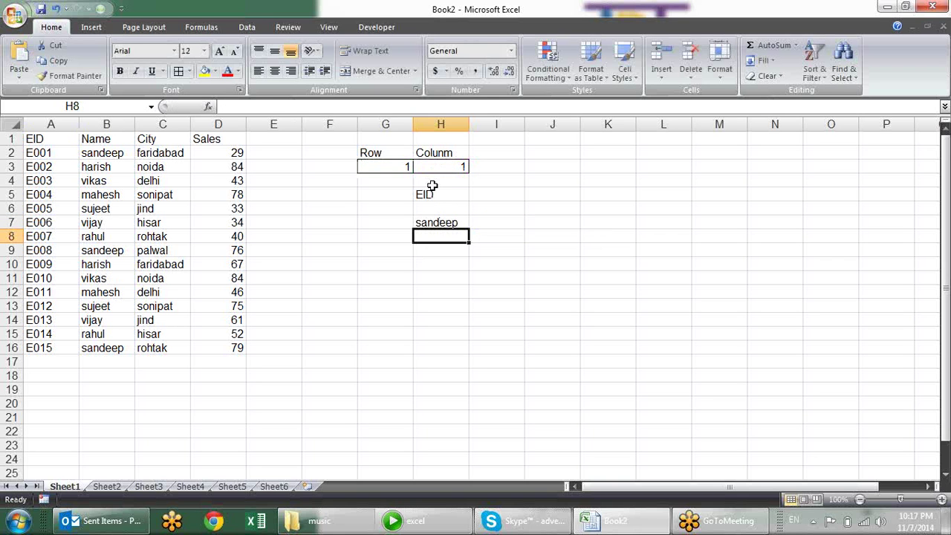
# Change H7 to =OFFSET(A1,G3-1,H3-1) so it returns EID like H5
pyautogui.click(401, 170)
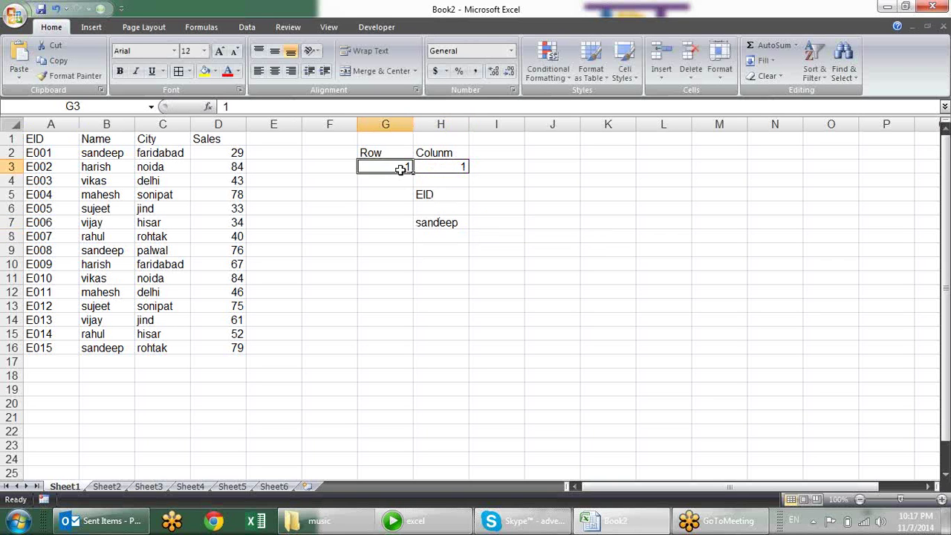
pyautogui.click(451, 224)
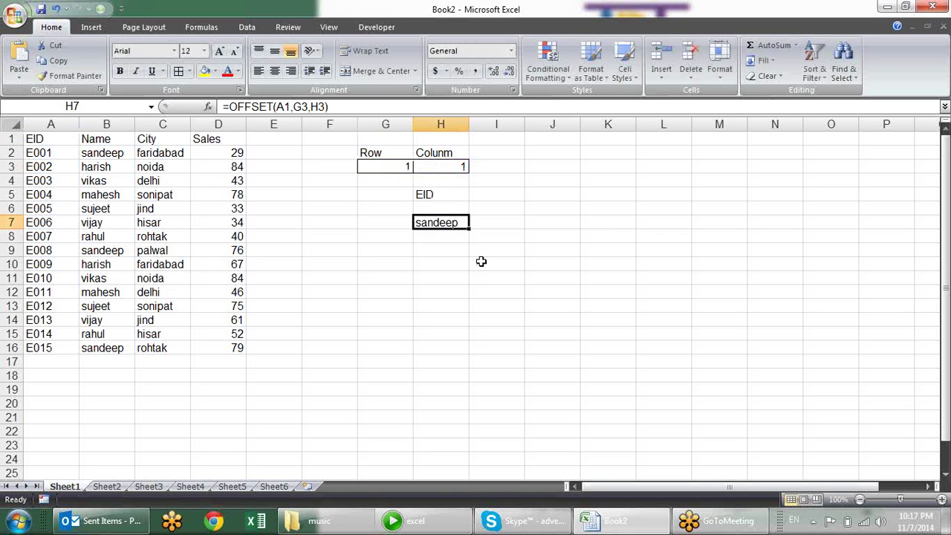
pyautogui.doubleClick(460, 225)
pyautogui.click(502, 227)
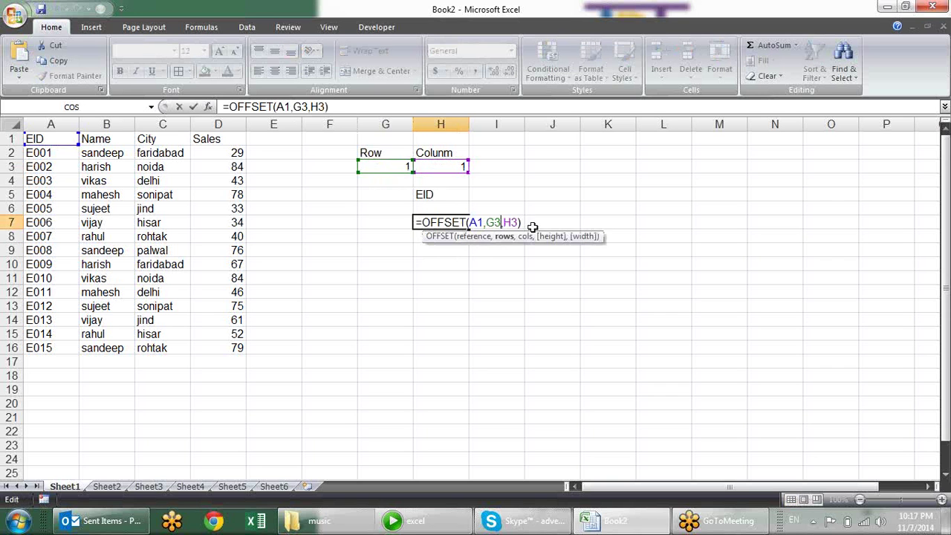
pyautogui.write('-1')
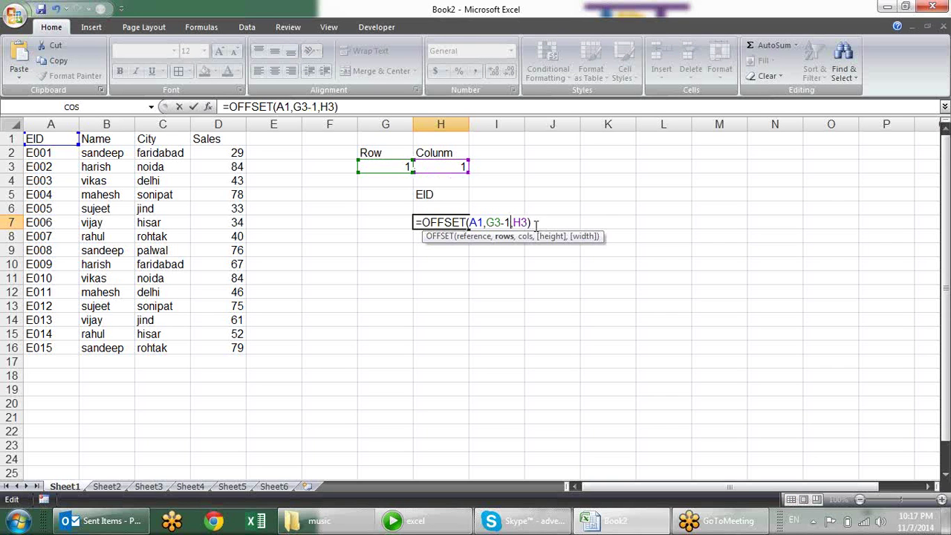
pyautogui.click(527, 223)
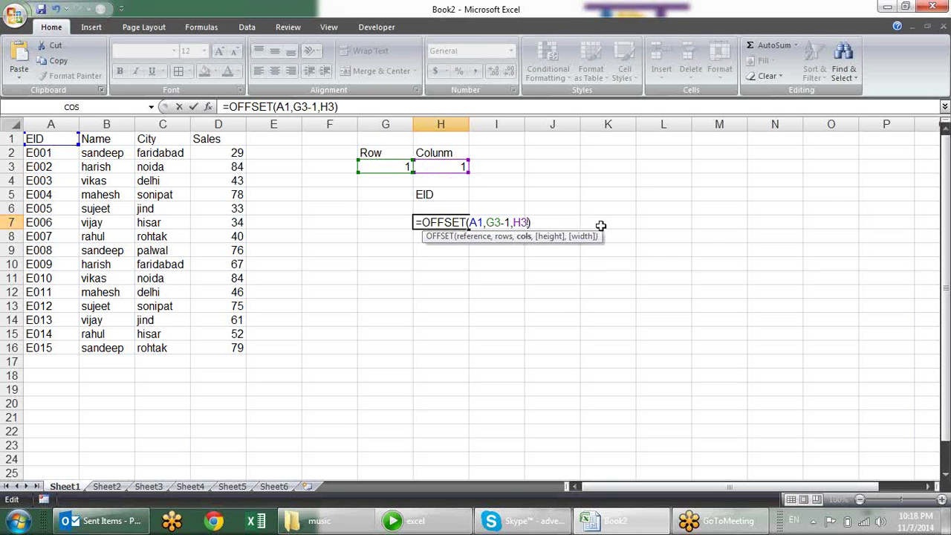
pyautogui.write('-')
pyautogui.write('1')
pyautogui.press('Return')
# Try Row and Column values 2 and 3, then 4 and 5
pyautogui.click(399, 173)
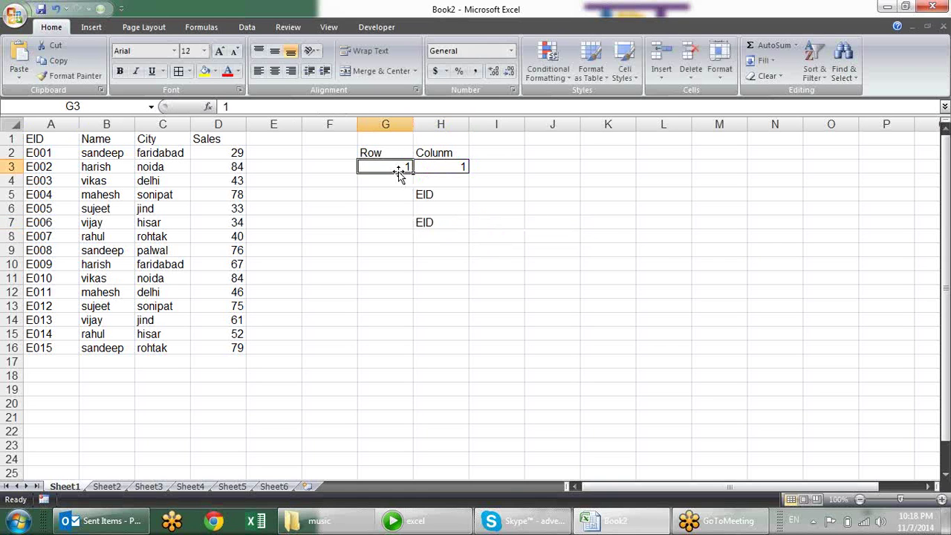
pyautogui.write('2')
pyautogui.press('Tab')
pyautogui.write('3')
pyautogui.press('Return')
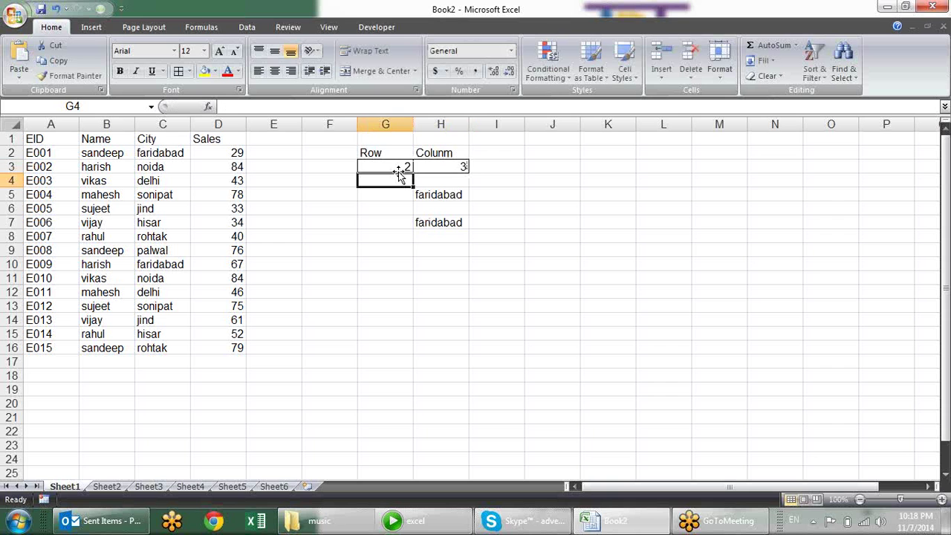
pyautogui.click(398, 171)
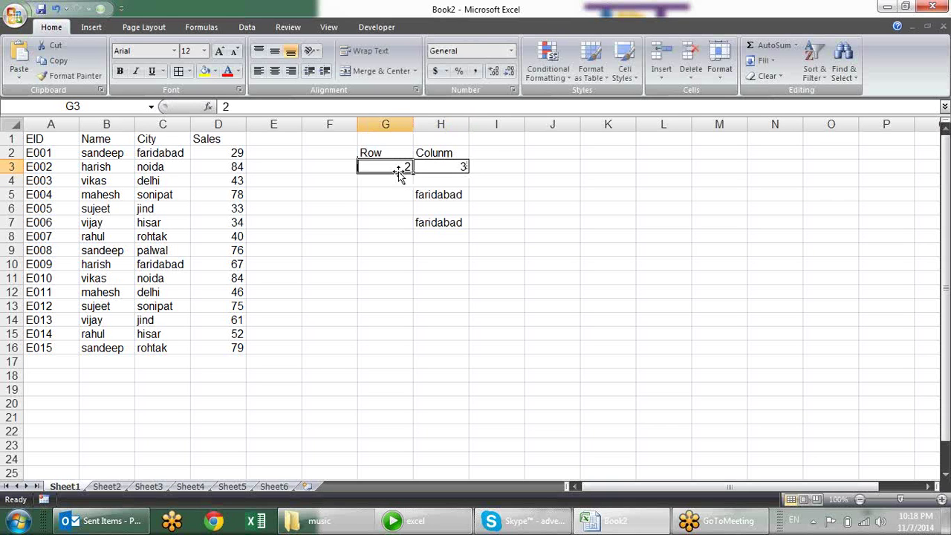
pyautogui.write('4')
pyautogui.press('Tab')
pyautogui.write('5')
pyautogui.press('Return')
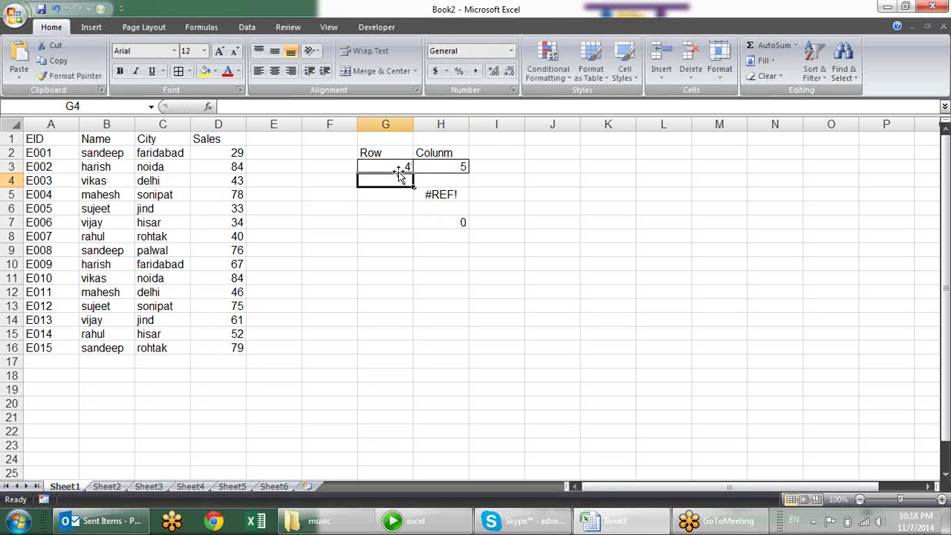
# Set Column to 4 with Row 4, then compare H5 and H7, both 43
pyautogui.click(398, 171)
pyautogui.press('Tab')
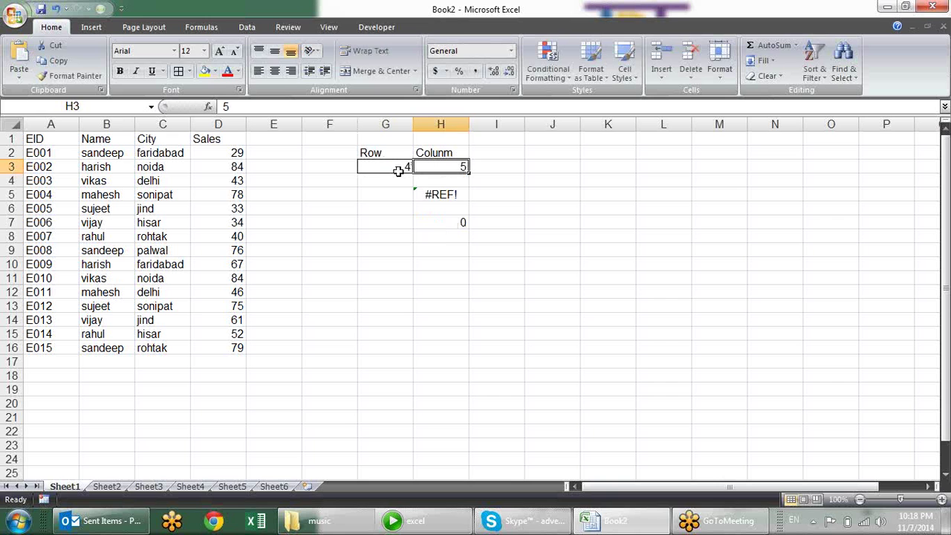
pyautogui.write('4')
pyautogui.press('Return')
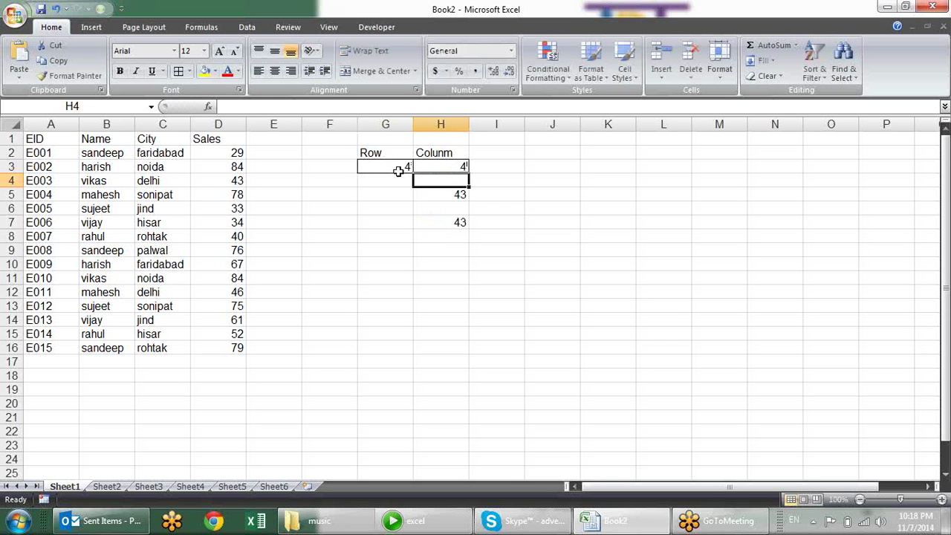
pyautogui.press('Down')
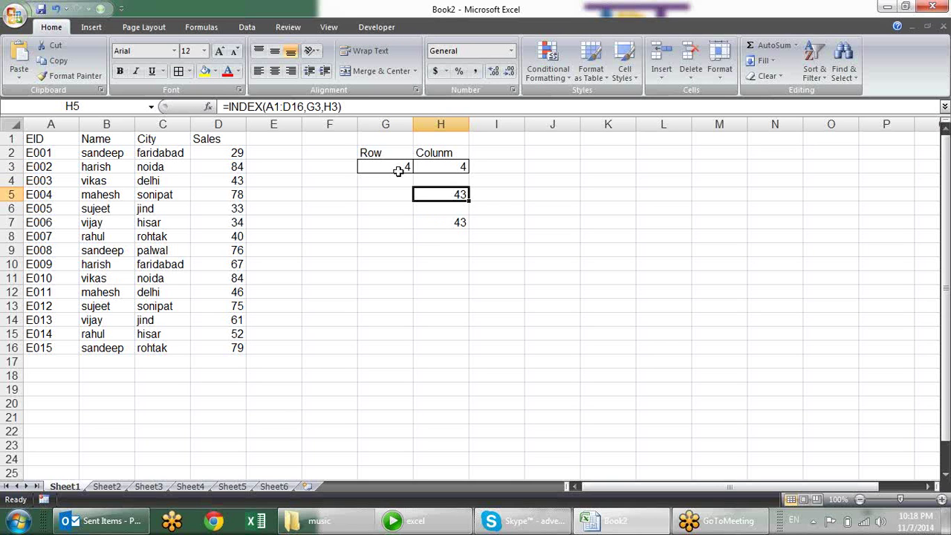
pyautogui.press('Down')
pyautogui.press('Down')
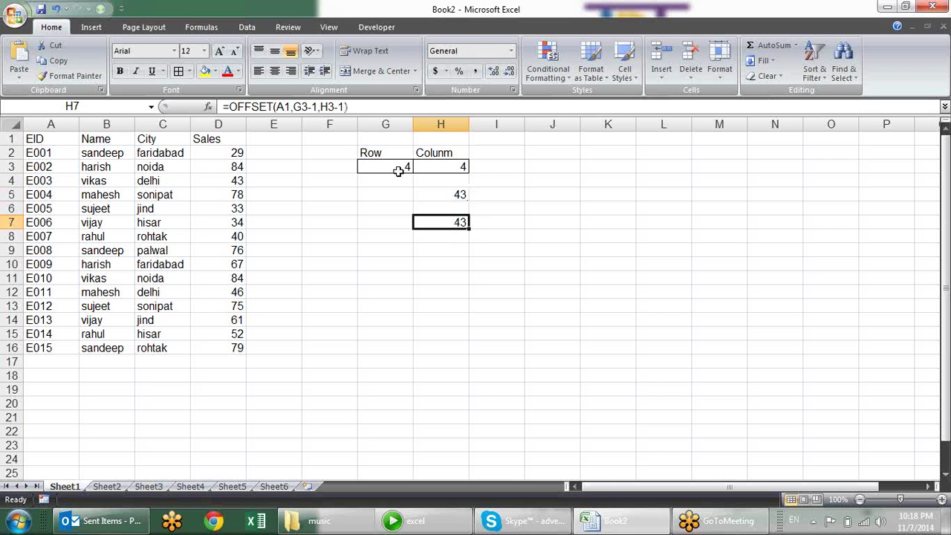
pyautogui.click(54, 144)
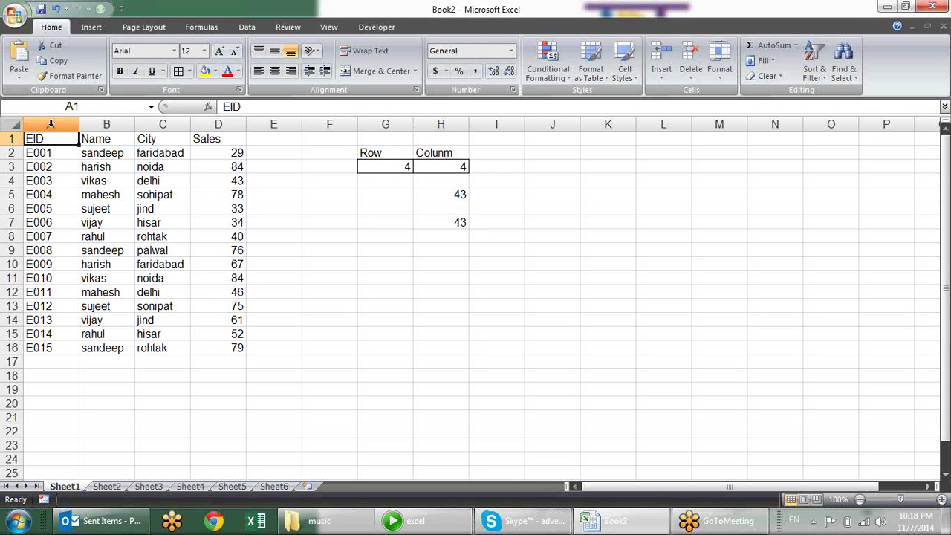
pyautogui.click(228, 201)
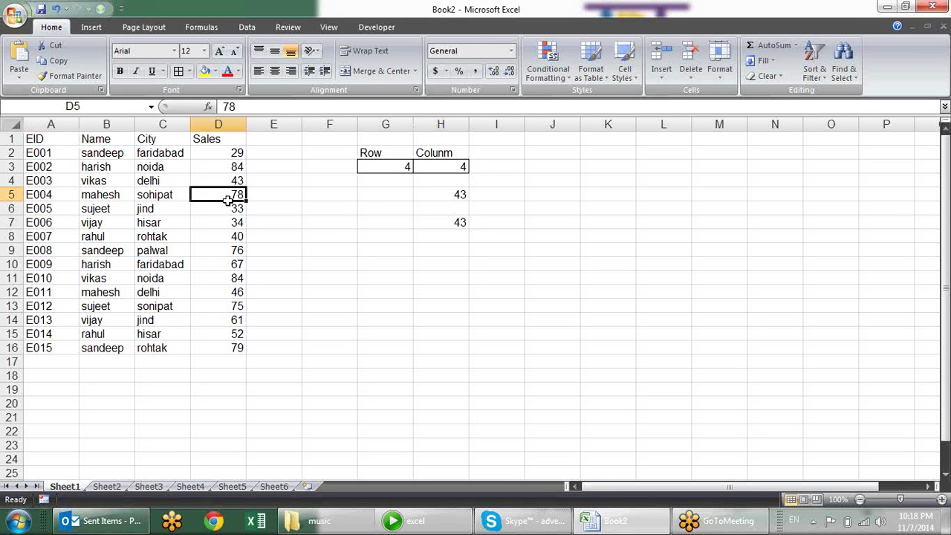
pyautogui.moveTo(228, 200); pyautogui.dragTo(237, 292)
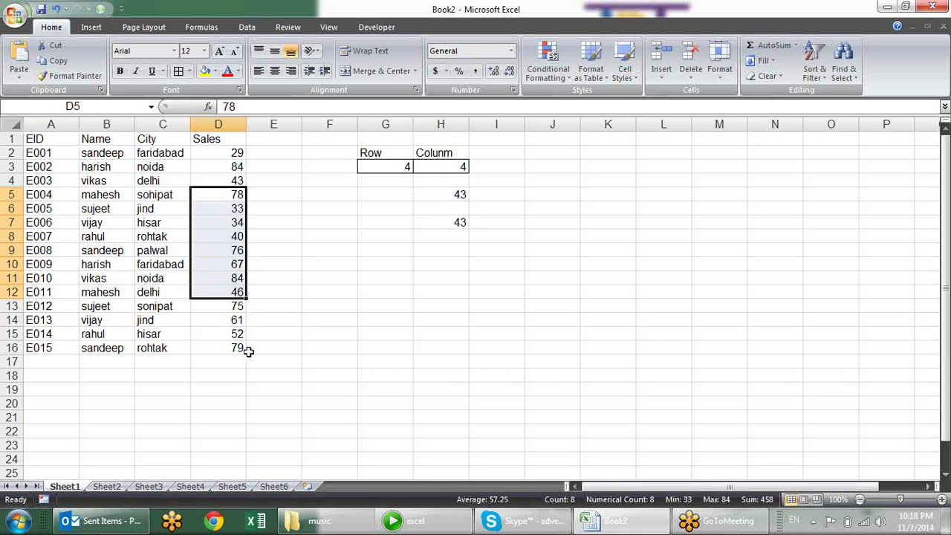
pyautogui.click(447, 194)
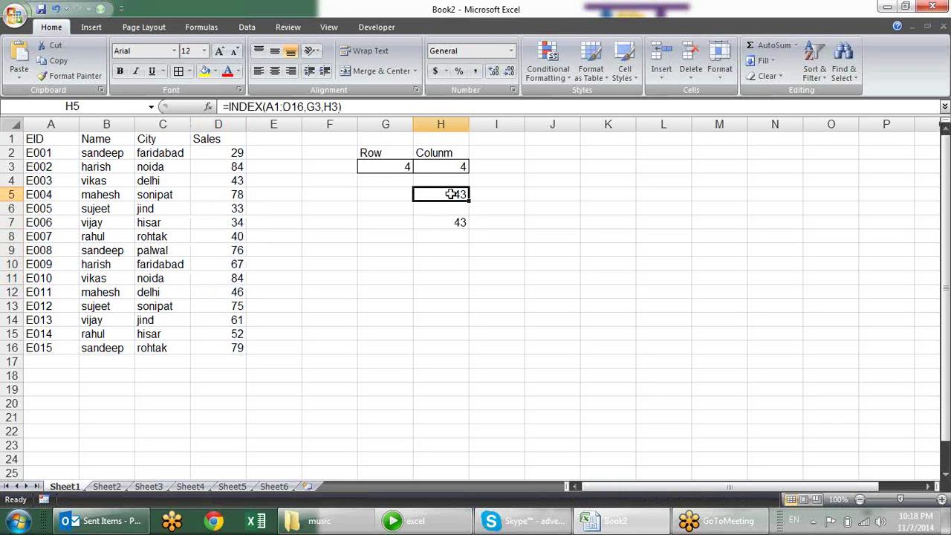
pyautogui.click(446, 220)
pyautogui.doubleClick(452, 222)
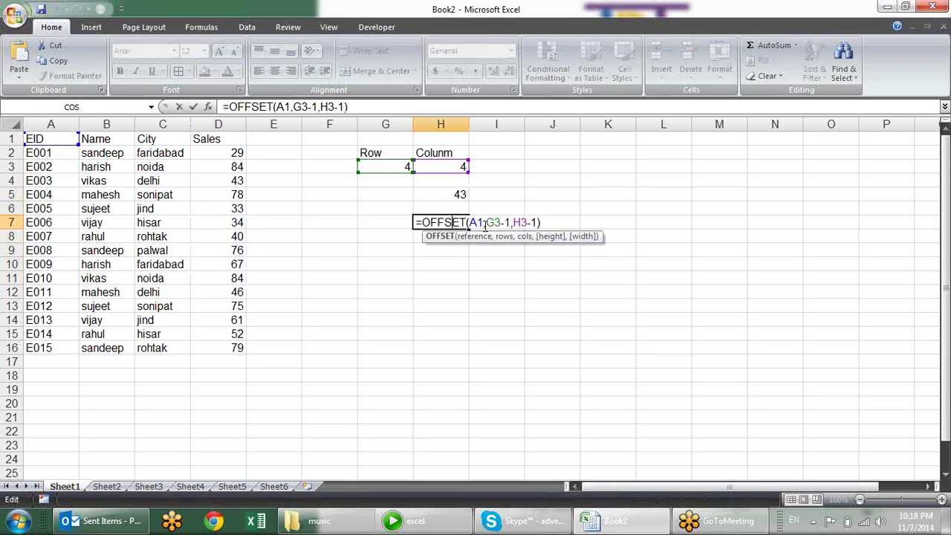
pyautogui.click(536, 222)
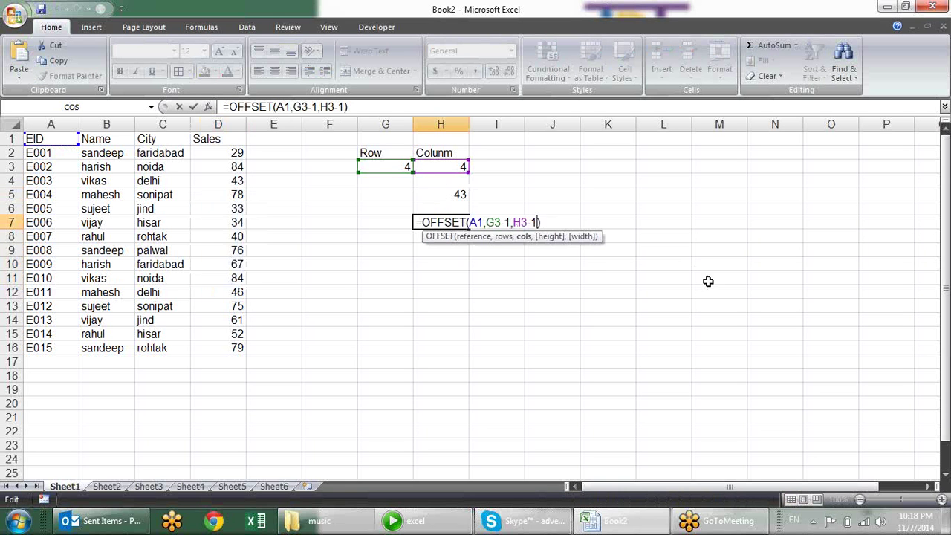
pyautogui.write(',')
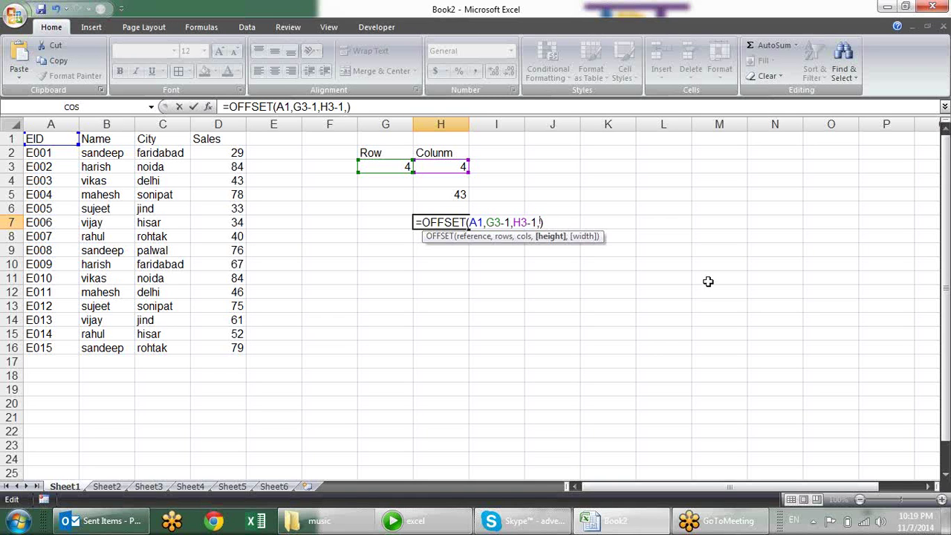
pyautogui.press('BackSpace')
pyautogui.press('Return')
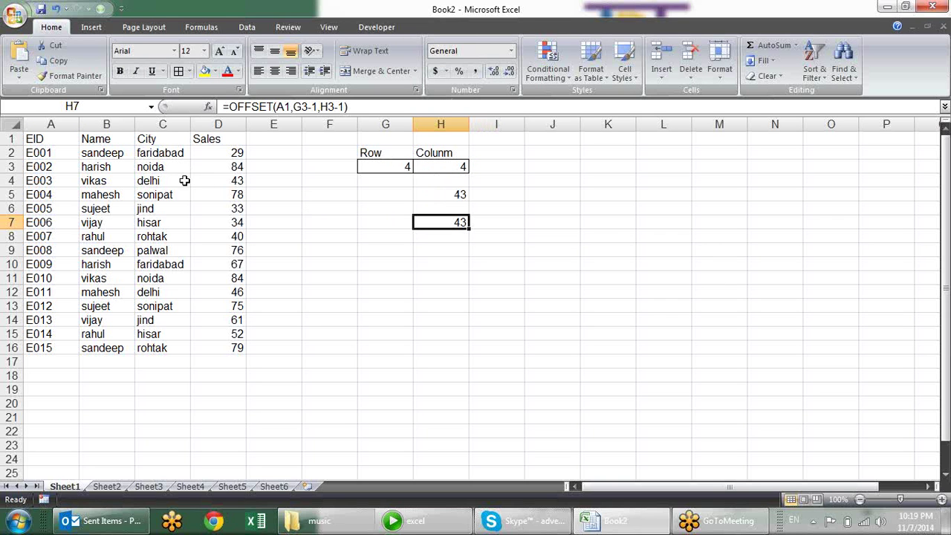
pyautogui.click(227, 181)
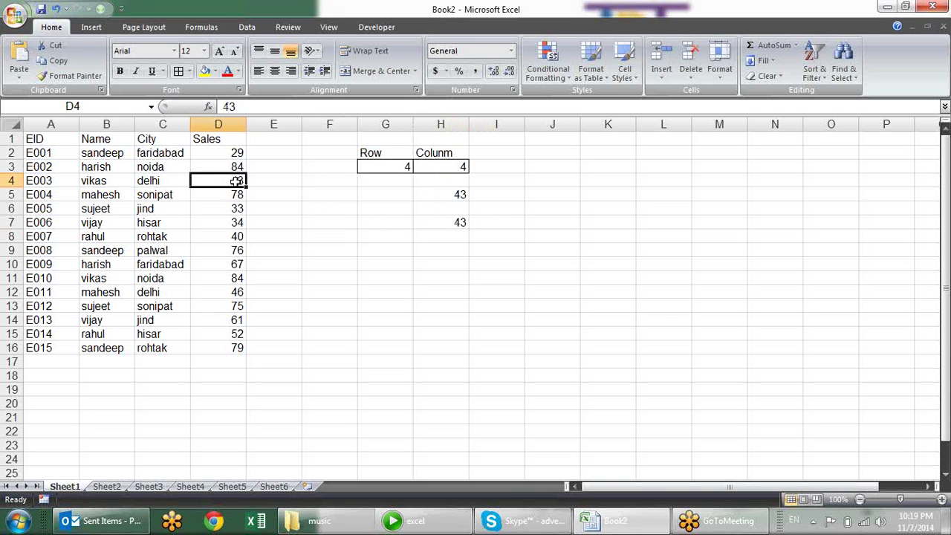
pyautogui.moveTo(236, 183)
pyautogui.mouseDown()
pyautogui.moveTo(225, 222)
pyautogui.moveTo(232, 211)
pyautogui.mouseUp()
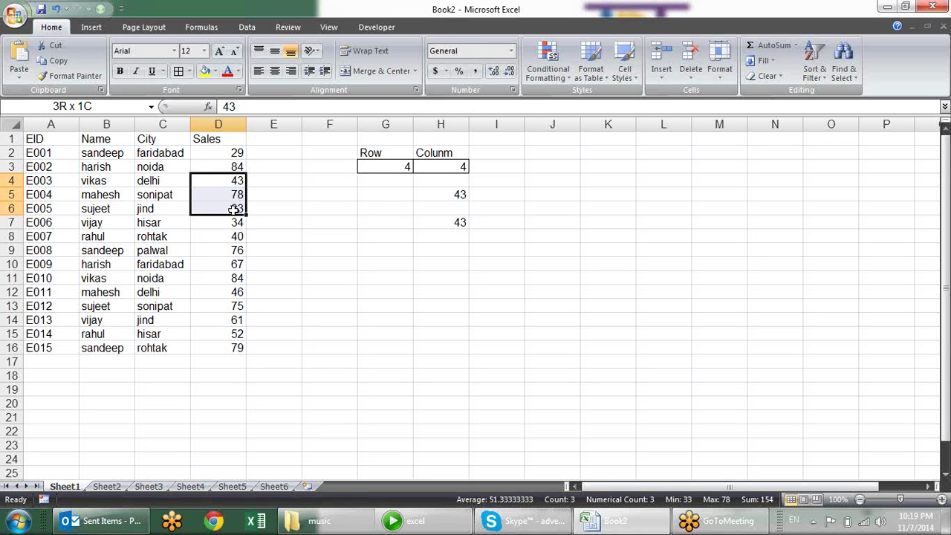
pyautogui.click(464, 223)
# Add a height of 3 so H7 reads =OFFSET(A1,G3-1,H3-1,3)
pyautogui.press('F2')
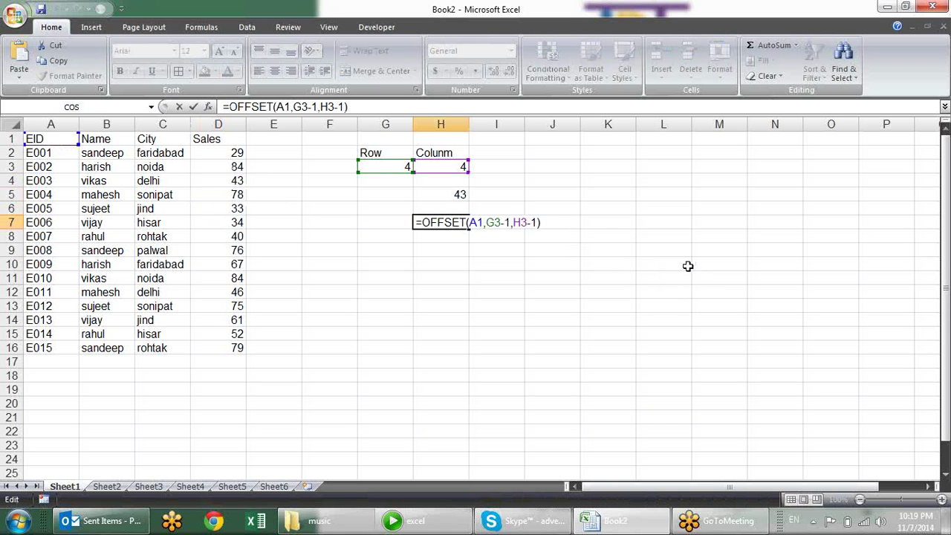
pyautogui.press('Left')
pyautogui.write(',3')
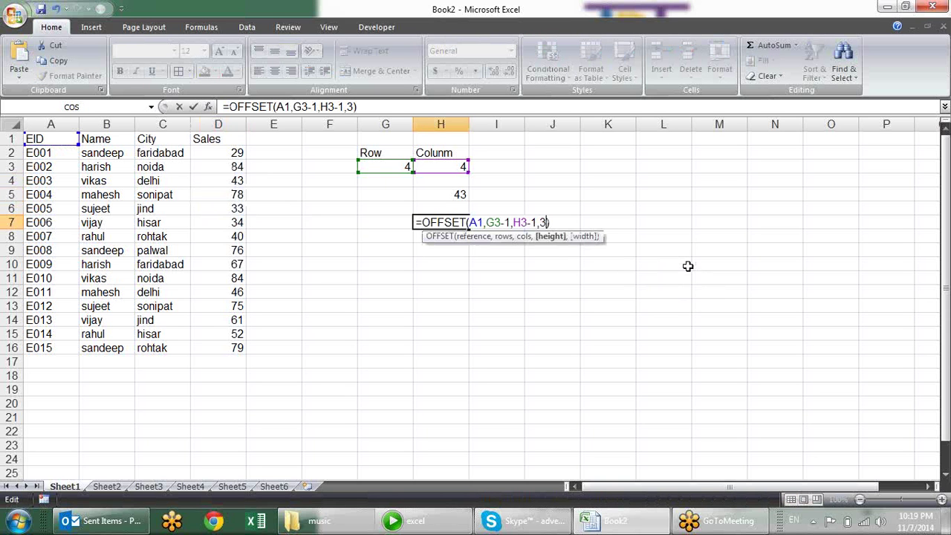
pyautogui.press('Return')
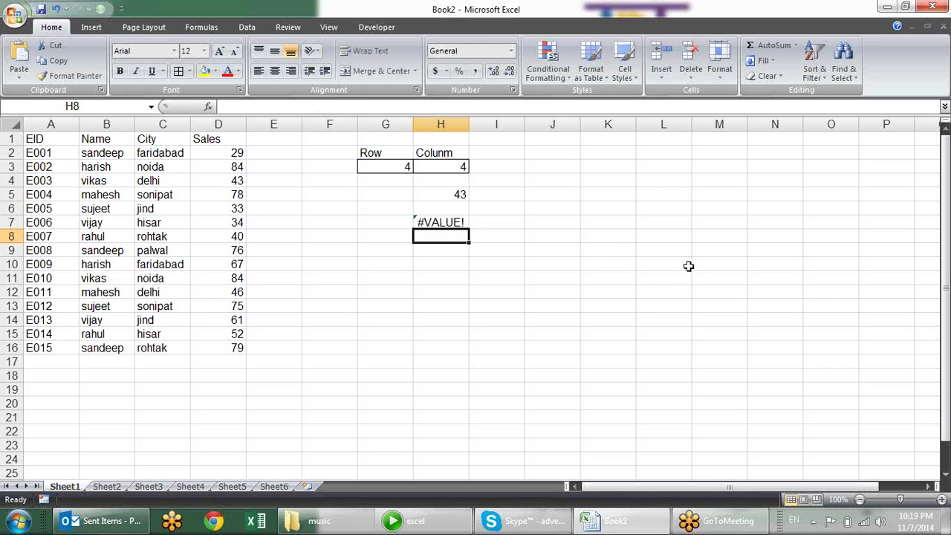
# Try the formula as a Ctrl+Shift+Enter array over H7:H9, compare with D4:D6, then undo
pyautogui.click(453, 225)
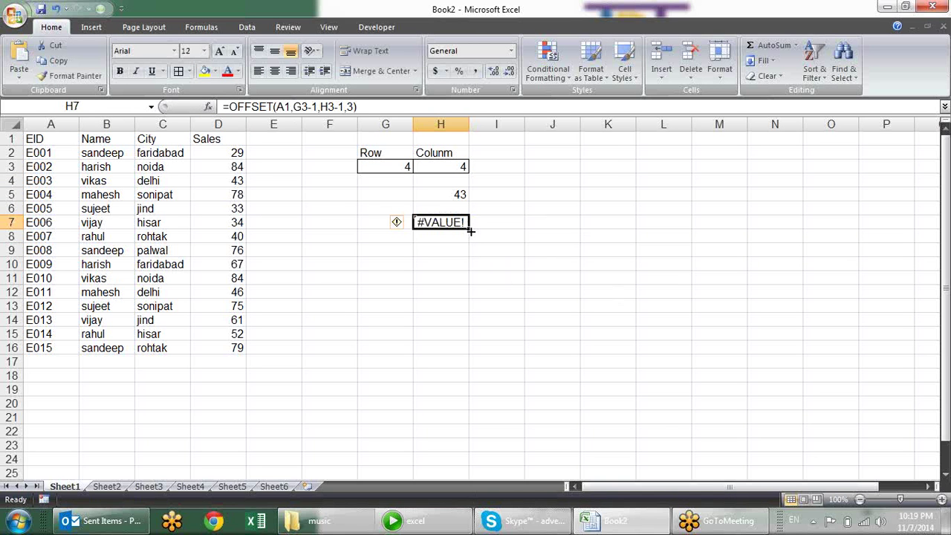
pyautogui.moveTo(446, 219)
pyautogui.mouseDown()
pyautogui.moveTo(444, 265)
pyautogui.moveTo(443, 250)
pyautogui.mouseUp()
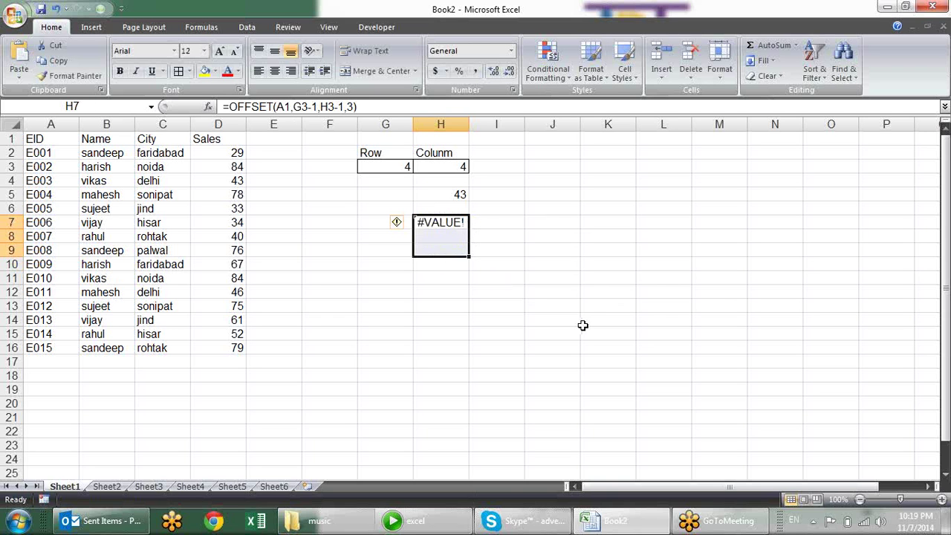
pyautogui.press('F2')
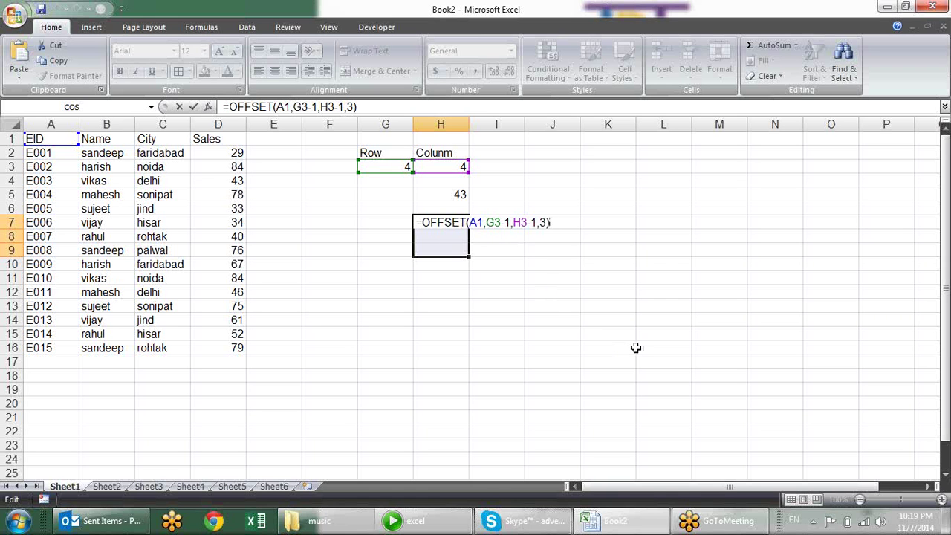
pyautogui.hotkey('ctrl', 'shift', 'Return')
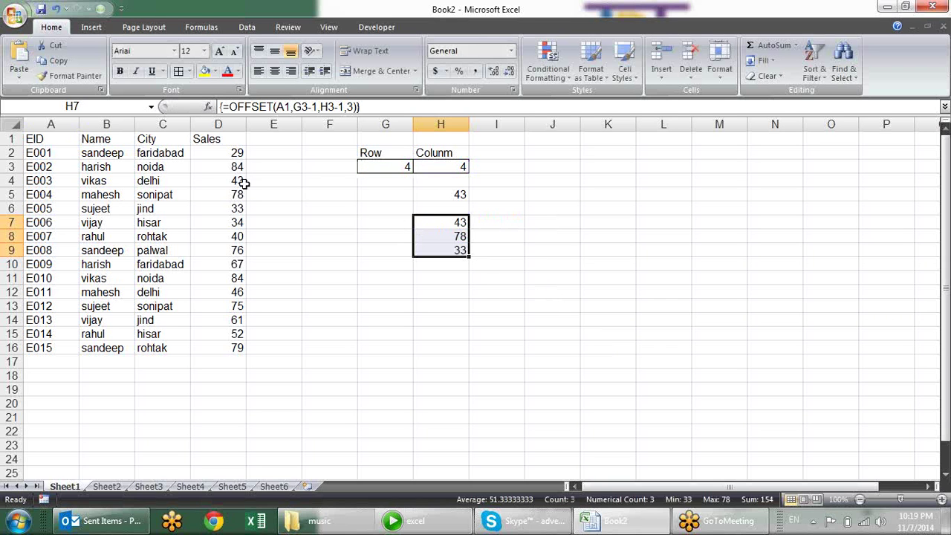
pyautogui.moveTo(222, 181); pyautogui.dragTo(218, 211)
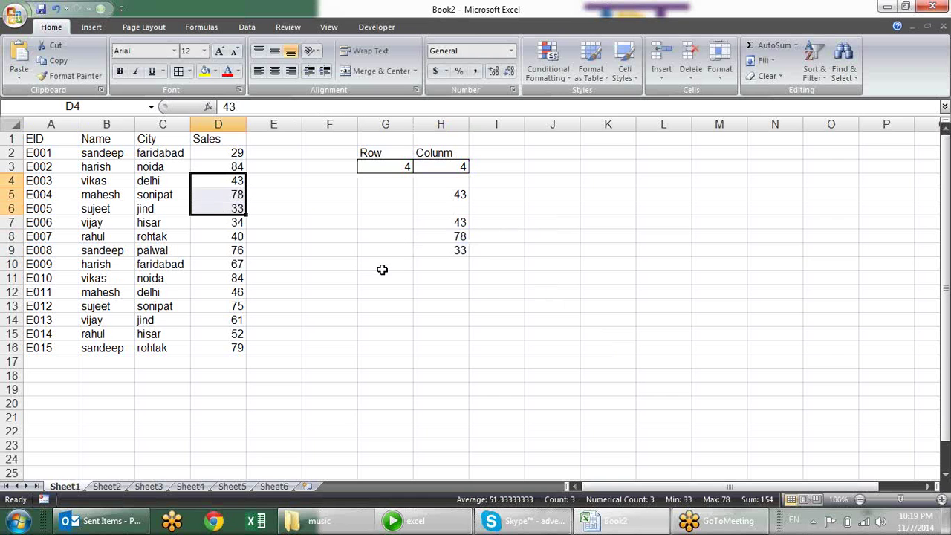
pyautogui.click(432, 234)
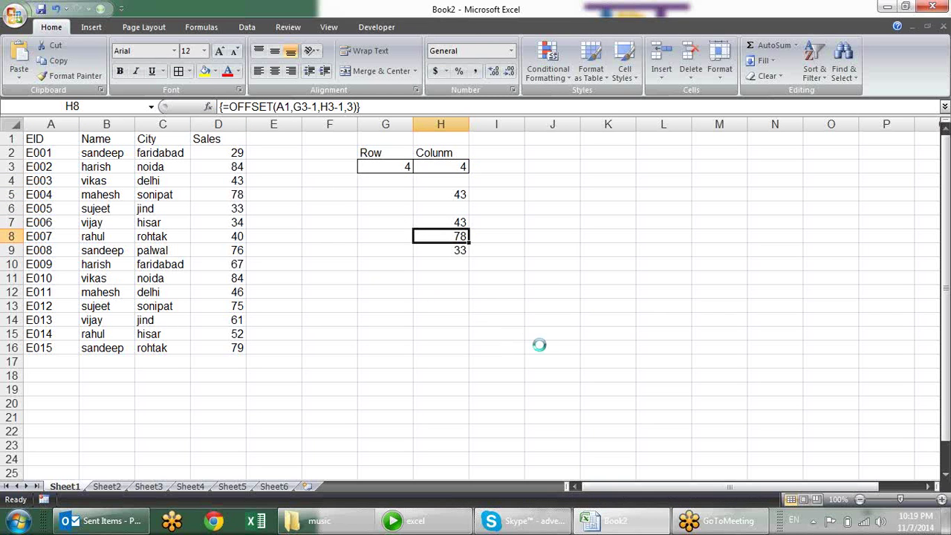
pyautogui.hotkey('ctrl', 'z')
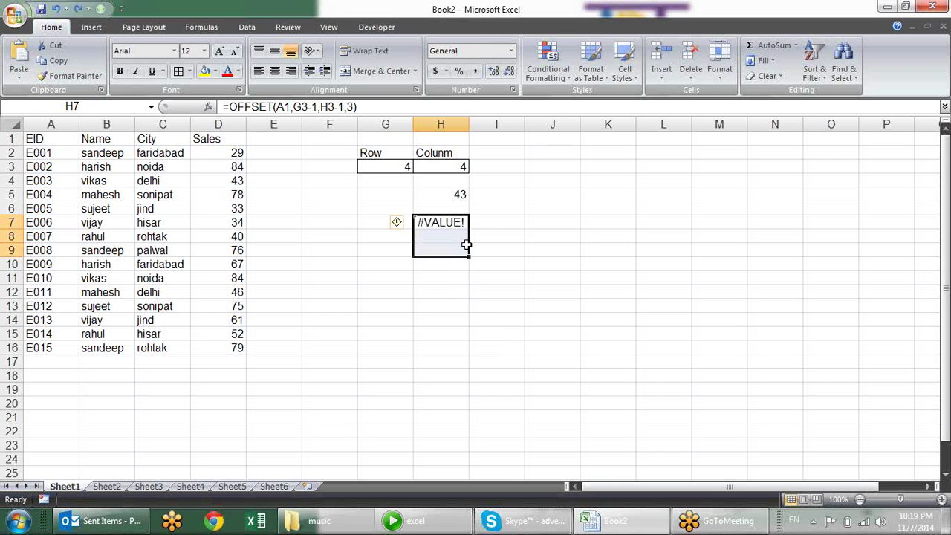
# Reopen H7's formula for editing just after the equals sign
pyautogui.click(456, 224)
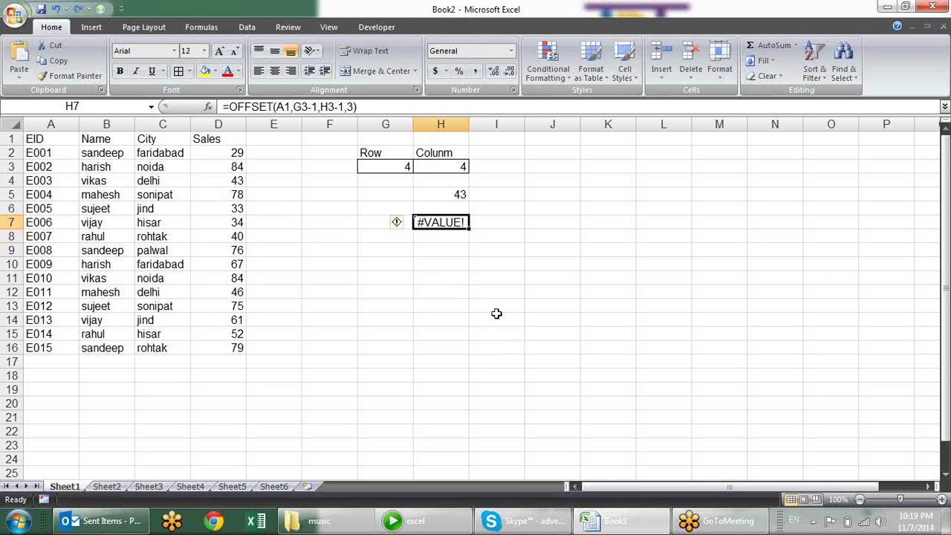
pyautogui.press('F2')
pyautogui.press('Home')
pyautogui.press('Right')
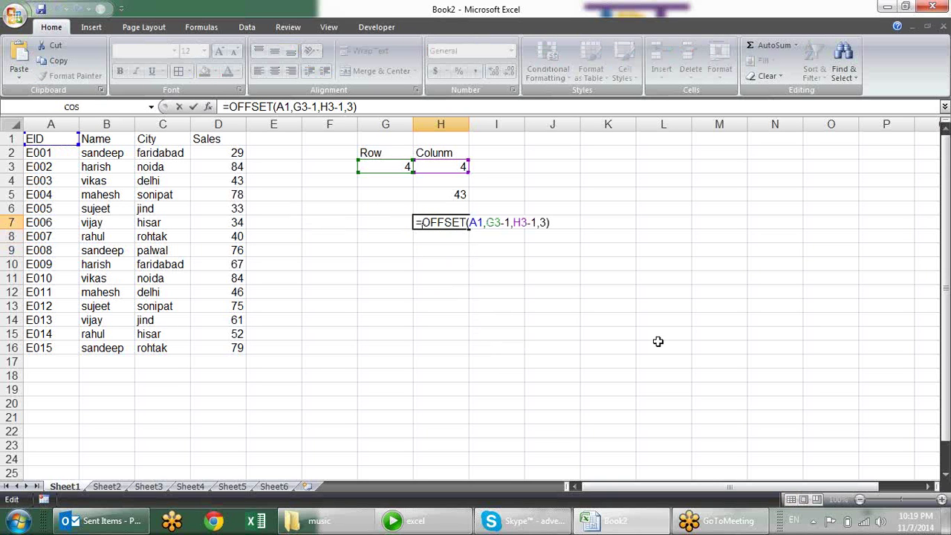
# Wrap the OFFSET in SUM so H7 shows 154, verified against D4:D6
pyautogui.write('SUM(')
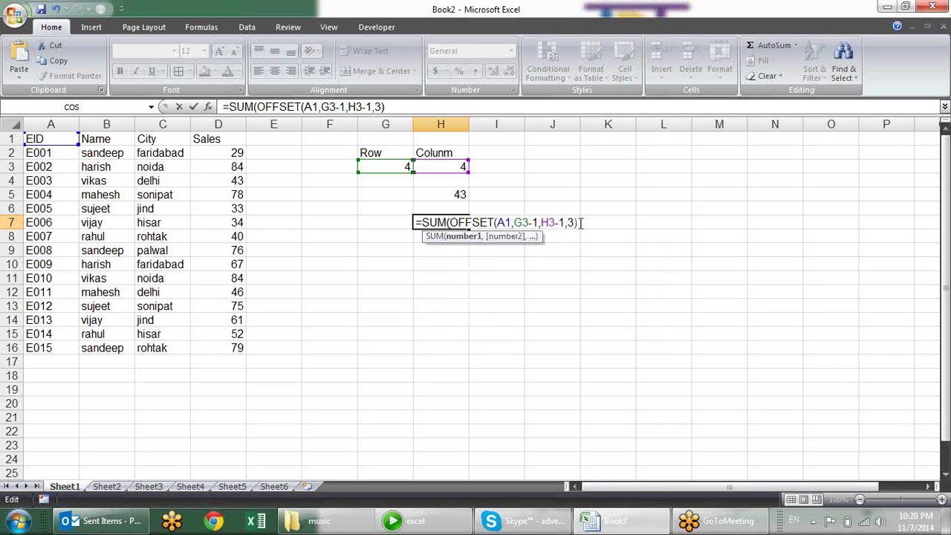
pyautogui.write(')')
pyautogui.press('Return')
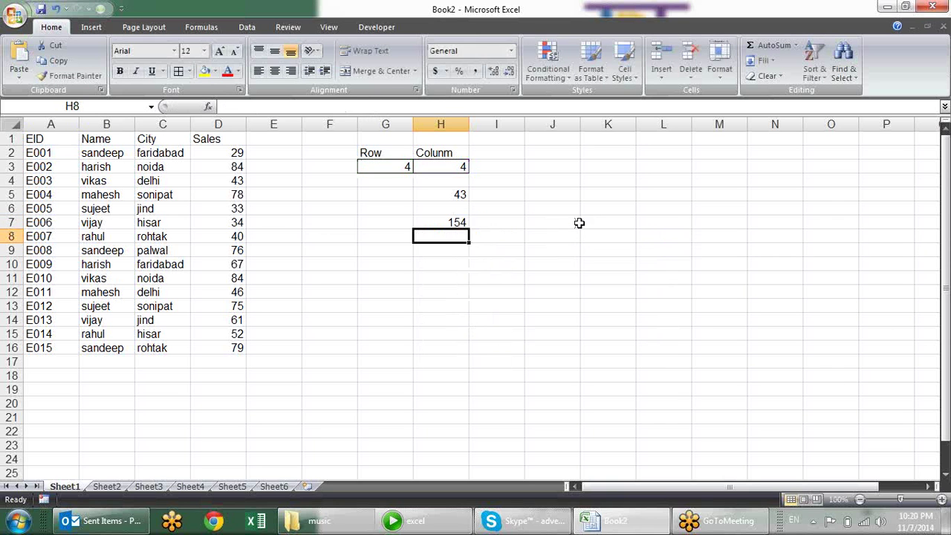
pyautogui.click(438, 223)
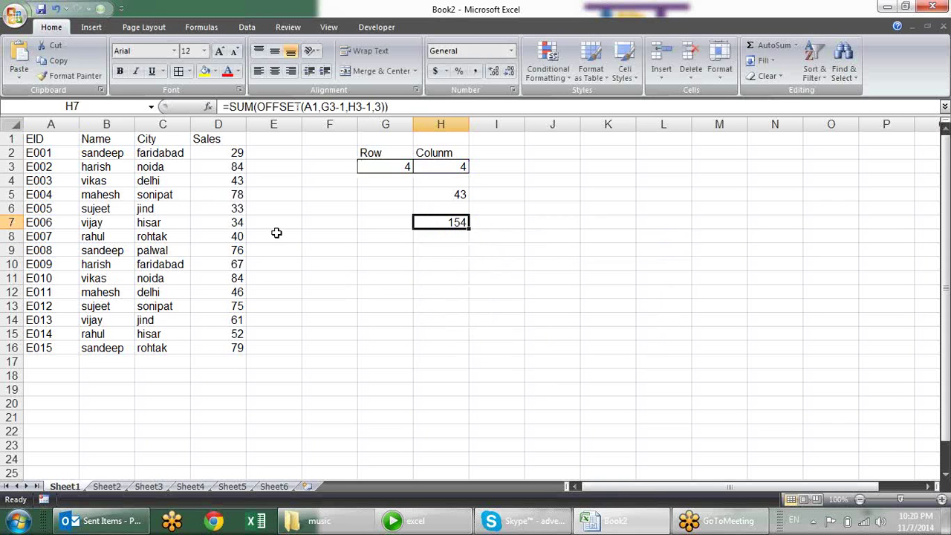
pyautogui.moveTo(239, 181); pyautogui.dragTo(234, 204)
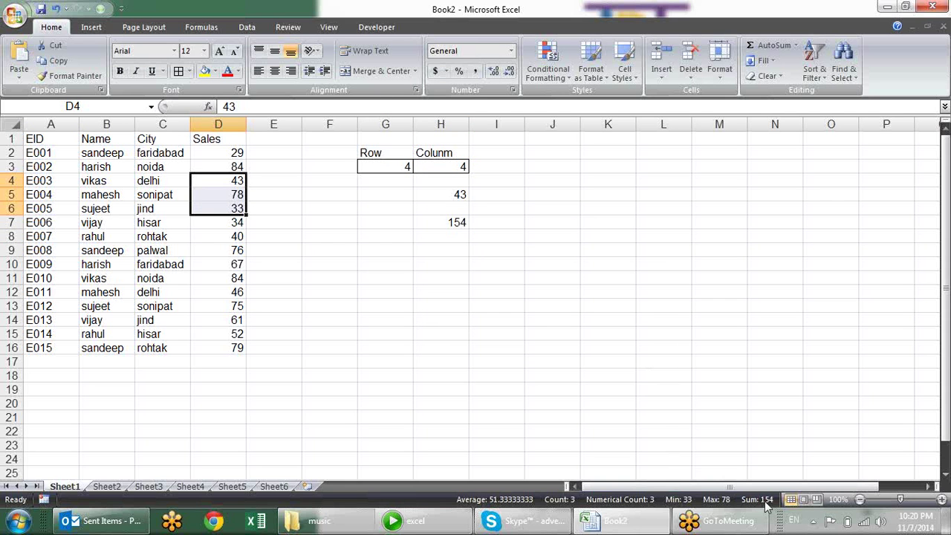
pyautogui.click(451, 222)
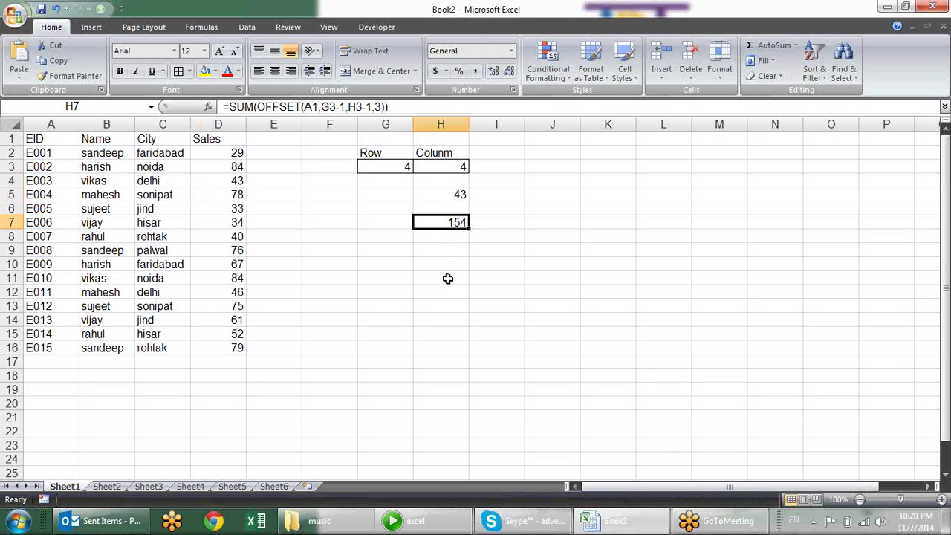
pyautogui.click(235, 140)
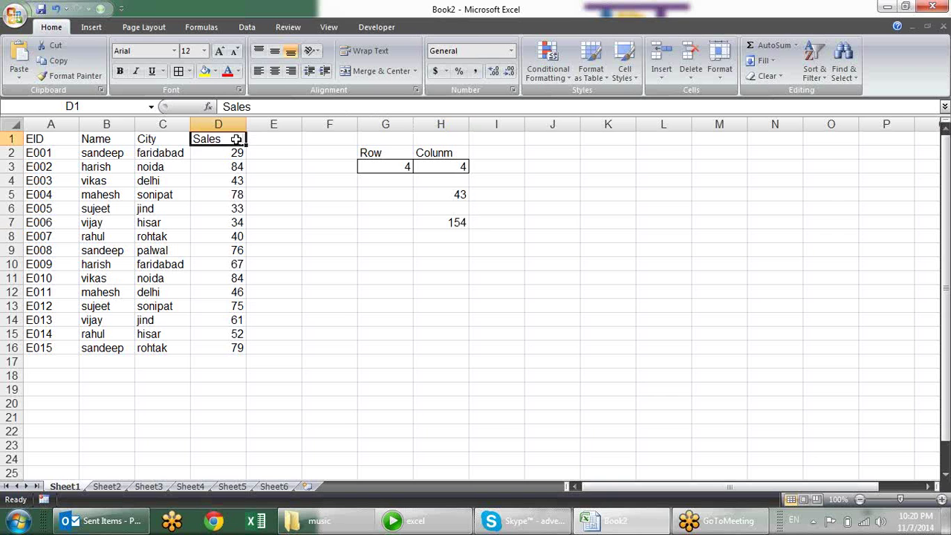
# Rename D1 to Sales1 and extend it to create a Sales2 header in E1
pyautogui.doubleClick(236, 140)
pyautogui.write('1')
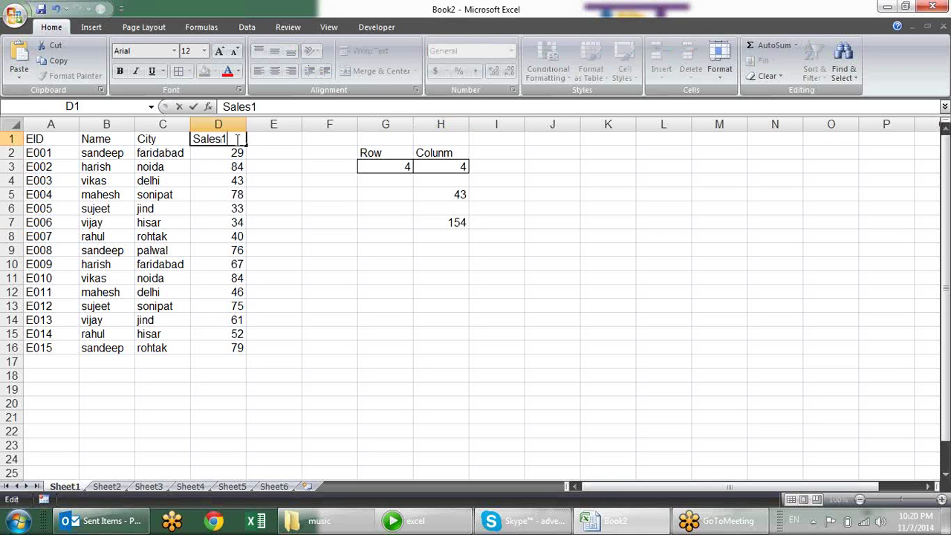
pyautogui.press('Tab')
pyautogui.click(236, 140)
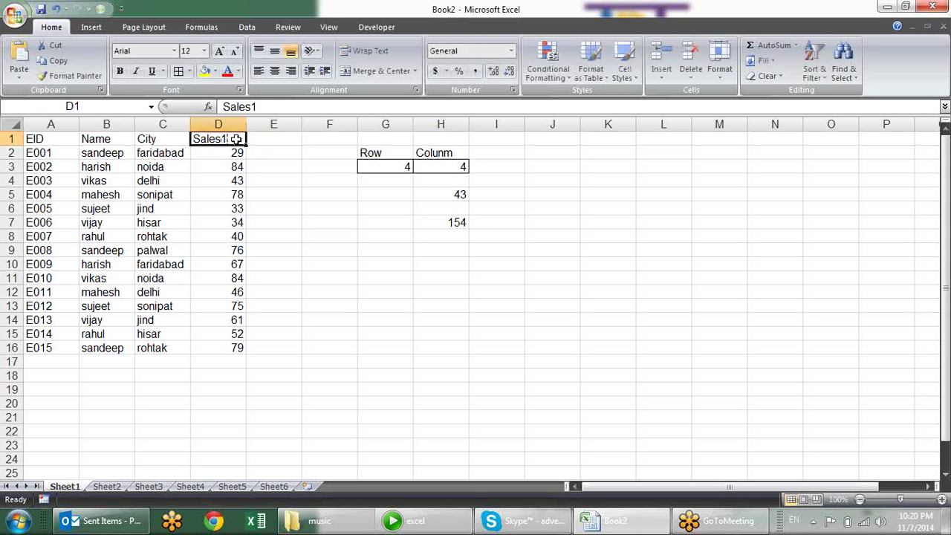
pyautogui.moveTo(245, 145)
pyautogui.mouseDown()
pyautogui.moveTo(292, 154)
pyautogui.moveTo(278, 155)
pyautogui.moveTo(274, 351)
pyautogui.mouseUp()
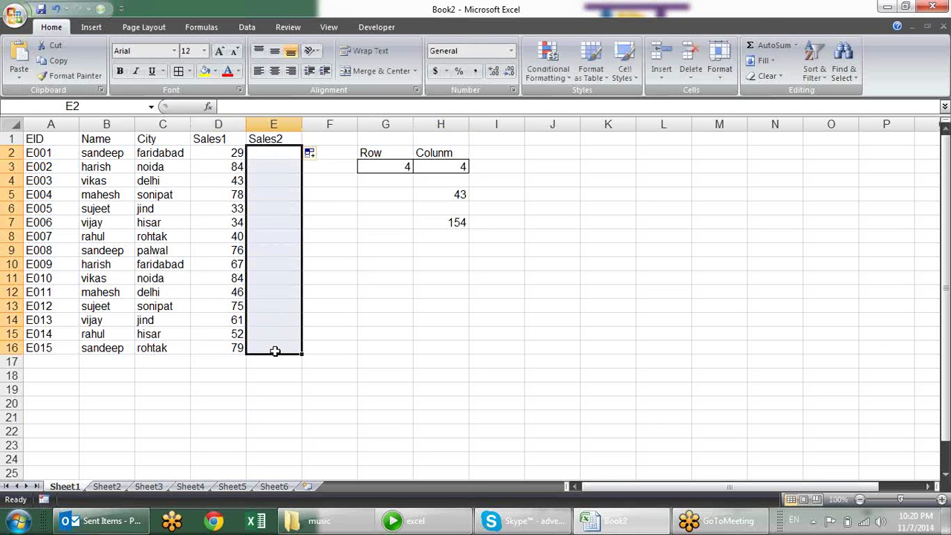
# Fill E2:E16 with =RANDBETWEEN(10,90) and paste the results back as fixed values
pyautogui.write('=ra')
pyautogui.press('Down')
pyautogui.press('Down')
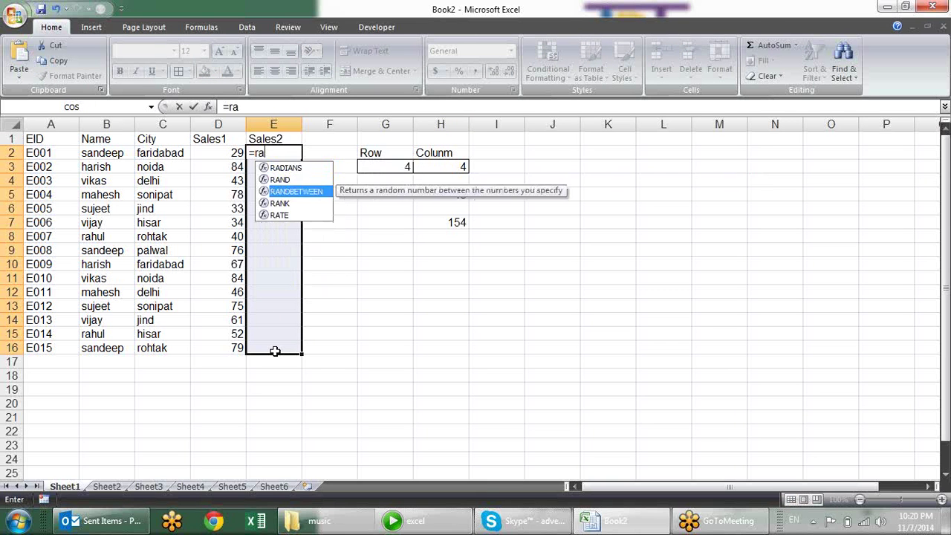
pyautogui.press('Tab')
pyautogui.write('10,90')
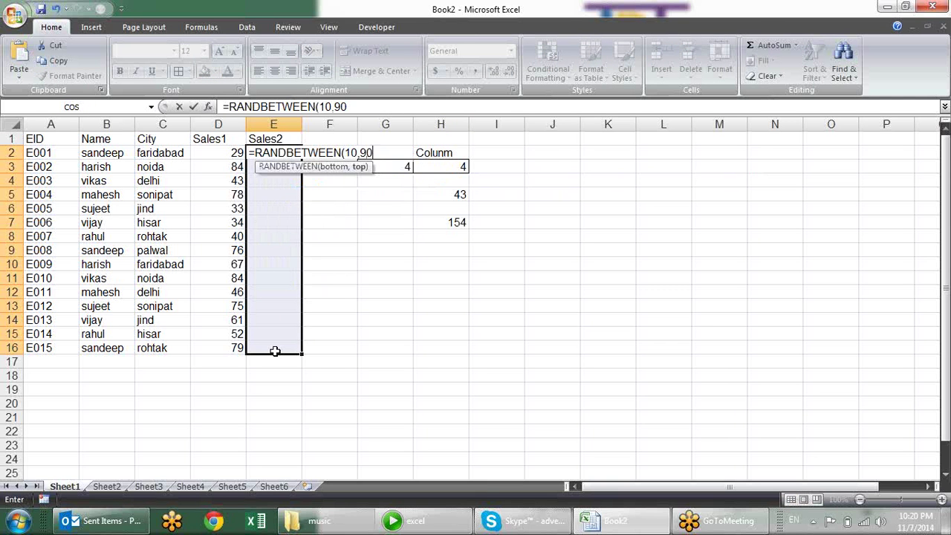
pyautogui.write(')')
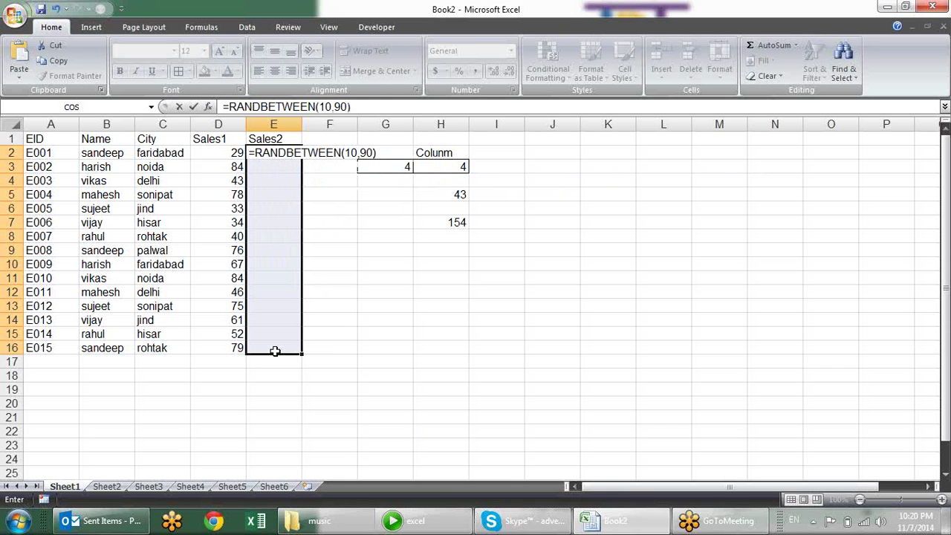
pyautogui.hotkey('ctrl', 'Return')
pyautogui.hotkey('ctrl', 'c')
pyautogui.hotkey('alt', 'e')
pyautogui.press('s')
pyautogui.press('v')
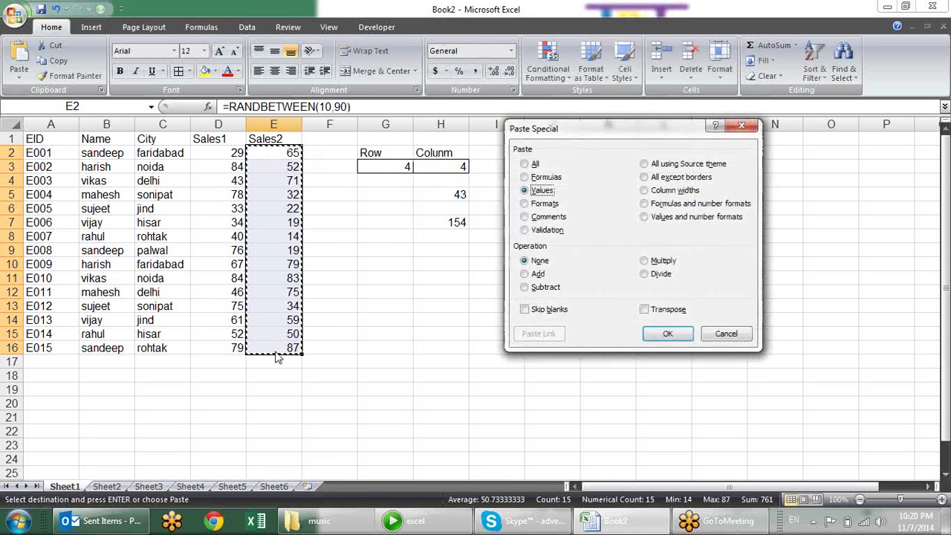
pyautogui.press('Return')
pyautogui.click(449, 223)
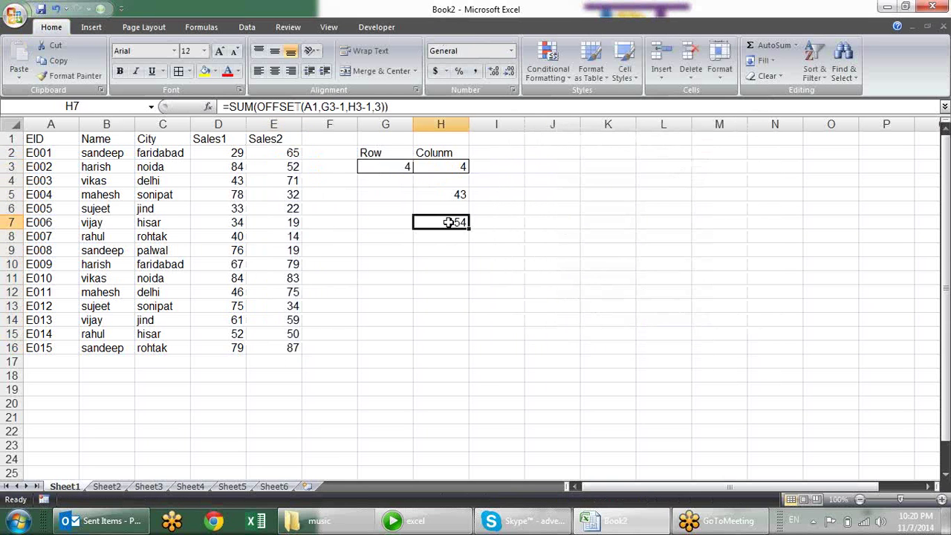
pyautogui.press('F2')
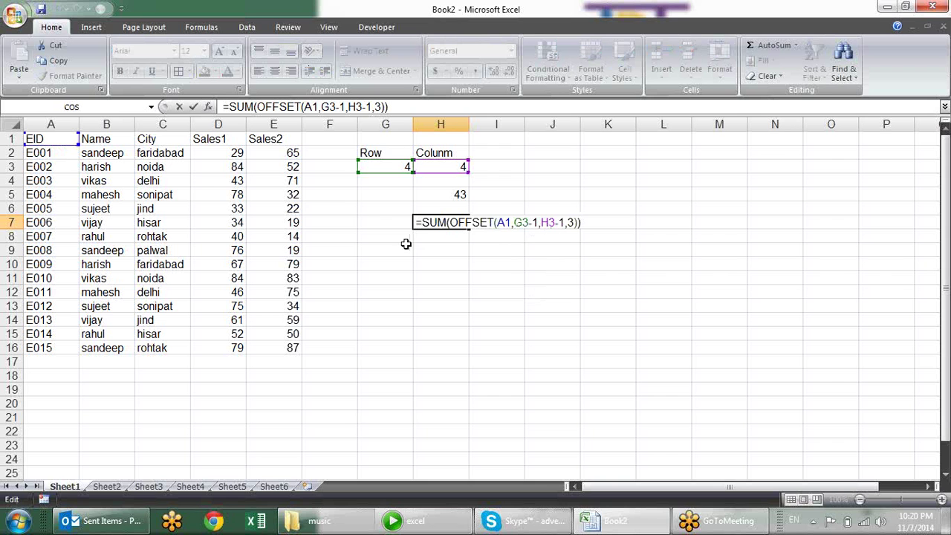
# Add width 2 so H7 is =SUM(OFFSET(A1,G3-1,H3-1,3,2)), totalling 279
pyautogui.click(575, 222)
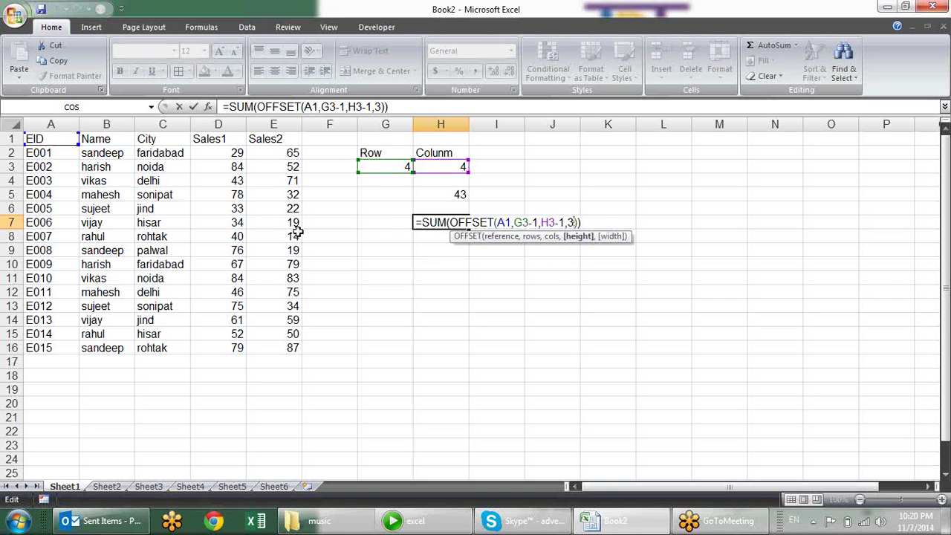
pyautogui.write(',')
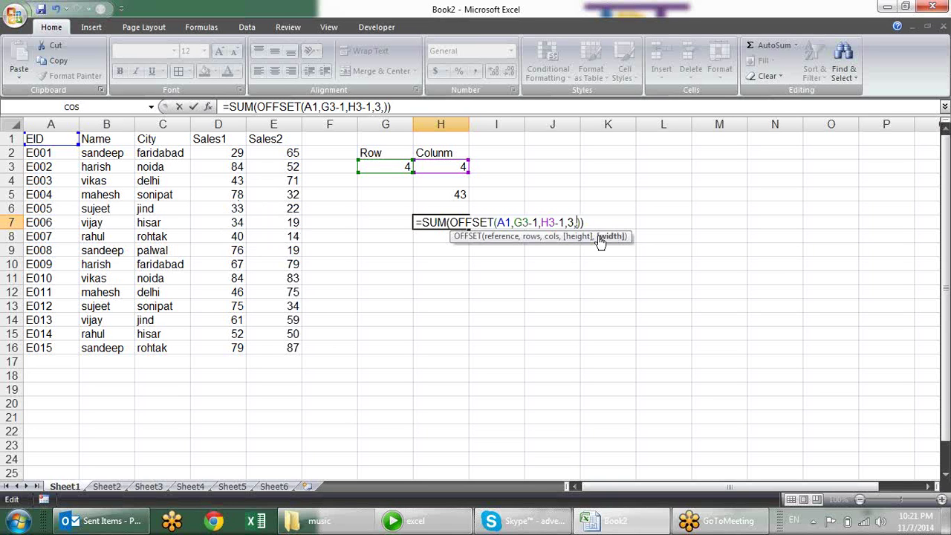
pyautogui.write('2')
pyautogui.press('Return')
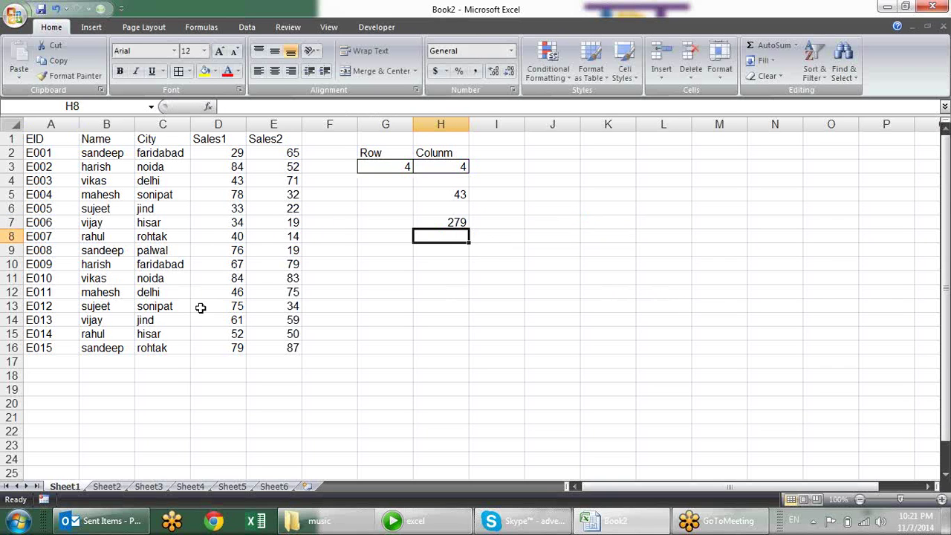
# Fill D4:E6 with yellow and re-confirm the H7 sum formula unchanged
pyautogui.moveTo(237, 179); pyautogui.dragTo(241, 211)
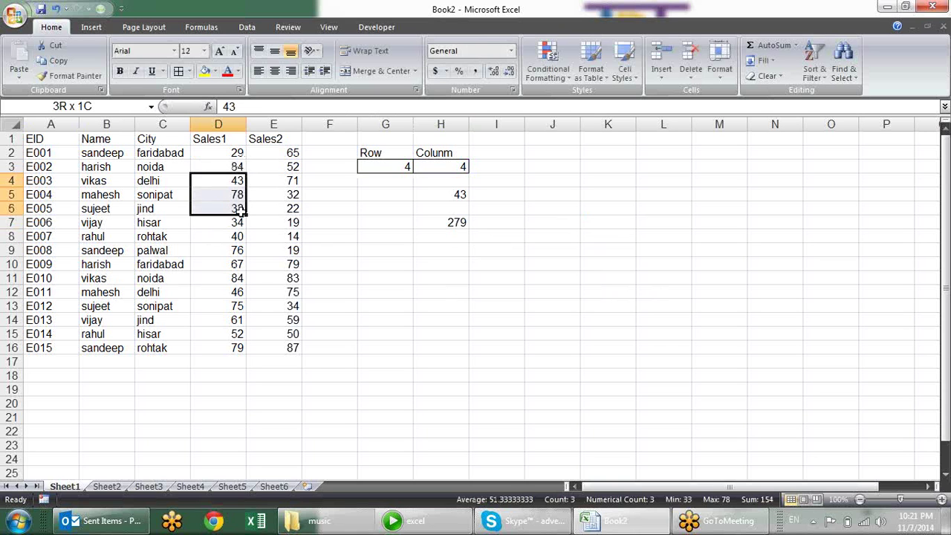
pyautogui.moveTo(242, 210); pyautogui.dragTo(263, 212)
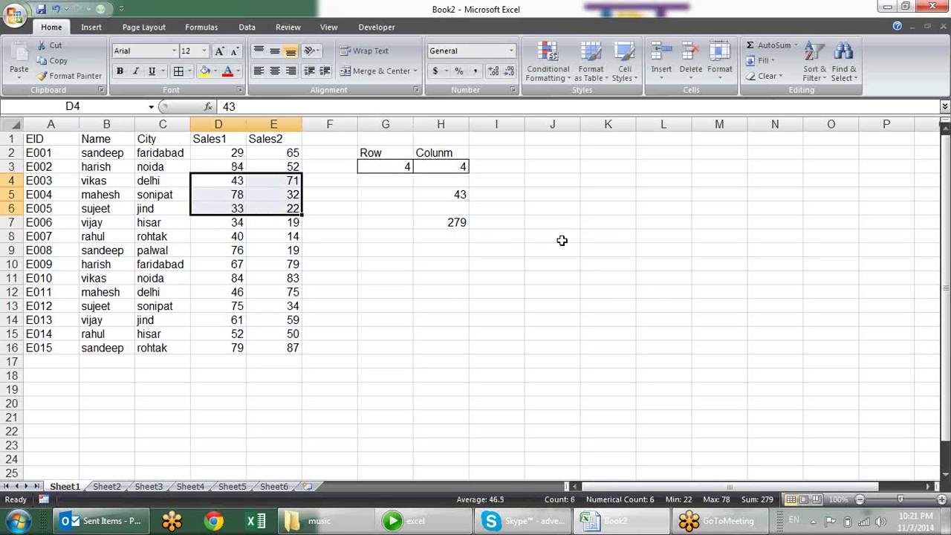
pyautogui.click(203, 71)
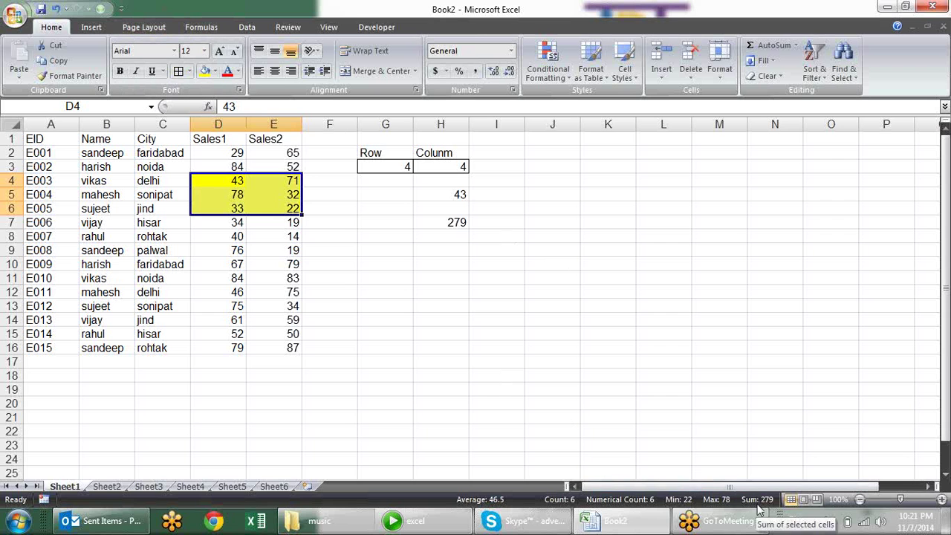
pyautogui.click(458, 222)
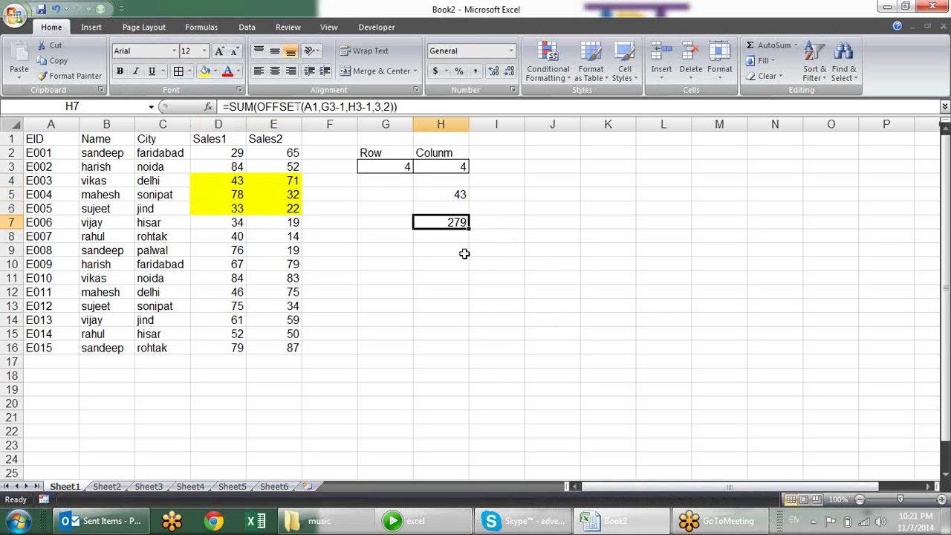
pyautogui.press('F2')
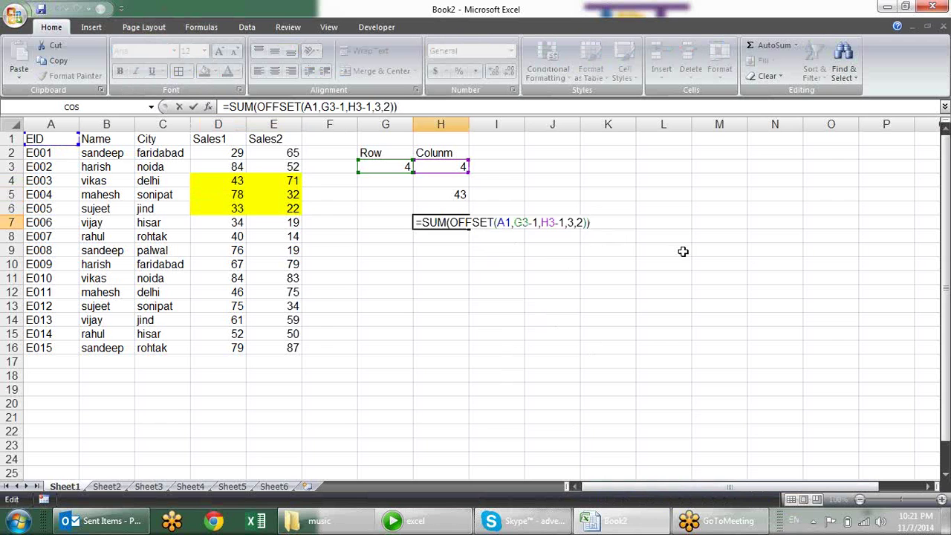
pyautogui.press('Return')
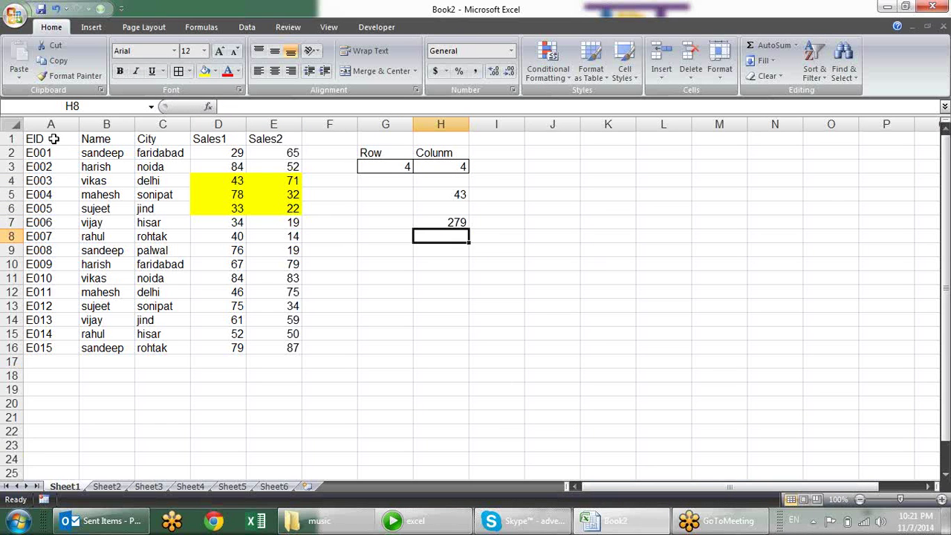
pyautogui.click(53, 139)
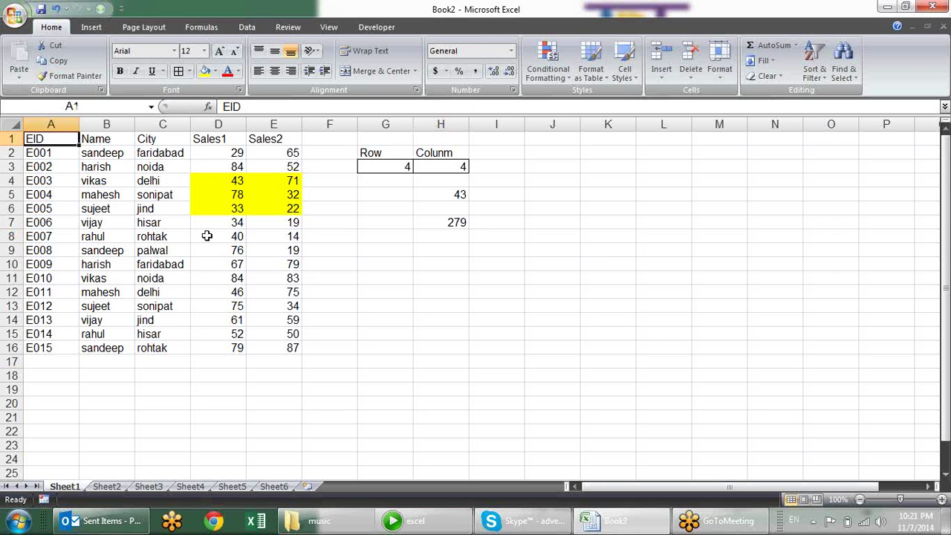
pyautogui.click(398, 170)
pyautogui.click(447, 171)
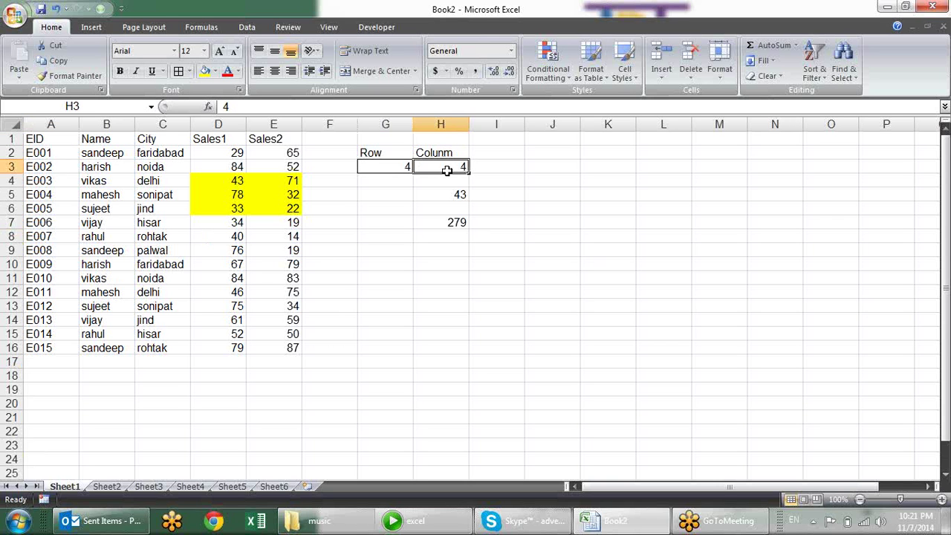
pyautogui.click(56, 142)
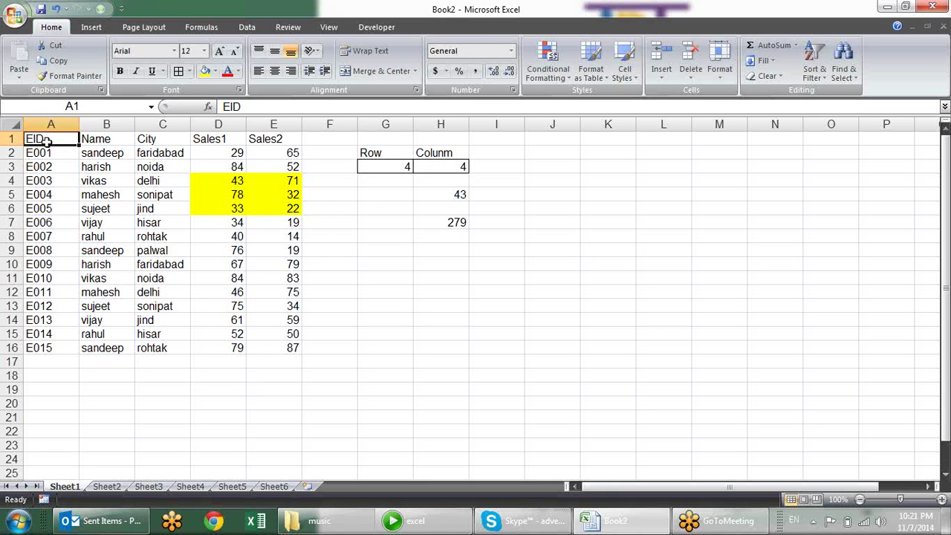
pyautogui.press('Right')
pyautogui.press('Right')
pyautogui.press('Right')
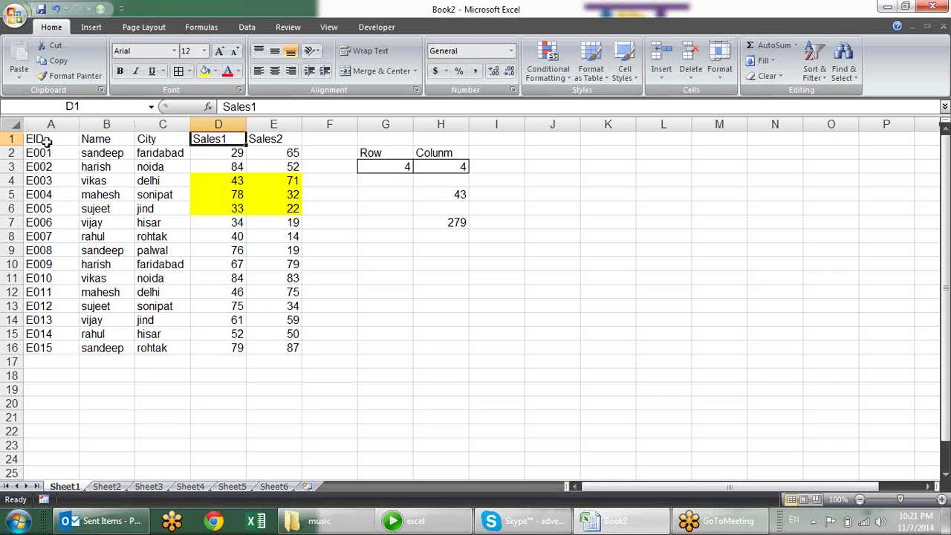
pyautogui.press('Down')
pyautogui.press('Down')
pyautogui.press('Down')
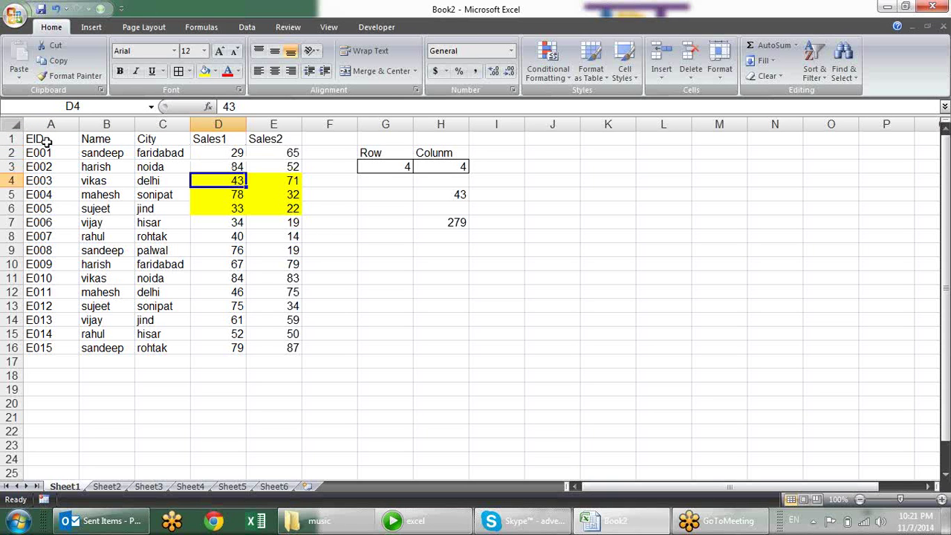
pyautogui.hotkey('shift', 'Down')
pyautogui.hotkey('shift', 'Down')
pyautogui.hotkey('shift', 'Down')
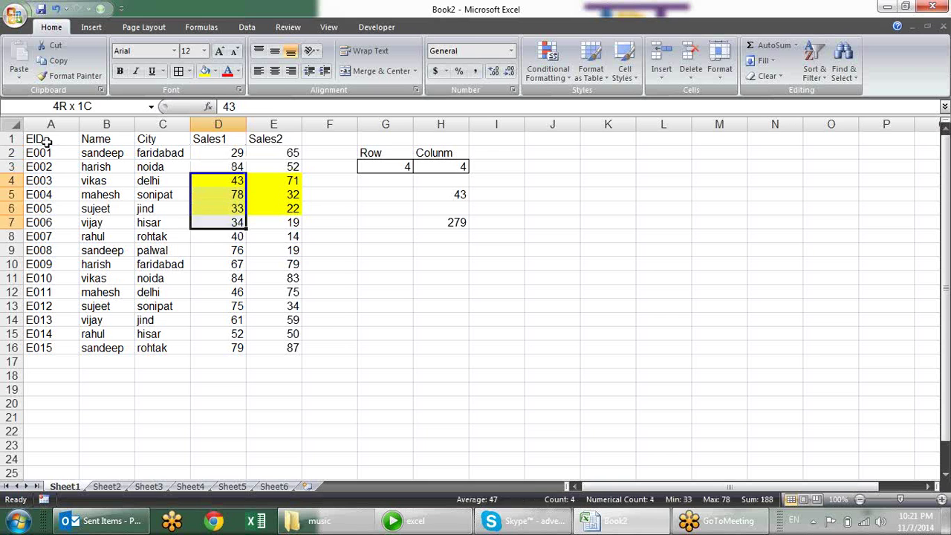
pyautogui.hotkey('shift', 'Up')
pyautogui.hotkey('shift', 'Right')
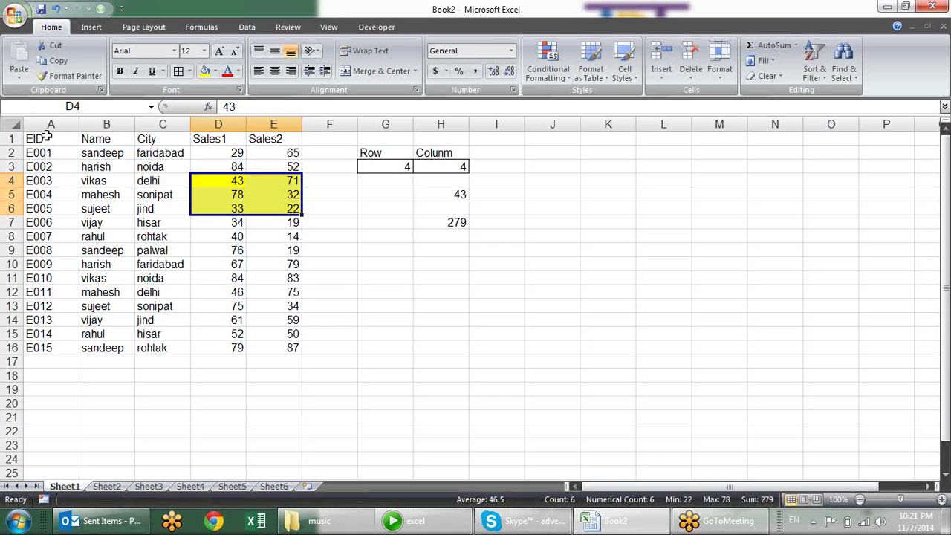
pyautogui.click(490, 250)
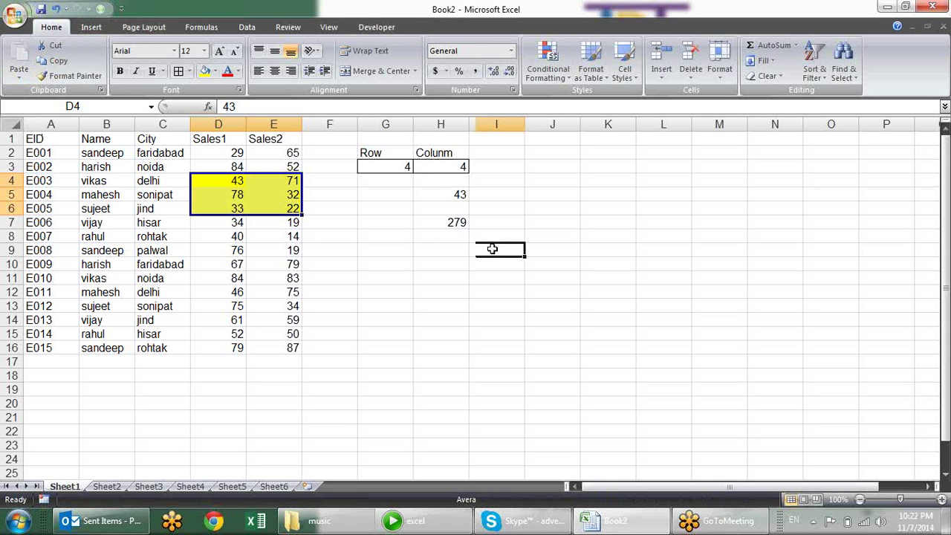
pyautogui.click(459, 219)
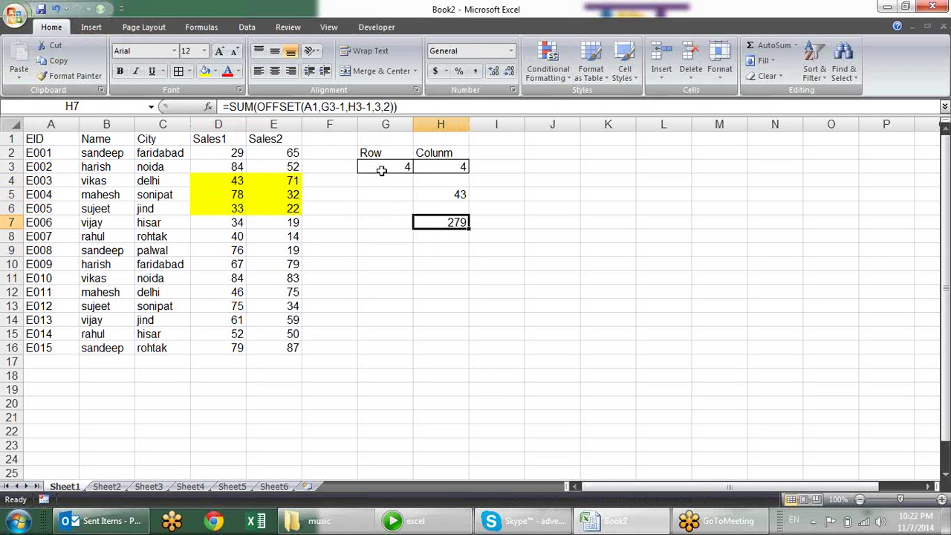
pyautogui.click(459, 194)
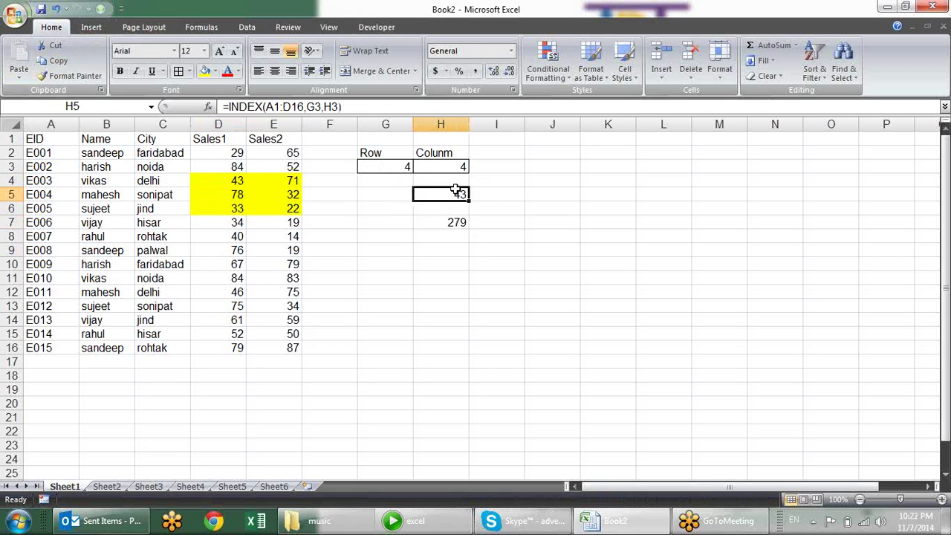
pyautogui.click(456, 218)
pyautogui.doubleClick(456, 219)
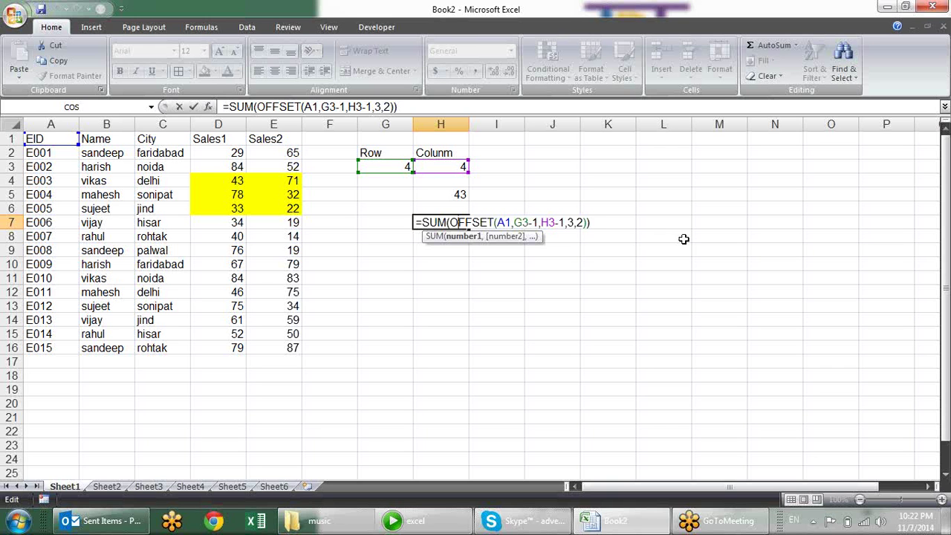
pyautogui.press('Return')
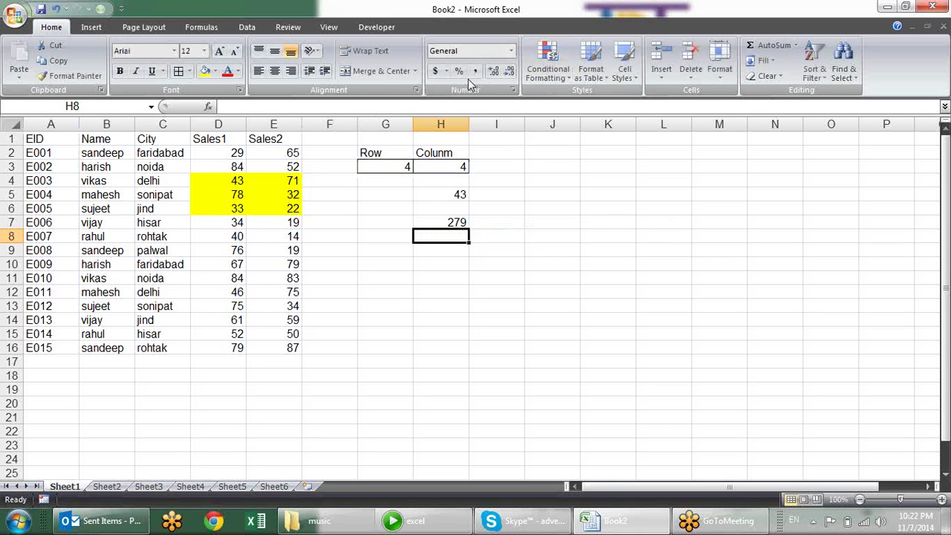
# Browse the Lookup & Reference function list on the Formulas ribbon, then close it
pyautogui.click(202, 27)
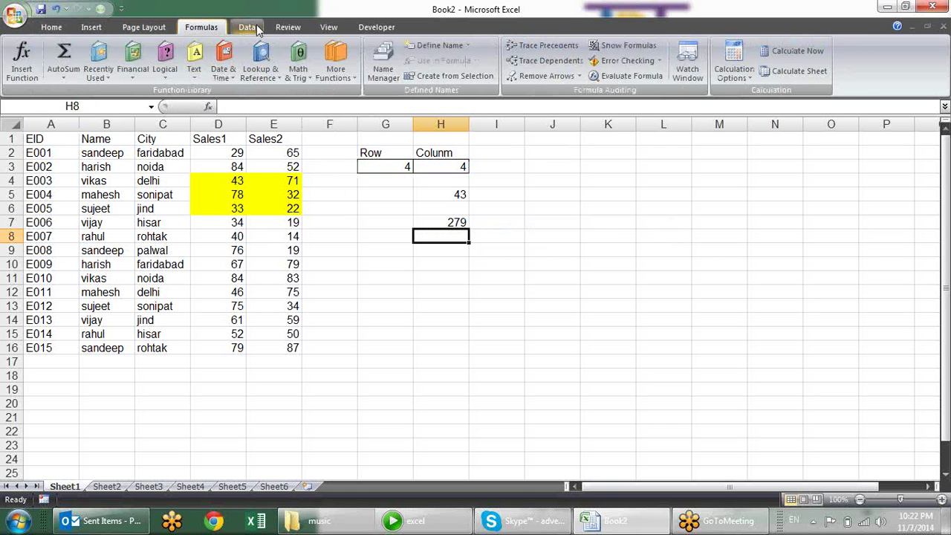
pyautogui.click(247, 27)
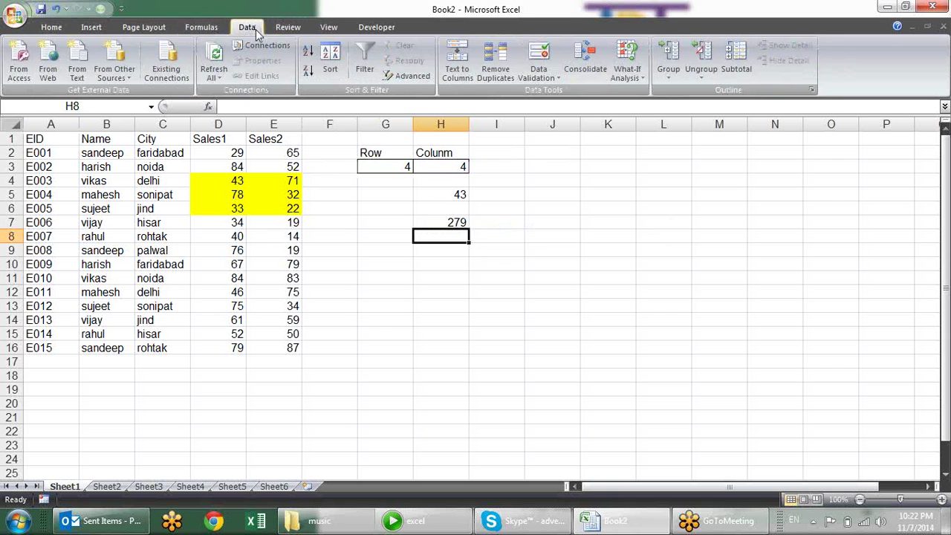
pyautogui.click(201, 26)
pyautogui.click(268, 73)
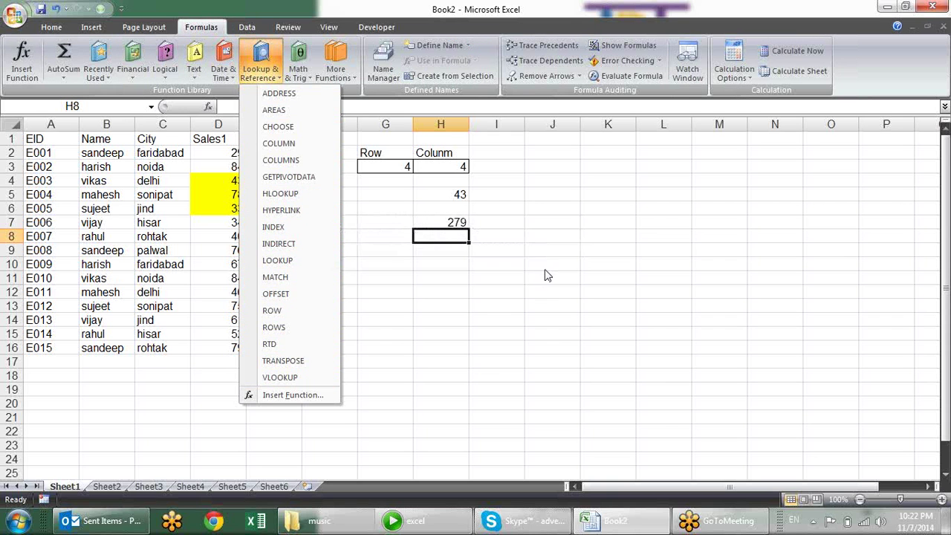
pyautogui.click(498, 237)
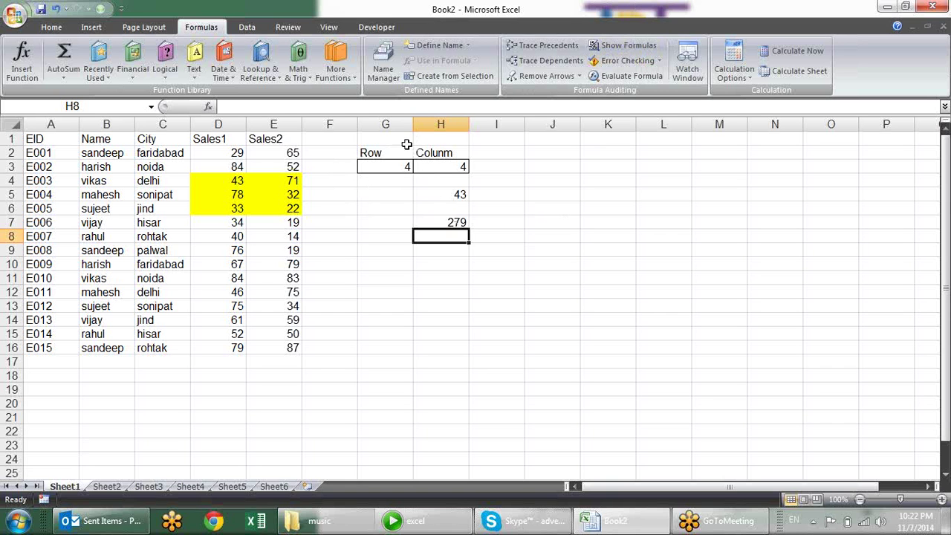
# Insert a blank column at F, shifting the Row/Column block right
pyautogui.rightClick(352, 124)
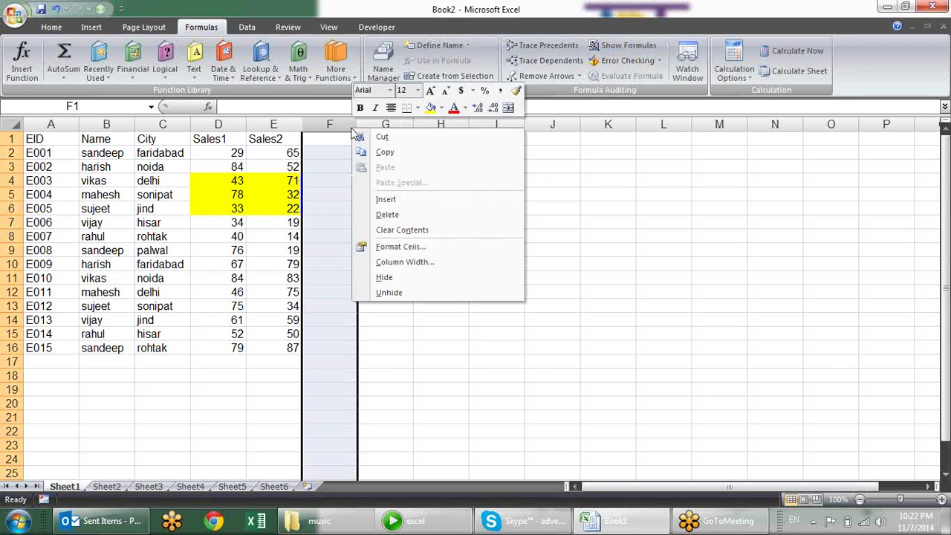
pyautogui.click(388, 200)
pyautogui.click(462, 309)
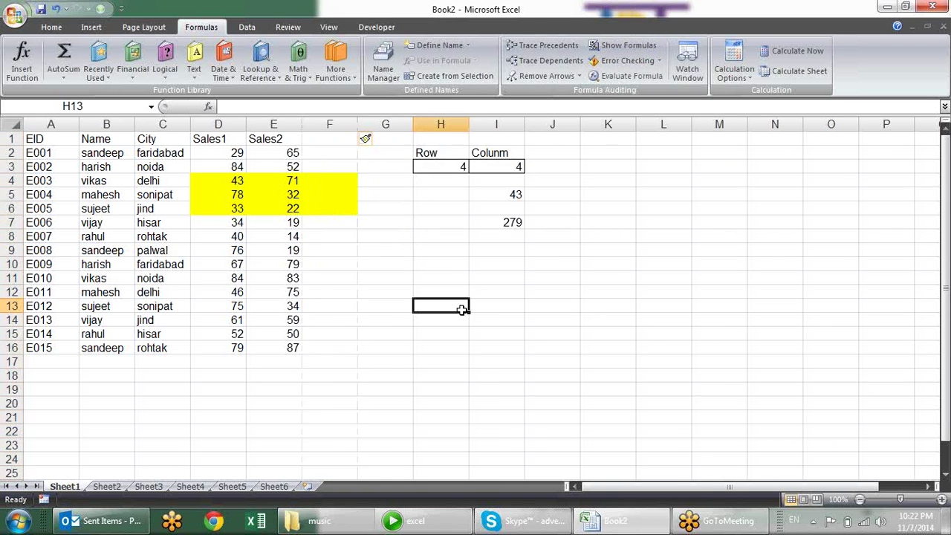
pyautogui.click(336, 120)
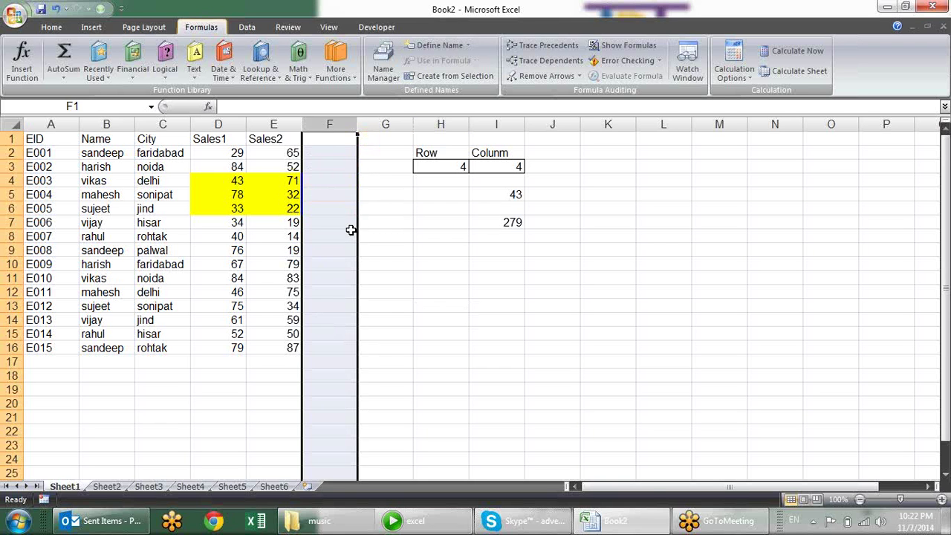
pyautogui.click(416, 253)
# Remove the yellow fill from D4:E6
pyautogui.moveTo(227, 181); pyautogui.dragTo(290, 209)
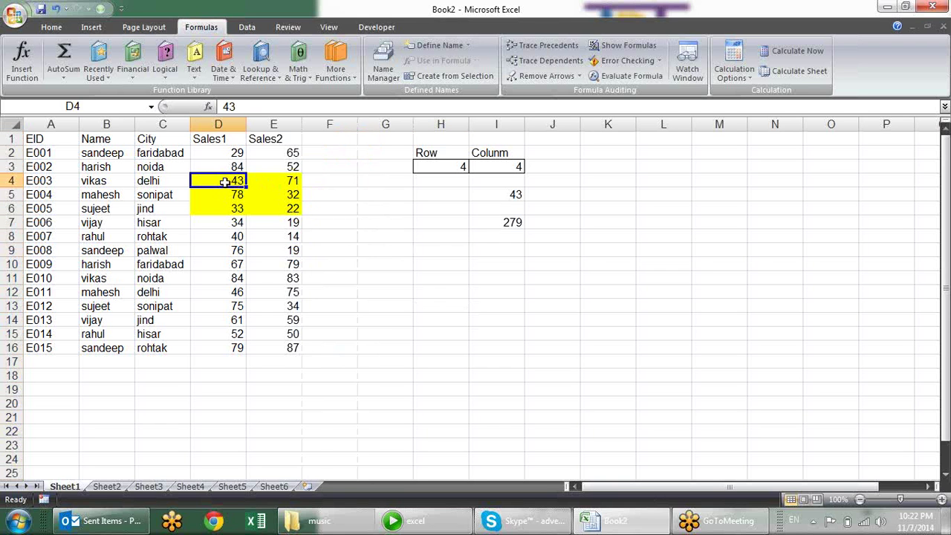
pyautogui.hotkey('alt', 'e')
pyautogui.press('Escape')
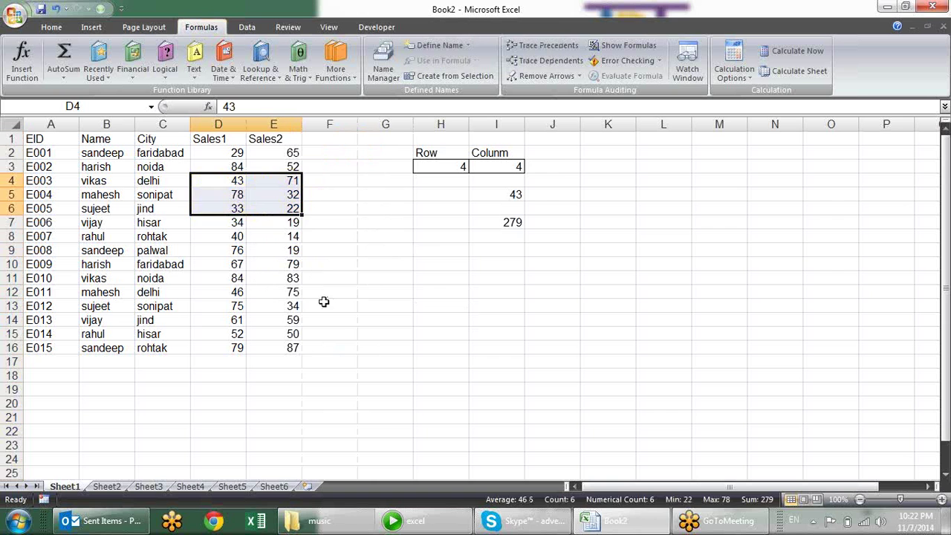
pyautogui.click(386, 280)
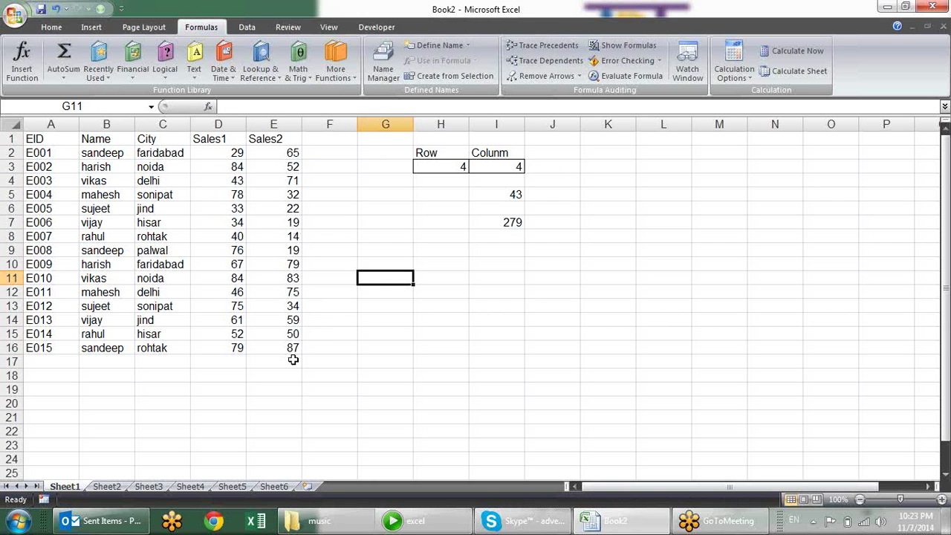
# Copy the A1:E16 EID table and paste it into Sheet2 at A1
pyautogui.moveTo(294, 355); pyautogui.dragTo(29, 138)
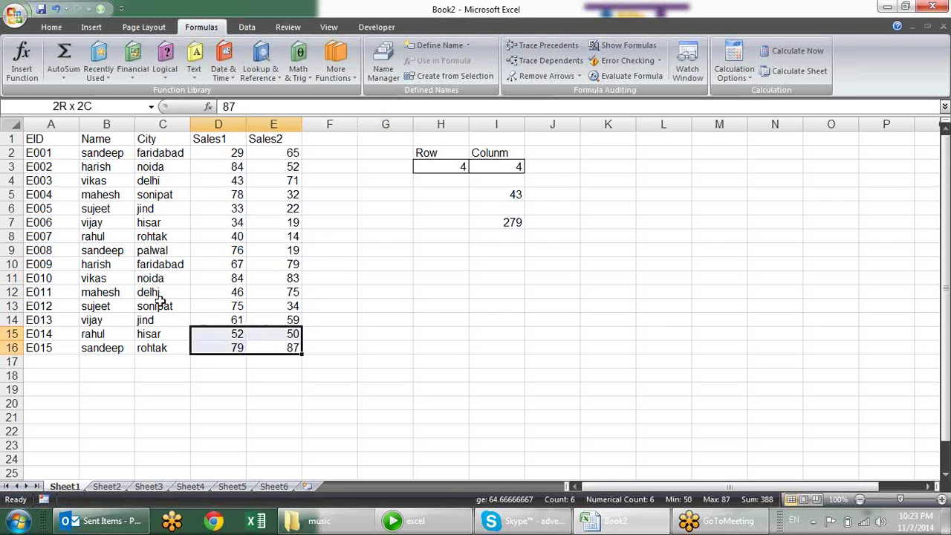
pyautogui.click(353, 294)
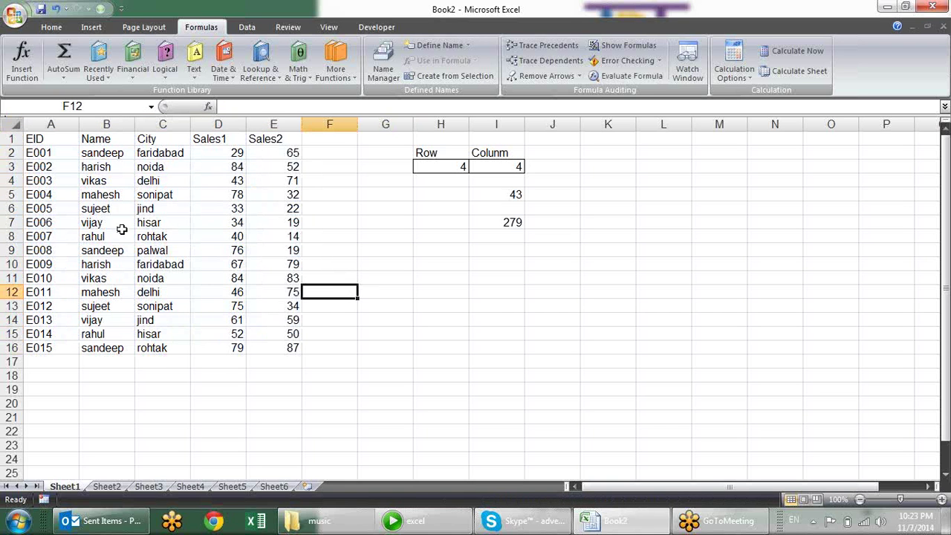
pyautogui.moveTo(34, 139); pyautogui.dragTo(263, 342)
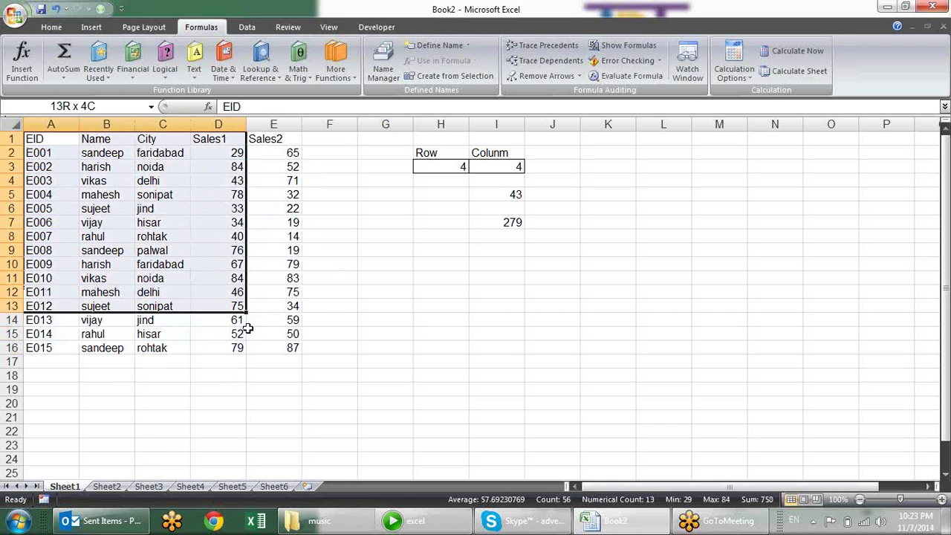
pyautogui.hotkey('ctrl', 'c')
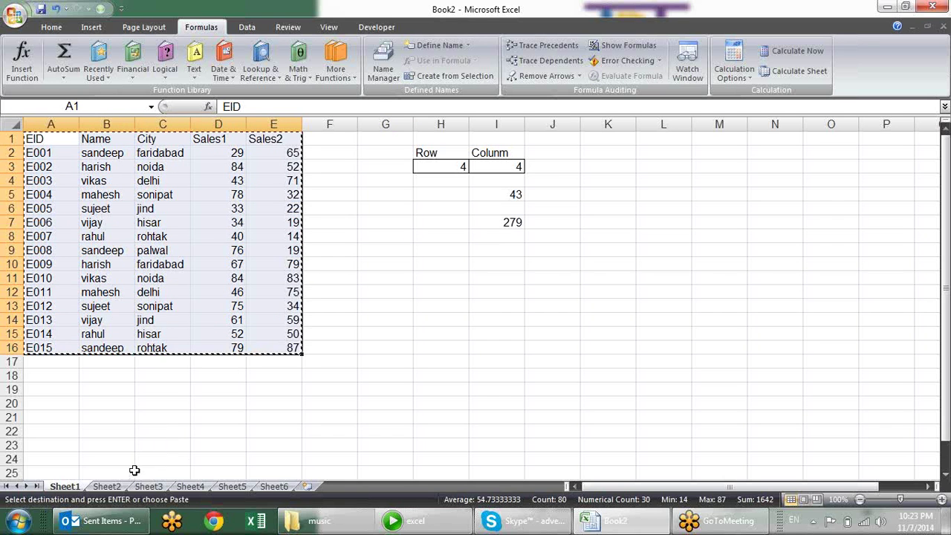
pyautogui.click(111, 487)
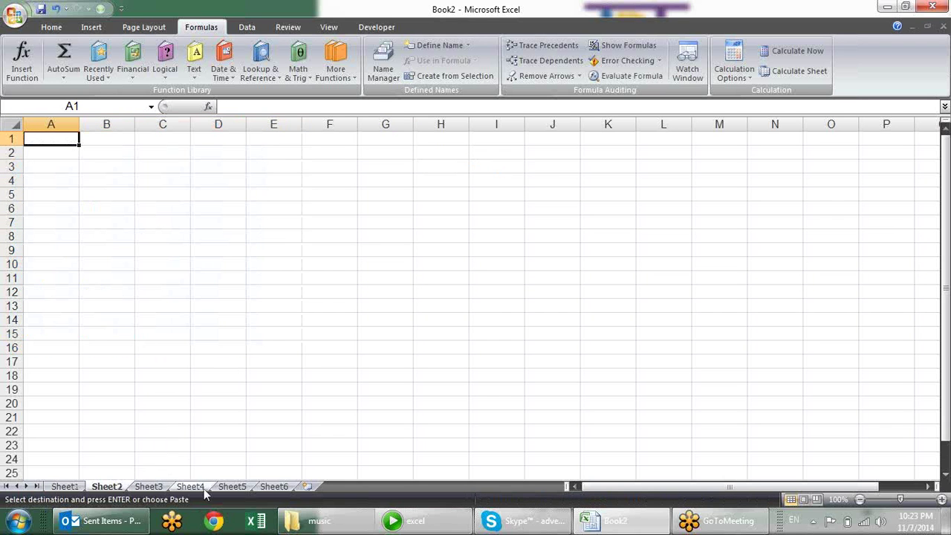
pyautogui.hotkey('ctrl', 'v')
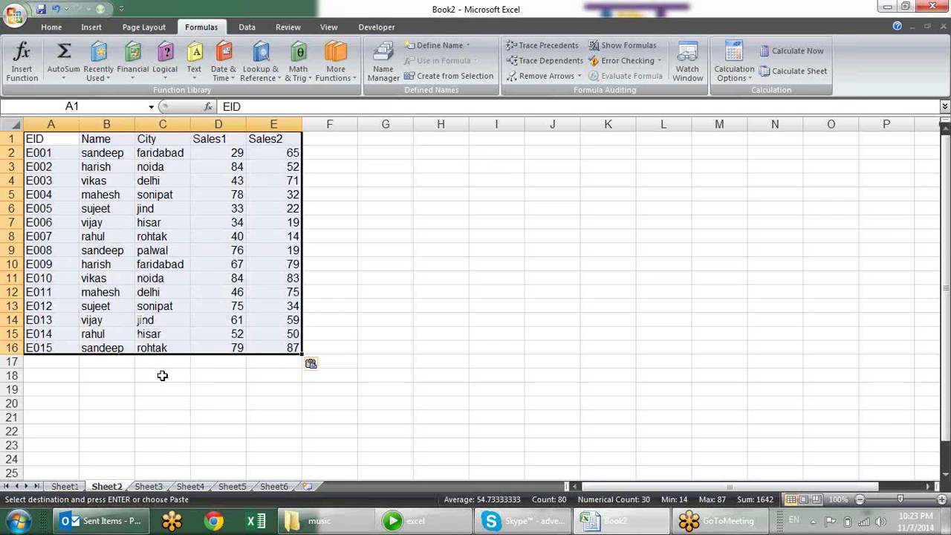
pyautogui.click(320, 253)
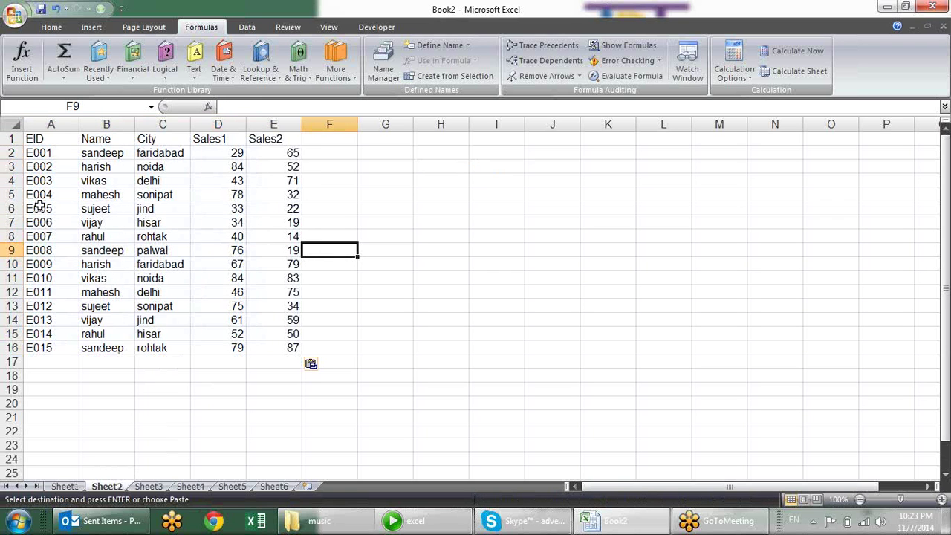
# Copy the whole table again and group Sheet3 with Sheet2
pyautogui.moveTo(40, 206); pyautogui.dragTo(287, 272)
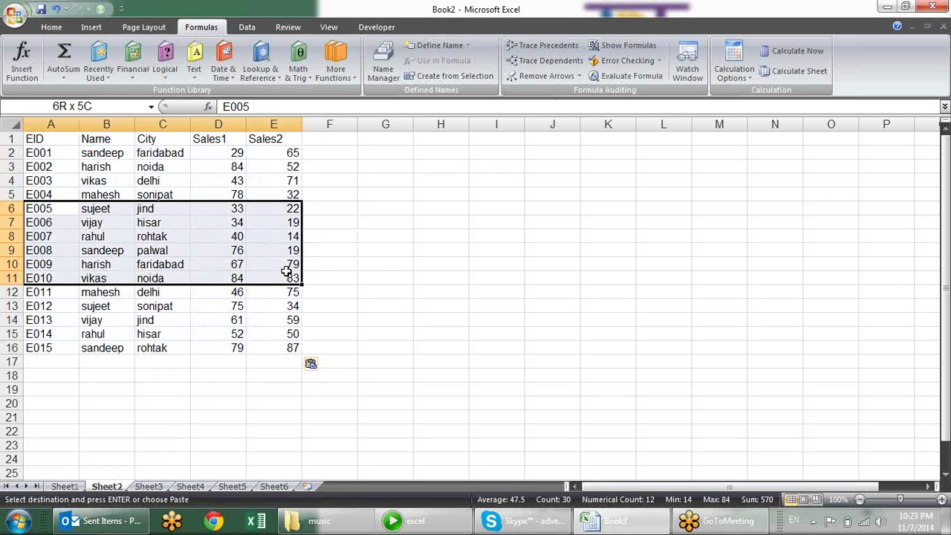
pyautogui.hotkey('ctrl', 'c')
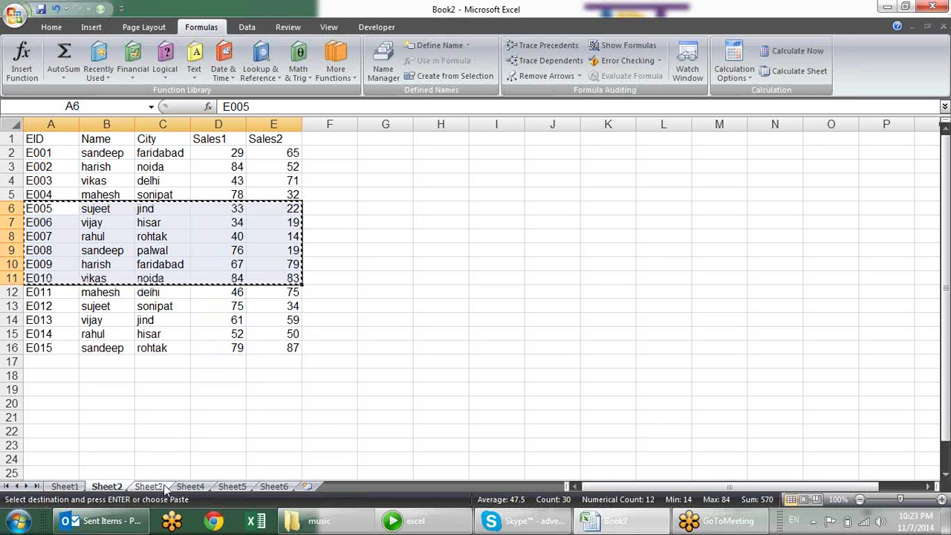
pyautogui.moveTo(74, 140)
pyautogui.mouseDown()
pyautogui.moveTo(155, 194)
pyautogui.moveTo(250, 347)
pyautogui.mouseUp()
pyautogui.hotkey('ctrl', 'c')
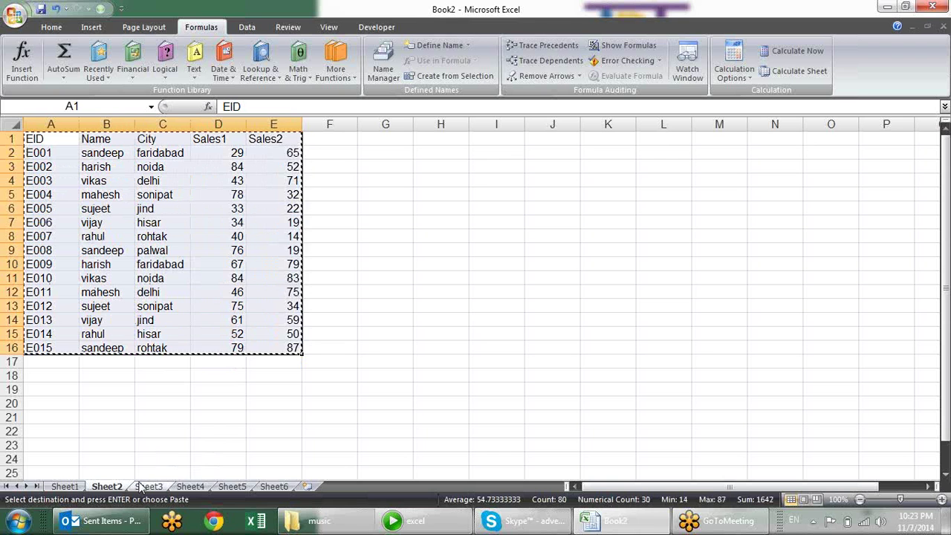
pyautogui.keyDown('ctrl'); pyautogui.click(146, 487); pyautogui.keyUp('ctrl')
pyautogui.click(159, 487)
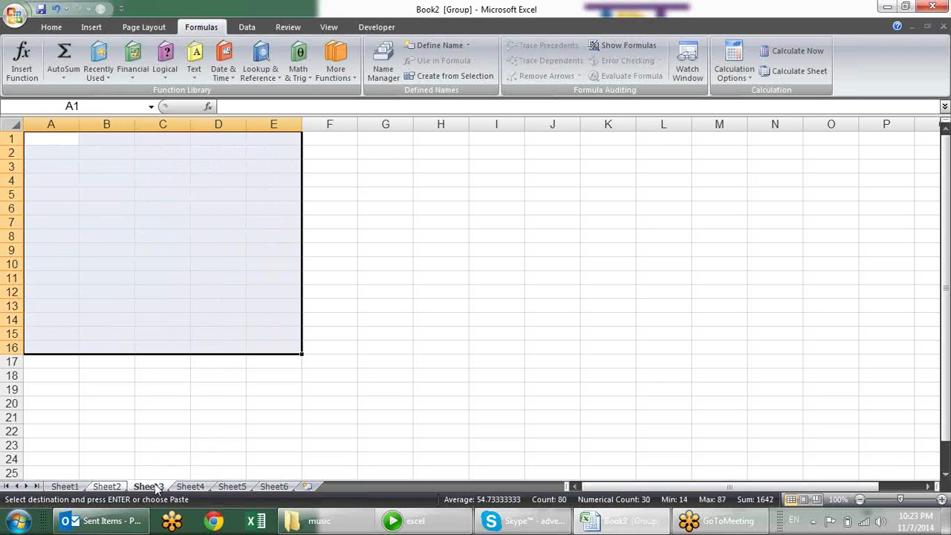
# Try pasting the table at A1 on grouped Sheet3 and dismiss the multiple-selection error
pyautogui.click(107, 486)
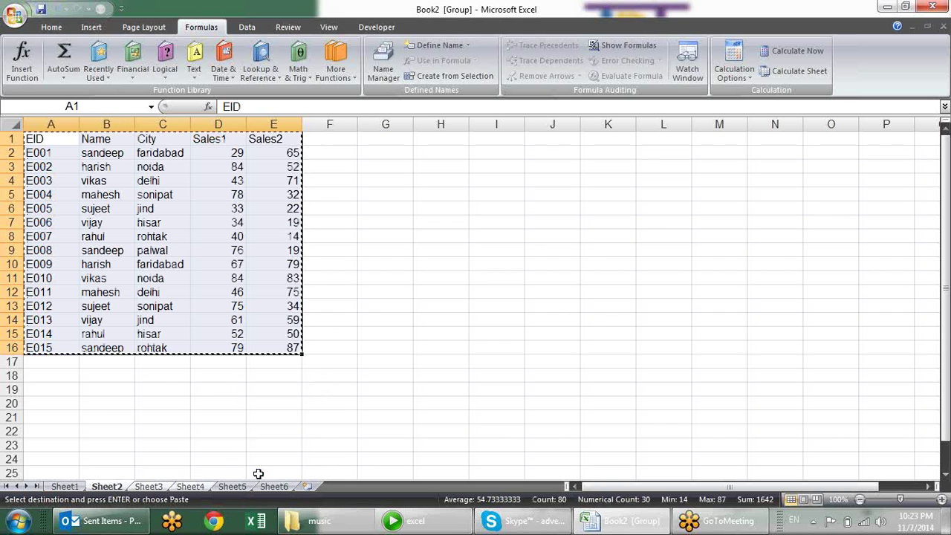
pyautogui.click(159, 486)
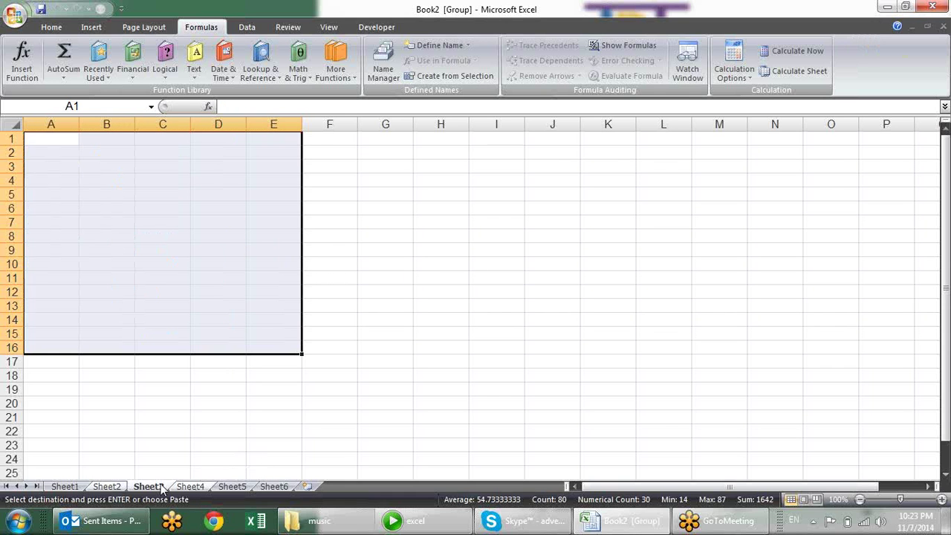
pyautogui.click(123, 487)
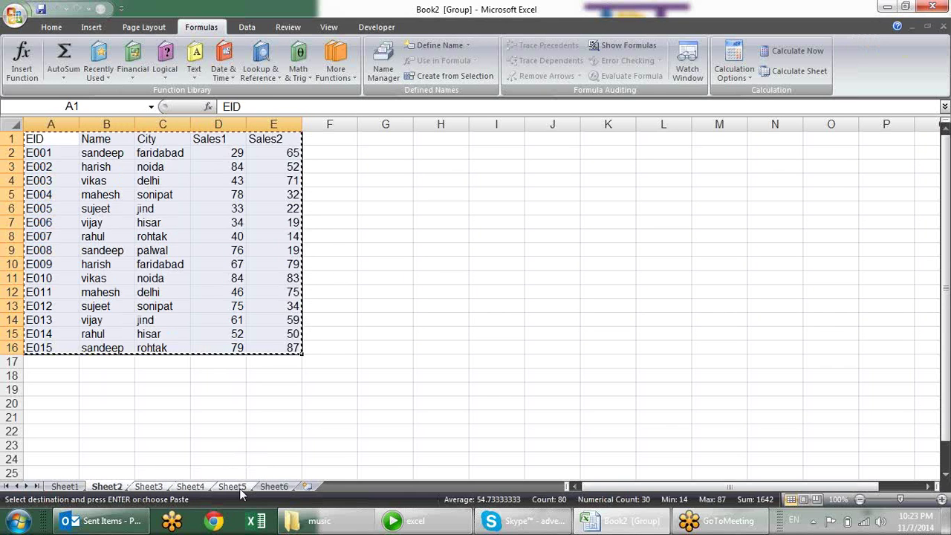
pyautogui.click(142, 486)
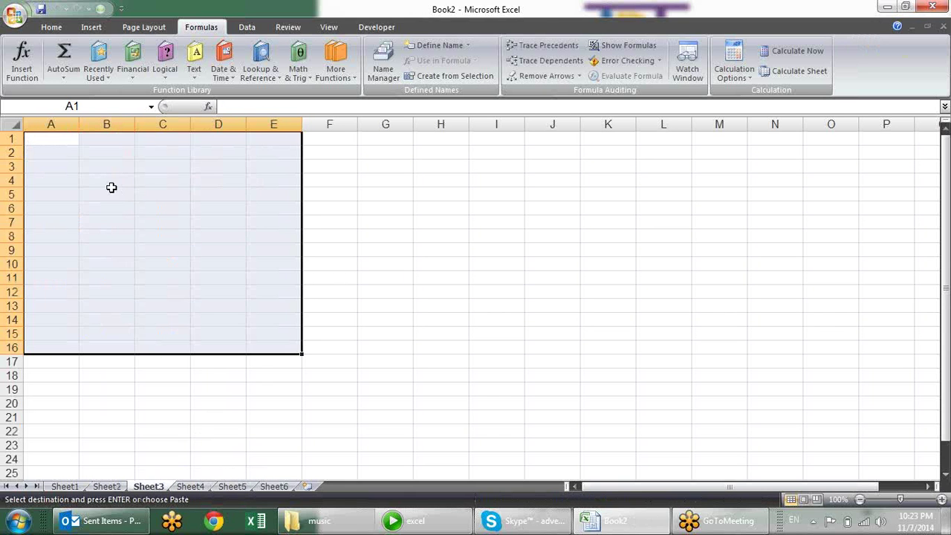
pyautogui.click(64, 144)
pyautogui.hotkey('ctrl', 'v')
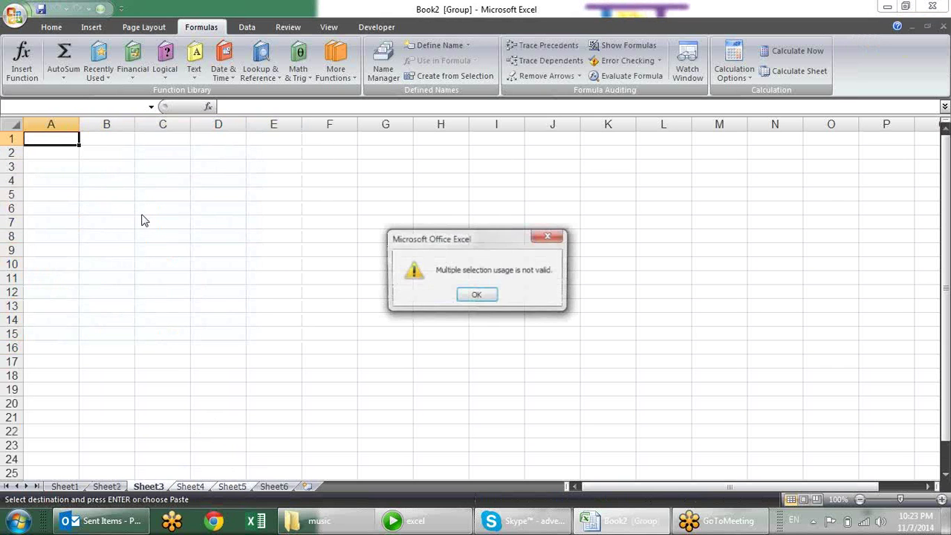
pyautogui.click(469, 294)
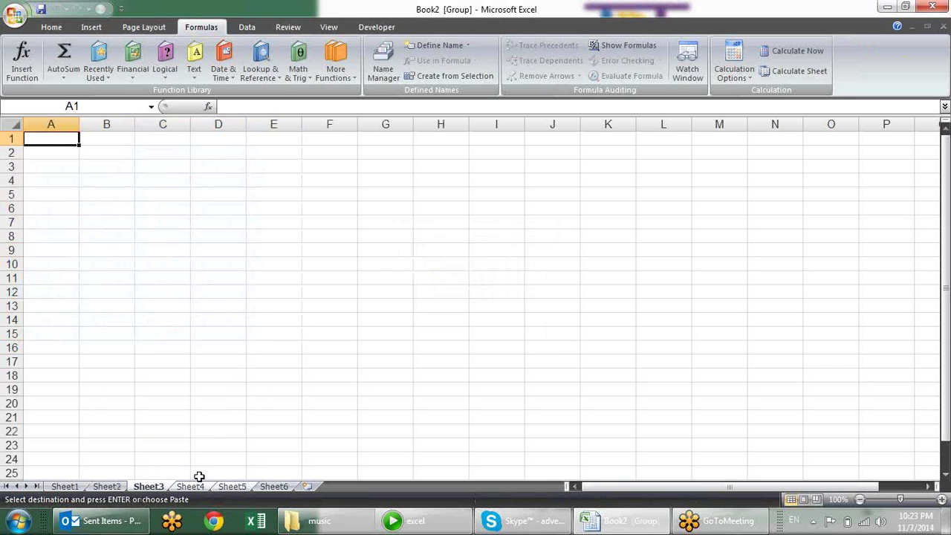
pyautogui.click(283, 486)
# Retry the paste on Sheet3, dismissing the invalid multiple selection warning again
pyautogui.click(106, 487)
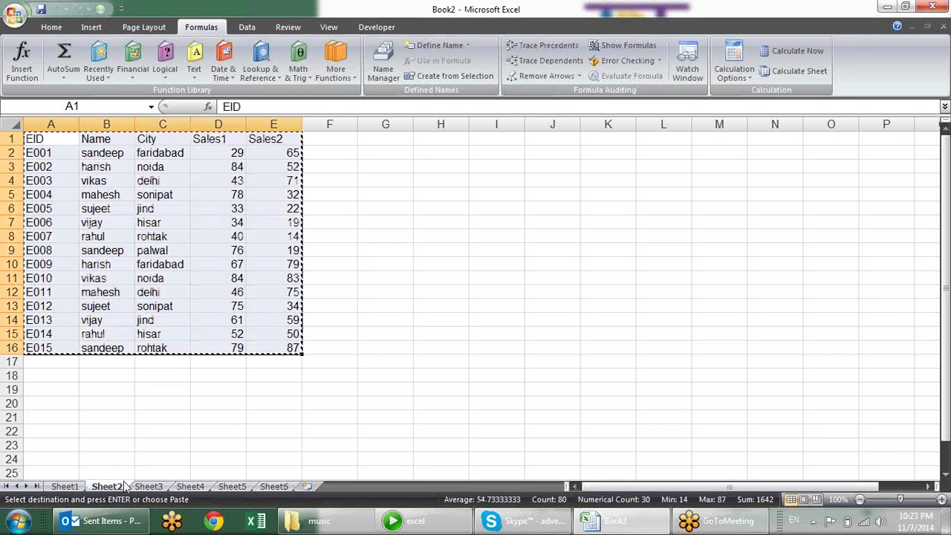
pyautogui.click(149, 487)
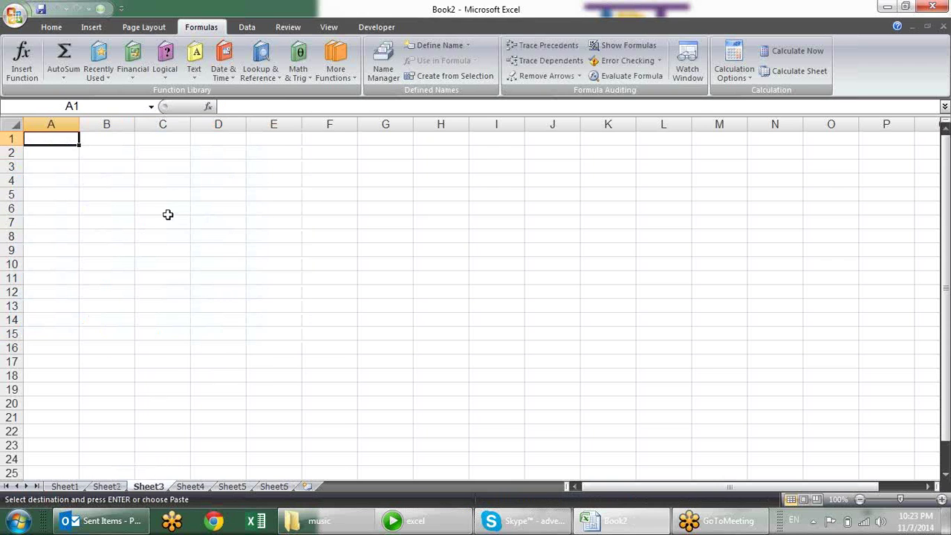
pyautogui.hotkey('ctrl', 'v')
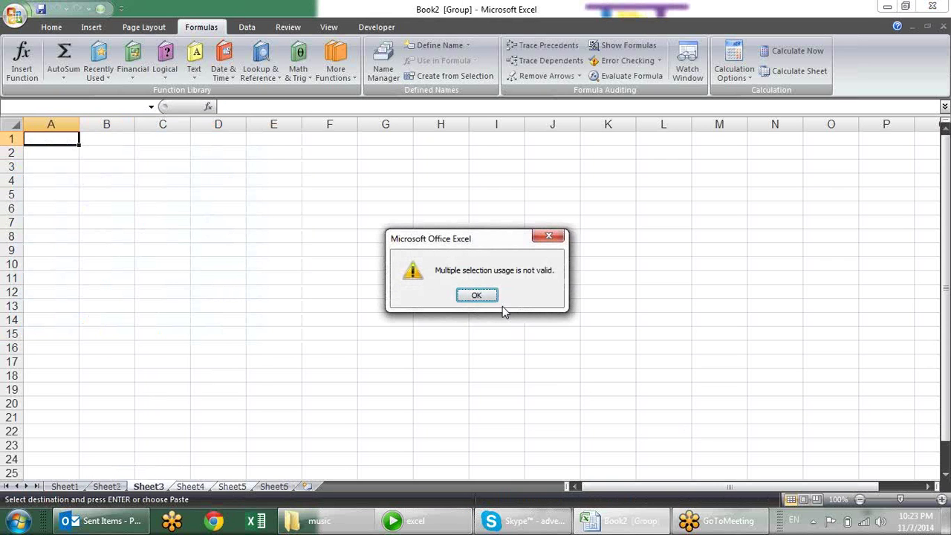
pyautogui.click(471, 295)
pyautogui.click(353, 275)
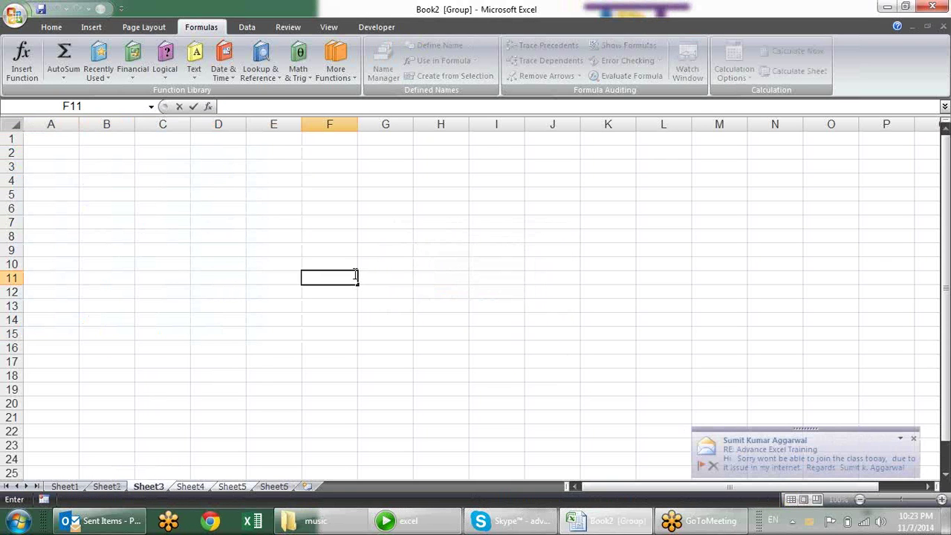
pyautogui.press('Escape')
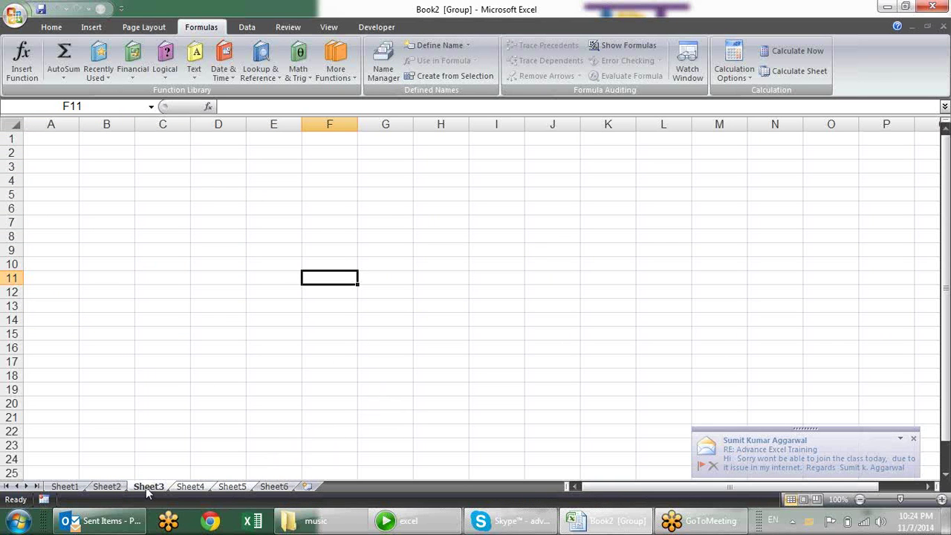
# Ungroup the sheets, then paste Sheet2's A1:E16 table at A1 on Sheet3 and Sheet4
pyautogui.click(288, 486)
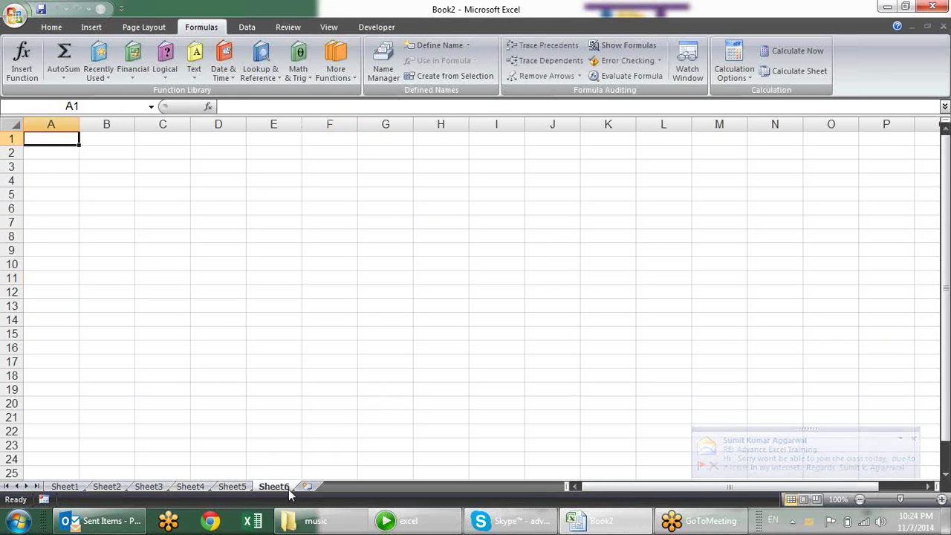
pyautogui.click(107, 486)
pyautogui.hotkey('ctrl', 'c')
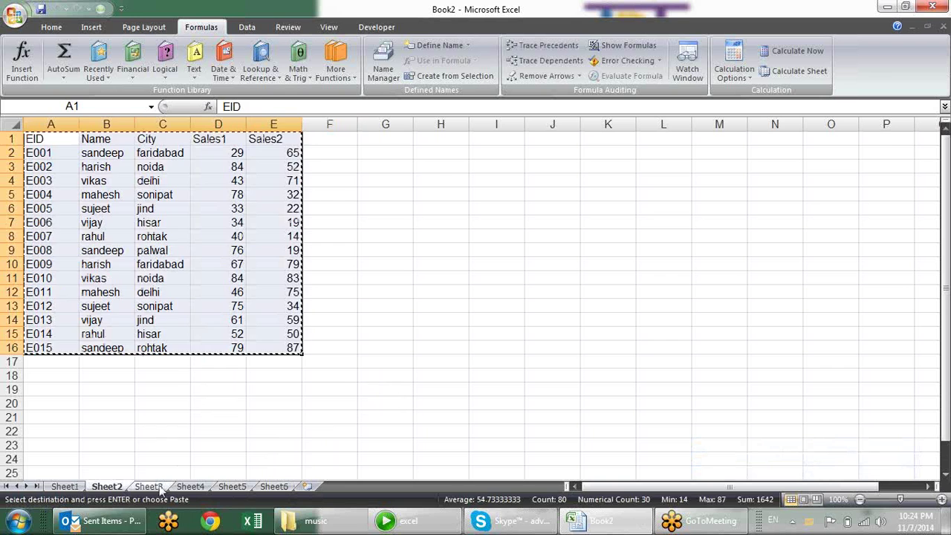
pyautogui.click(148, 486)
pyautogui.click(73, 138)
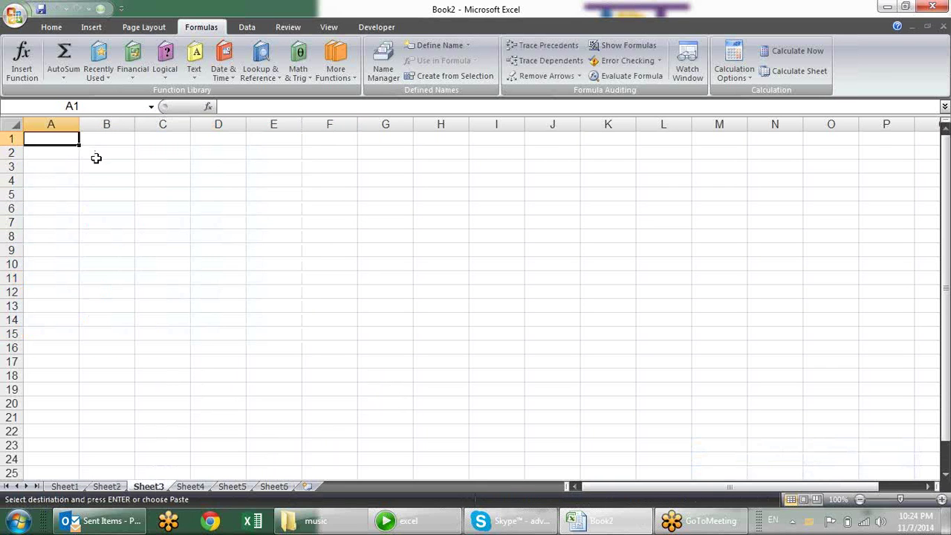
pyautogui.hotkey('ctrl', 'v')
pyautogui.click(182, 488)
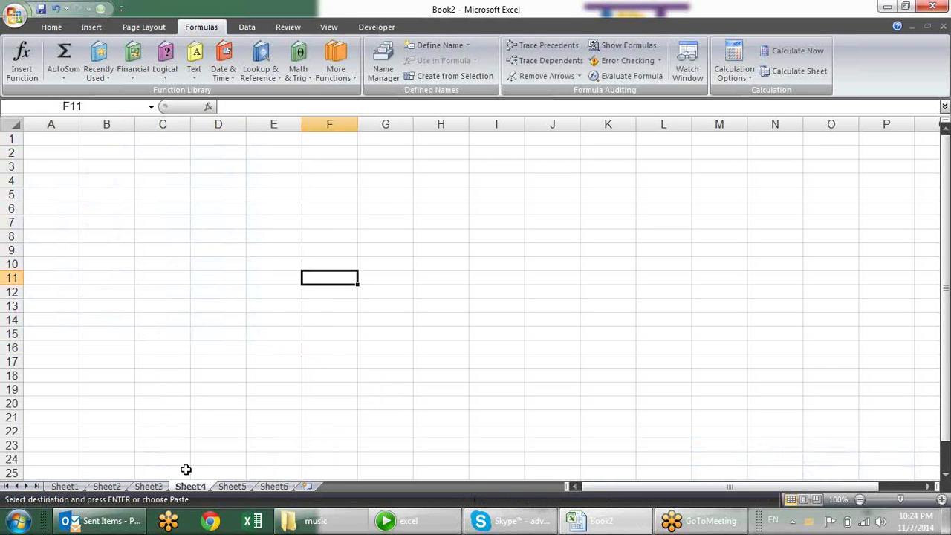
pyautogui.click(64, 139)
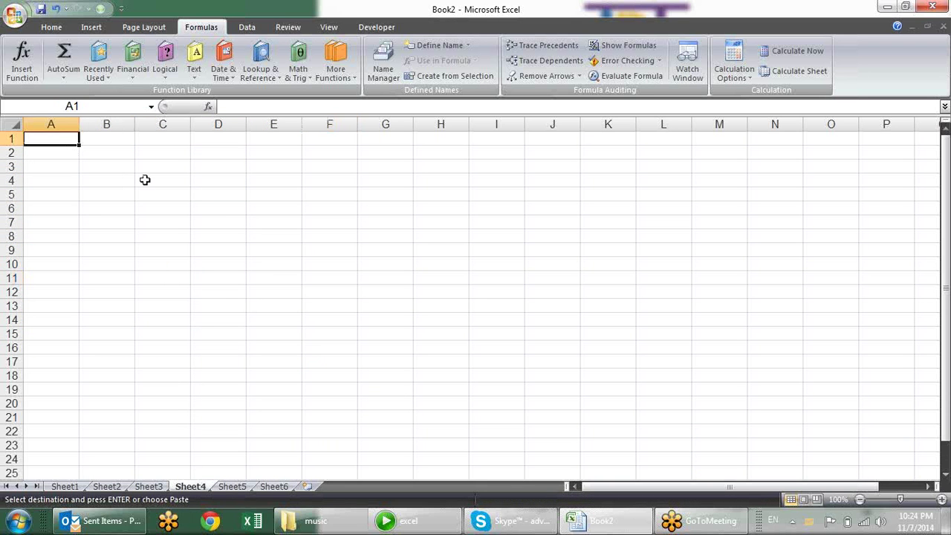
pyautogui.hotkey('ctrl', 'v')
pyautogui.click(162, 407)
# Rename Sheet2, Sheet3 and Sheet4 to d, c and k, ending on sheet d
pyautogui.click(123, 486)
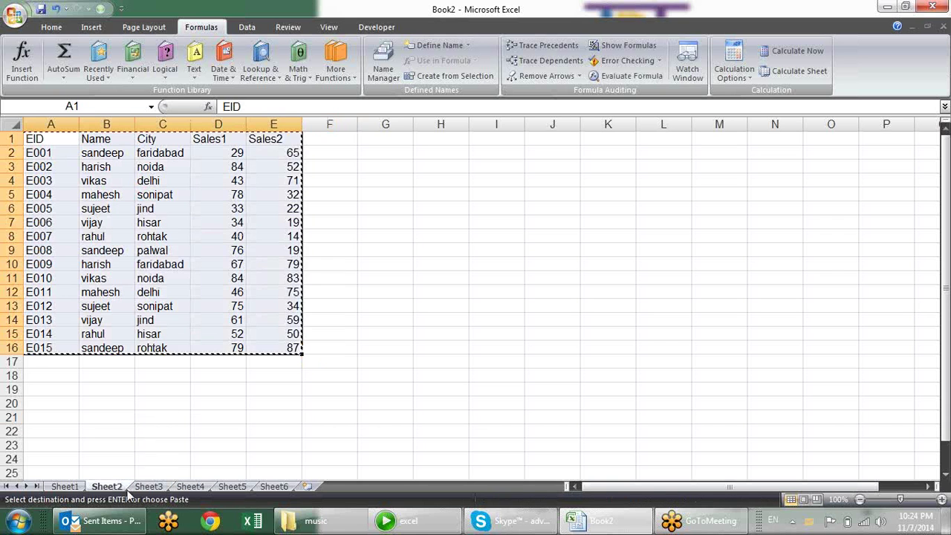
pyautogui.doubleClick(119, 487)
pyautogui.write('d')
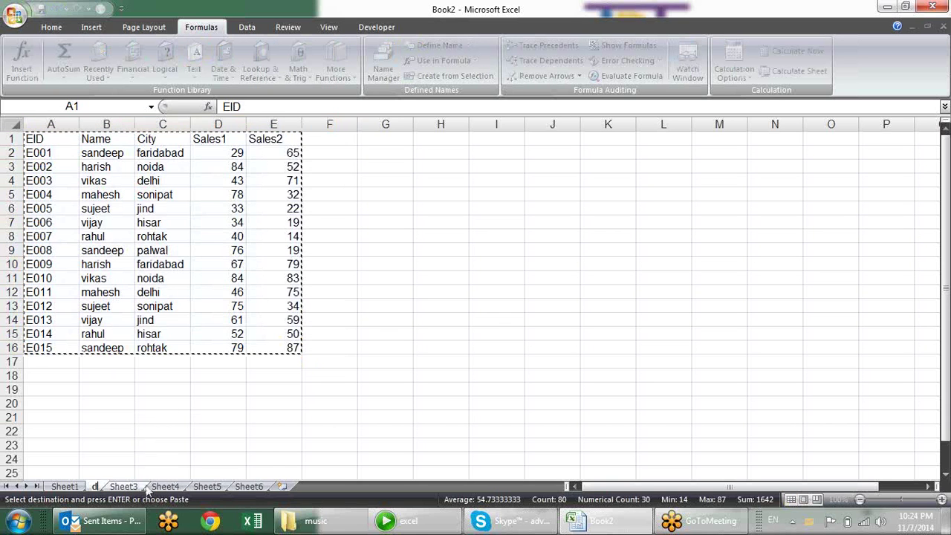
pyautogui.click(137, 487)
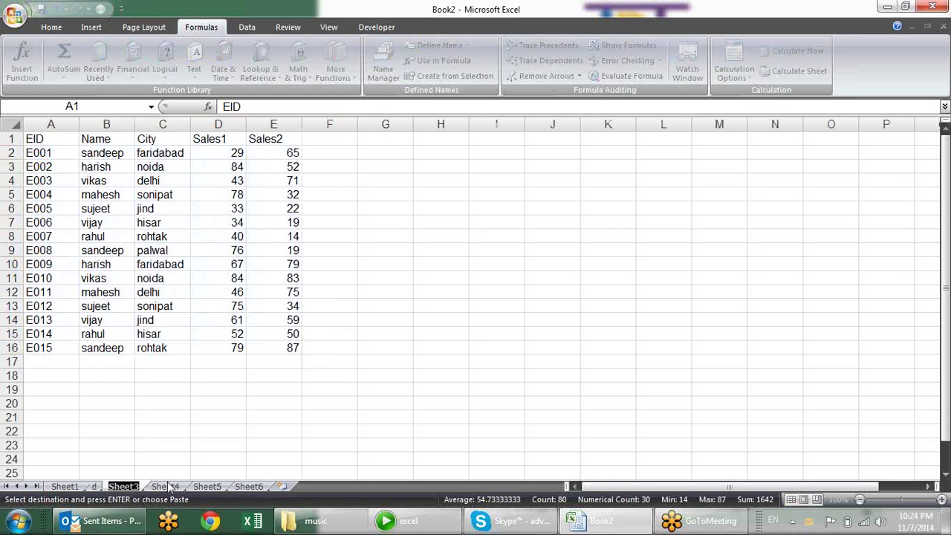
pyautogui.write('c')
pyautogui.click(149, 487)
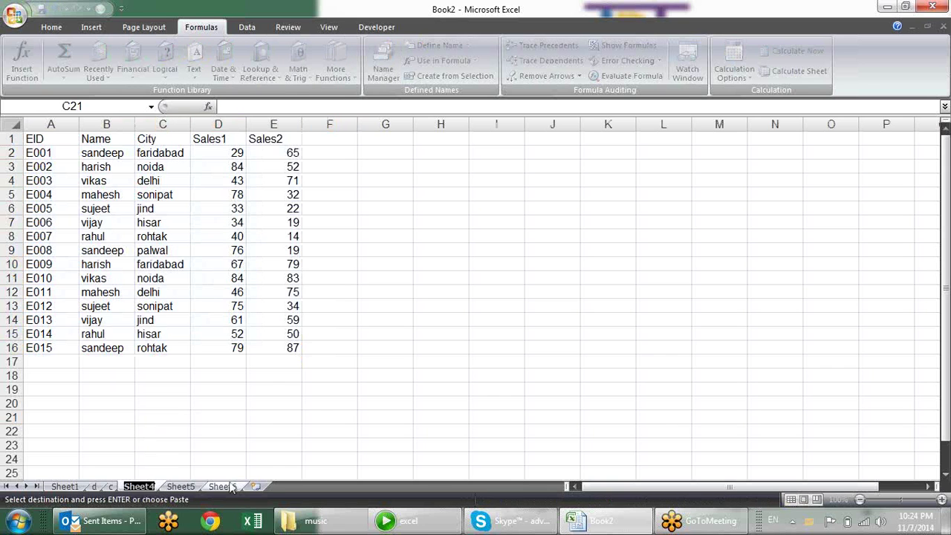
pyautogui.write('k')
pyautogui.press('Return')
pyautogui.click(409, 401)
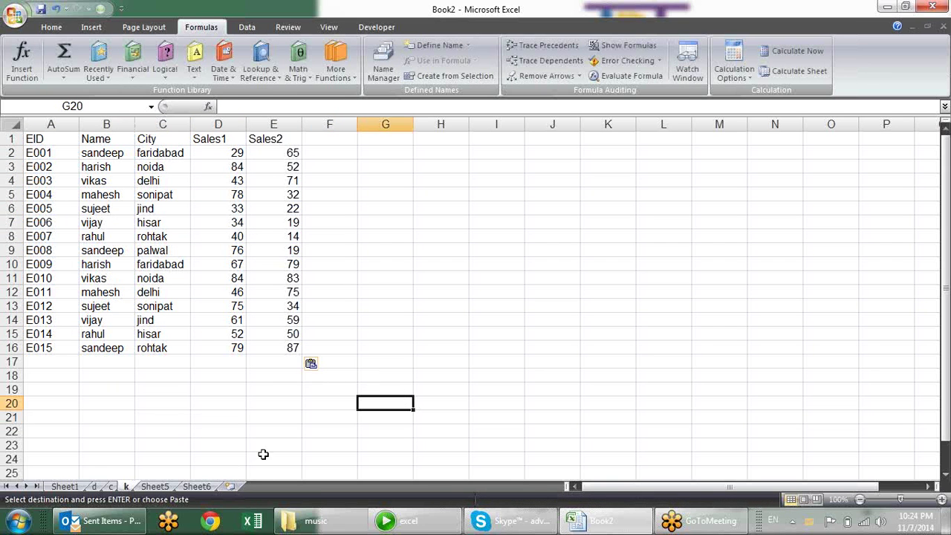
pyautogui.click(93, 487)
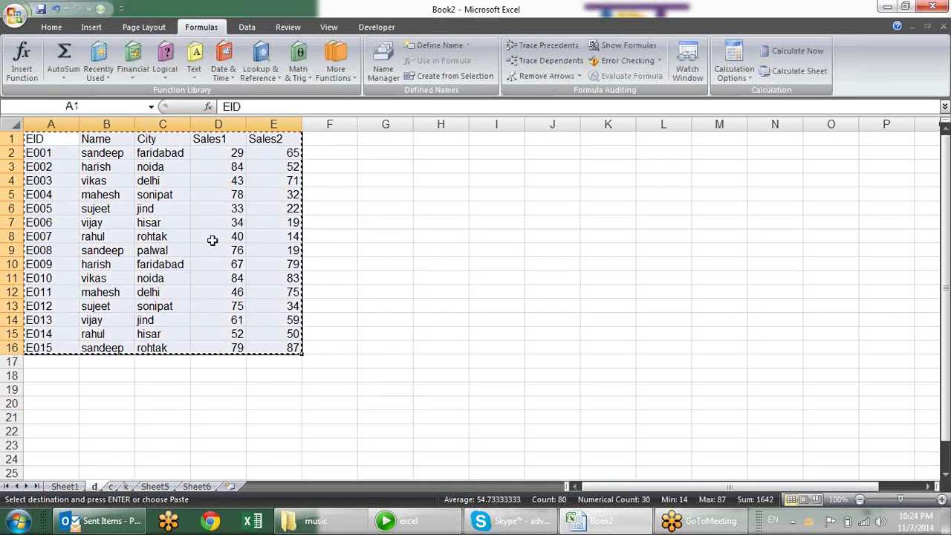
pyautogui.press('Escape')
pyautogui.click(329, 221)
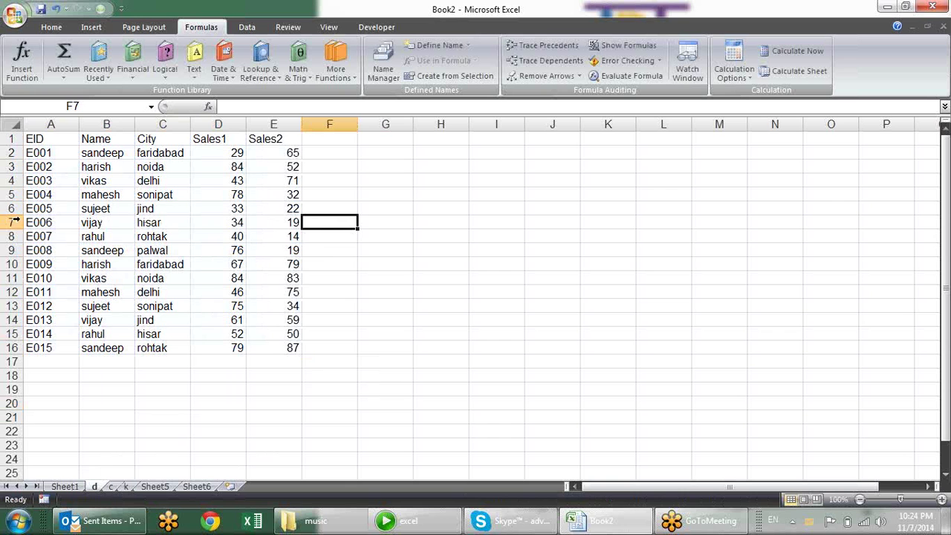
# On sheet d, clear rows 7–16 holding E006–E015
pyautogui.moveTo(15, 221); pyautogui.dragTo(15, 347)
pyautogui.press('Delete')
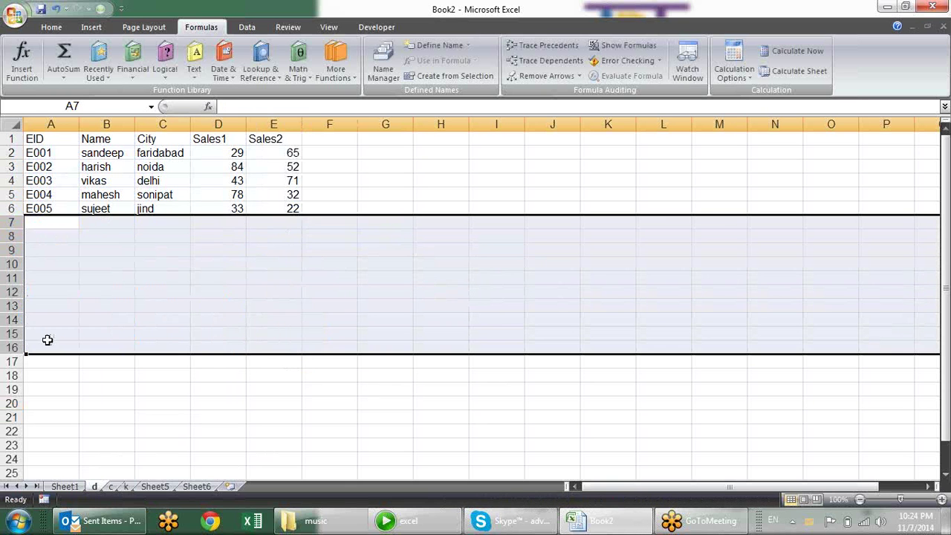
pyautogui.click(197, 363)
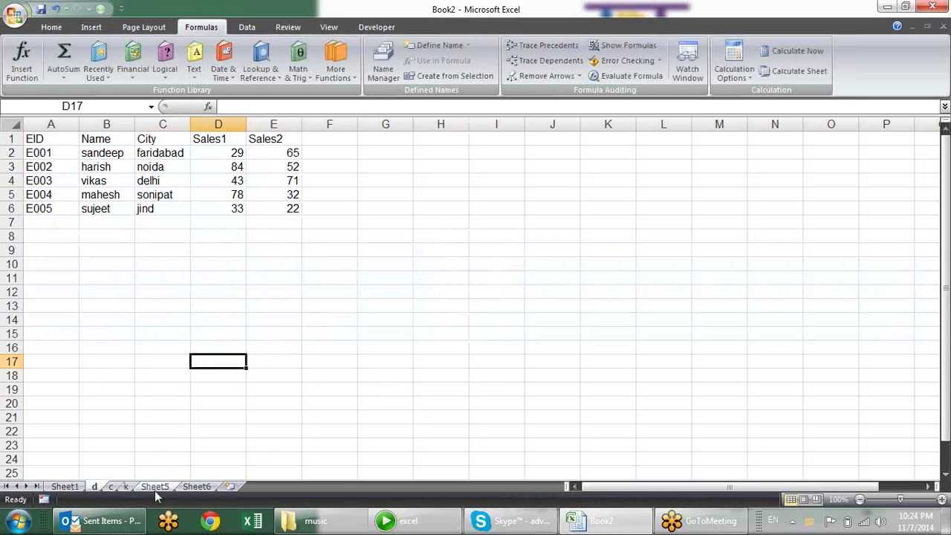
# On sheet c, delete the rows for E001–E005 and E011–E015
pyautogui.click(109, 486)
pyautogui.click(366, 311)
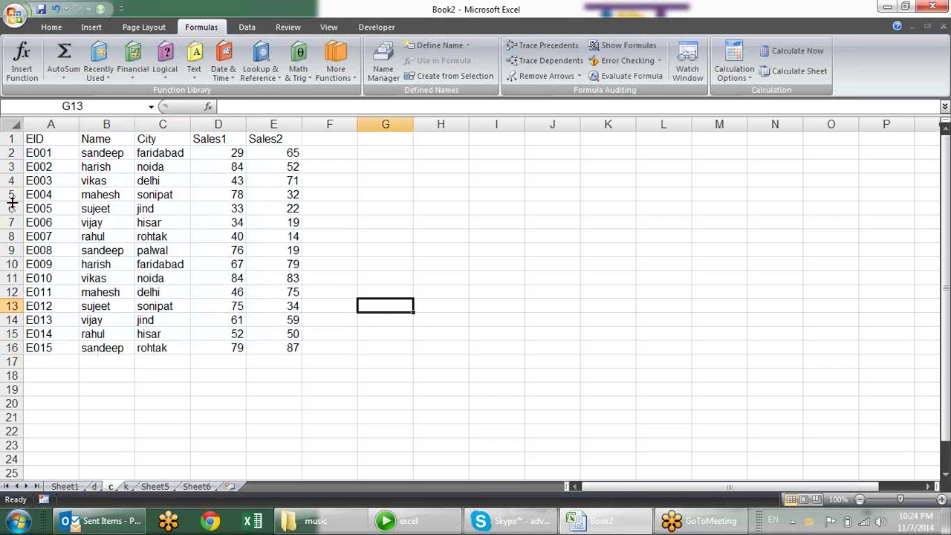
pyautogui.moveTo(13, 212); pyautogui.dragTo(5, 156)
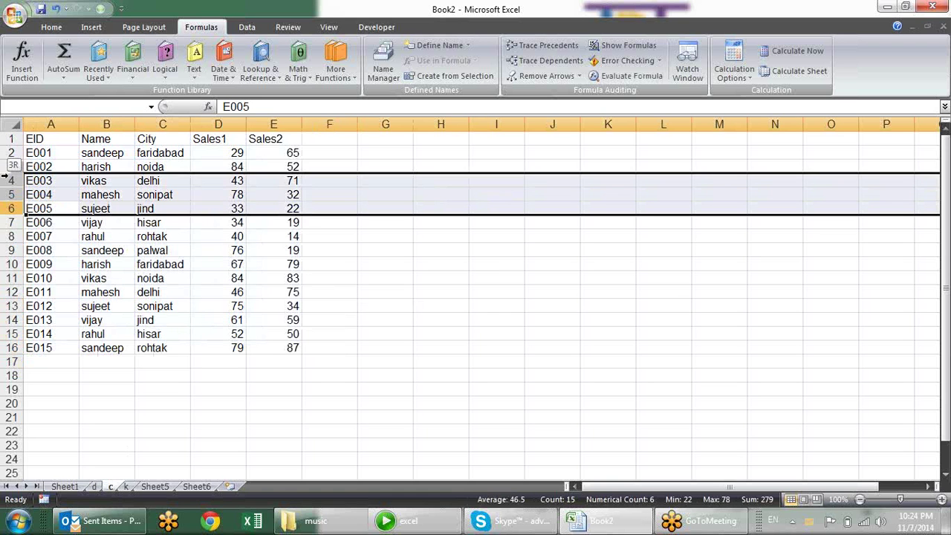
pyautogui.hotkey('ctrl', '-')
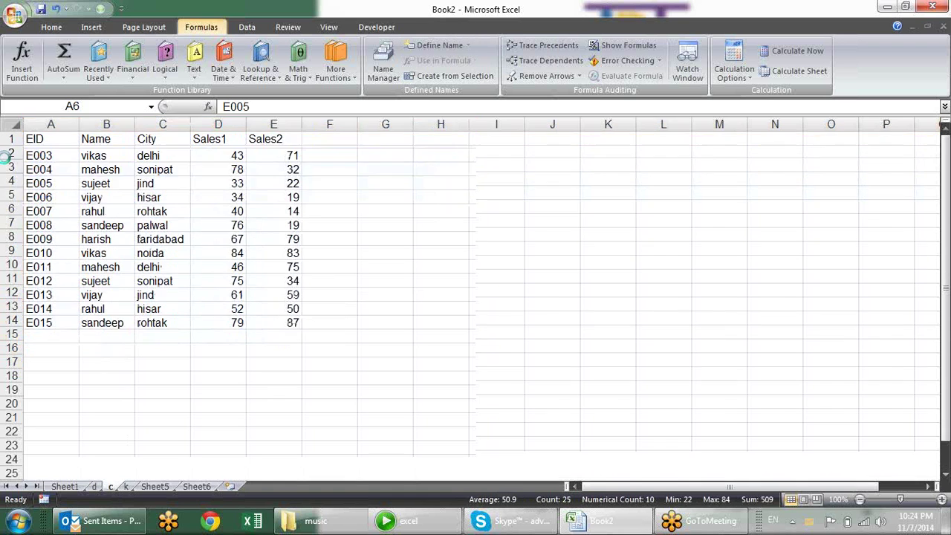
pyautogui.click(223, 320)
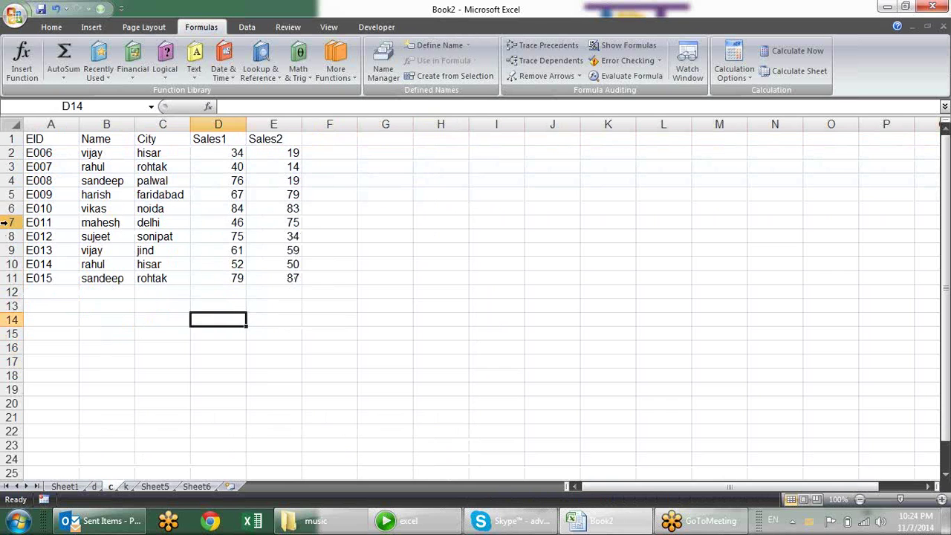
pyautogui.moveTo(11, 222); pyautogui.dragTo(12, 277)
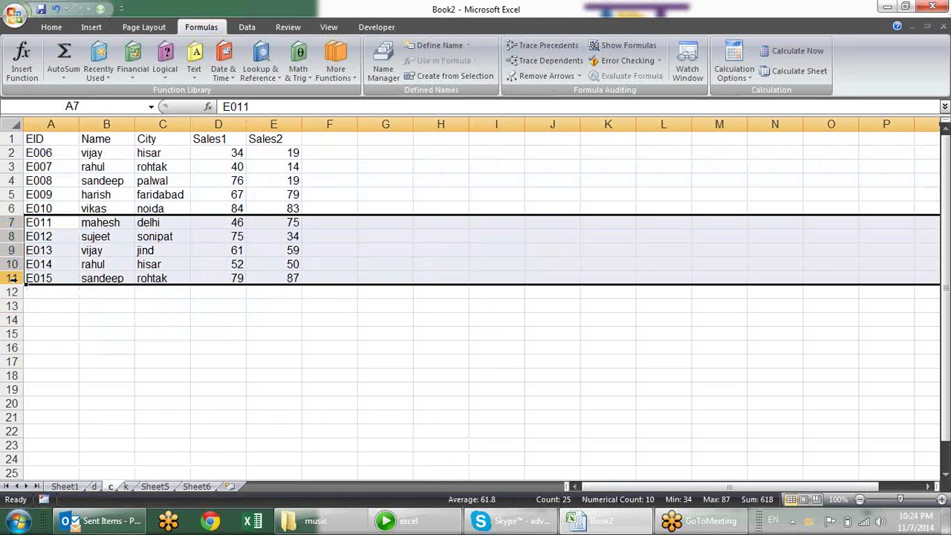
pyautogui.hotkey('ctrl', '-')
pyautogui.click(215, 263)
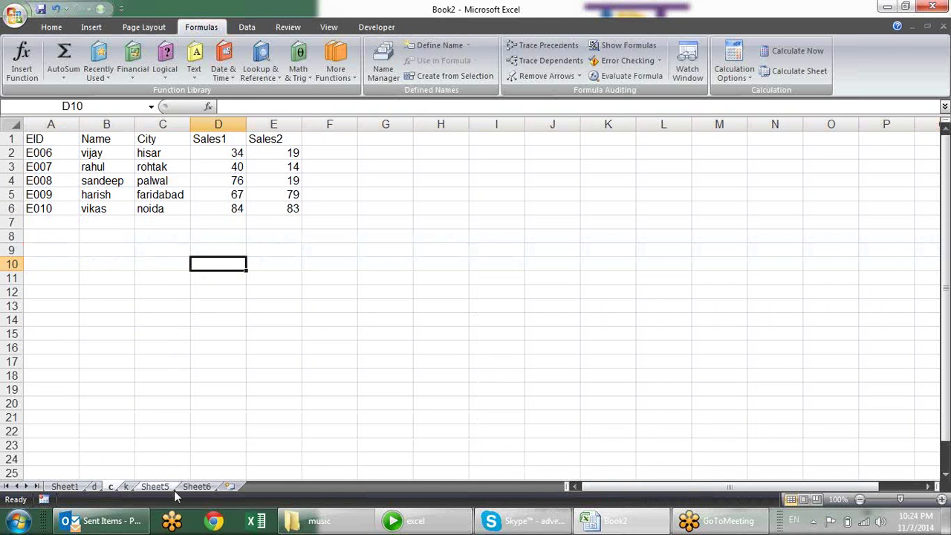
# On sheet k, delete the rows for E001–E010
pyautogui.click(127, 486)
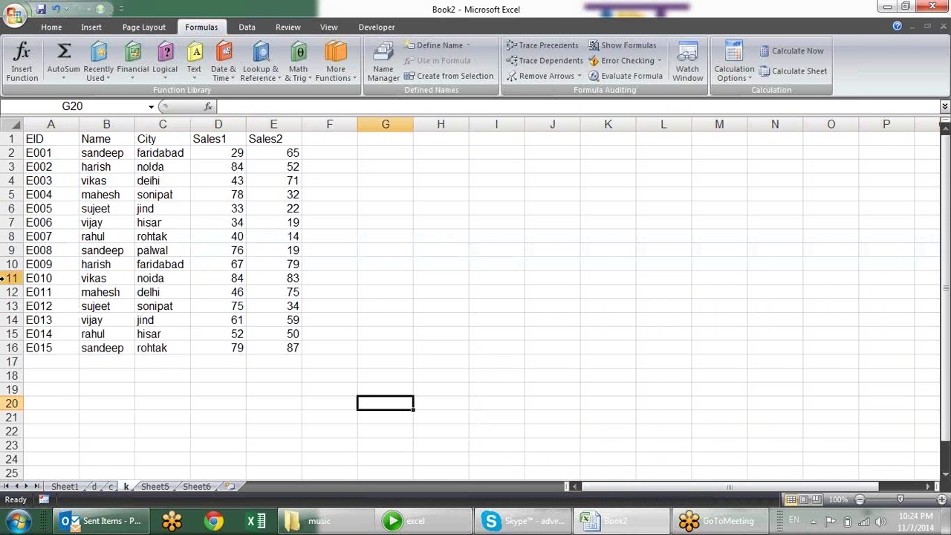
pyautogui.moveTo(3, 278); pyautogui.dragTo(3, 153)
pyautogui.hotkey('alt', 'e')
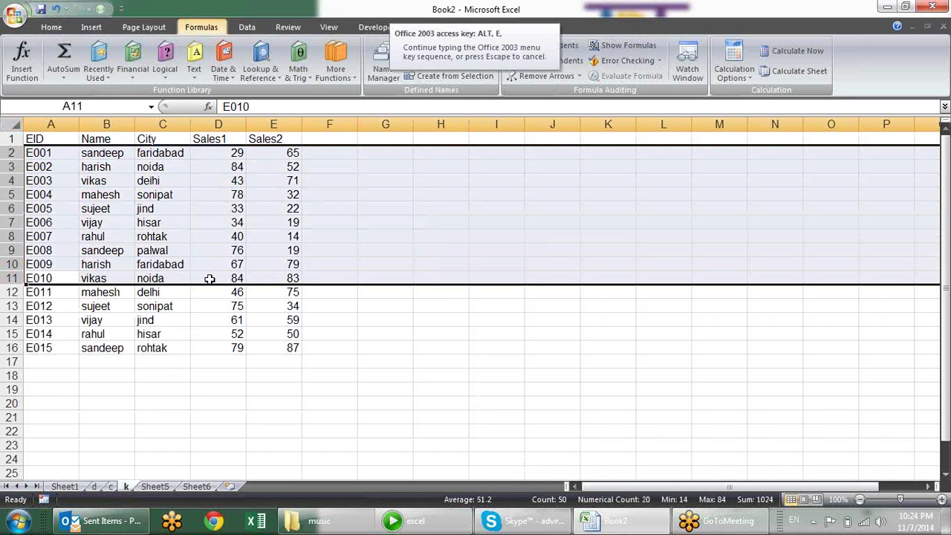
pyautogui.press('d')
pyautogui.click(376, 357)
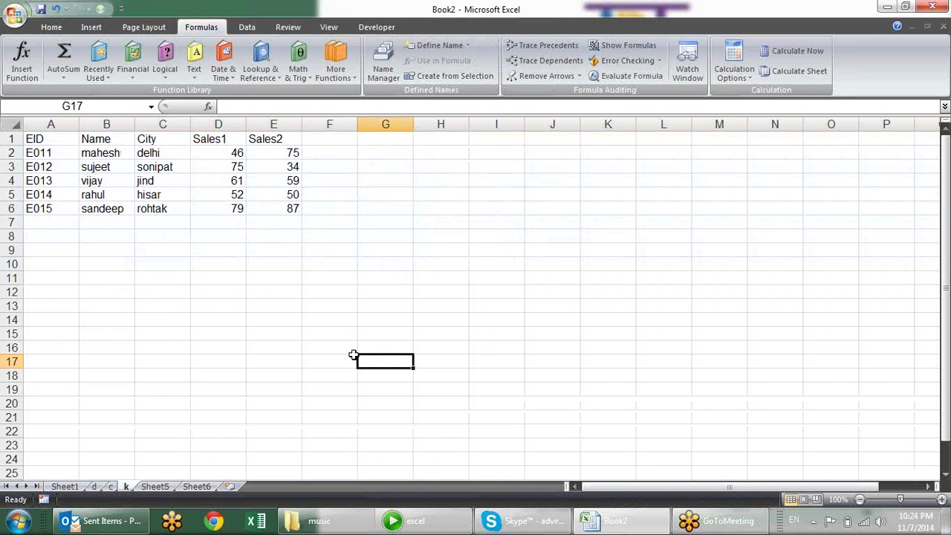
# Check the trimmed contents of sheets d, c and k
pyautogui.click(95, 487)
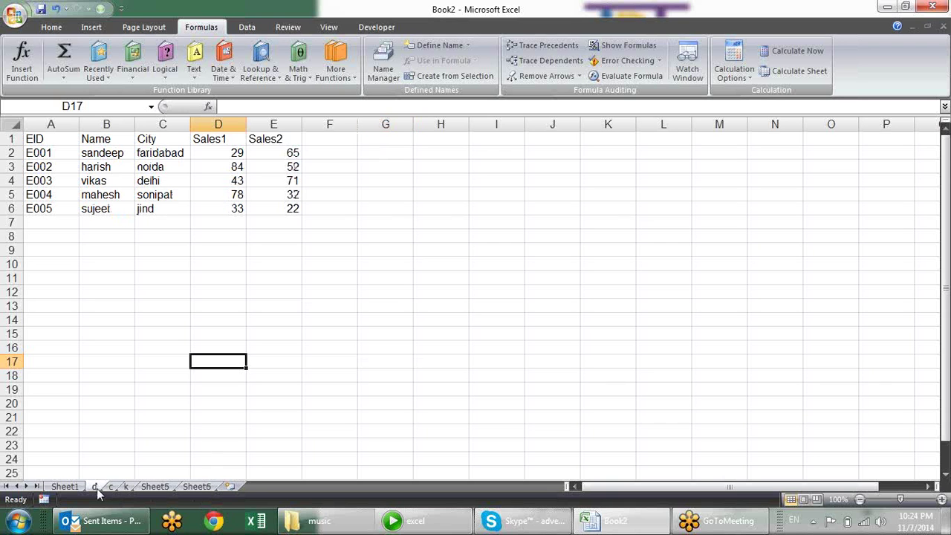
pyautogui.click(111, 487)
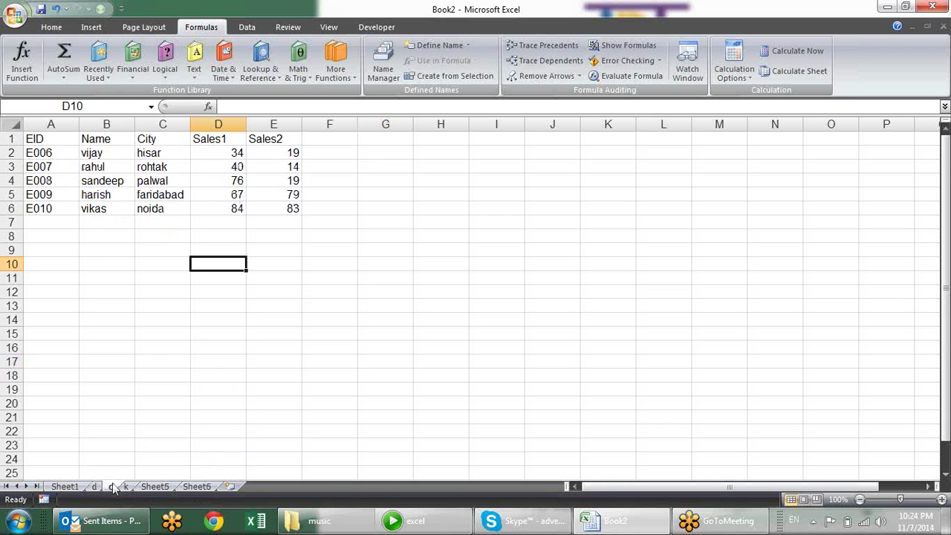
pyautogui.click(126, 486)
pyautogui.click(109, 486)
pyautogui.click(101, 486)
pyautogui.click(112, 486)
pyautogui.click(127, 487)
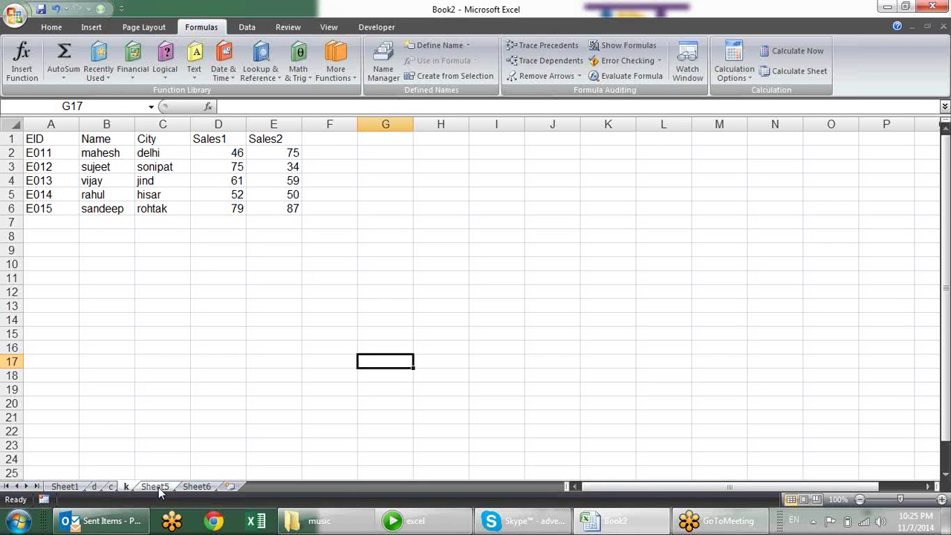
# Copy the EID–Sales2 header row from sheet k into A1:E1 of Sheet5
pyautogui.moveTo(69, 138); pyautogui.dragTo(250, 138)
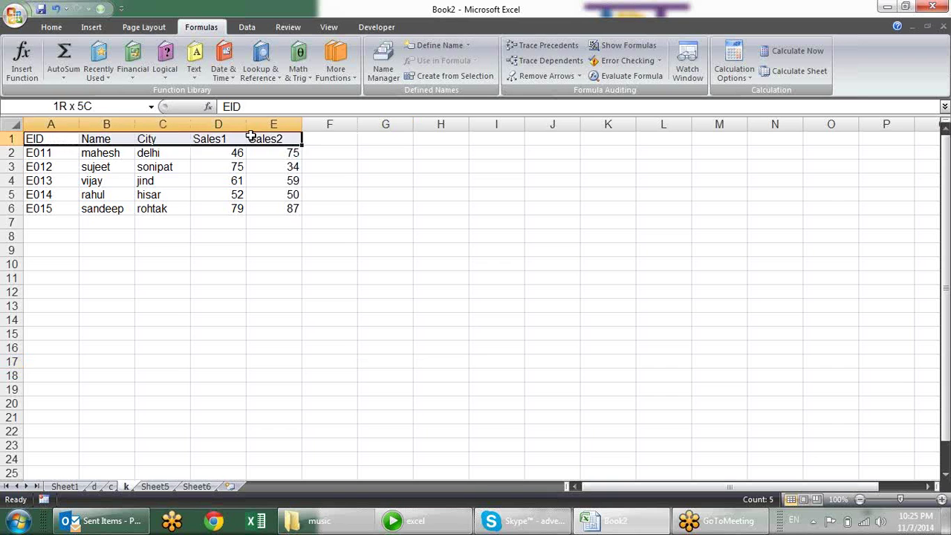
pyautogui.hotkey('ctrl', 'c')
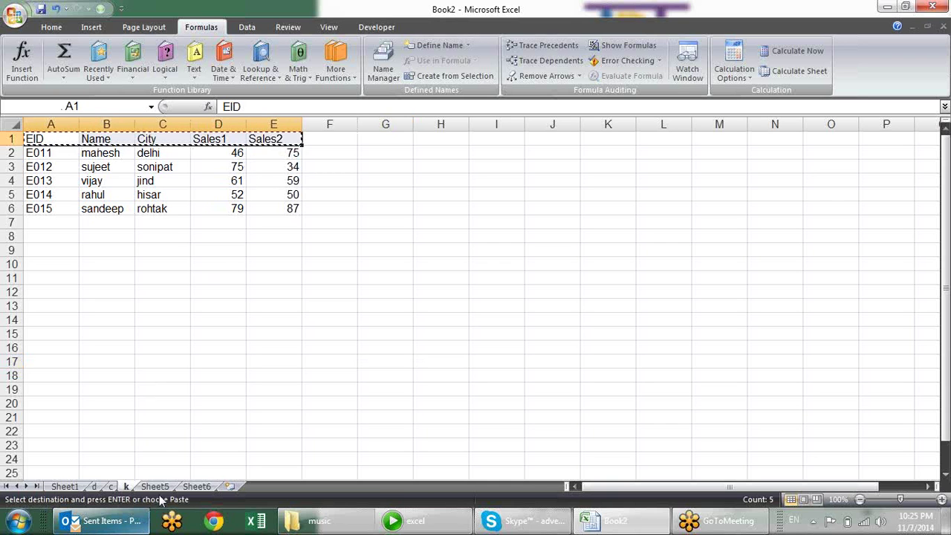
pyautogui.click(155, 487)
pyautogui.click(57, 135)
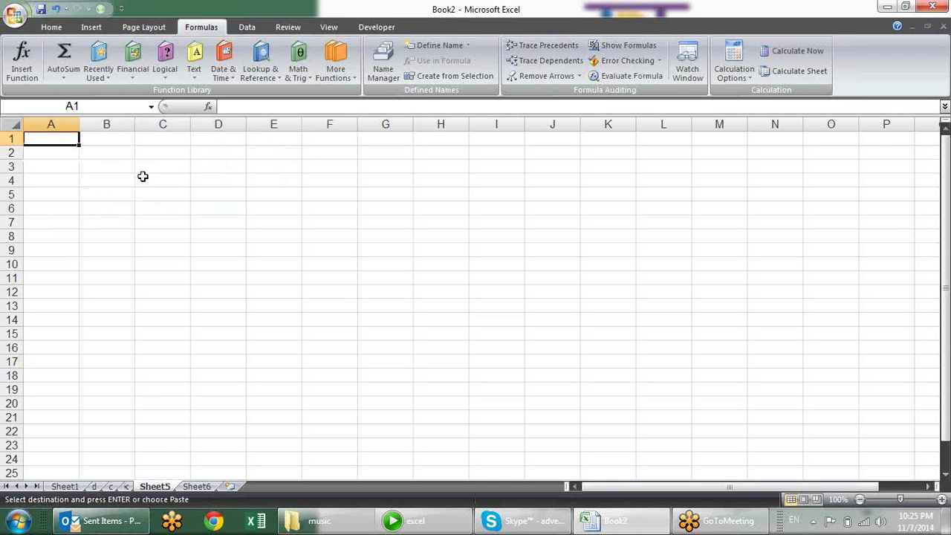
pyautogui.hotkey('ctrl', 'v')
pyautogui.click(218, 250)
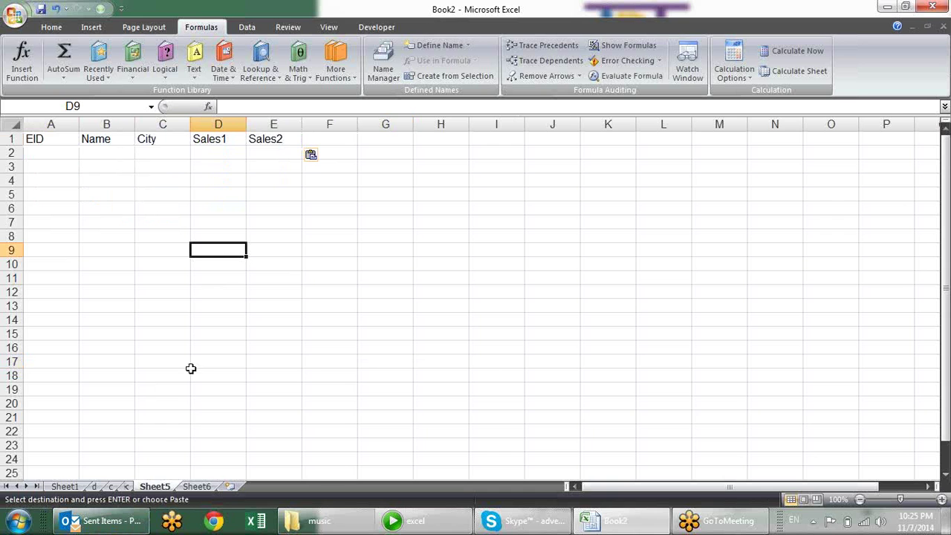
# Rename Sheet5 to formula
pyautogui.doubleClick(165, 486)
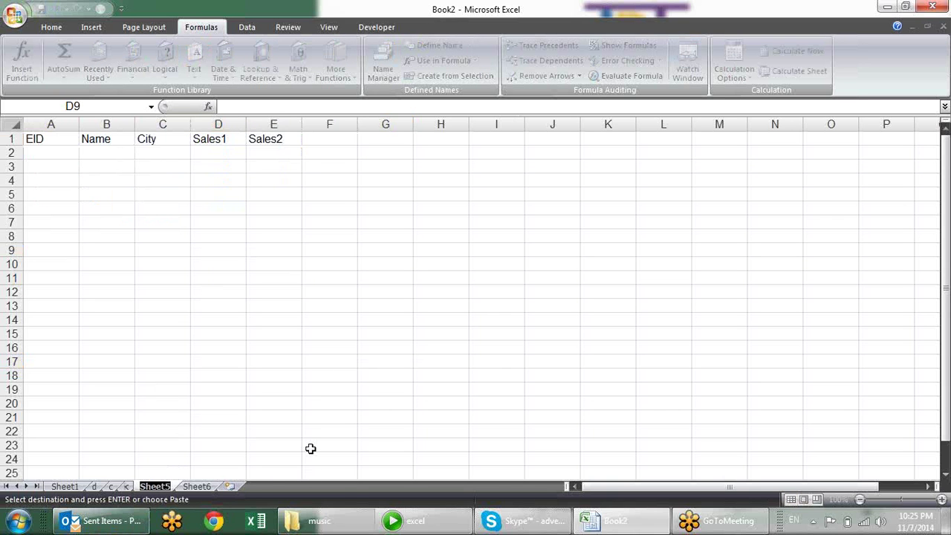
pyautogui.write('formula')
pyautogui.press('Return')
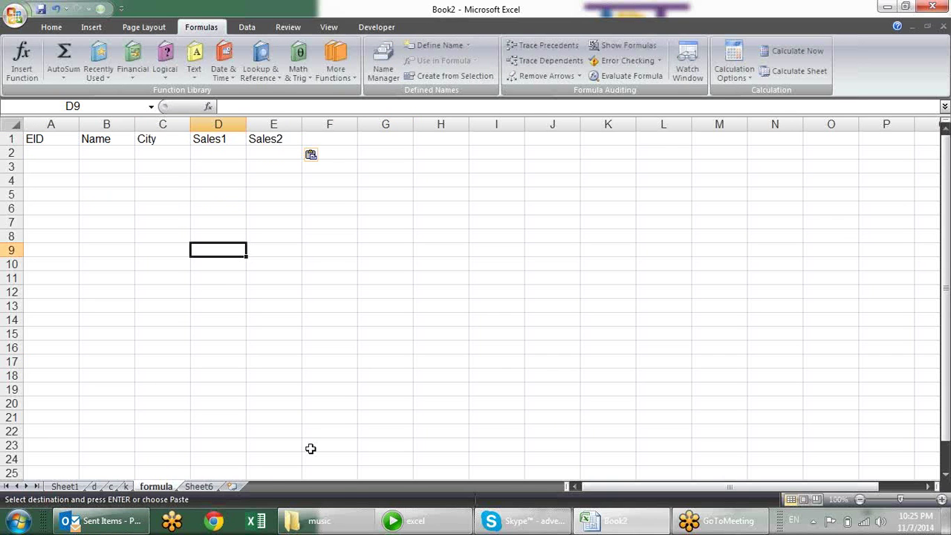
# Copy E002, E006, E009, E014 and E015 from Sheet1 into A2:A6 of the formula sheet
pyautogui.click(64, 486)
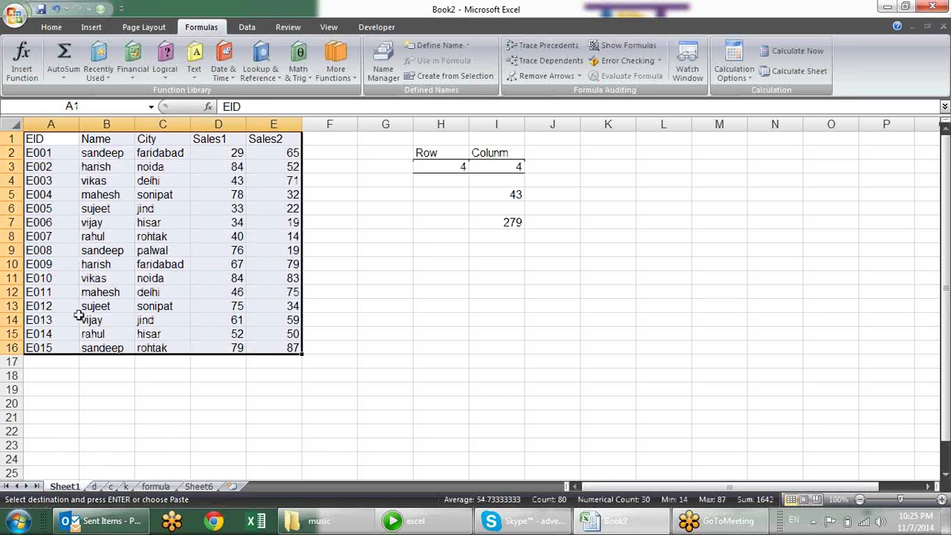
pyautogui.click(45, 167)
pyautogui.keyDown('ctrl'); pyautogui.click(47, 220); pyautogui.keyUp('ctrl')
pyautogui.keyDown('ctrl'); pyautogui.click(49, 264); pyautogui.keyUp('ctrl')
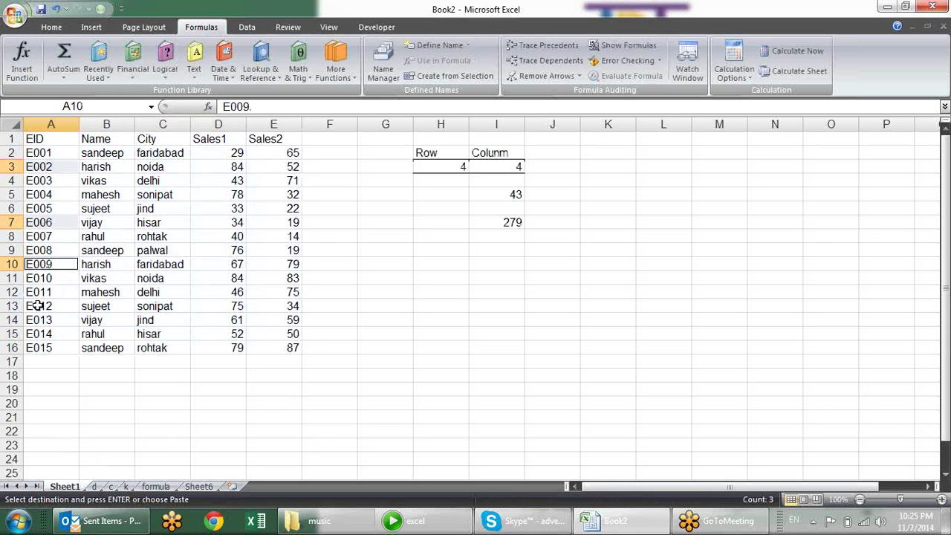
pyautogui.keyDown('ctrl'); pyautogui.click(55, 334); pyautogui.keyUp('ctrl')
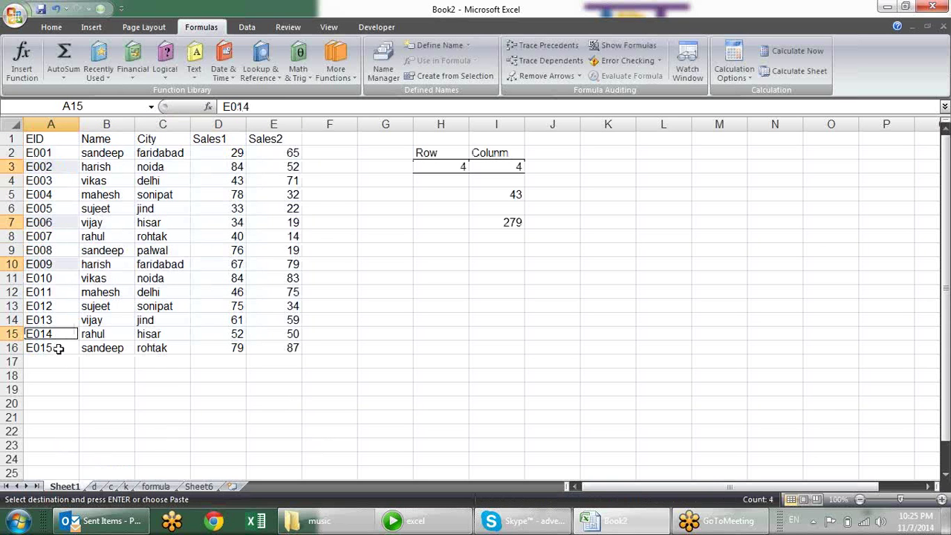
pyautogui.keyDown('ctrl'); pyautogui.click(58, 348); pyautogui.keyUp('ctrl')
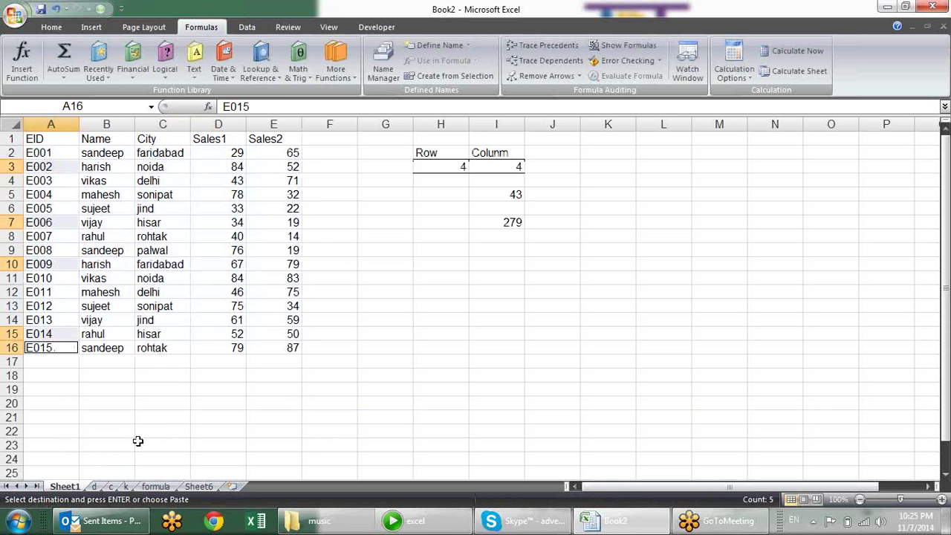
pyautogui.click(163, 475)
pyautogui.click(156, 485)
pyautogui.click(51, 154)
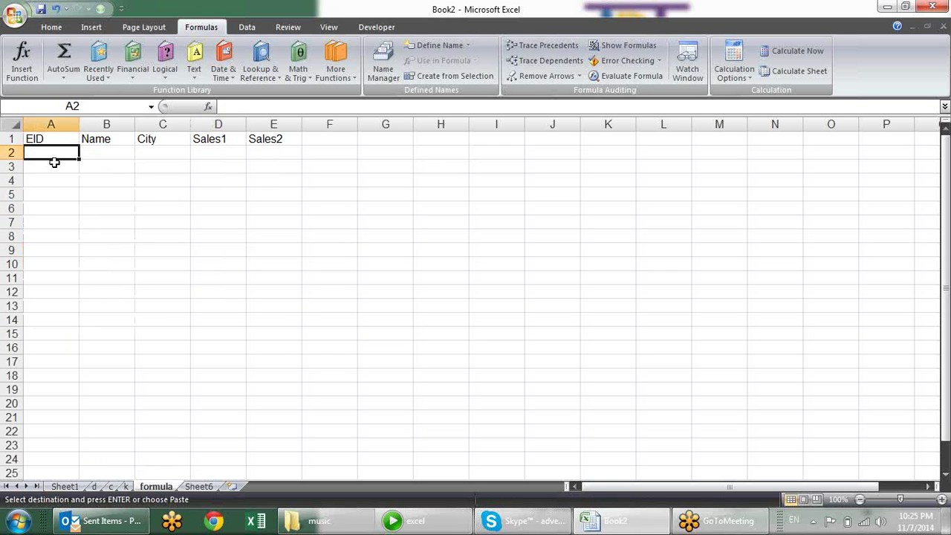
pyautogui.hotkey('ctrl', 'v')
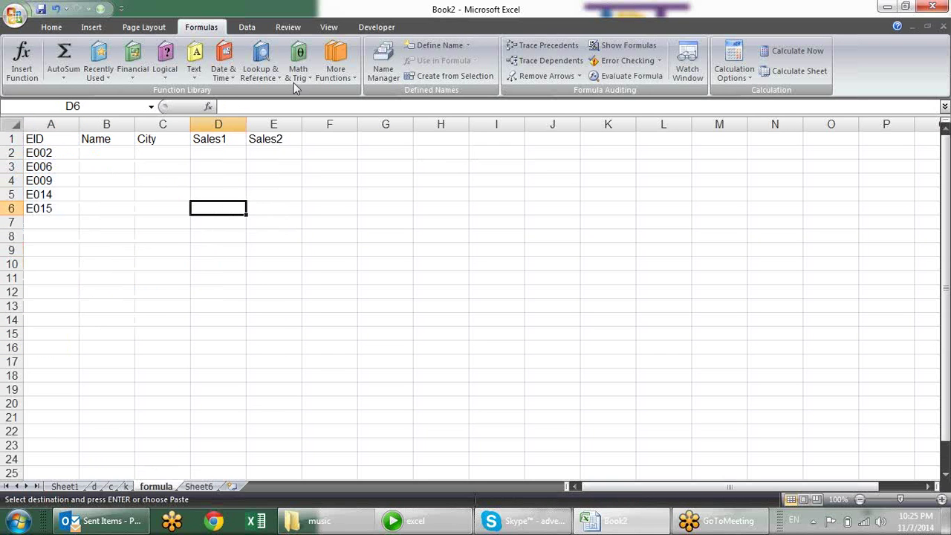
pyautogui.click(162, 347)
# Review the data on sheets d, c and k, ending on sheet d
pyautogui.click(95, 487)
pyautogui.click(110, 487)
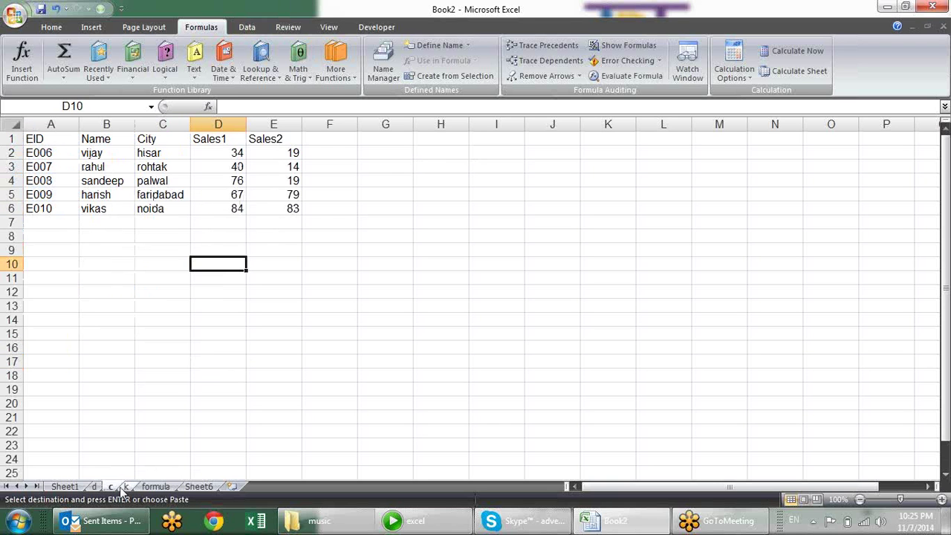
pyautogui.click(127, 486)
pyautogui.click(162, 278)
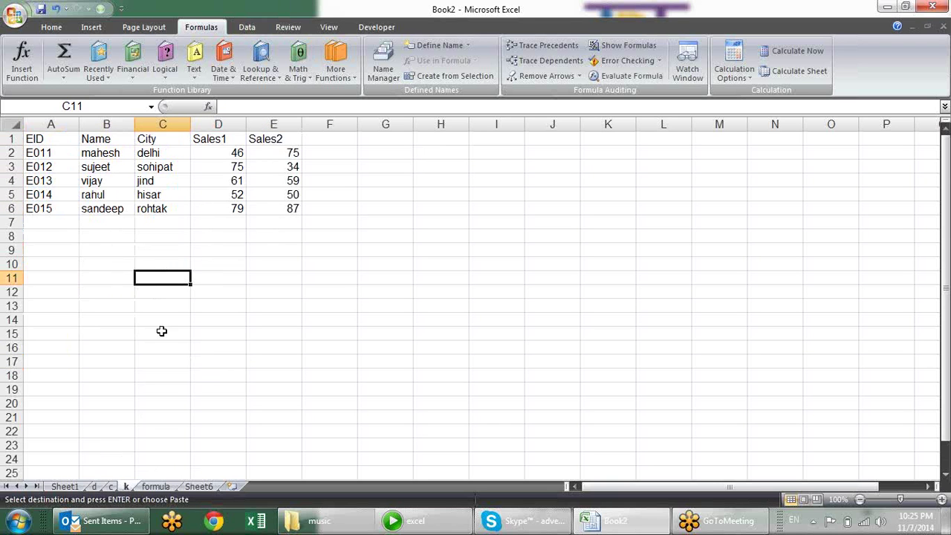
pyautogui.click(95, 486)
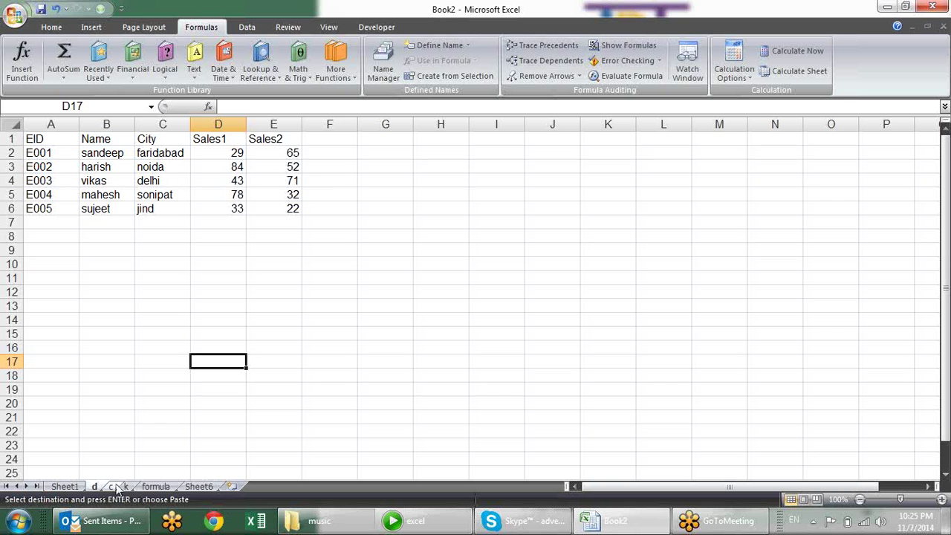
# Look over sheets c, k and formula, then inspect the full data on Sheet1
pyautogui.click(110, 486)
pyautogui.click(126, 487)
pyautogui.click(156, 489)
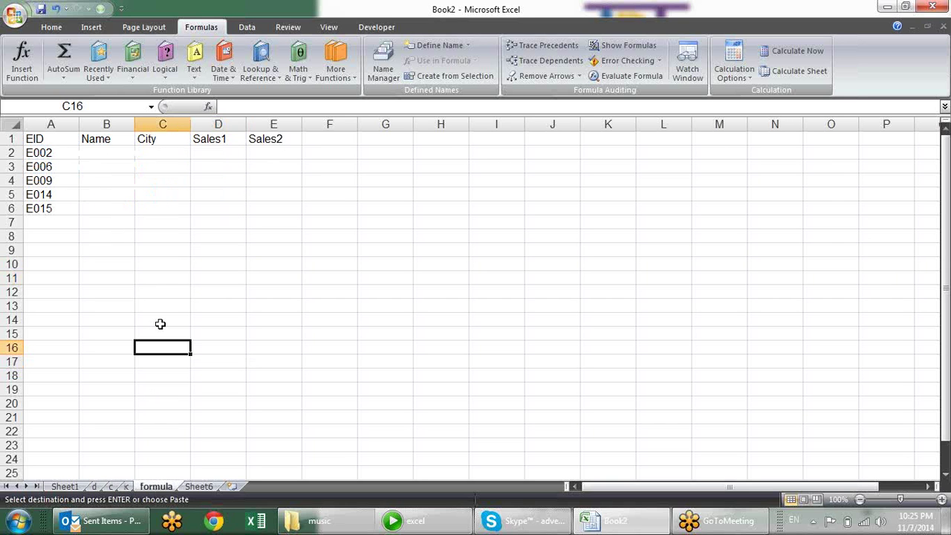
pyautogui.click(127, 487)
pyautogui.click(110, 487)
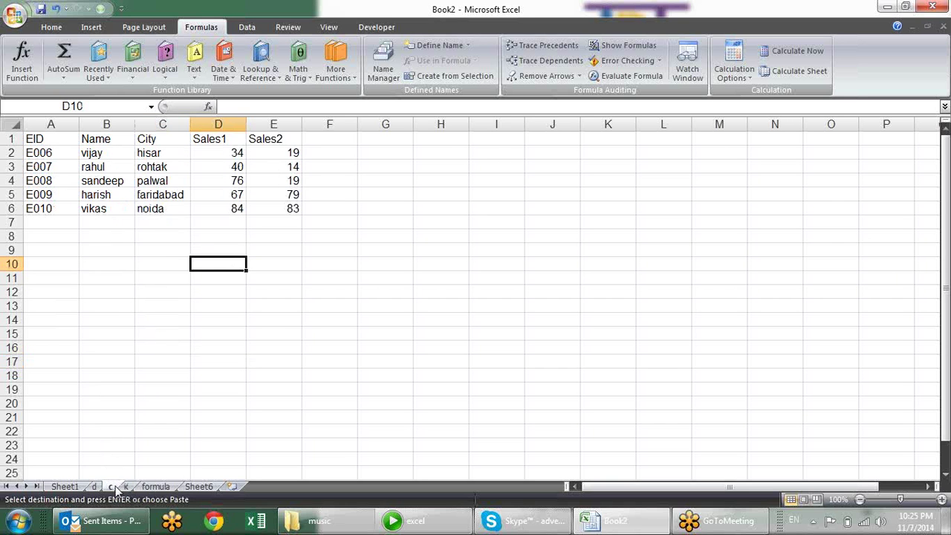
pyautogui.click(65, 486)
pyautogui.click(106, 389)
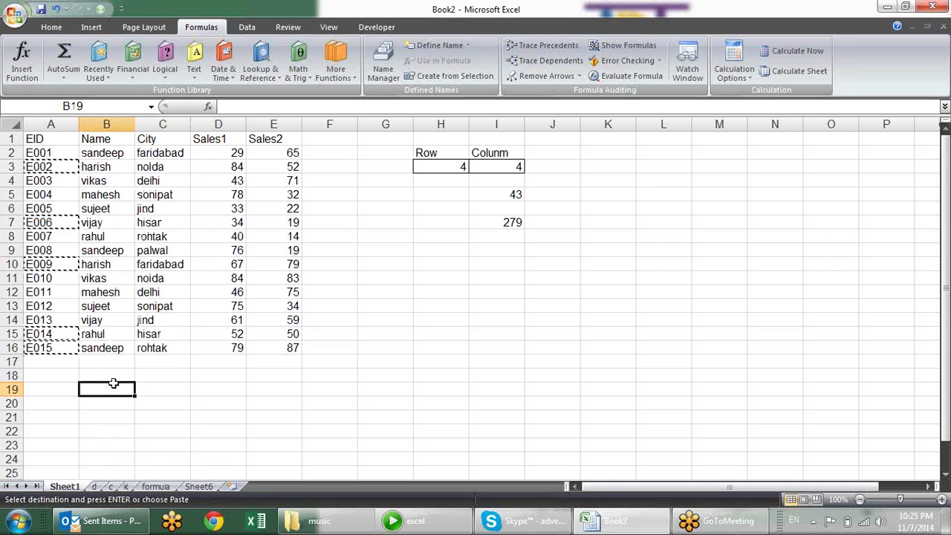
pyautogui.click(106, 362)
pyautogui.click(140, 389)
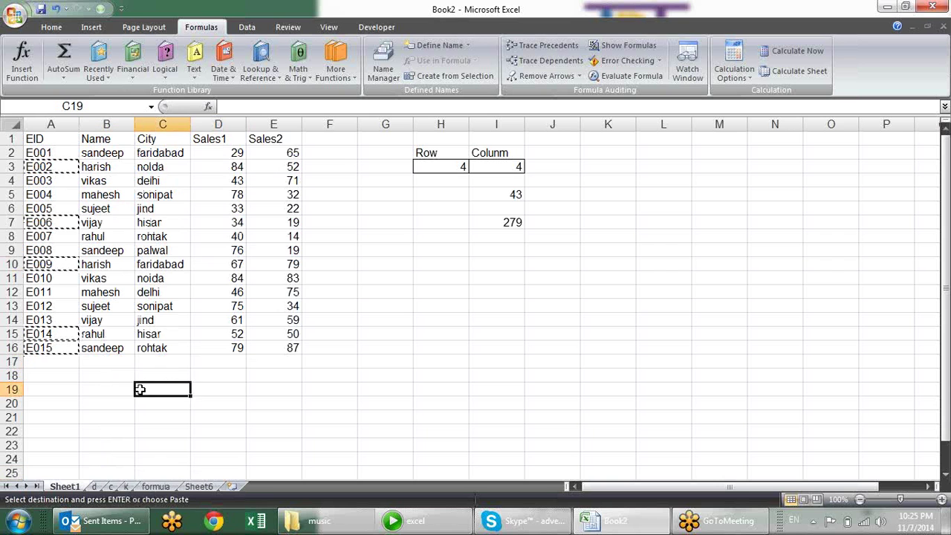
pyautogui.click(144, 444)
# Recheck sheets d, c and k before returning to the formula sheet
pyautogui.click(94, 487)
pyautogui.click(112, 487)
pyautogui.click(126, 486)
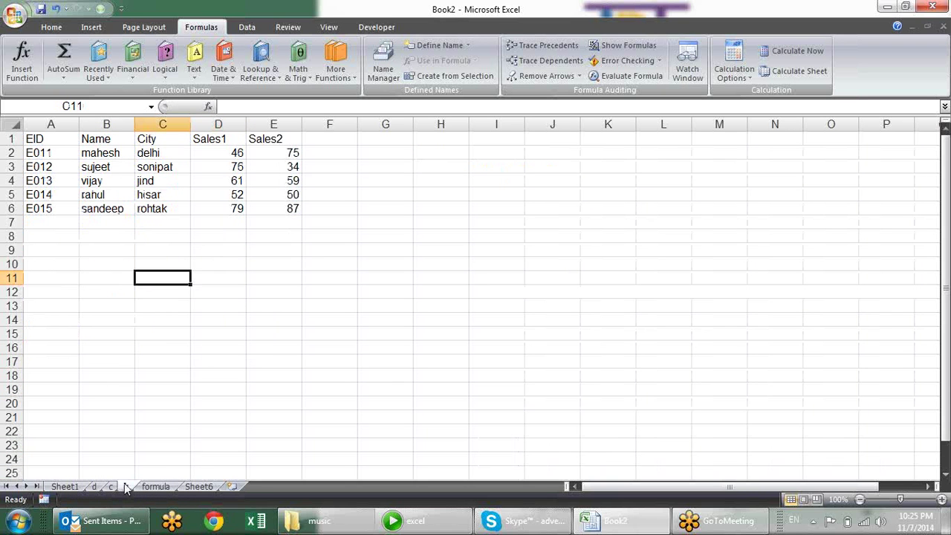
pyautogui.click(168, 446)
pyautogui.click(182, 333)
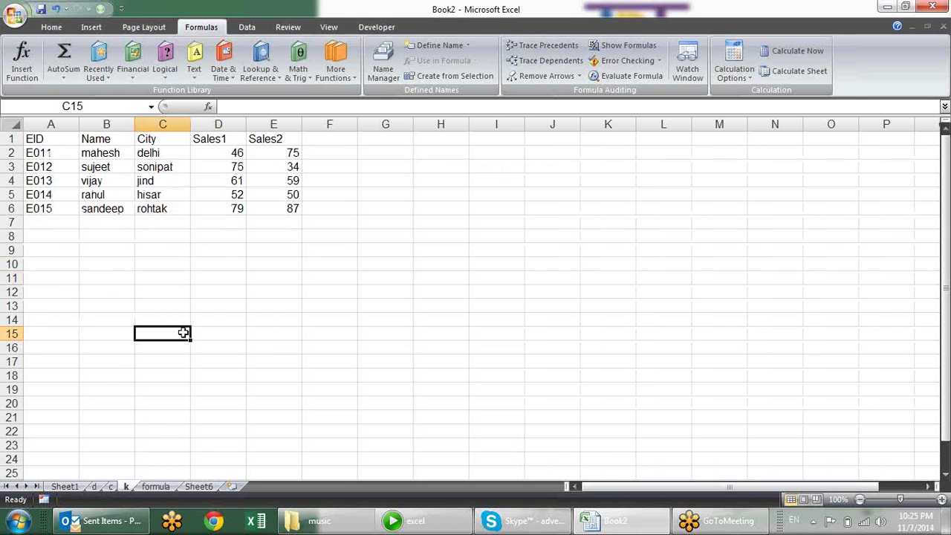
pyautogui.click(154, 485)
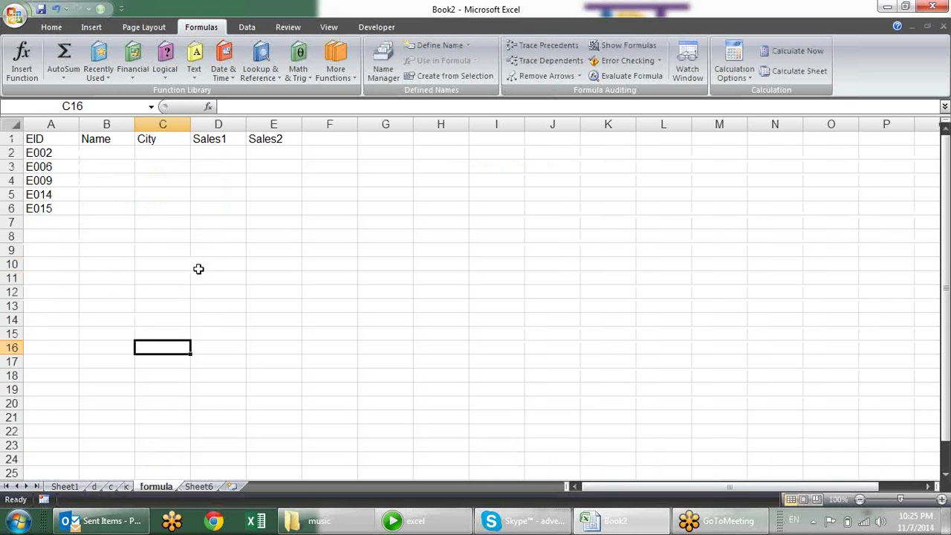
# Enter =VLOOKUP(A2,d!$A:$E,2,0) in B2 so it returns E002's name, harish, from sheet d
pyautogui.click(112, 156)
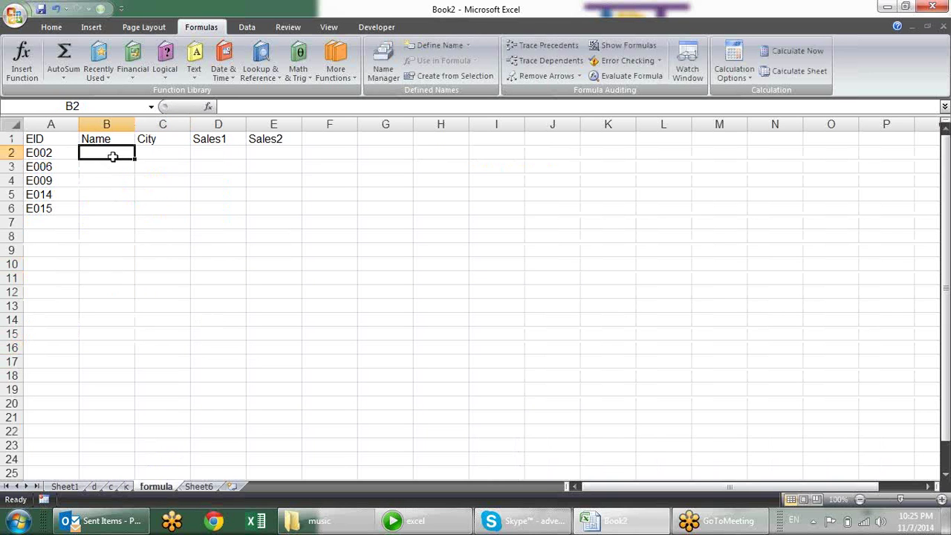
pyautogui.write('=vlo')
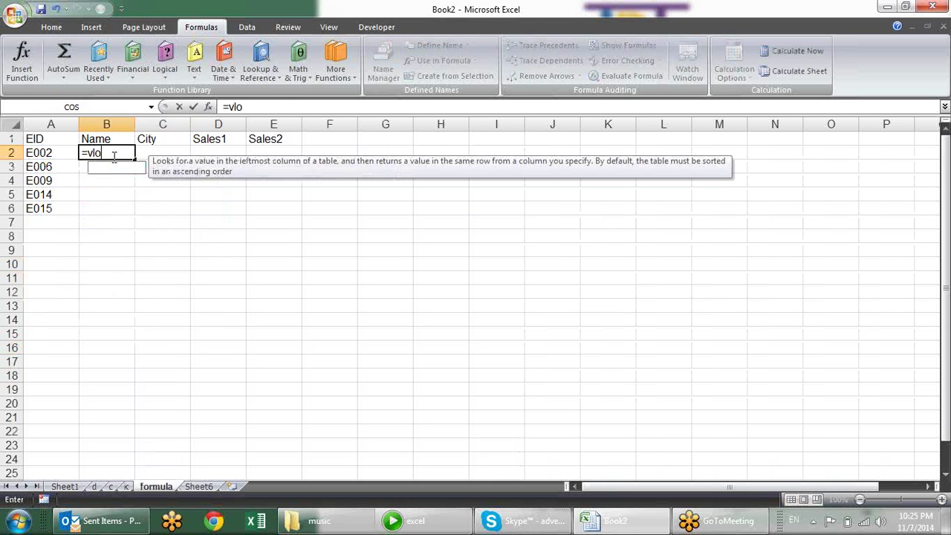
pyautogui.press('Tab')
pyautogui.click(55, 153)
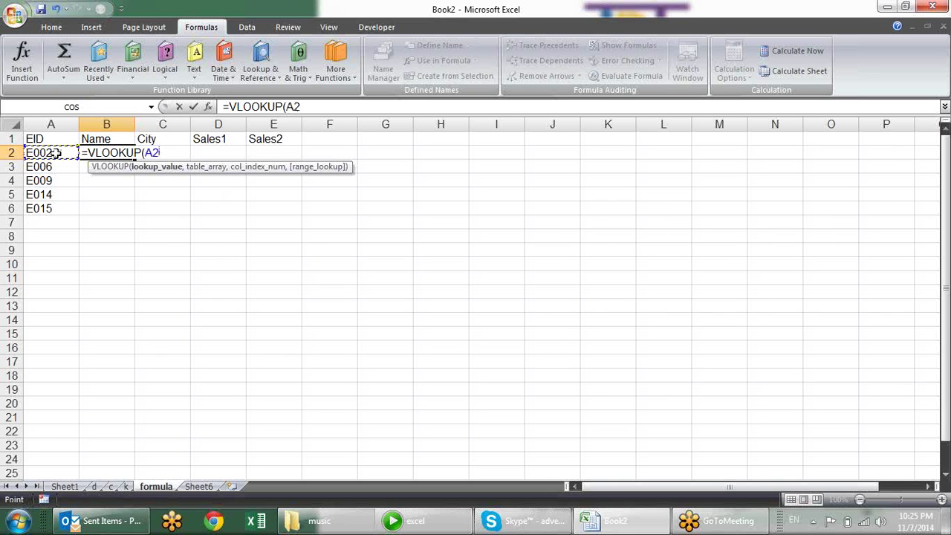
pyautogui.write(',')
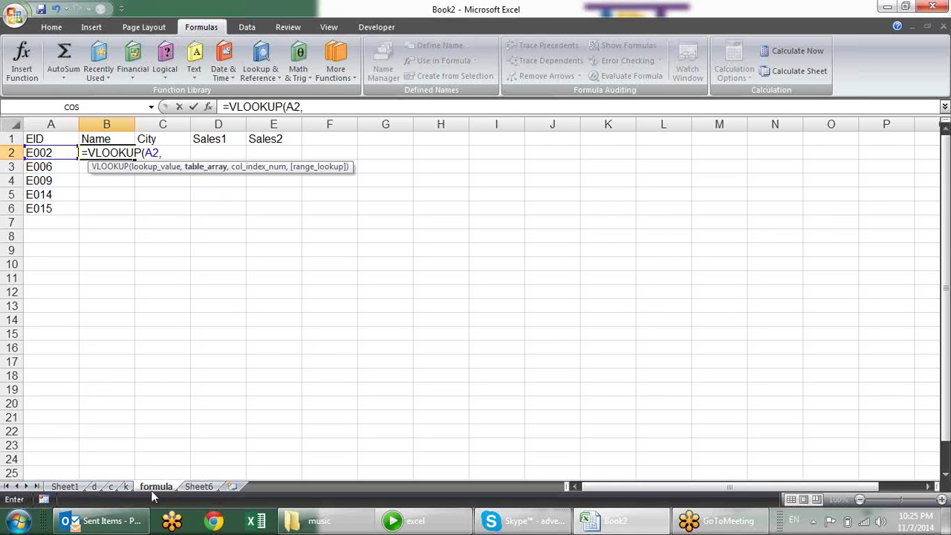
pyautogui.click(97, 486)
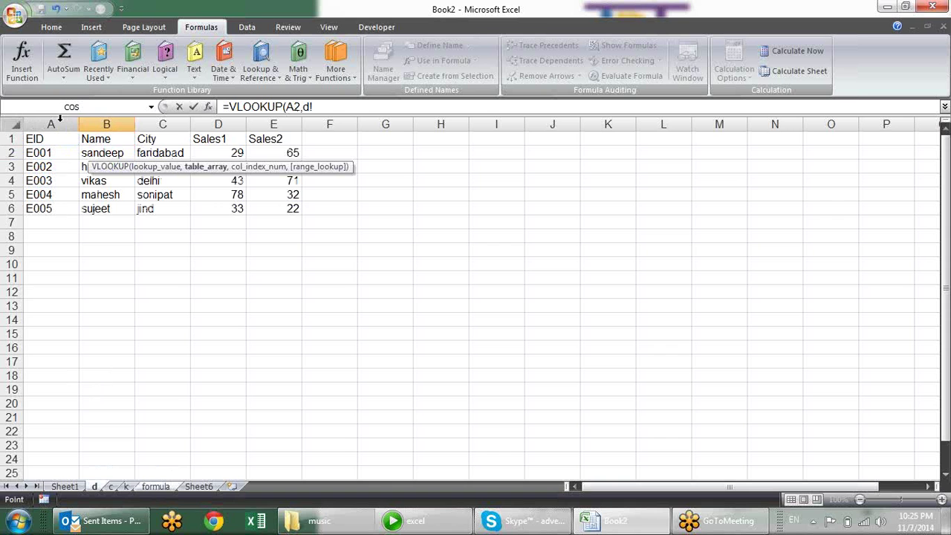
pyautogui.moveTo(59, 120); pyautogui.dragTo(263, 121)
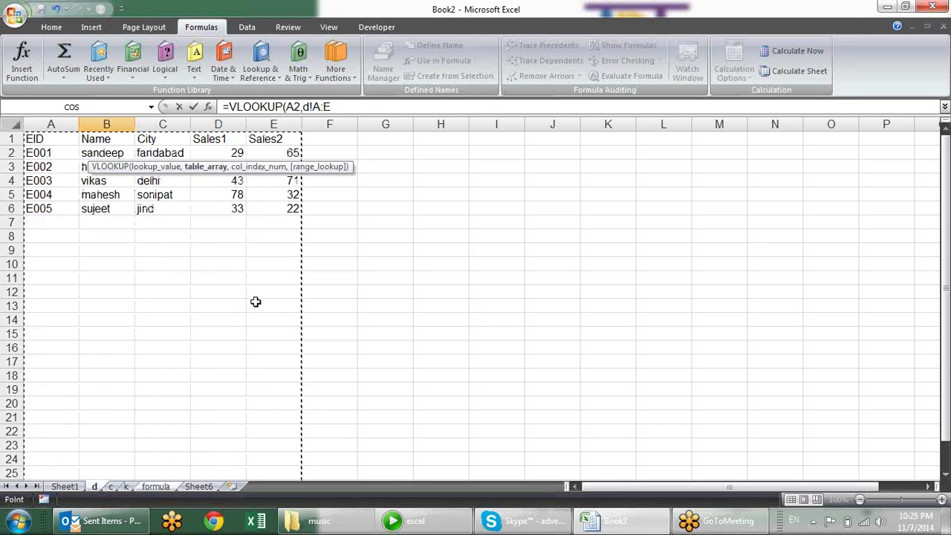
pyautogui.press('F4')
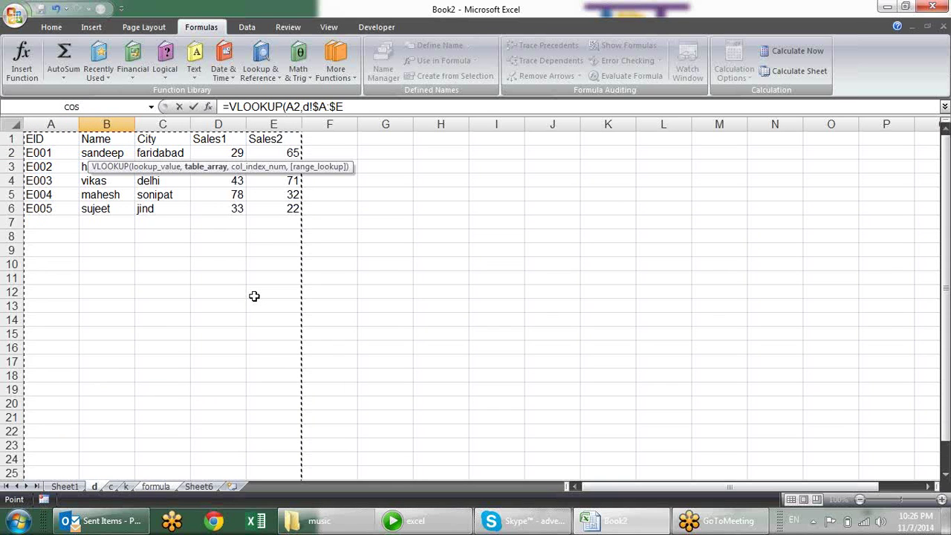
pyautogui.write(',')
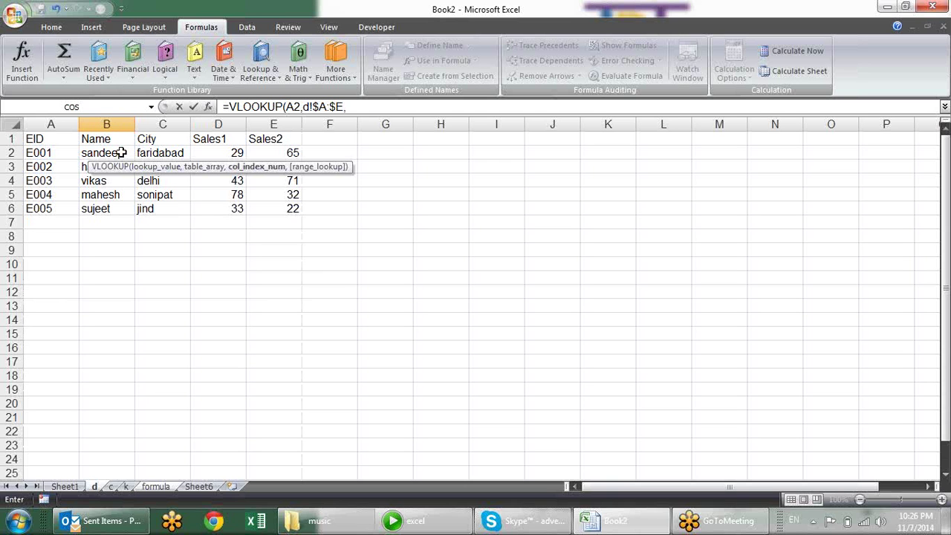
pyautogui.write('2,0')
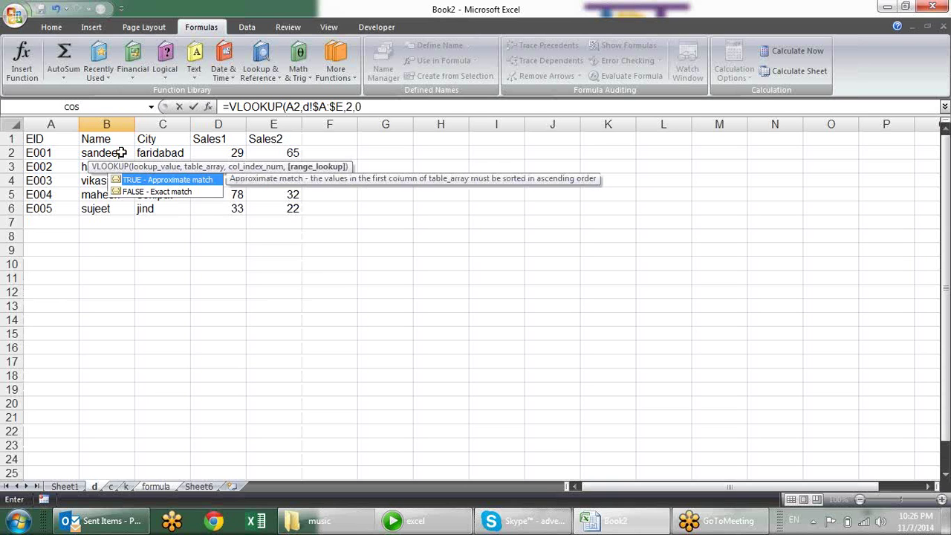
pyautogui.write(')')
pyautogui.press('Return')
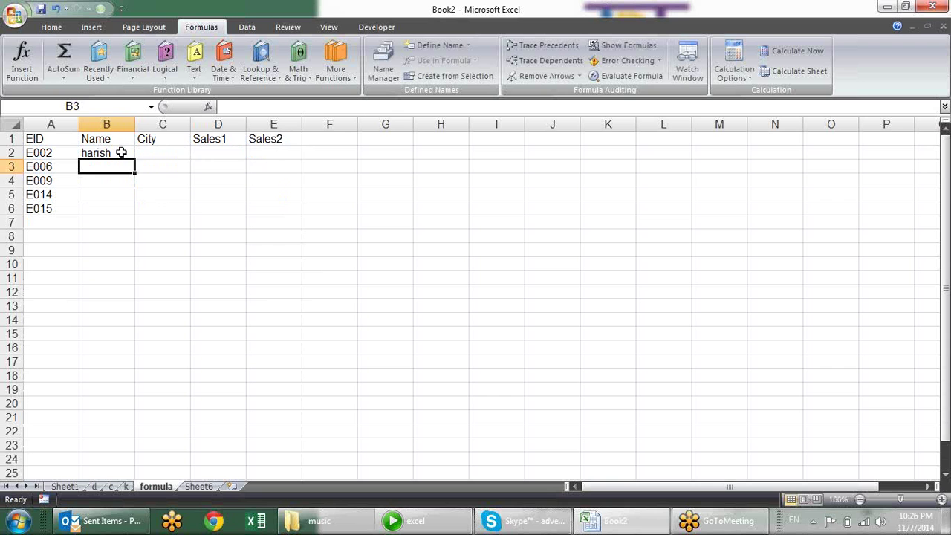
pyautogui.click(121, 152)
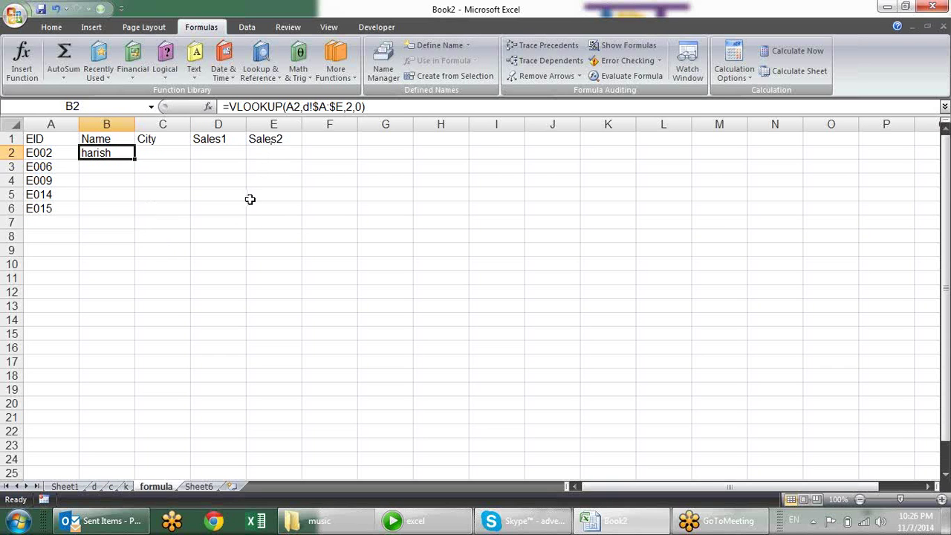
# In B2's formula, replace column number 2 with a MATCH on the B$1 header
pyautogui.press('F2')
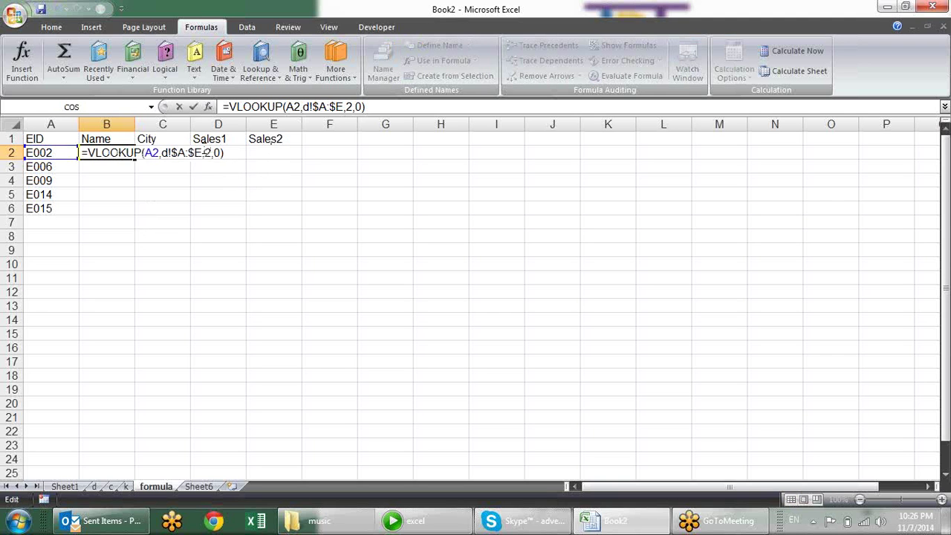
pyautogui.click(206, 152)
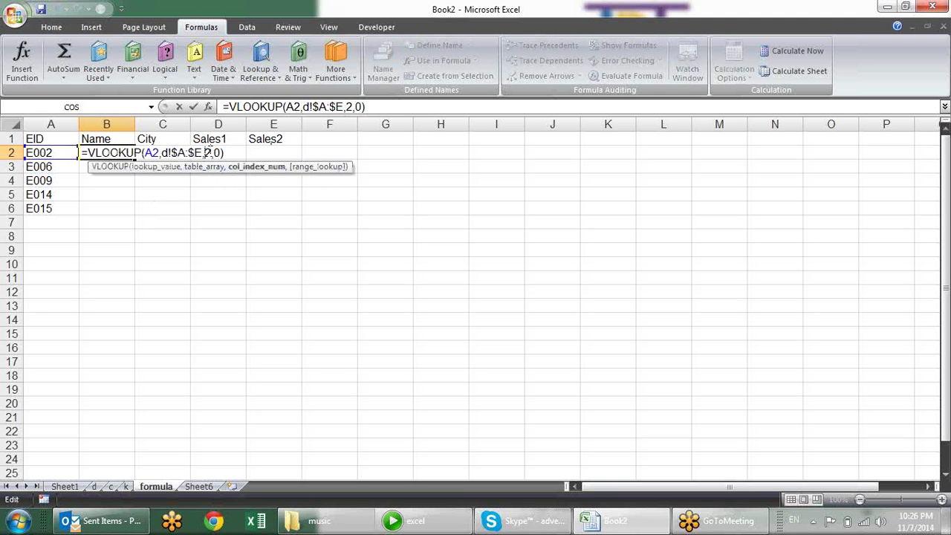
pyautogui.press('Right')
pyautogui.press('Right')
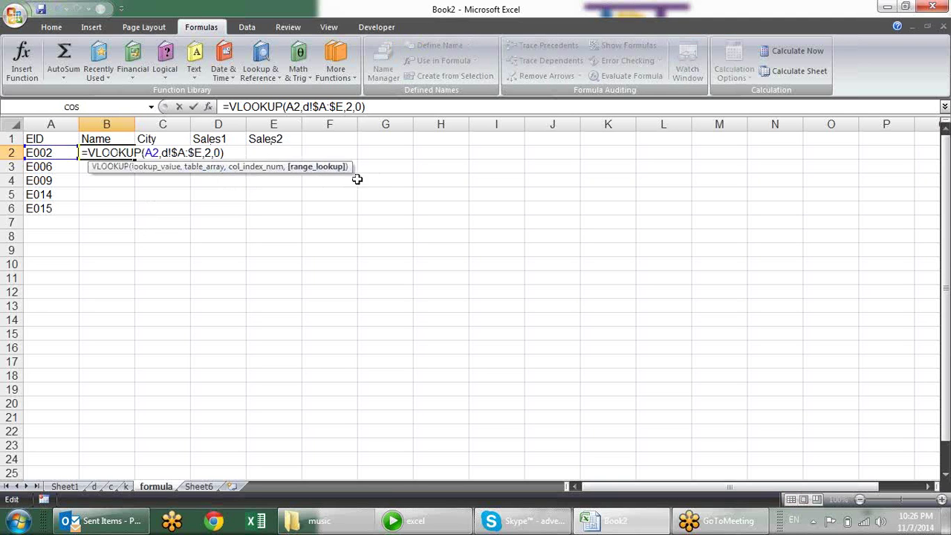
pyautogui.press('Left')
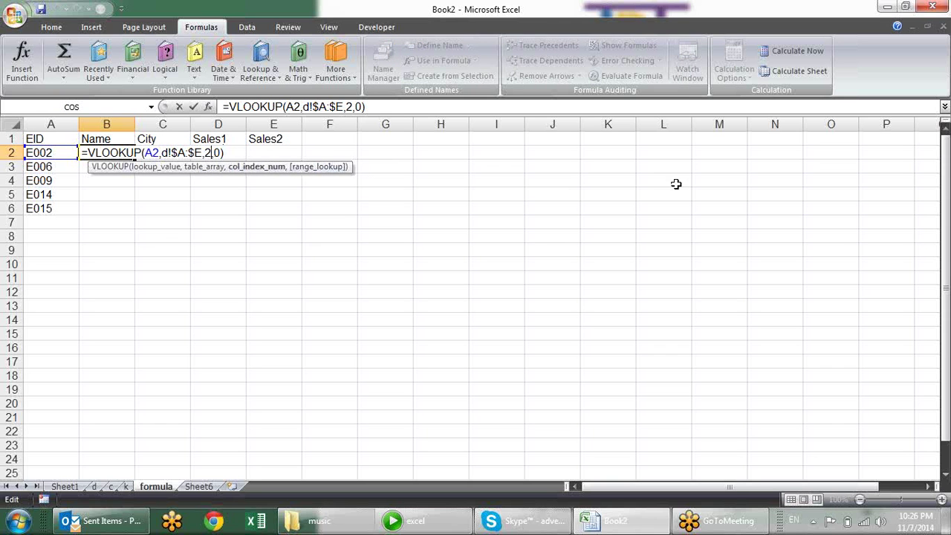
pyautogui.press('BackSpace')
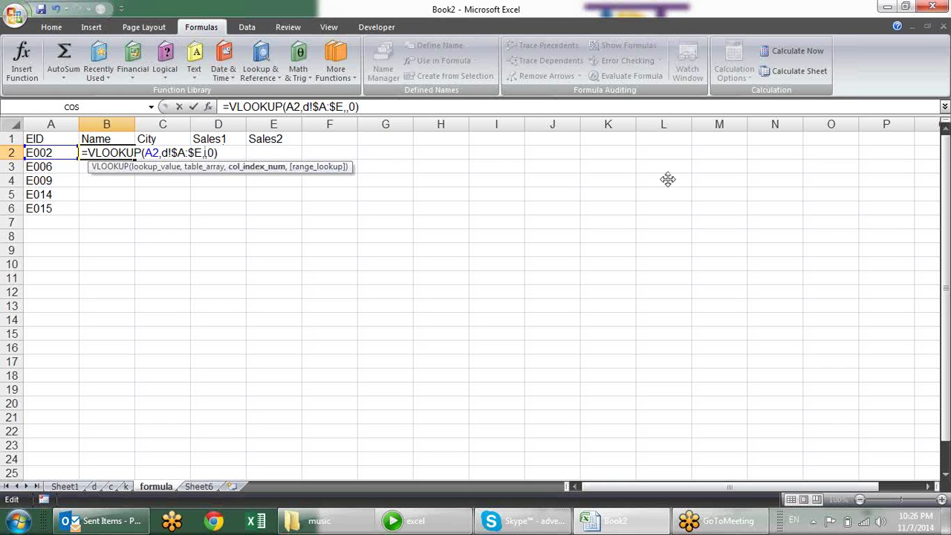
pyautogui.write('mat')
pyautogui.press('Tab')
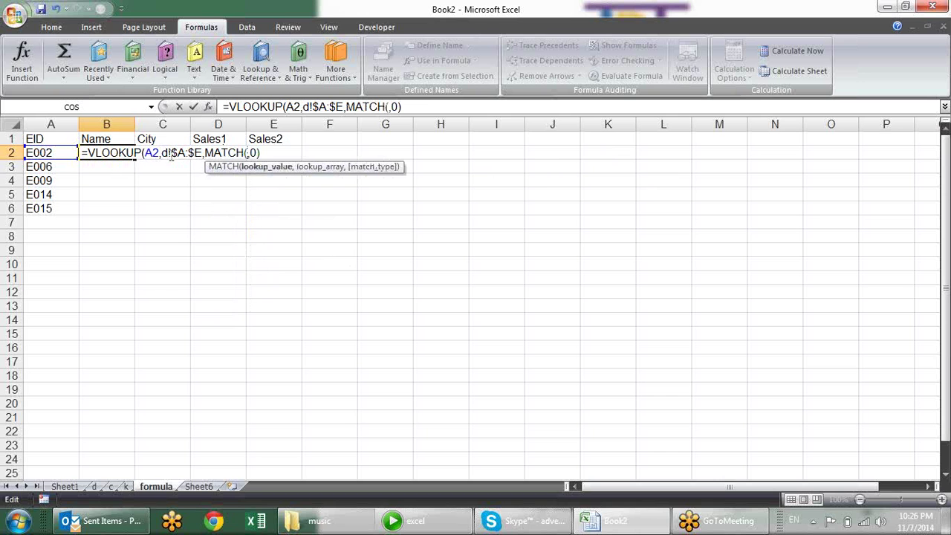
pyautogui.click(115, 139)
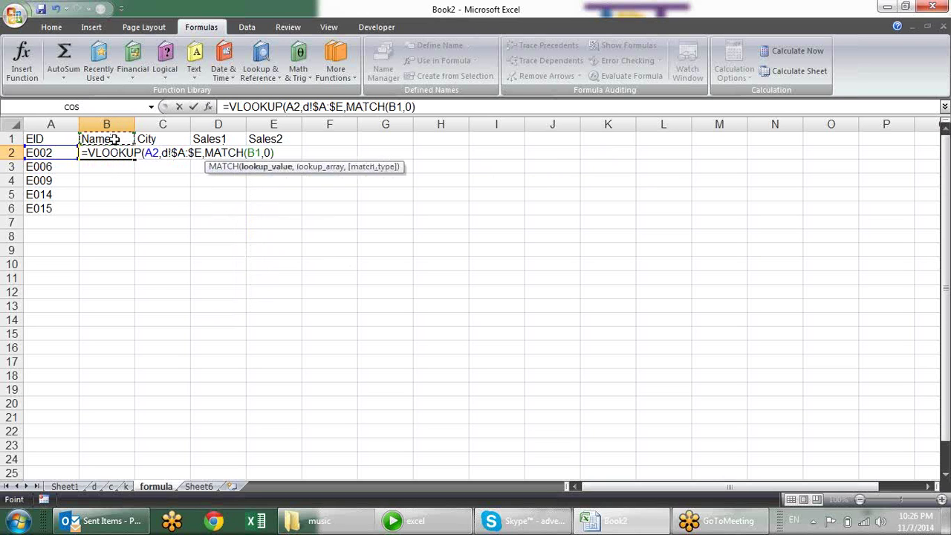
pyautogui.press('F4')
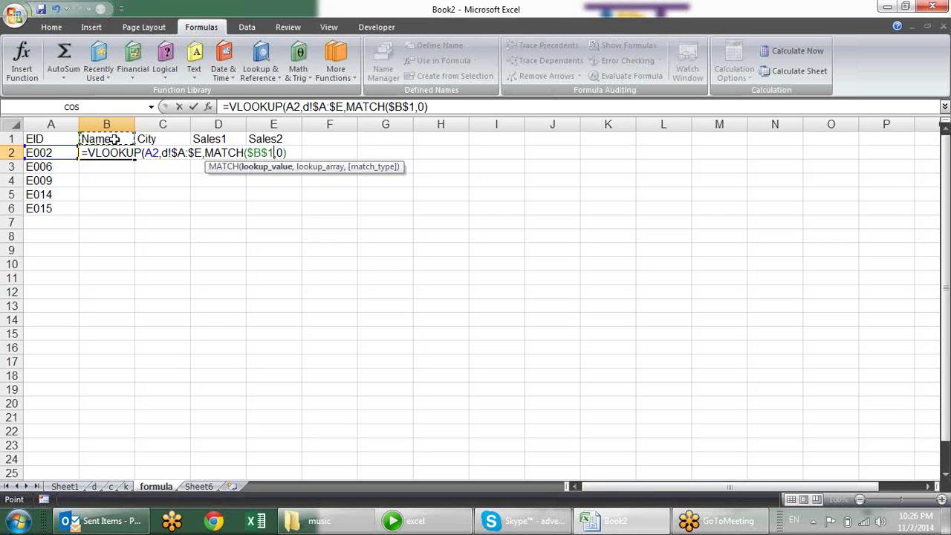
pyautogui.press('F4')
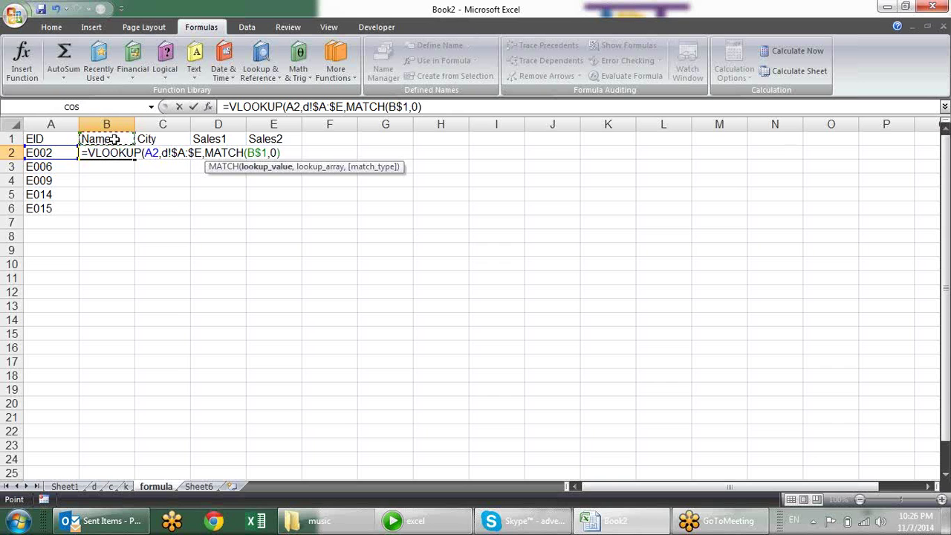
pyautogui.write(',')
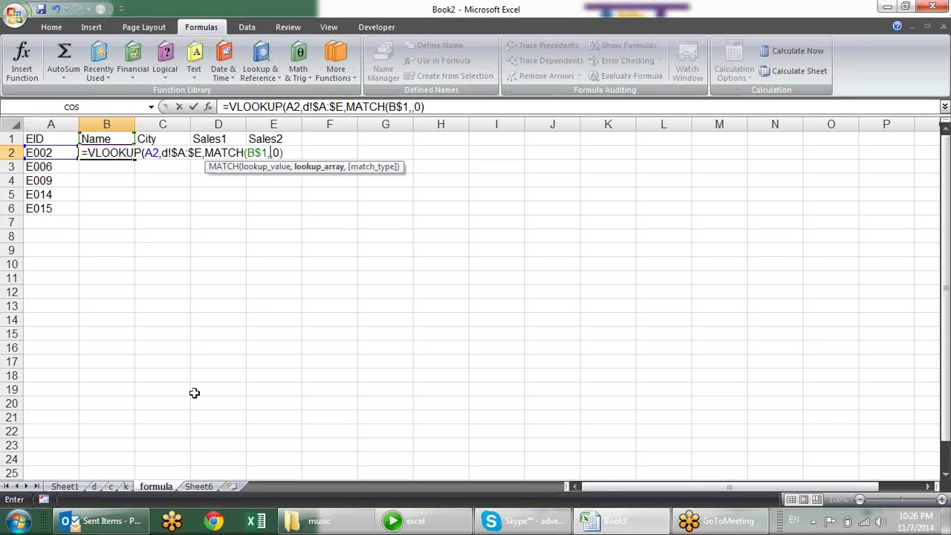
# Complete the MATCH against d!$A$1:$E$1 with exact match 0 and confirm the formula
pyautogui.click(94, 486)
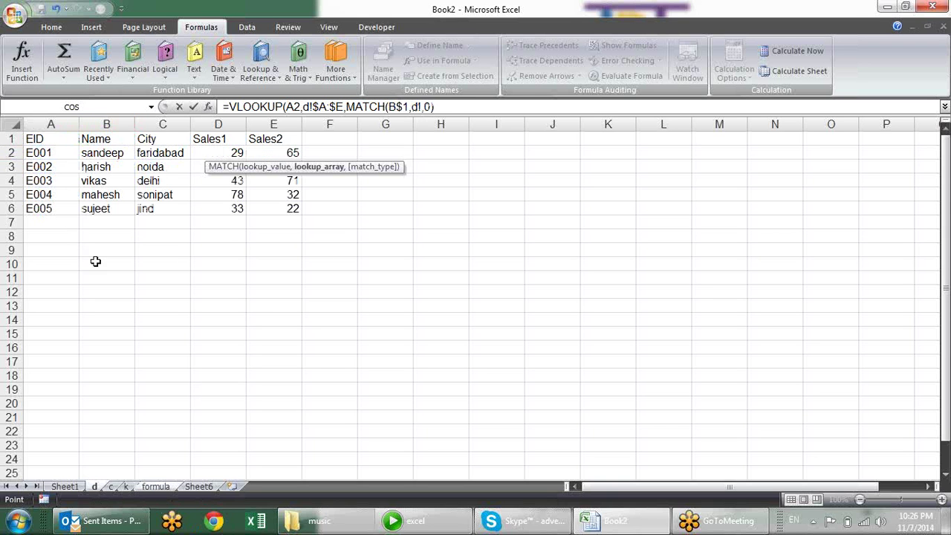
pyautogui.moveTo(45, 138); pyautogui.dragTo(298, 139)
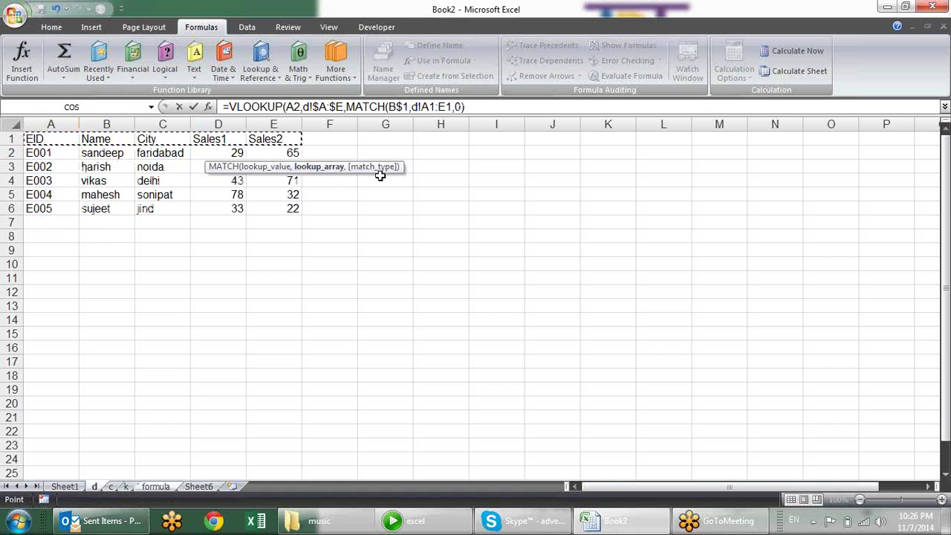
pyautogui.press('F4')
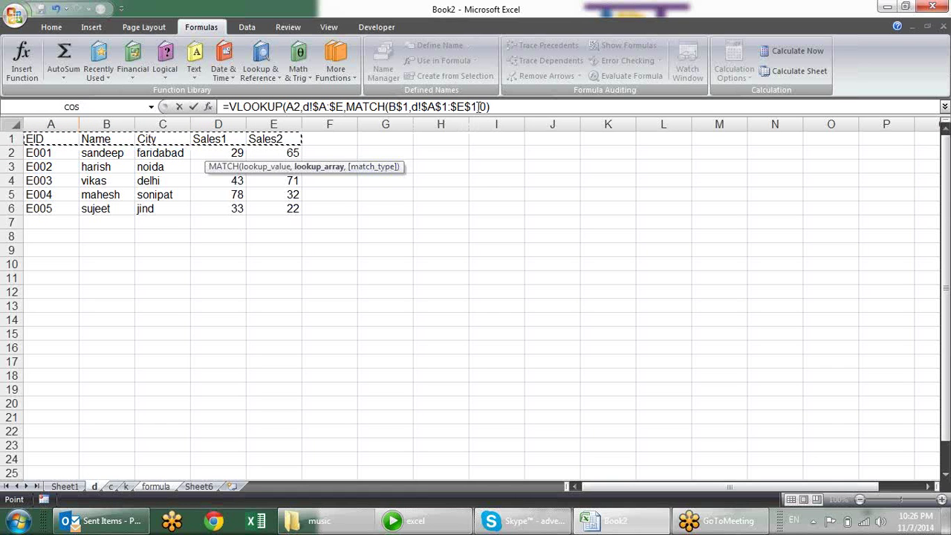
pyautogui.click(478, 106)
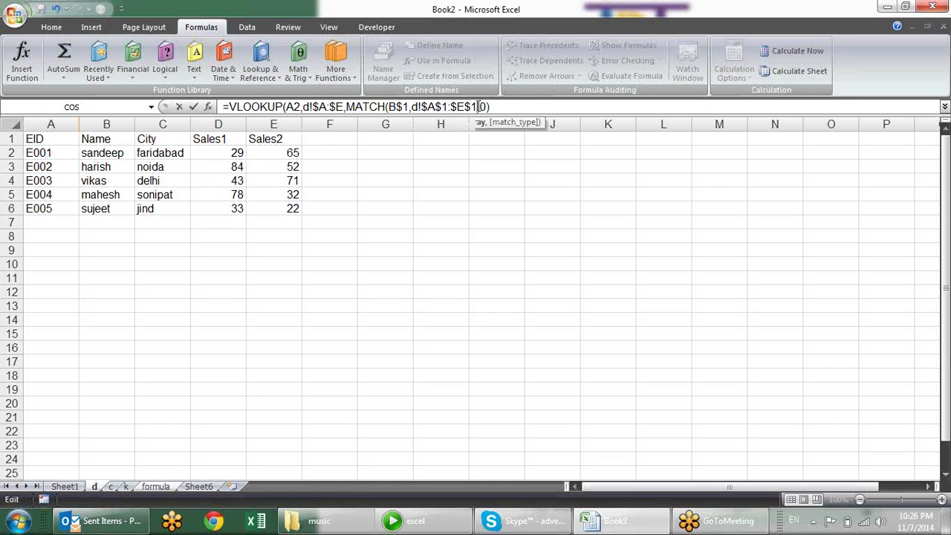
pyautogui.write(',')
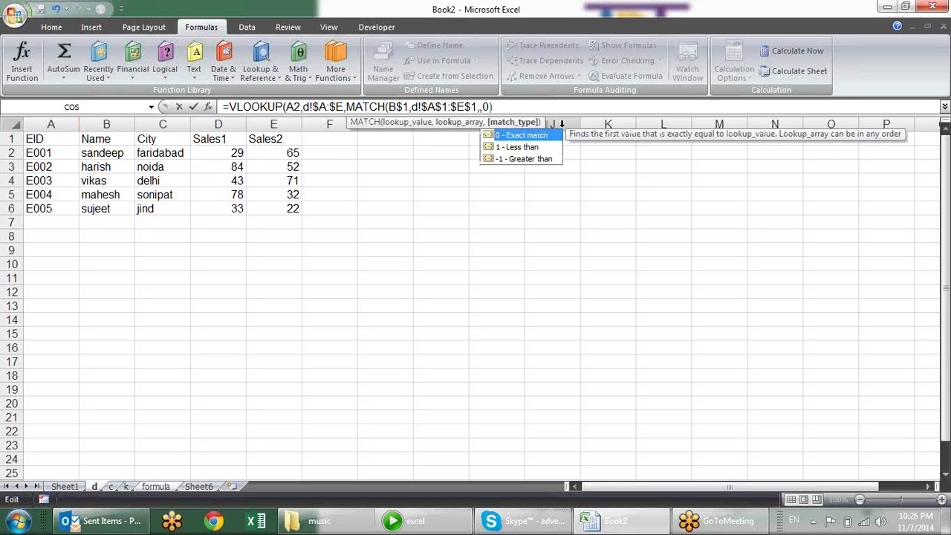
pyautogui.write('0)')
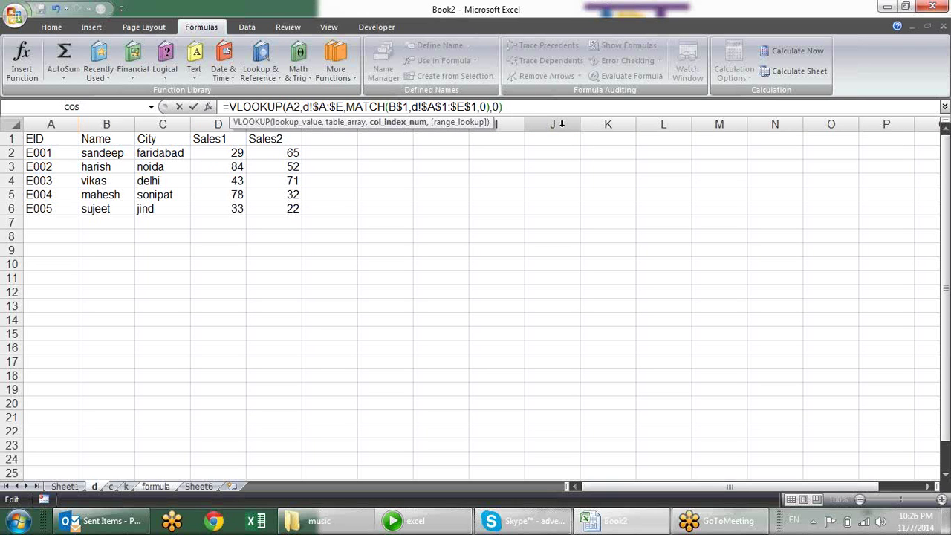
pyautogui.press('Return')
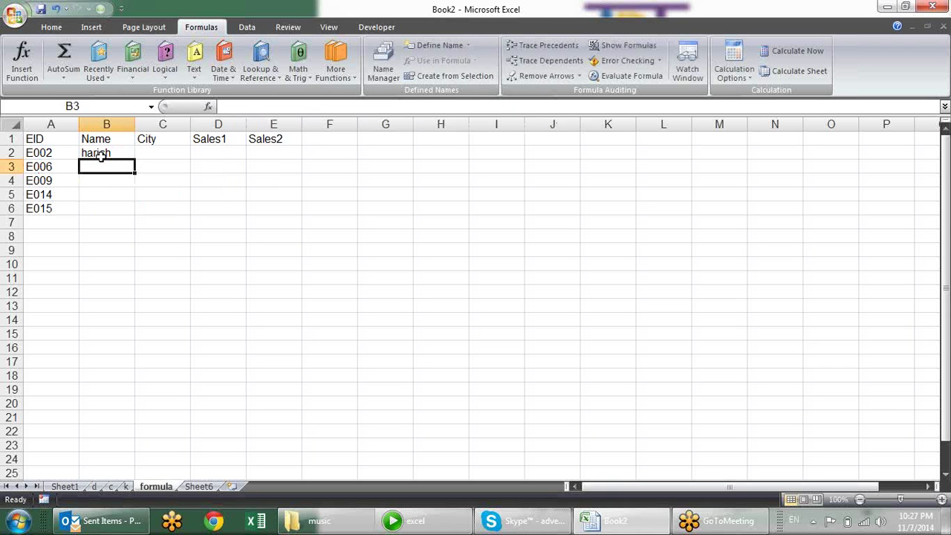
# Change B2's lookup value to $A2 so the EID column stays locked
pyautogui.click(108, 153)
pyautogui.click(292, 107)
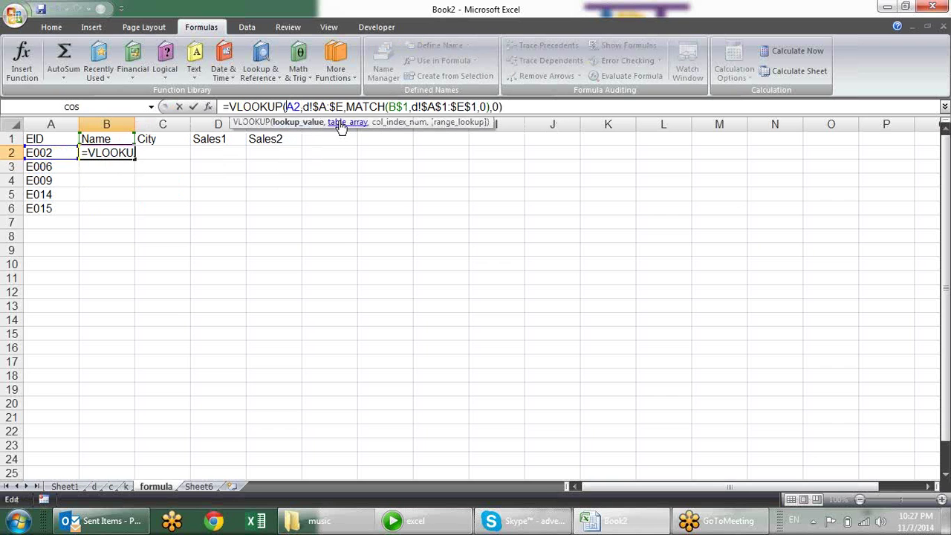
pyautogui.write('$')
pyautogui.press('Return')
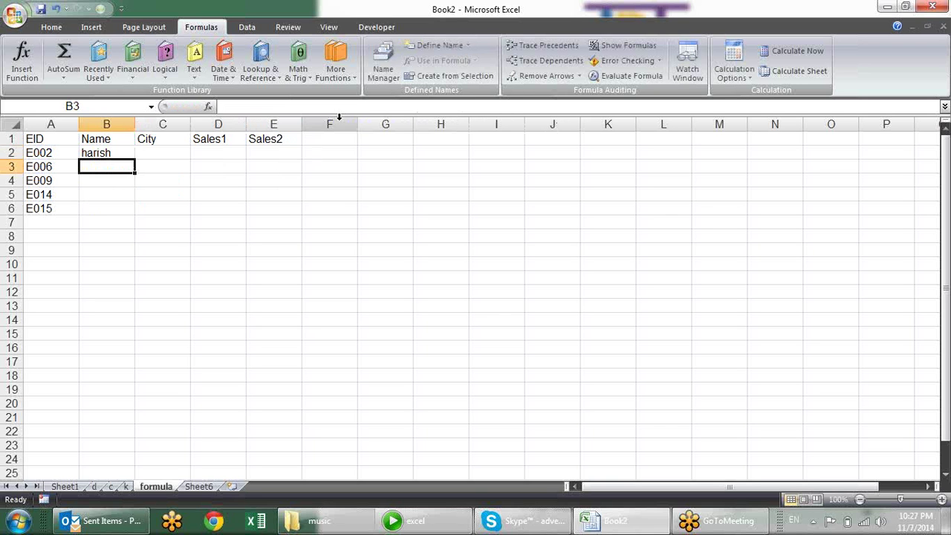
# Fill the formula over B2:E6, giving harish, noida, 84, 52 for E002, and check sheet c's EIDs
pyautogui.click(115, 153)
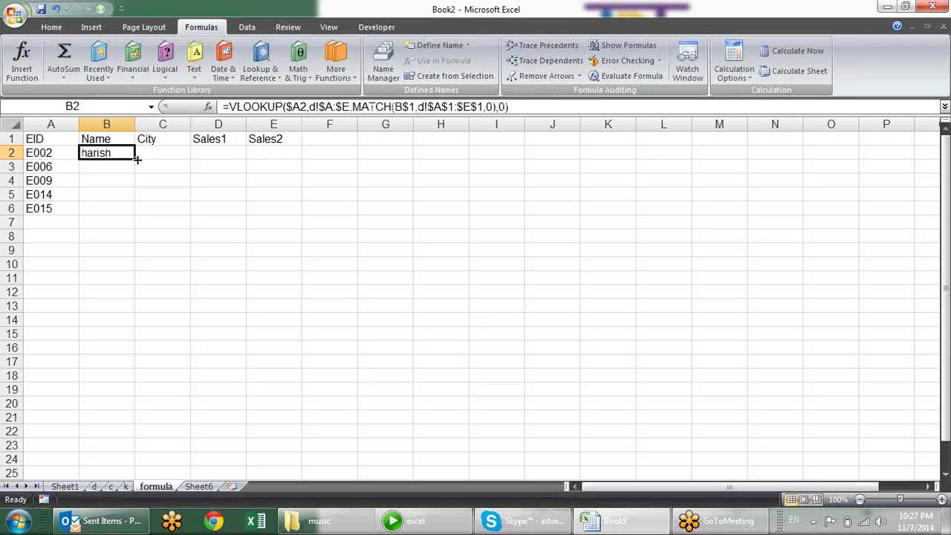
pyautogui.moveTo(137, 158)
pyautogui.mouseDown()
pyautogui.moveTo(309, 163)
pyautogui.moveTo(305, 221)
pyautogui.mouseUp()
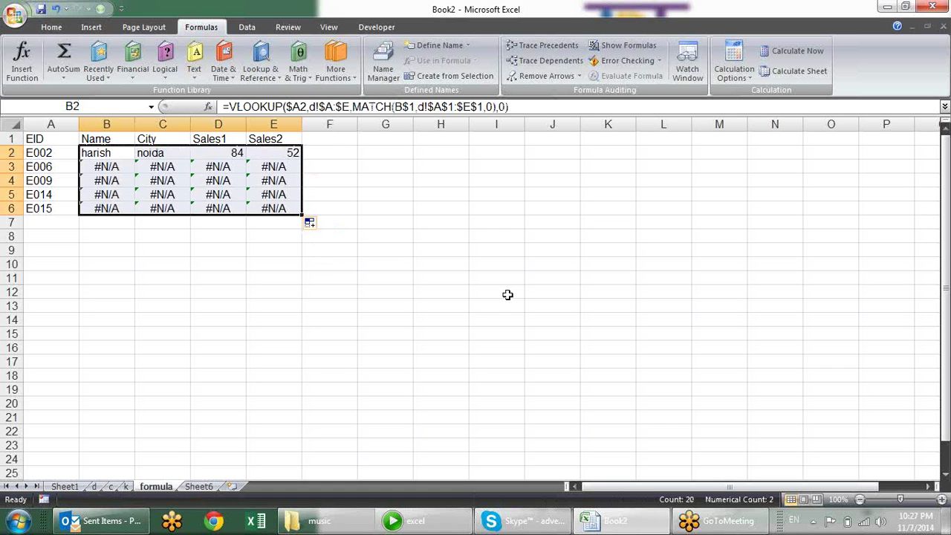
pyautogui.click(369, 229)
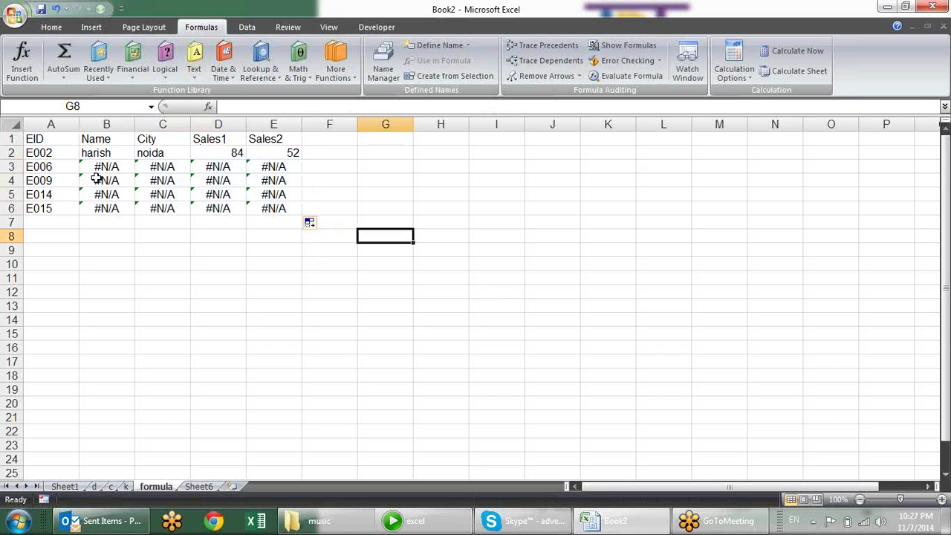
pyautogui.click(124, 485)
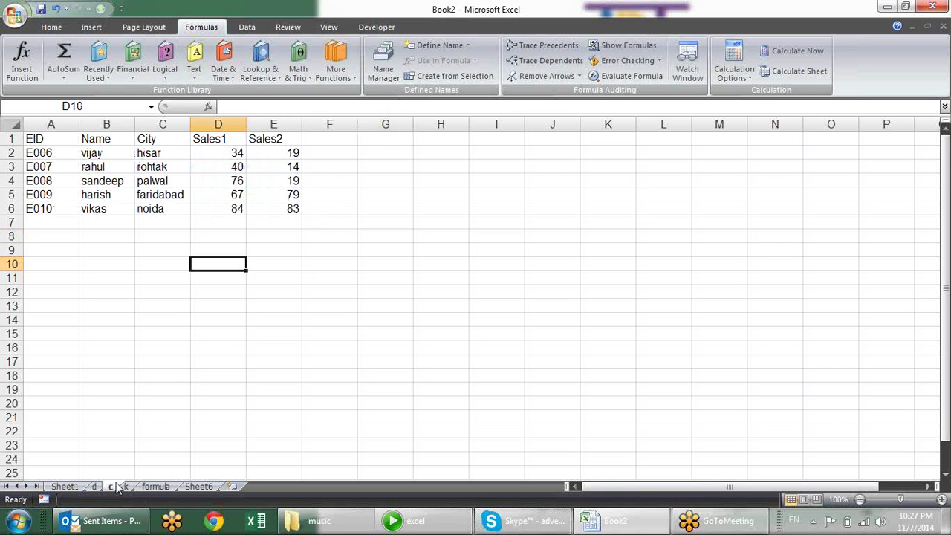
pyautogui.click(151, 489)
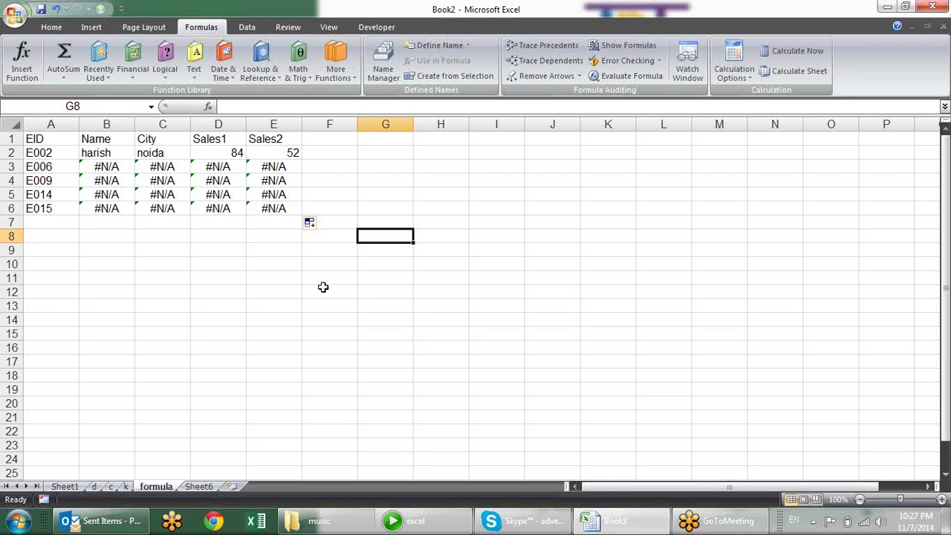
# Inspect B3's lookup formula and leave it unchanged
pyautogui.click(131, 170)
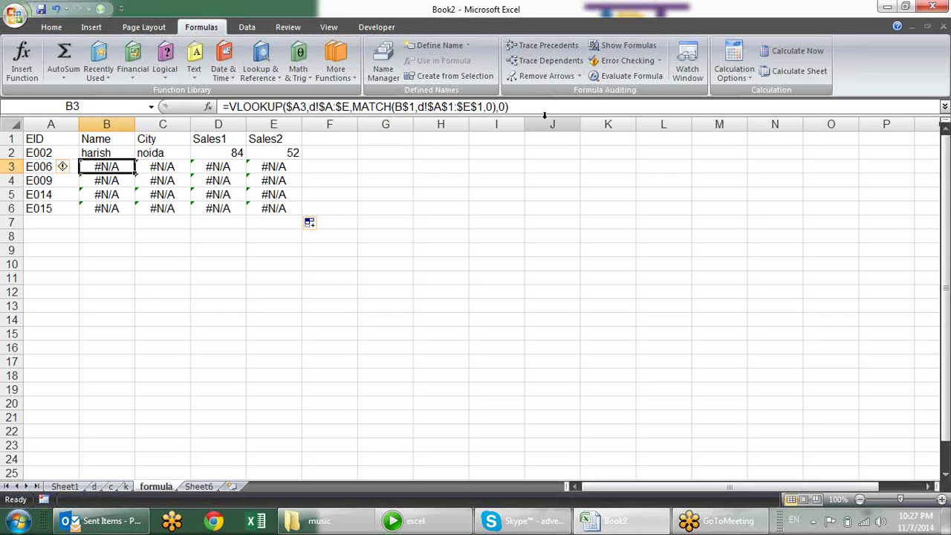
pyautogui.click(418, 236)
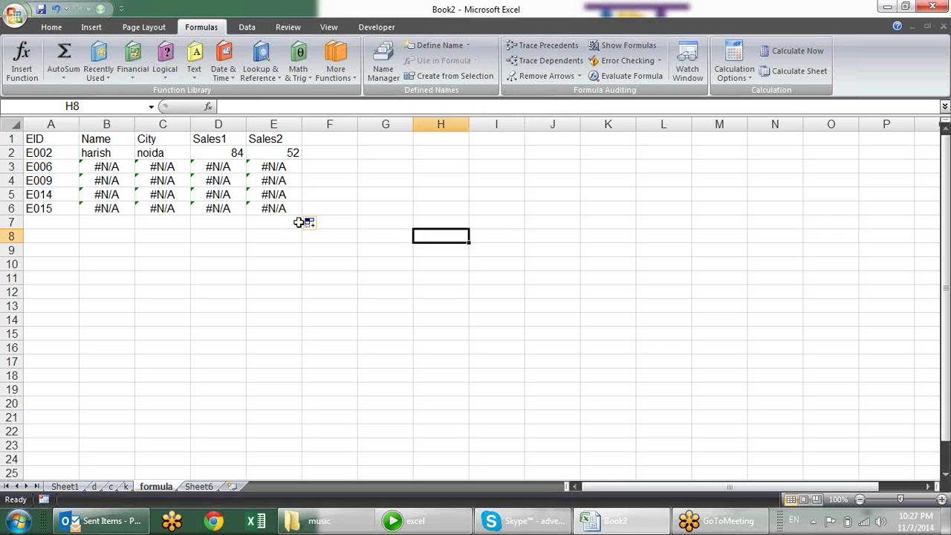
pyautogui.click(106, 166)
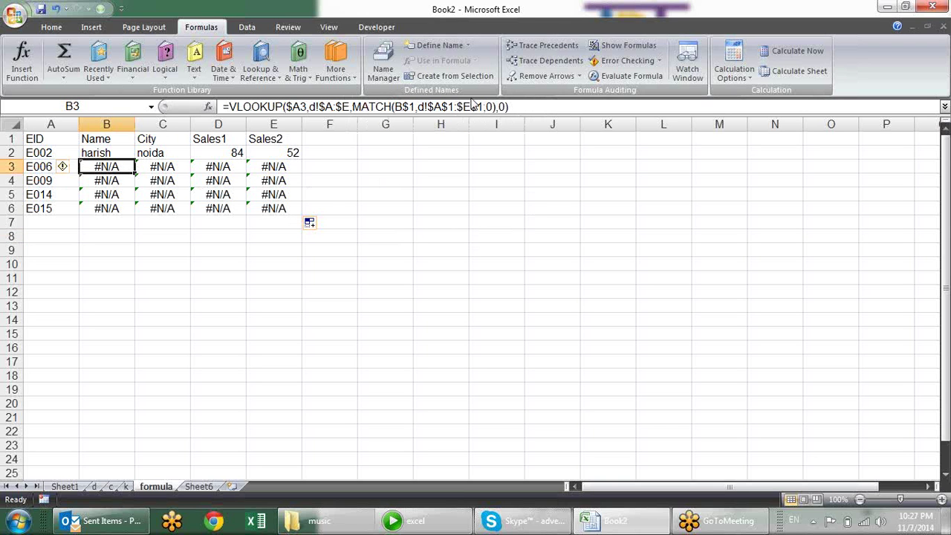
pyautogui.moveTo(535, 109); pyautogui.dragTo(33, 68)
pyautogui.hotkey('ctrl', 'c')
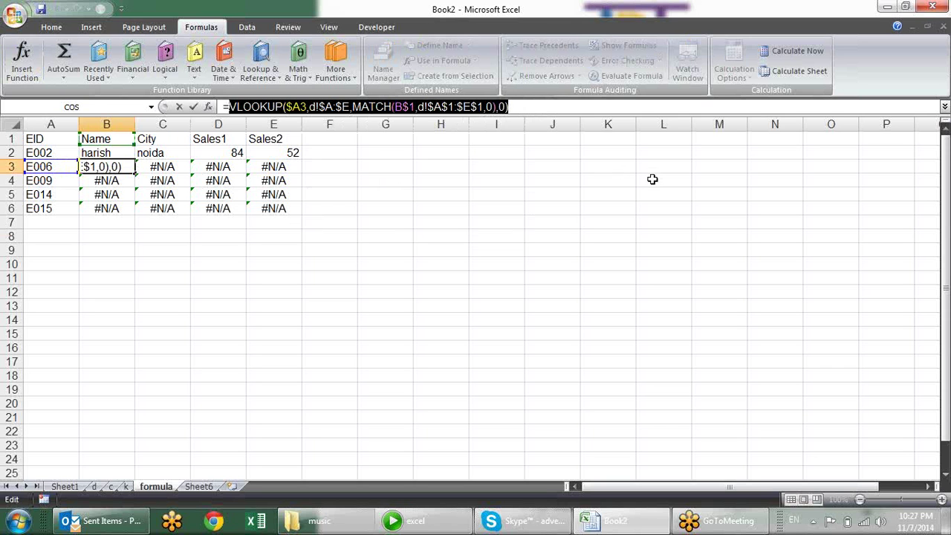
pyautogui.press('Escape')
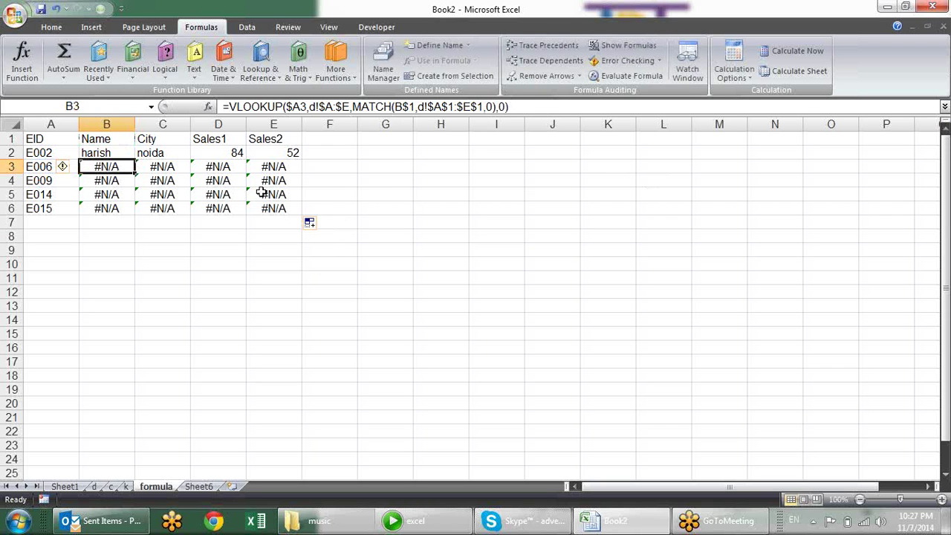
# Wrap B2's lookup in IFERROR and paste a second VLOOKUP as its fallback
pyautogui.click(128, 153)
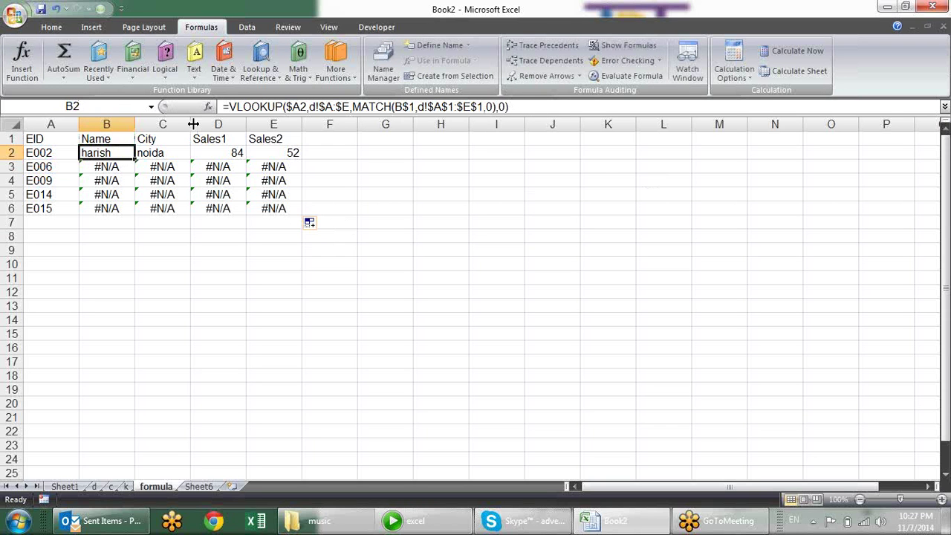
pyautogui.click(231, 106)
pyautogui.write('if')
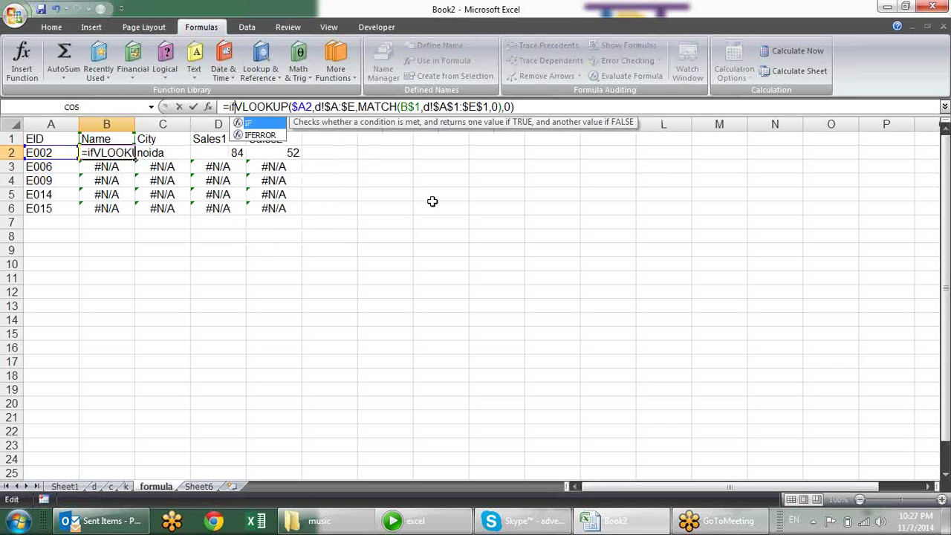
pyautogui.press('Down')
pyautogui.press('Tab')
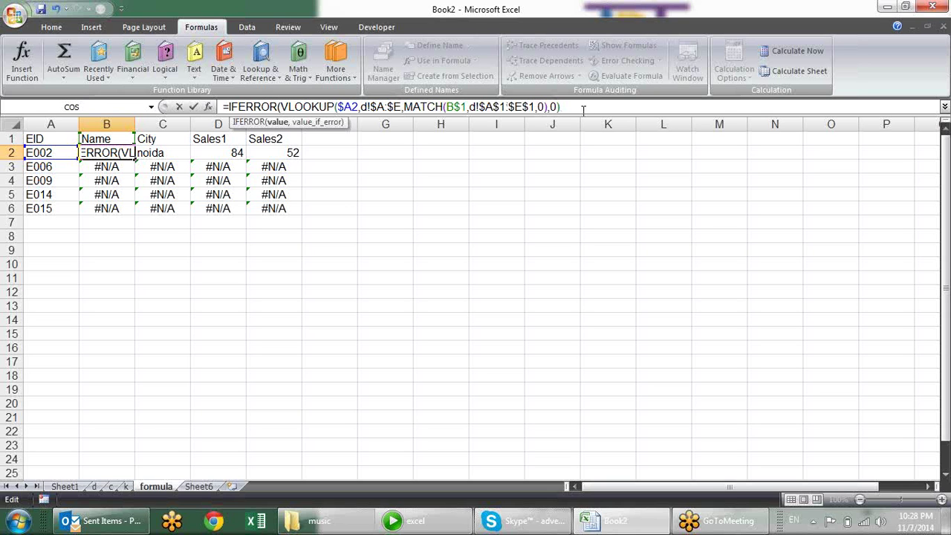
pyautogui.write(',')
pyautogui.hotkey('ctrl', 'v')
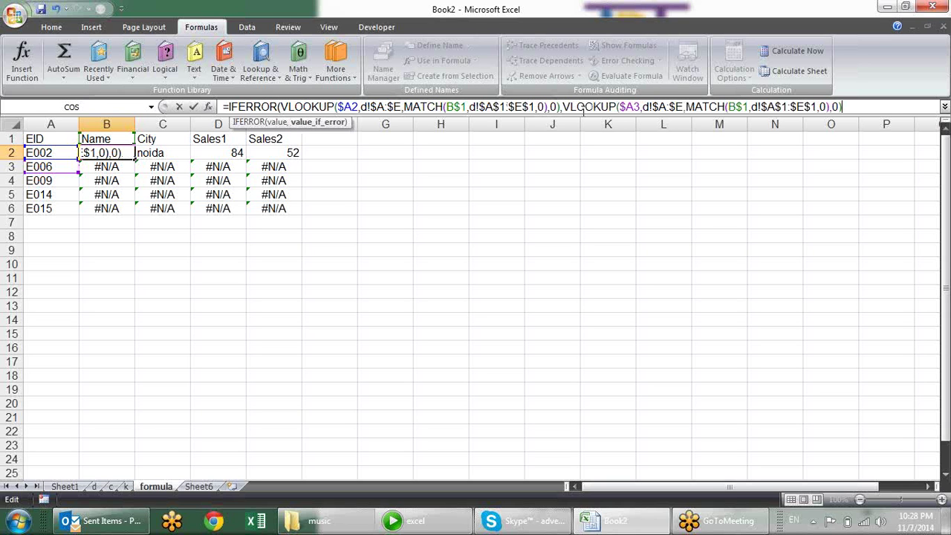
# Point the fallback VLOOKUP's table to 'c'!$A:$E and accept Excel's correction
pyautogui.click(671, 106)
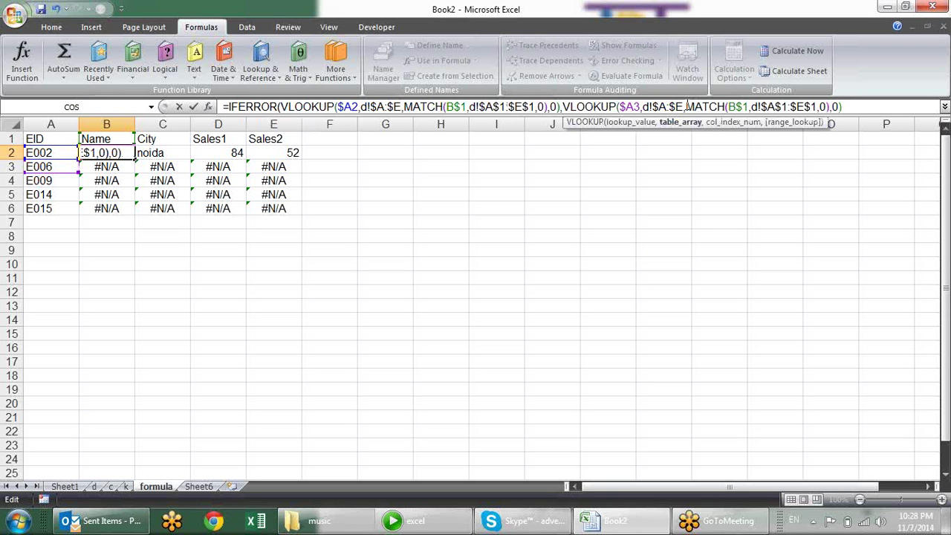
pyautogui.moveTo(681, 106); pyautogui.dragTo(642, 106)
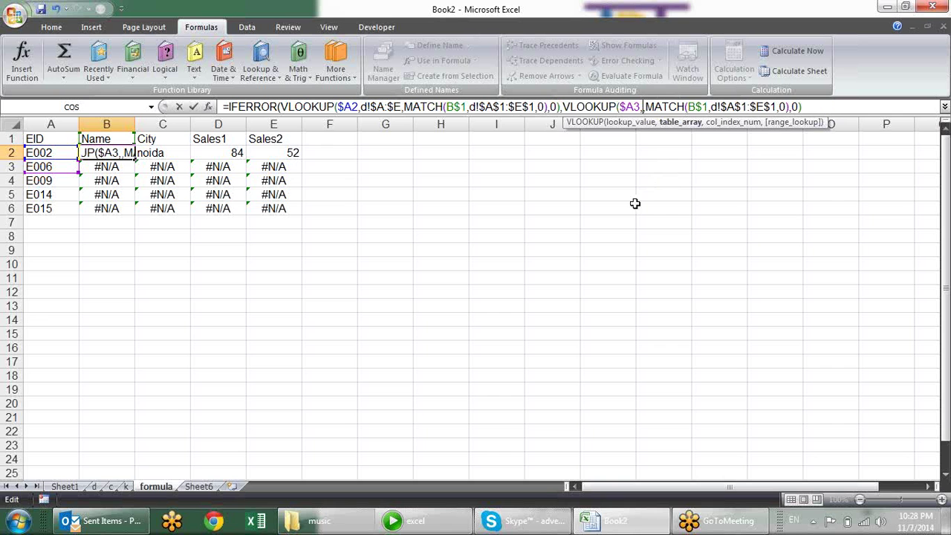
pyautogui.click(110, 485)
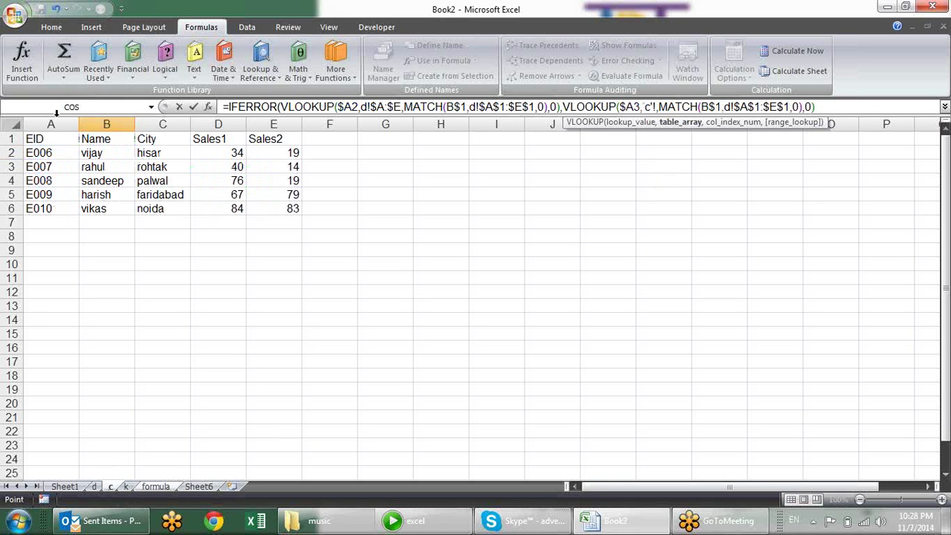
pyautogui.moveTo(50, 124); pyautogui.dragTo(276, 124)
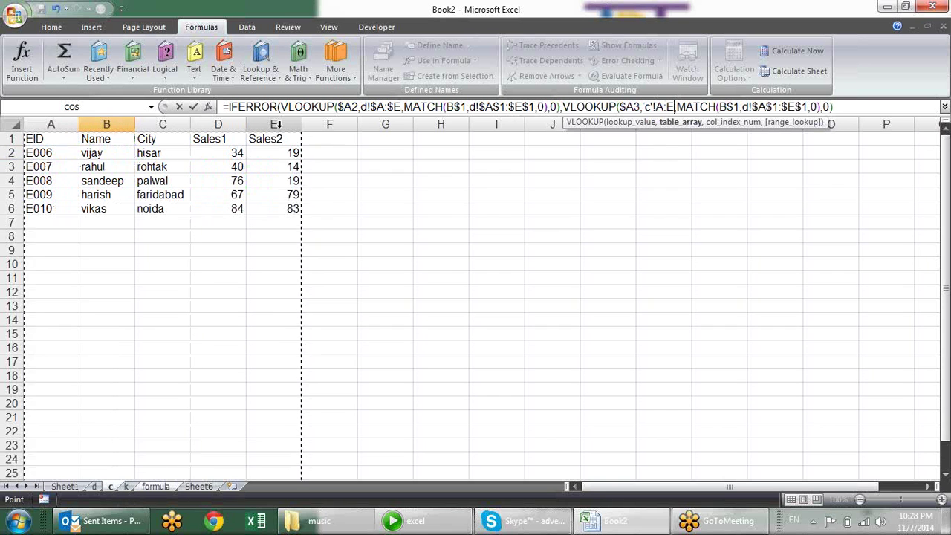
pyautogui.press('F4')
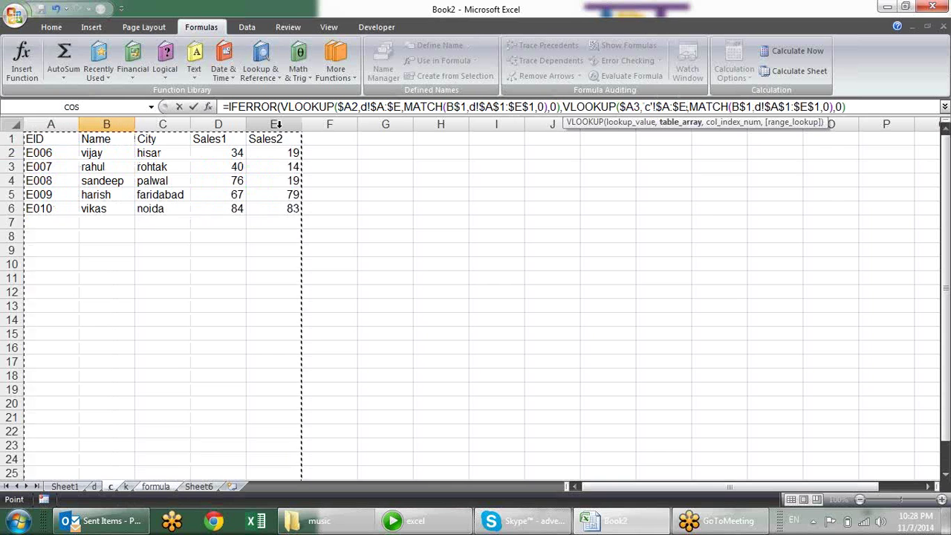
pyautogui.press('Return')
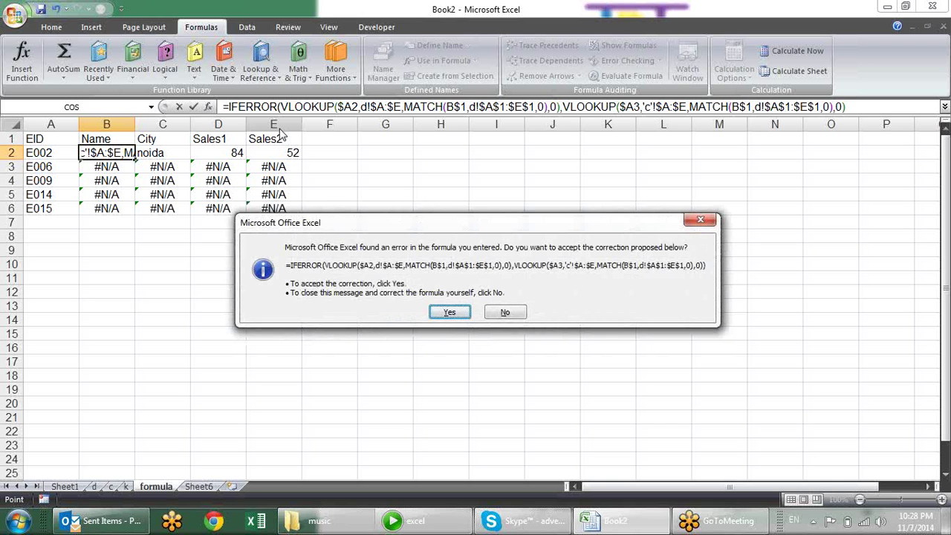
pyautogui.press('Return')
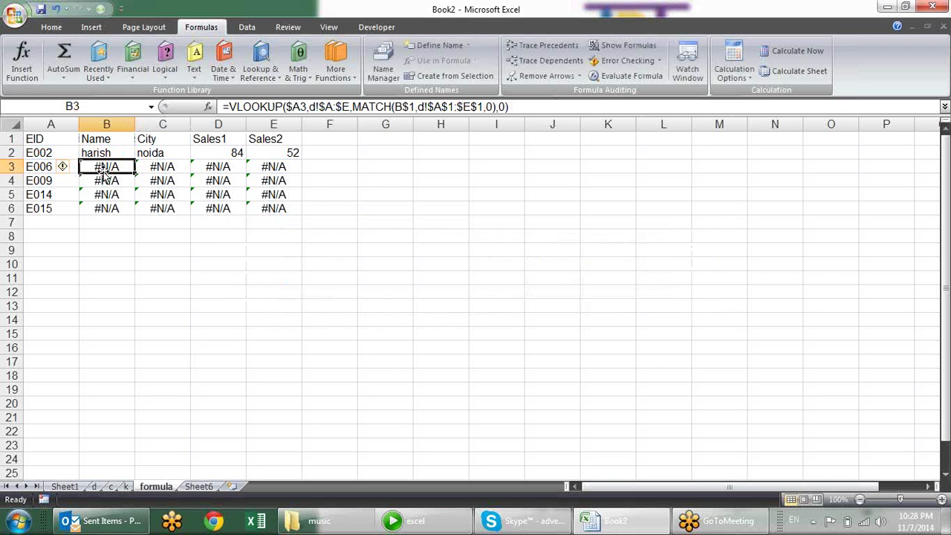
# Fill B2's IFERROR formula across to E2 and down to row 6
pyautogui.click(108, 152)
pyautogui.moveTo(135, 157)
pyautogui.mouseDown()
pyautogui.moveTo(312, 163)
pyautogui.moveTo(301, 211)
pyautogui.mouseUp()
pyautogui.click(334, 250)
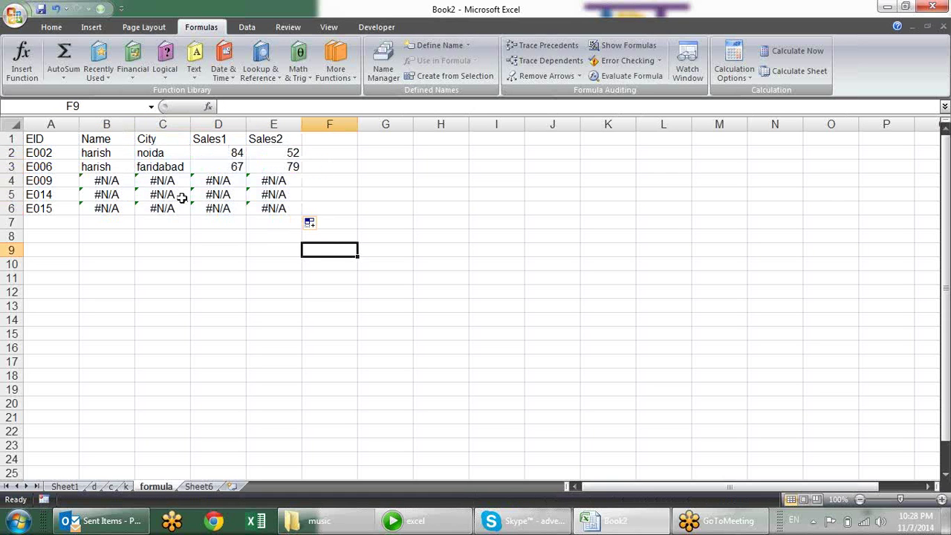
# Check row 3's results (harish, faridabad, 67, 79) against sheets k and c
pyautogui.click(121, 170)
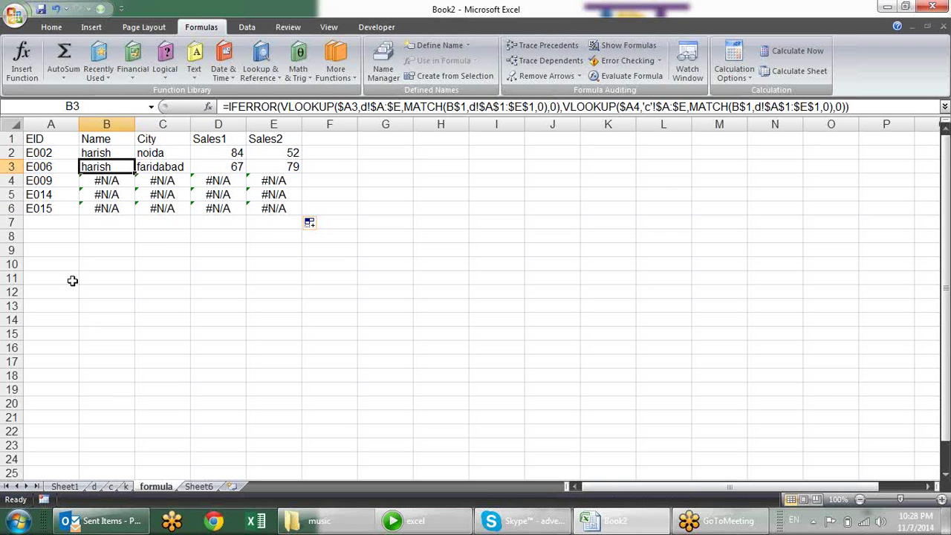
pyautogui.click(128, 486)
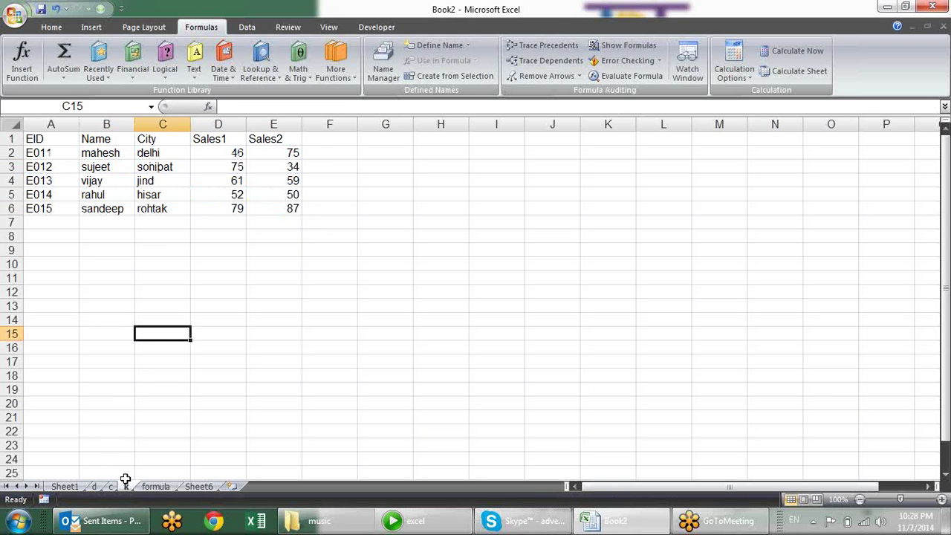
pyautogui.click(111, 487)
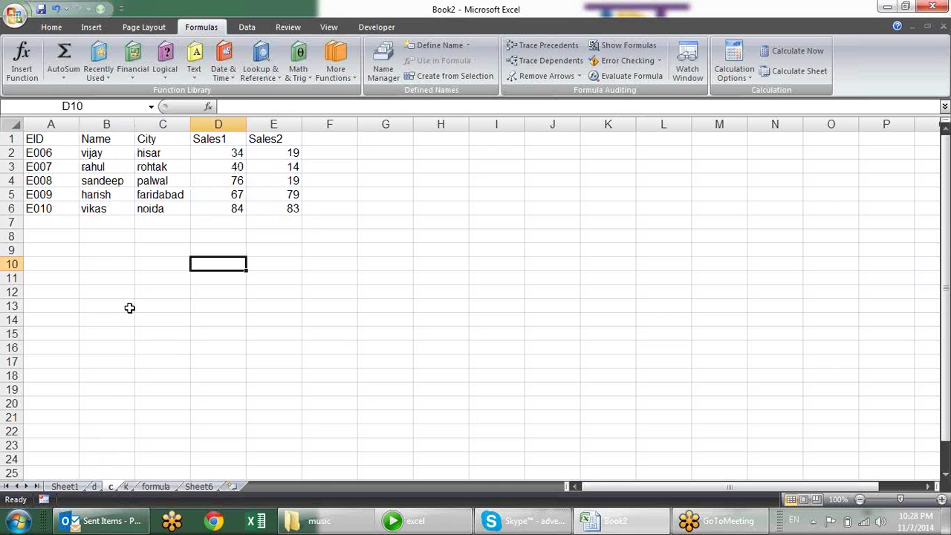
pyautogui.click(101, 195)
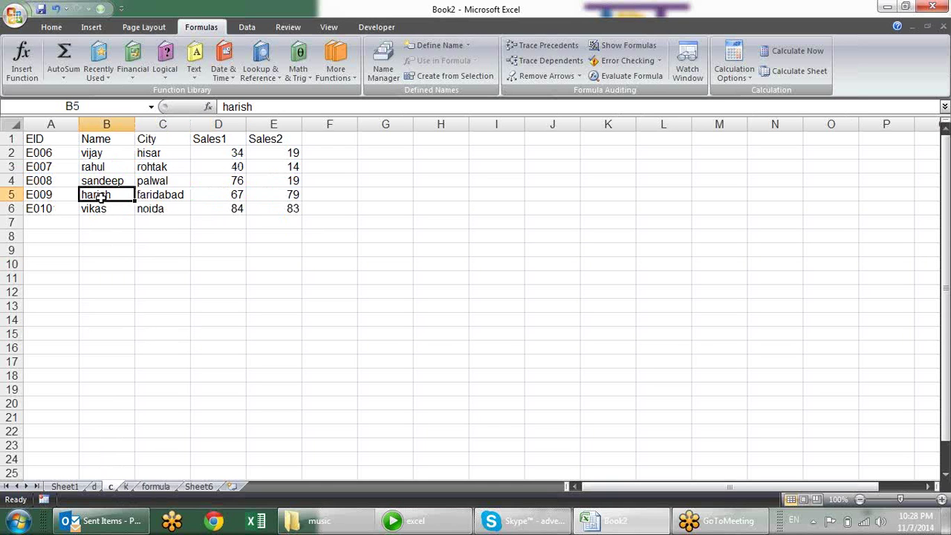
pyautogui.click(164, 486)
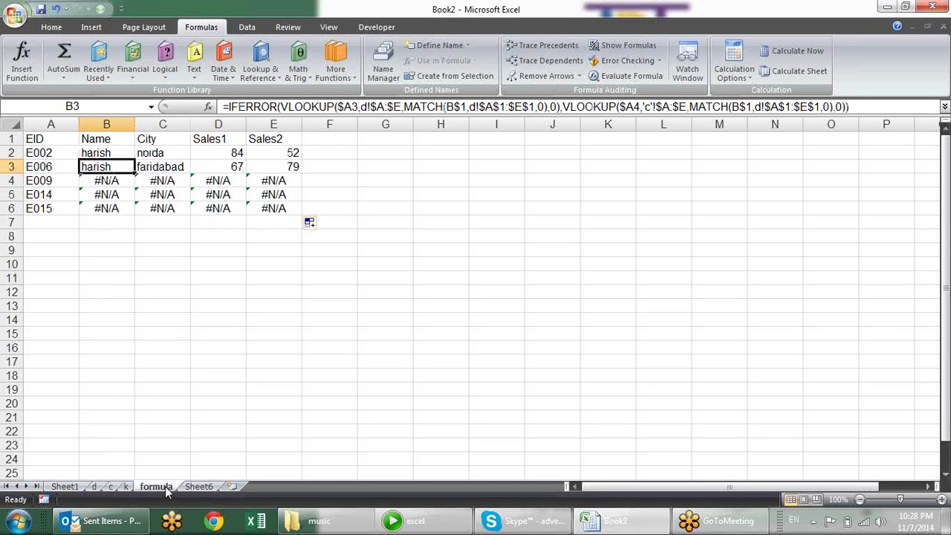
pyautogui.click(121, 182)
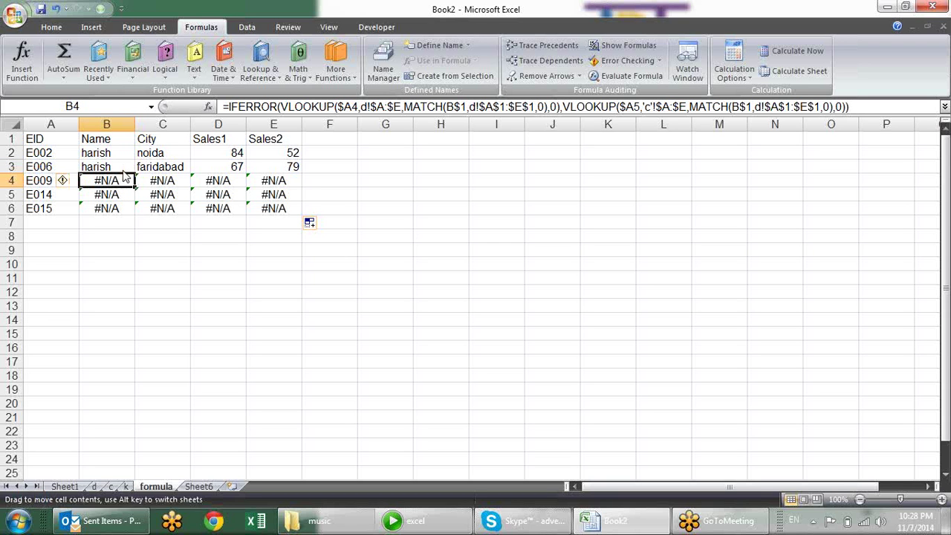
pyautogui.click(124, 169)
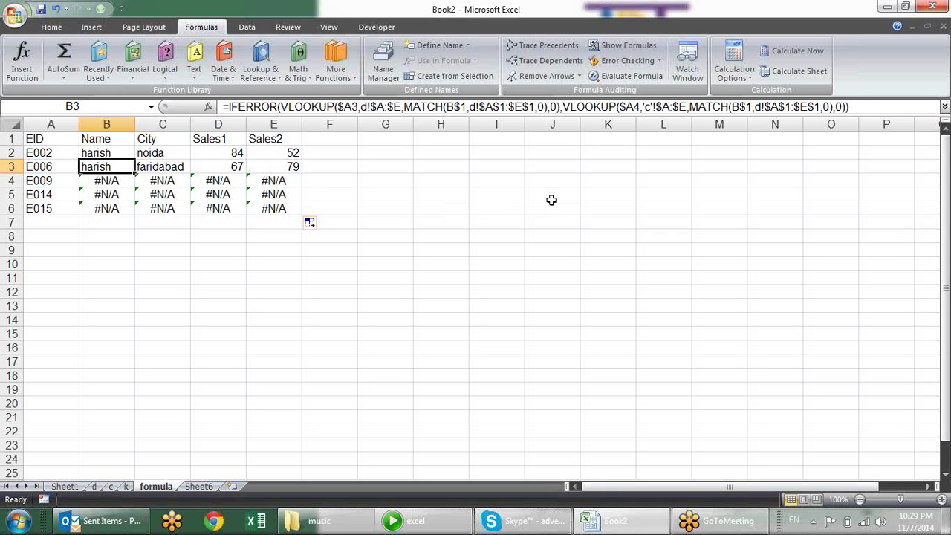
pyautogui.press('Down')
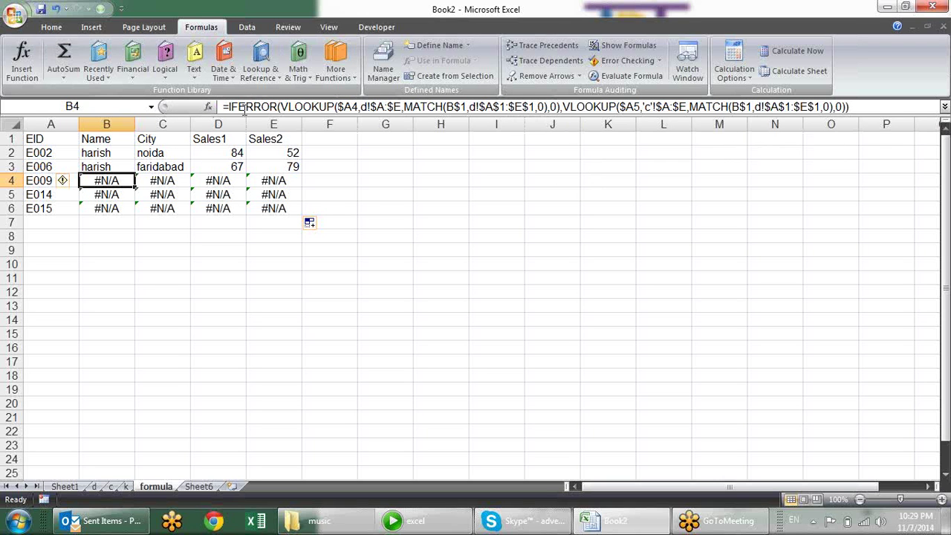
# Review B2, glance at sheets c and Sheet6, and refill B2's formula across to E2
pyautogui.click(123, 153)
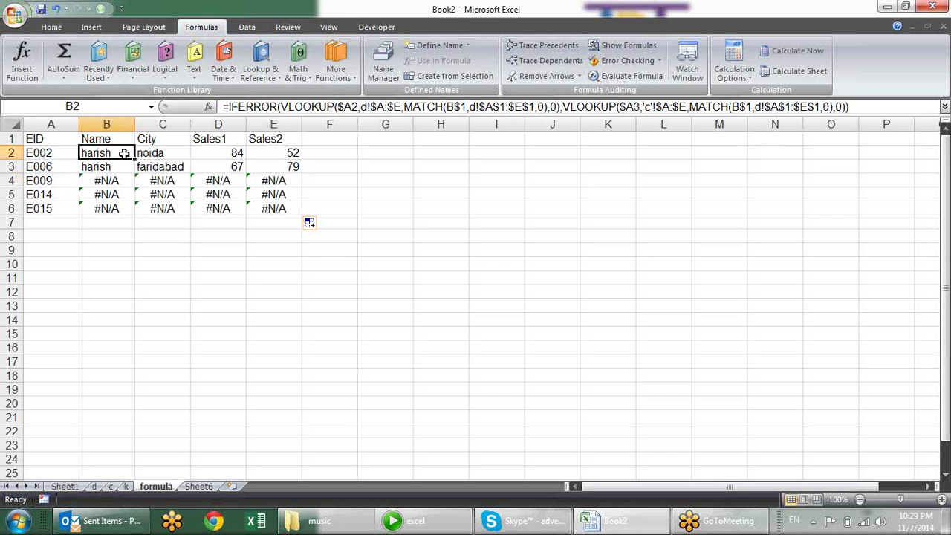
pyautogui.click(111, 486)
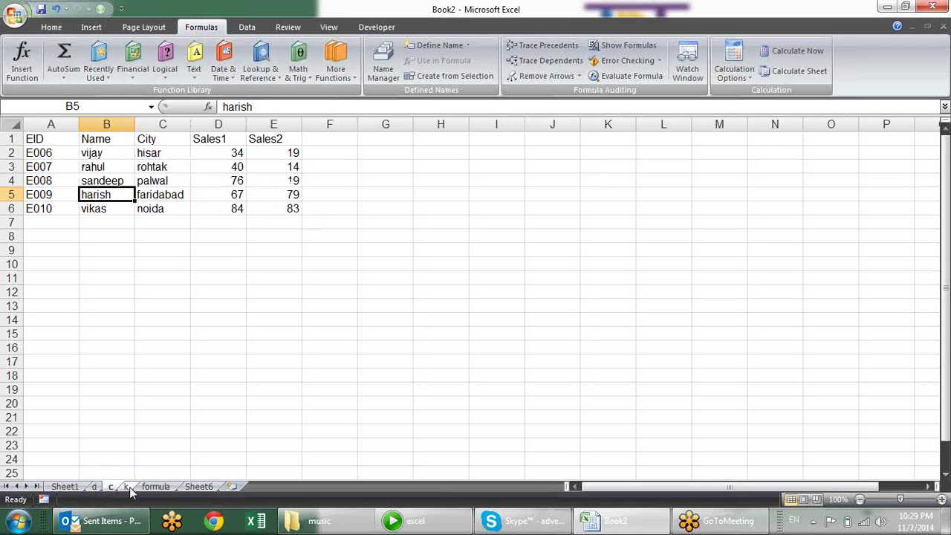
pyautogui.click(187, 488)
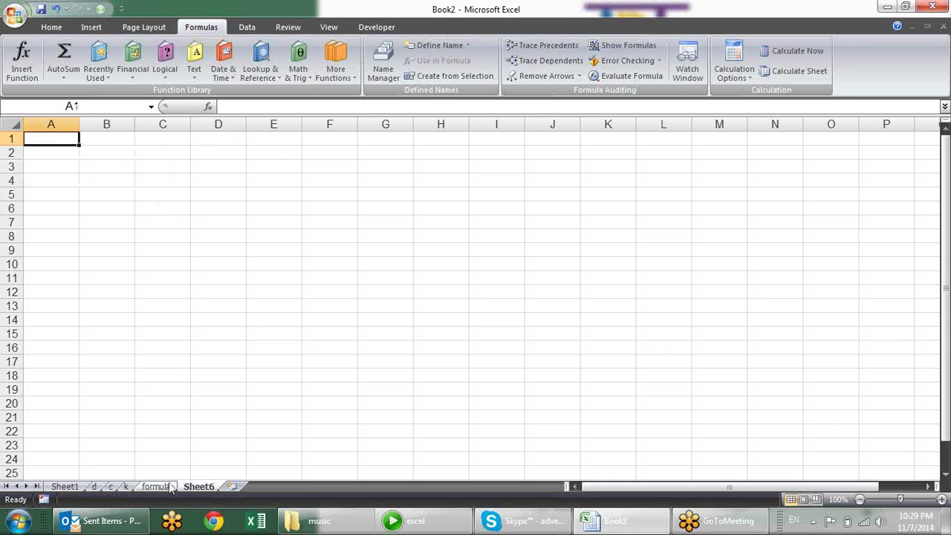
pyautogui.click(156, 486)
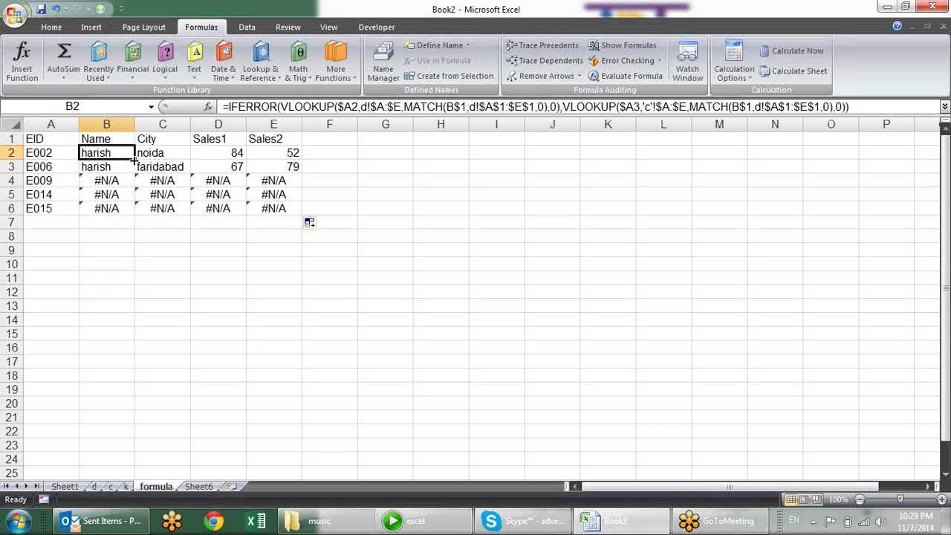
pyautogui.moveTo(136, 159)
pyautogui.mouseDown()
pyautogui.moveTo(304, 157)
pyautogui.moveTo(304, 215)
pyautogui.mouseUp()
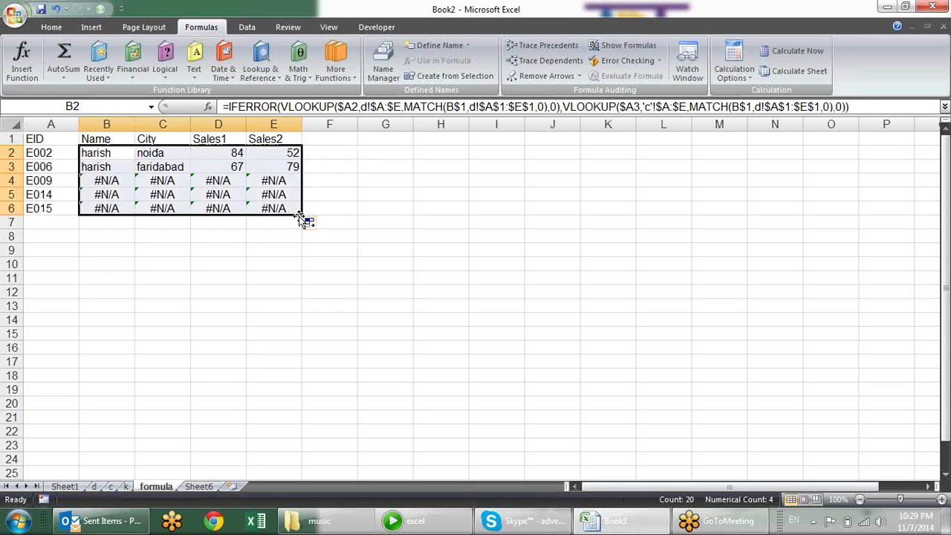
# Compare the formulas in B2, B3 and B4, then put B2's formula into edit mode
pyautogui.click(337, 161)
pyautogui.click(121, 153)
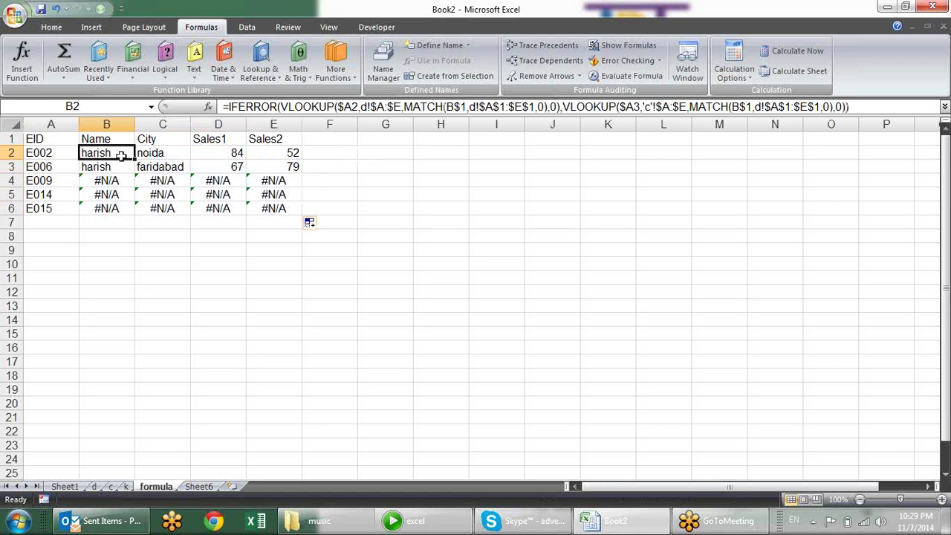
pyautogui.click(123, 169)
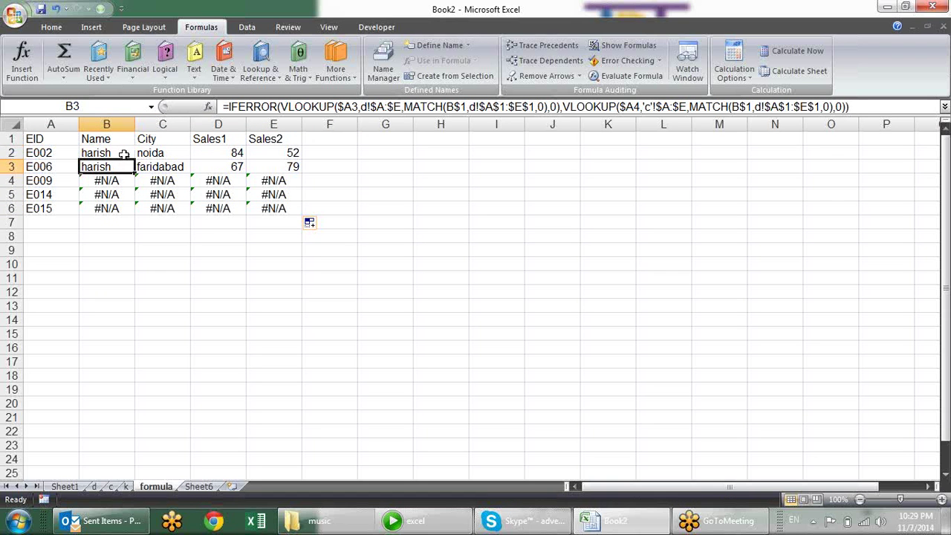
pyautogui.click(123, 153)
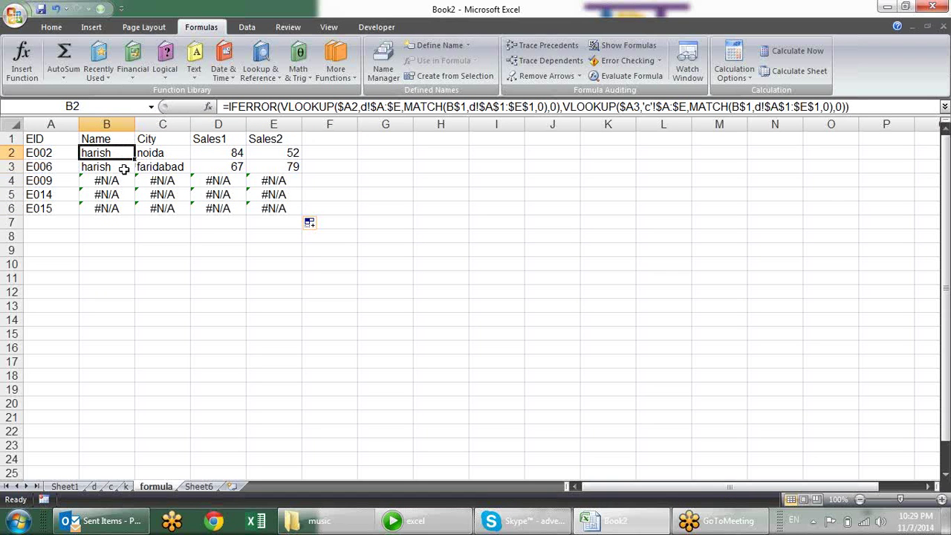
pyautogui.click(123, 169)
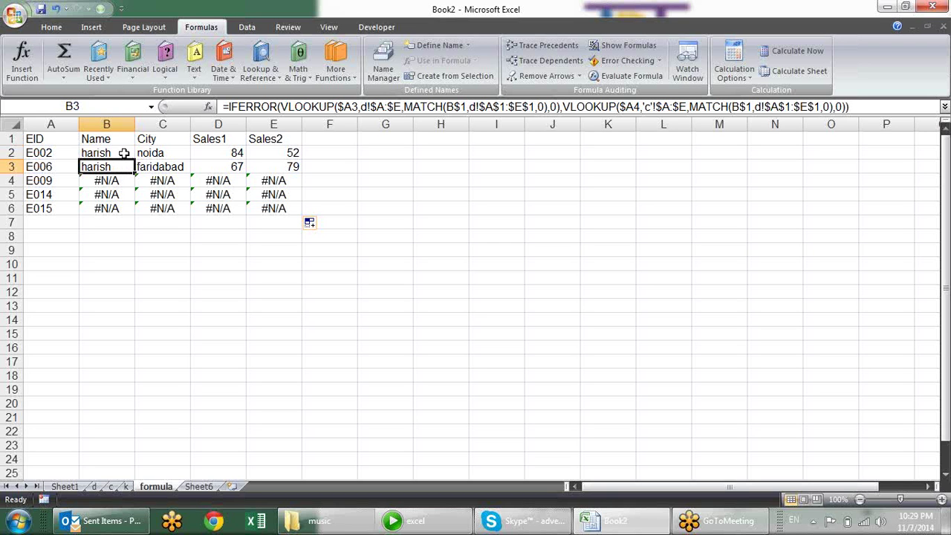
pyautogui.click(123, 151)
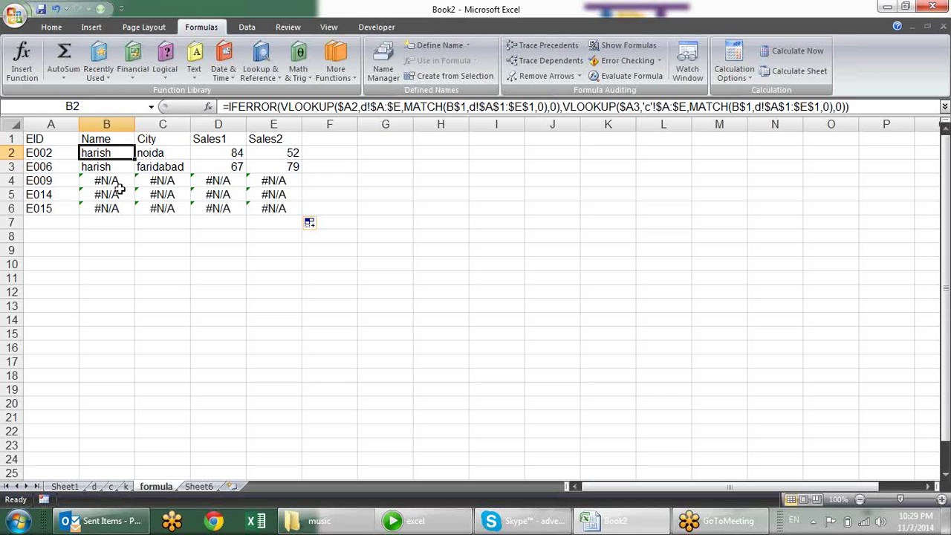
pyautogui.click(123, 165)
pyautogui.click(123, 152)
pyautogui.click(124, 180)
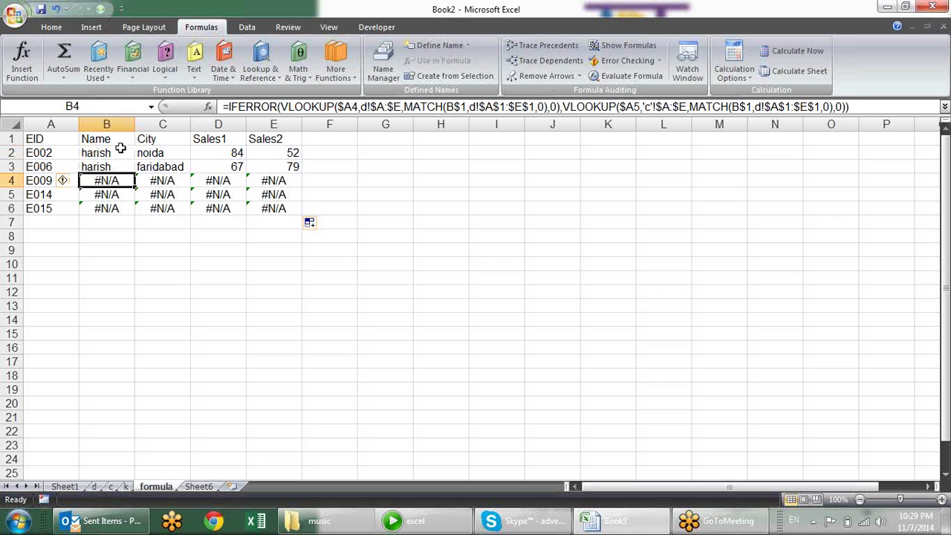
pyautogui.click(124, 152)
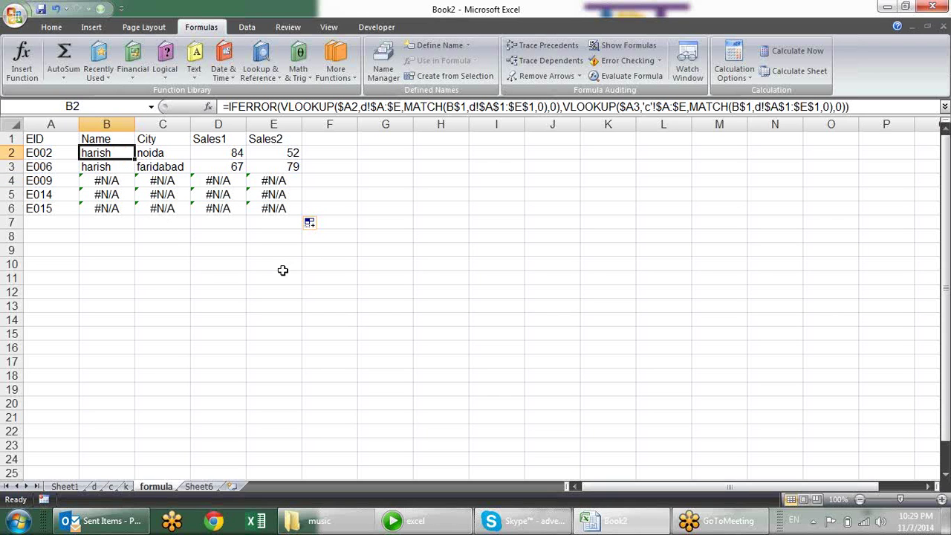
pyautogui.click(652, 107)
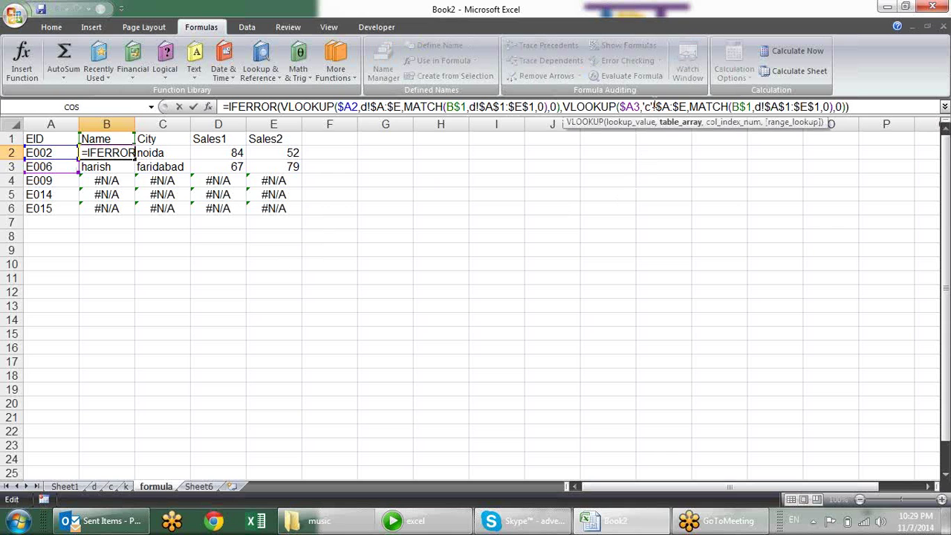
pyautogui.click(673, 124)
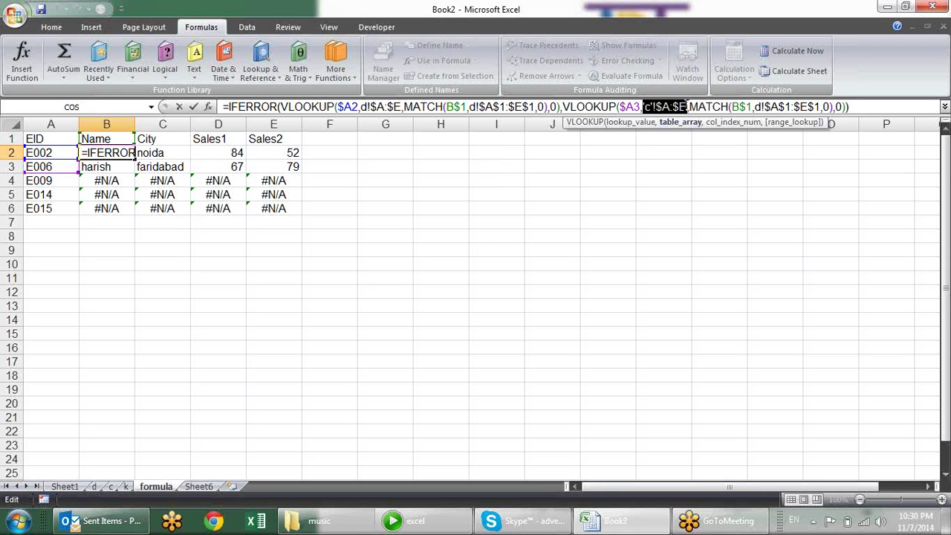
pyautogui.click(687, 107)
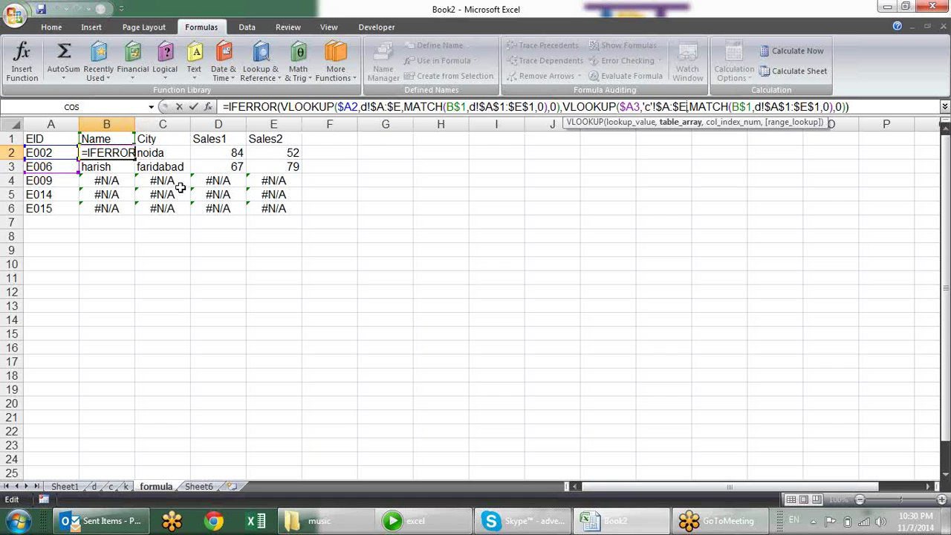
pyautogui.press('Return')
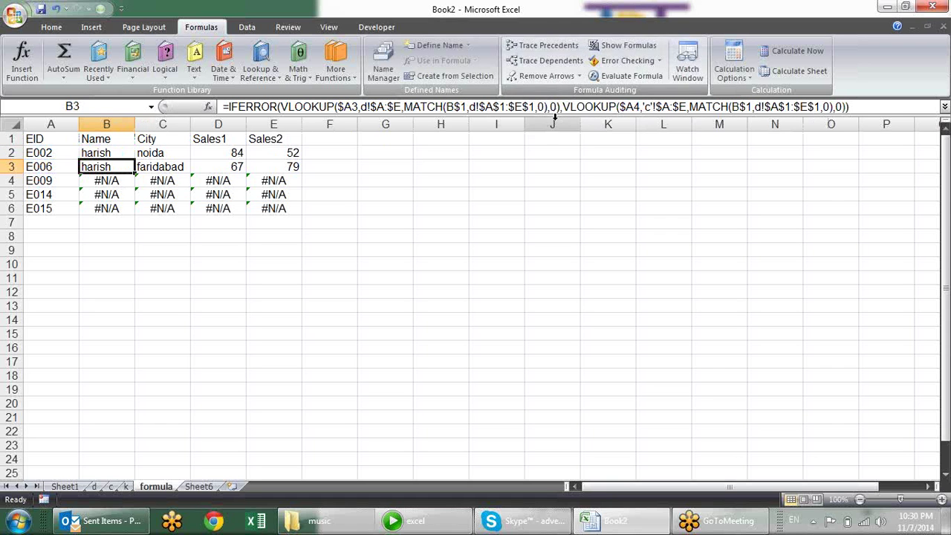
pyautogui.click(118, 150)
pyautogui.press('F2')
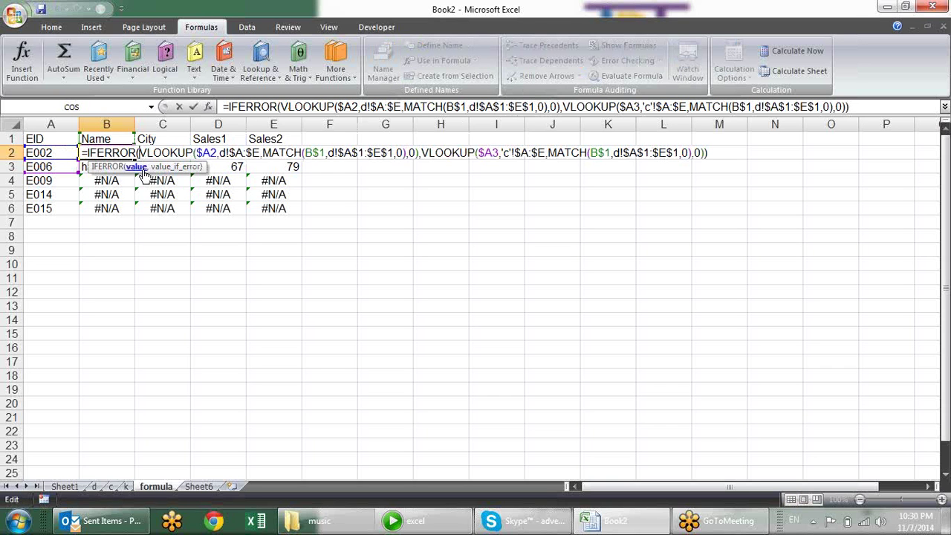
pyautogui.click(142, 170)
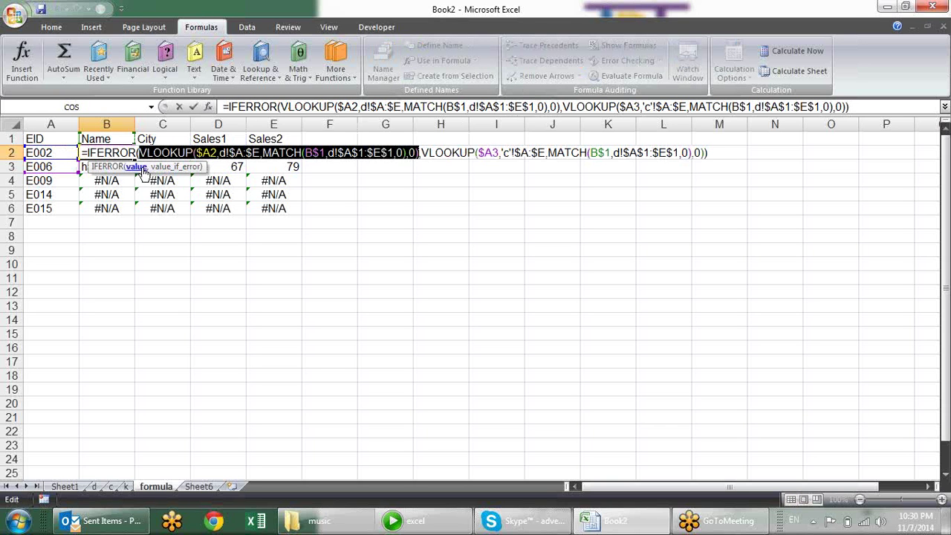
pyautogui.click(200, 152)
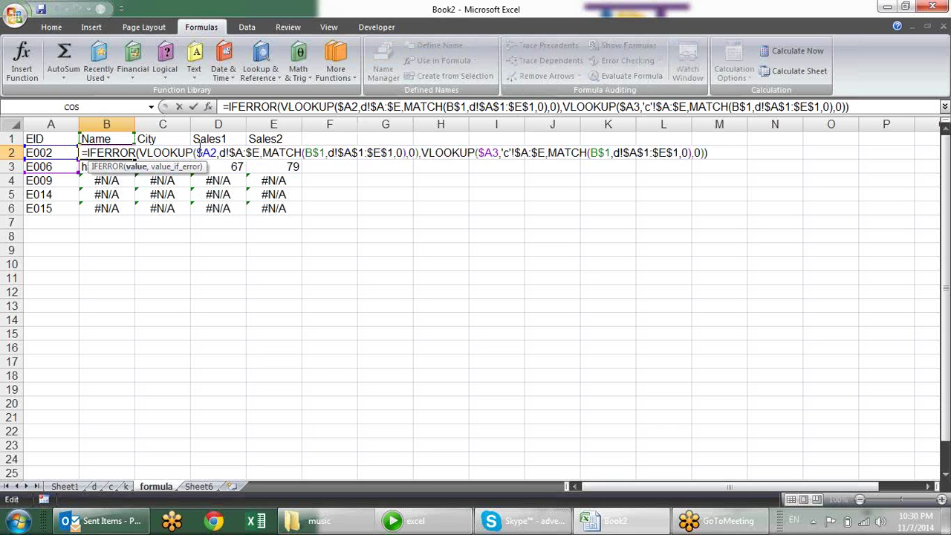
pyautogui.click(226, 168)
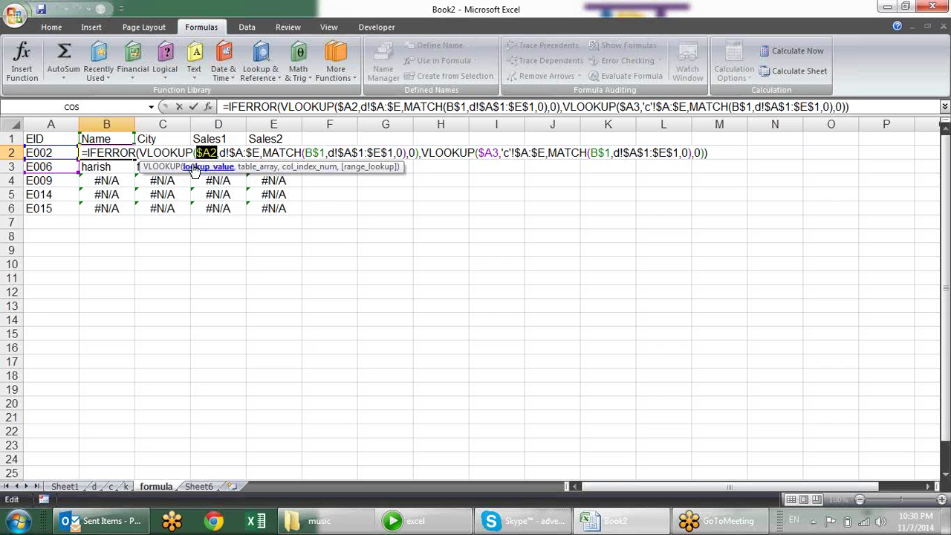
pyautogui.click(256, 167)
pyautogui.click(289, 167)
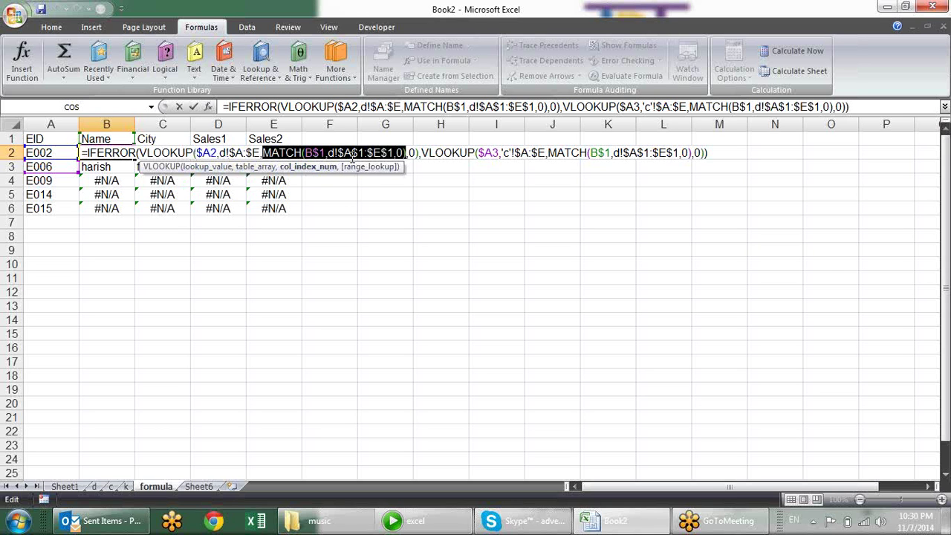
pyautogui.click(353, 168)
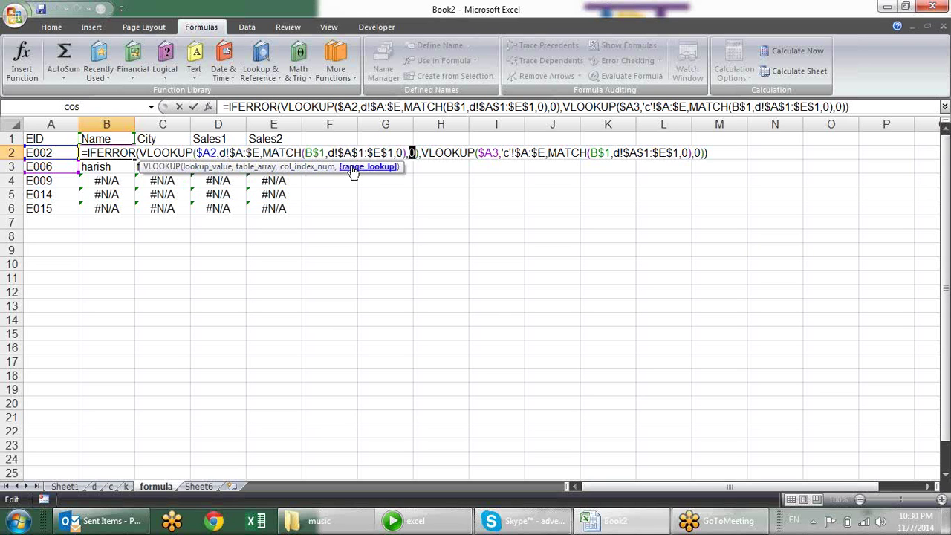
pyautogui.click(421, 153)
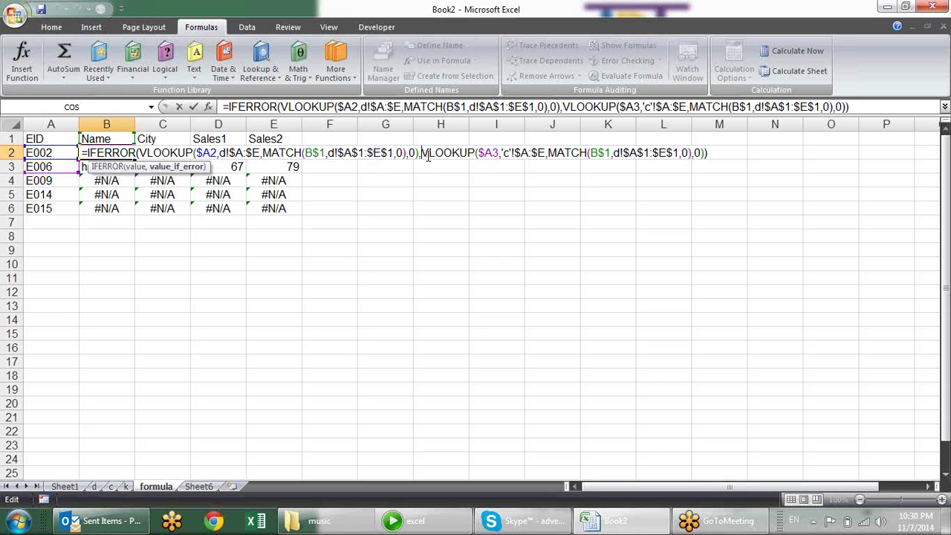
pyautogui.click(189, 167)
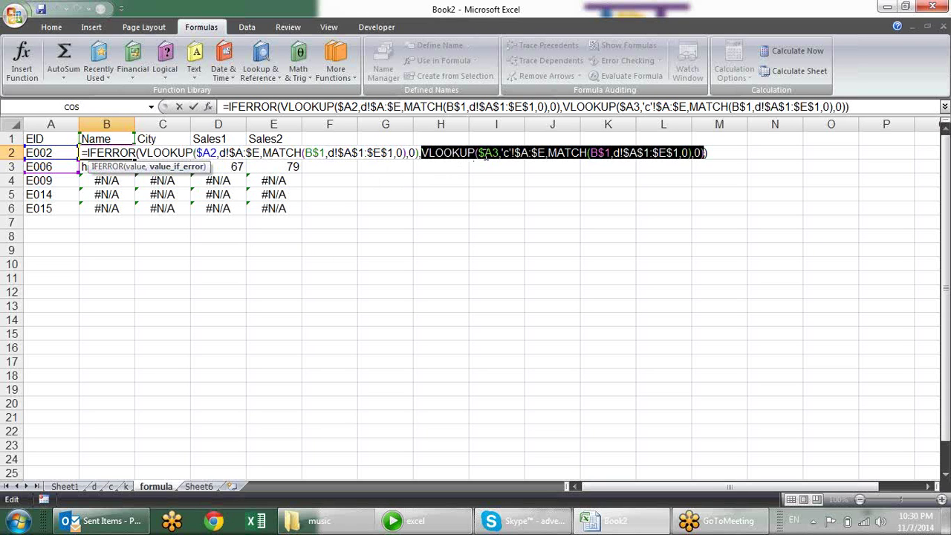
pyautogui.click(476, 156)
pyautogui.click(486, 167)
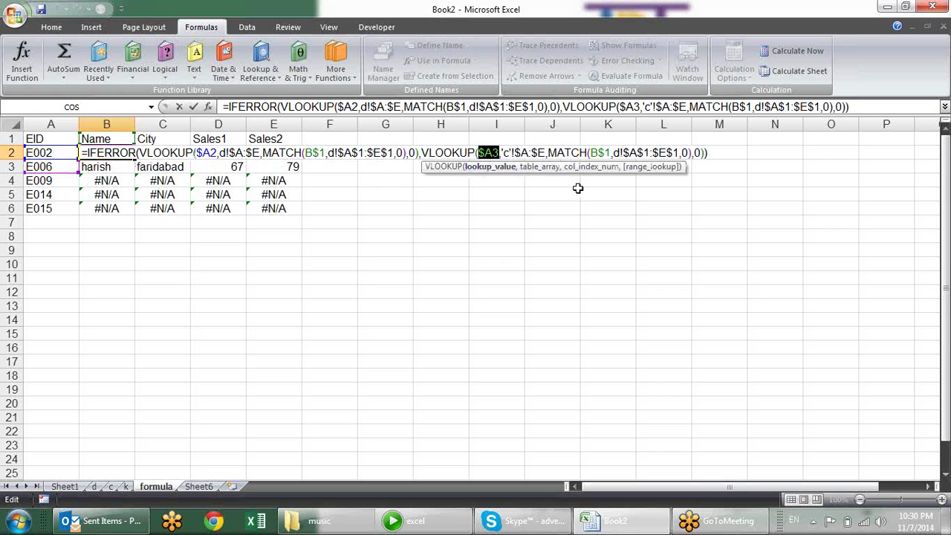
pyautogui.click(540, 168)
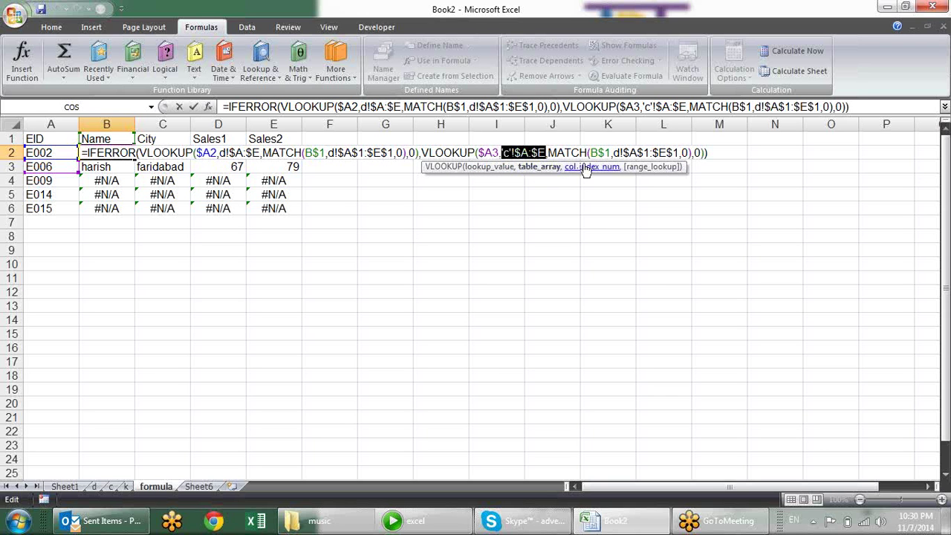
pyautogui.click(586, 167)
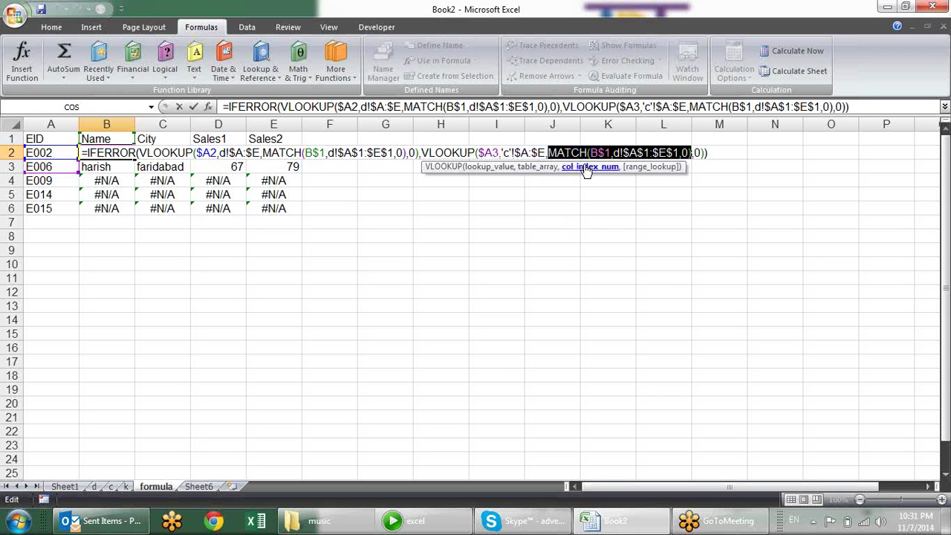
pyautogui.click(656, 170)
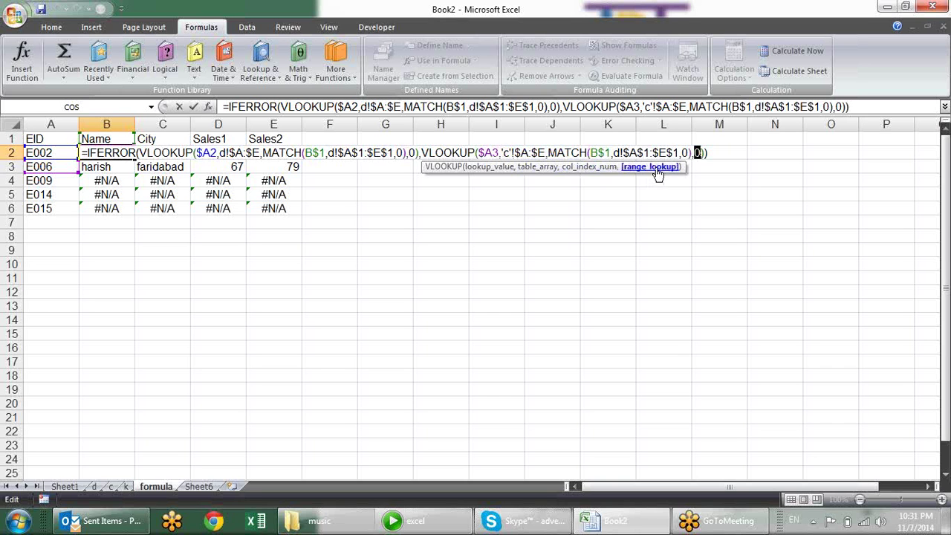
pyautogui.press('Return')
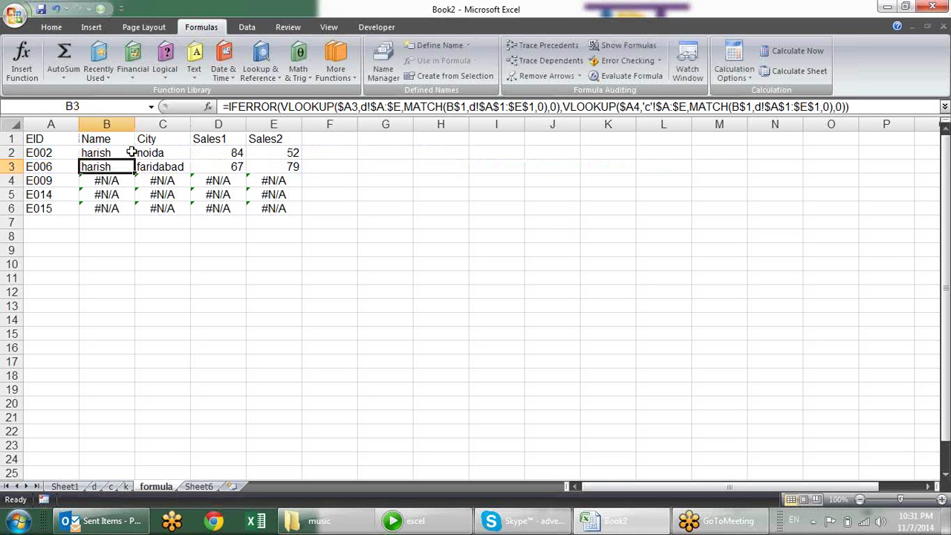
pyautogui.click(132, 153)
pyautogui.moveTo(135, 156)
pyautogui.mouseDown()
pyautogui.moveTo(297, 156)
pyautogui.moveTo(301, 213)
pyautogui.mouseUp()
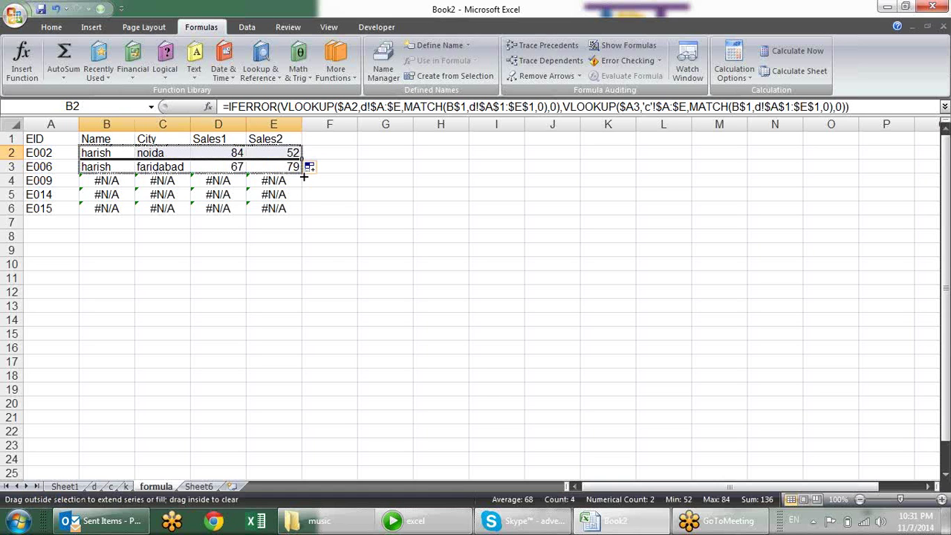
pyautogui.click(107, 165)
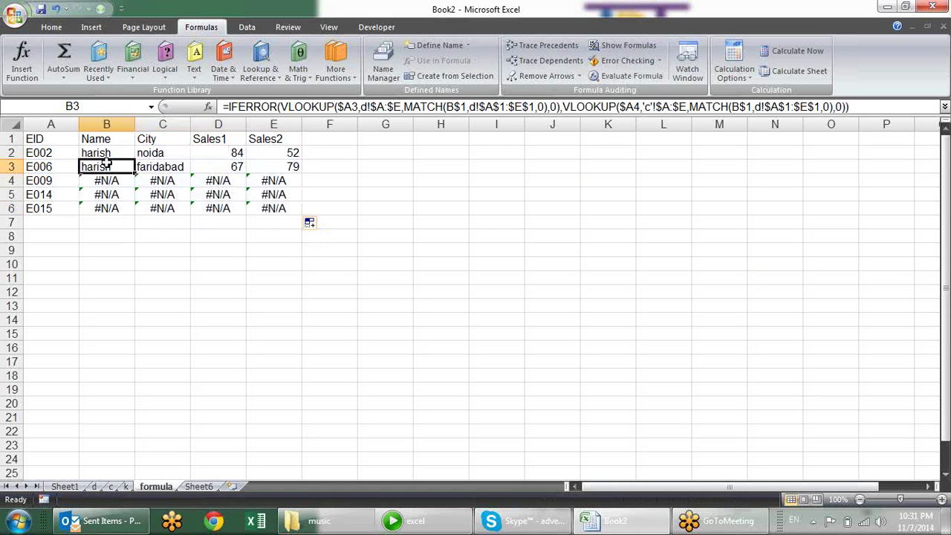
pyautogui.click(111, 486)
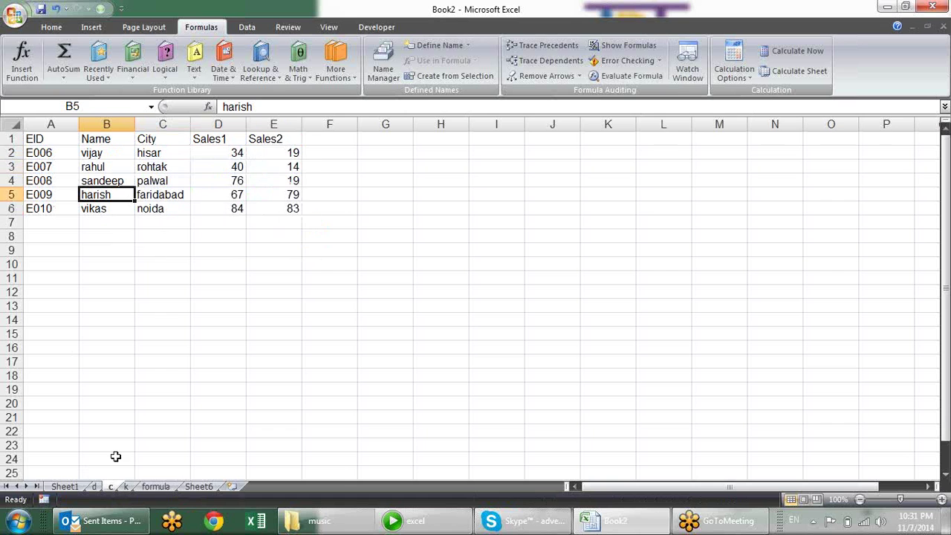
pyautogui.click(65, 153)
pyautogui.click(93, 153)
pyautogui.click(94, 486)
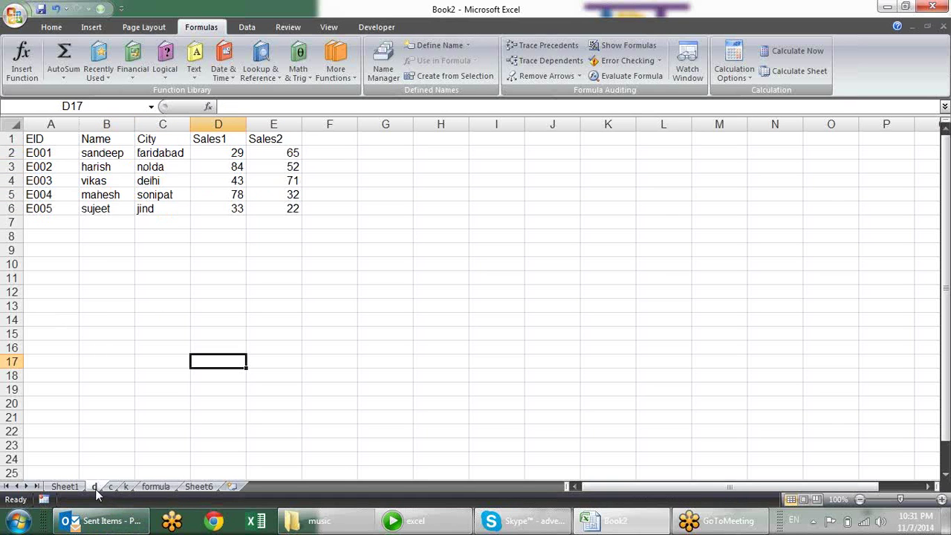
pyautogui.click(108, 162)
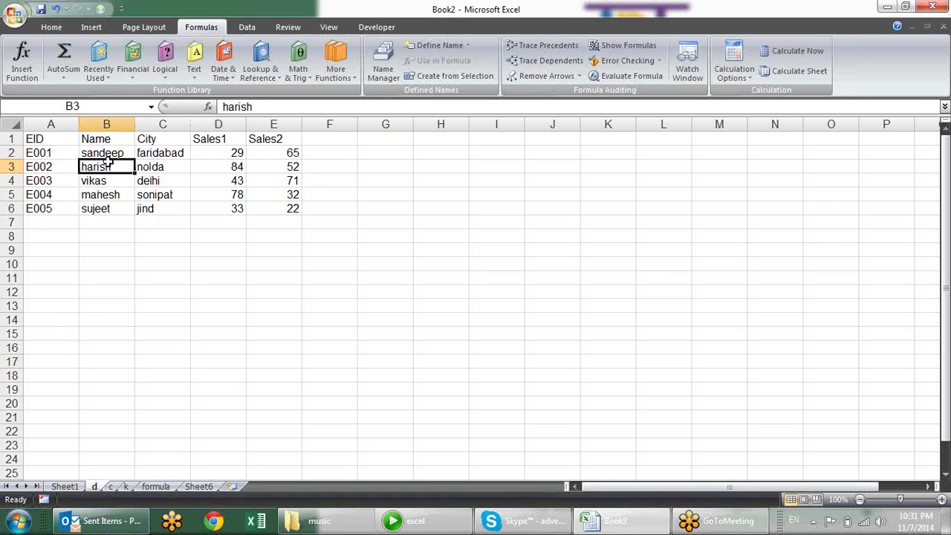
pyautogui.click(111, 487)
pyautogui.click(153, 486)
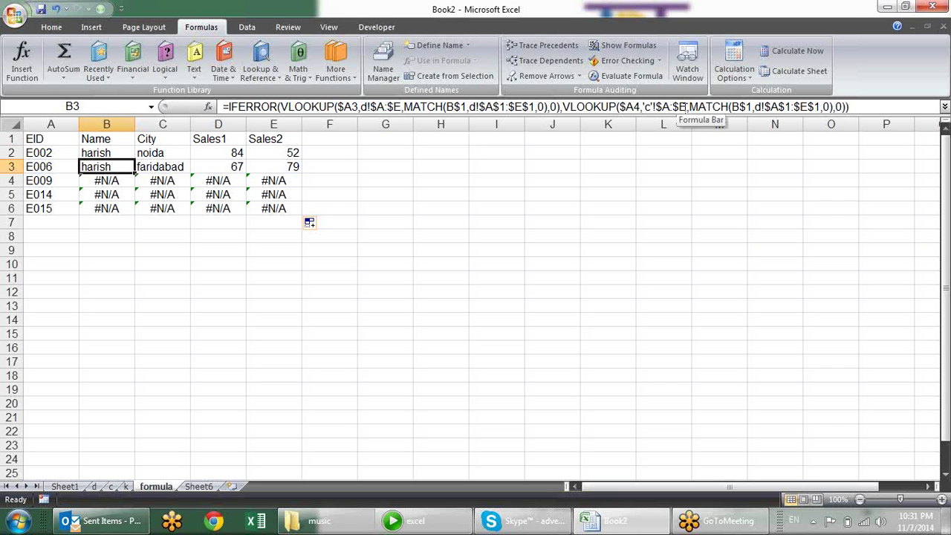
# Begin deleting the sheet c range in B3's formula, then discard the edit
pyautogui.click(685, 106)
pyautogui.press('BackSpace')
pyautogui.press('BackSpace')
pyautogui.press('BackSpace')
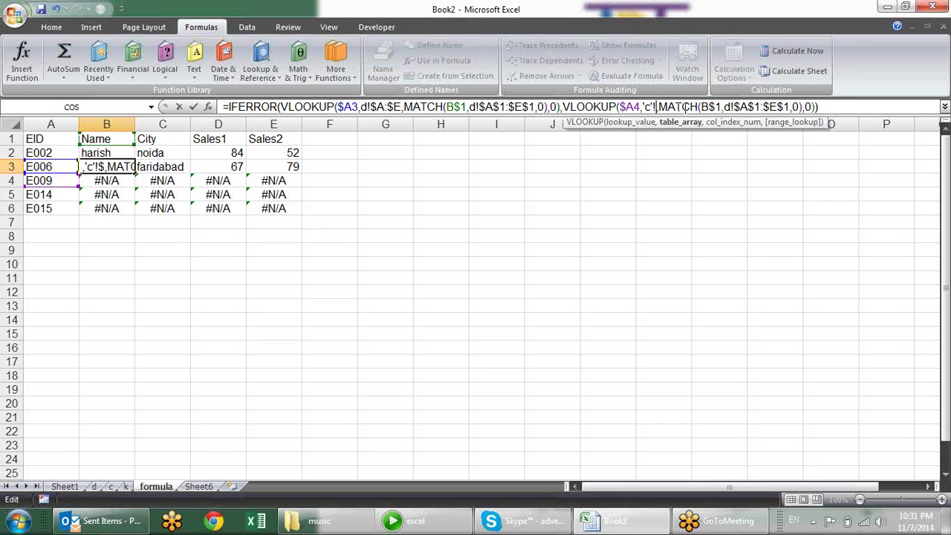
pyautogui.press('BackSpace')
pyautogui.press('BackSpace')
pyautogui.press('BackSpace')
pyautogui.press('BackSpace')
pyautogui.press('BackSpace')
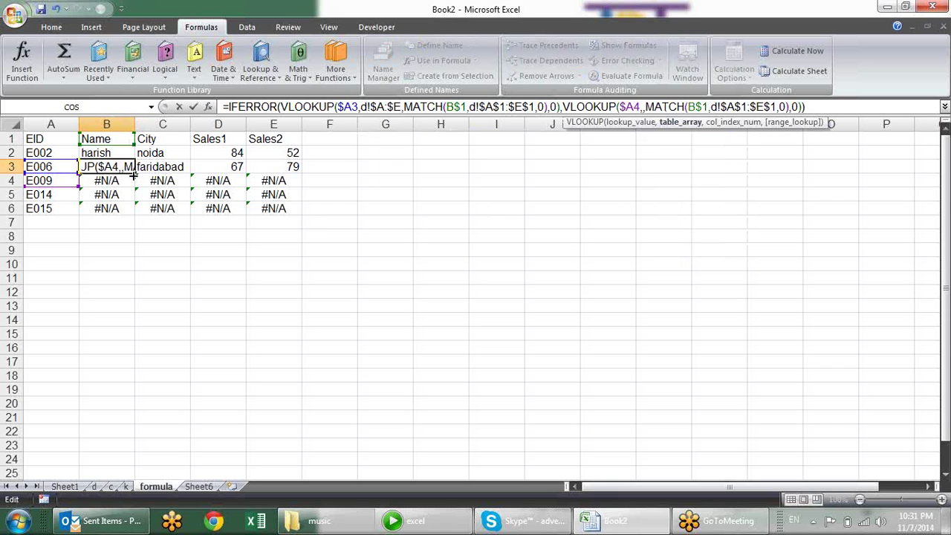
pyautogui.press('Escape')
pyautogui.click(126, 152)
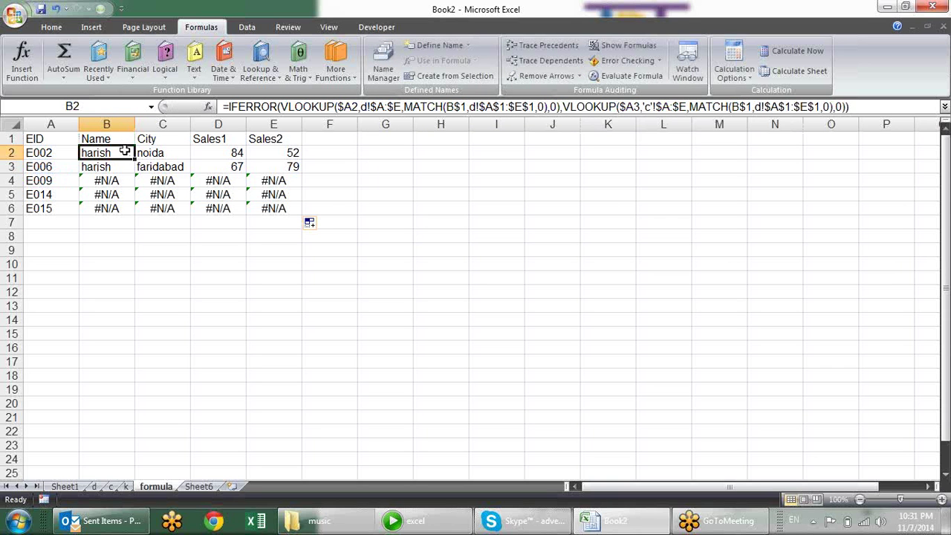
# Reset B2's fallback range to 'c'!$A:$E and fill the formula through E6
pyautogui.click(681, 106)
pyautogui.moveTo(687, 106); pyautogui.dragTo(644, 107)
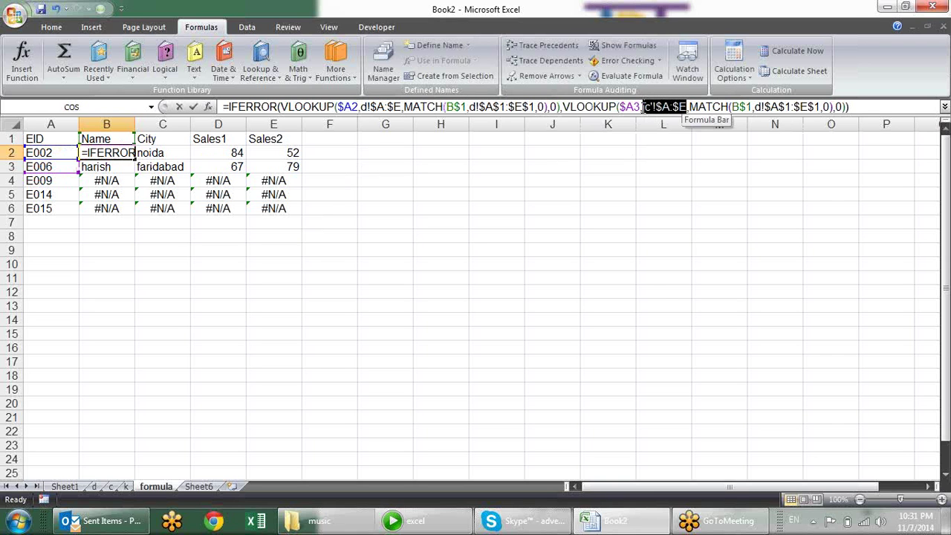
pyautogui.press('BackSpace')
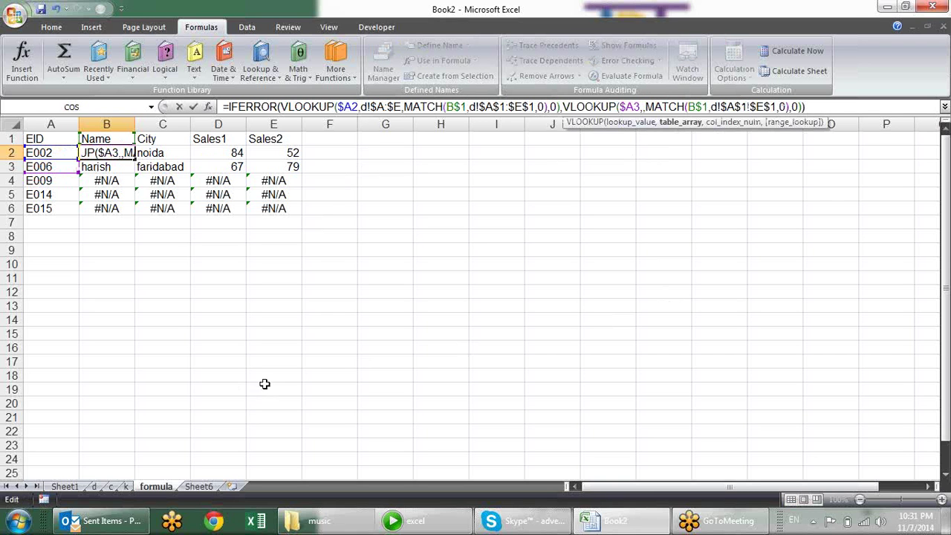
pyautogui.click(110, 487)
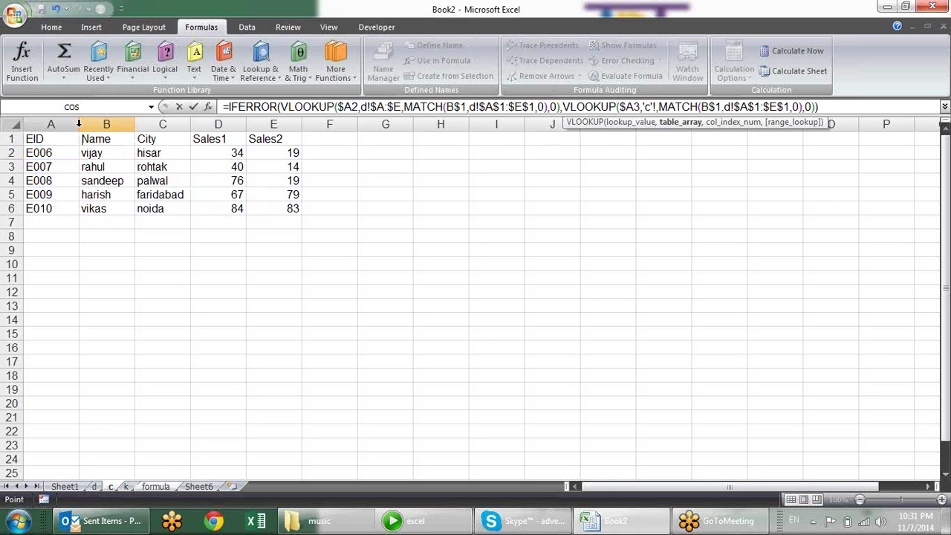
pyautogui.moveTo(51, 124); pyautogui.dragTo(273, 124)
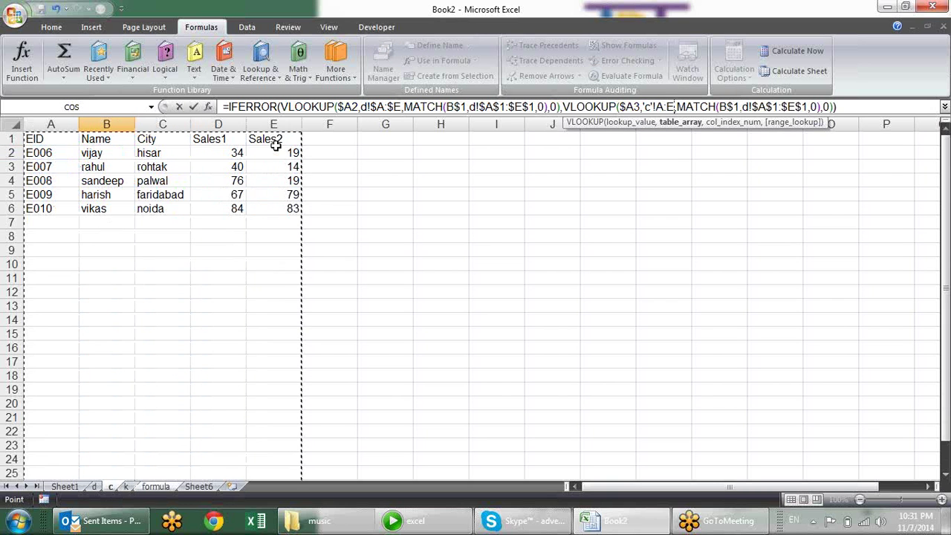
pyautogui.press('F4')
pyautogui.press('Return')
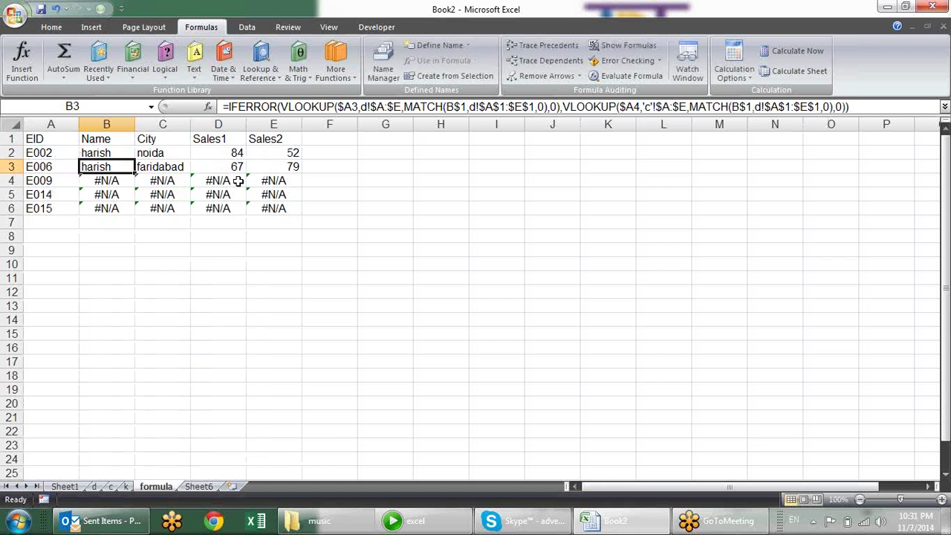
pyautogui.click(117, 152)
pyautogui.moveTo(135, 159)
pyautogui.mouseDown()
pyautogui.moveTo(299, 154)
pyautogui.moveTo(299, 214)
pyautogui.mouseUp()
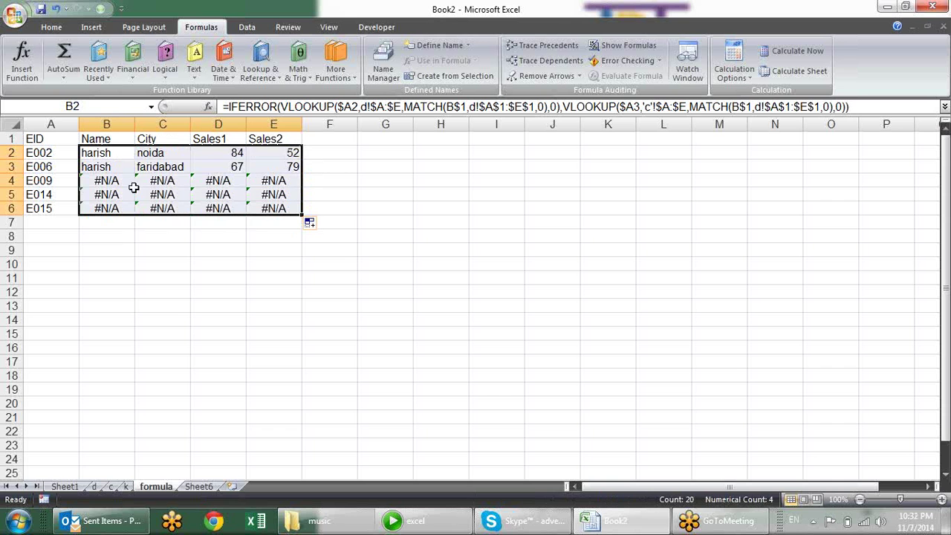
# Rewrite B3 as a VLOOKUP of A3 against sheet c columns A:E, column 2, returning vijay
pyautogui.click(122, 168)
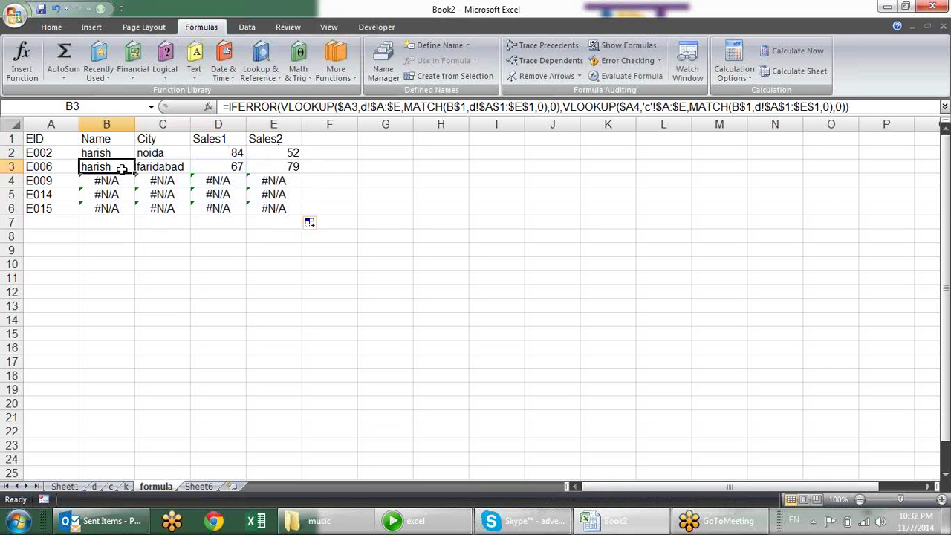
pyautogui.write('=vlo')
pyautogui.press('Tab')
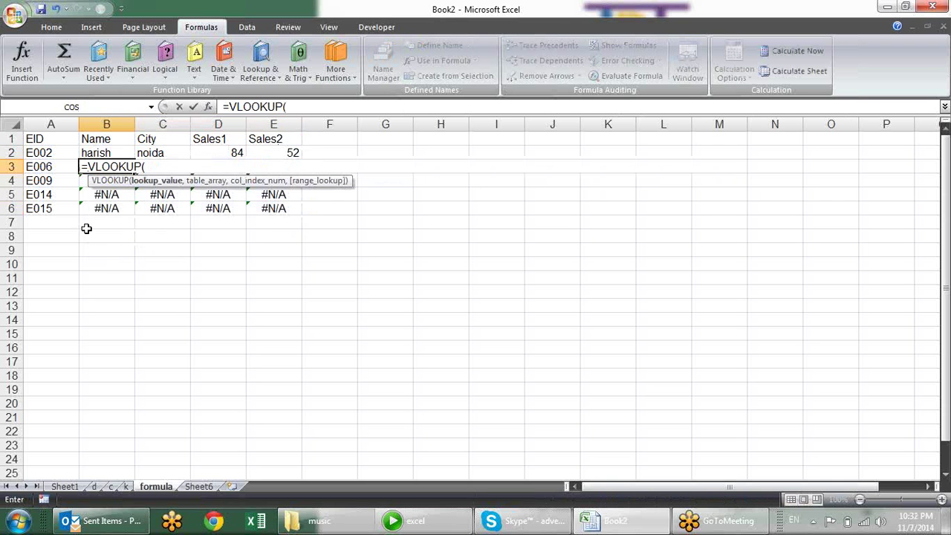
pyautogui.click(64, 168)
pyautogui.write(',')
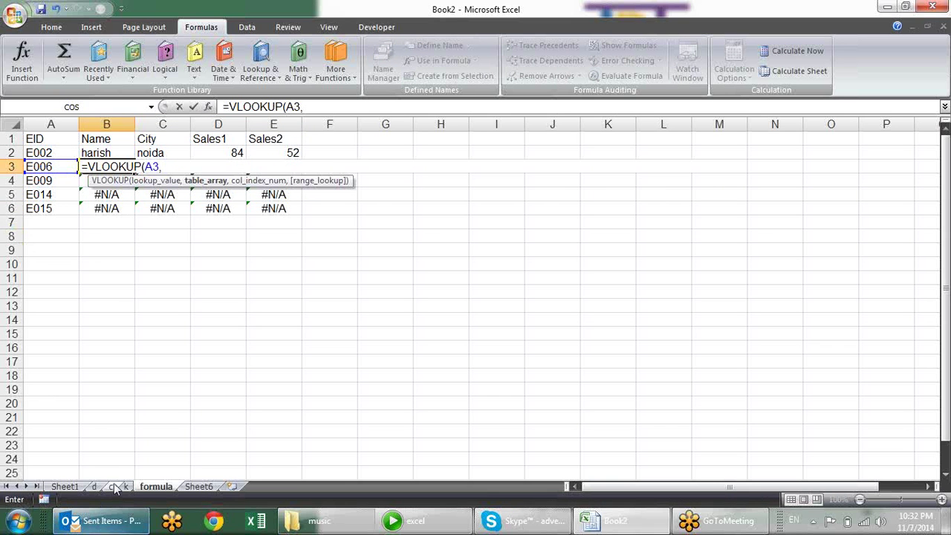
pyautogui.click(110, 485)
pyautogui.moveTo(59, 127); pyautogui.dragTo(277, 127)
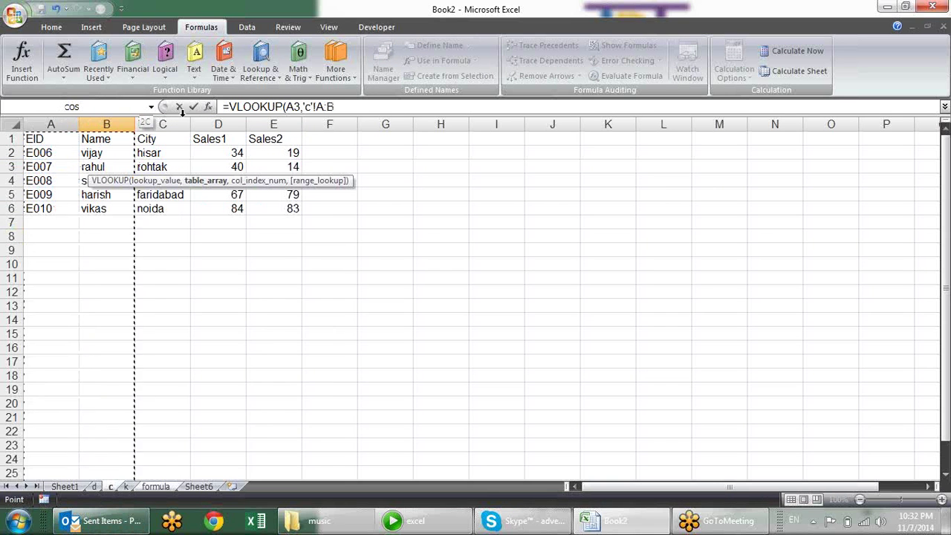
pyautogui.write(',2')
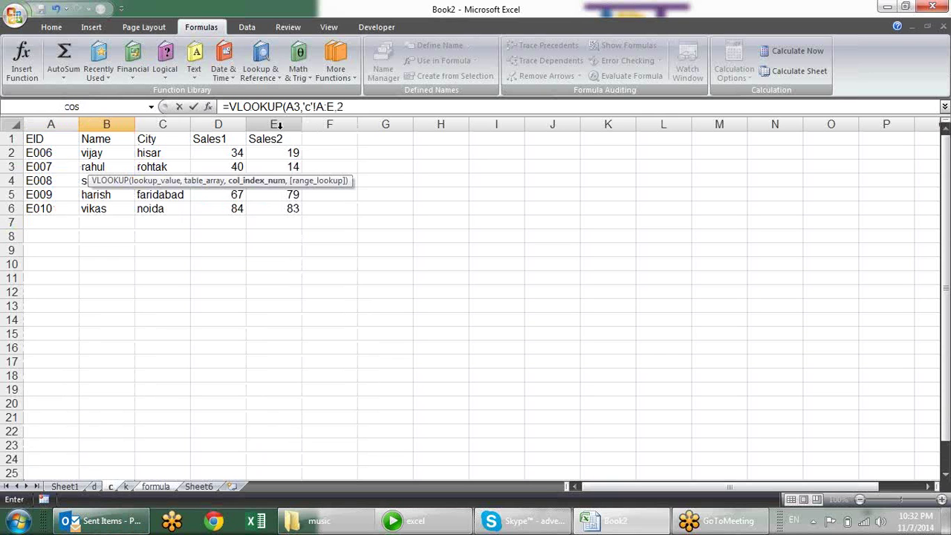
pyautogui.write(',0')
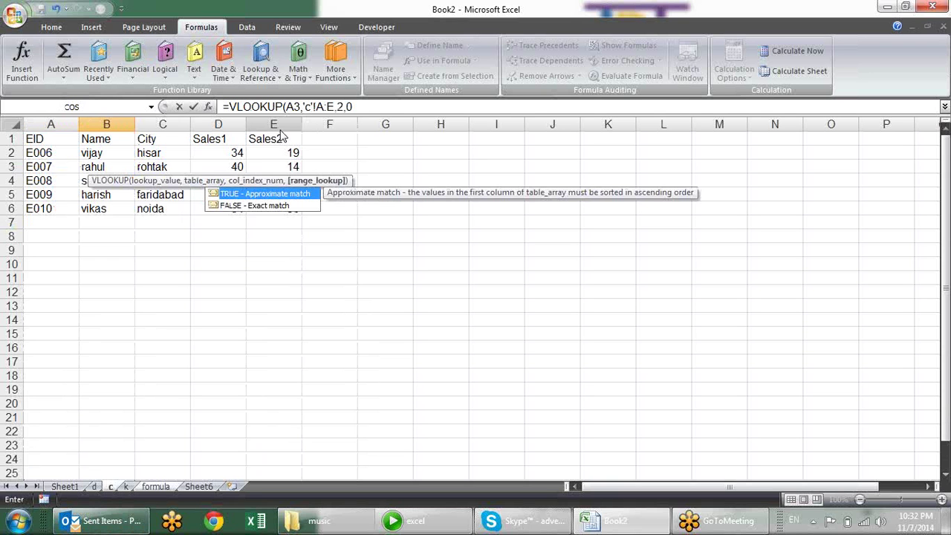
pyautogui.press('Escape')
pyautogui.press('Escape')
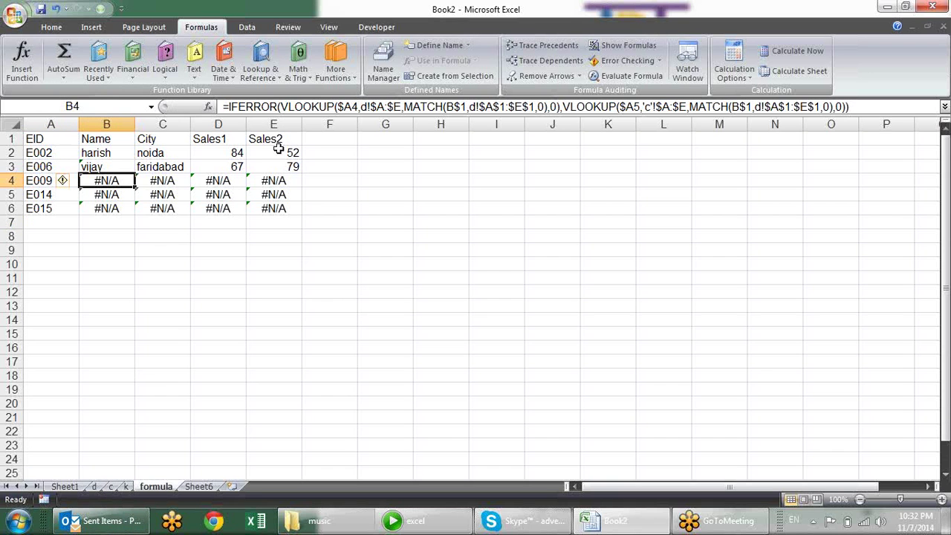
# Replace B3's column number 2 with a MATCH on the header B$1
pyautogui.click(117, 167)
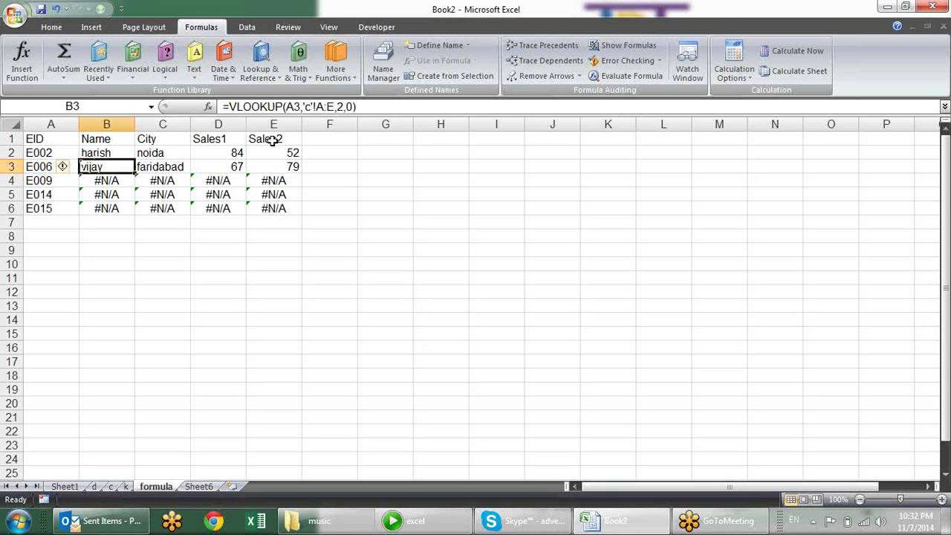
pyautogui.click(339, 106)
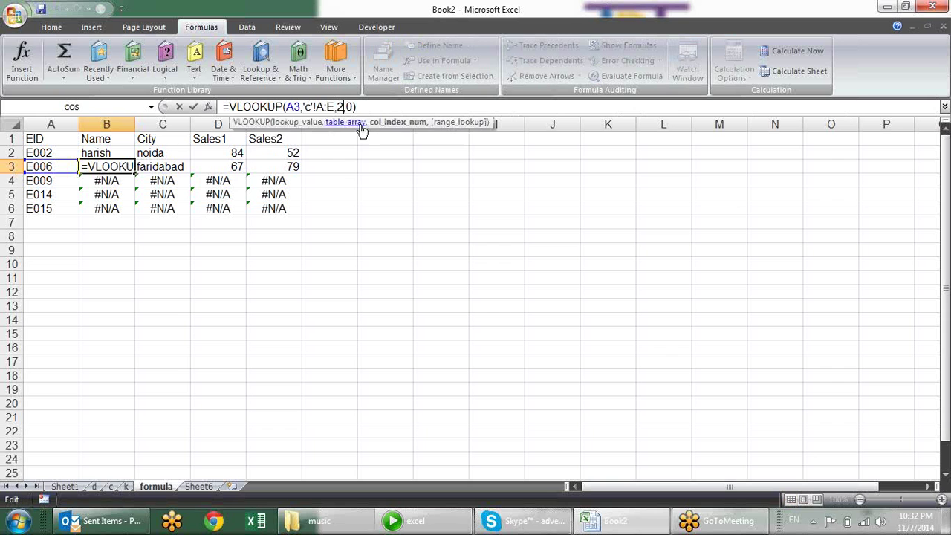
pyautogui.press('BackSpace')
pyautogui.write('ma')
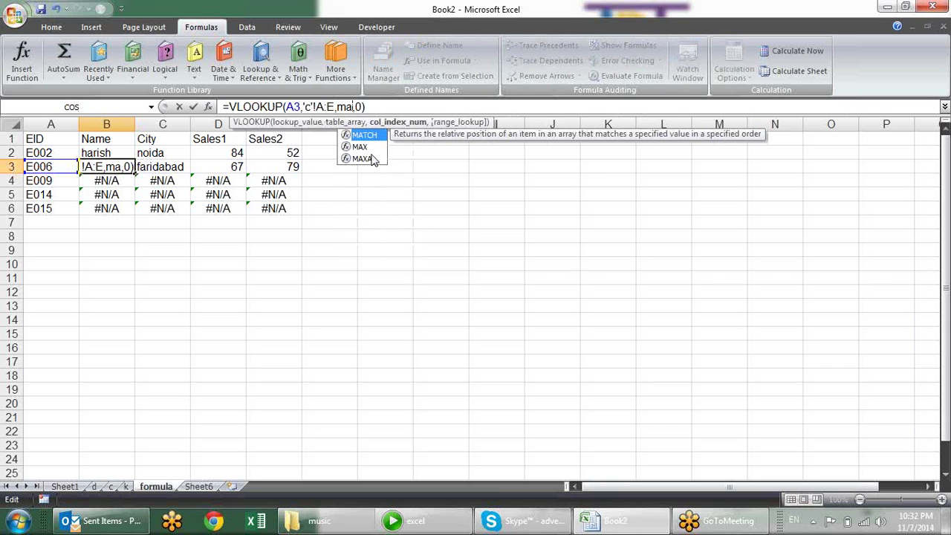
pyautogui.press('Tab')
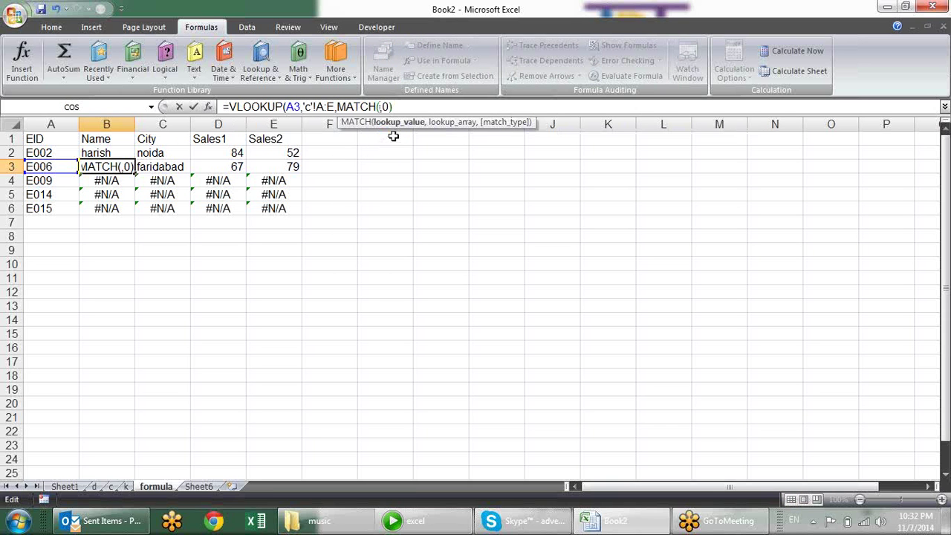
pyautogui.click(127, 138)
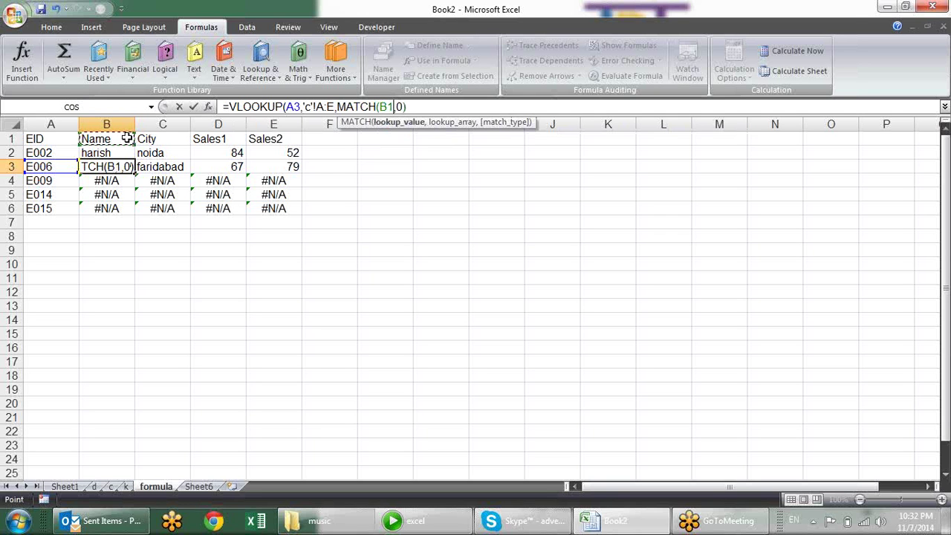
pyautogui.press('F4')
pyautogui.press('F4')
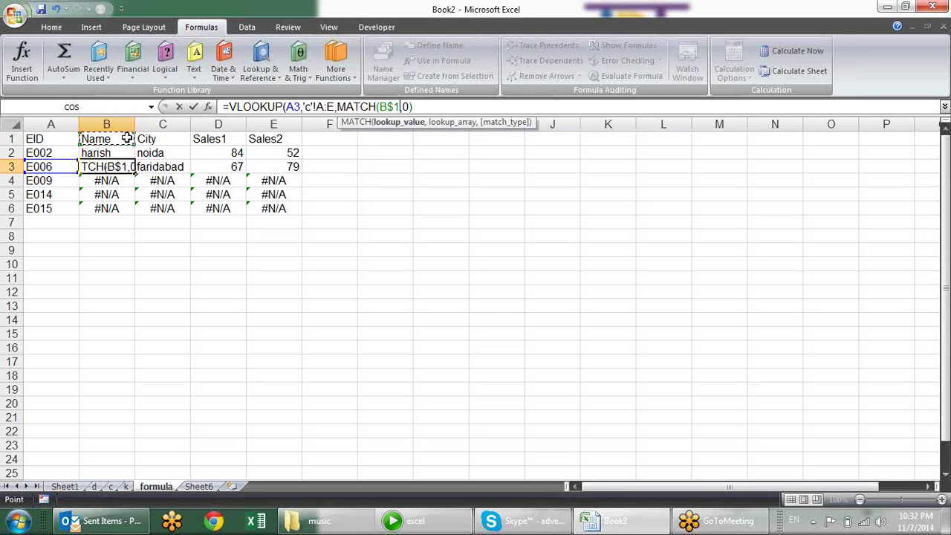
# Match against sheet d's header row $A$1:$E$1 with match type 0
pyautogui.write(',')
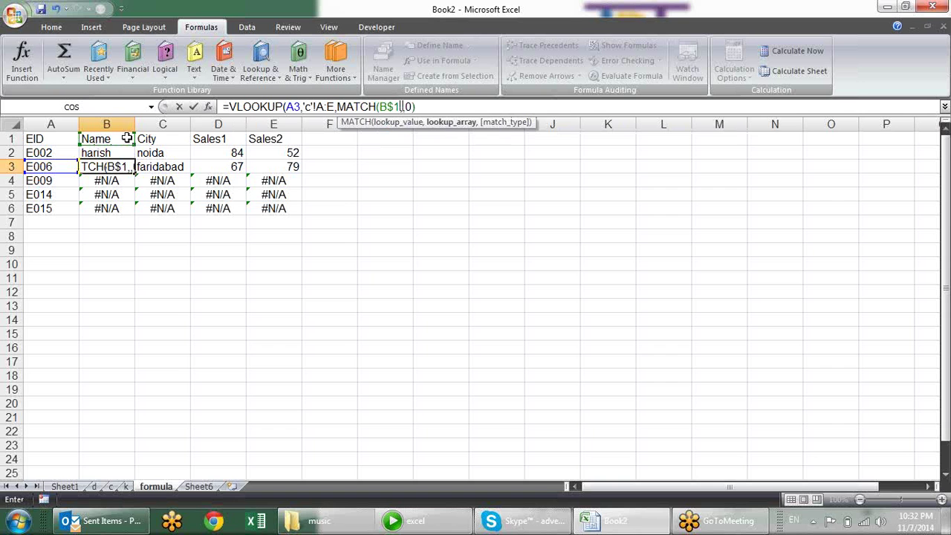
pyautogui.click(94, 485)
pyautogui.moveTo(54, 139)
pyautogui.mouseDown()
pyautogui.moveTo(205, 151)
pyautogui.moveTo(261, 139)
pyautogui.mouseUp()
pyautogui.press('F4')
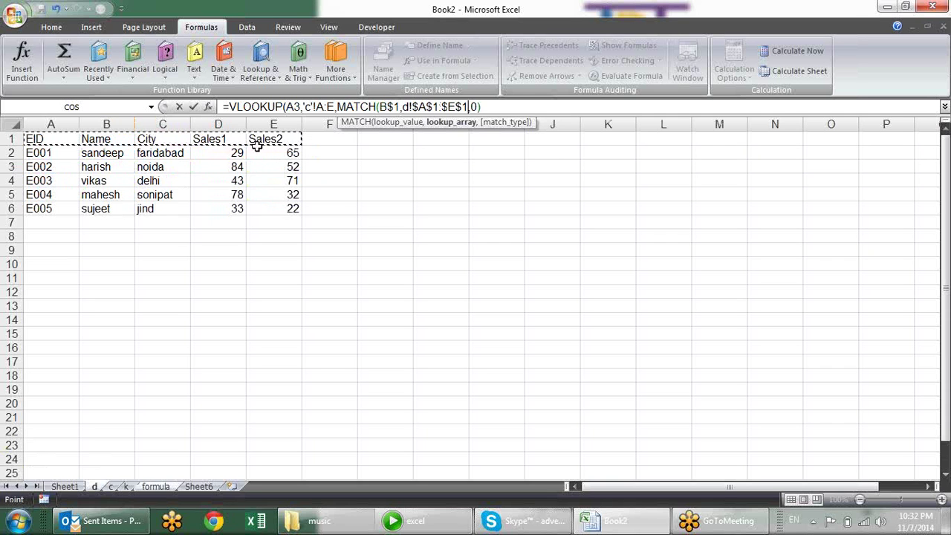
pyautogui.press('Right')
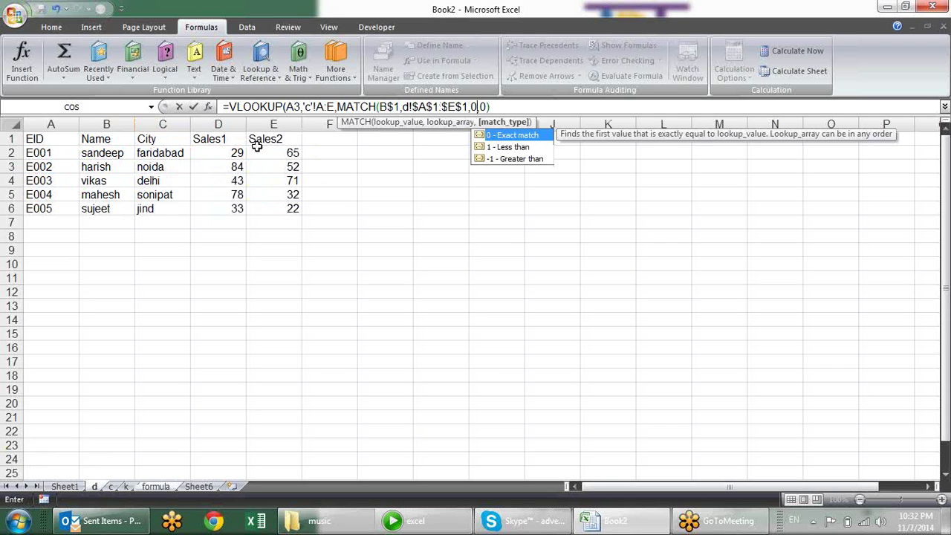
pyautogui.write('0)')
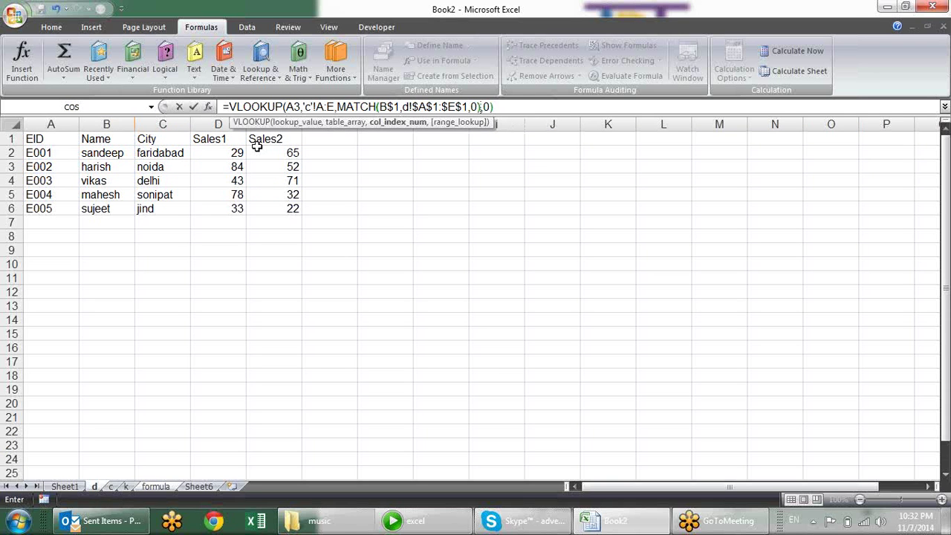
pyautogui.press('Return')
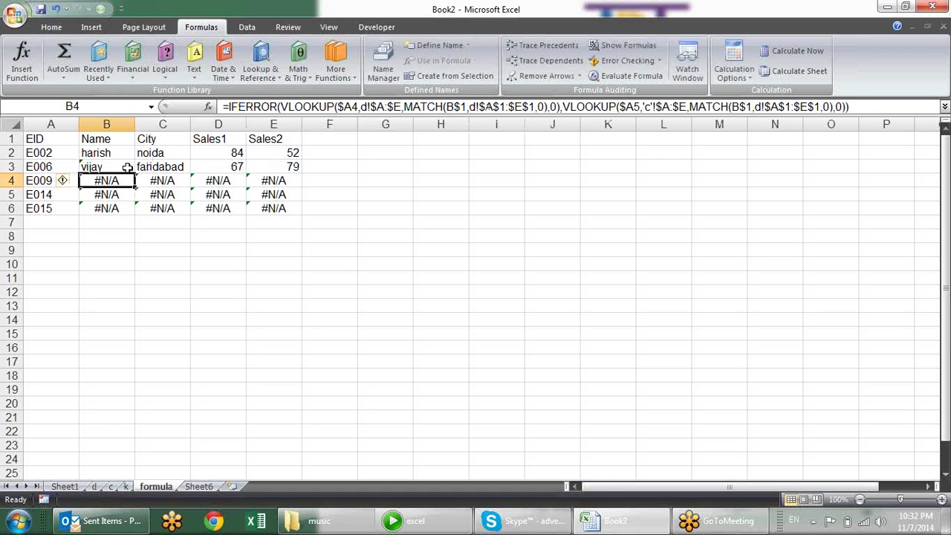
# Try changing B3's A3 reference and range, then cancel the edit
pyautogui.click(126, 167)
pyautogui.click(289, 107)
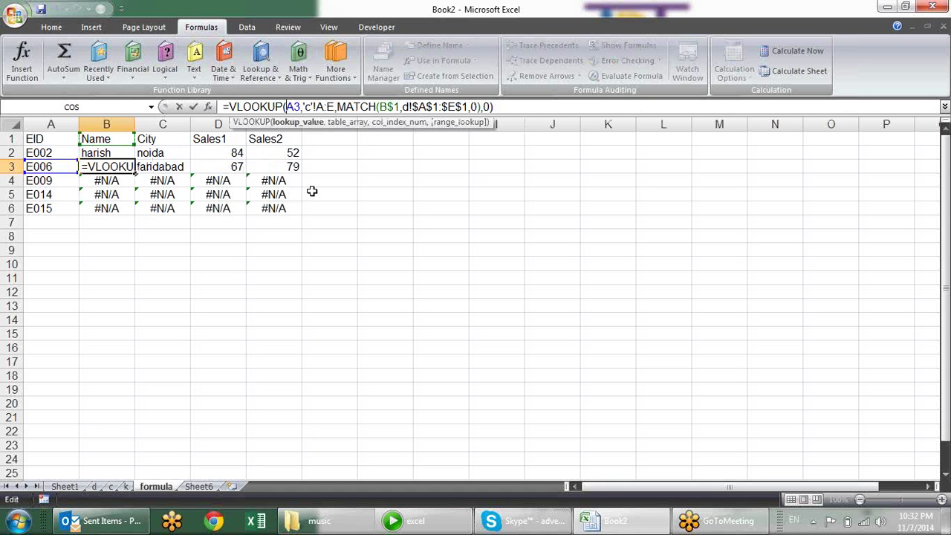
pyautogui.write('$')
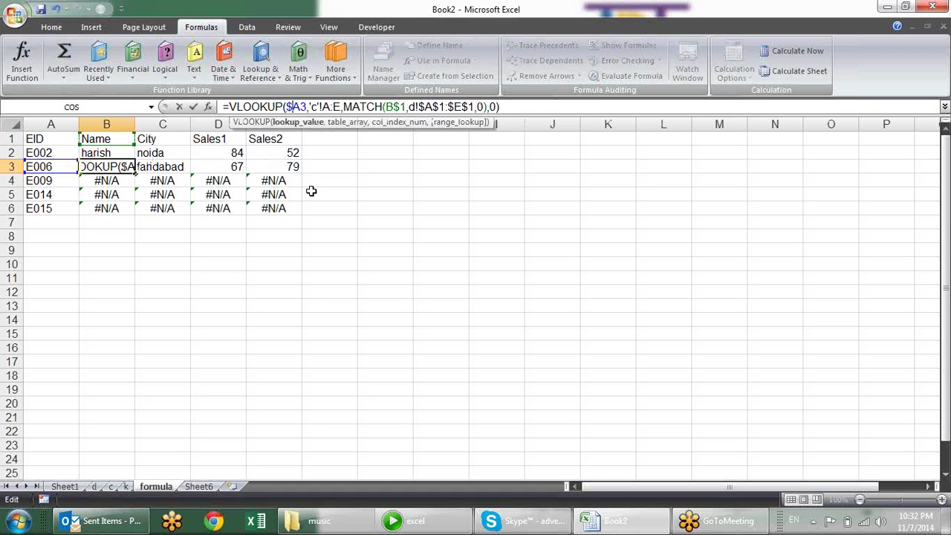
pyautogui.moveTo(322, 106); pyautogui.dragTo(340, 106)
pyautogui.write('4')
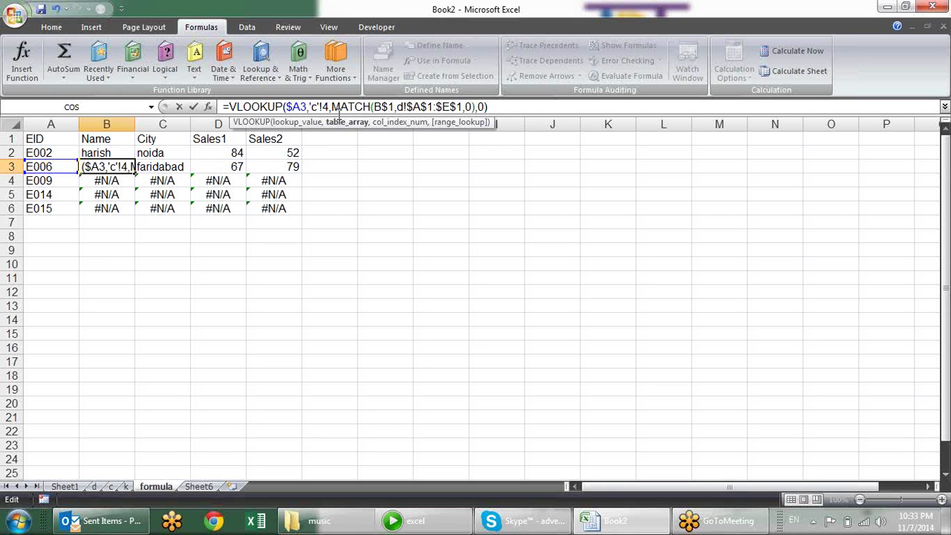
pyautogui.press('Escape')
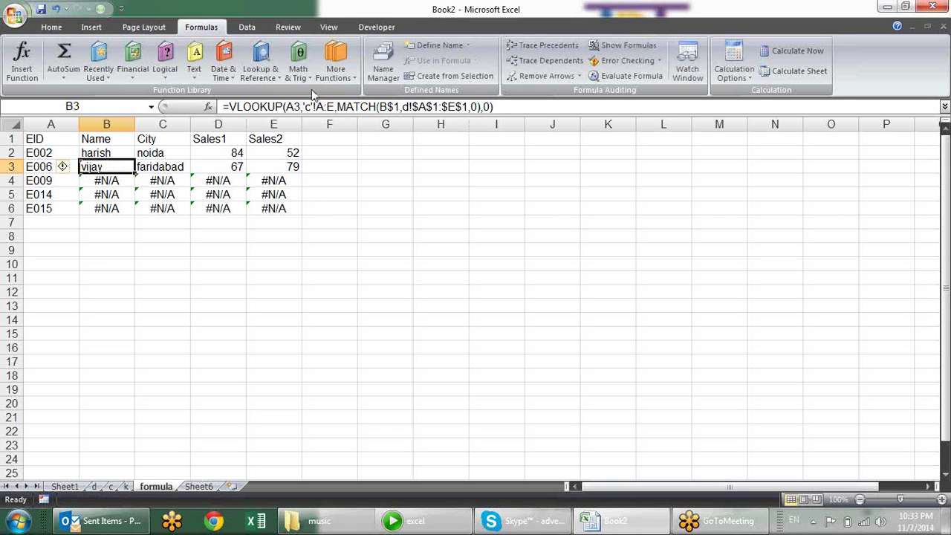
# Anchor B3's lookup to $A3 and the absolute 'c'!$A:$E range
pyautogui.click(292, 107)
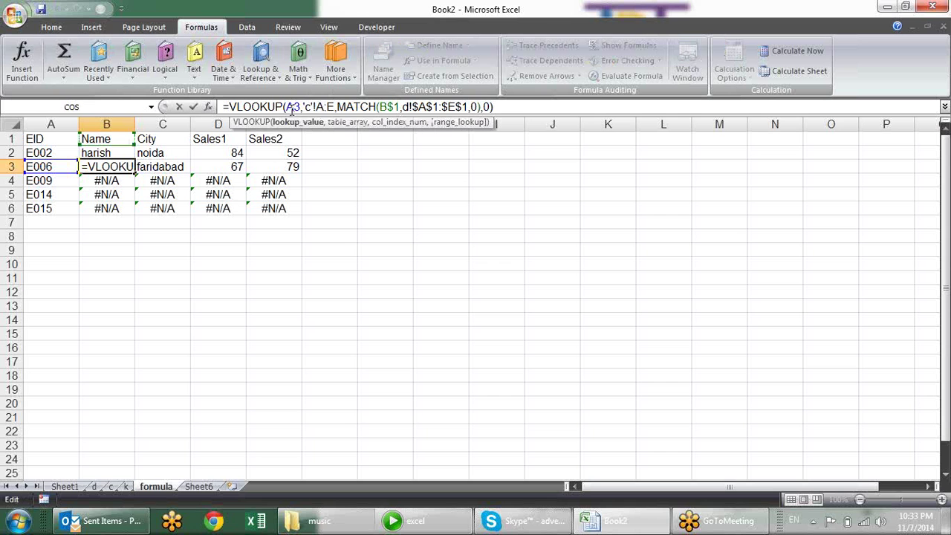
pyautogui.press('F4')
pyautogui.press('F4')
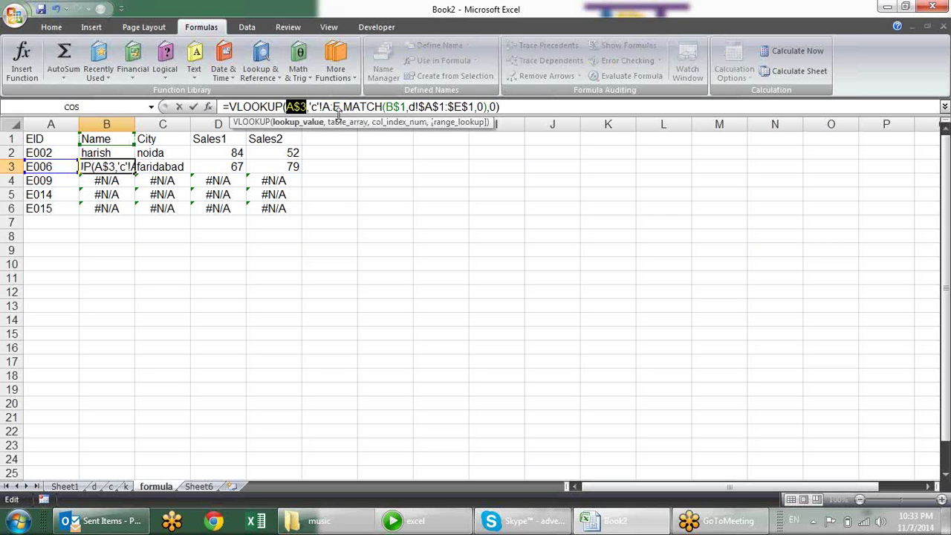
pyautogui.press('F4')
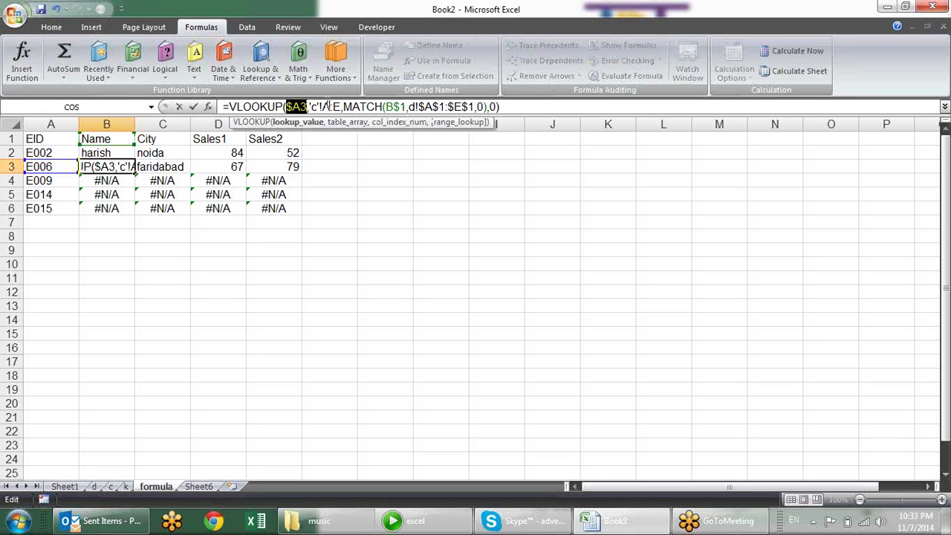
pyautogui.click(331, 106)
pyautogui.press('Delete')
pyautogui.write('A')
pyautogui.press('F4')
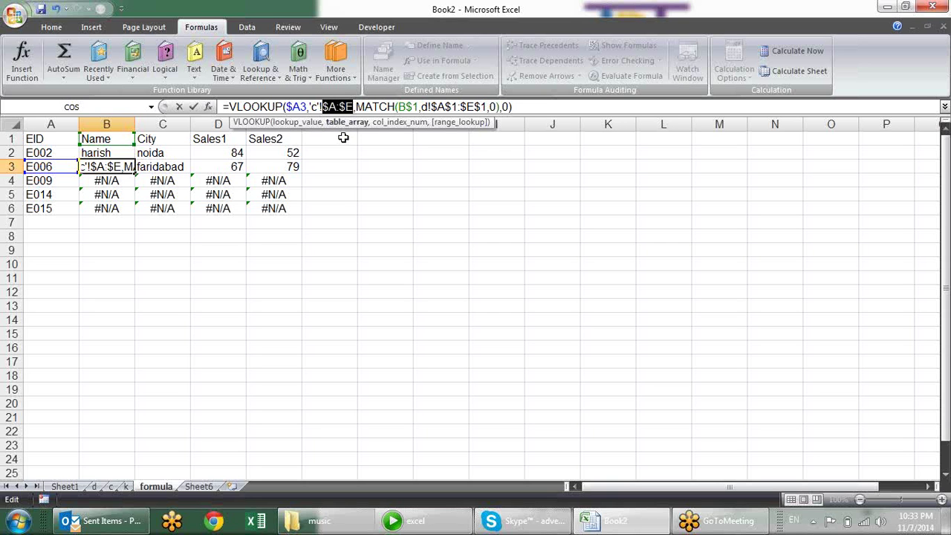
pyautogui.press('Return')
# Fill B3's formula across to E3 and check B3 and C3 (hisar, 34, 19)
pyautogui.click(128, 168)
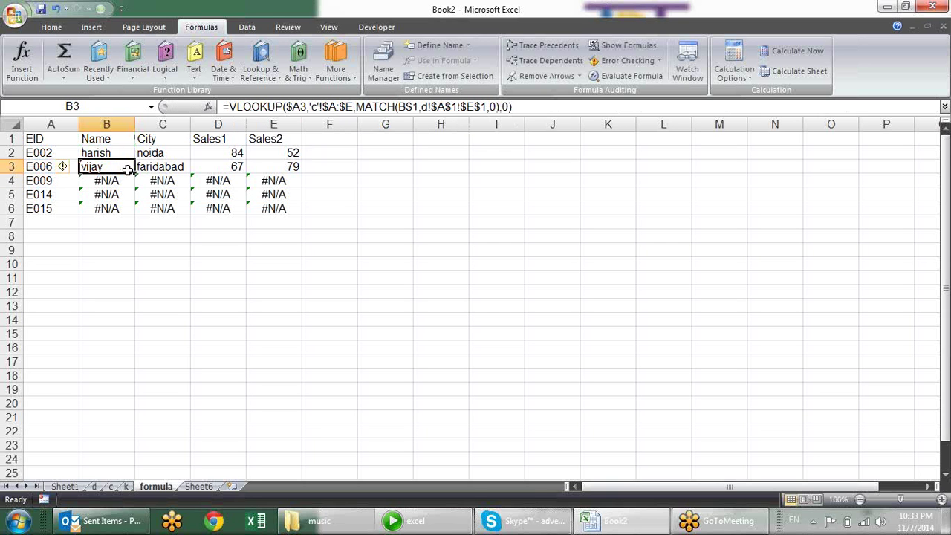
pyautogui.moveTo(128, 168); pyautogui.dragTo(295, 167)
pyautogui.click(320, 252)
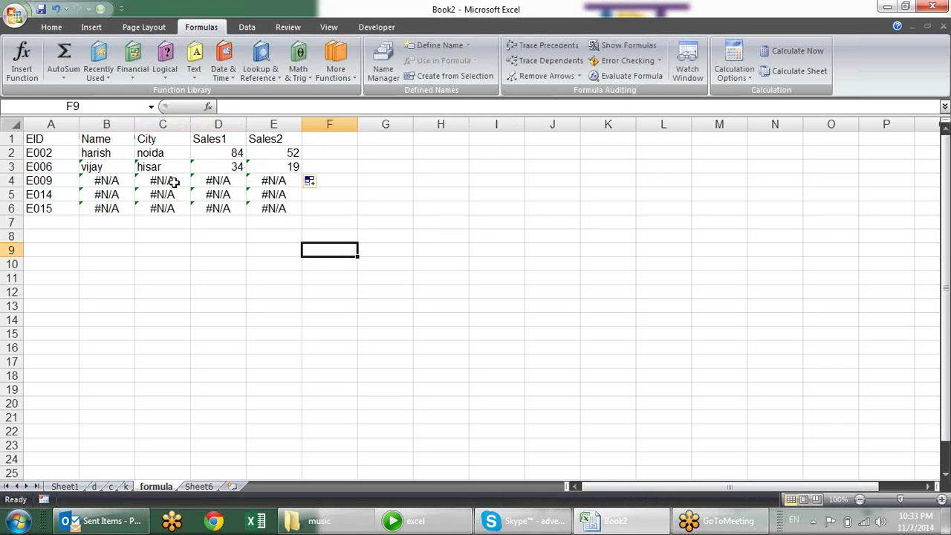
pyautogui.click(119, 163)
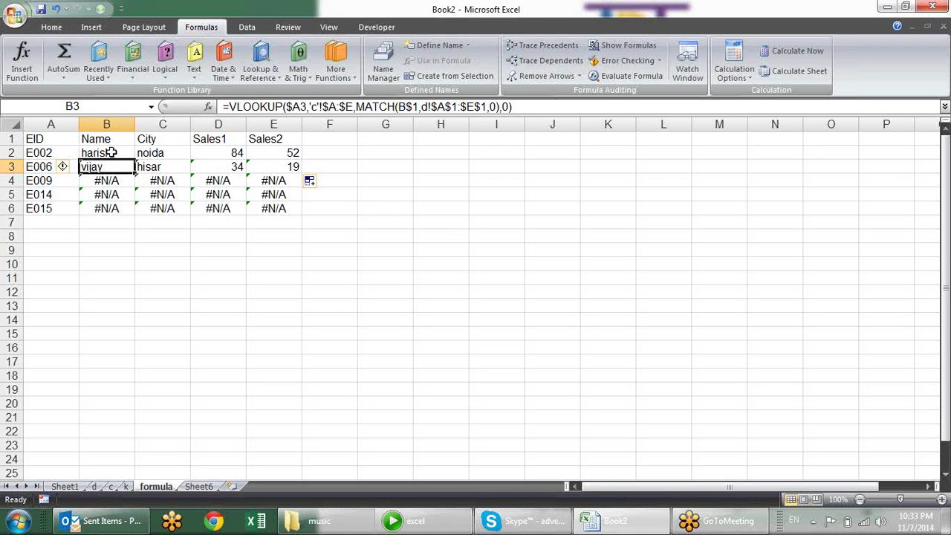
pyautogui.click(147, 162)
# Copy B2's IFERROR formula down to B6 and inspect the results in B3 and C3
pyautogui.click(125, 152)
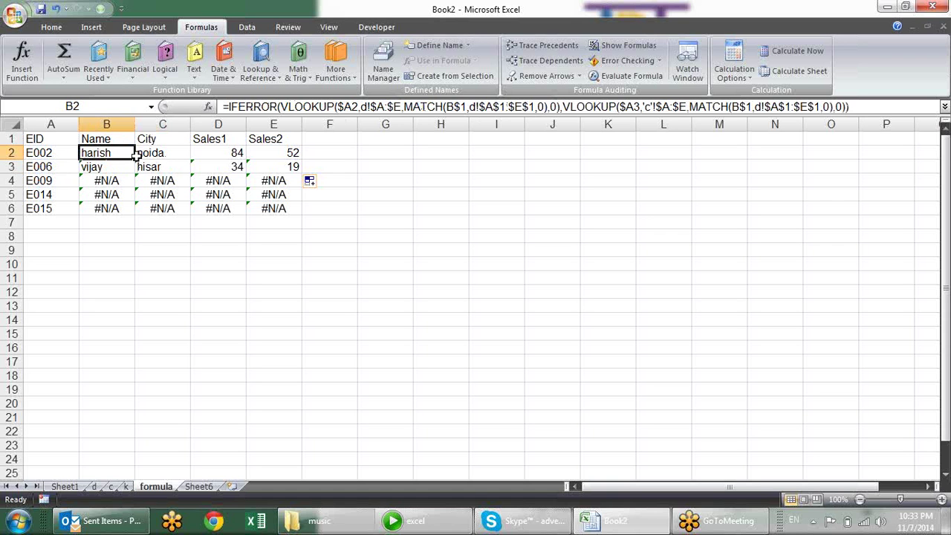
pyautogui.moveTo(135, 158); pyautogui.dragTo(137, 214)
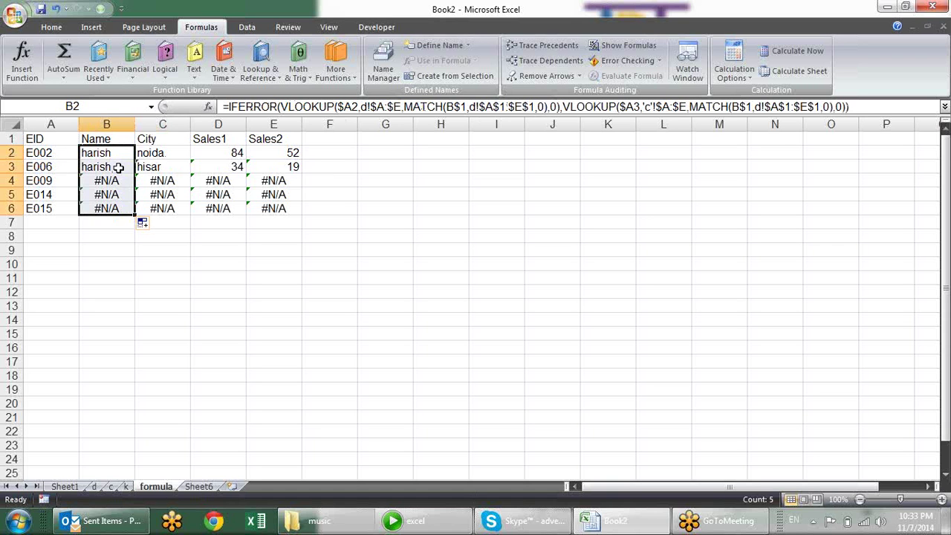
pyautogui.click(119, 166)
pyautogui.click(156, 163)
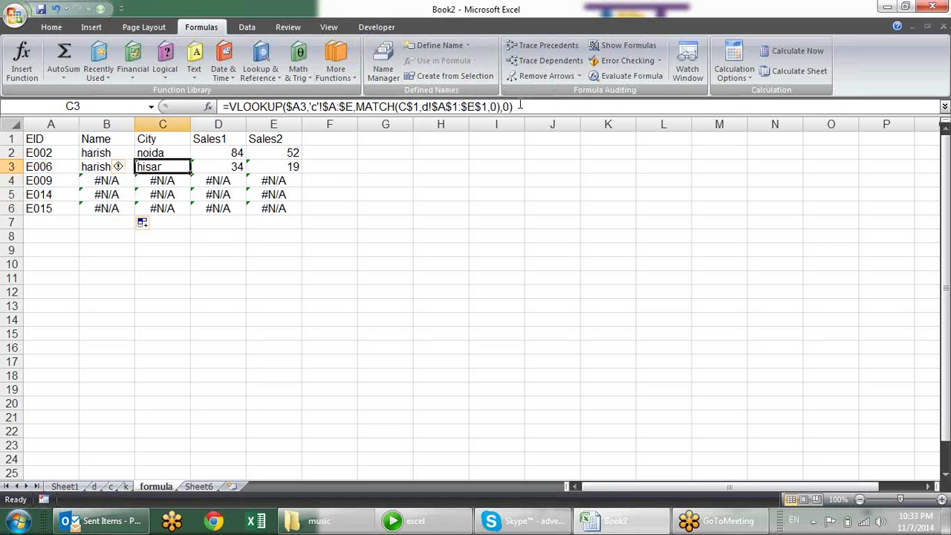
pyautogui.moveTo(517, 106); pyautogui.dragTo(229, 107)
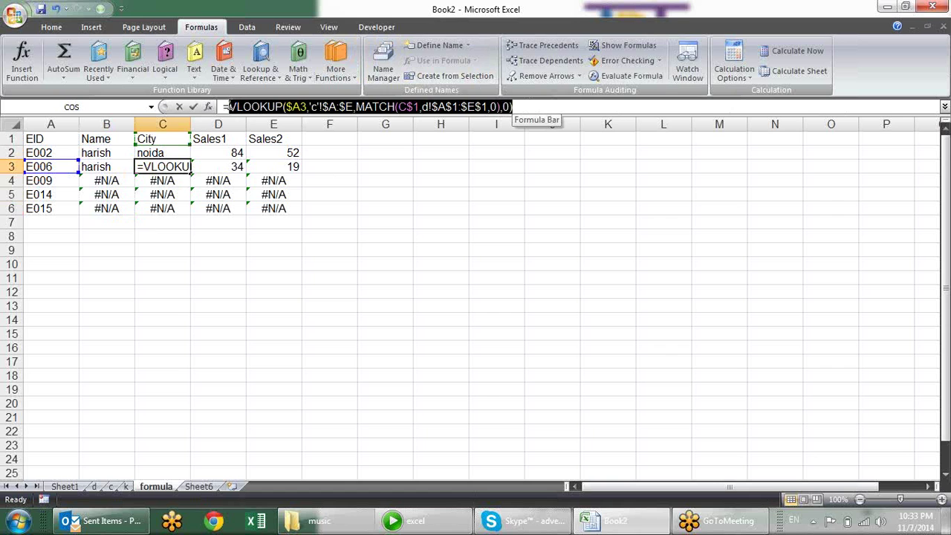
pyautogui.press('Escape')
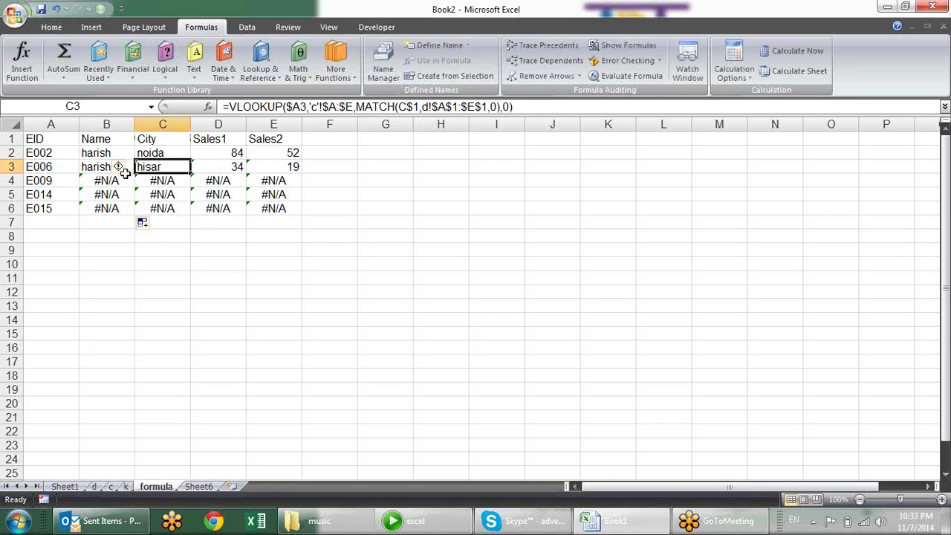
# Paste a VLOOKUP over B3's fallback lookup, then undo the change
pyautogui.click(107, 166)
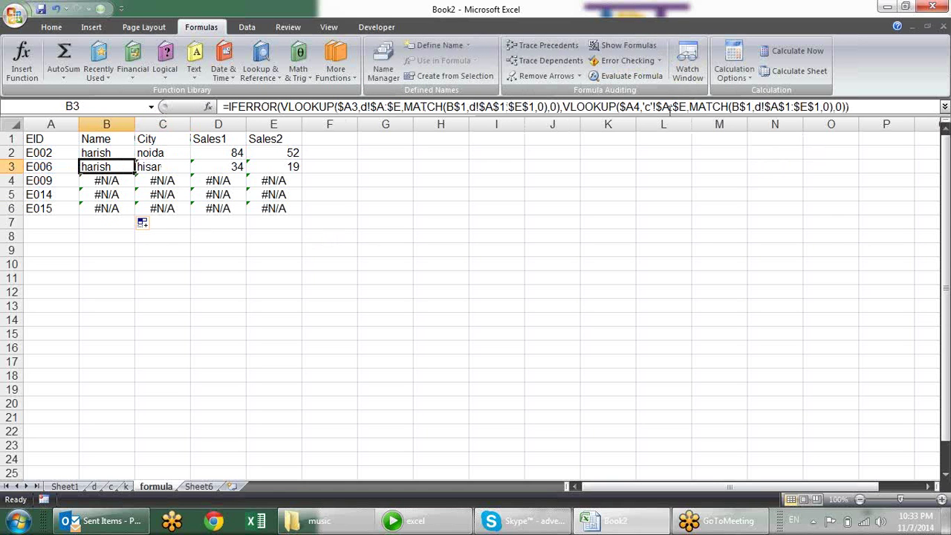
pyautogui.moveTo(562, 106); pyautogui.dragTo(843, 106)
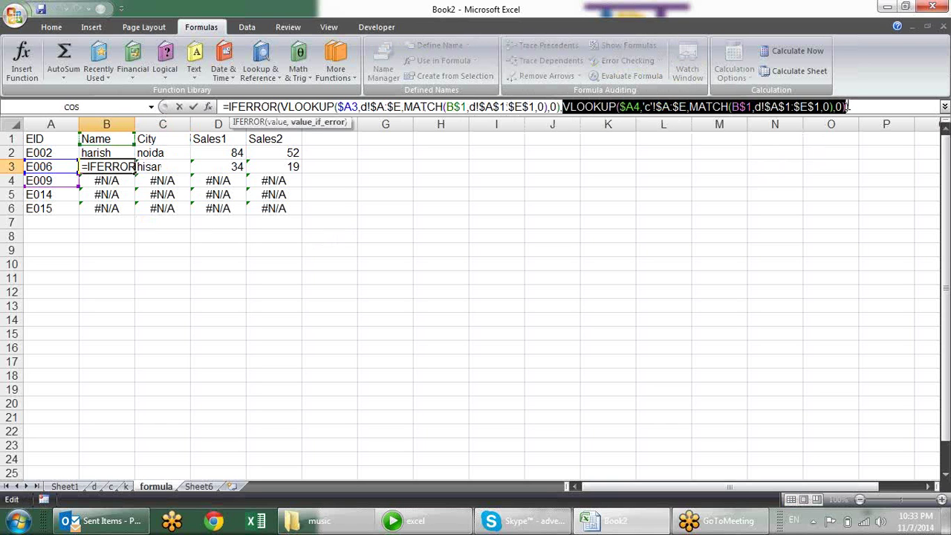
pyautogui.write("VLOOKUP($A3,'c'!$A:$E,MATCH(C$1,d!$A$1:$E$1,0),0)")
pyautogui.press('Return')
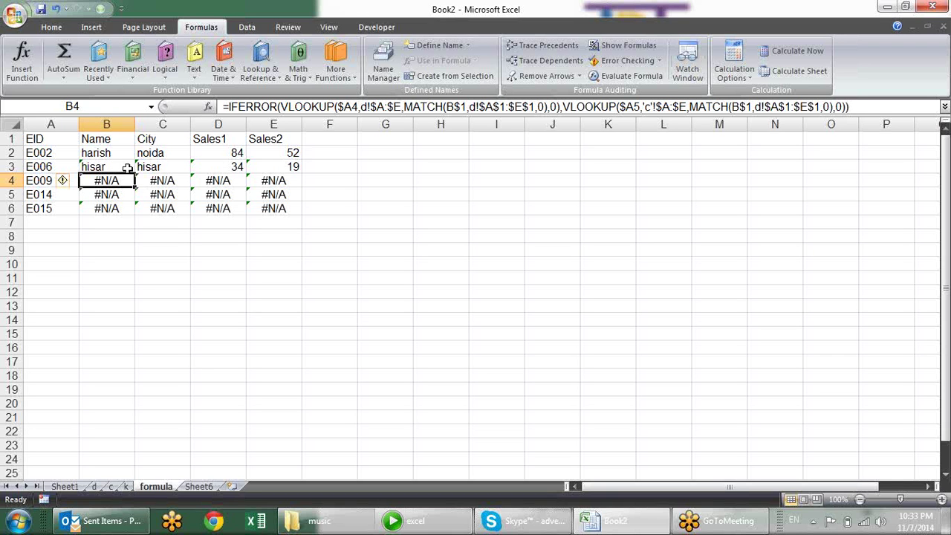
pyautogui.hotkey('ctrl', 'z')
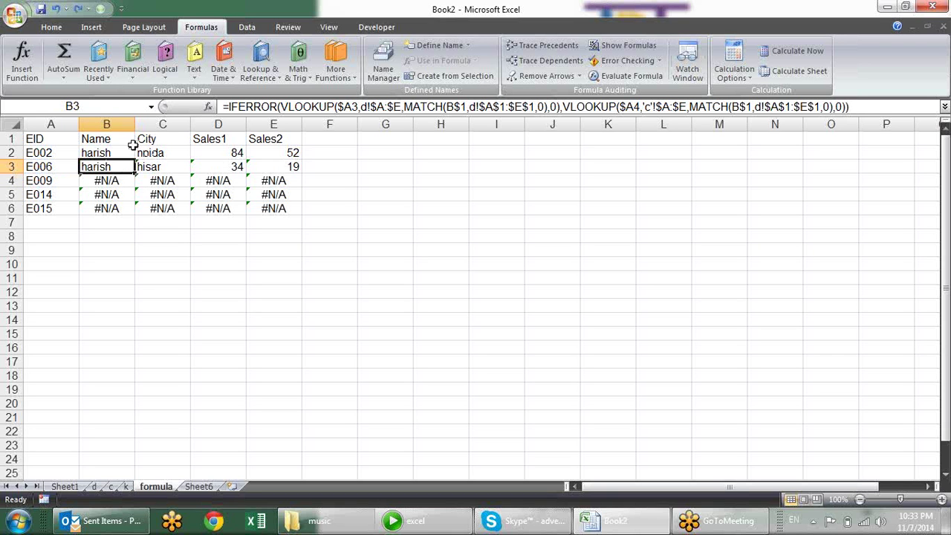
pyautogui.click(125, 151)
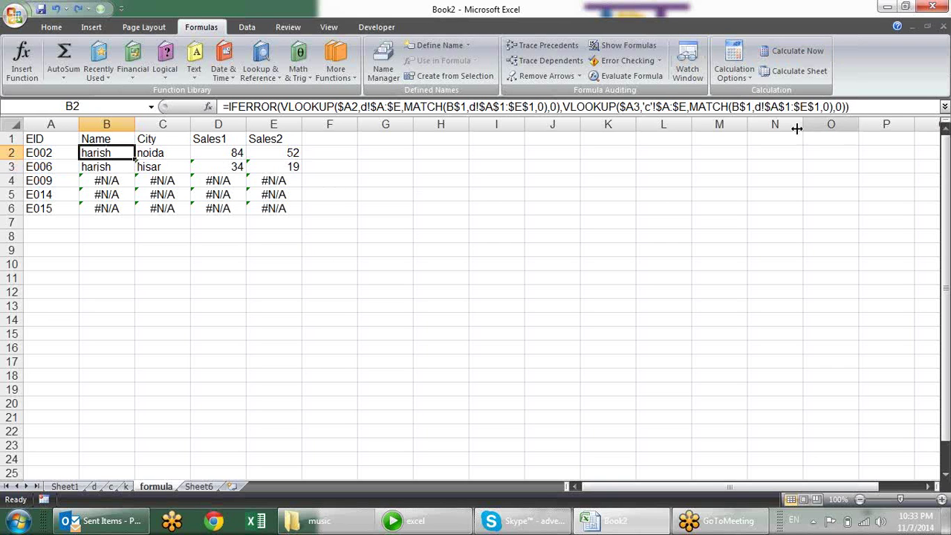
# Replace B2's fallback with a new VLOOKUP of $A2 against 'c'!$A:$E
pyautogui.moveTo(847, 106); pyautogui.dragTo(569, 107)
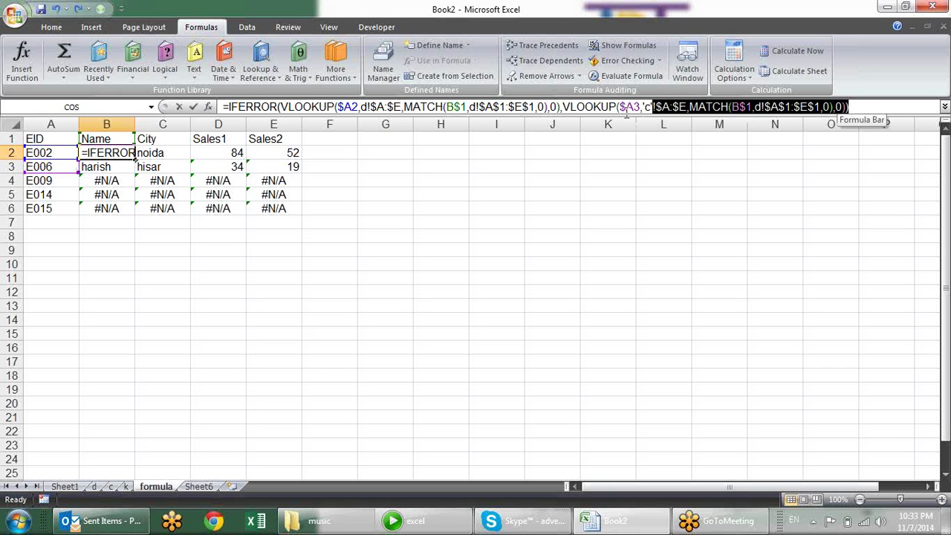
pyautogui.moveTo(847, 106); pyautogui.dragTo(563, 106)
pyautogui.press('Delete')
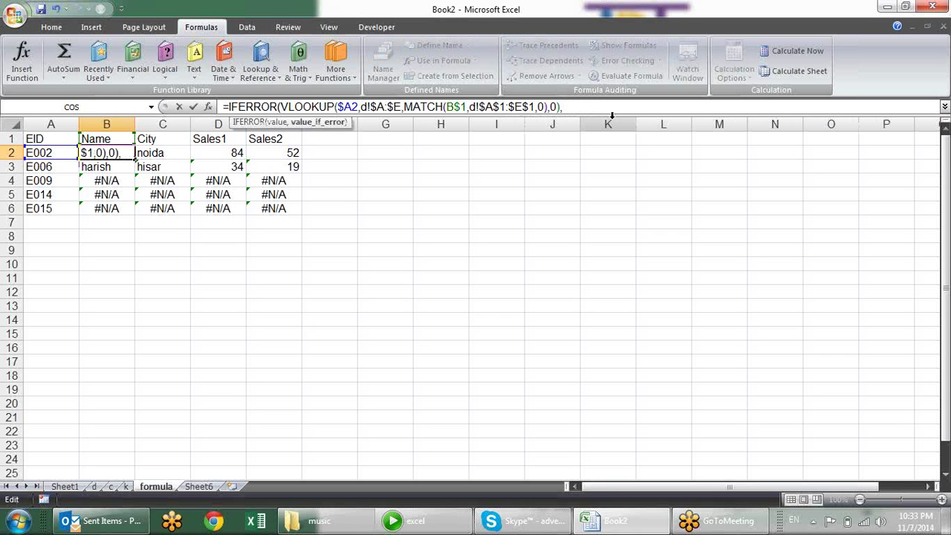
pyautogui.press('BackSpace')
pyautogui.write(',')
pyautogui.write('vl')
pyautogui.press('Tab')
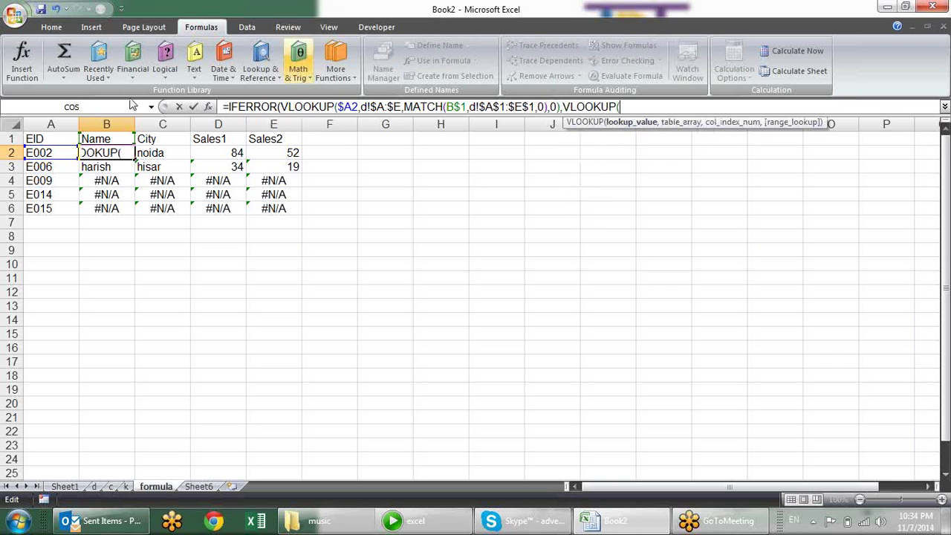
pyautogui.click(53, 155)
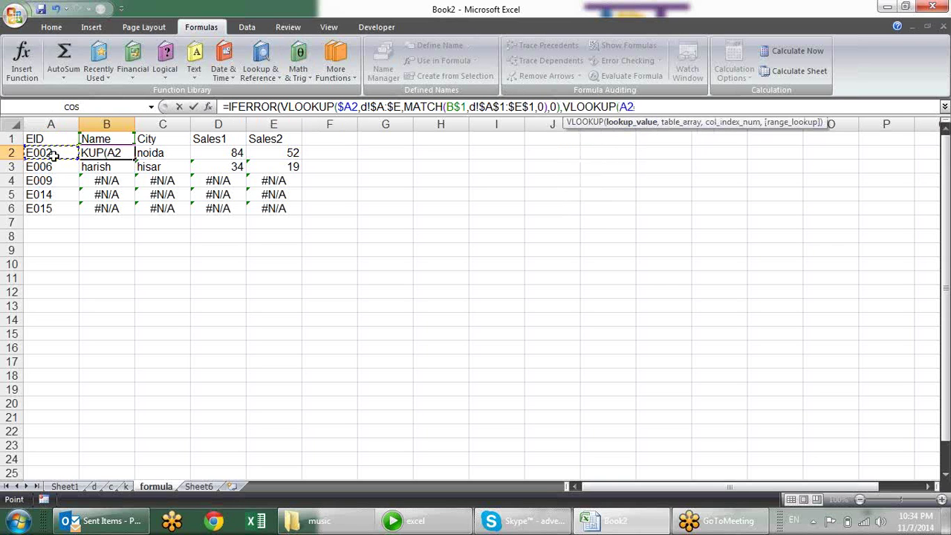
pyautogui.press('F4')
pyautogui.press('F4')
pyautogui.press('F4')
pyautogui.write('$A2,')
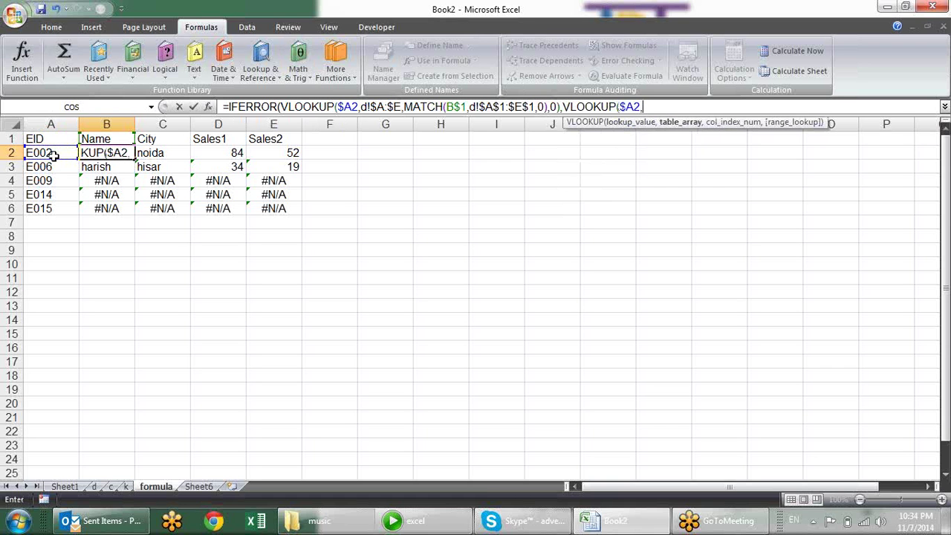
pyautogui.click(110, 486)
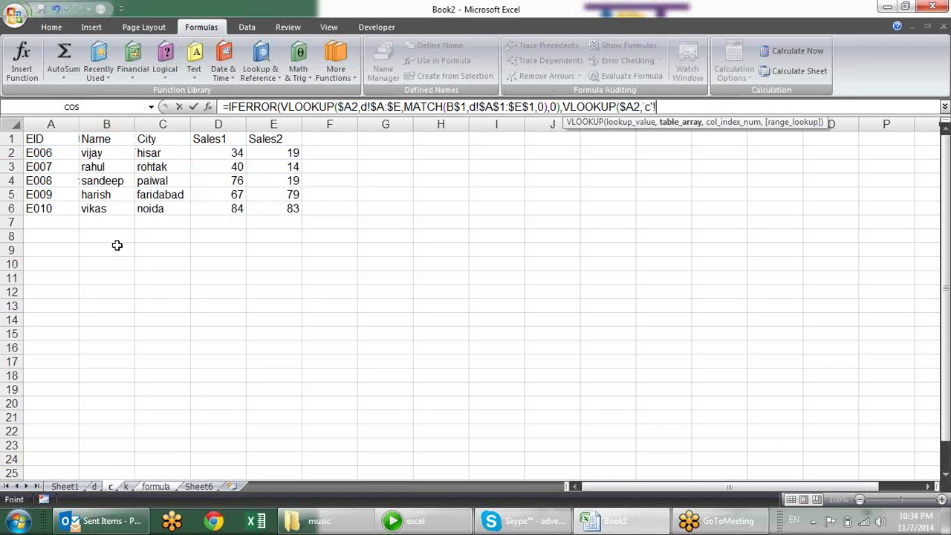
pyautogui.moveTo(50, 123); pyautogui.dragTo(256, 124)
pyautogui.press('F4')
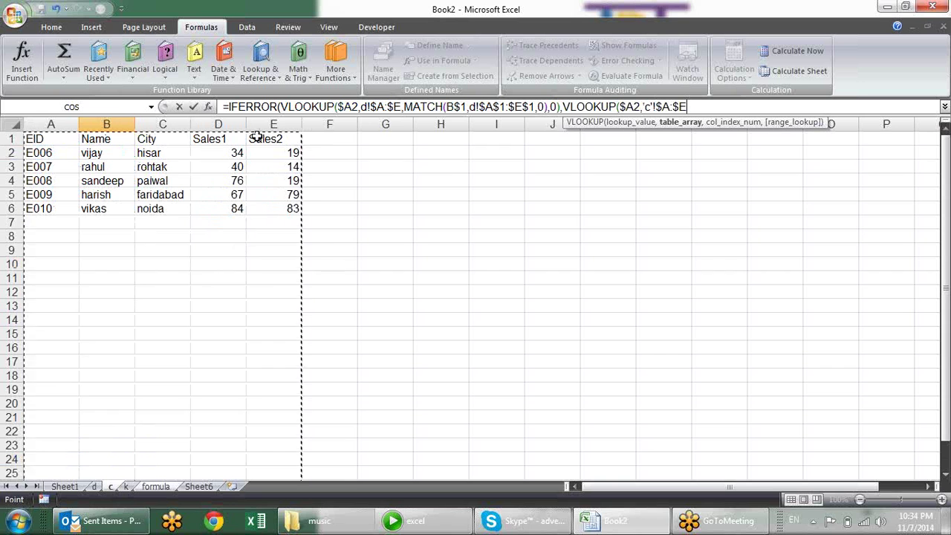
# Use MATCH of B$1 against d!$A$1:$E$1 as the fallback's column number
pyautogui.write(',')
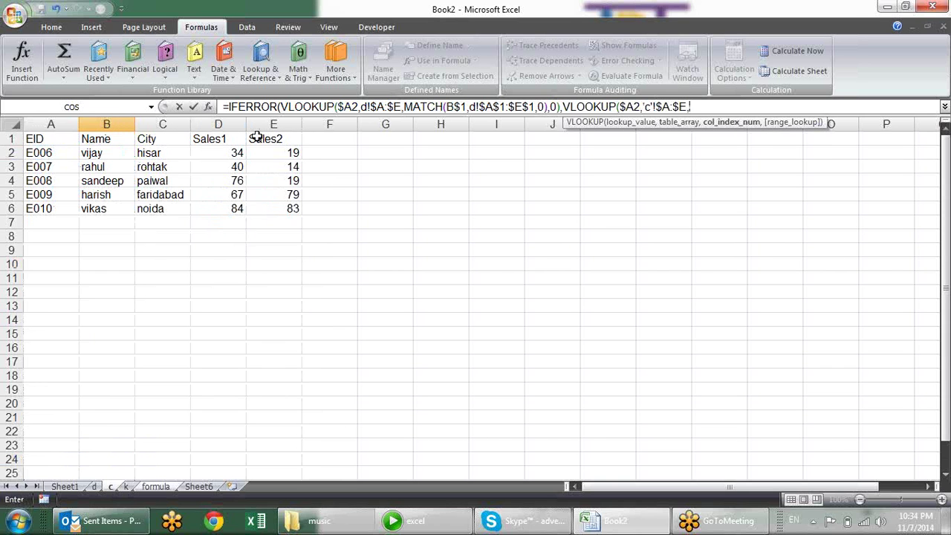
pyautogui.write('ma')
pyautogui.press('Tab')
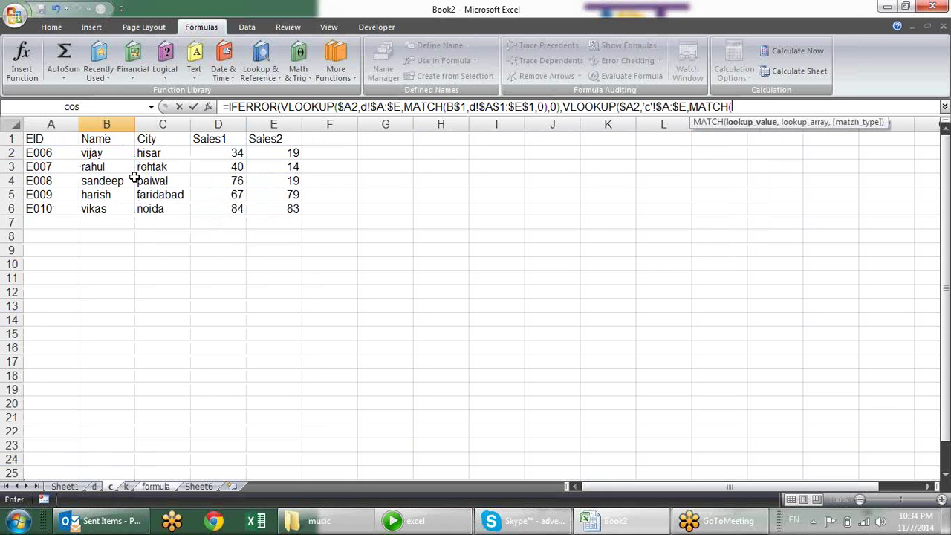
pyautogui.click(145, 488)
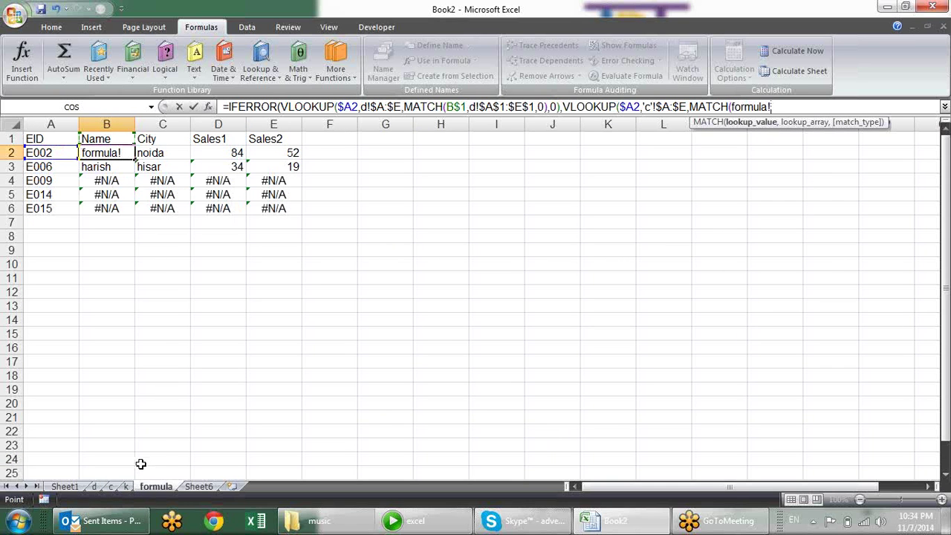
pyautogui.press('BackSpace')
pyautogui.press('BackSpace')
pyautogui.press('BackSpace')
pyautogui.press('BackSpace')
pyautogui.press('BackSpace')
pyautogui.press('BackSpace')
pyautogui.press('BackSpace')
pyautogui.press('BackSpace')
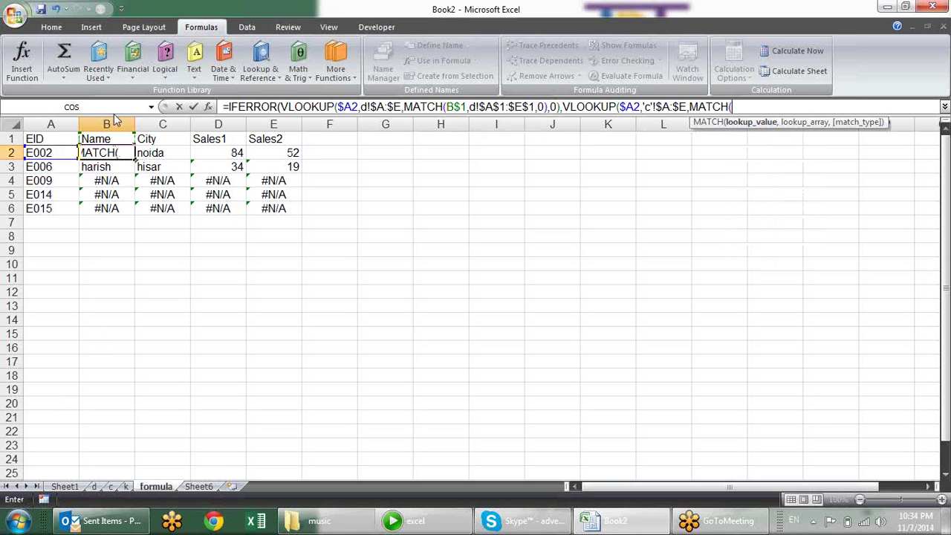
pyautogui.click(109, 139)
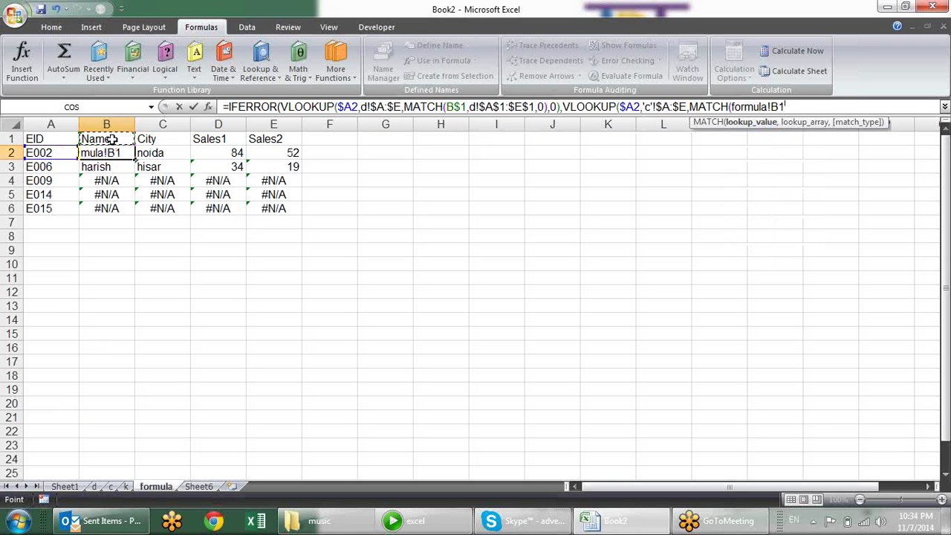
pyautogui.press('F4')
pyautogui.press('F4')
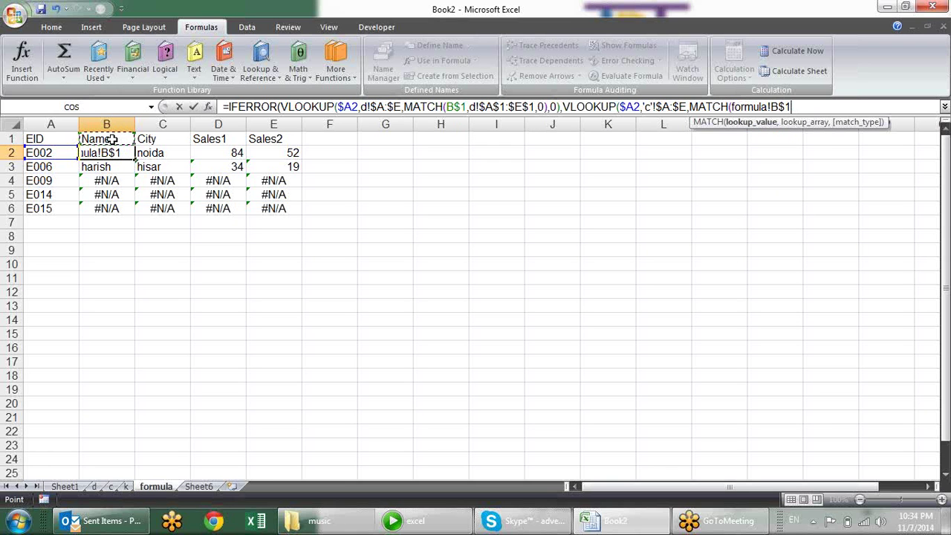
pyautogui.write(',')
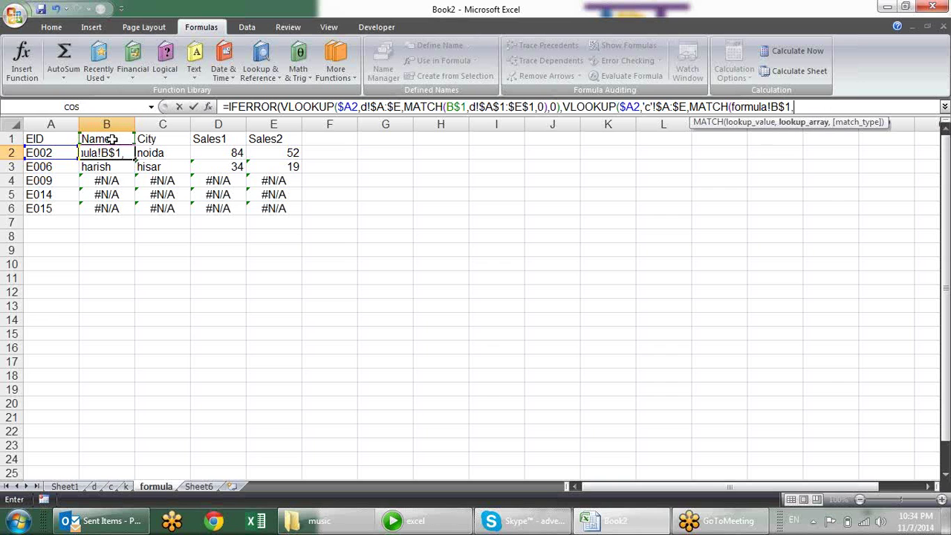
pyautogui.click(94, 487)
pyautogui.moveTo(70, 138); pyautogui.dragTo(266, 139)
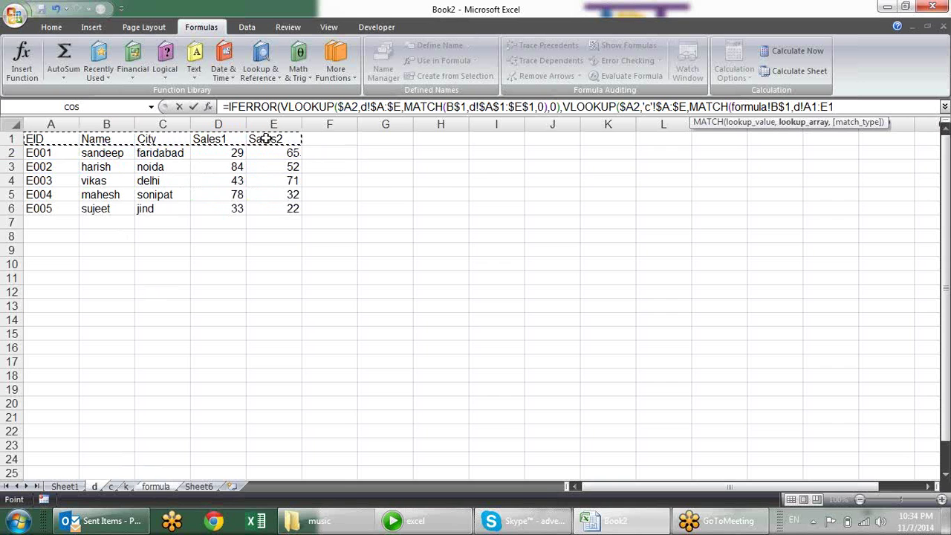
pyautogui.press('F4')
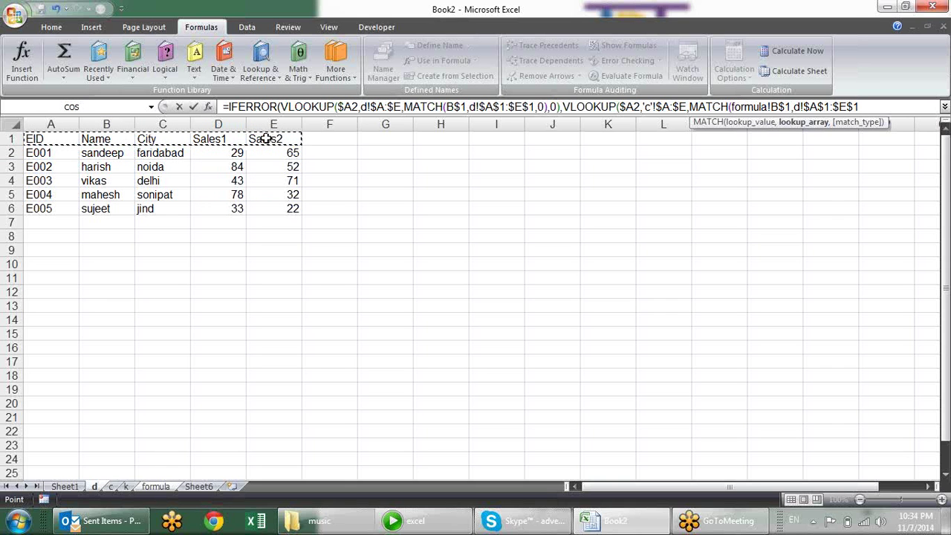
pyautogui.write(',0)')
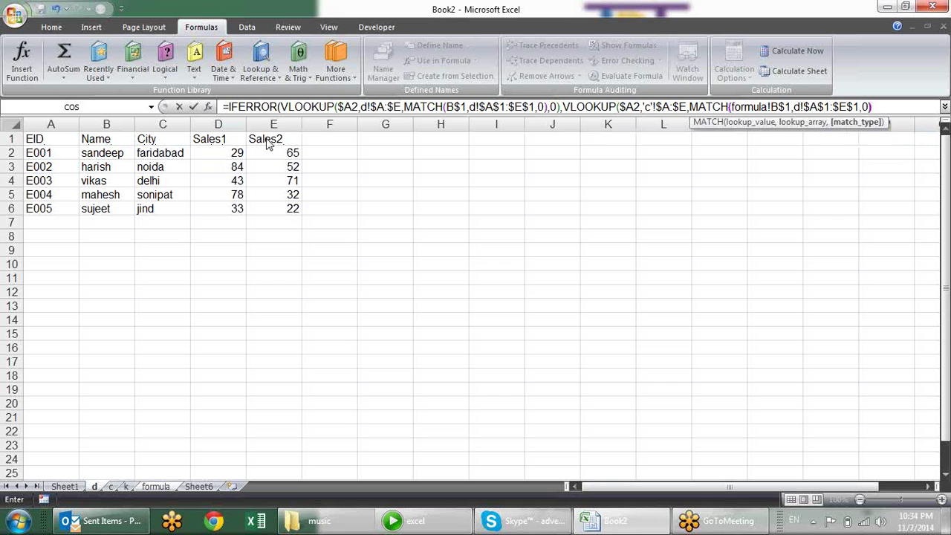
pyautogui.write(',0')
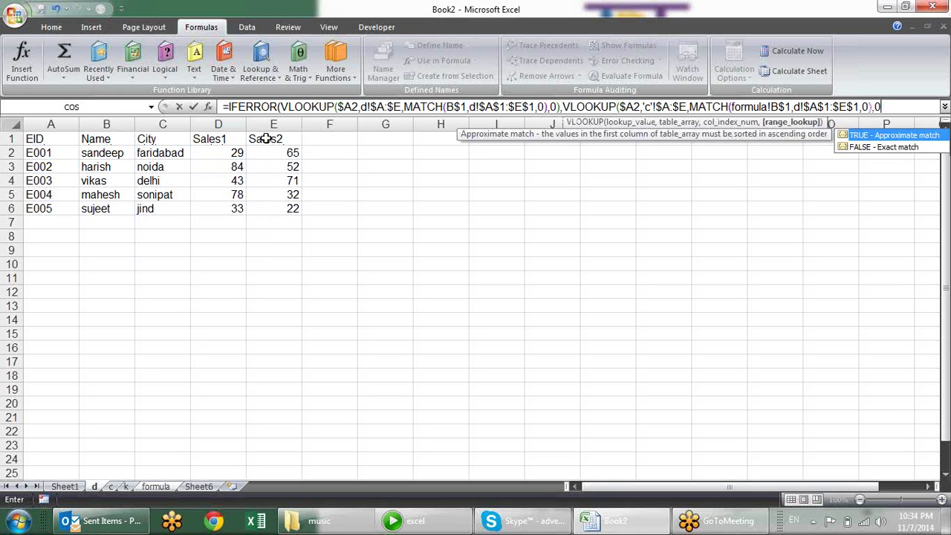
pyautogui.write(')')
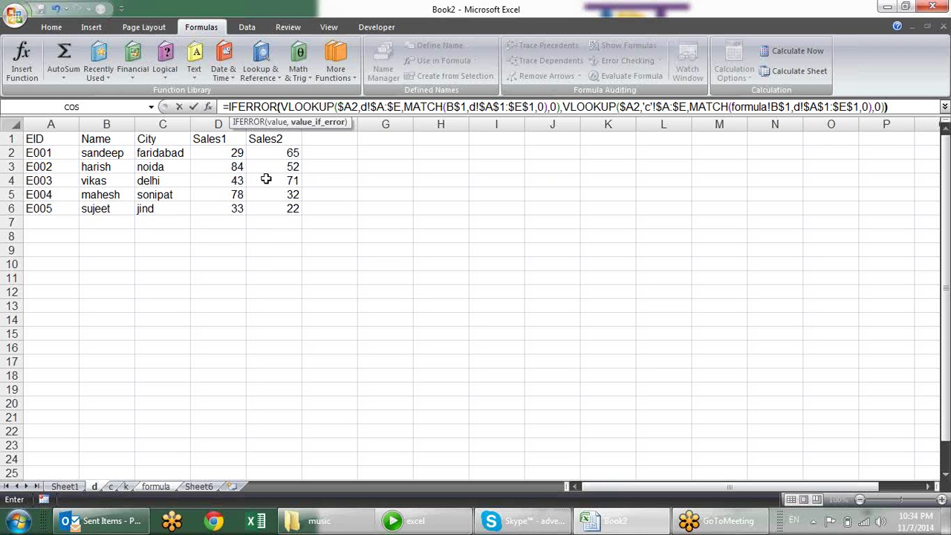
pyautogui.press('Return')
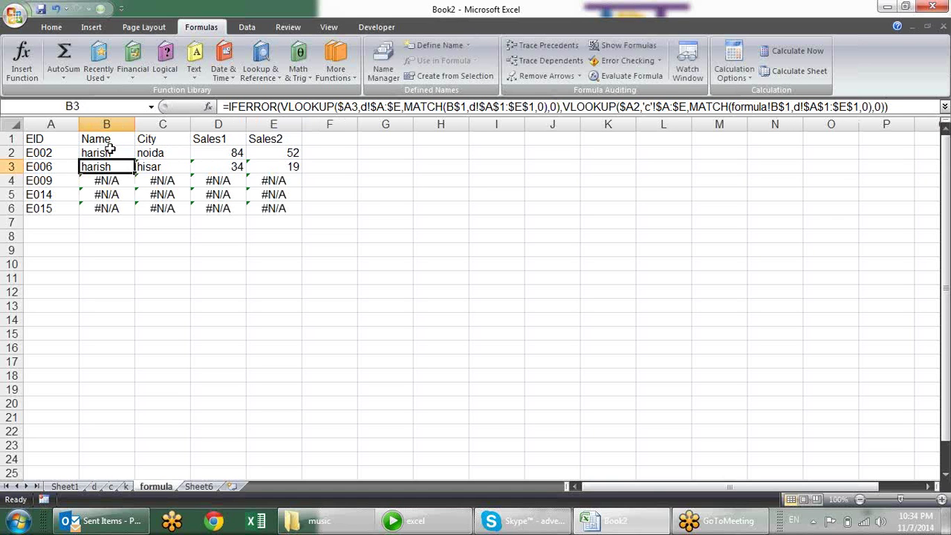
# Fill B2's lookup formula across B2:E6, then check that E014 and E015 rows still show #N/A
pyautogui.click(106, 152)
pyautogui.moveTo(132, 157)
pyautogui.mouseDown()
pyautogui.moveTo(309, 169)
pyautogui.moveTo(293, 210)
pyautogui.mouseUp()
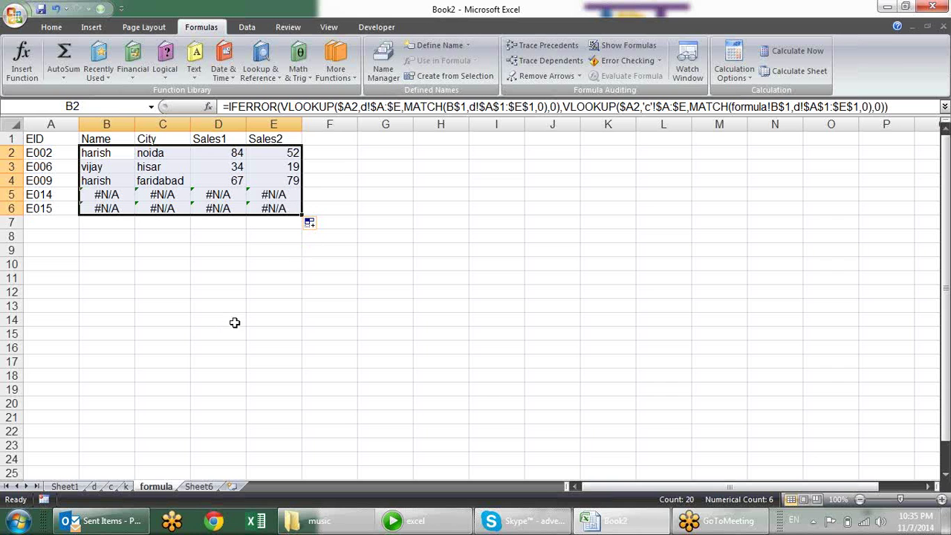
pyautogui.click(64, 195)
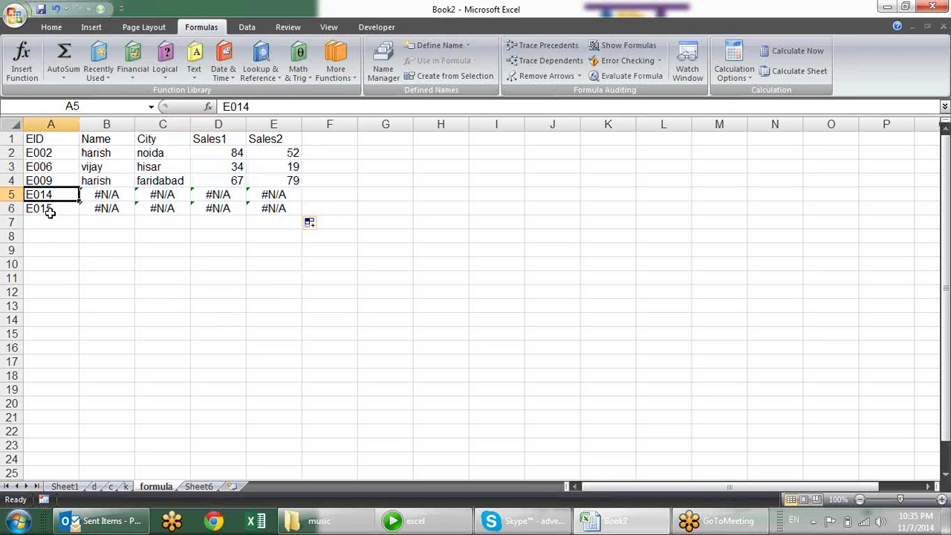
pyautogui.click(49, 213)
pyautogui.click(59, 195)
pyautogui.click(91, 194)
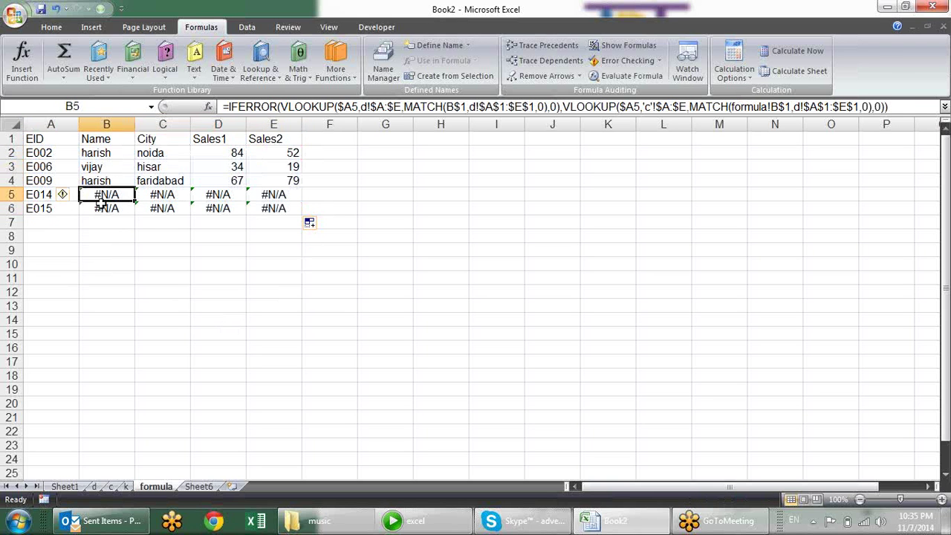
pyautogui.click(110, 154)
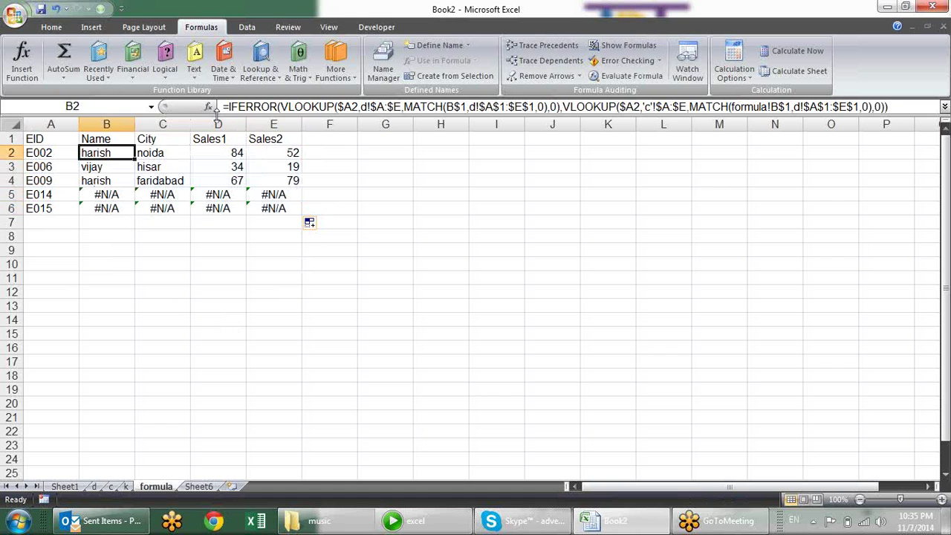
# Wrap B2's existing lookup formula inside a new IFERROR
pyautogui.click(230, 107)
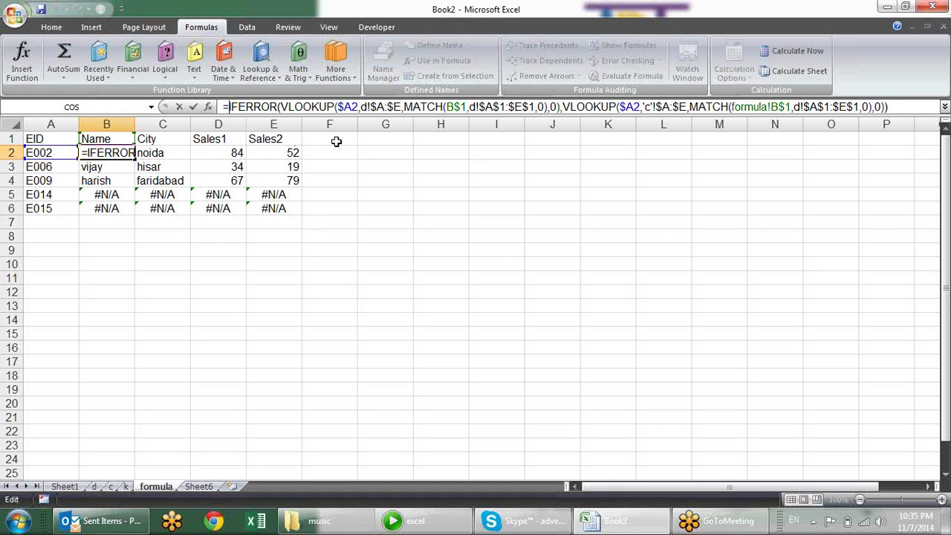
pyautogui.write('if')
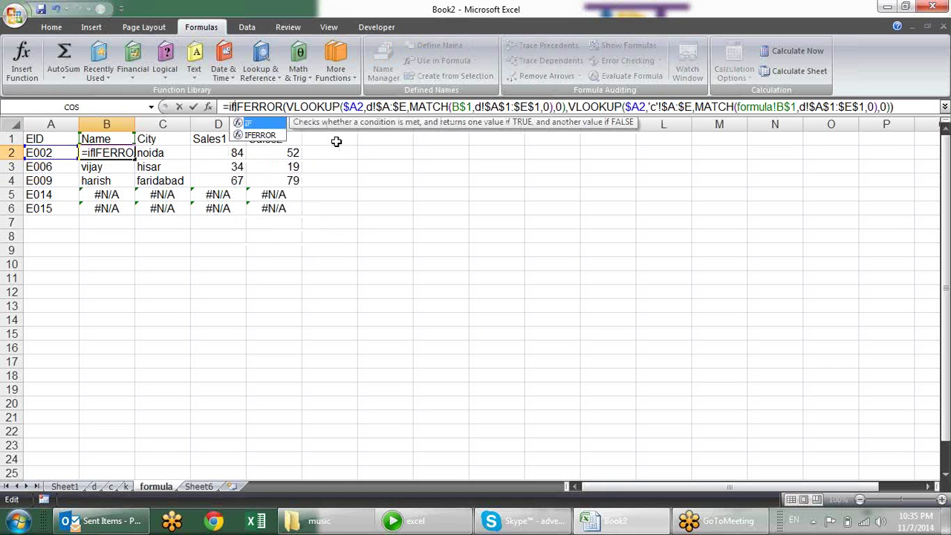
pyautogui.press('Down')
pyautogui.press('Tab')
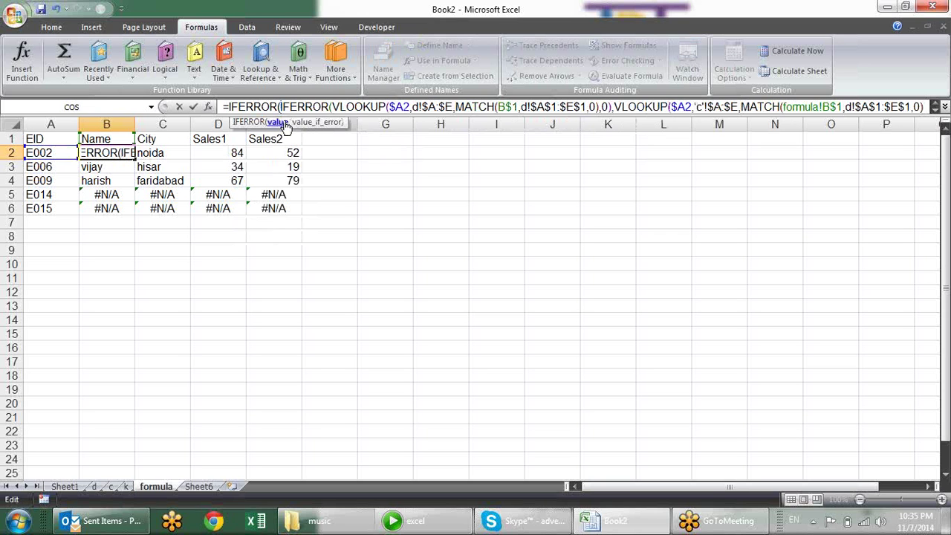
pyautogui.click(279, 123)
pyautogui.click(271, 107)
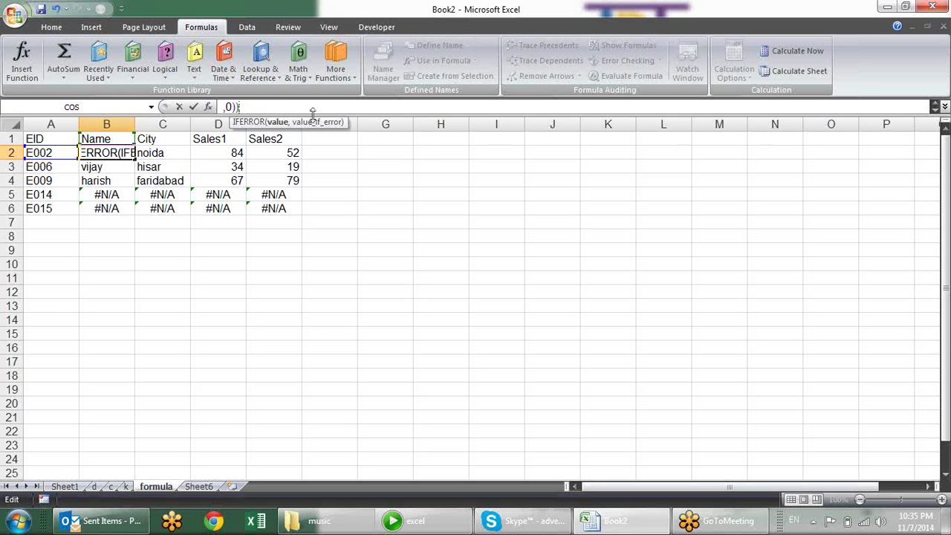
pyautogui.hotkey('ctrl', 'shift', 'u')
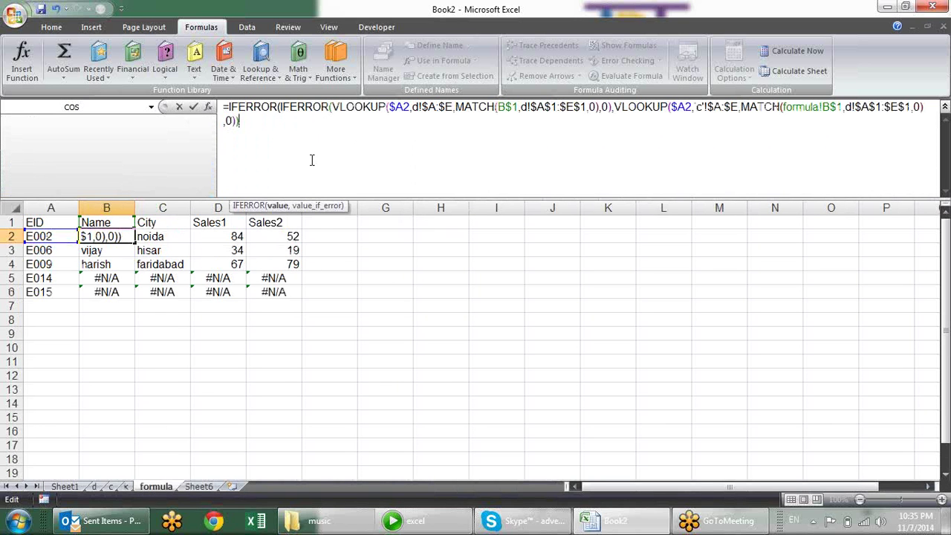
# Add a fallback VLOOKUP using locked $A2 and sheet k columns A–E as the table
pyautogui.write(',VL')
pyautogui.press('Tab')
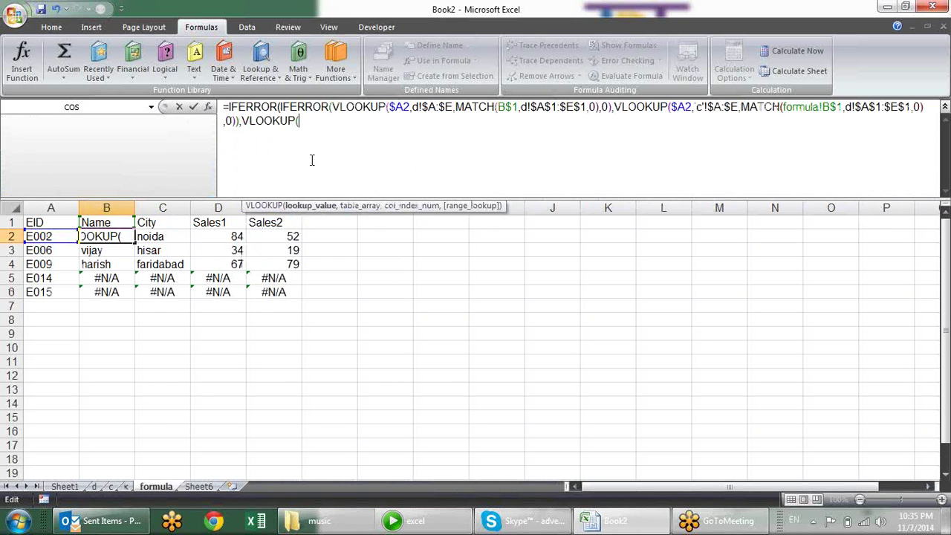
pyautogui.click(70, 236)
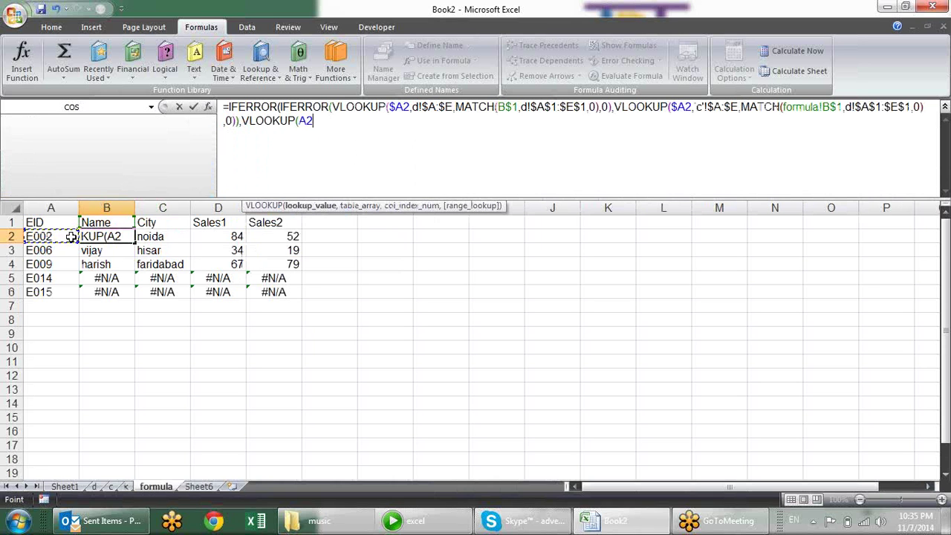
pyautogui.press('F4')
pyautogui.press('F4')
pyautogui.press('F4')
pyautogui.write('$A2,')
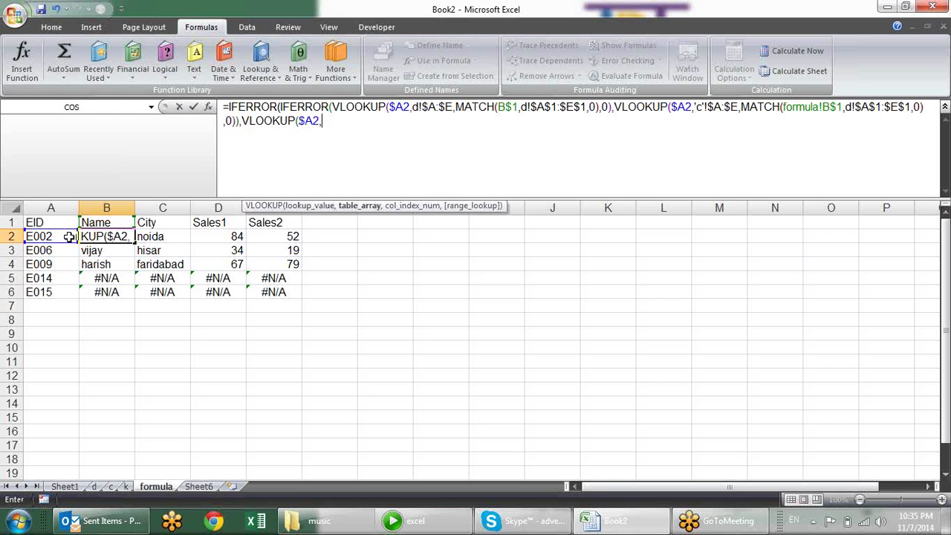
pyautogui.click(126, 486)
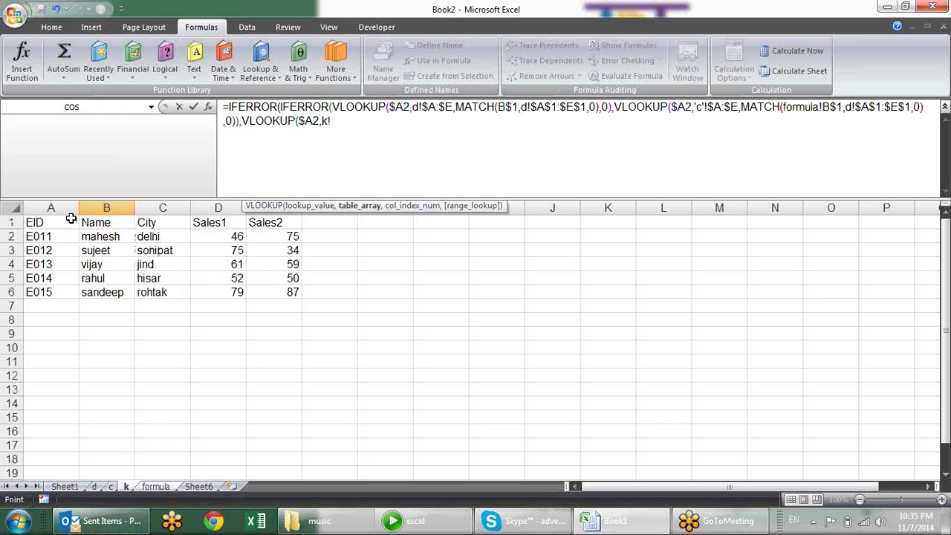
pyautogui.moveTo(52, 208)
pyautogui.mouseDown()
pyautogui.moveTo(345, 208)
pyautogui.moveTo(295, 223)
pyautogui.mouseUp()
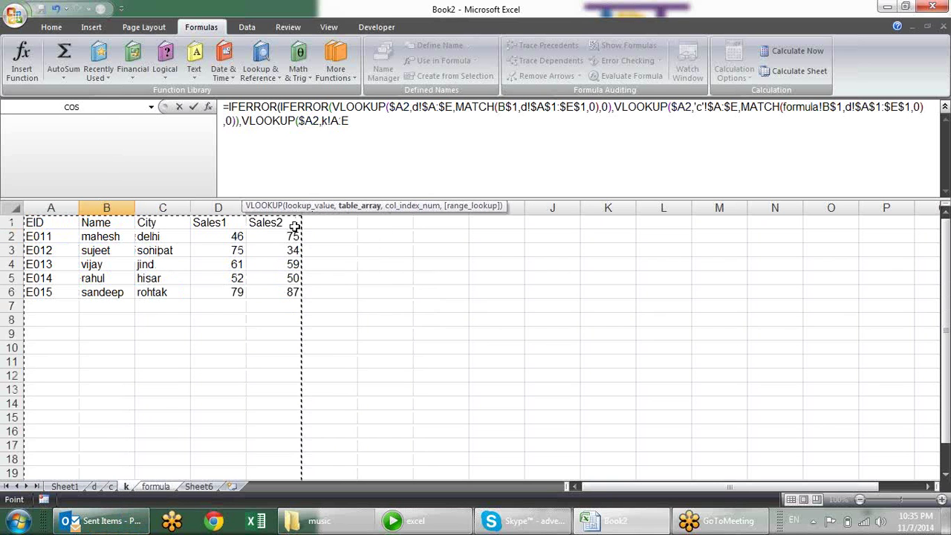
pyautogui.press('F4')
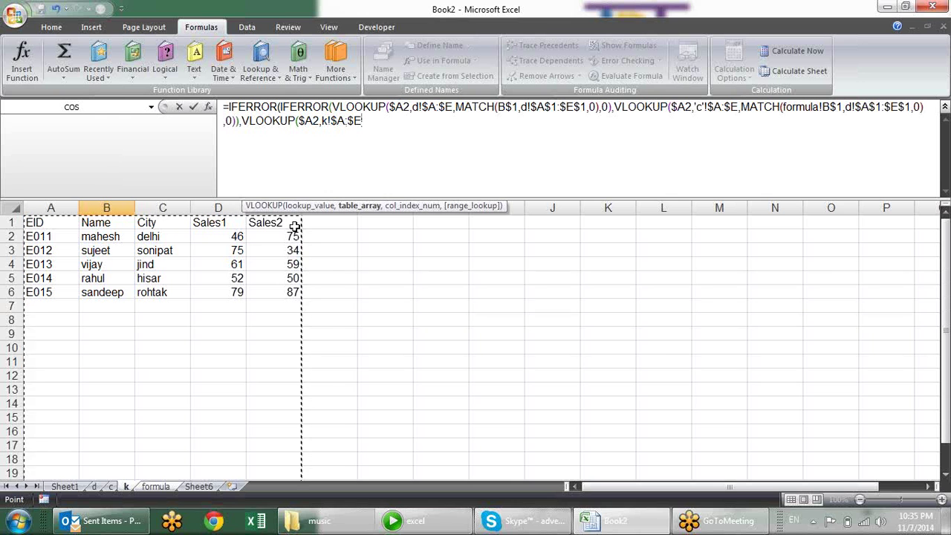
# Set the column index to MATCH of the B$1 header in d!$A$1:$E$1, close brackets and commit
pyautogui.write(',ma')
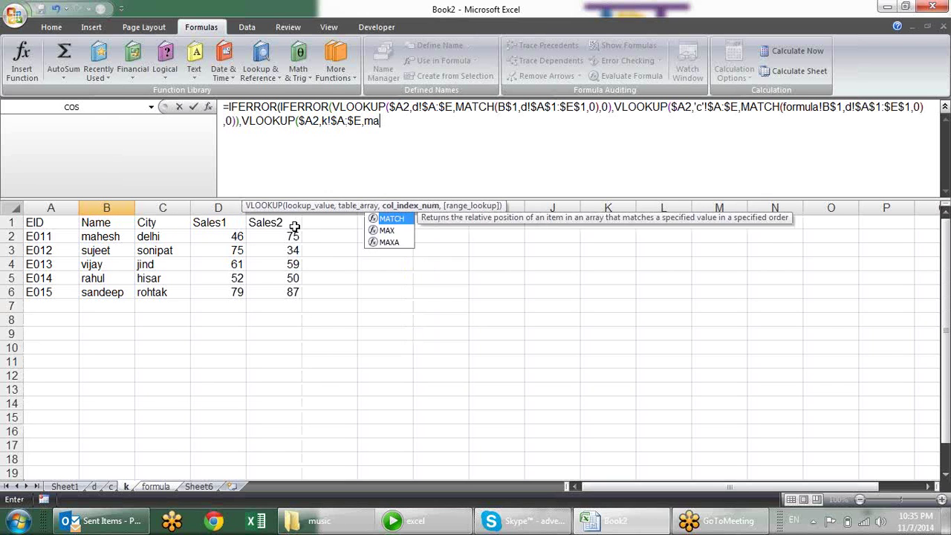
pyautogui.write('t')
pyautogui.press('Tab')
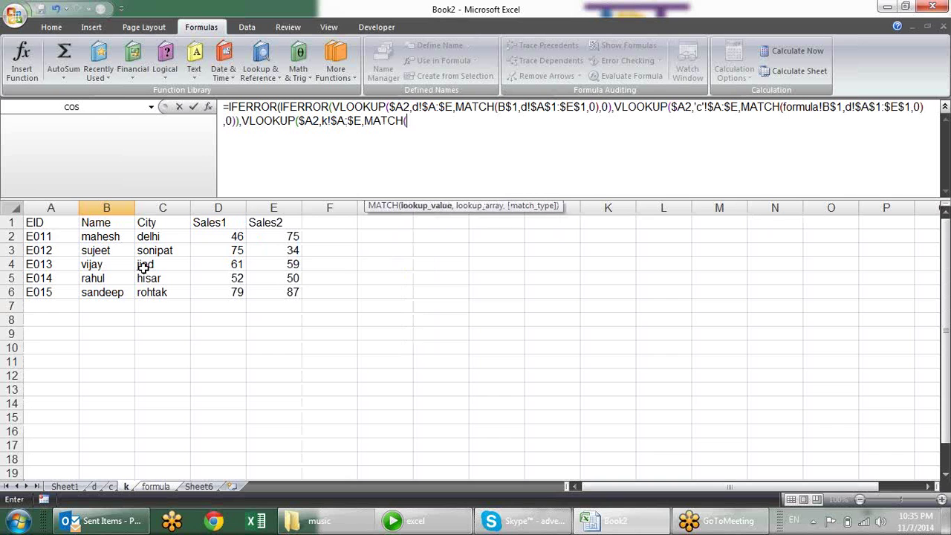
pyautogui.hotkey('ctrl', 'Home')
pyautogui.press('BackSpace')
pyautogui.press('BackSpace')
pyautogui.press('BackSpace')
pyautogui.press('BackSpace')
pyautogui.click(157, 485)
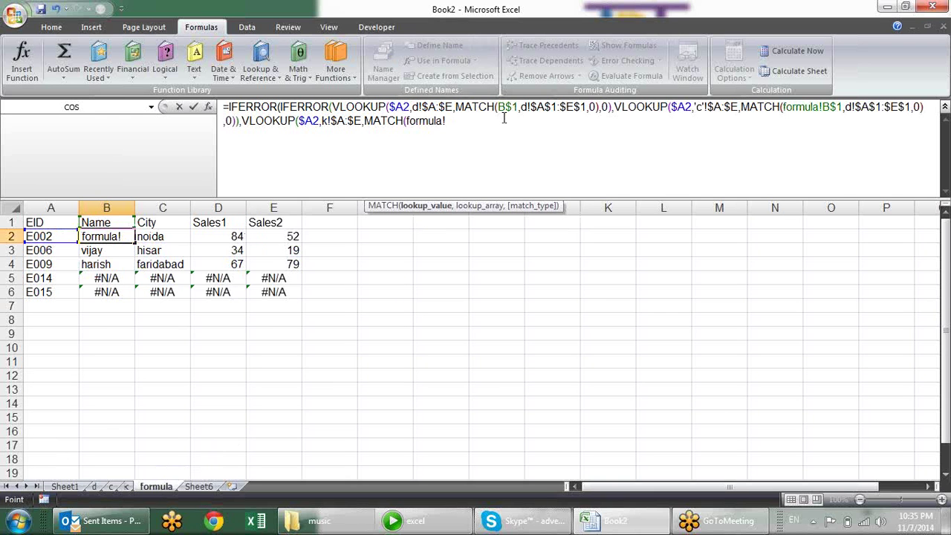
pyautogui.click(118, 224)
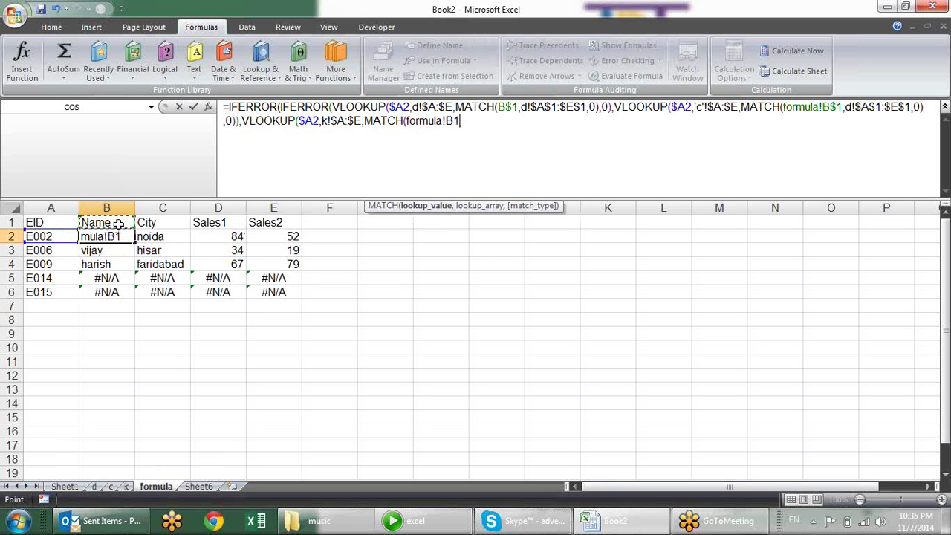
pyautogui.press('F4')
pyautogui.press('F4')
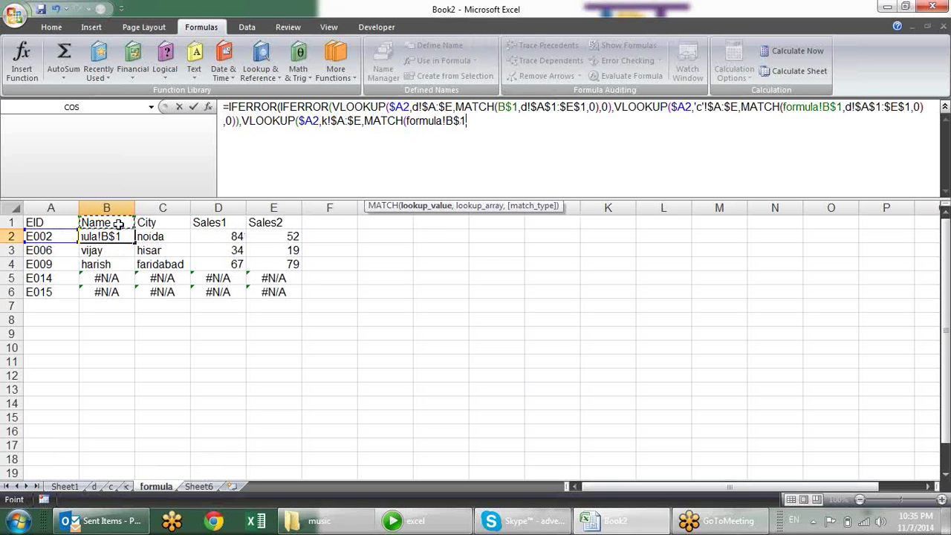
pyautogui.write(',')
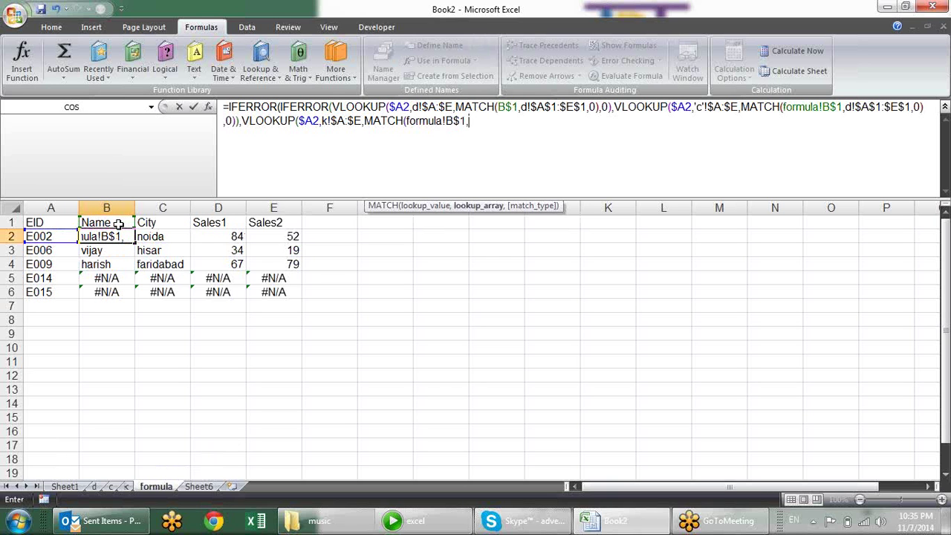
pyautogui.click(96, 486)
pyautogui.moveTo(72, 221); pyautogui.dragTo(266, 227)
pyautogui.press('F4')
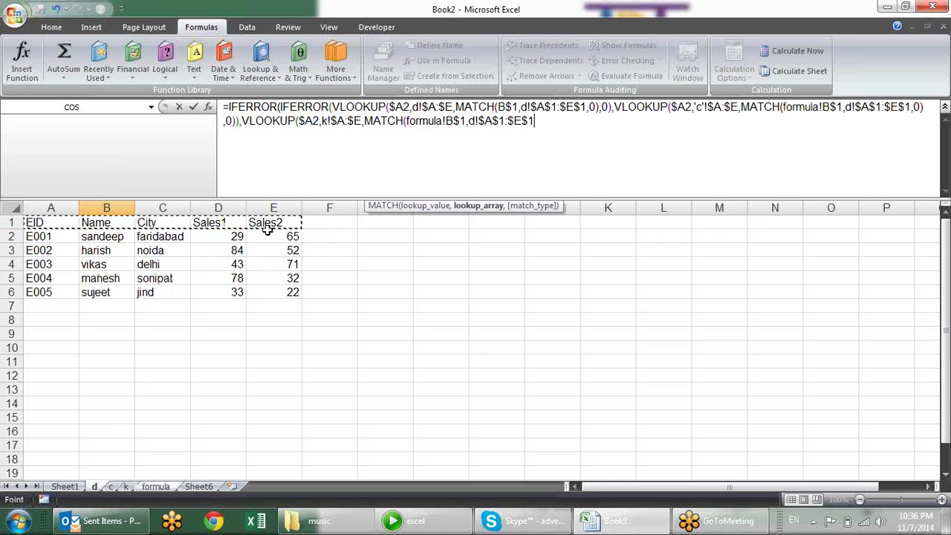
pyautogui.write(',')
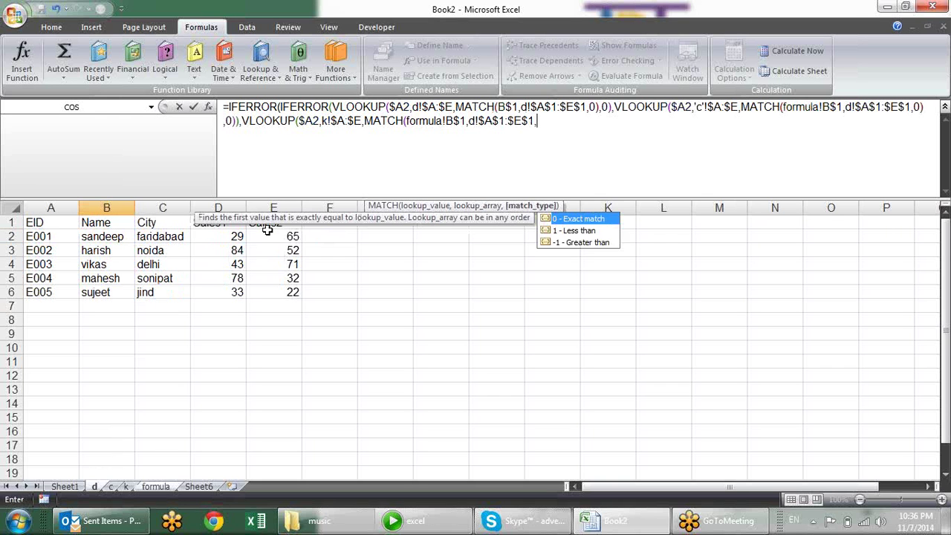
pyautogui.write('0),0')
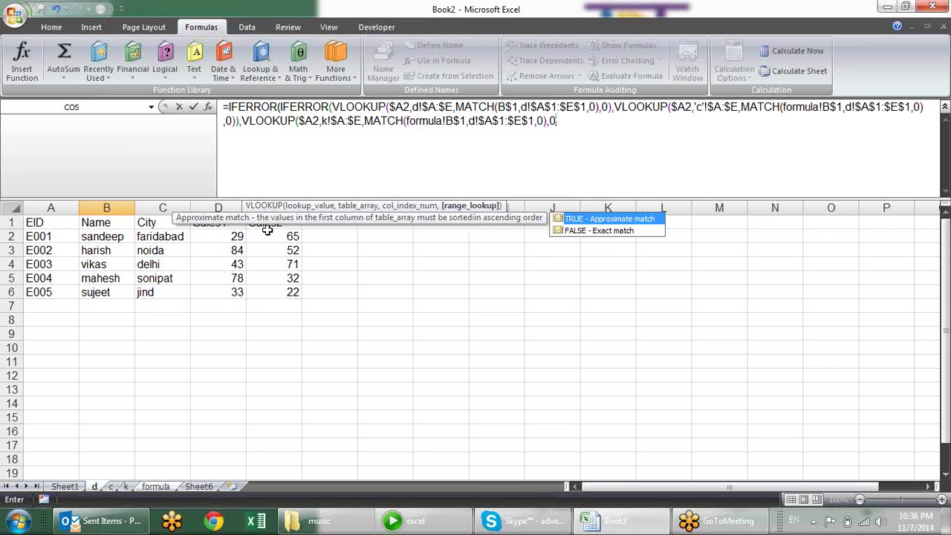
pyautogui.write('))')
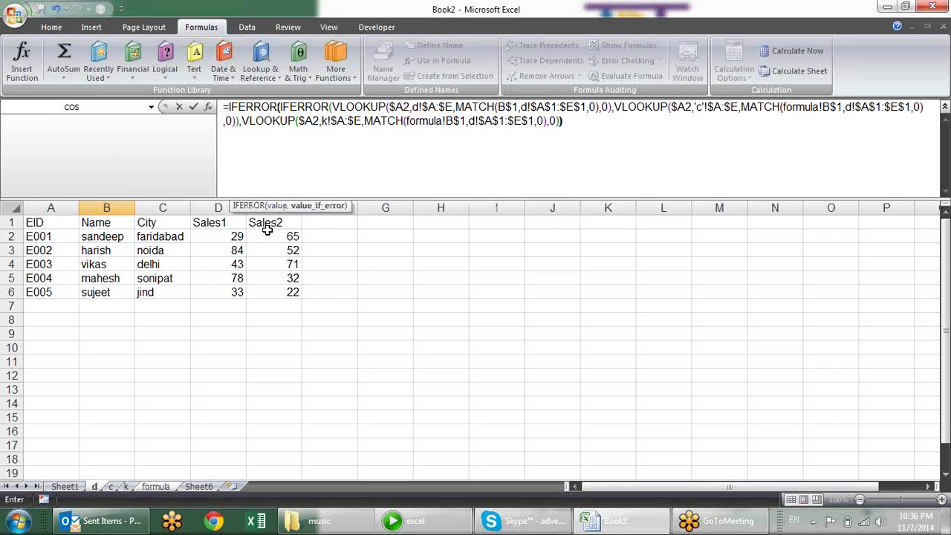
pyautogui.press('Return')
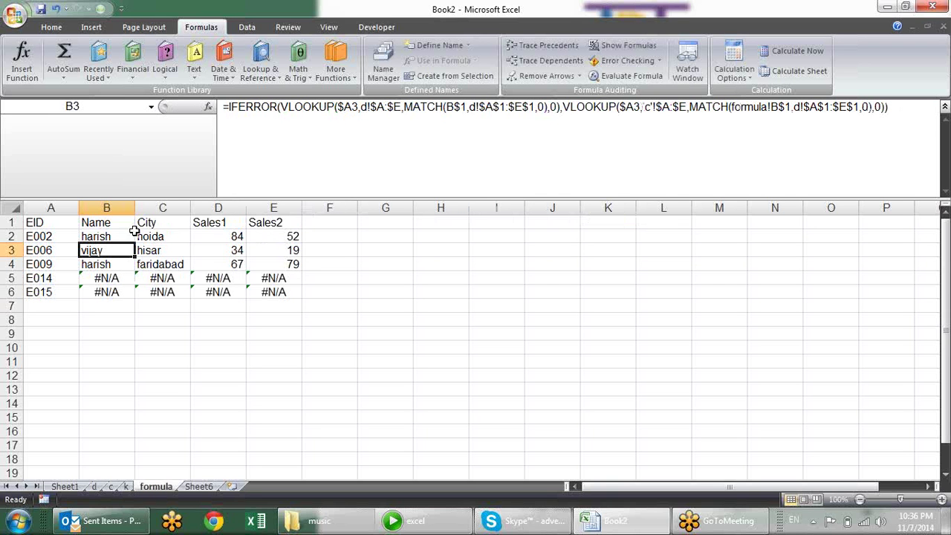
# Fill the nested fallback formula from B2 across B2:E6 and collapse the formula bar
pyautogui.click(132, 238)
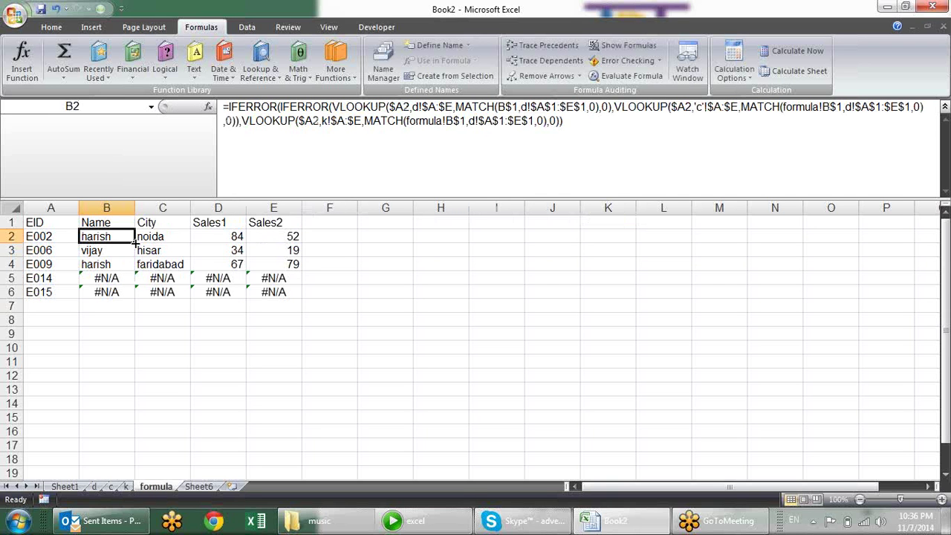
pyautogui.moveTo(133, 241)
pyautogui.mouseDown()
pyautogui.moveTo(300, 239)
pyautogui.moveTo(300, 297)
pyautogui.mouseUp()
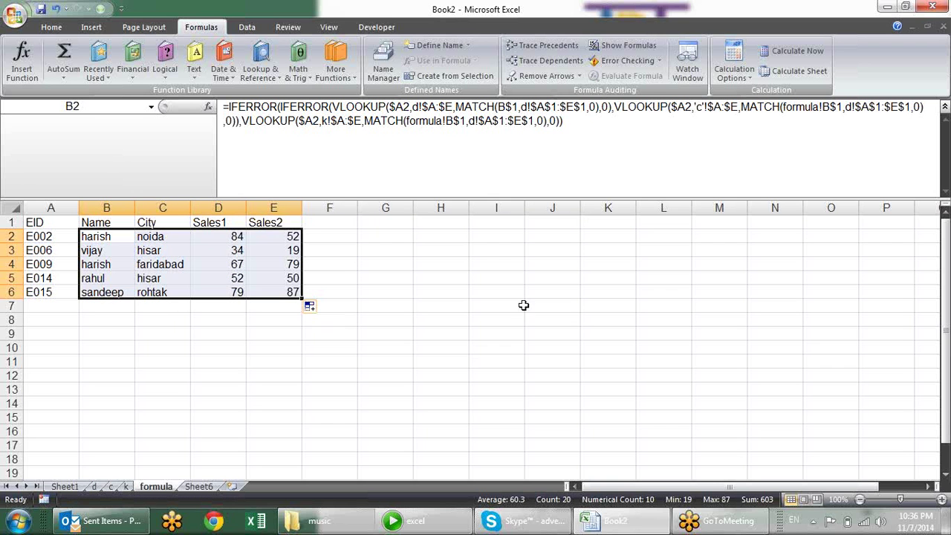
pyautogui.moveTo(436, 198); pyautogui.dragTo(456, 119)
pyautogui.click(427, 208)
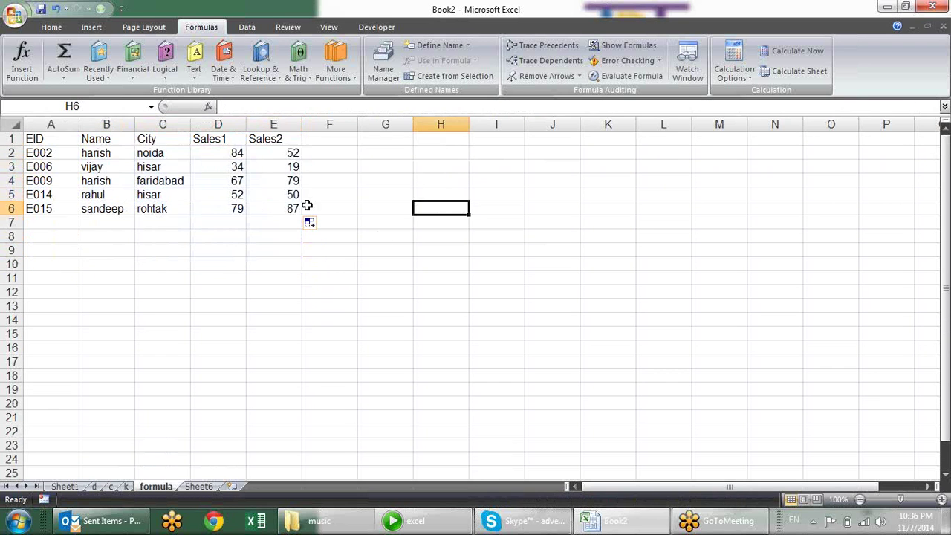
# Check the copied formulas in C2, B2, B4, B5, B6, C3, D2 and E3
pyautogui.click(208, 166)
pyautogui.click(156, 153)
pyautogui.click(116, 153)
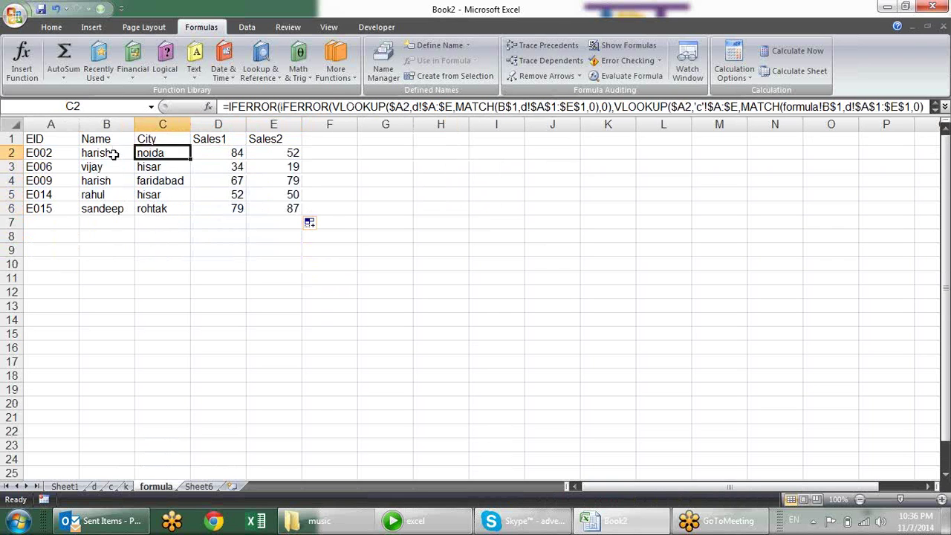
pyautogui.click(109, 178)
pyautogui.click(113, 194)
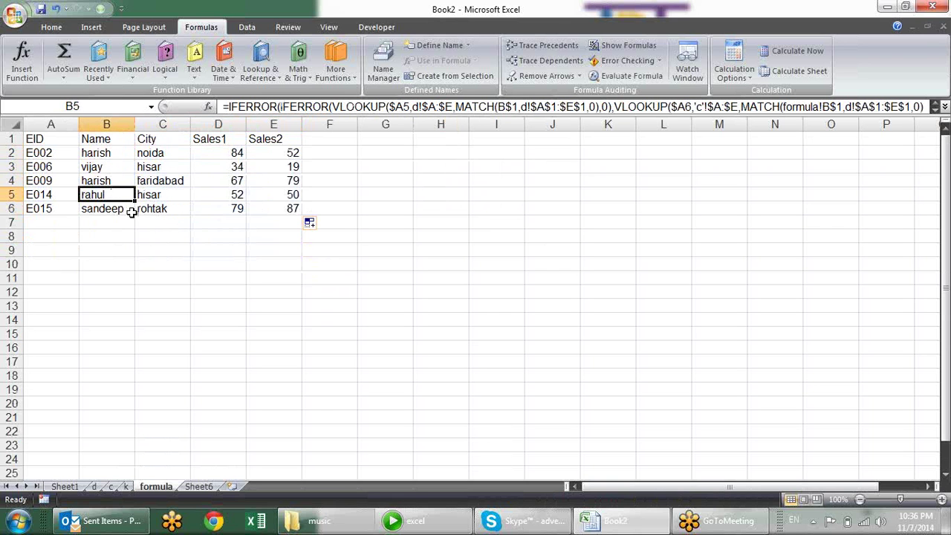
pyautogui.click(131, 211)
pyautogui.click(174, 168)
pyautogui.click(216, 151)
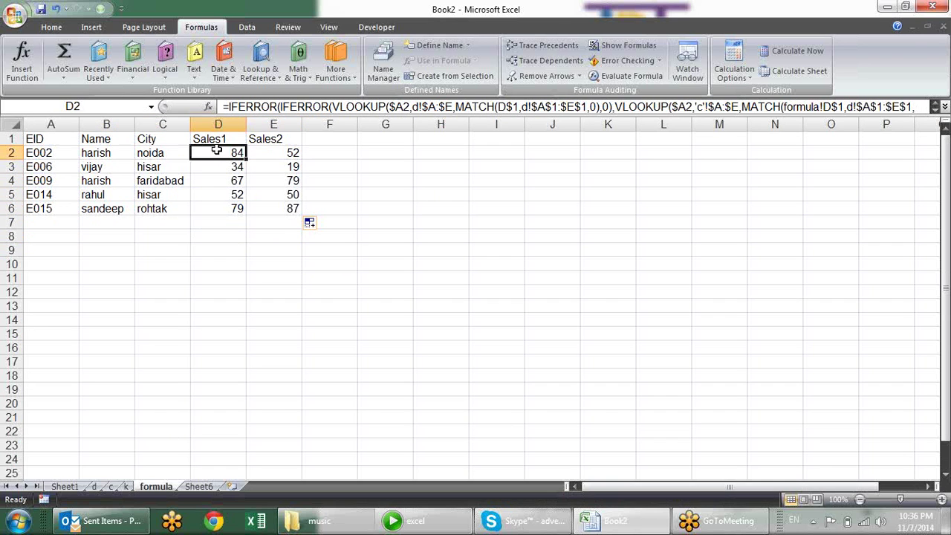
pyautogui.click(289, 162)
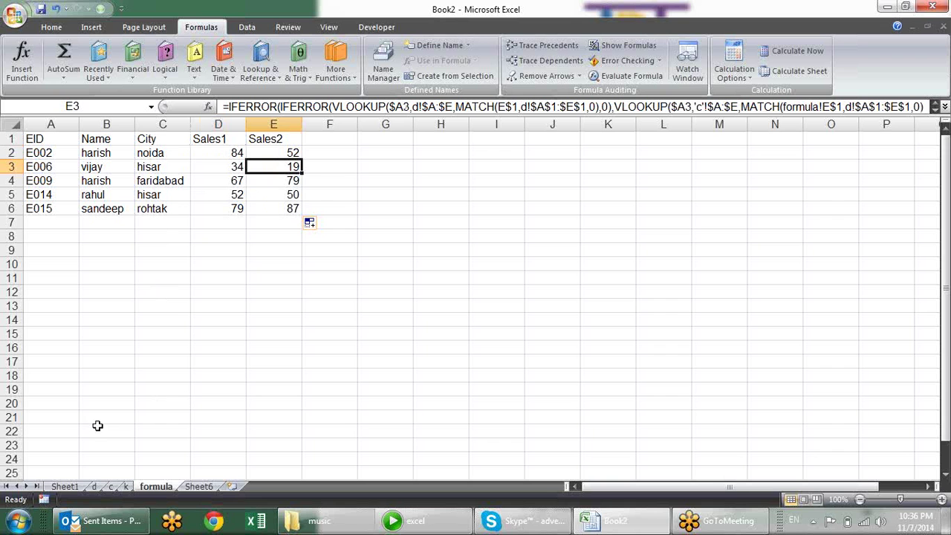
# Copy Sheet1's sales table A1:E16 and paste it into Sheet6 at A1
pyautogui.click(76, 485)
pyautogui.click(436, 316)
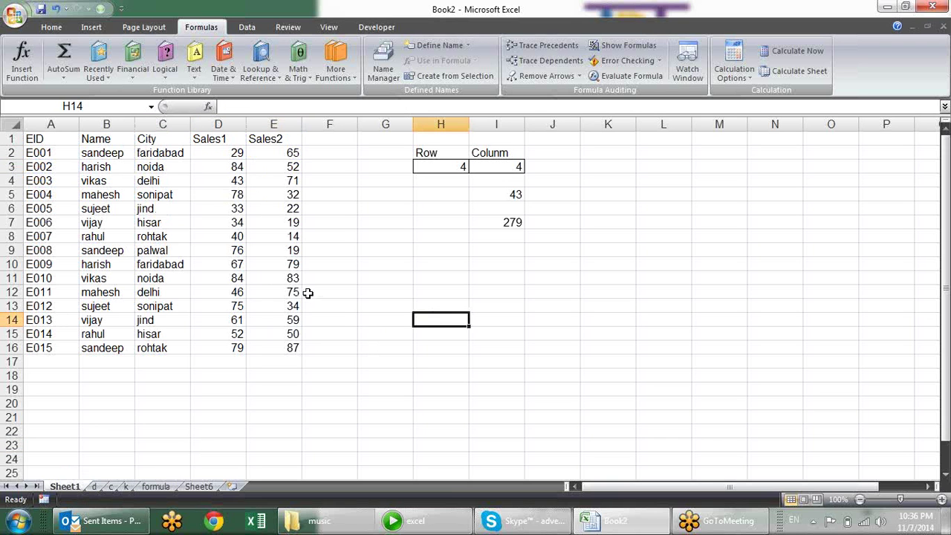
pyautogui.moveTo(47, 139)
pyautogui.mouseDown()
pyautogui.moveTo(282, 387)
pyautogui.moveTo(285, 349)
pyautogui.mouseUp()
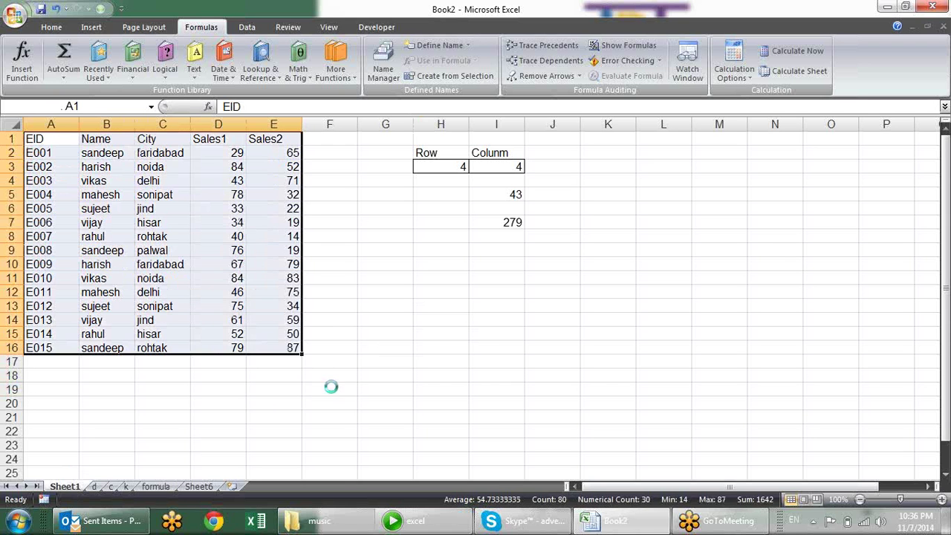
pyautogui.hotkey('ctrl', 'c')
pyautogui.click(199, 486)
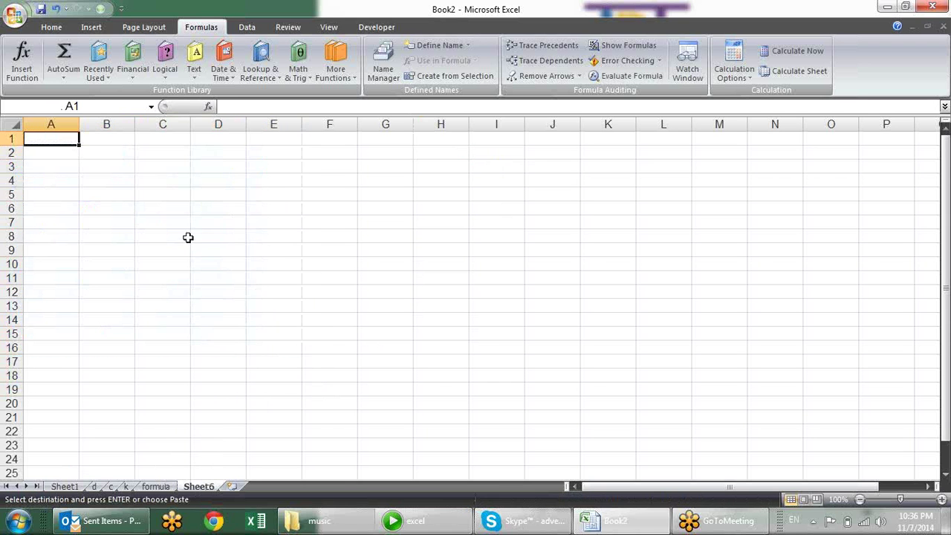
pyautogui.hotkey('ctrl', 'v')
pyautogui.click(434, 237)
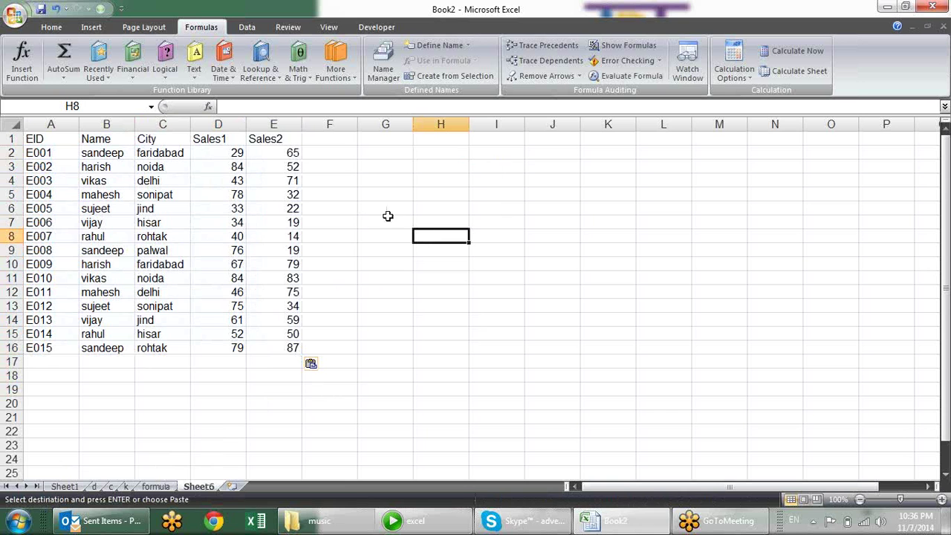
# Delete the EID column and insert a blank column A before Name
pyautogui.rightClick(59, 126)
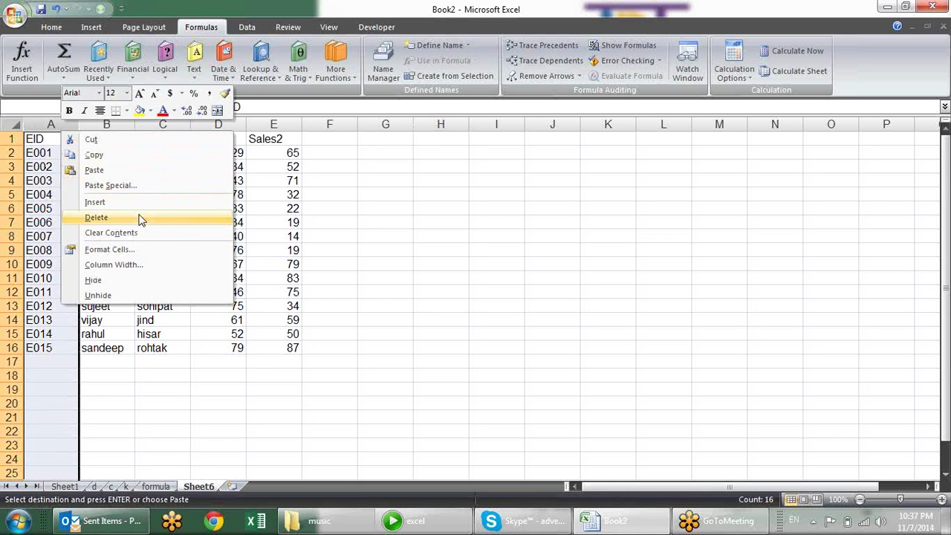
pyautogui.click(96, 218)
pyautogui.click(352, 289)
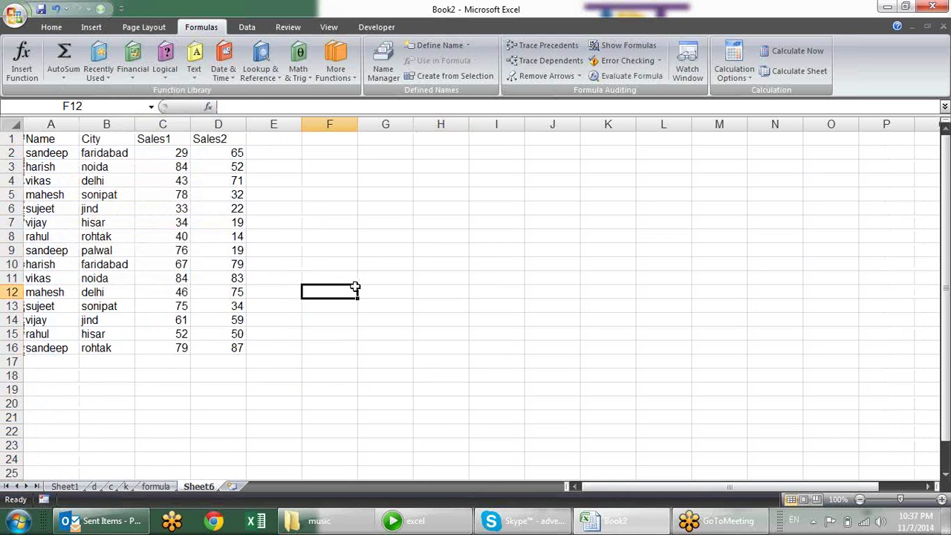
pyautogui.rightClick(66, 125)
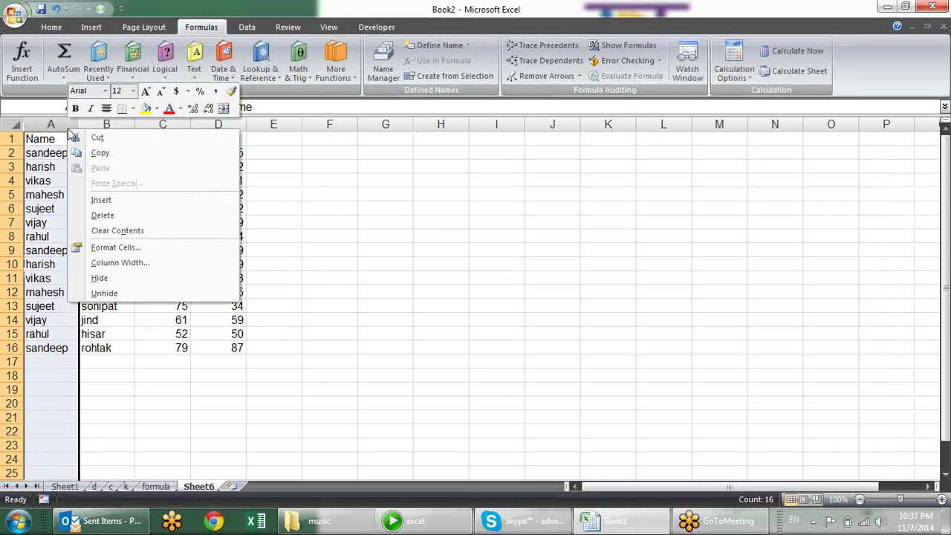
pyautogui.click(112, 199)
pyautogui.click(375, 221)
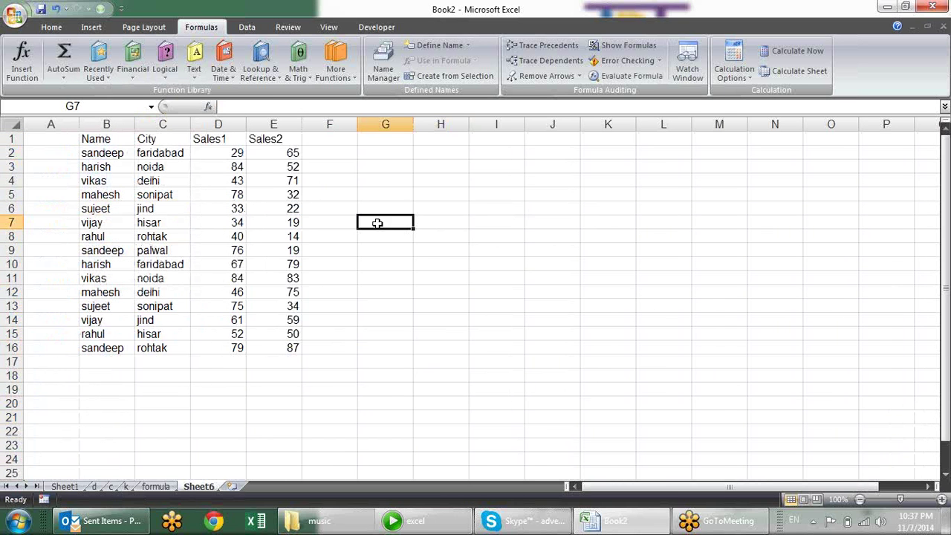
# Clear the extra Sales values below row 16
pyautogui.moveTo(104, 153); pyautogui.dragTo(272, 250)
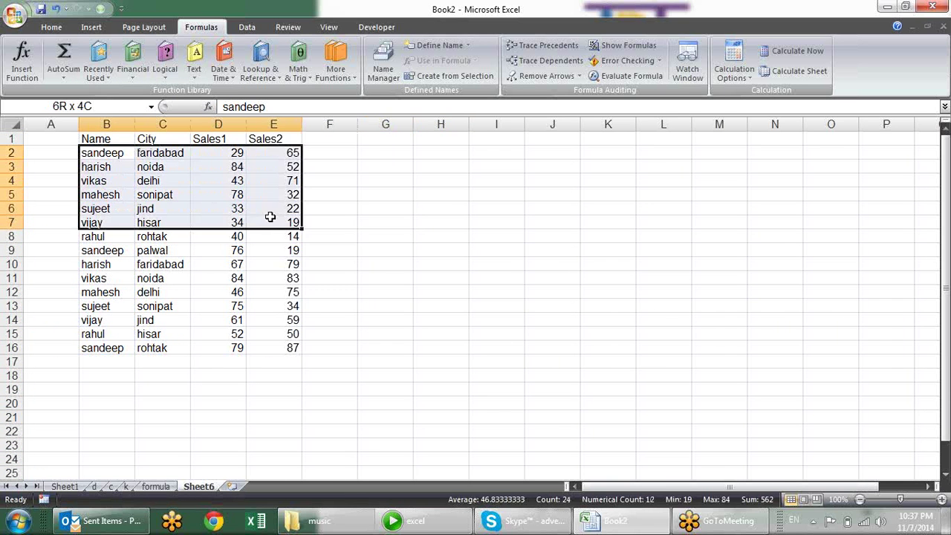
pyautogui.click(224, 343)
pyautogui.moveTo(235, 155)
pyautogui.mouseDown()
pyautogui.moveTo(292, 347)
pyautogui.moveTo(301, 464)
pyautogui.mouseUp()
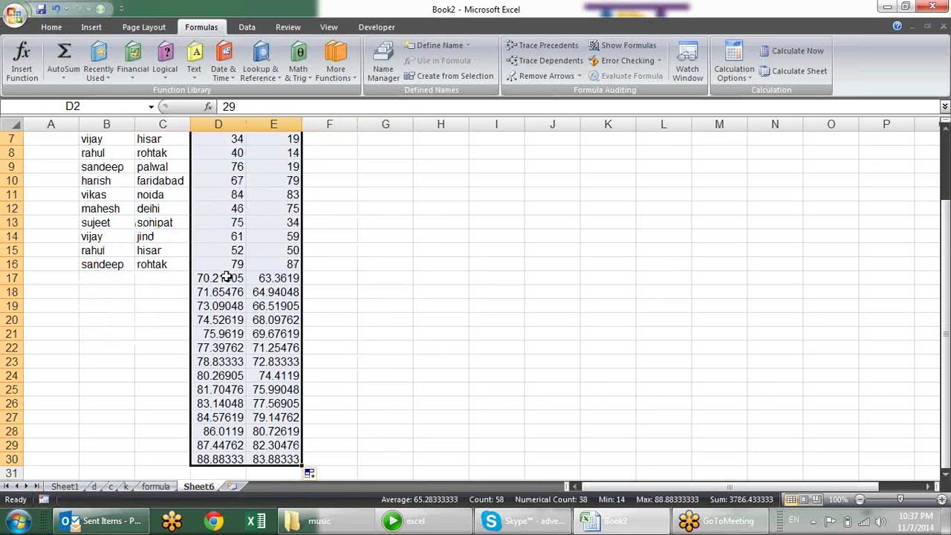
pyautogui.moveTo(225, 277); pyautogui.dragTo(296, 455)
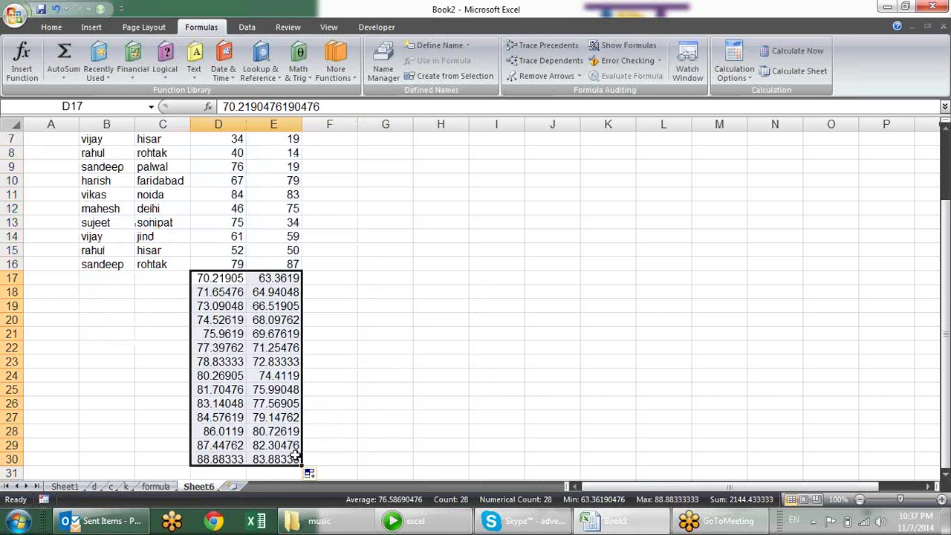
pyautogui.press('Delete')
pyautogui.click(358, 354)
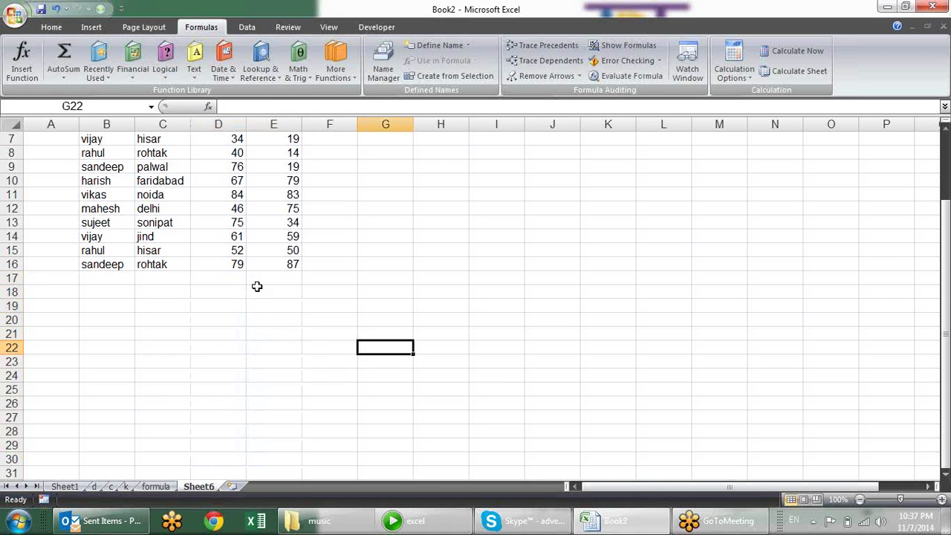
# Enter =RANDBETWEEN(10,90) in D17 and copy it into E17
pyautogui.click(222, 273)
pyautogui.write('=ra')
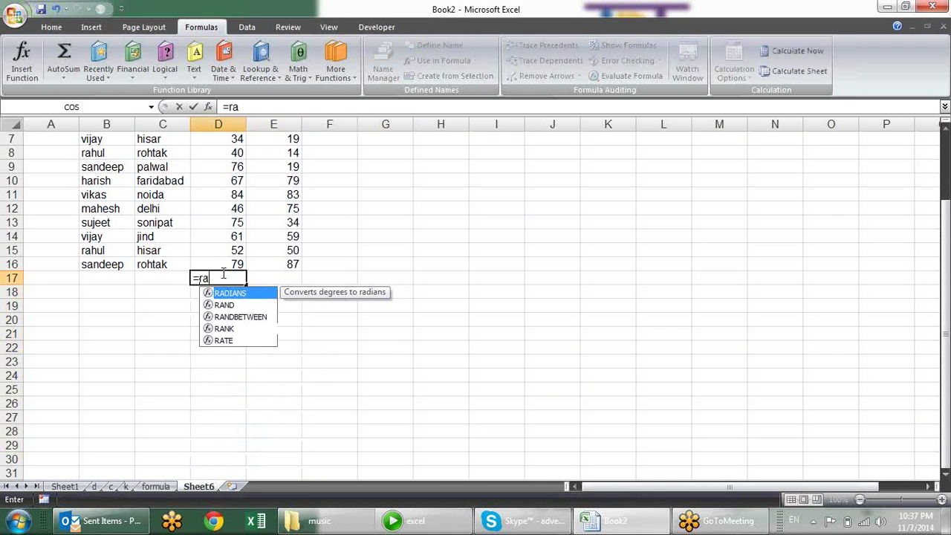
pyautogui.press('Down')
pyautogui.press('Down')
pyautogui.press('Tab')
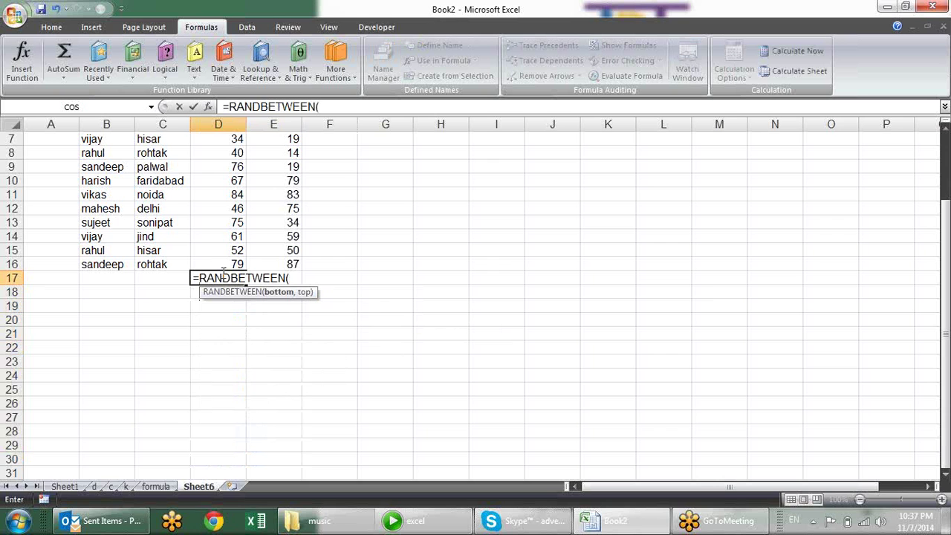
pyautogui.write('10,90')
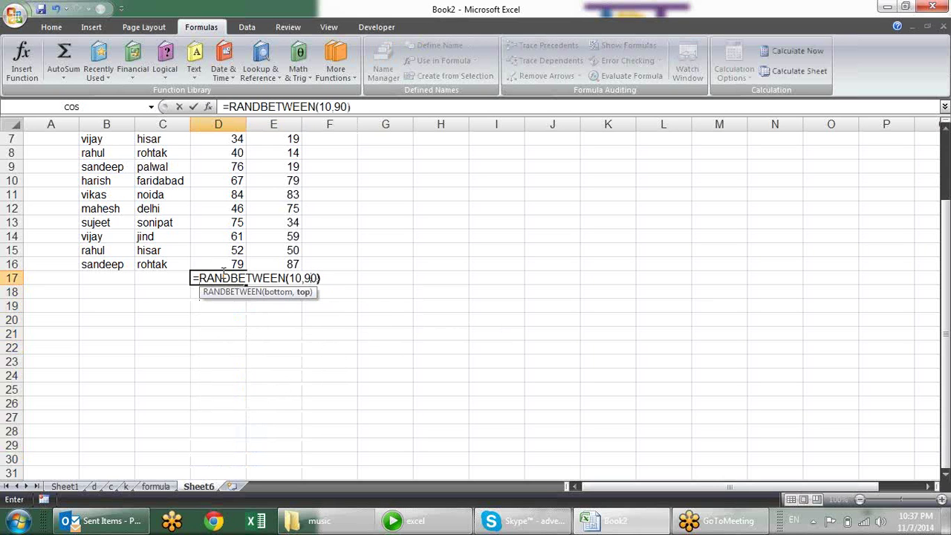
pyautogui.press('Return')
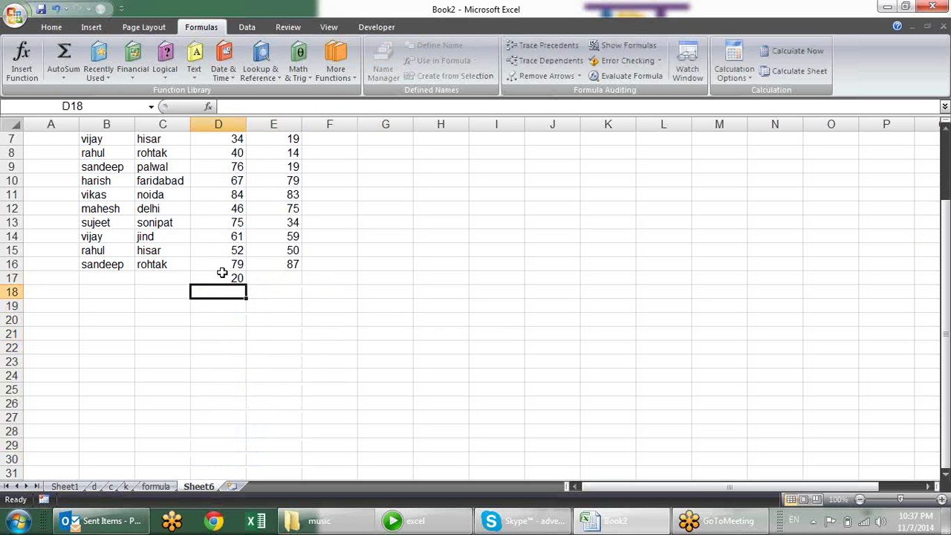
pyautogui.click(228, 280)
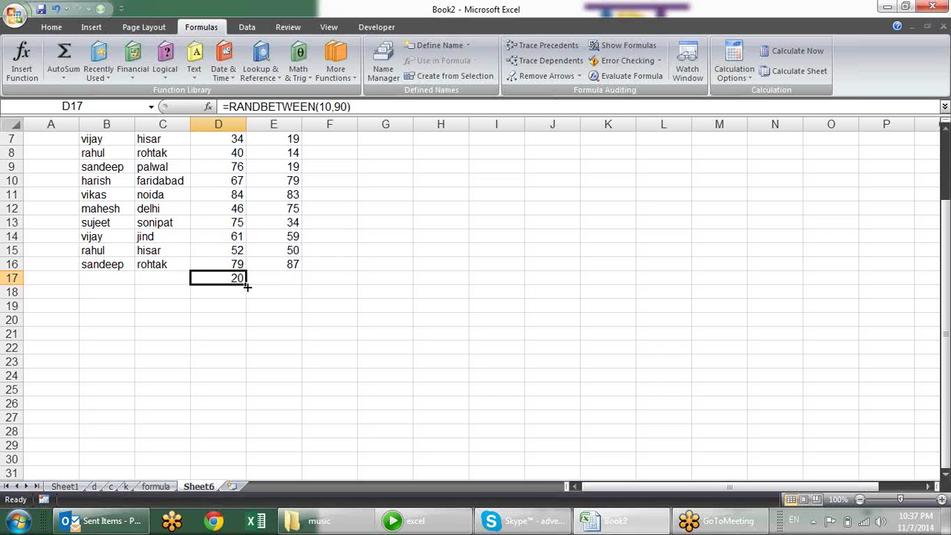
pyautogui.moveTo(246, 286); pyautogui.dragTo(303, 282)
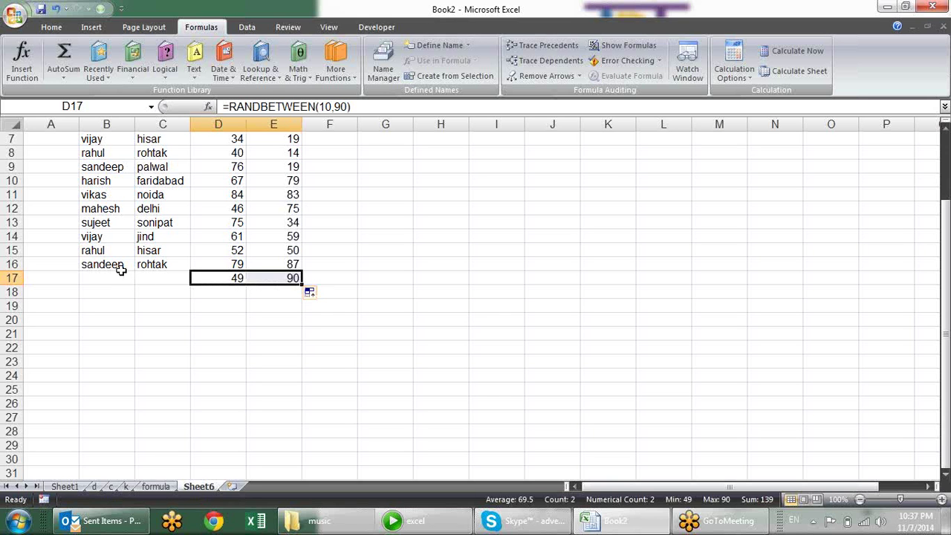
# Fill the Name, City and random Sales pattern down to row 442
pyautogui.moveTo(111, 234)
pyautogui.mouseDown()
pyautogui.moveTo(192, 271)
pyautogui.moveTo(192, 282)
pyautogui.mouseUp()
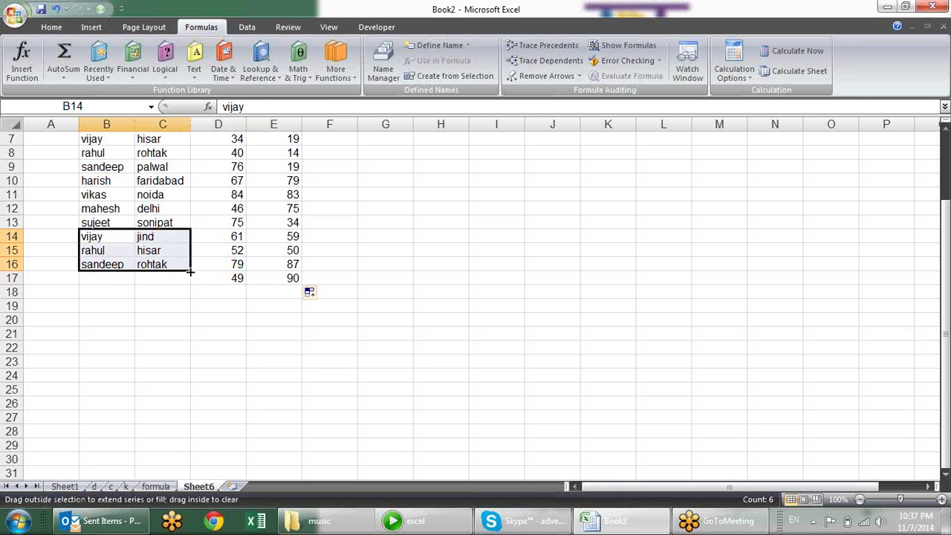
pyautogui.moveTo(104, 279)
pyautogui.mouseDown()
pyautogui.moveTo(281, 281)
pyautogui.moveTo(296, 530)
pyautogui.moveTo(301, 475)
pyautogui.mouseUp()
pyautogui.scroll(4, 340, 314)
pyautogui.click(235, 197)
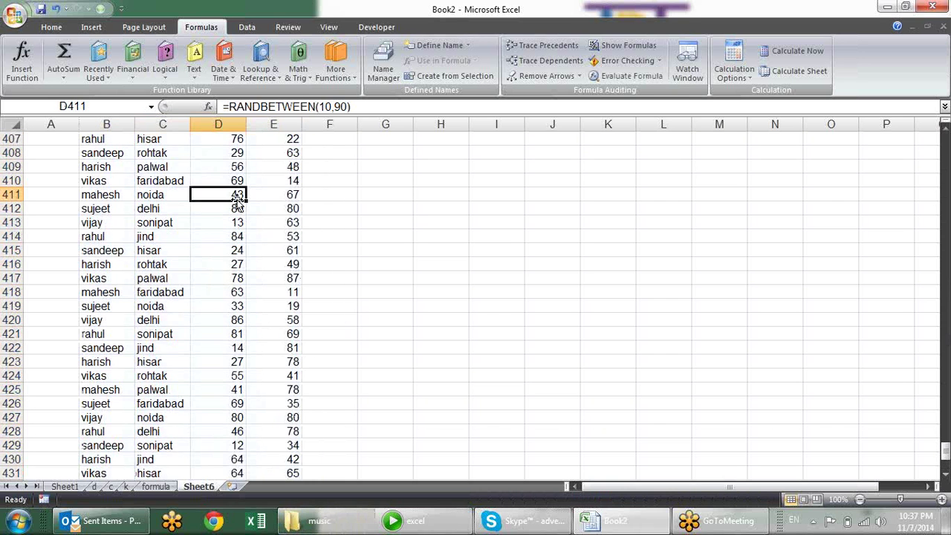
# Copy the whole B1:E442 block and paste it back as values to freeze the numbers
pyautogui.hotkey('ctrl', 'Up')
pyautogui.hotkey('ctrl', 'Left')
pyautogui.hotkey('ctrl', 'shift', 'Right')
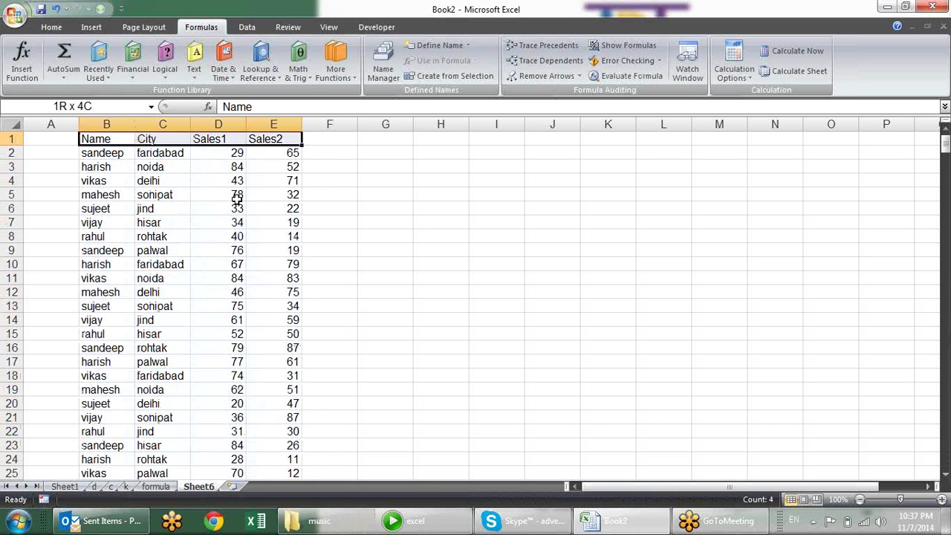
pyautogui.hotkey('ctrl', 'shift', 'Down')
pyautogui.hotkey('ctrl', 'c')
pyautogui.hotkey('alt', 'e')
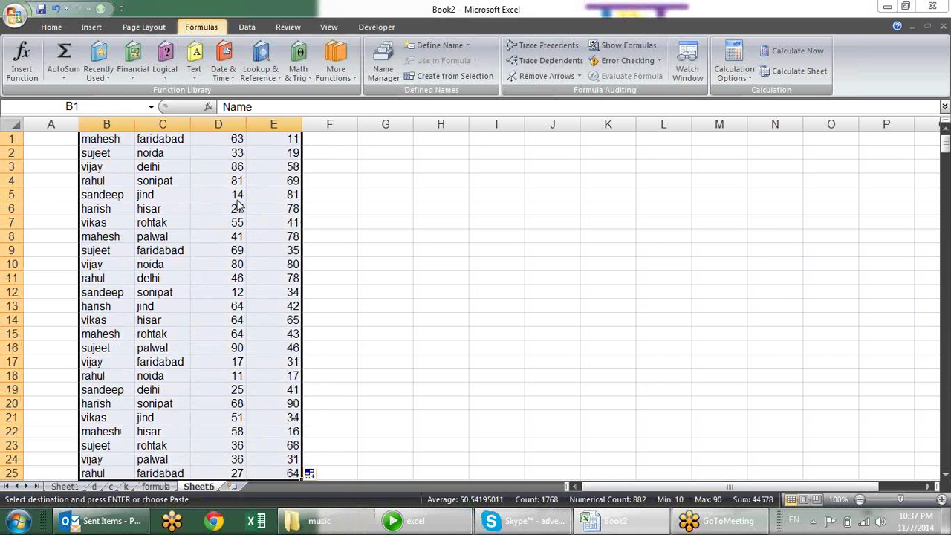
pyautogui.press('s')
pyautogui.press('v')
pyautogui.press('Return')
pyautogui.click(378, 180)
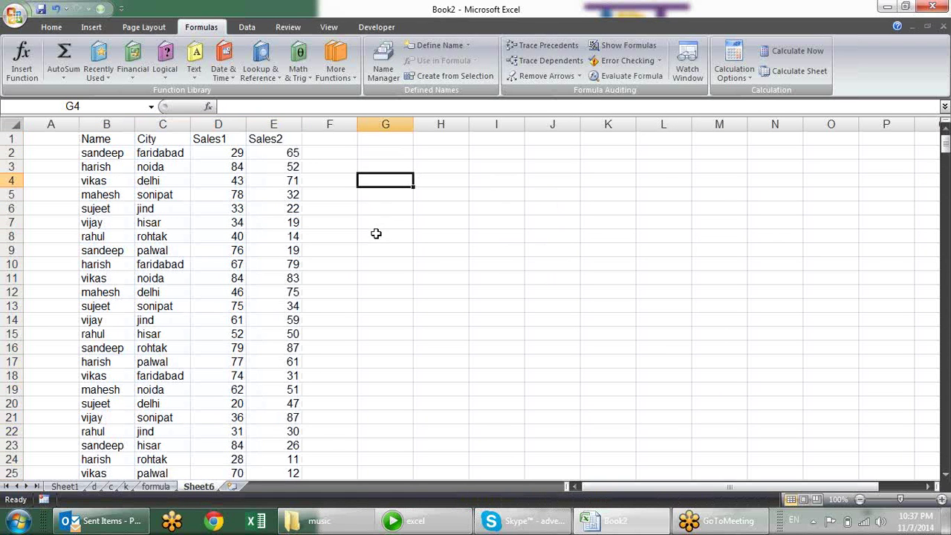
# Enter =COUNT(E1:E14) in G2, returning 13, and review its counted range
pyautogui.click(405, 155)
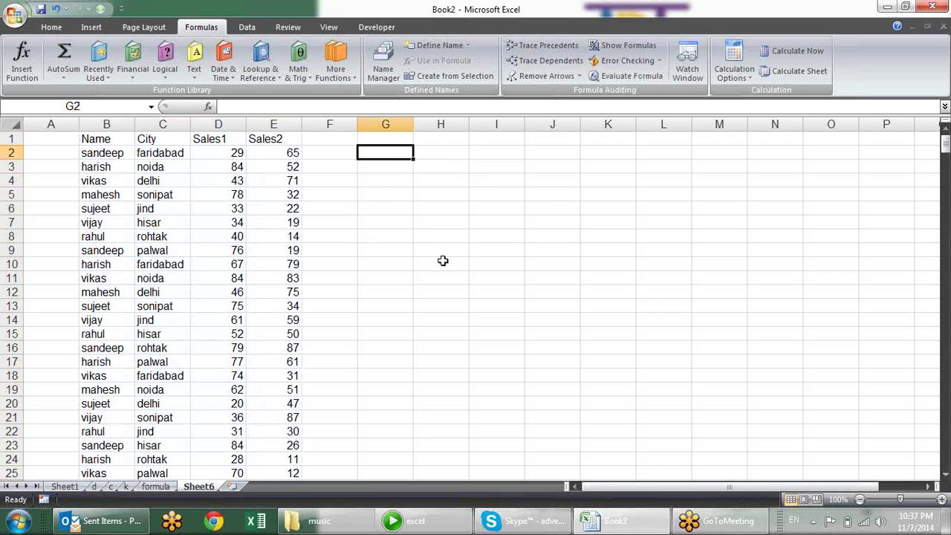
pyautogui.write('=')
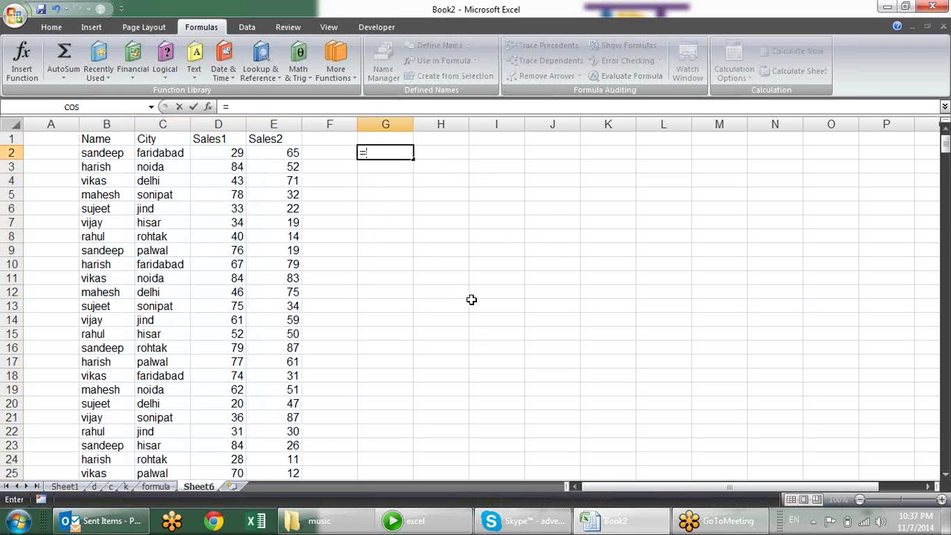
pyautogui.write('count')
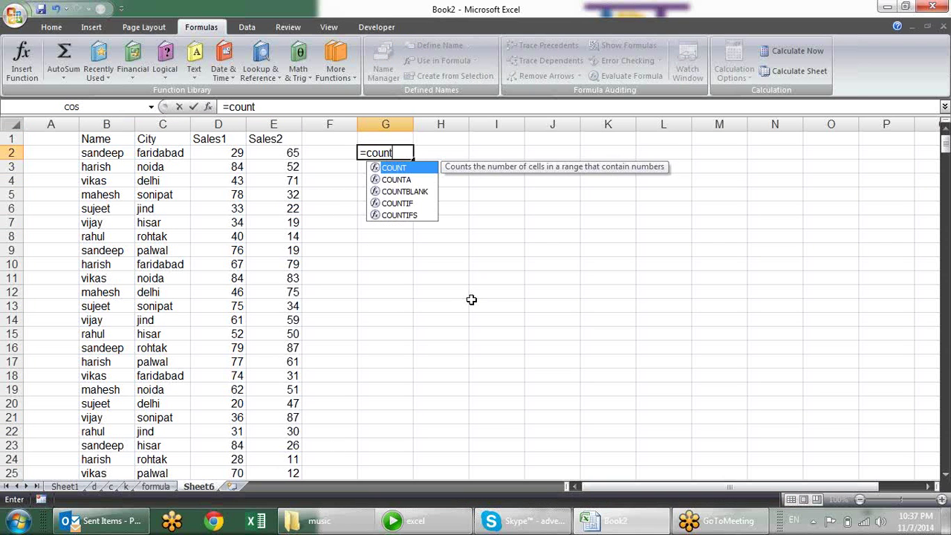
pyautogui.press('Tab')
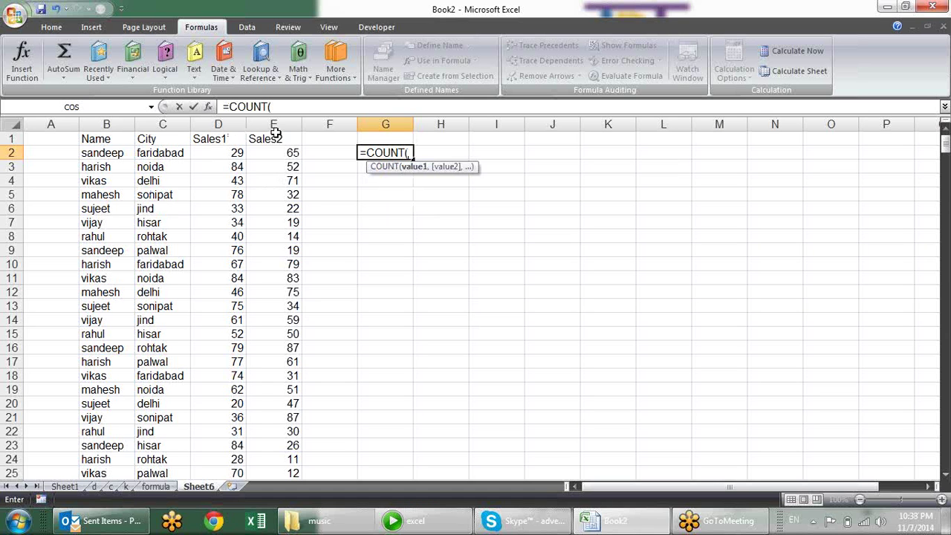
pyautogui.moveTo(275, 132); pyautogui.dragTo(294, 320)
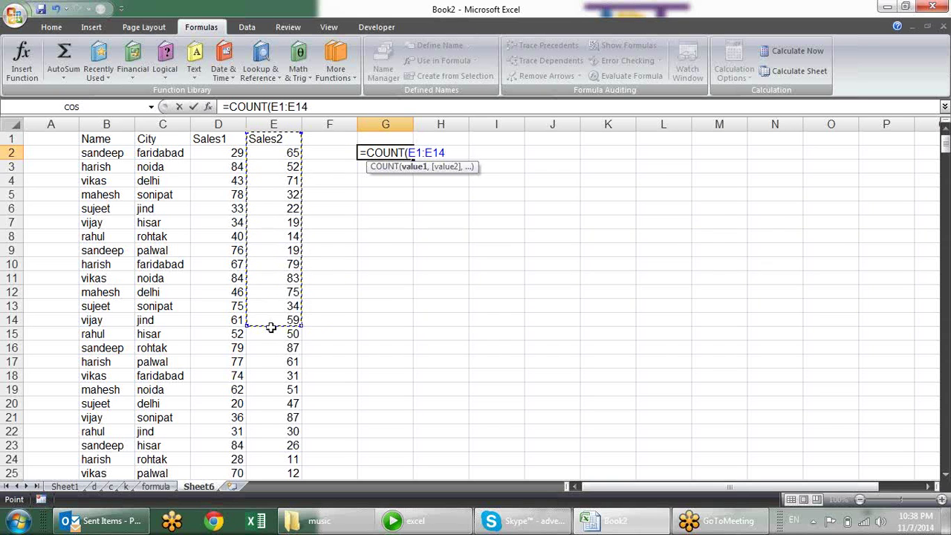
pyautogui.write(')')
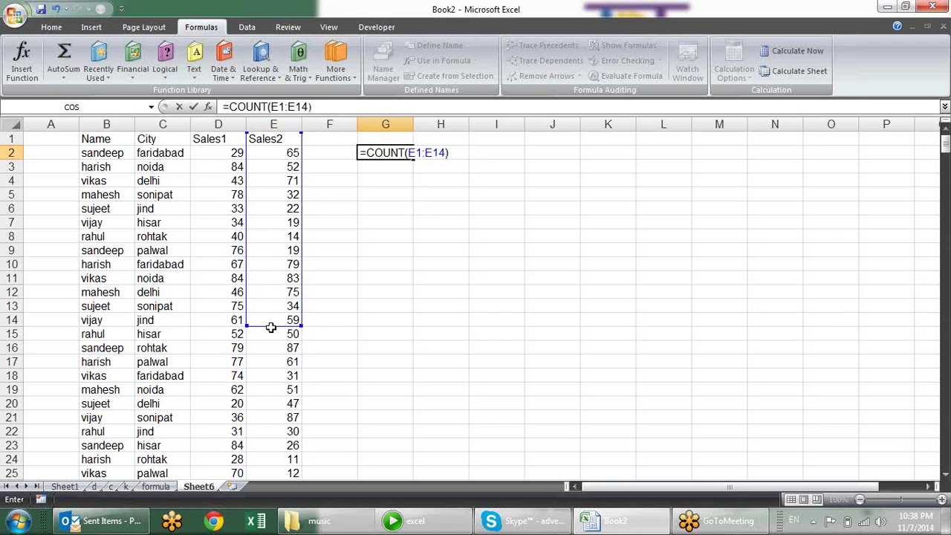
pyautogui.press('Return')
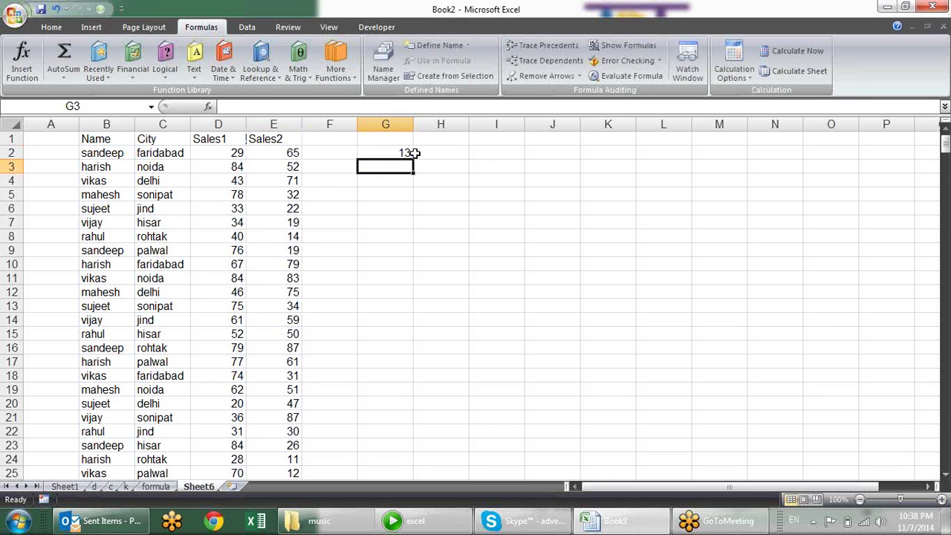
pyautogui.click(411, 153)
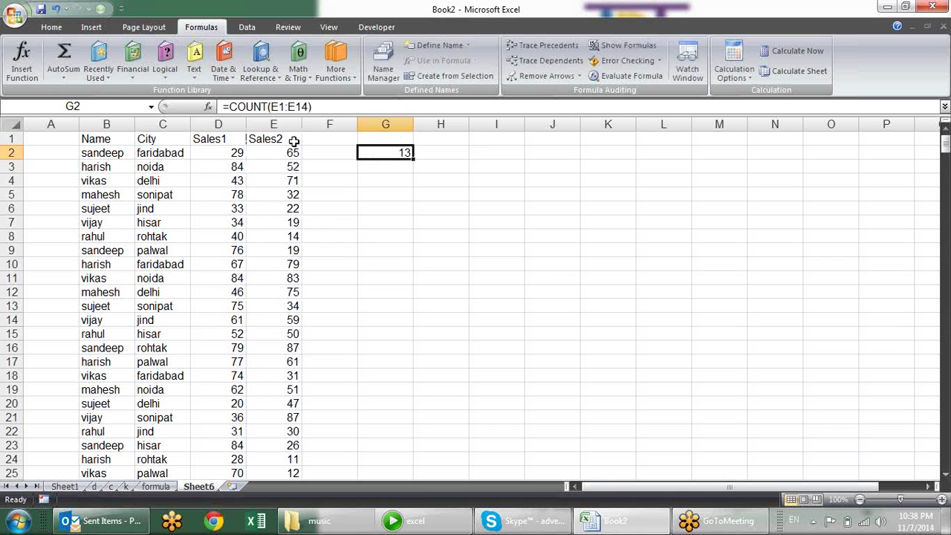
pyautogui.moveTo(294, 139); pyautogui.dragTo(280, 320)
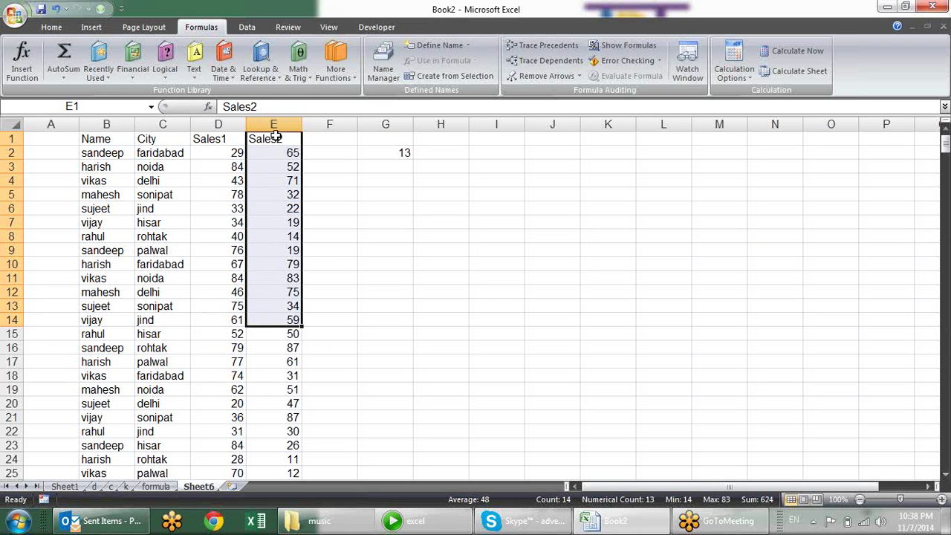
pyautogui.doubleClick(383, 151)
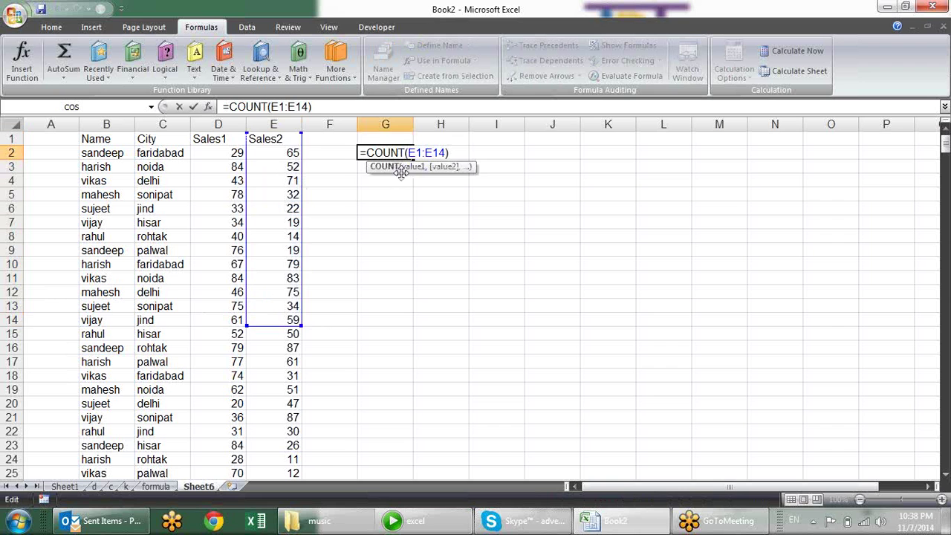
pyautogui.press('Escape')
# Enter =COUNTA(E1:E14) in G3, giving 14 non-empty cells
pyautogui.click(388, 165)
pyautogui.write('=')
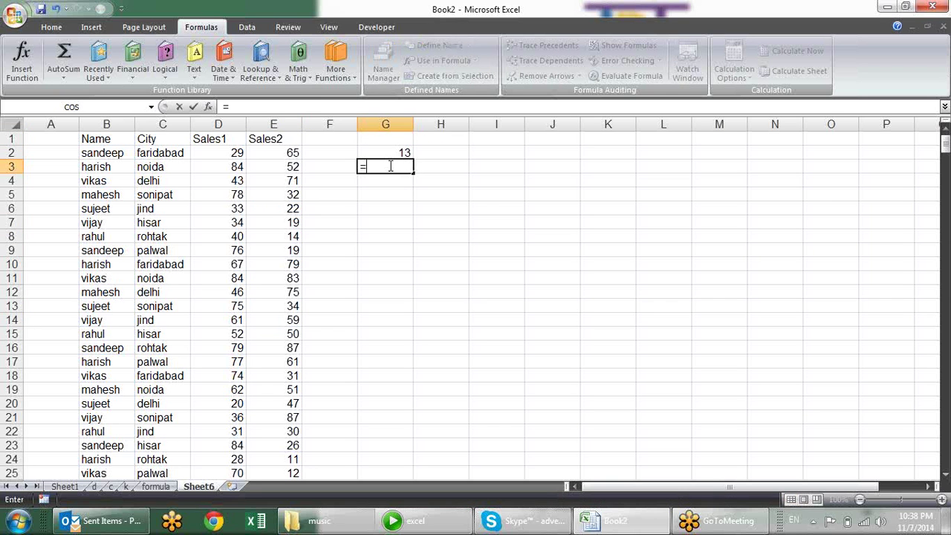
pyautogui.write('coun')
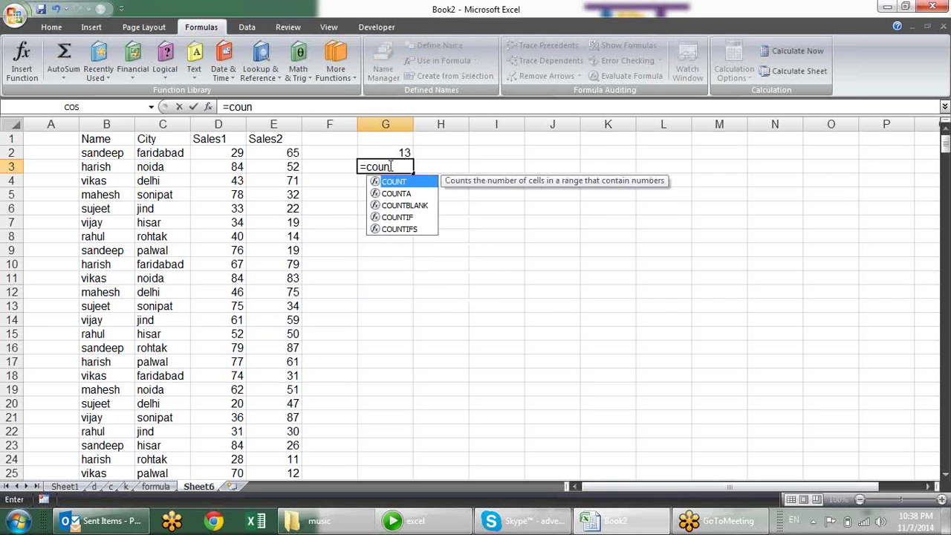
pyautogui.press('Down')
pyautogui.press('Tab')
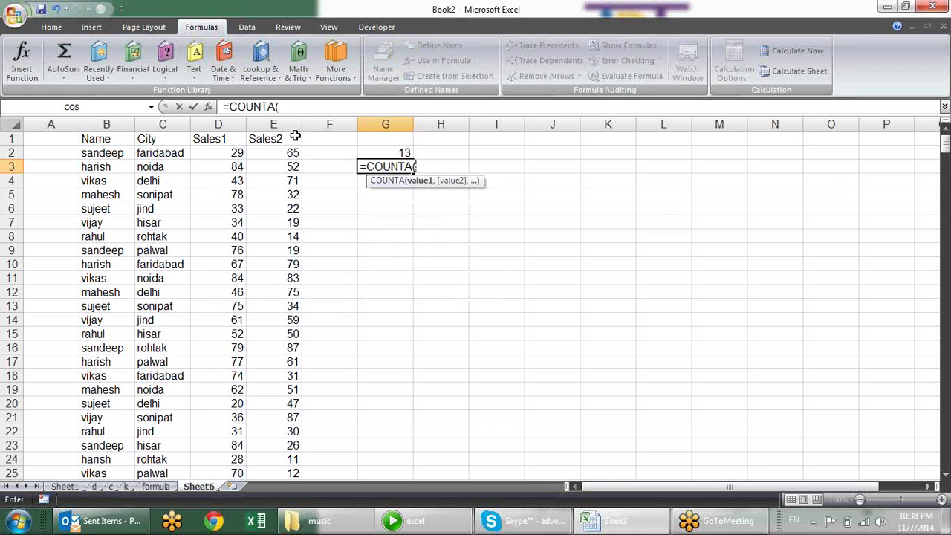
pyautogui.moveTo(295, 139); pyautogui.dragTo(280, 321)
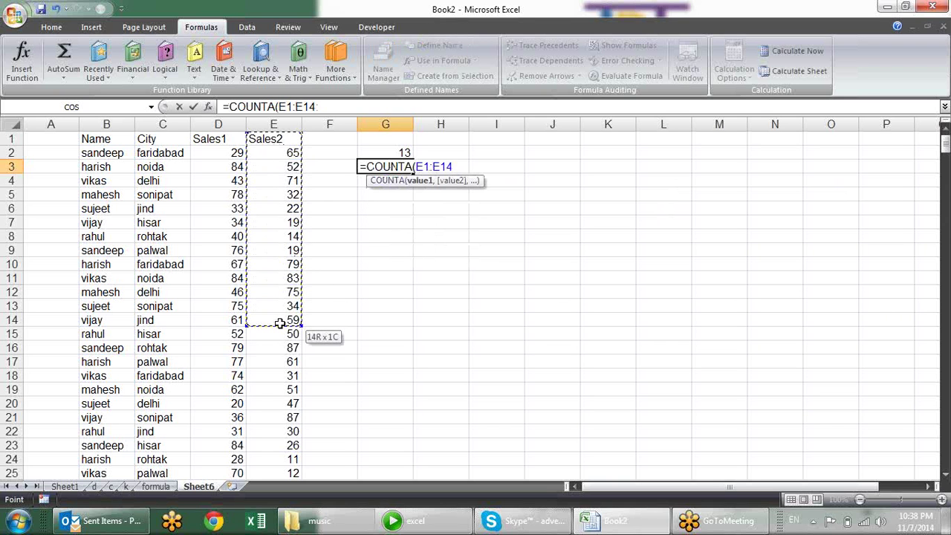
pyautogui.press('Return')
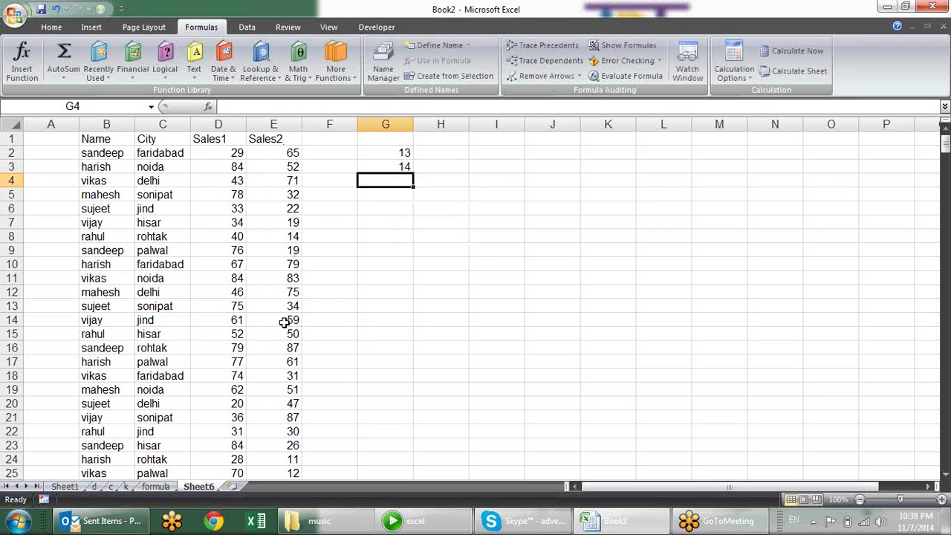
pyautogui.write('=')
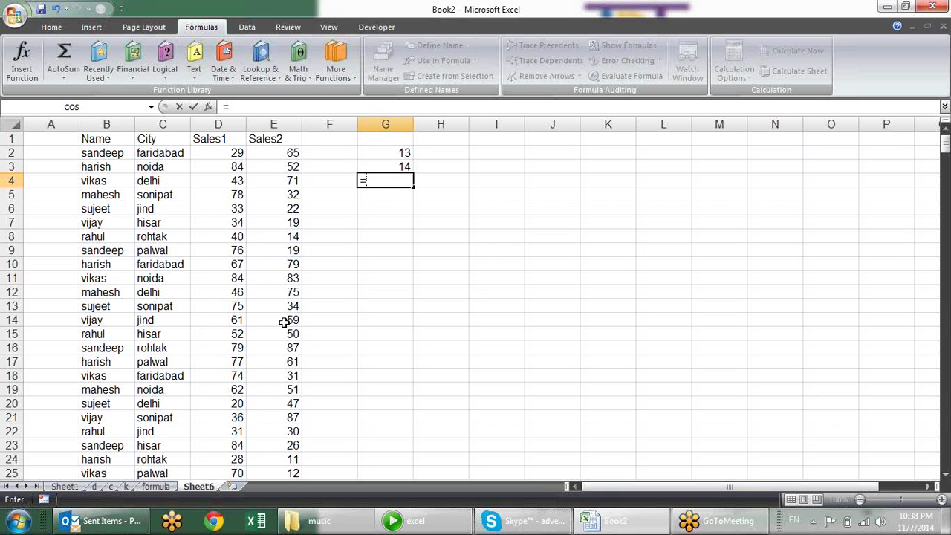
# Enter =COUNTBLANK(E1:E12) in G4, returning 0
pyautogui.write('cou')
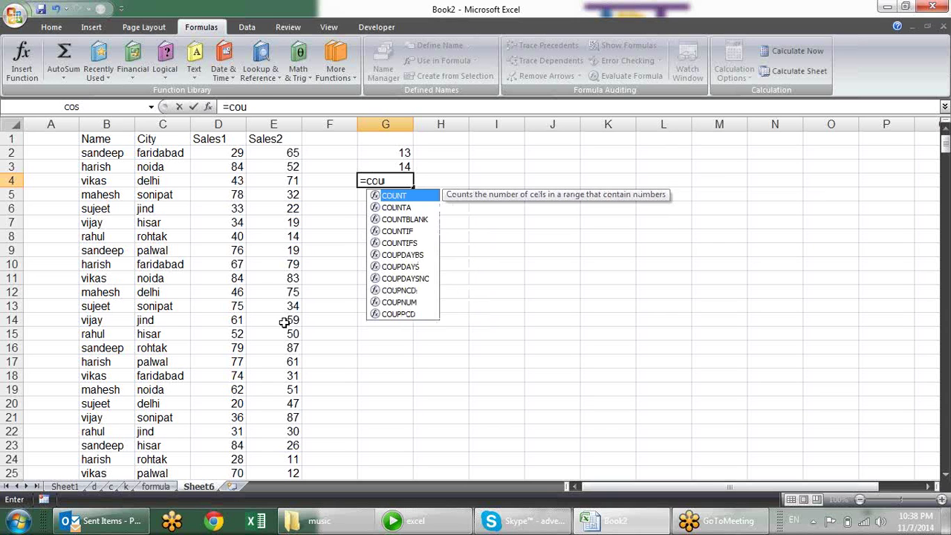
pyautogui.press('Down')
pyautogui.press('Down')
pyautogui.press('Tab')
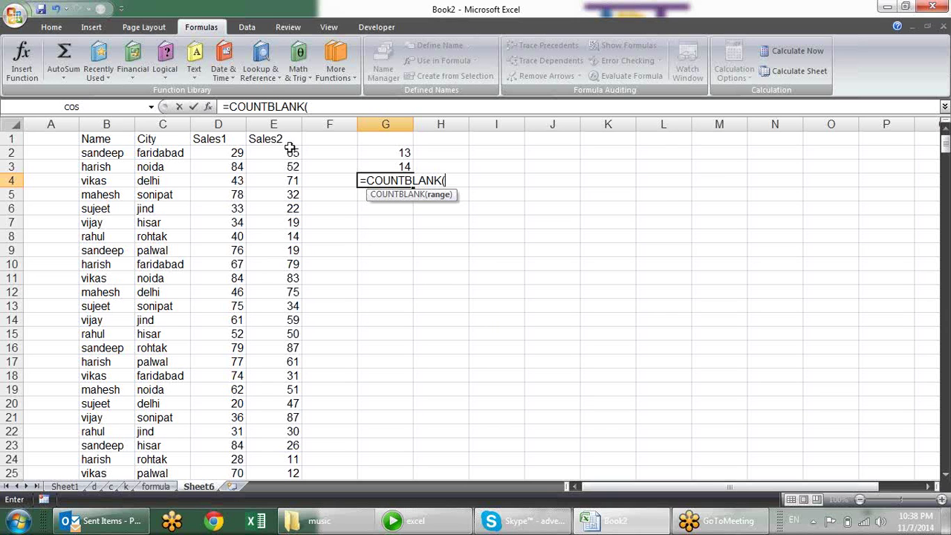
pyautogui.moveTo(286, 141); pyautogui.dragTo(266, 295)
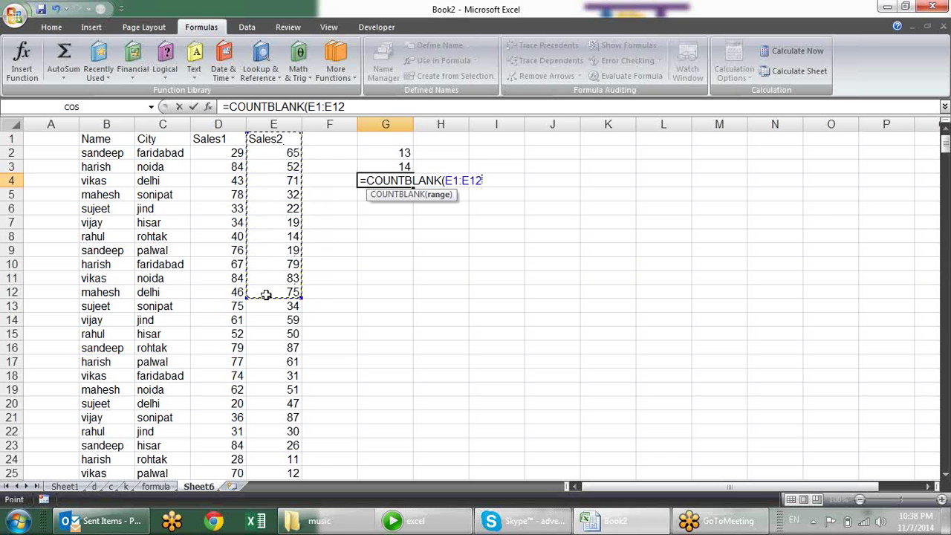
pyautogui.write(')')
pyautogui.press('Return')
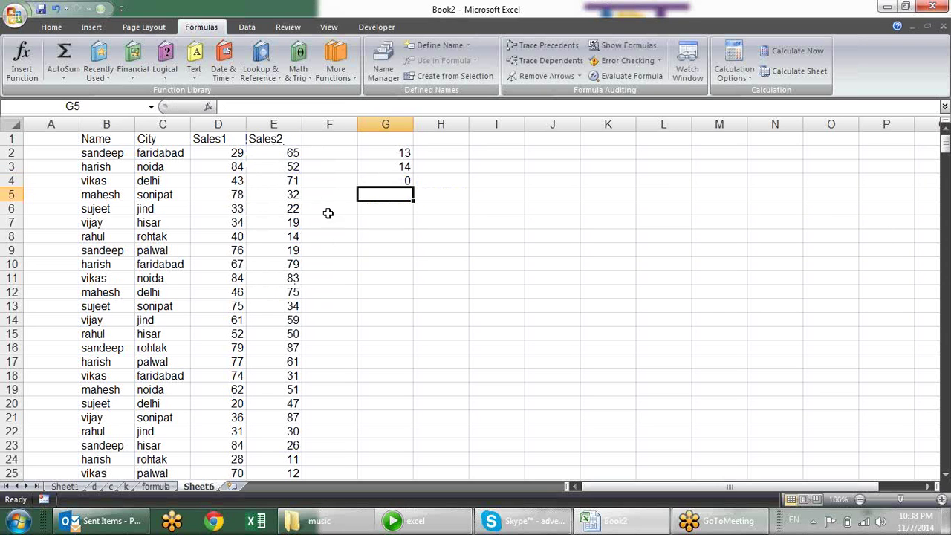
# Test the blank count by emptying E5, then undo to restore 32 and review G4's range
pyautogui.click(297, 197)
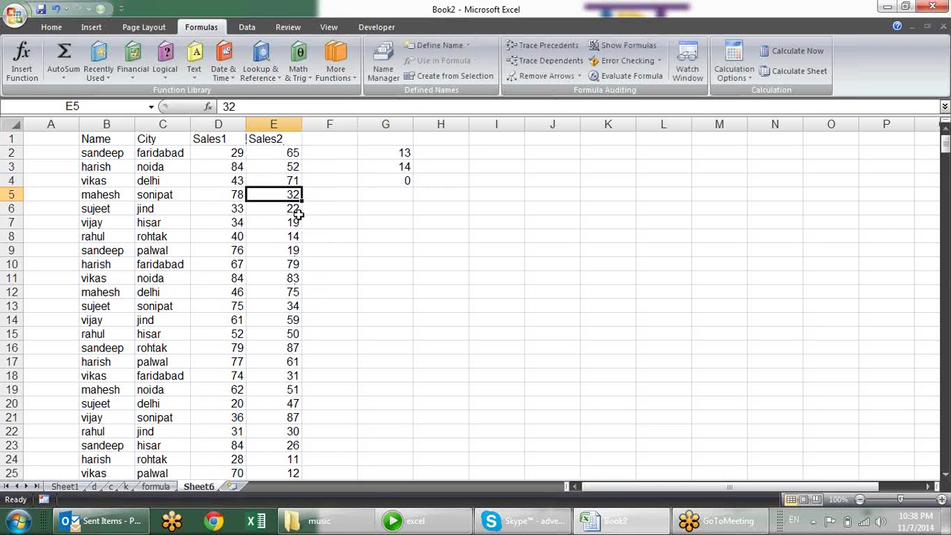
pyautogui.press('Delete')
pyautogui.press('Right')
pyautogui.press('Right')
pyautogui.press('Up')
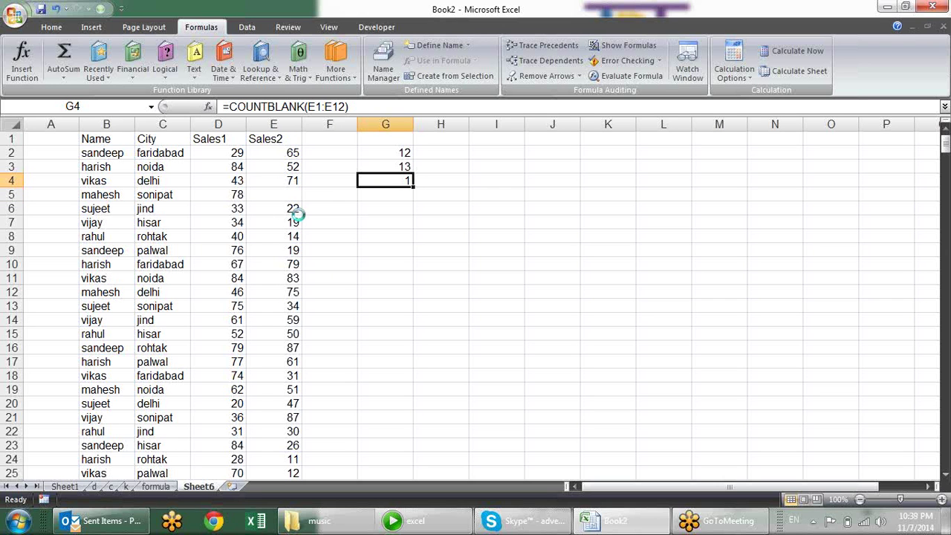
pyautogui.hotkey('ctrl', 'z')
pyautogui.click(404, 188)
pyautogui.doubleClick(405, 179)
pyautogui.press('Escape')
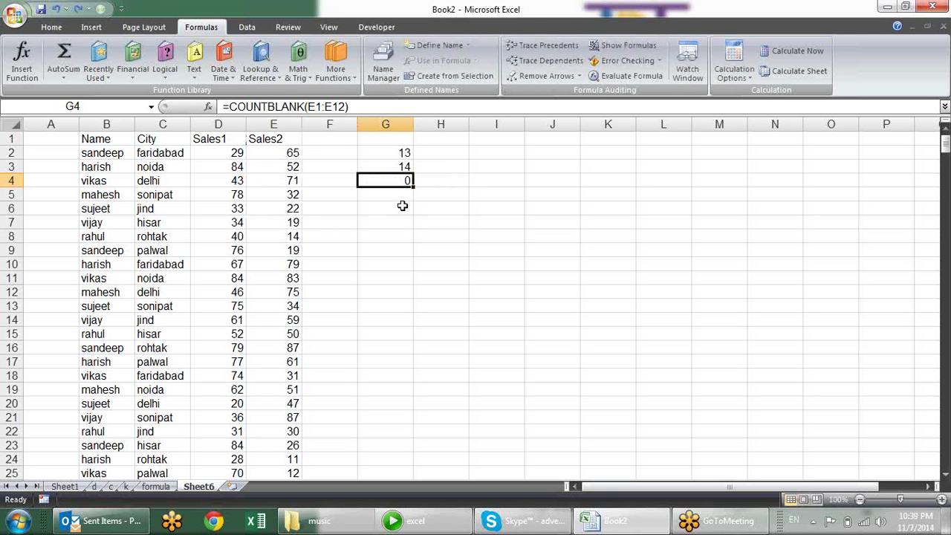
pyautogui.click(401, 206)
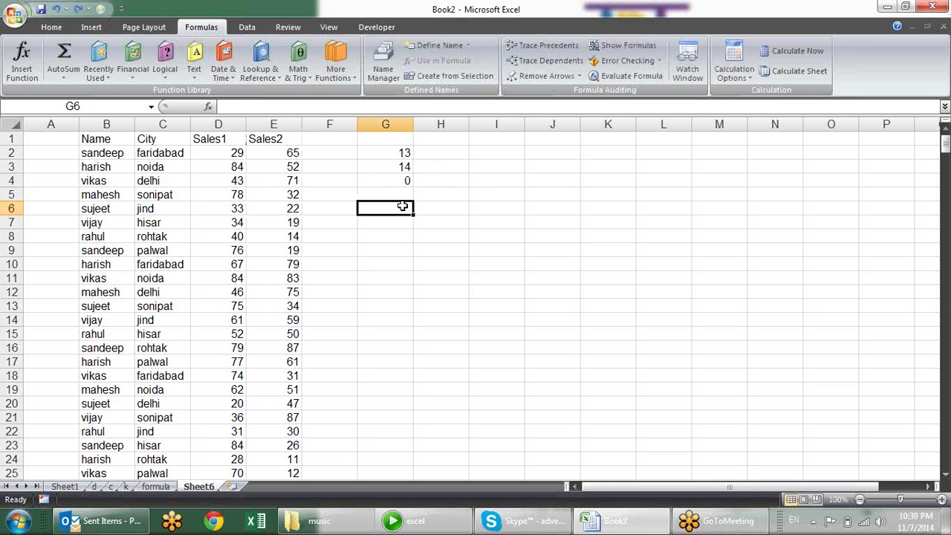
# Enter =COUNTIF(B:B,"sandeep") in G6, returning 63, and recheck the formula
pyautogui.write('=count')
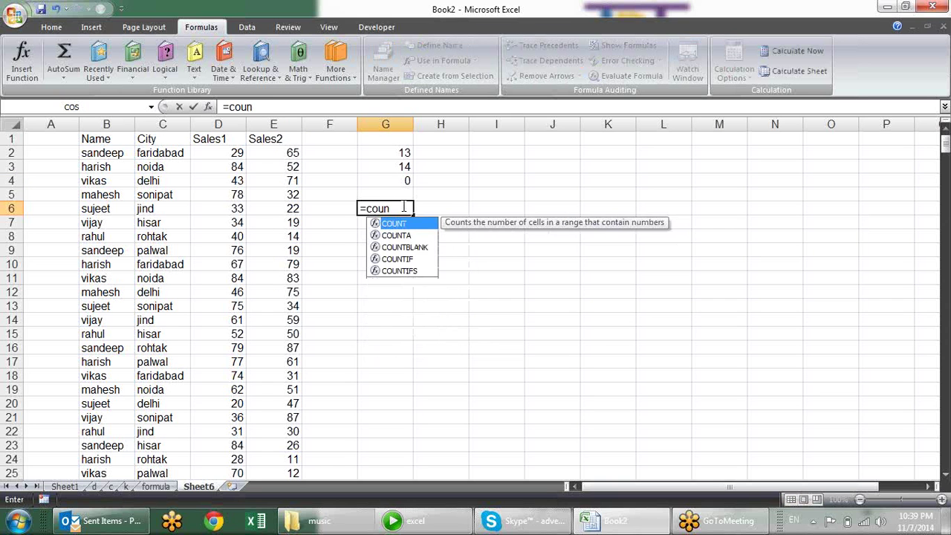
pyautogui.write('if')
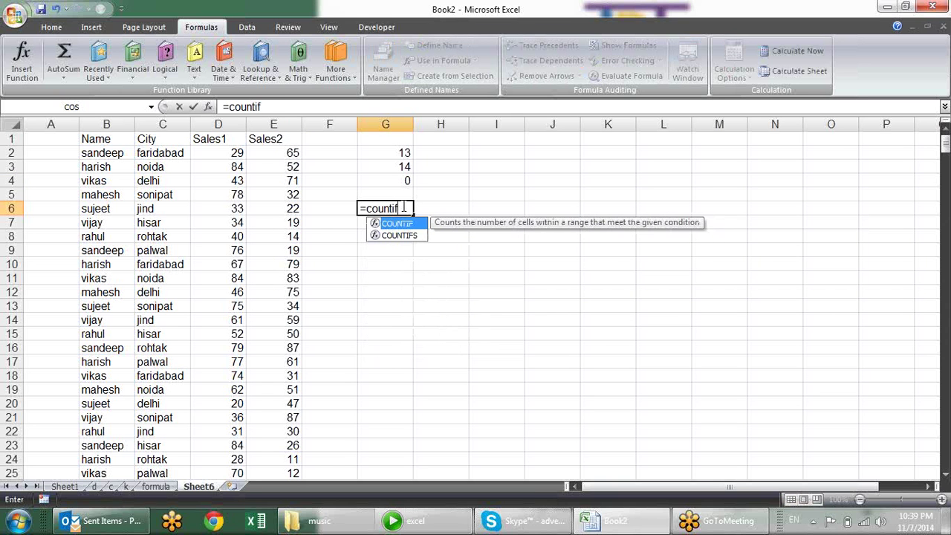
pyautogui.press('Tab')
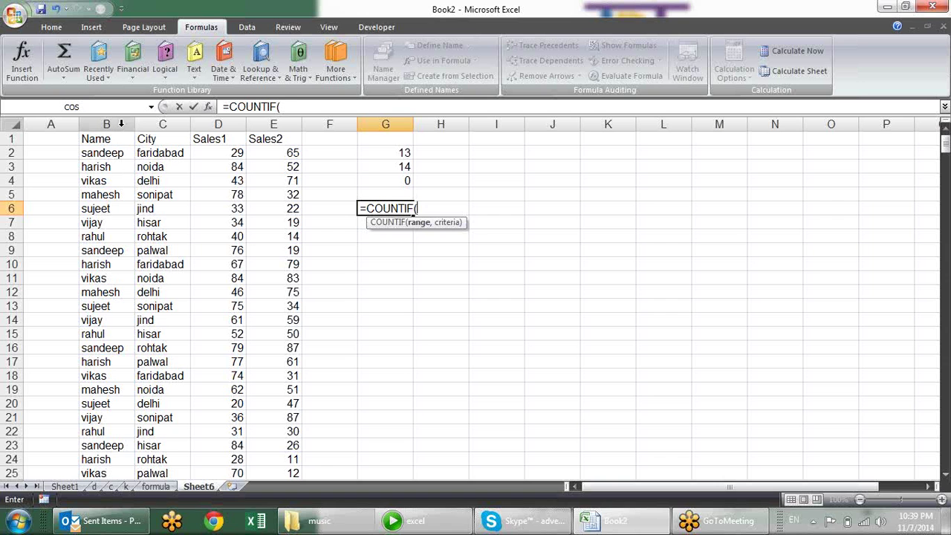
pyautogui.click(124, 123)
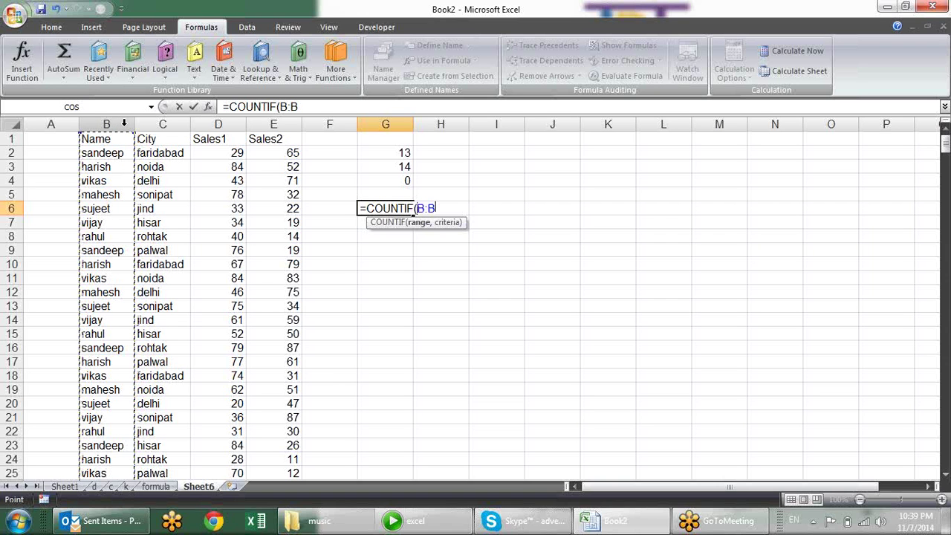
pyautogui.write(',"')
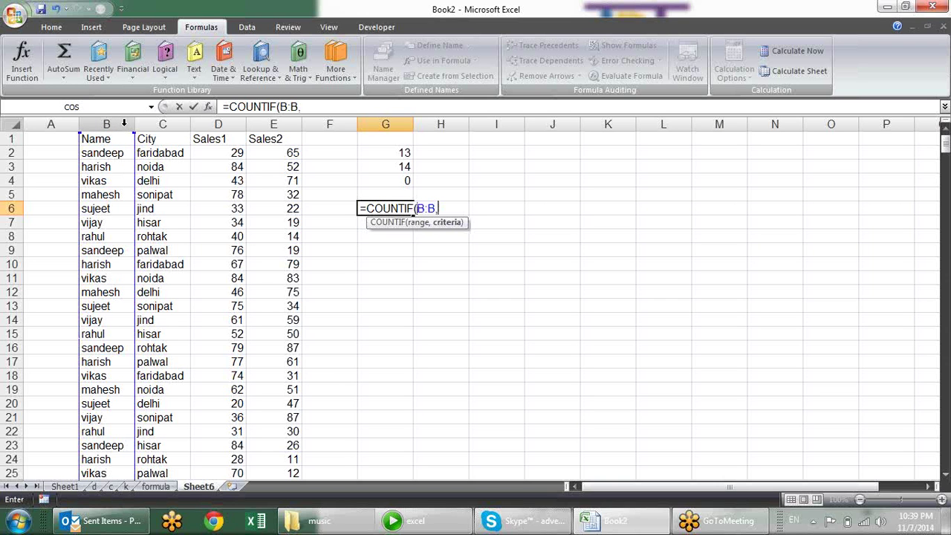
pyautogui.write('sande')
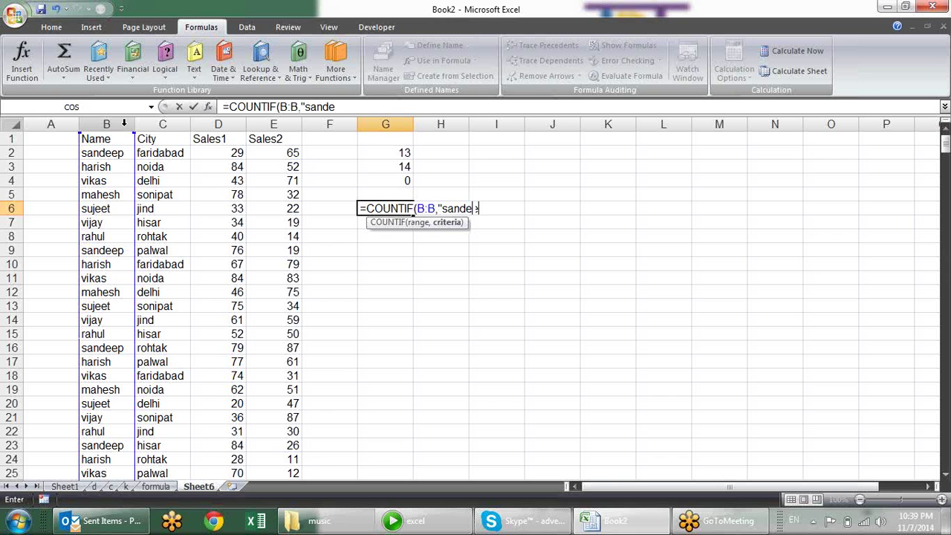
pyautogui.write('ep")')
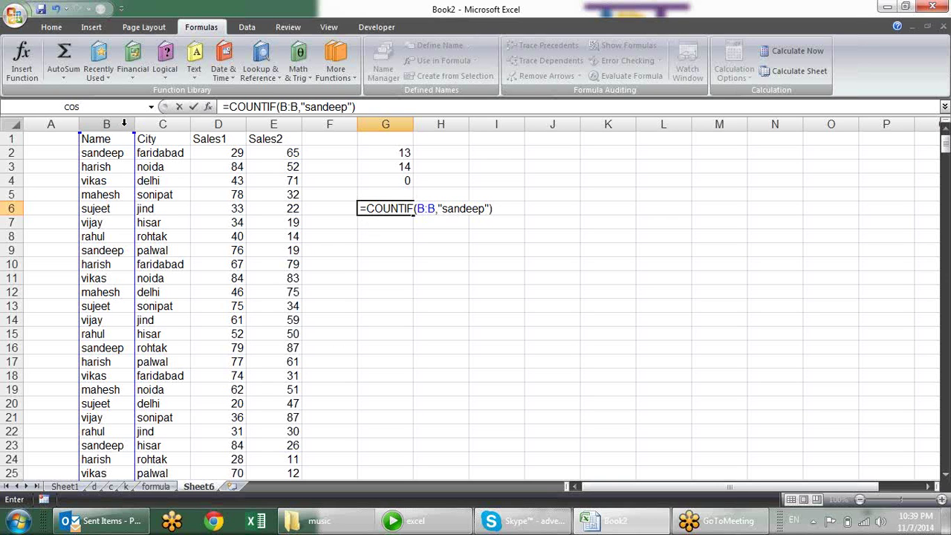
pyautogui.press('Return')
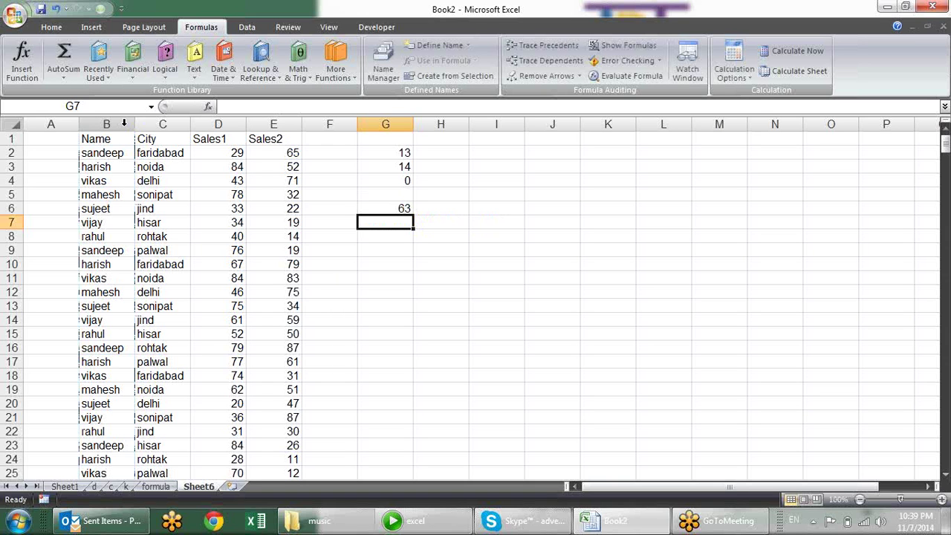
pyautogui.press('Up')
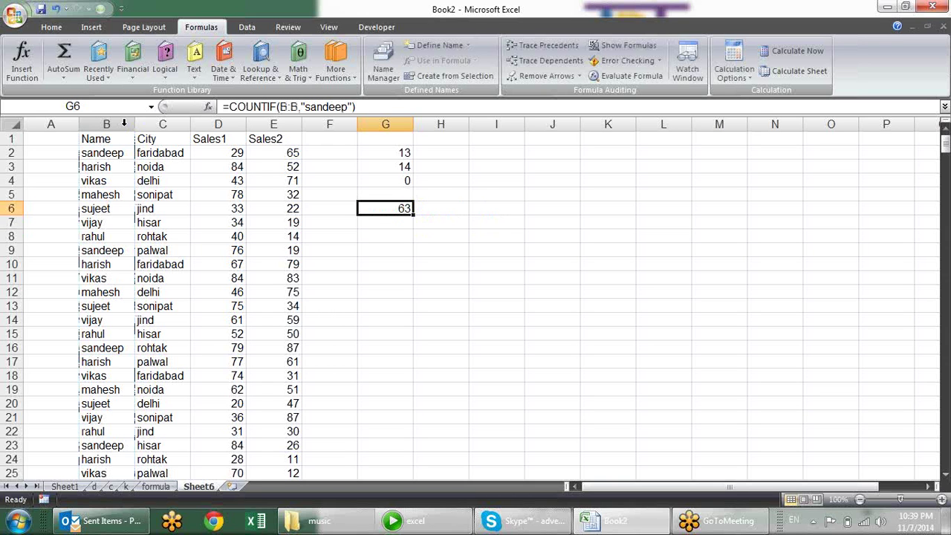
pyautogui.press('F2')
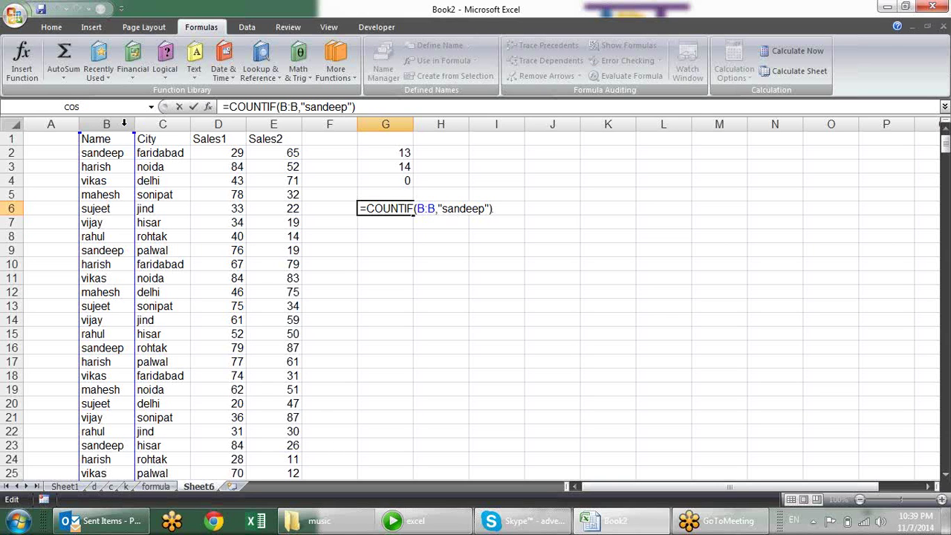
pyautogui.press('Escape')
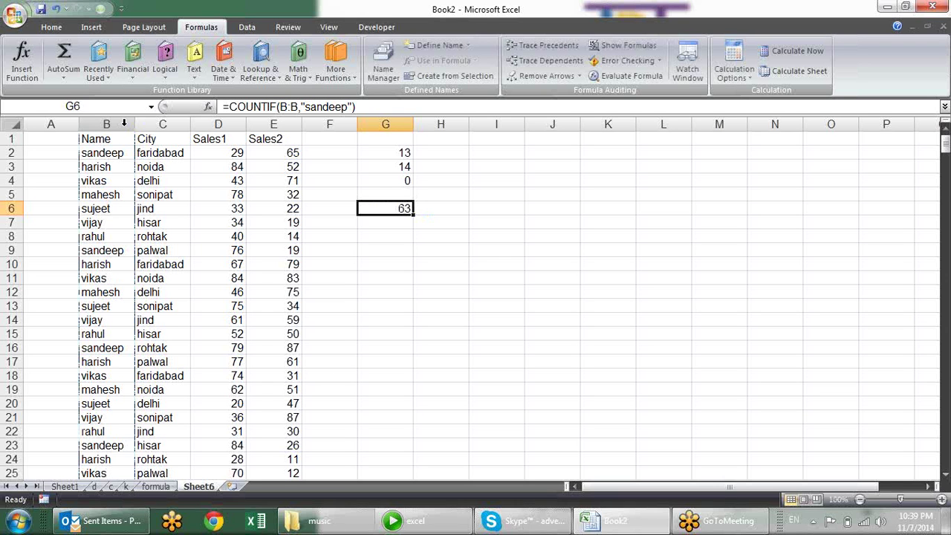
# Start a COUNTIFS formula in H6 with column B matching "sandeep" as the first criterion
pyautogui.press('Right')
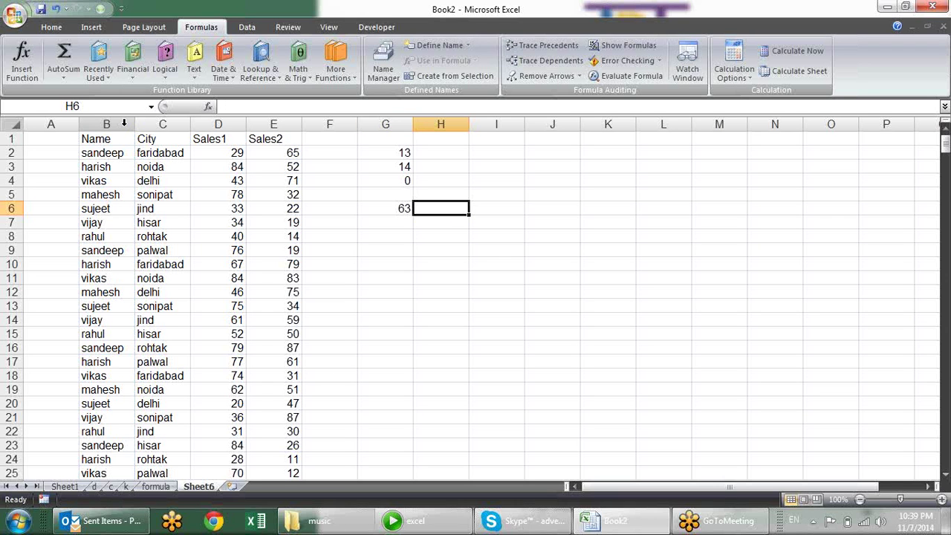
pyautogui.write('=co')
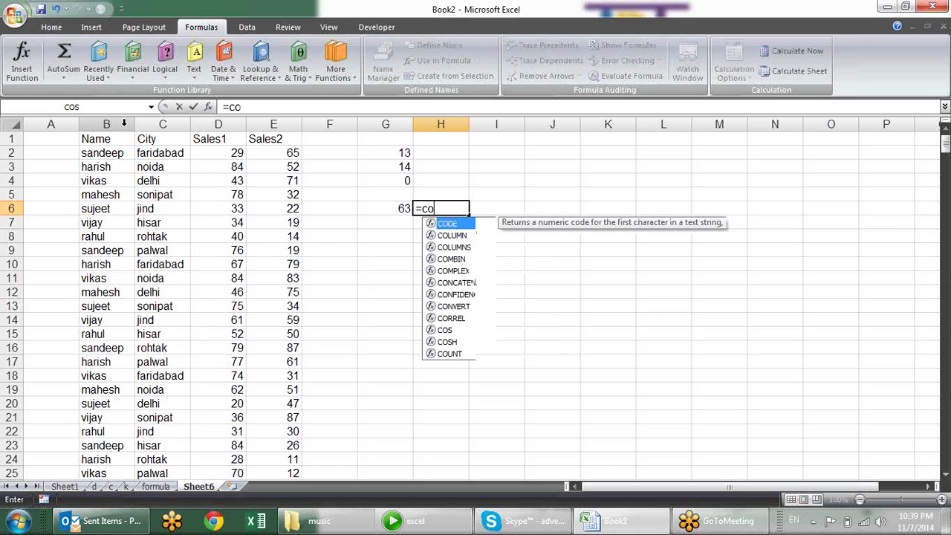
pyautogui.write('unt')
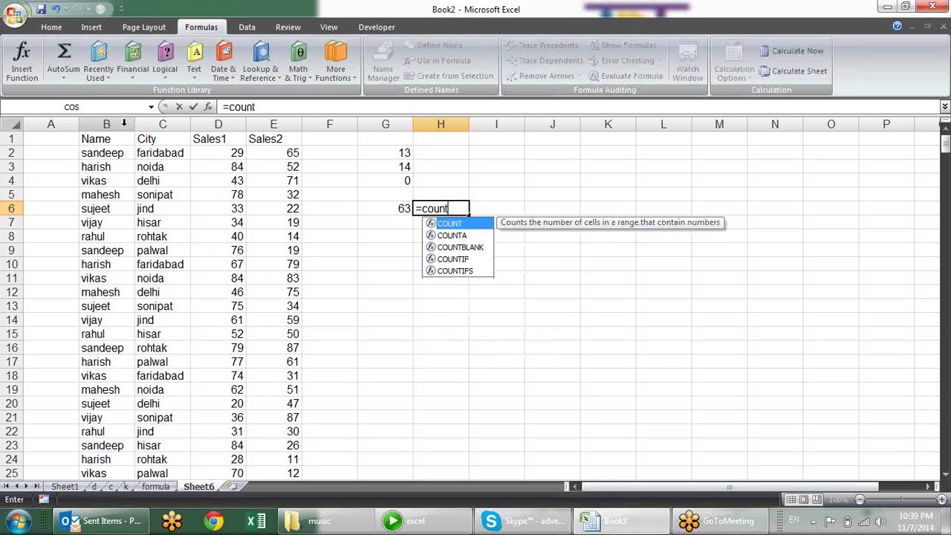
pyautogui.write('ifs')
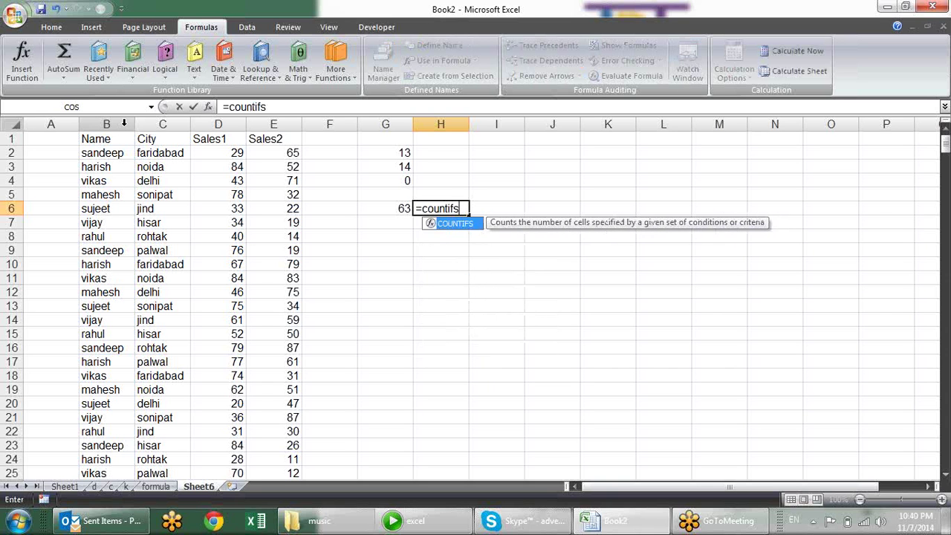
pyautogui.press('Tab')
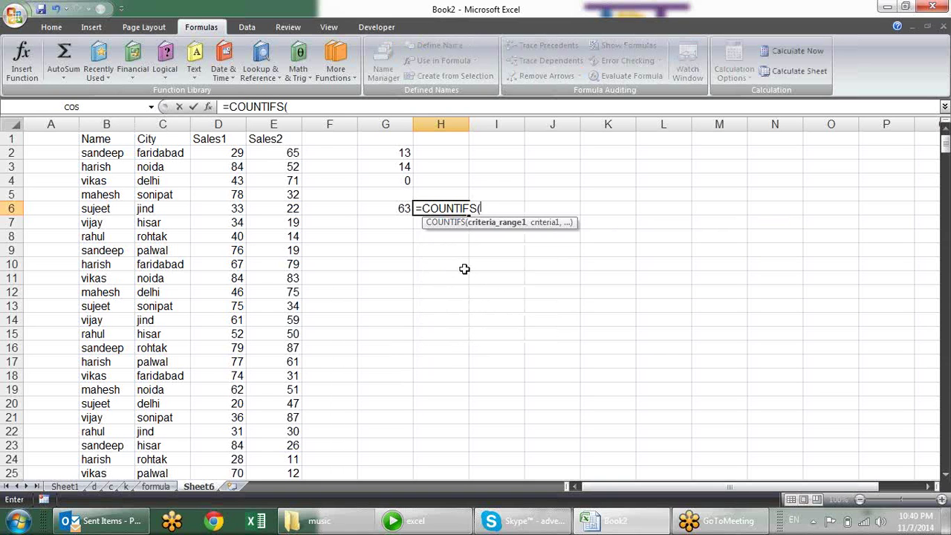
pyautogui.click(124, 123)
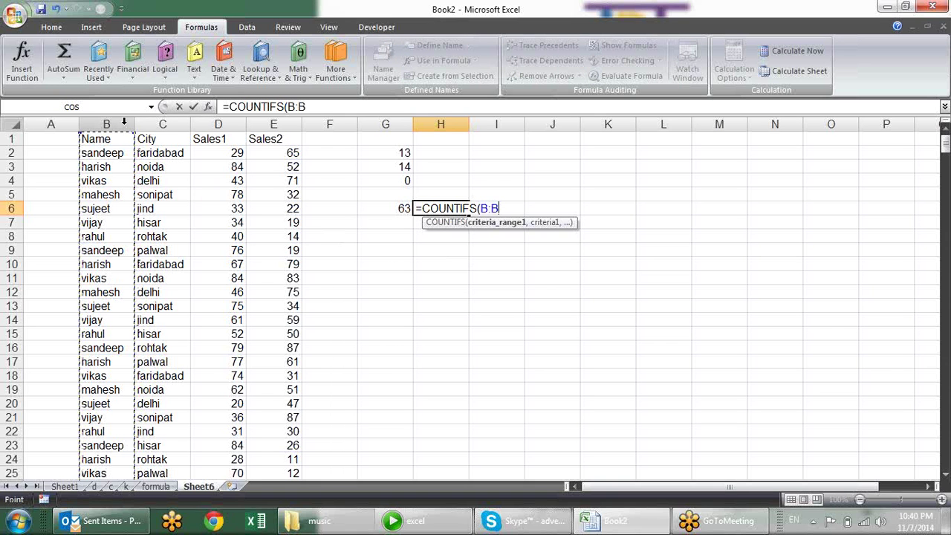
pyautogui.write(',"sa')
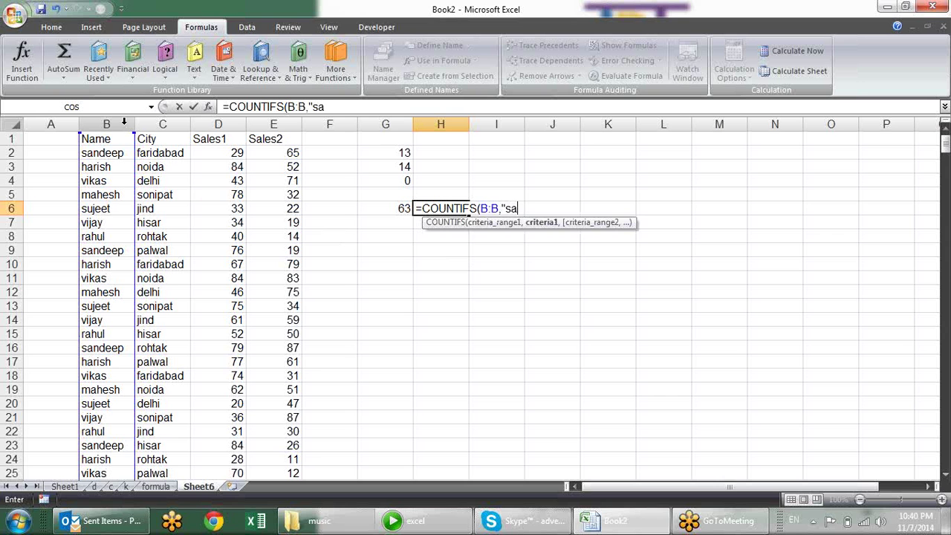
pyautogui.write('ndeep')
pyautogui.write('")')
pyautogui.press('BackSpace')
pyautogui.write(',')
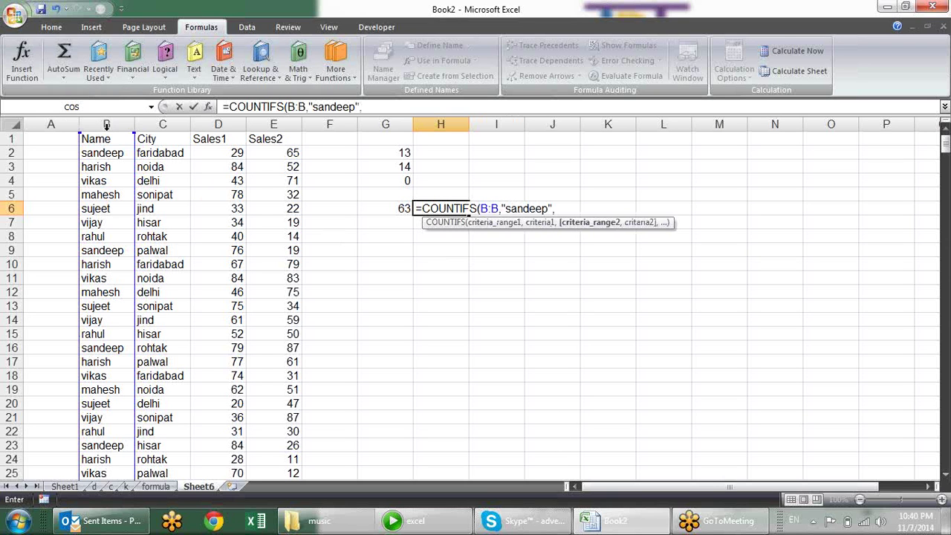
# Add column D with ">50" as the second criterion, completing =COUNTIFS(B:B,"sandeep",D:D,">50") showing 30
pyautogui.click(212, 124)
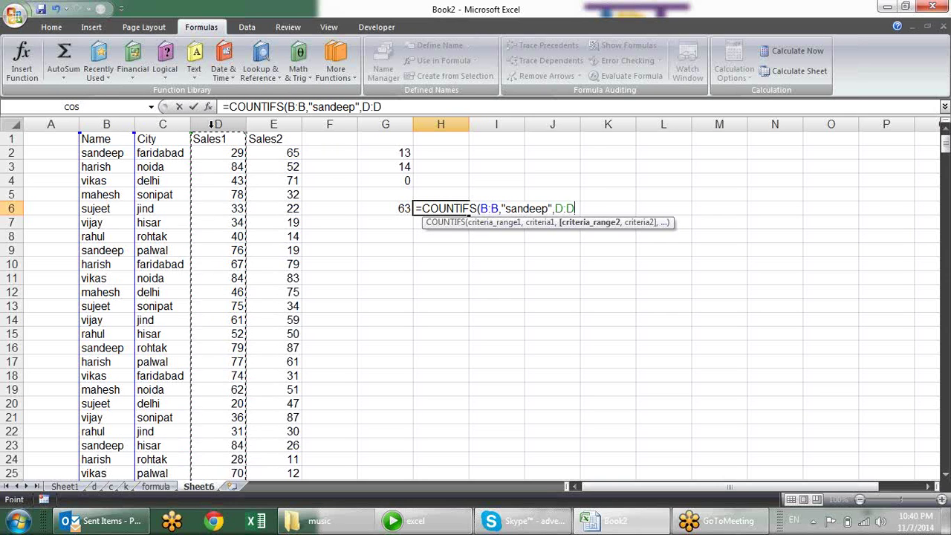
pyautogui.write(',"')
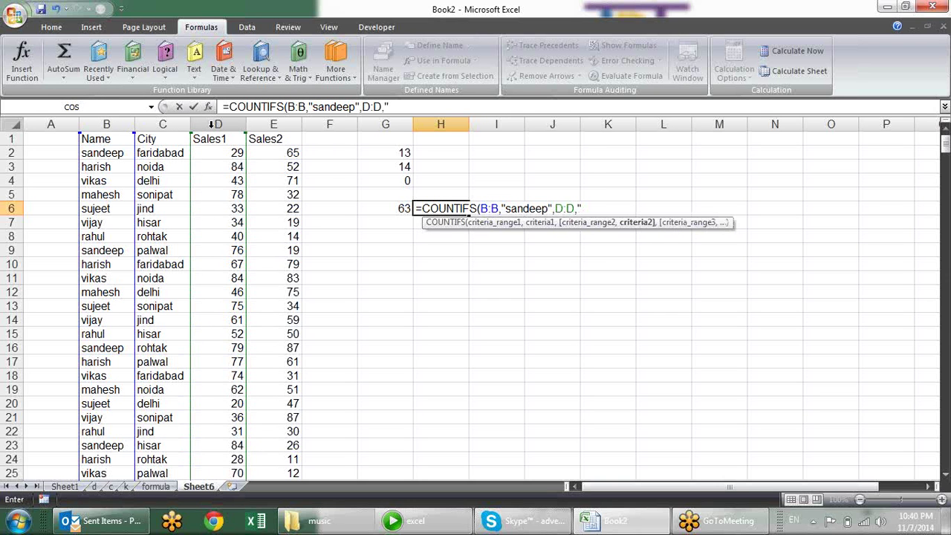
pyautogui.write('>')
pyautogui.write('50)')
pyautogui.press('BackSpace')
pyautogui.write('"?')
pyautogui.press('BackSpace')
pyautogui.write(')')
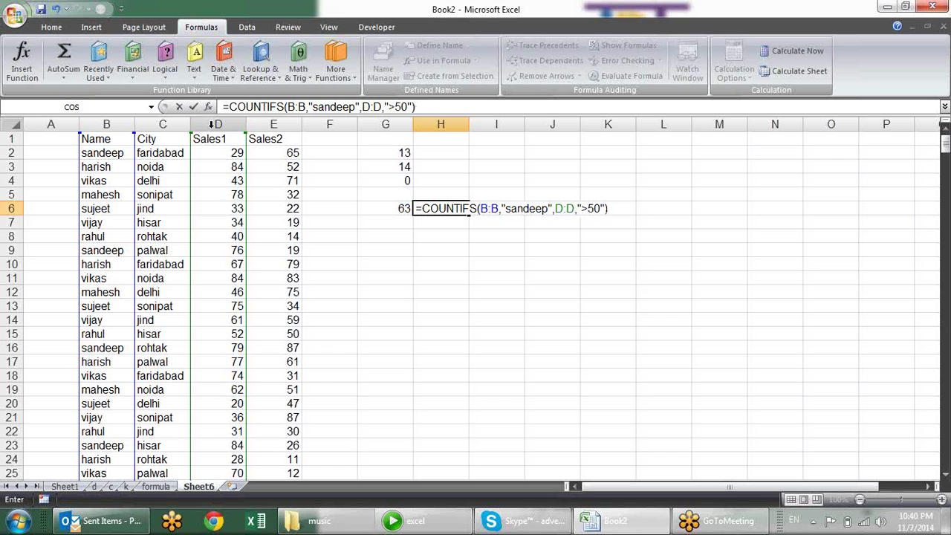
pyautogui.press('Return')
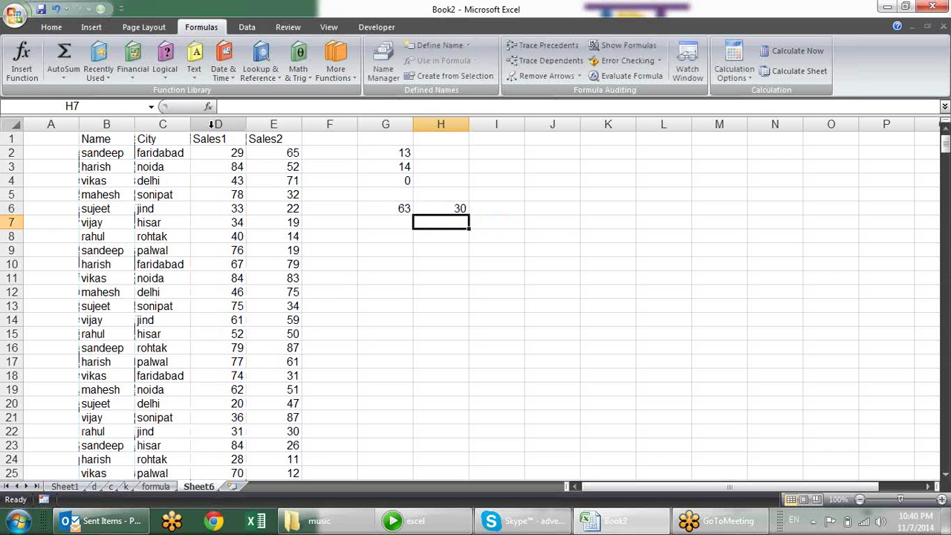
pyautogui.press('Up')
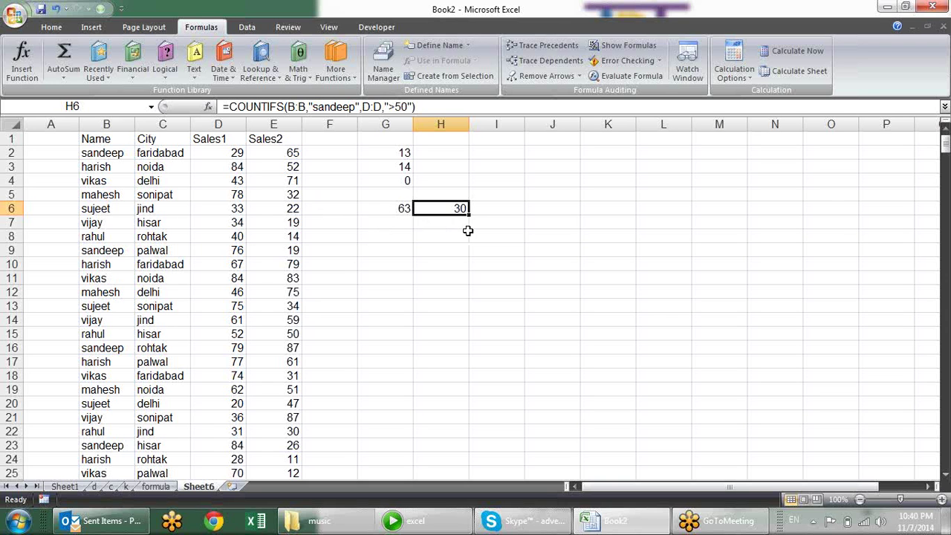
# Begin =COUNTIF(B:B, in G8, using the whole Name column B as the range
pyautogui.click(408, 235)
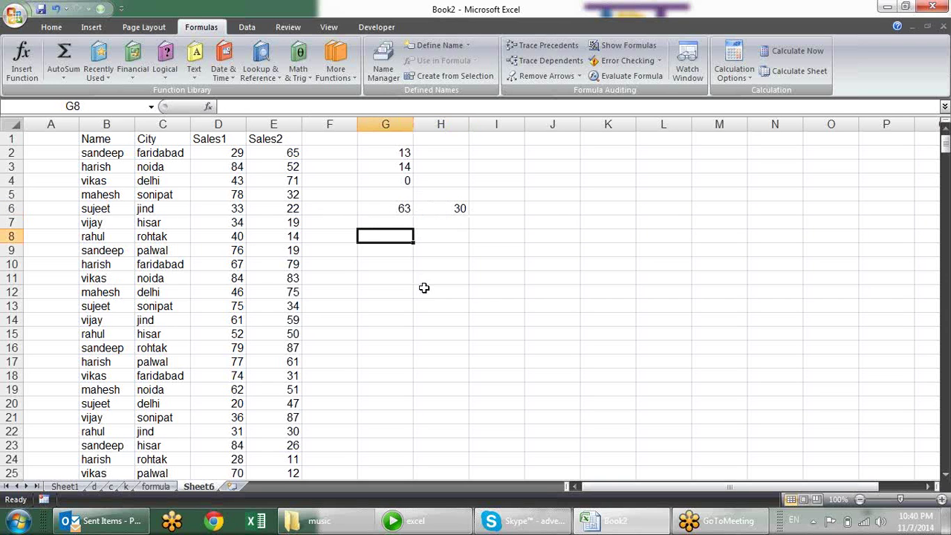
pyautogui.write('=coun')
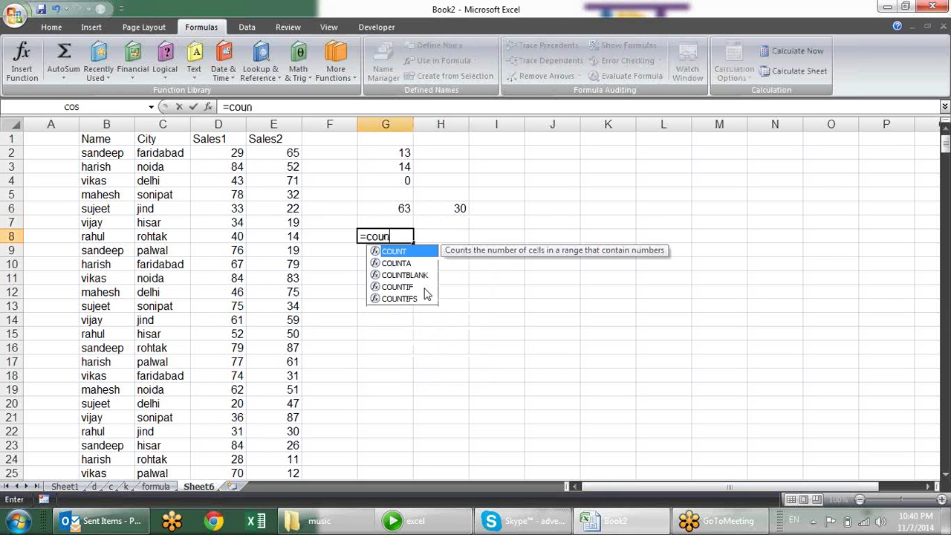
pyautogui.press('Down')
pyautogui.press('Down')
pyautogui.press('Down')
pyautogui.press('Tab')
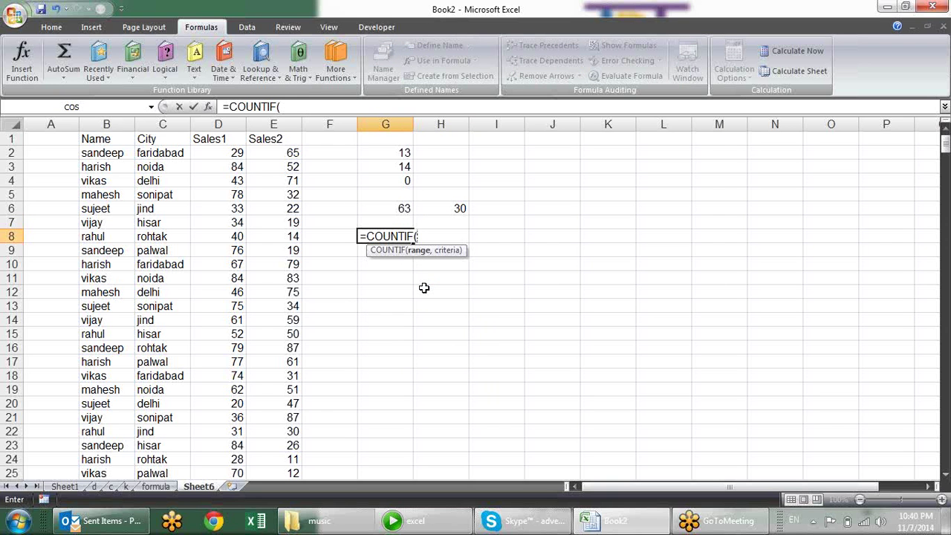
pyautogui.click(125, 120)
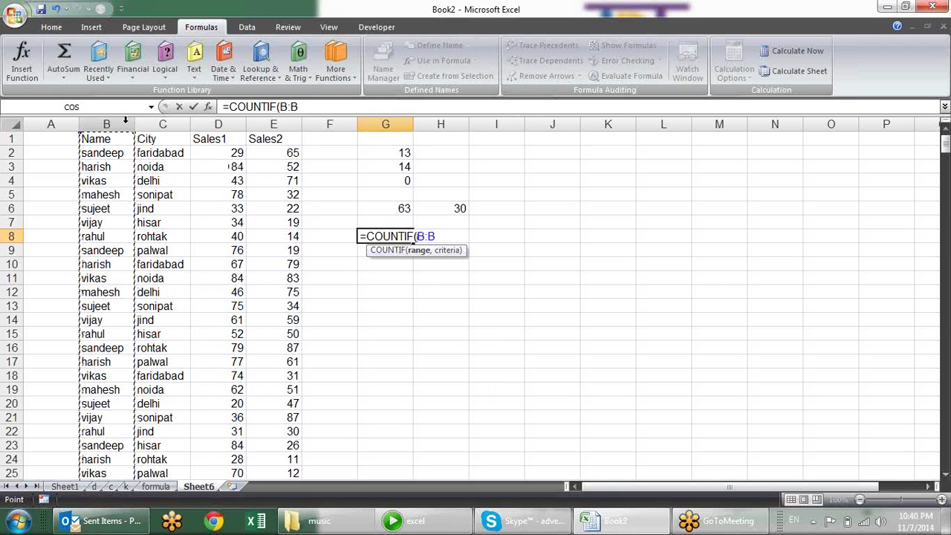
pyautogui.write(',"s*')
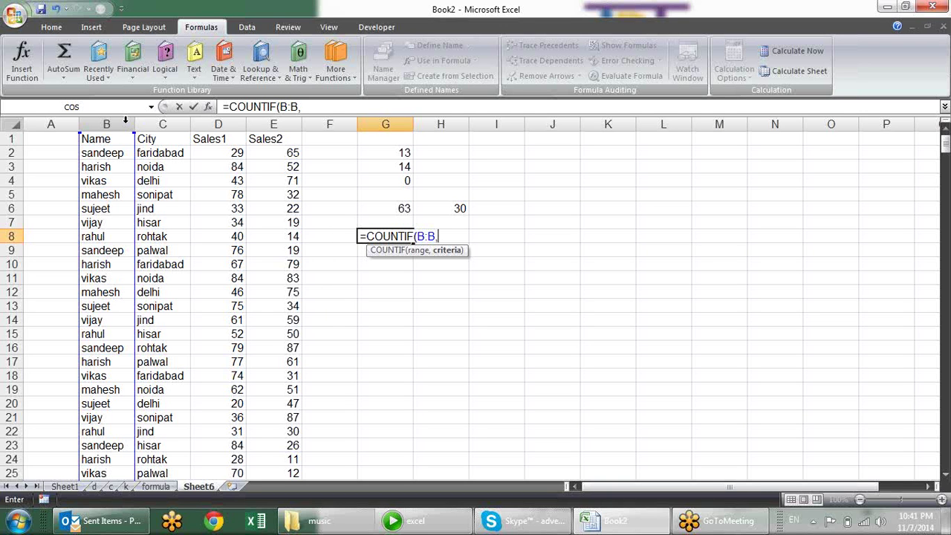
# Finish G8 as =COUNTIF(B:B,"s*") returning 126, then reselect G8 to check the formula
pyautogui.write('"')
pyautogui.write('s')
pyautogui.write('*')
pyautogui.write('"')
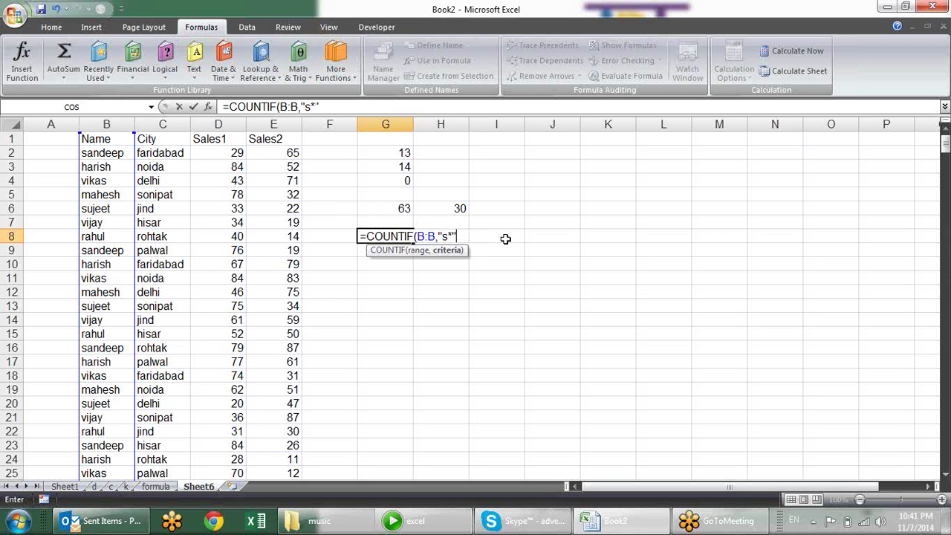
pyautogui.press('Return')
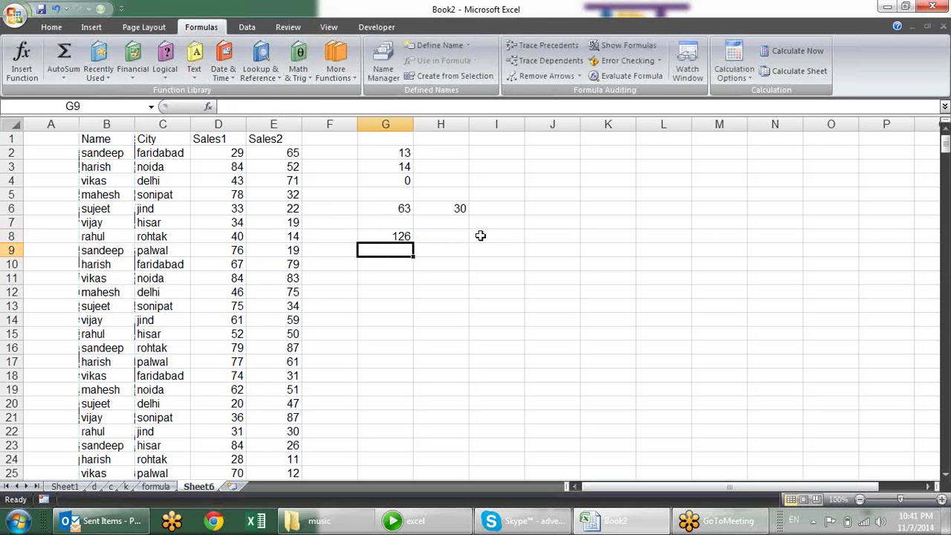
pyautogui.click(405, 236)
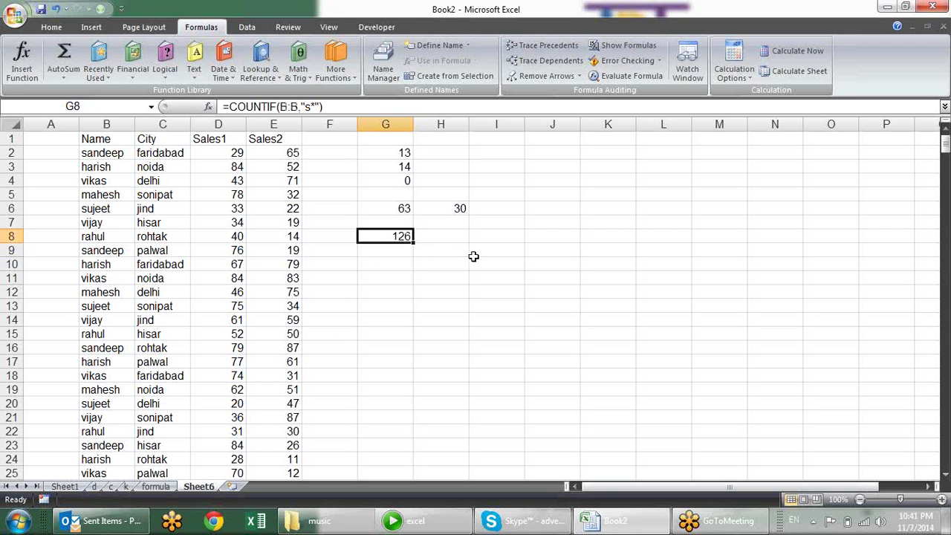
# Enter =COUNTIF(B:B,"*h") in G9 to count names ending in h
pyautogui.click(404, 250)
pyautogui.write('=')
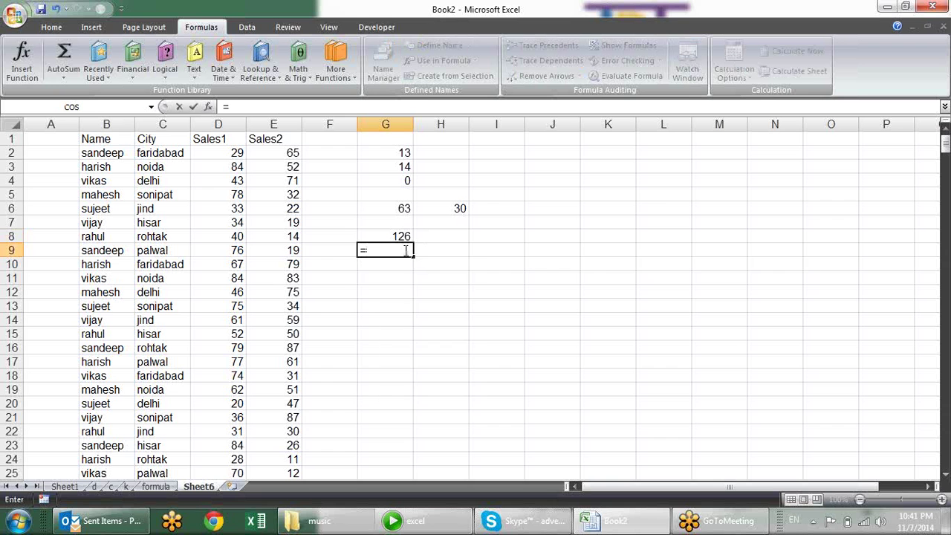
pyautogui.write('counti')
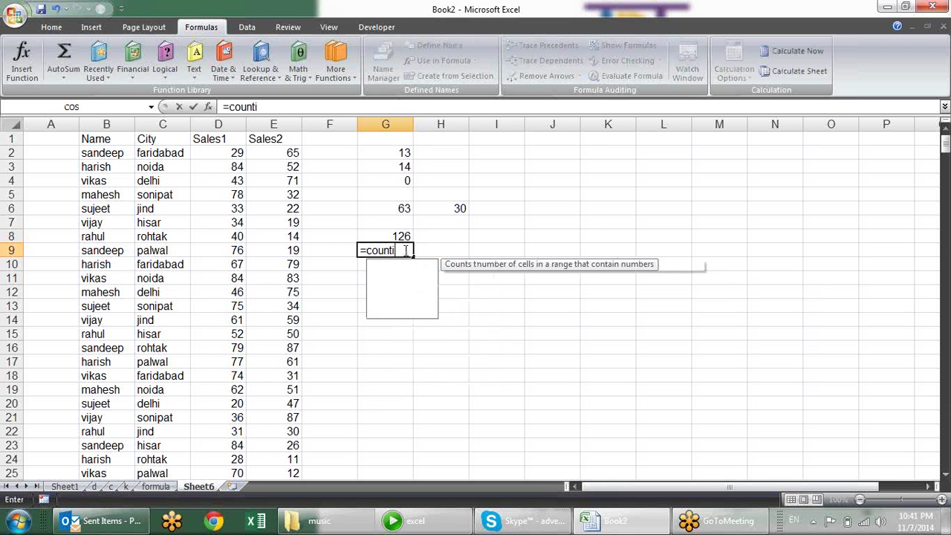
pyautogui.press('Tab')
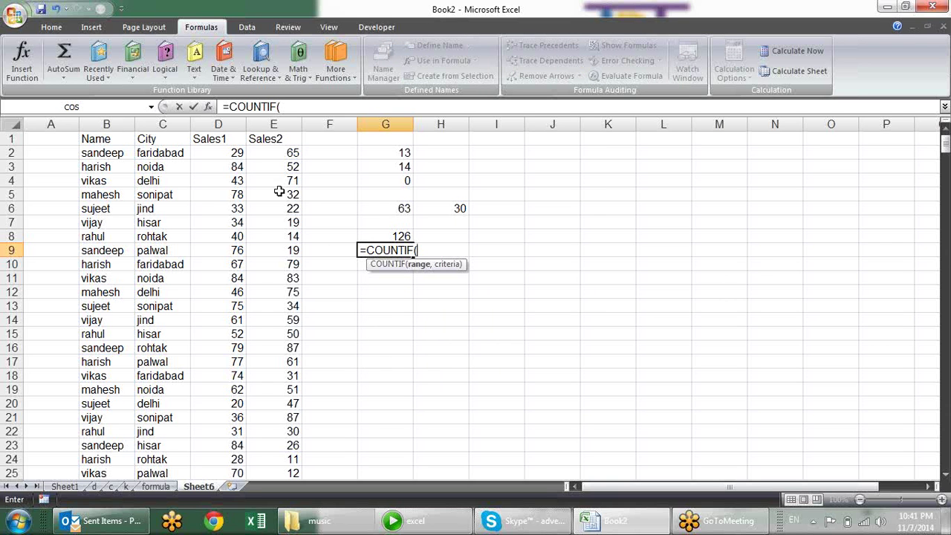
pyautogui.click(118, 114)
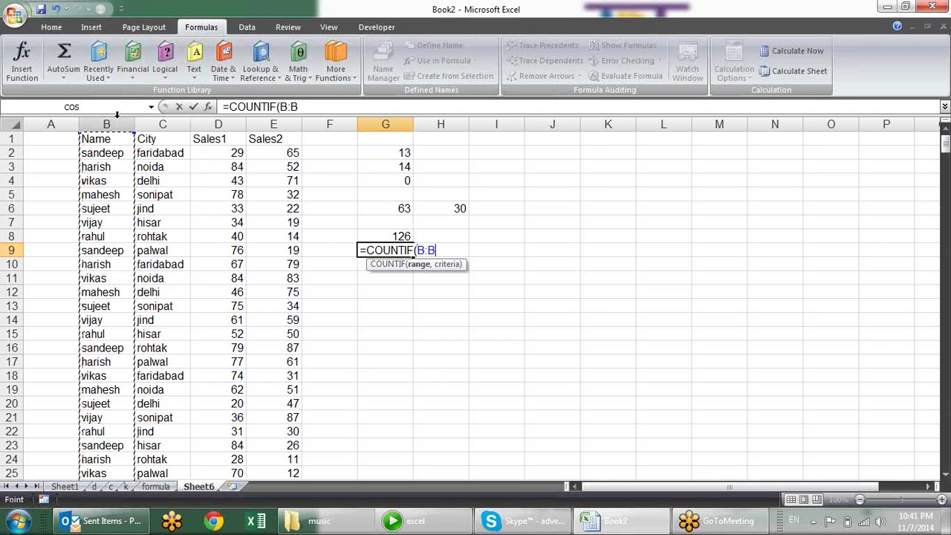
pyautogui.write(',"')
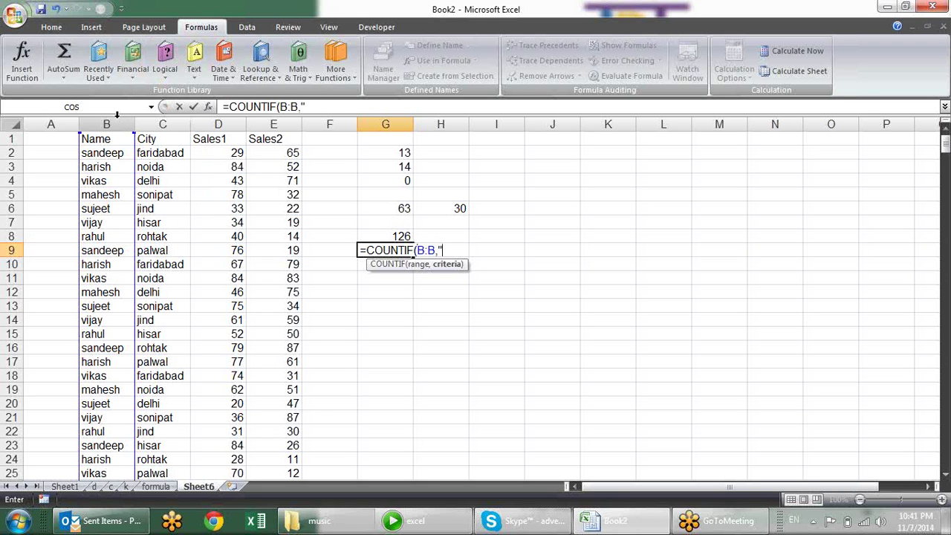
pyautogui.write('h"')
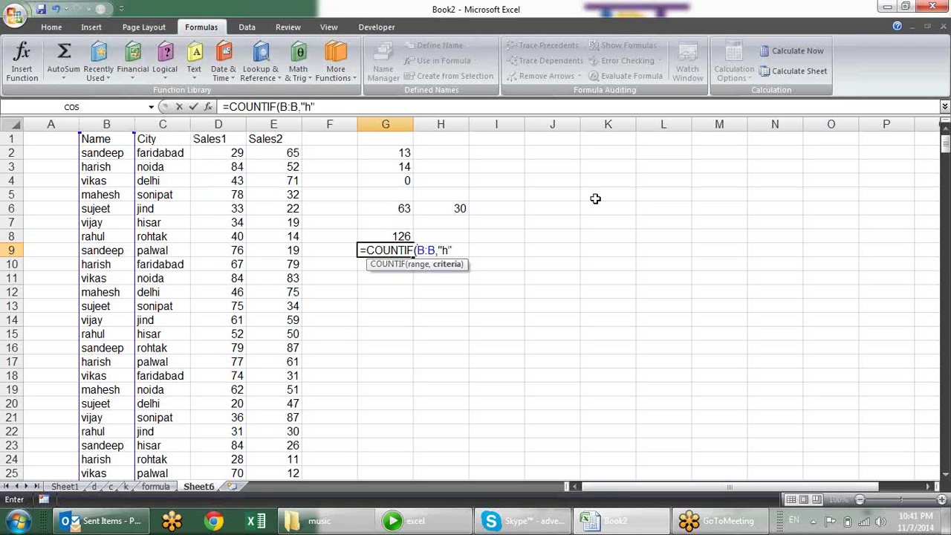
pyautogui.click(440, 250)
pyautogui.write('*')
pyautogui.press('Return')
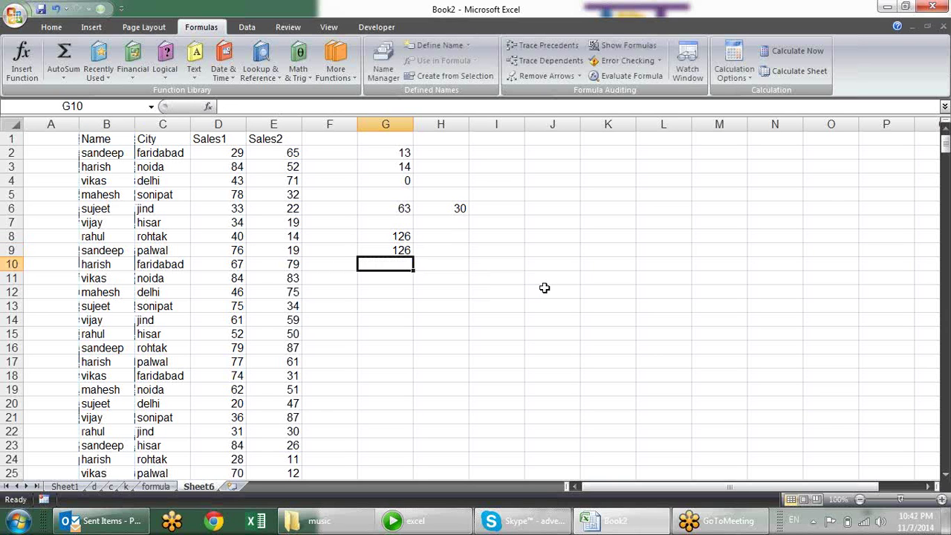
# Enter =COUNTIF(B:B,"*ee*") in G10 to count names containing ee
pyautogui.write('=')
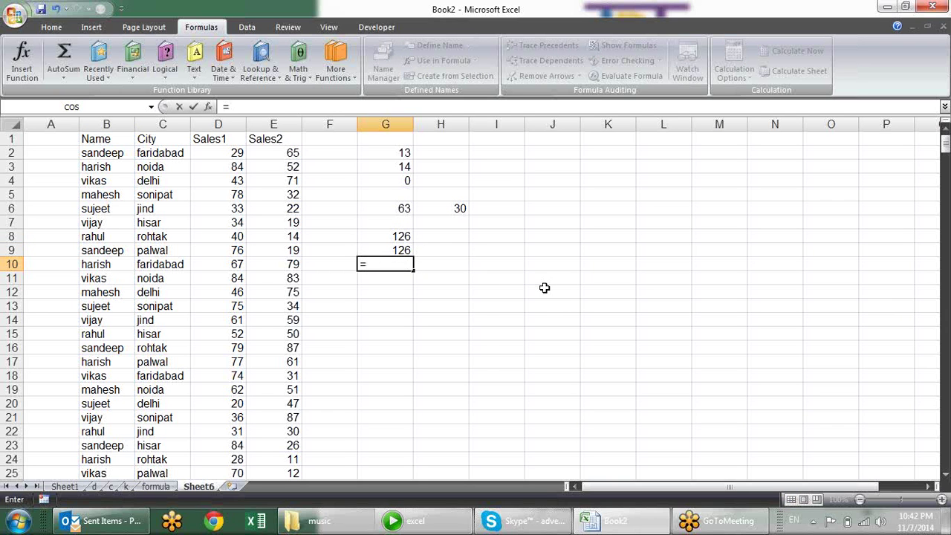
pyautogui.write('coun')
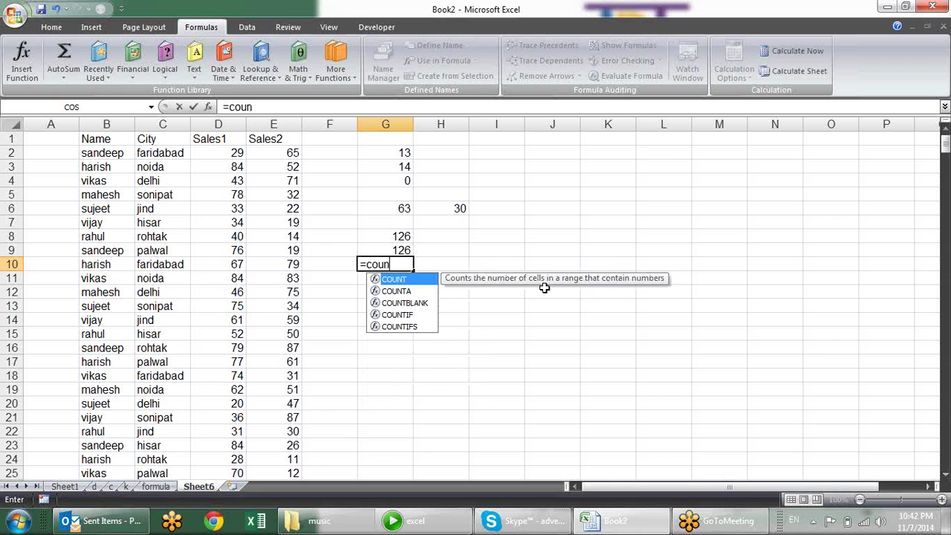
pyautogui.press('Down')
pyautogui.press('Down')
pyautogui.press('Down')
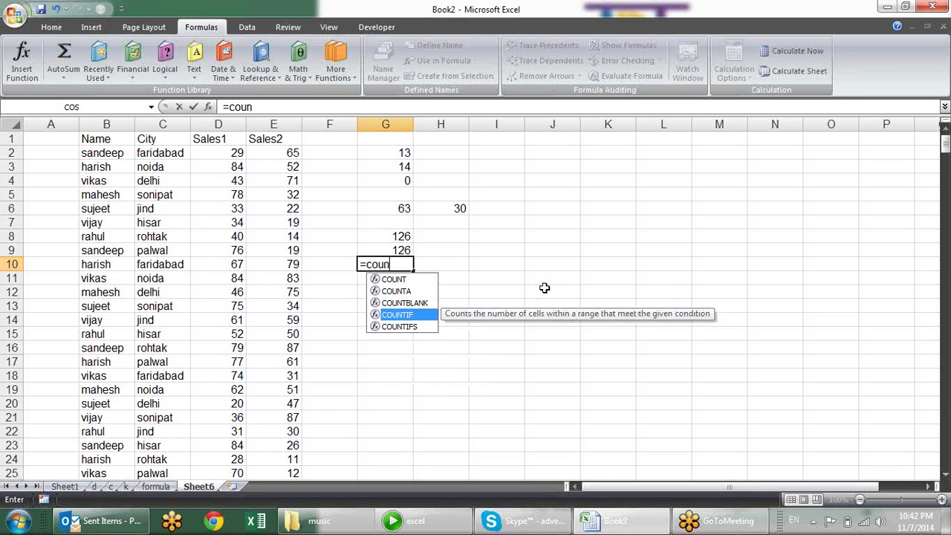
pyautogui.press('Tab')
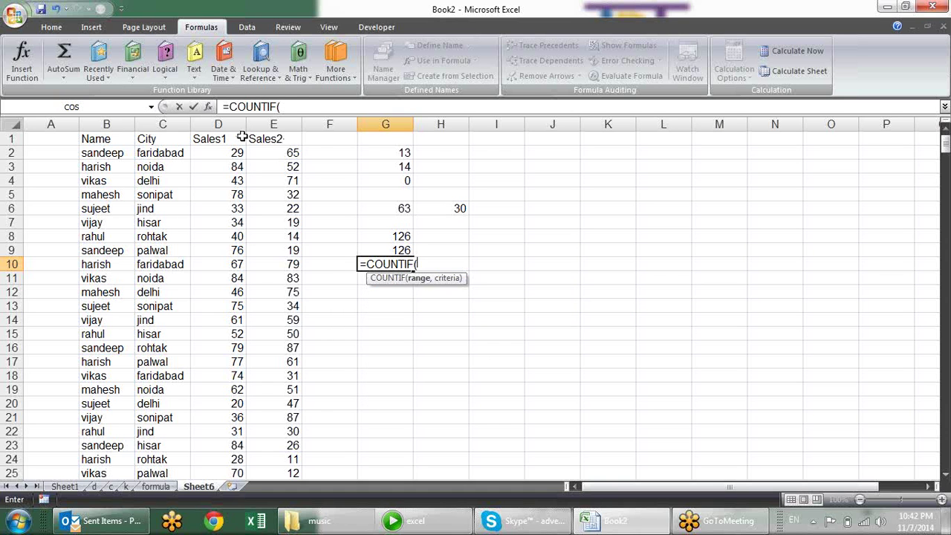
pyautogui.click(123, 124)
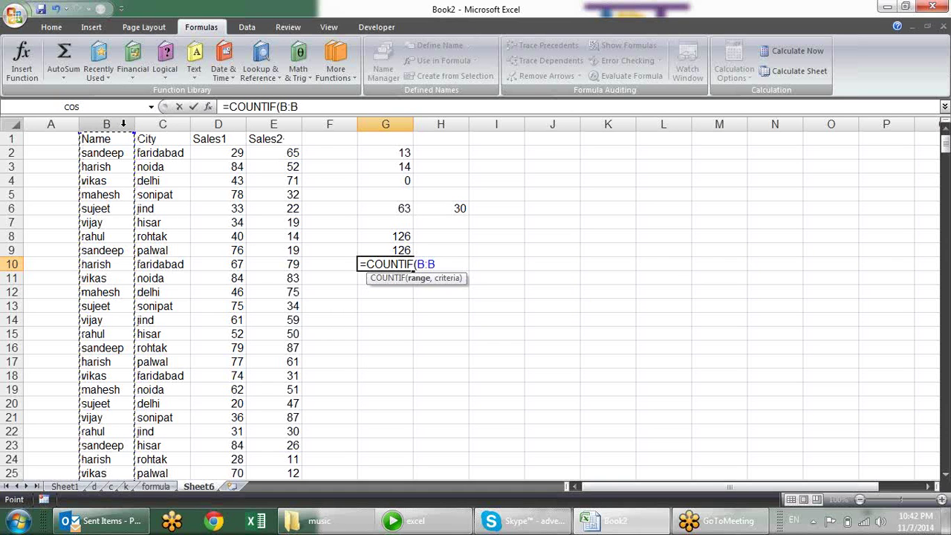
pyautogui.write(',"*')
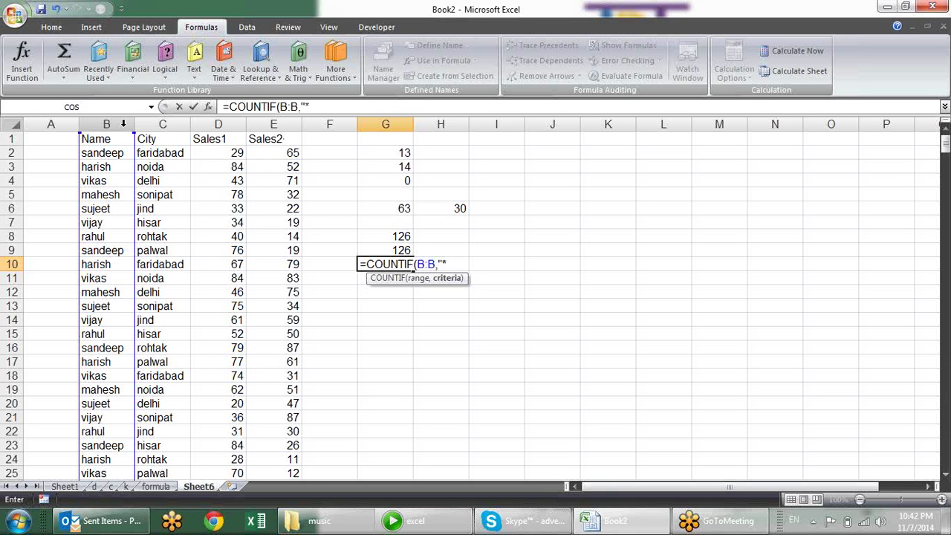
pyautogui.write('ee*')
pyautogui.write('"')
pyautogui.write(')')
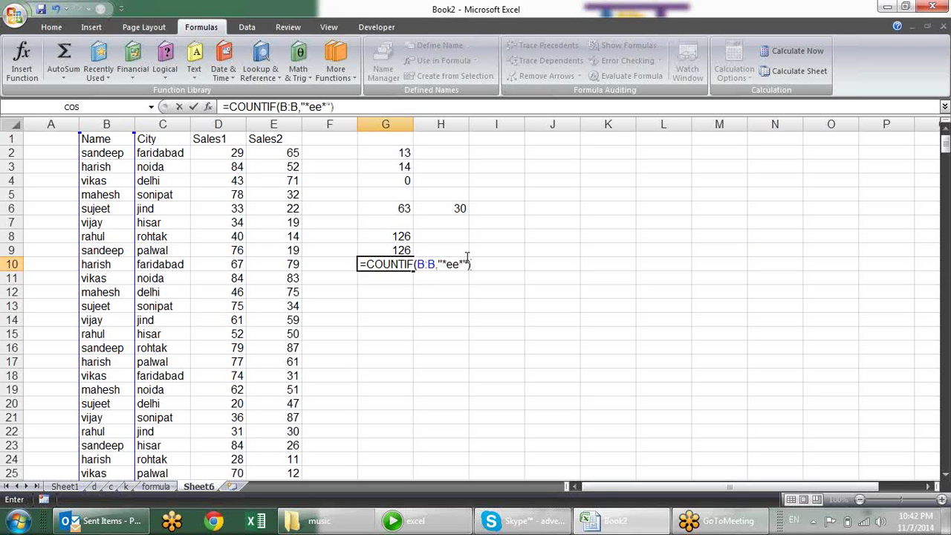
pyautogui.press('Return')
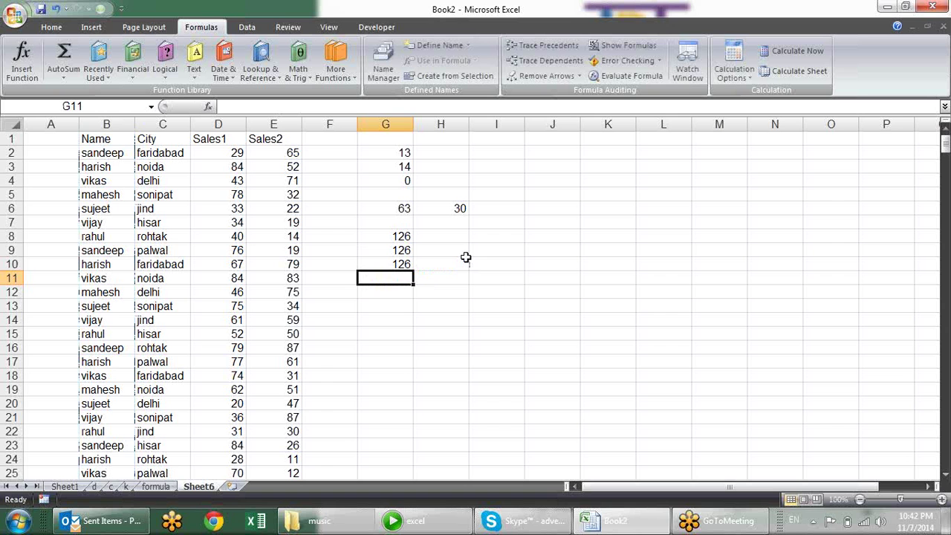
# Enter =COUNTIF(B:B,"s?ndeep") in G11, a single-letter wildcard count returning 63
pyautogui.write('=')
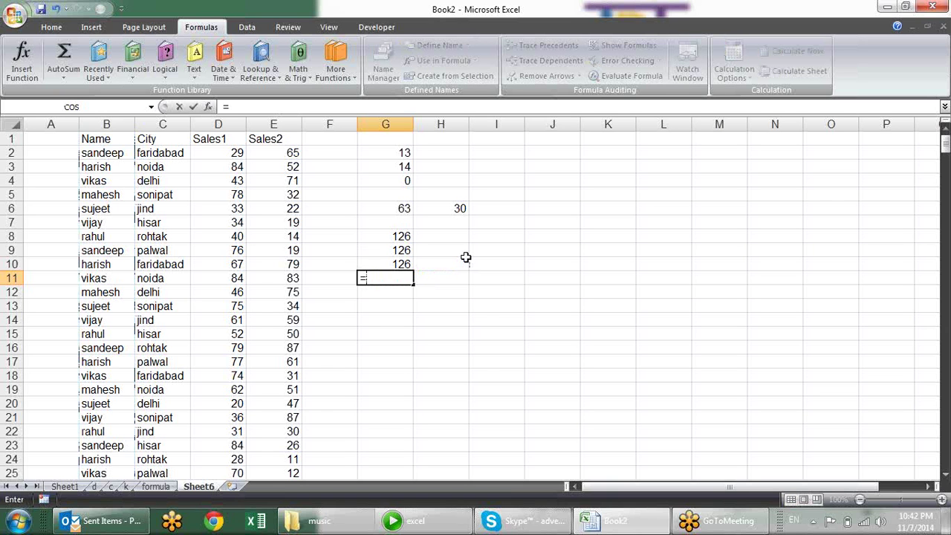
pyautogui.write('cou')
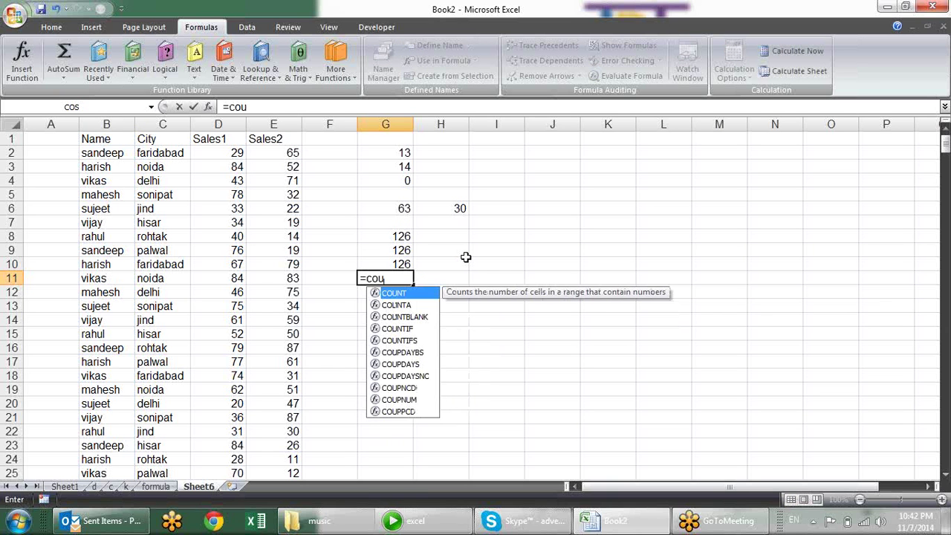
pyautogui.write('nt')
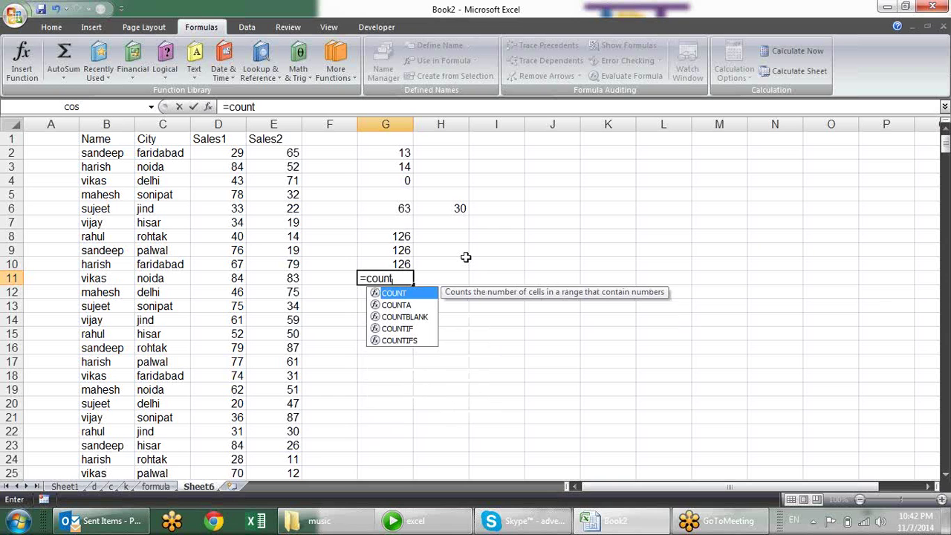
pyautogui.write('if')
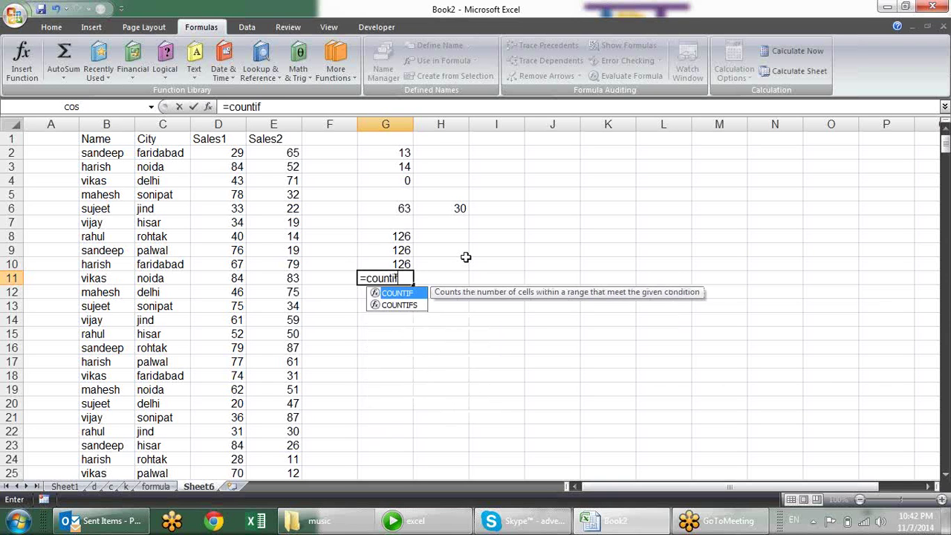
pyautogui.press('Tab')
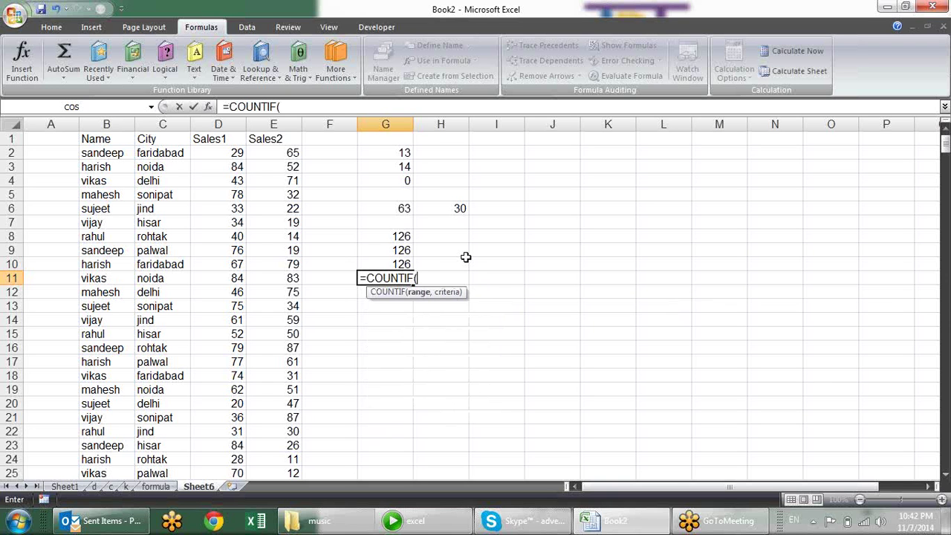
pyautogui.click(106, 122)
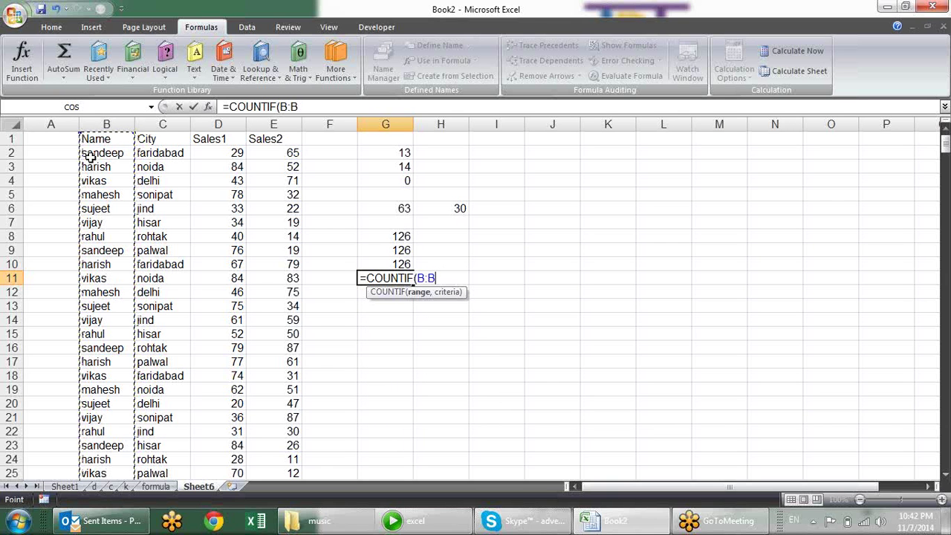
pyautogui.write(',')
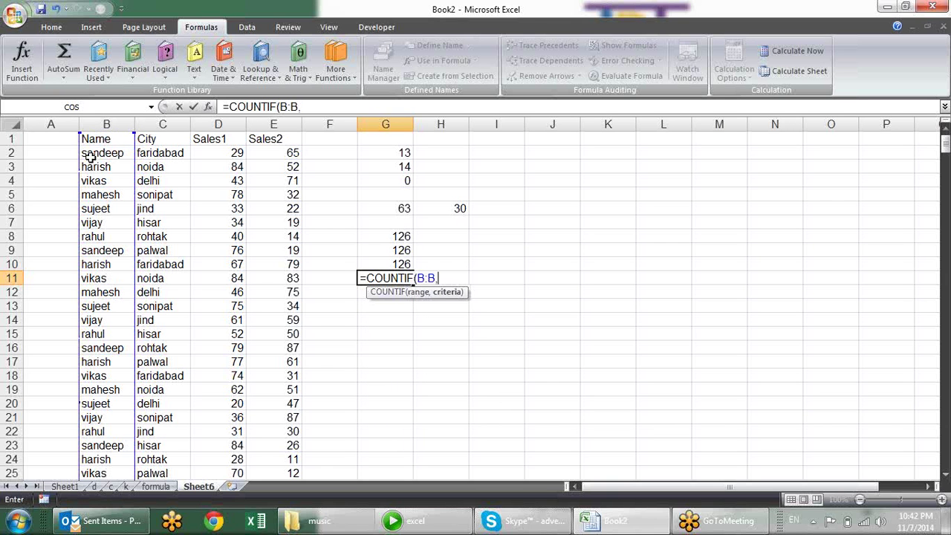
pyautogui.write('"sandee')
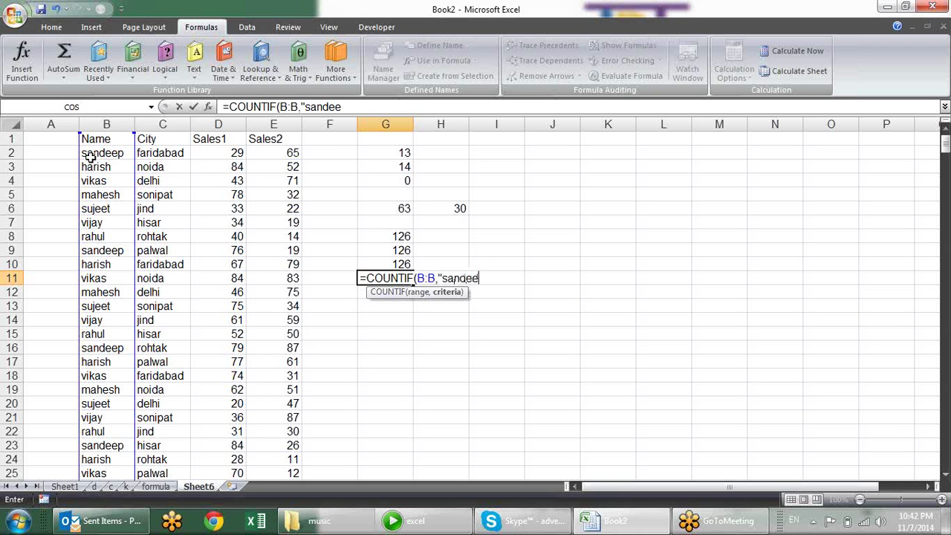
pyautogui.write('p"')
pyautogui.click(455, 279)
pyautogui.press('BackSpace')
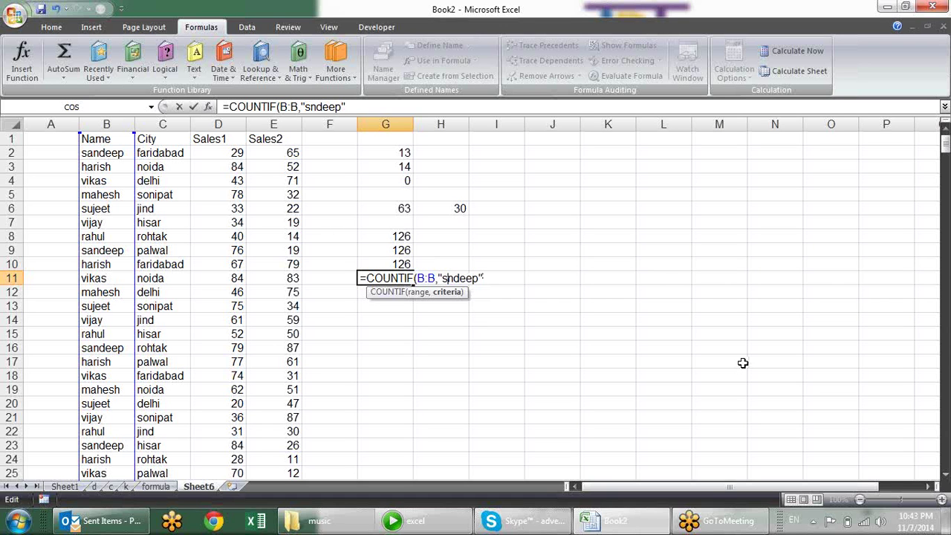
pyautogui.write('?')
pyautogui.press('Return')
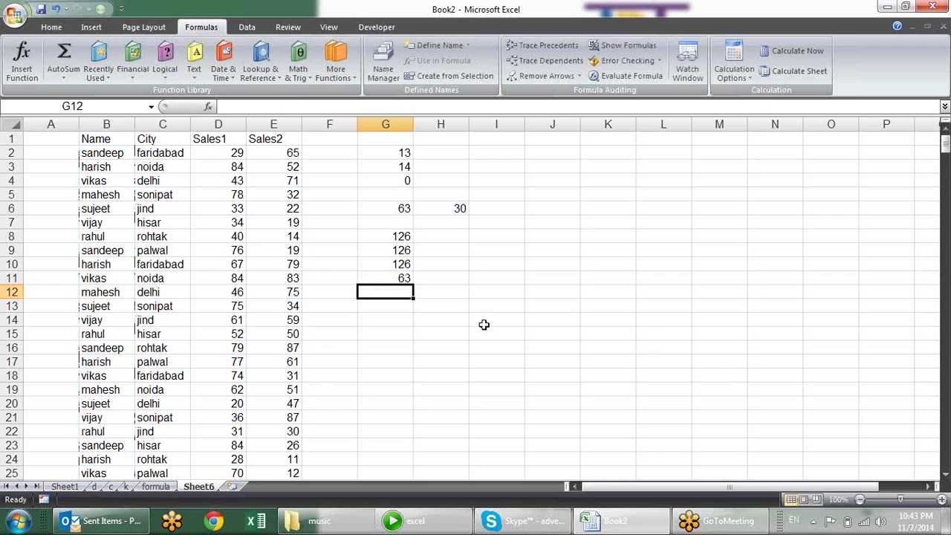
# Change the G11 criterion to "s?nd?p", then to "s?nd??p", still returning 63
pyautogui.click(384, 278)
pyautogui.press('F2')
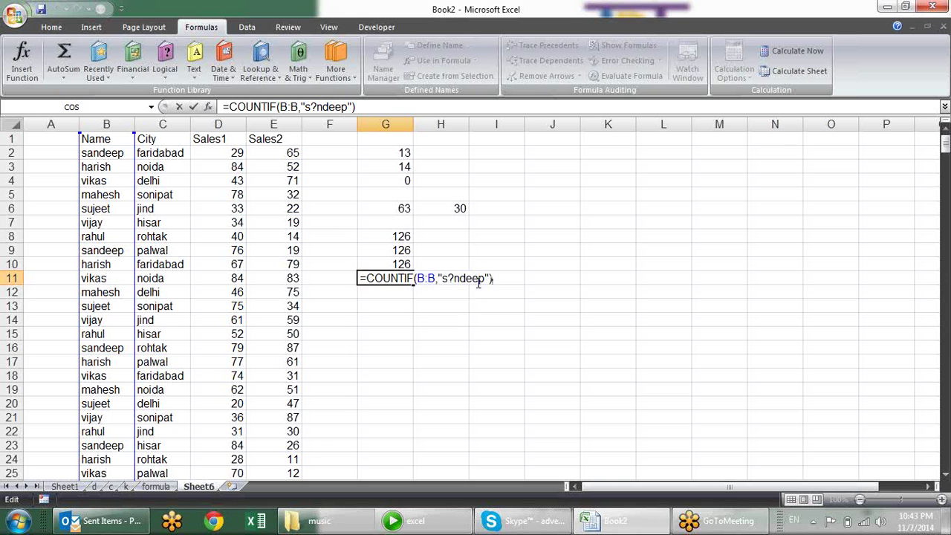
pyautogui.moveTo(472, 275); pyautogui.dragTo(469, 273)
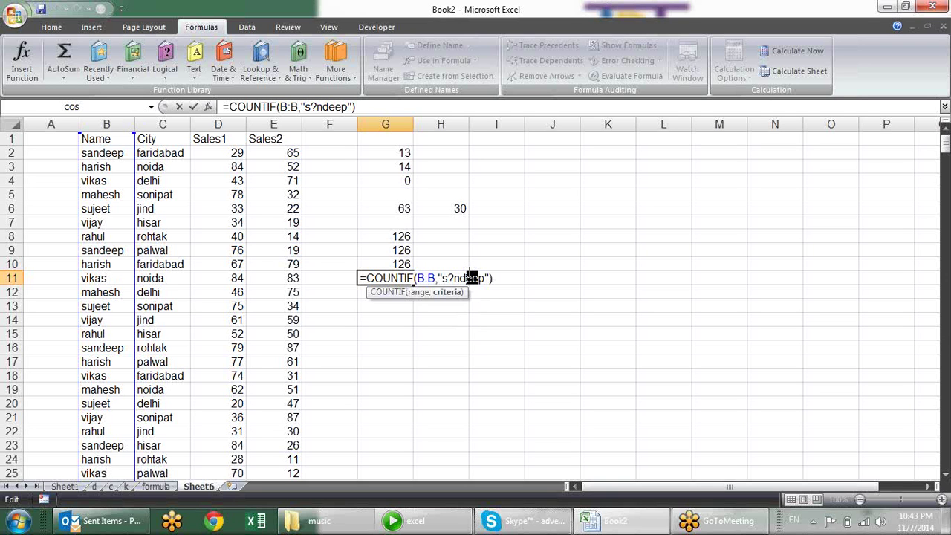
pyautogui.write('?')
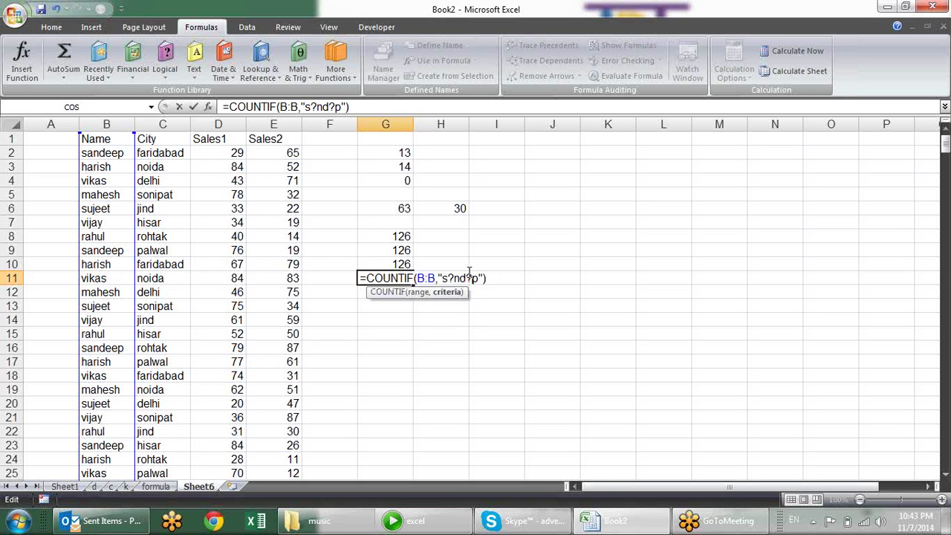
pyautogui.press('Return')
pyautogui.press('Up')
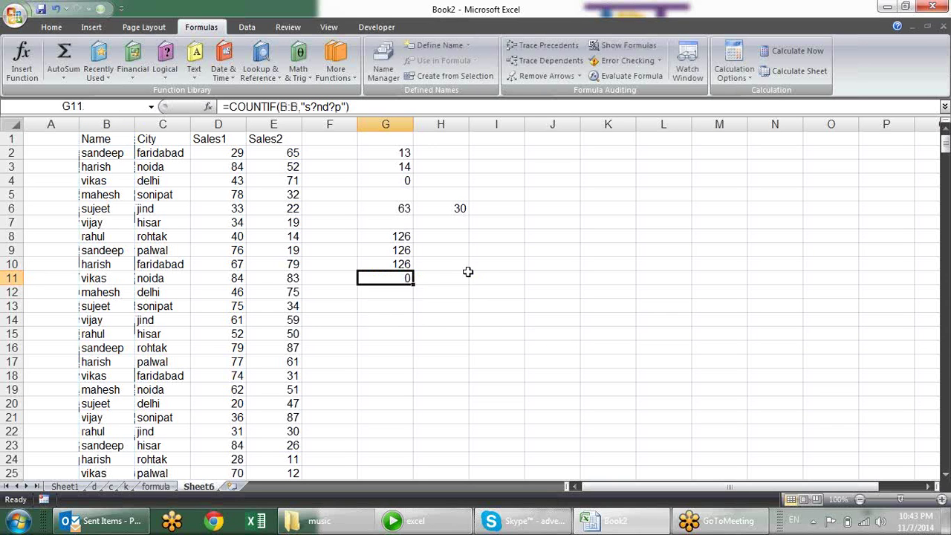
pyautogui.press('F2')
pyautogui.press('Left')
pyautogui.press('Left')
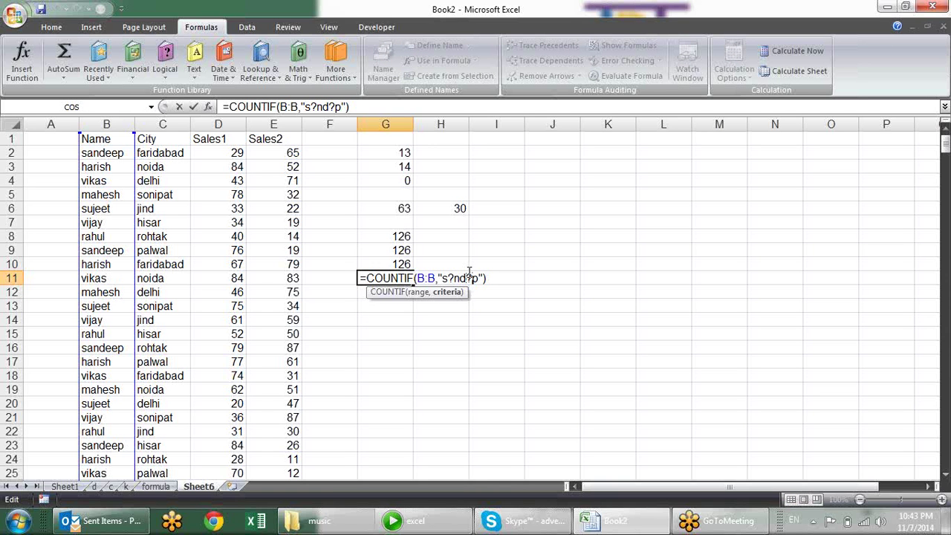
pyautogui.write('?')
pyautogui.press('Return')
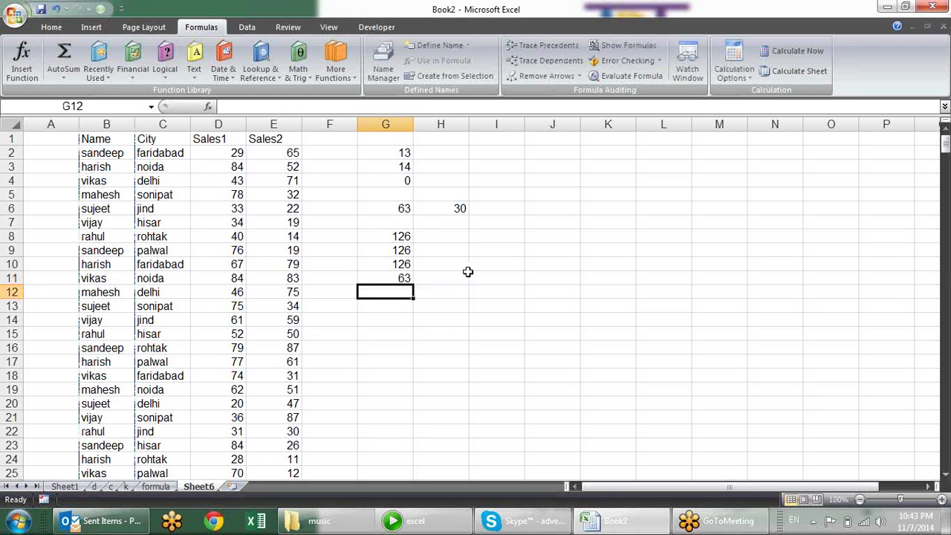
# Replace the question marks with * so G11's criterion reads "s?nd*p", and recheck the formula
pyautogui.press('Up')
pyautogui.press('F2')
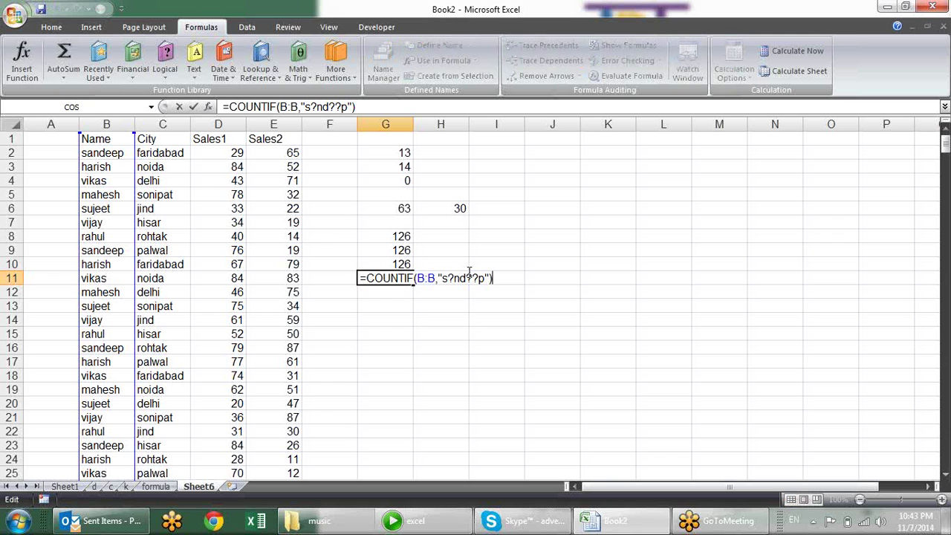
pyautogui.press('Left')
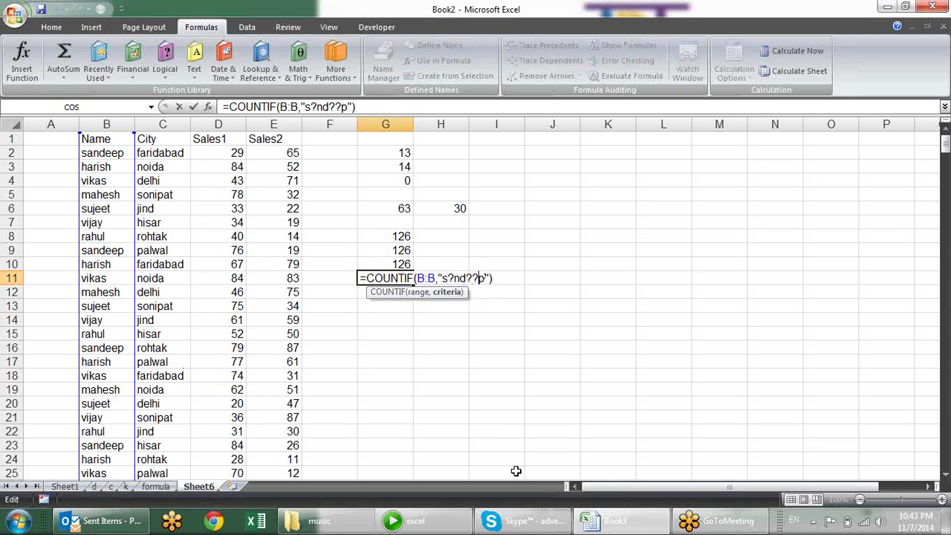
pyautogui.press('BackSpace')
pyautogui.press('BackSpace')
pyautogui.write('8')
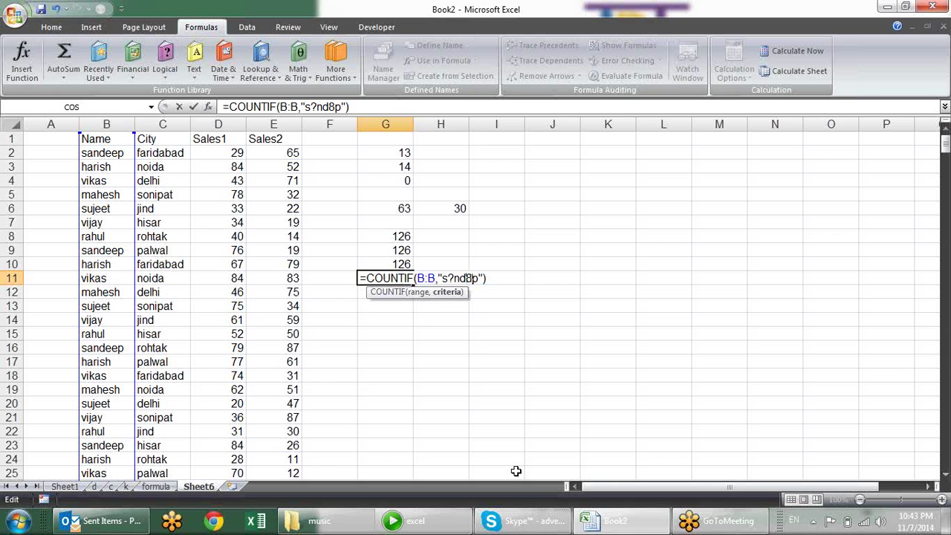
pyautogui.press('BackSpace')
pyautogui.write('*')
pyautogui.press('Return')
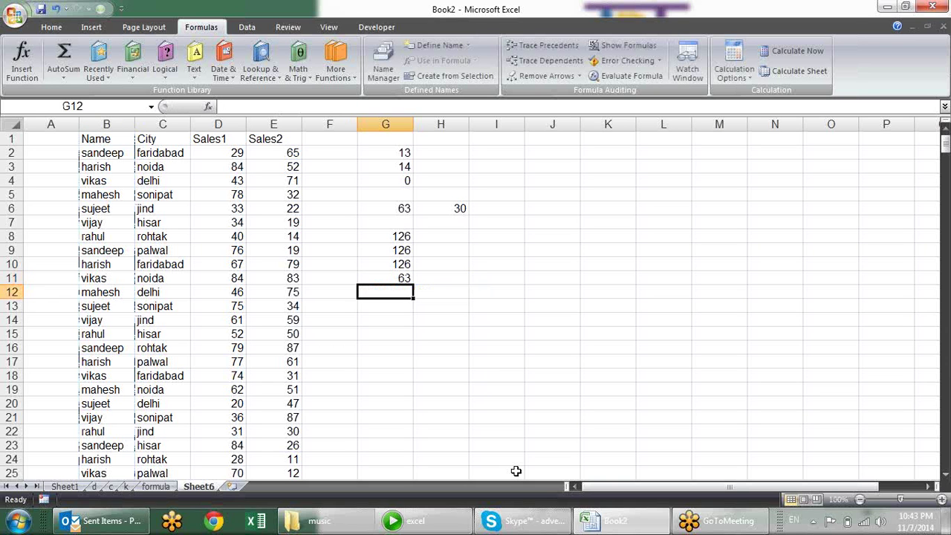
pyautogui.press('Up')
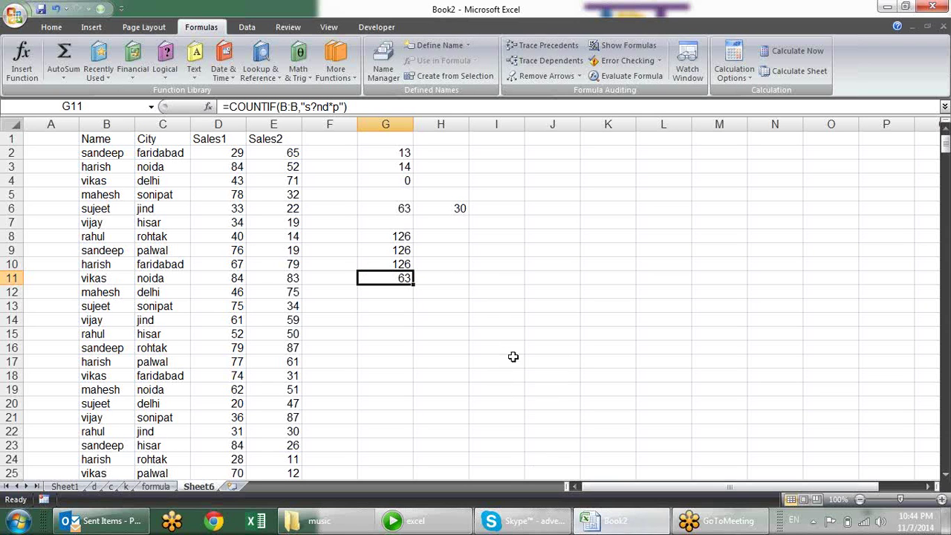
pyautogui.press('F2')
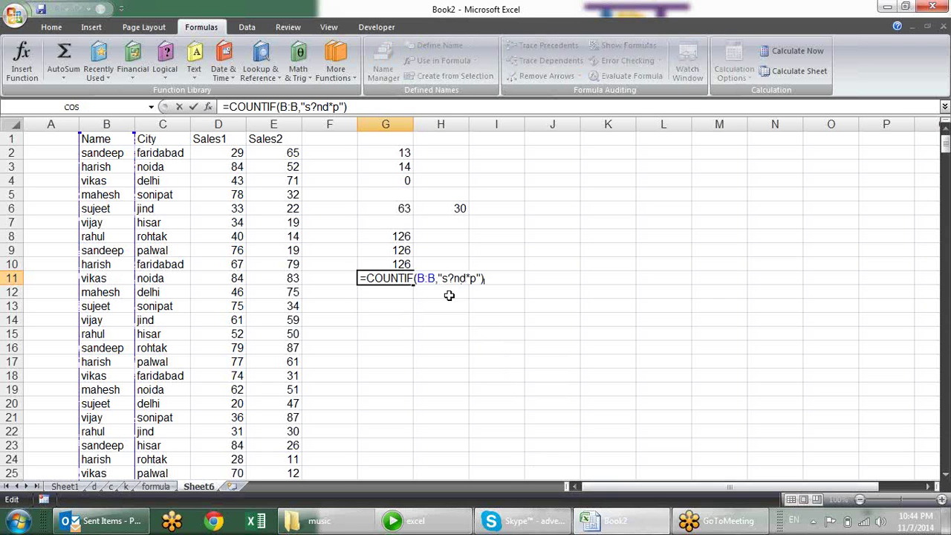
pyautogui.press('Escape')
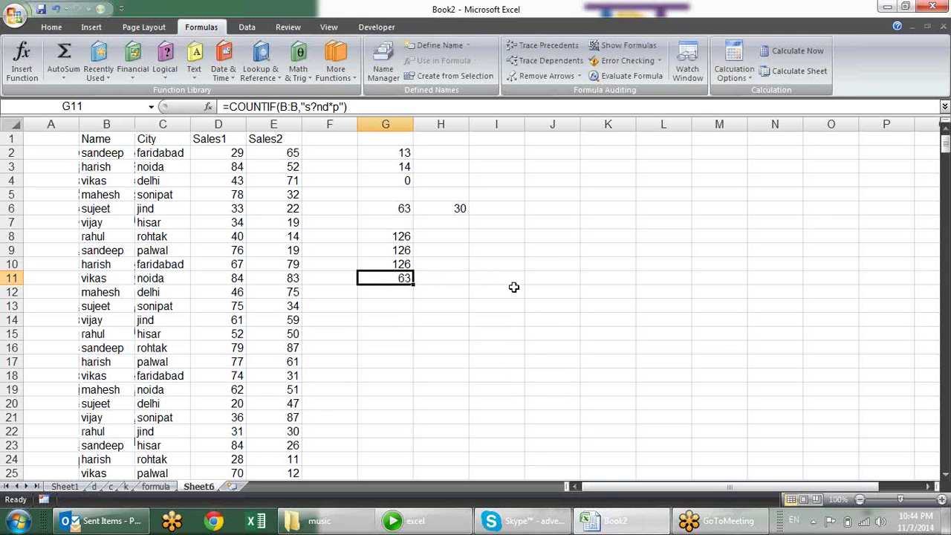
pyautogui.click(514, 249)
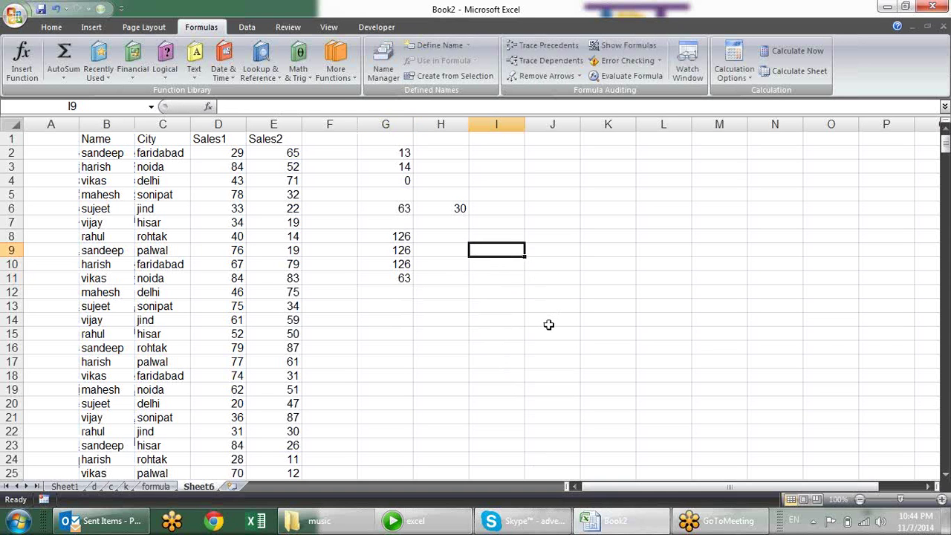
# Enter the sample name sandeep in I8
pyautogui.click(513, 236)
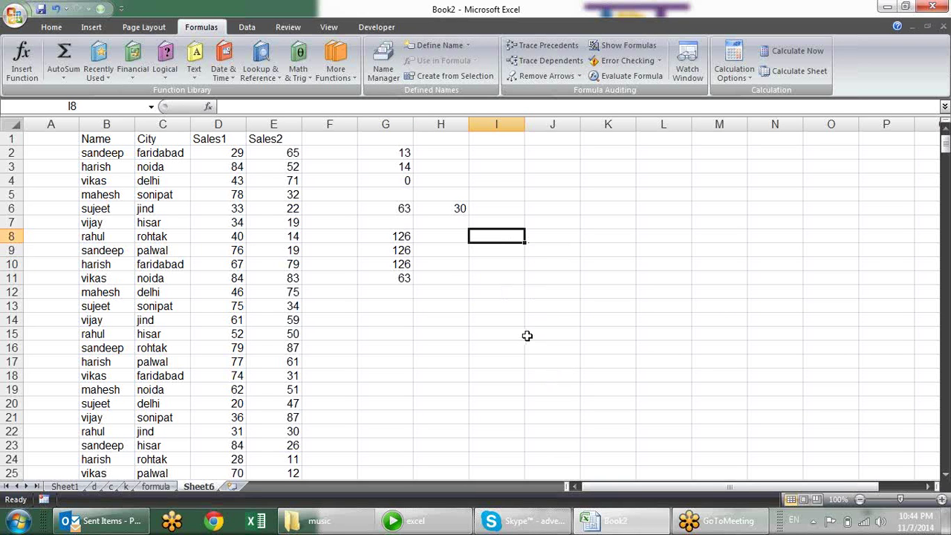
pyautogui.write('s')
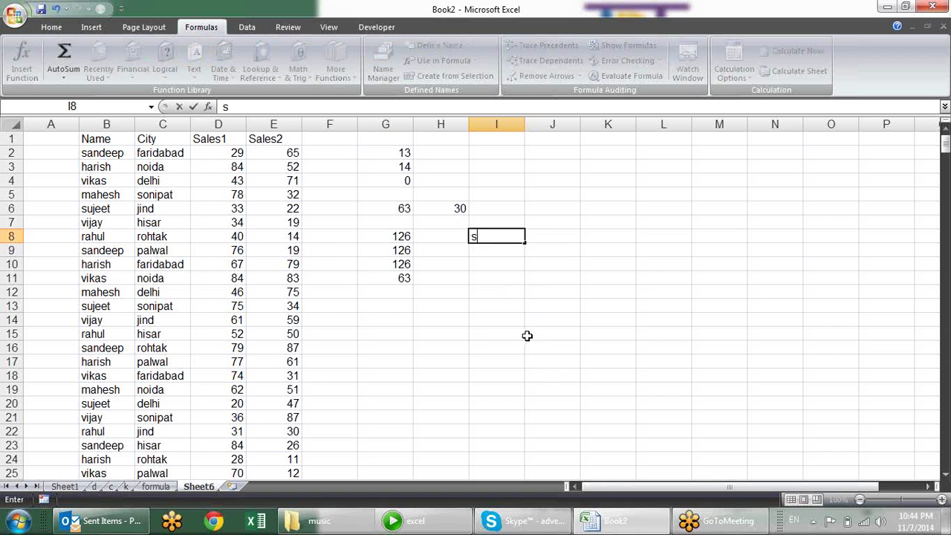
pyautogui.write('andb')
pyautogui.press('BackSpace')
pyautogui.write('ee')
pyautogui.write('p')
pyautogui.press('Return')
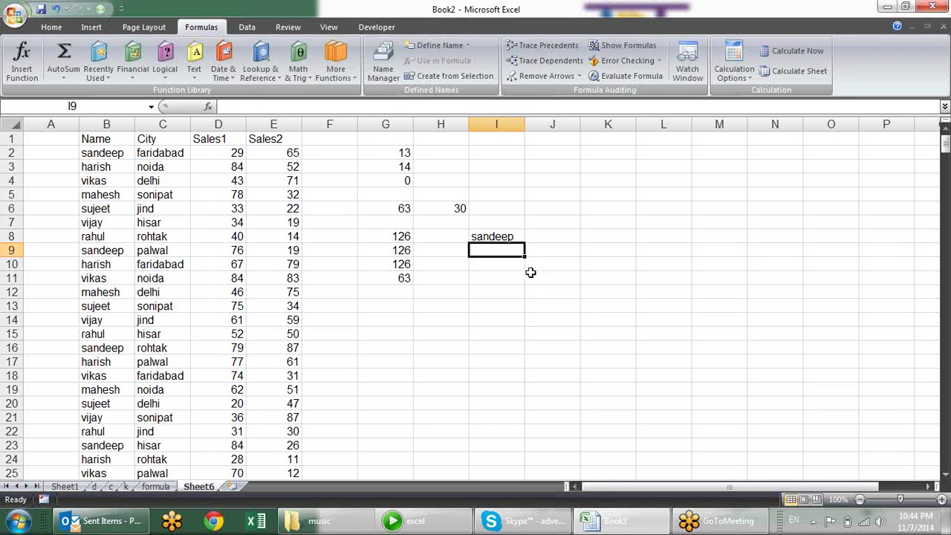
pyautogui.click(514, 236)
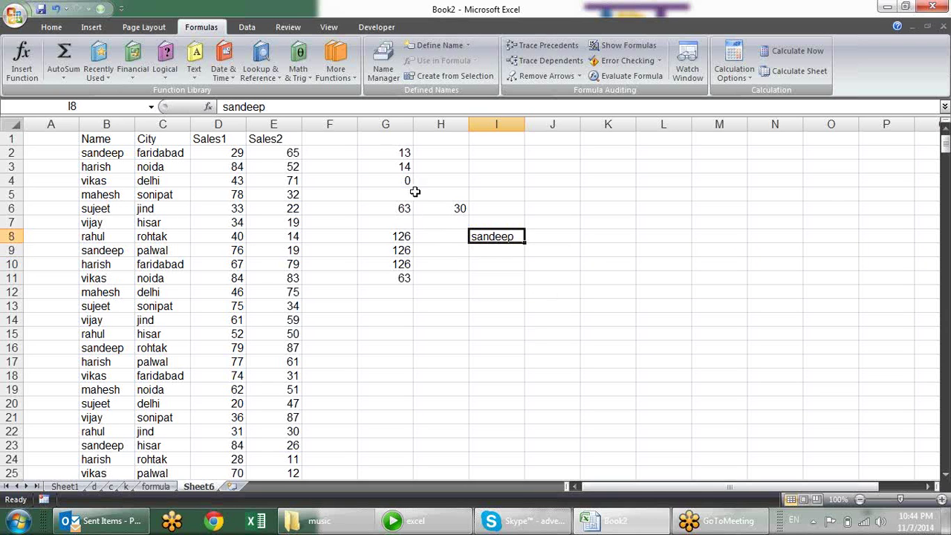
# Move the G2:H11 results block to O1:P10 and clear the sandeep entry from I8
pyautogui.moveTo(387, 147); pyautogui.dragTo(454, 277)
pyautogui.hotkey('ctrl', 'c')
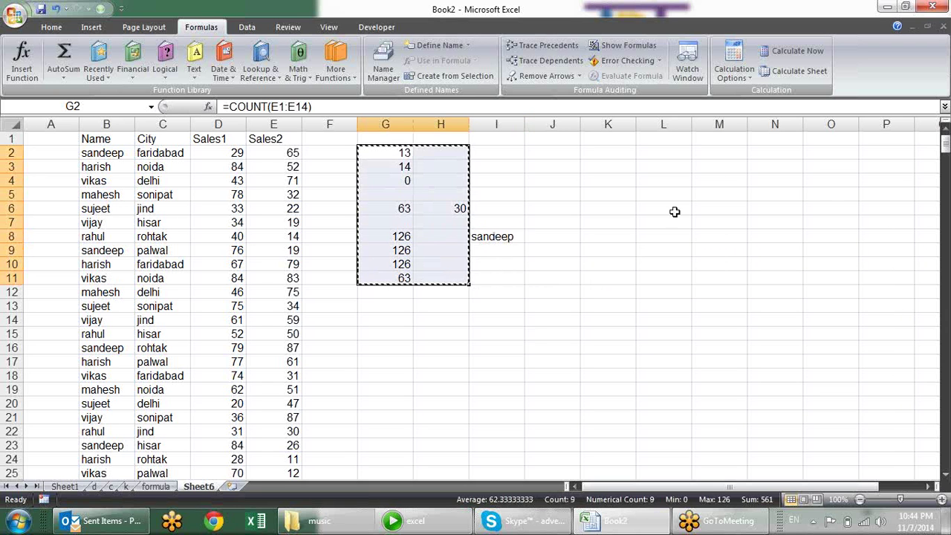
pyautogui.click(852, 141)
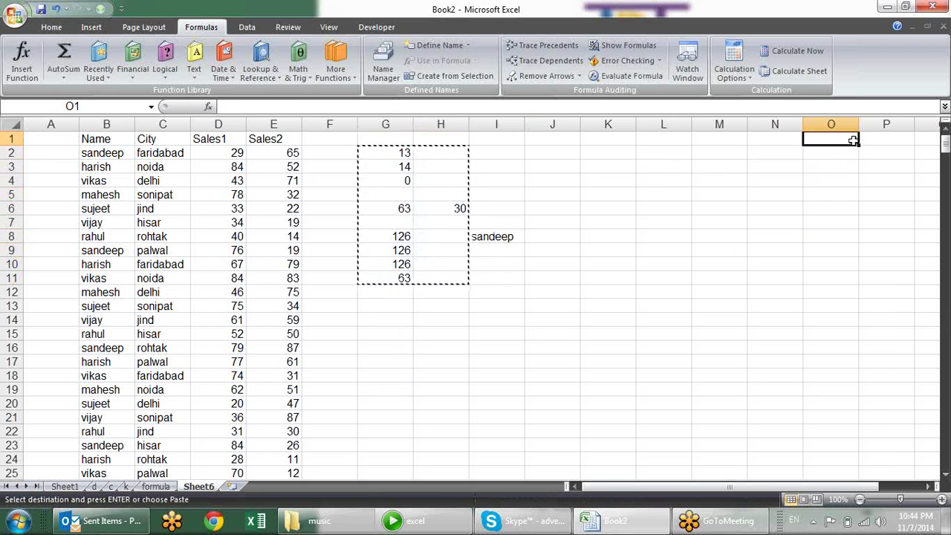
pyautogui.hotkey('ctrl', 'v')
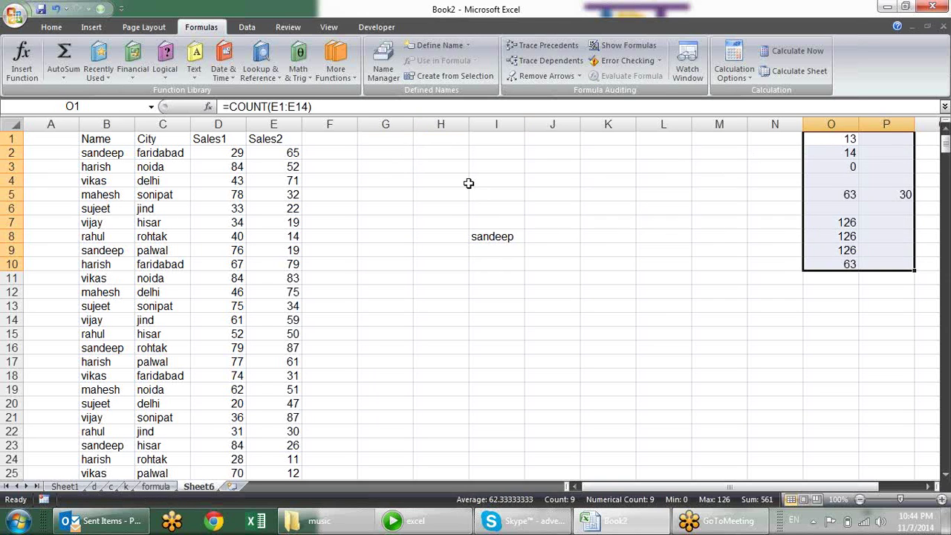
pyautogui.click(491, 232)
pyautogui.press('Delete')
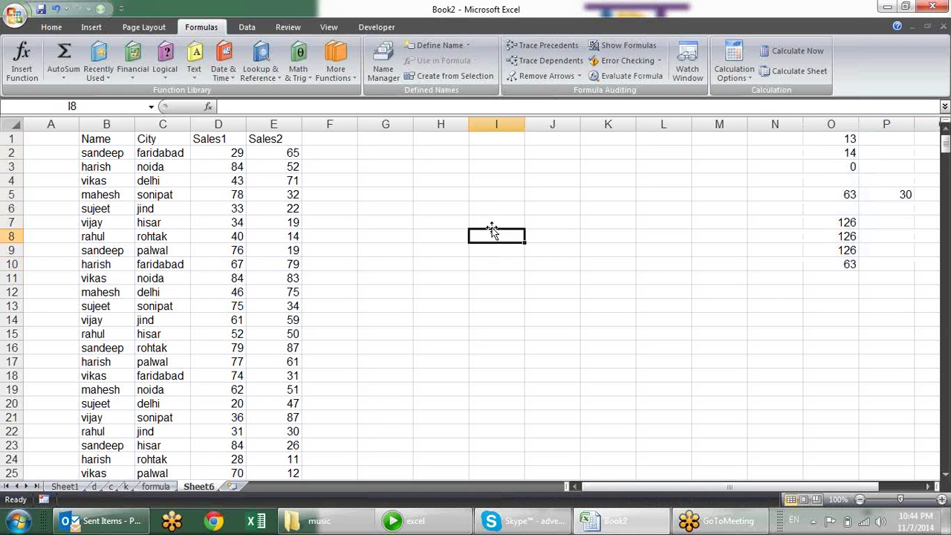
pyautogui.click(410, 223)
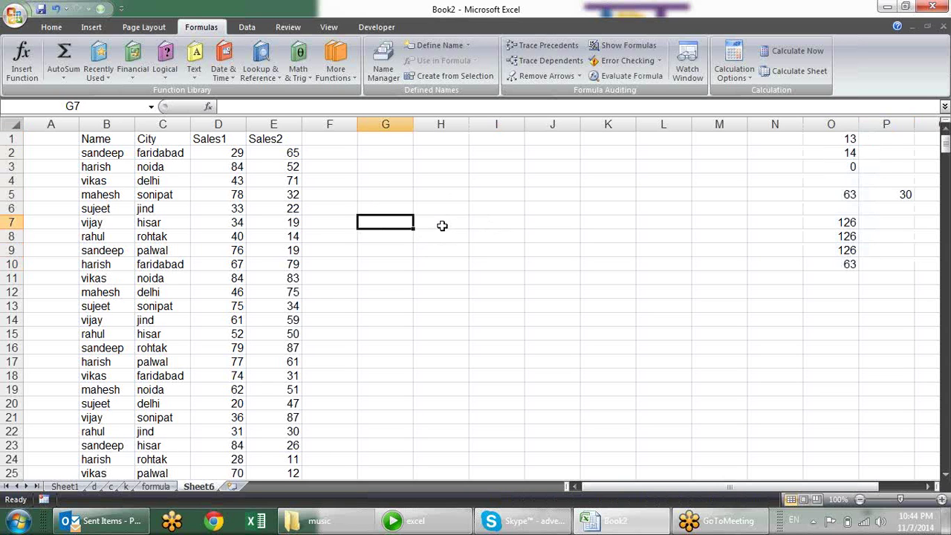
# Copy the whole Name column B into column K
pyautogui.click(440, 223)
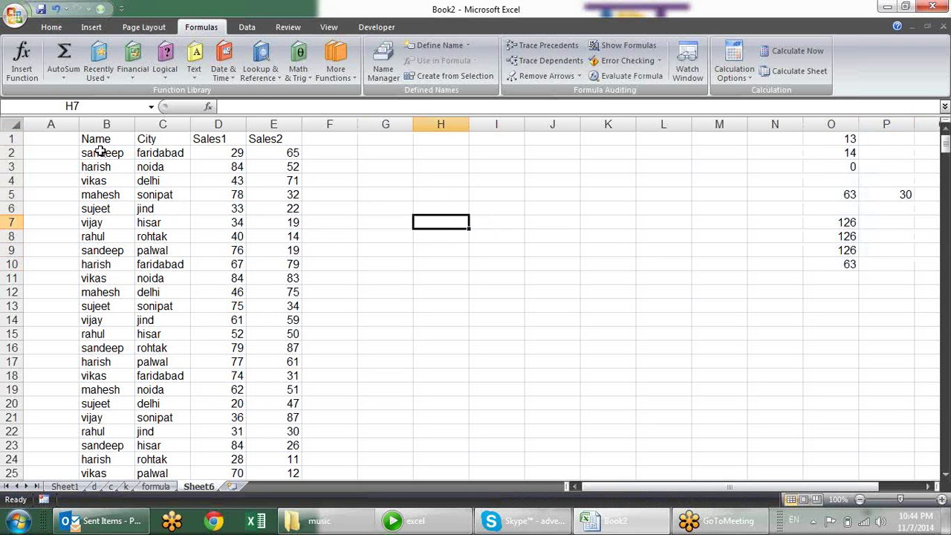
pyautogui.moveTo(102, 152); pyautogui.dragTo(90, 318)
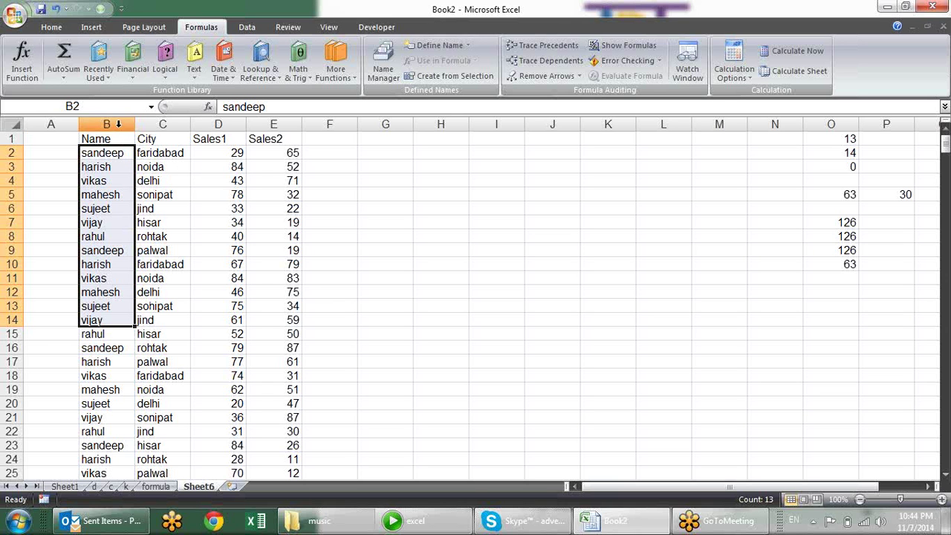
pyautogui.click(118, 124)
pyautogui.hotkey('ctrl', 'c')
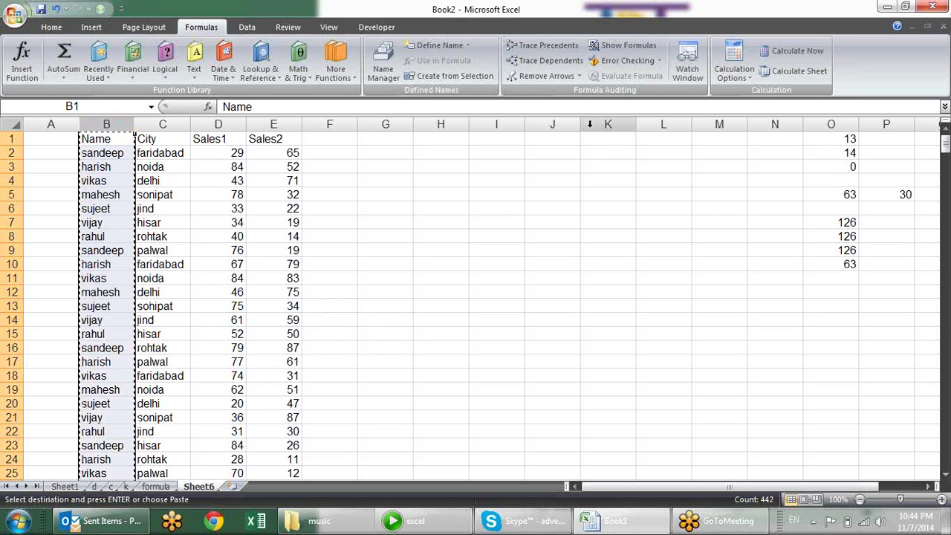
pyautogui.click(608, 124)
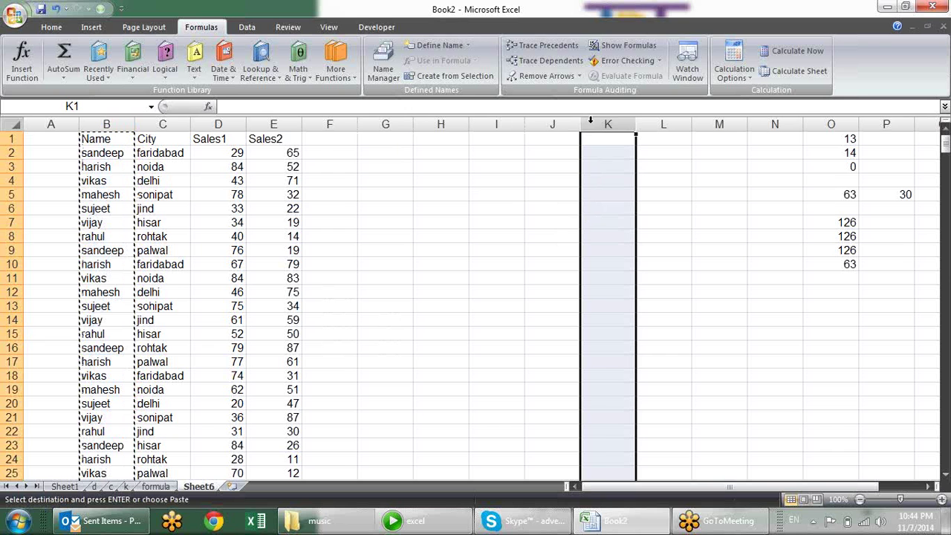
pyautogui.hotkey('ctrl', 'v')
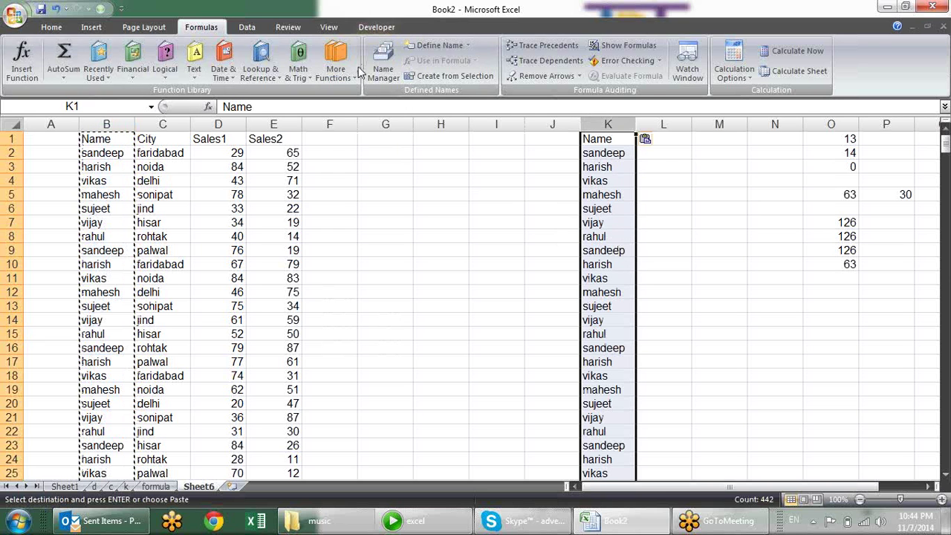
pyautogui.scroll(-1, 273, 27)
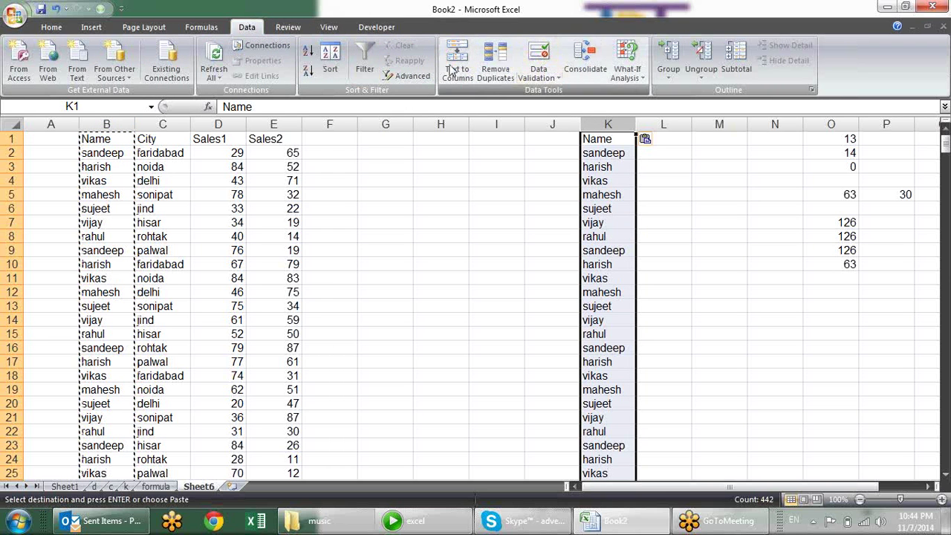
# Remove duplicates from column K with headers enabled, leaving 7 unique names
pyautogui.click(495, 64)
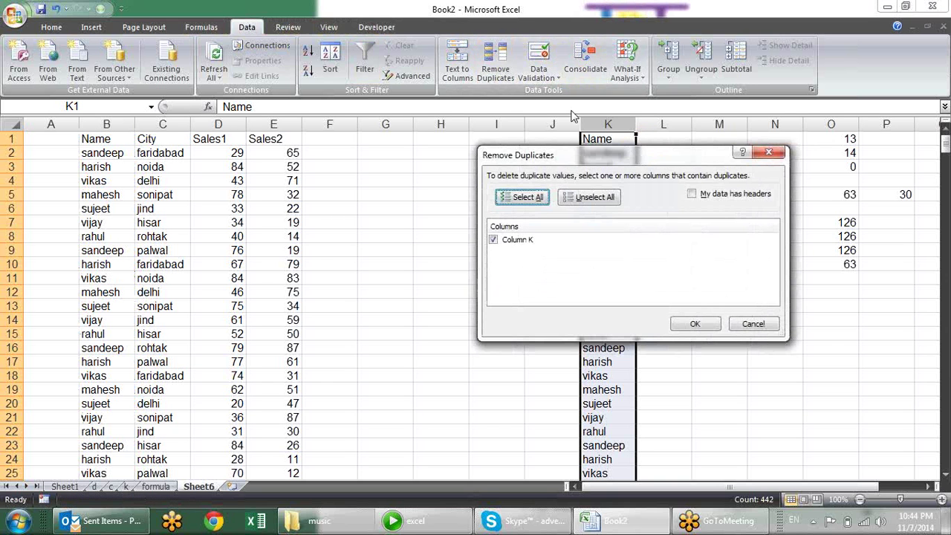
pyautogui.click(718, 193)
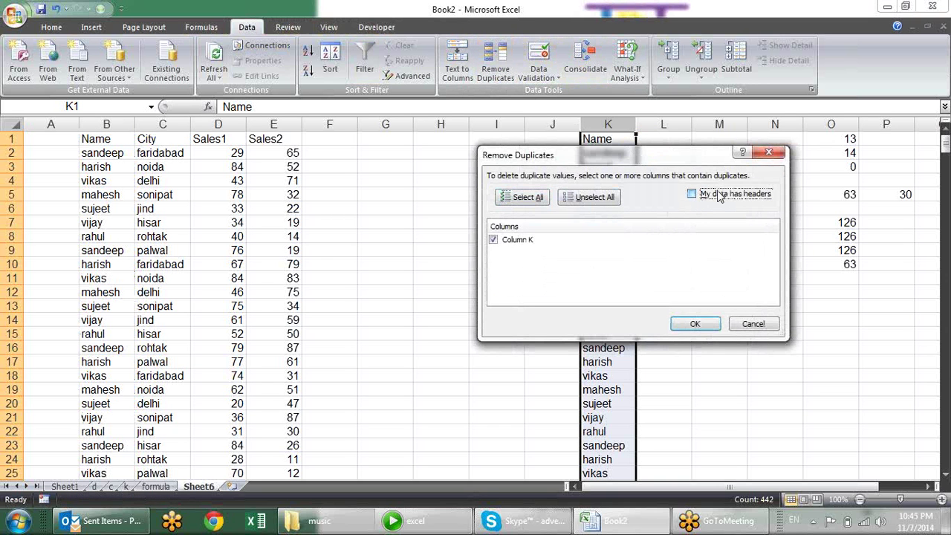
pyautogui.click(695, 325)
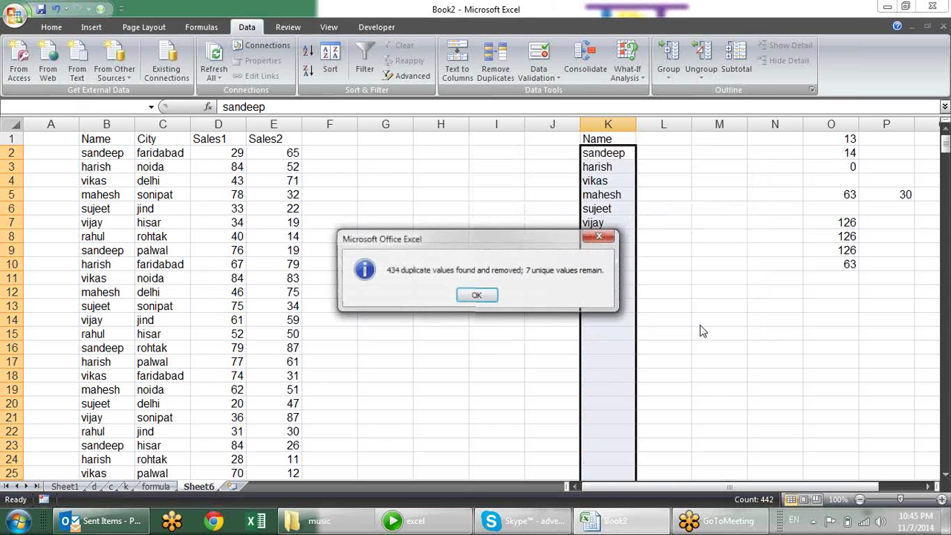
pyautogui.click(484, 296)
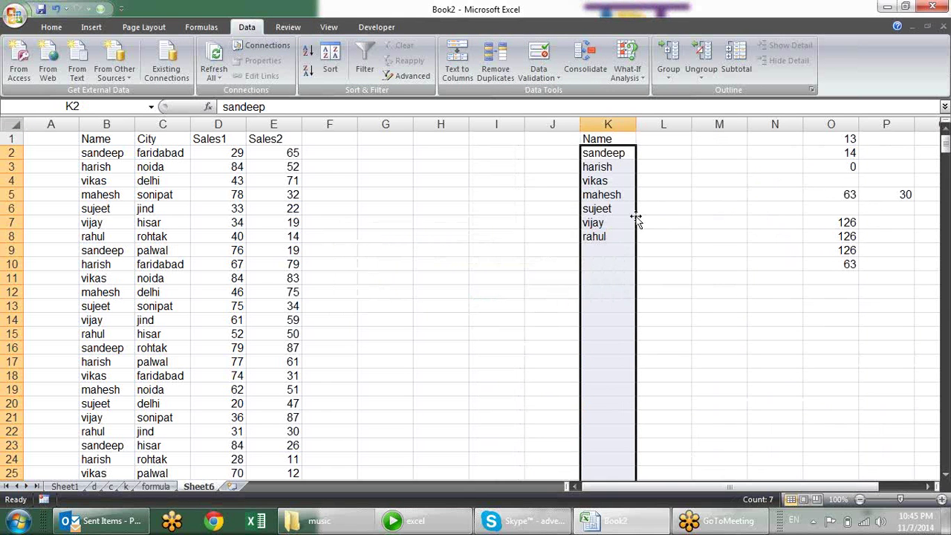
pyautogui.click(649, 275)
pyautogui.click(610, 140)
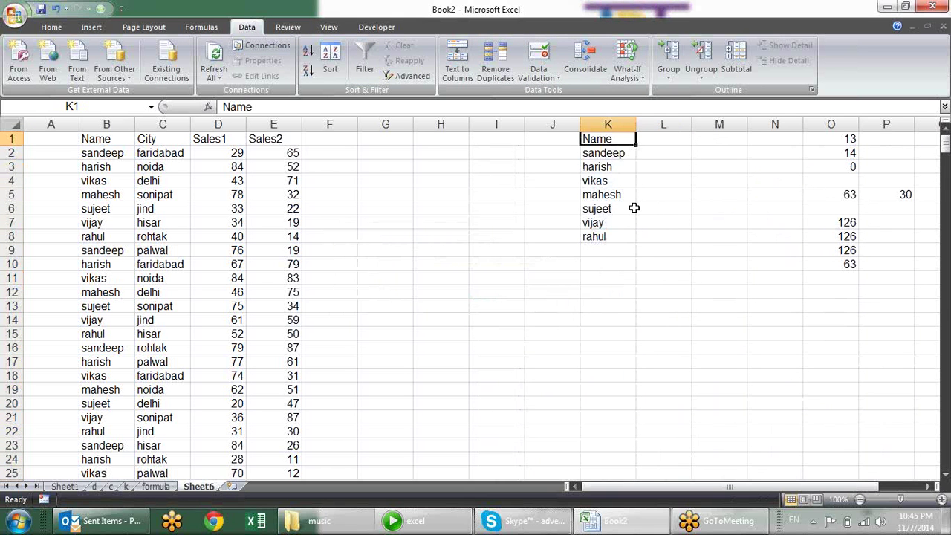
pyautogui.click(439, 263)
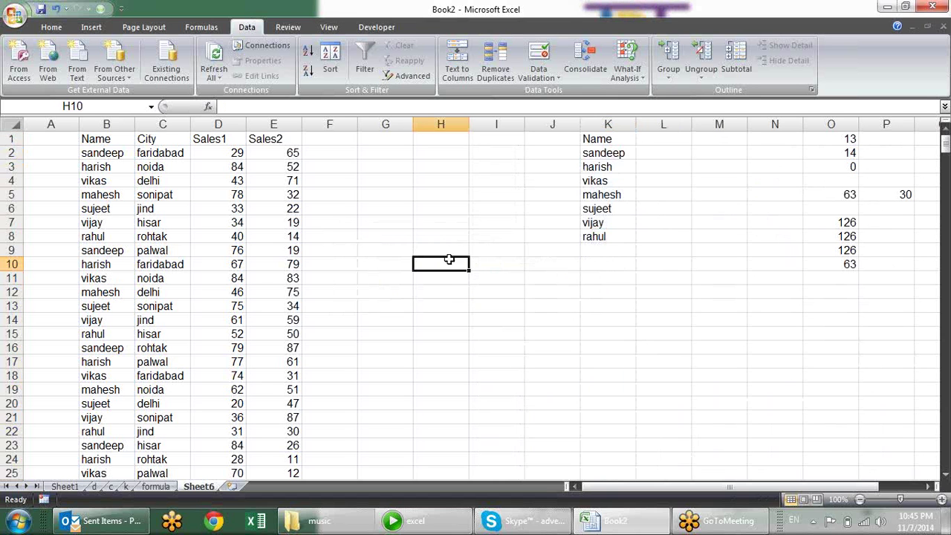
# Add List data validation to H10 with source =$K$2:$K$8
pyautogui.click(539, 72)
pyautogui.click(569, 93)
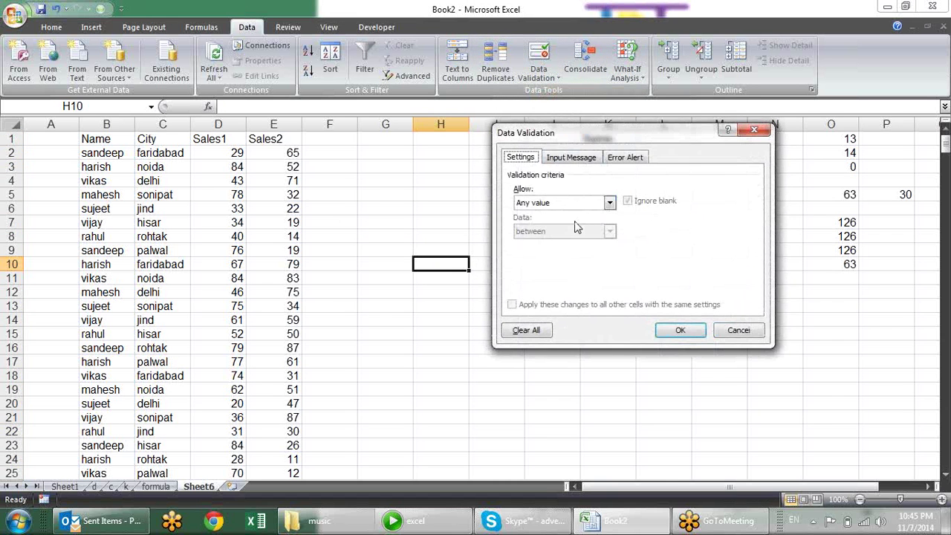
pyautogui.click(609, 202)
pyautogui.click(572, 243)
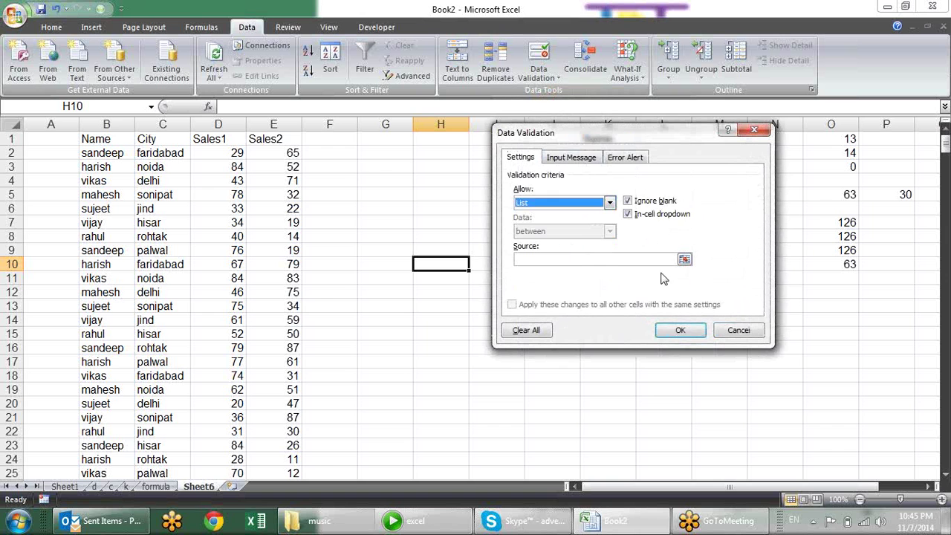
pyautogui.click(682, 259)
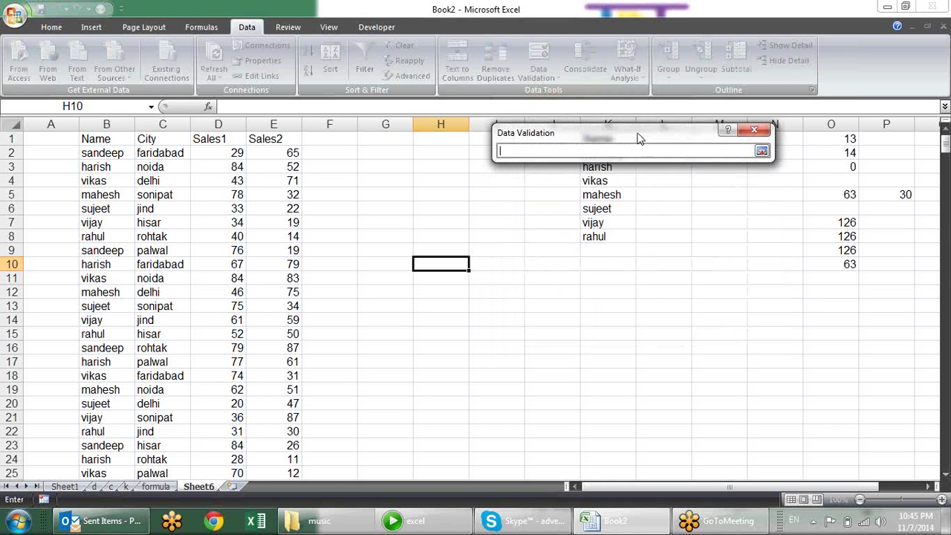
pyautogui.moveTo(639, 137); pyautogui.dragTo(657, 295)
pyautogui.moveTo(608, 152); pyautogui.dragTo(598, 236)
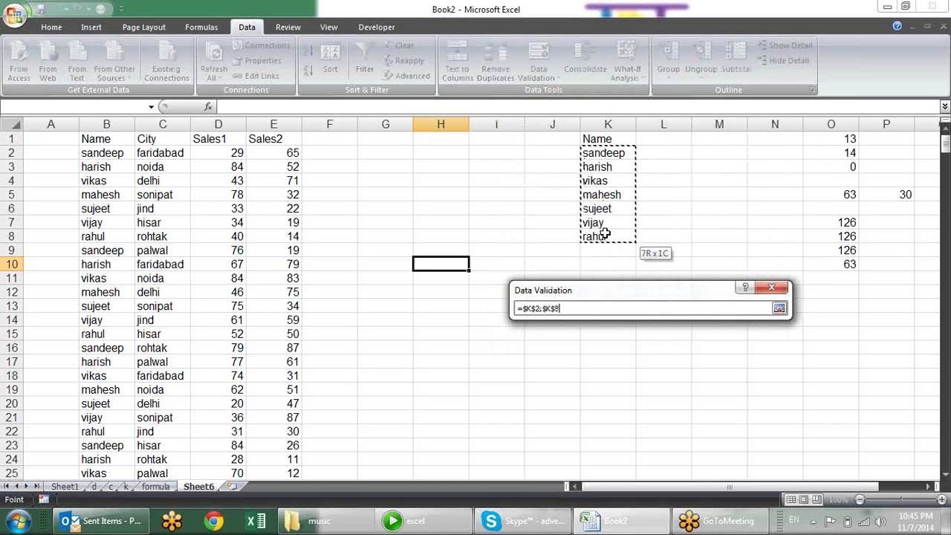
pyautogui.press('Return')
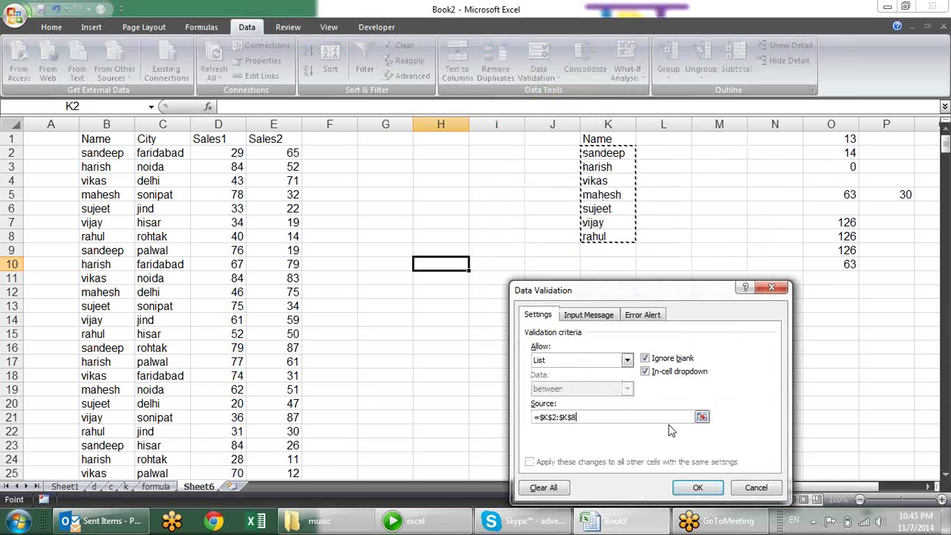
pyautogui.click(701, 488)
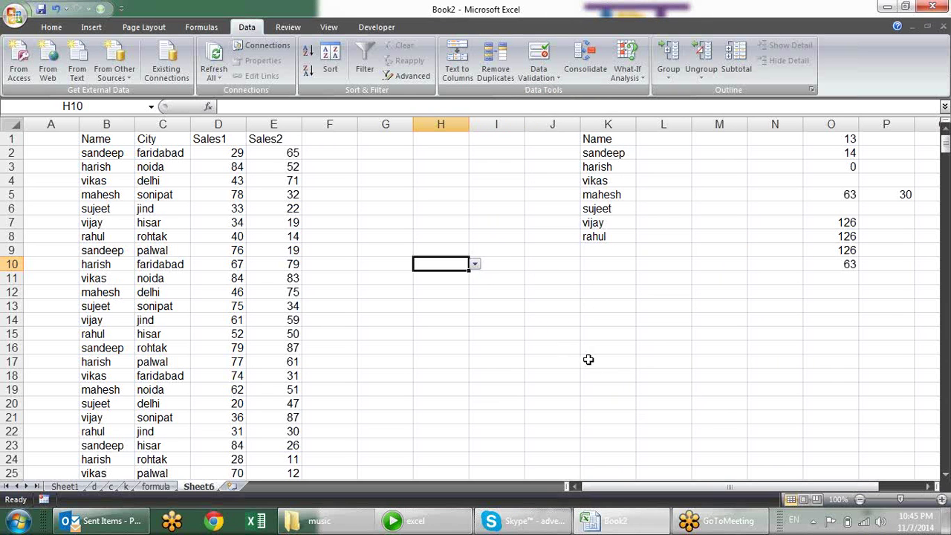
# Test H10's dropdown by picking vikas, sujeet and vijay, ending on vikas
pyautogui.click(475, 264)
pyautogui.click(434, 294)
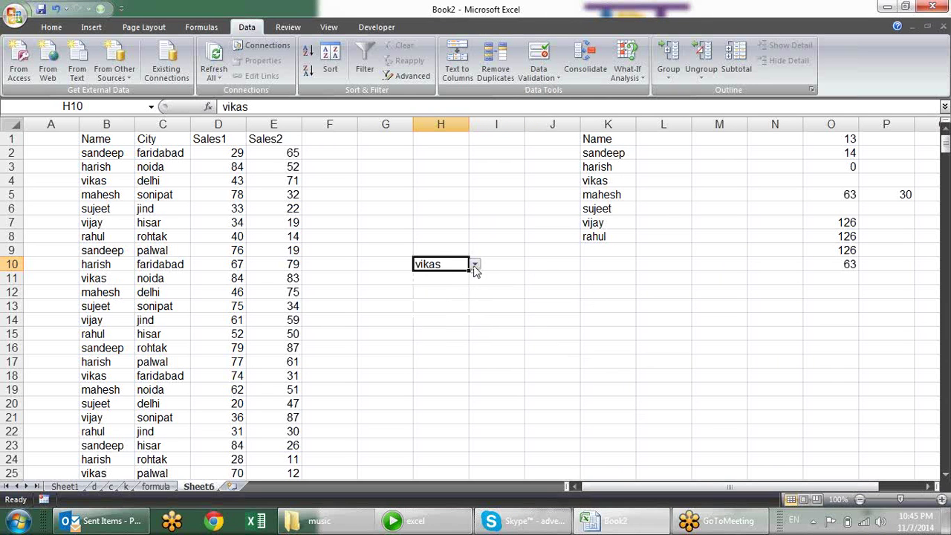
pyautogui.click(474, 265)
pyautogui.click(446, 312)
pyautogui.click(474, 264)
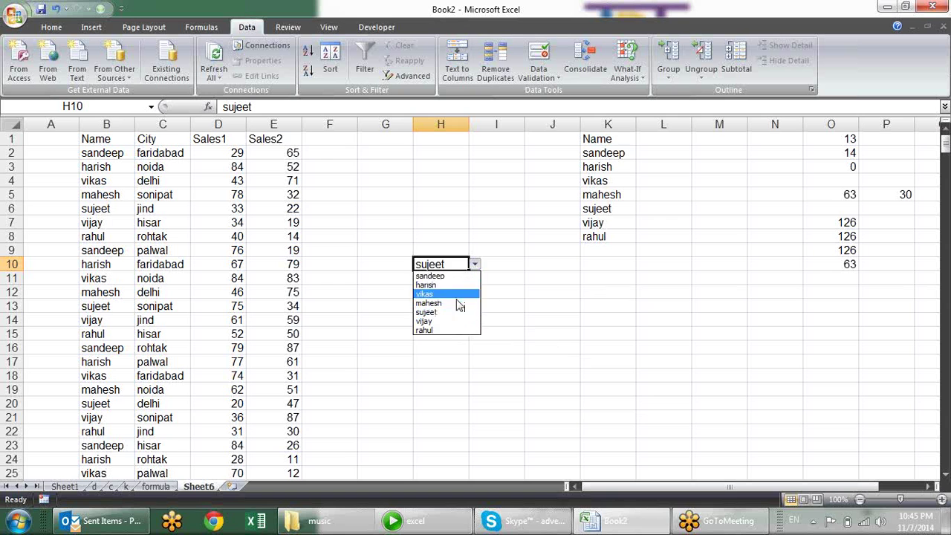
pyautogui.click(449, 323)
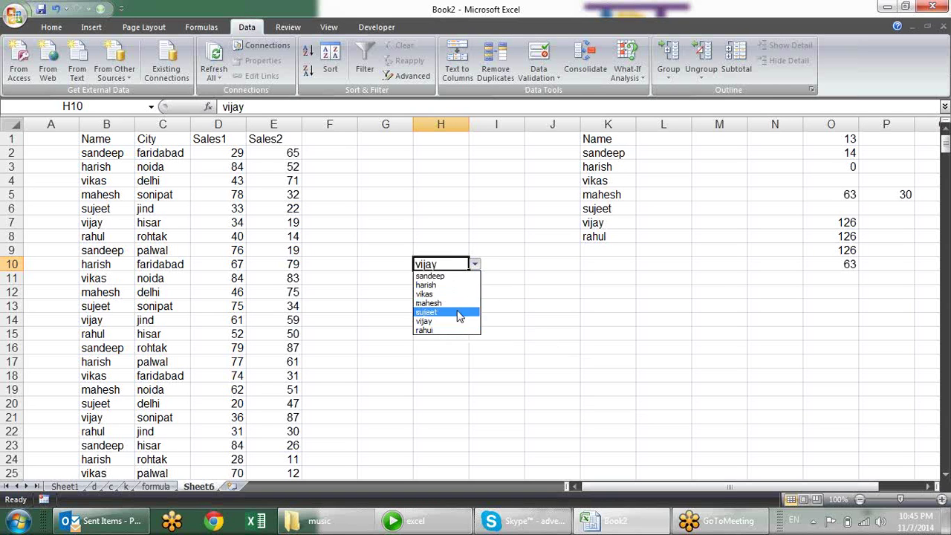
pyautogui.click(457, 312)
pyautogui.click(473, 268)
pyautogui.click(462, 295)
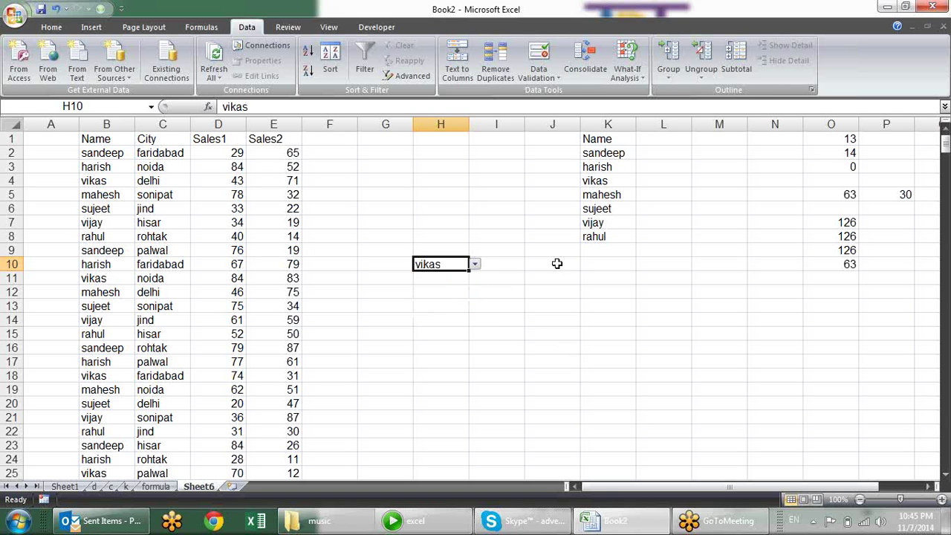
pyautogui.click(558, 275)
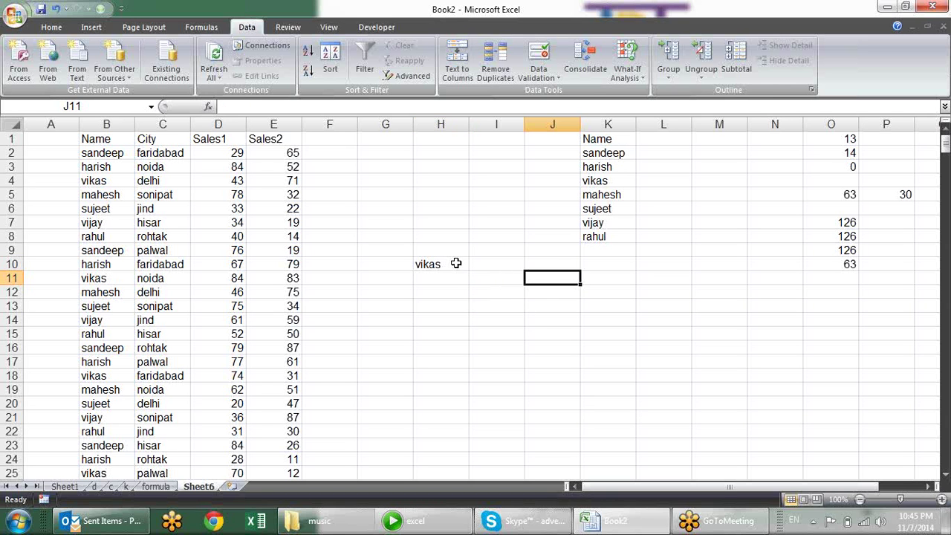
# Enter =COUNTIF(B:B,H10) in G10, returning 63, and make it bold
pyautogui.click(404, 264)
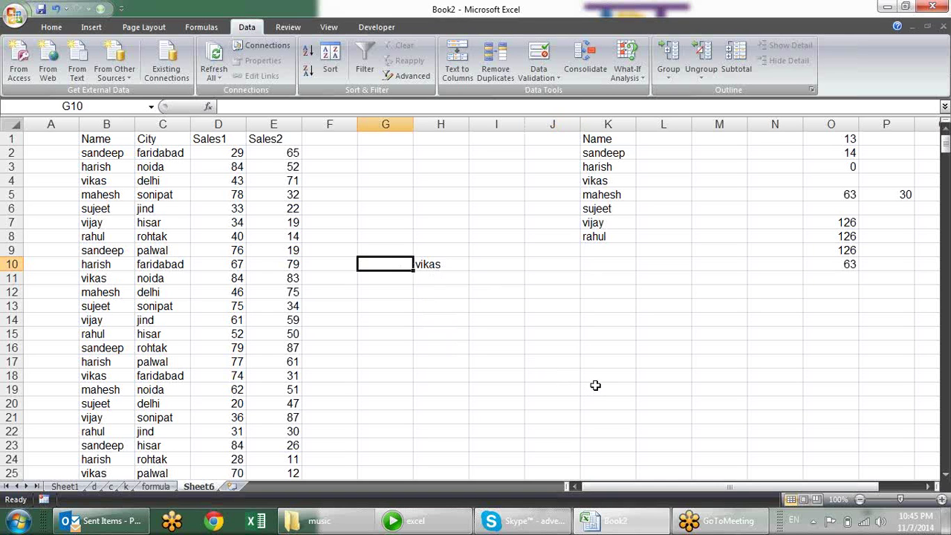
pyautogui.write('=')
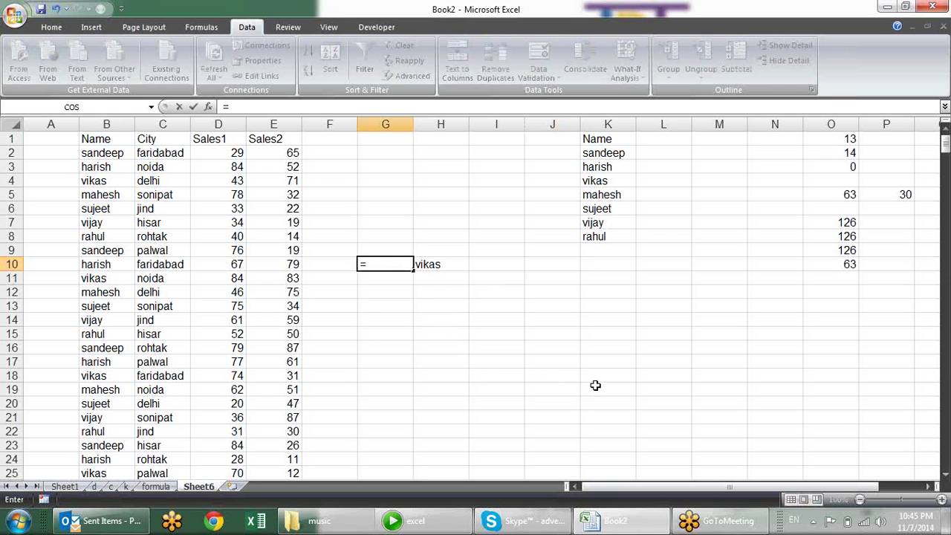
pyautogui.write('coun')
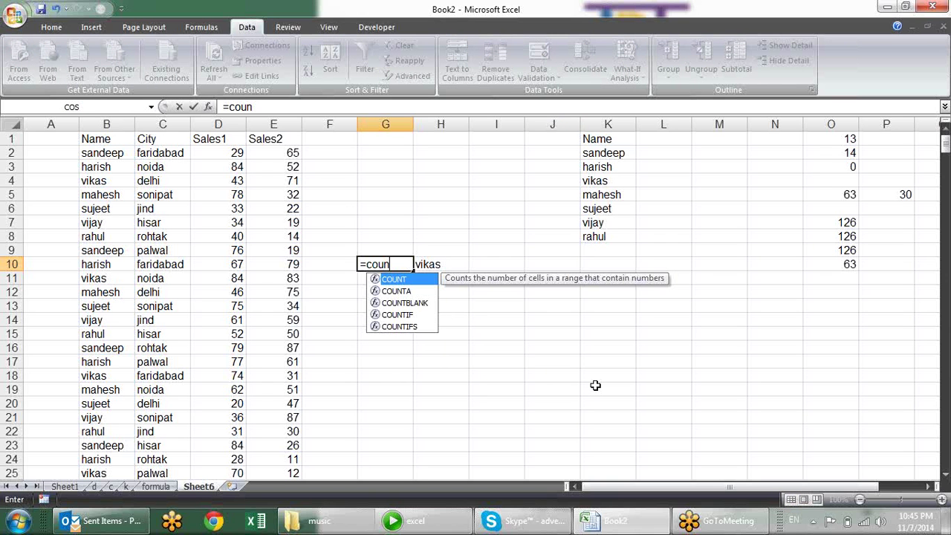
pyautogui.press('Down')
pyautogui.press('Down')
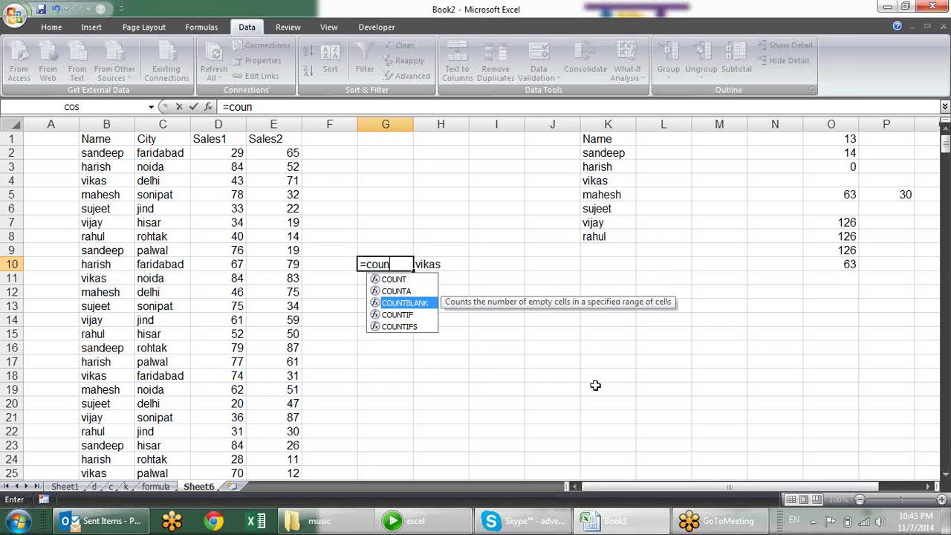
pyautogui.press('Down')
pyautogui.press('Tab')
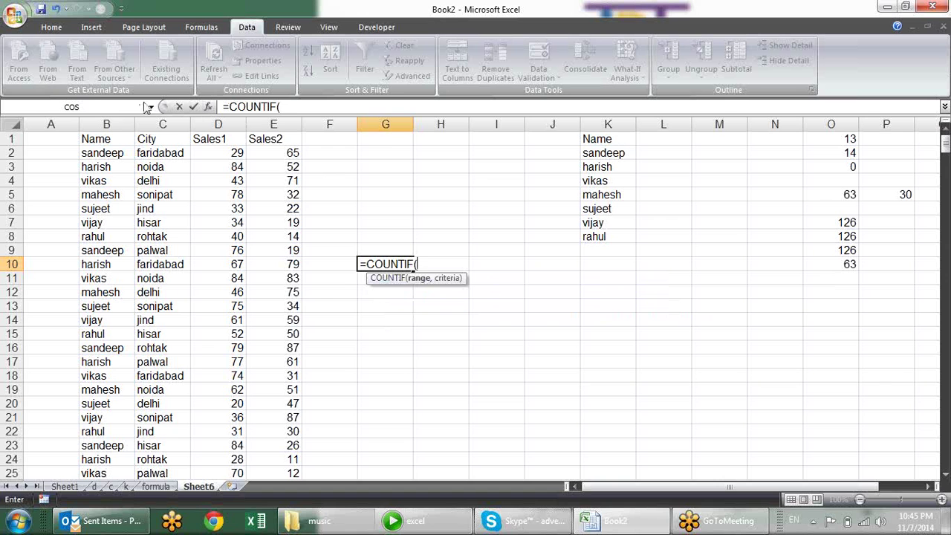
pyautogui.click(115, 121)
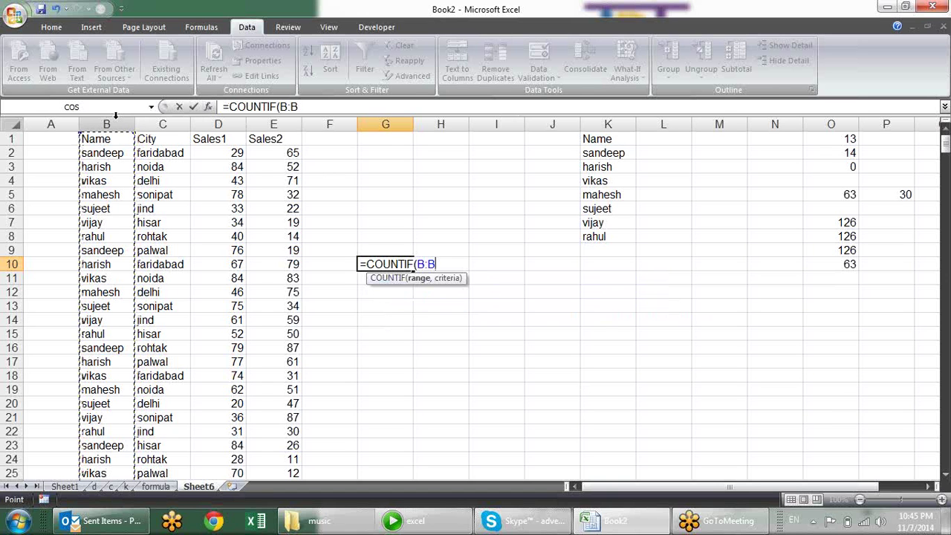
pyautogui.write(',')
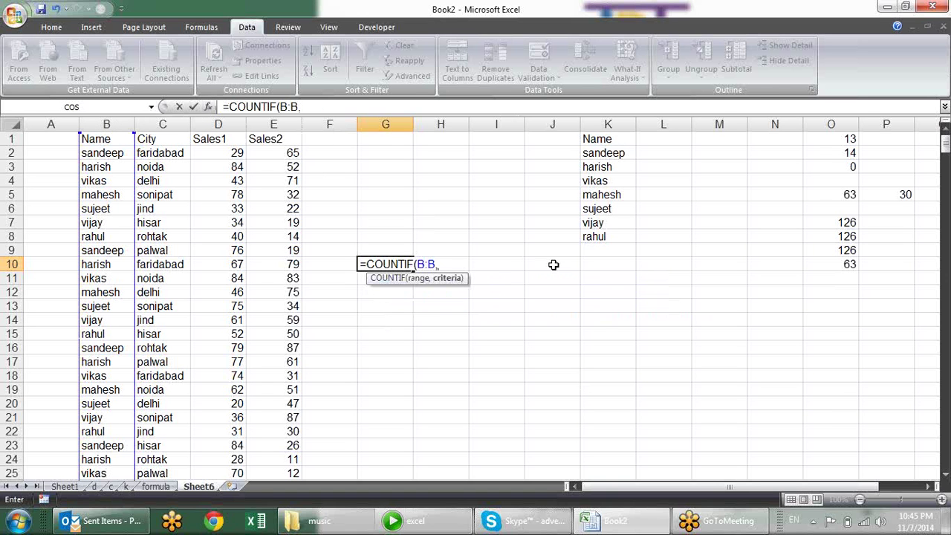
pyautogui.click(554, 263)
pyautogui.write(')')
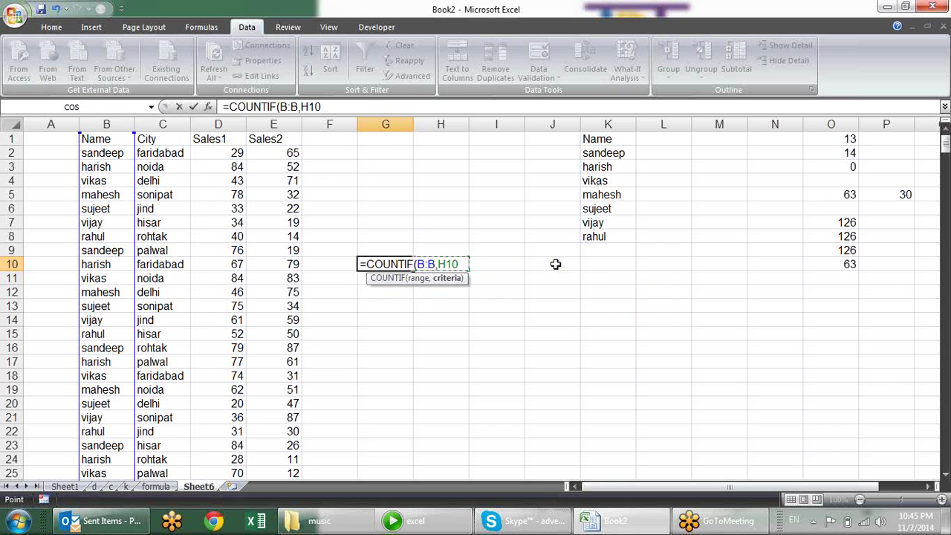
pyautogui.press('Return')
pyautogui.click(386, 264)
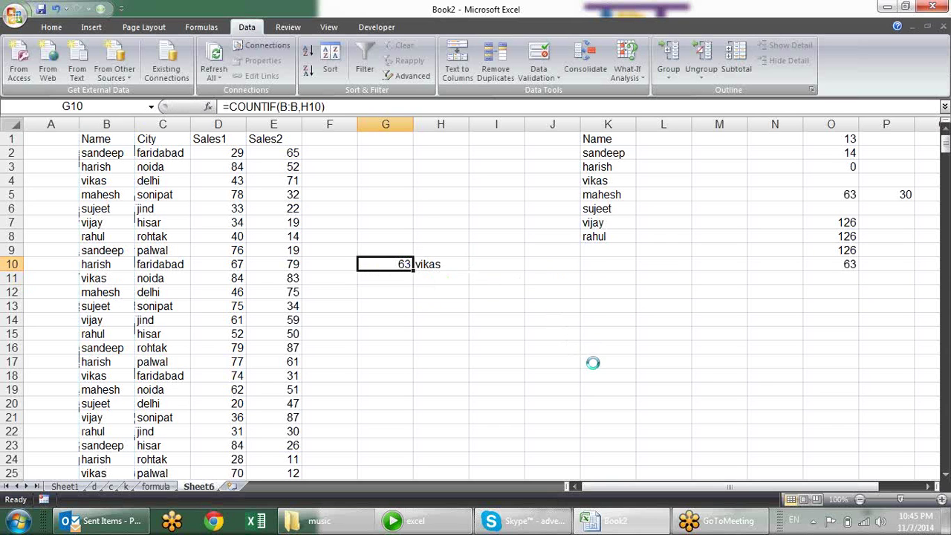
pyautogui.hotkey('ctrl', 'b')
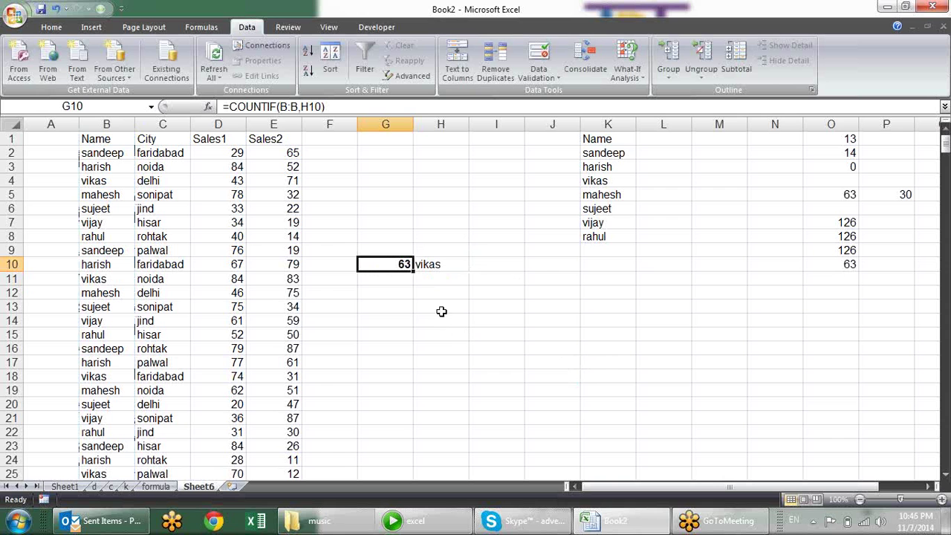
# Cut the name dropdown from H10 and paste it into I10
pyautogui.click(450, 263)
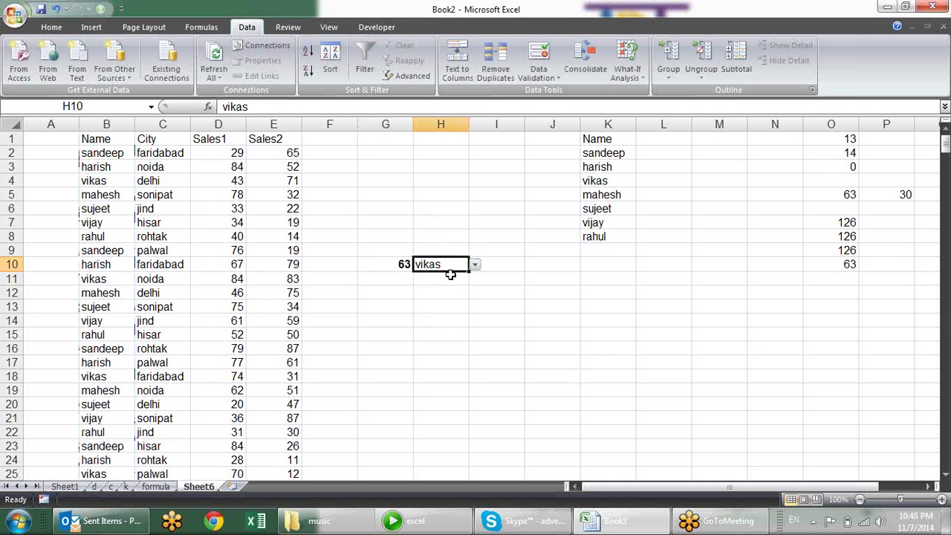
pyautogui.hotkey('ctrl', 'x')
pyautogui.click(498, 264)
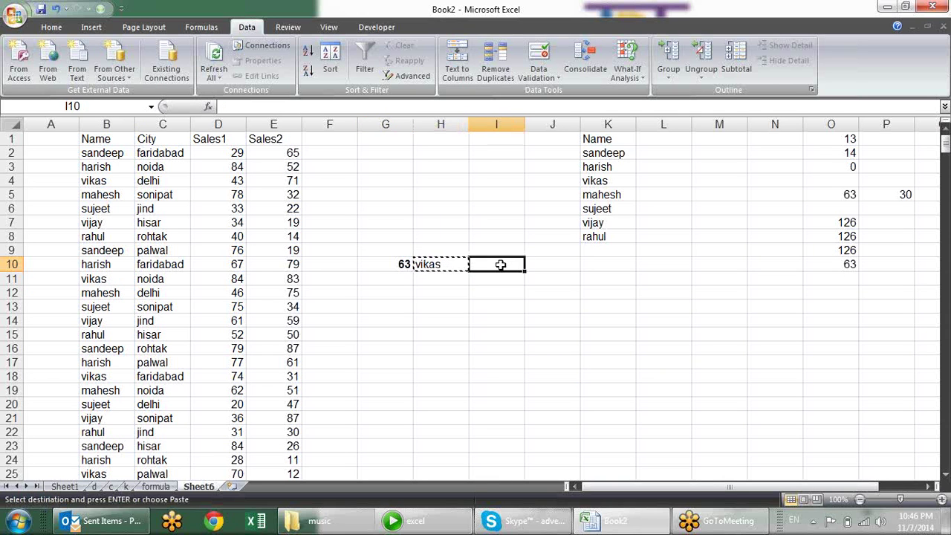
pyautogui.hotkey('ctrl', 'v')
pyautogui.click(493, 294)
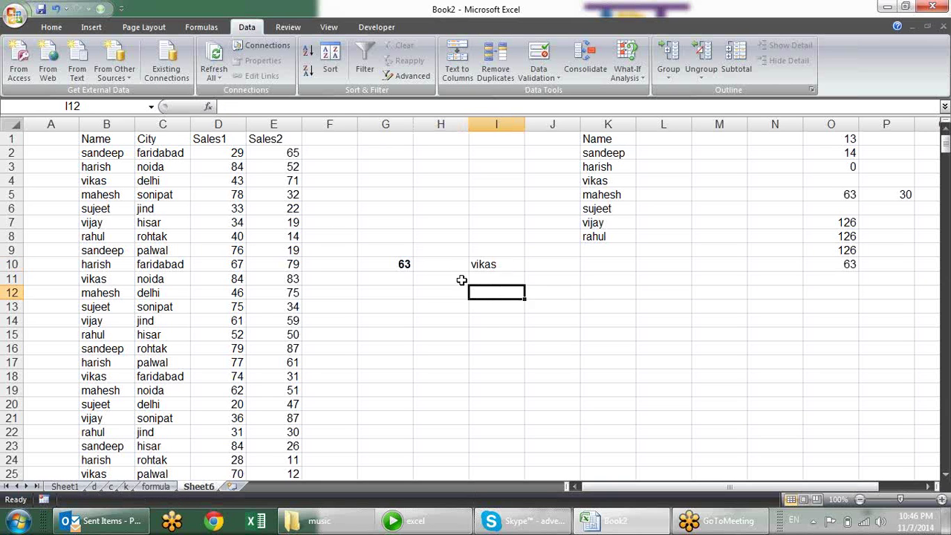
# Label H10 with the word records beside the count
pyautogui.click(455, 264)
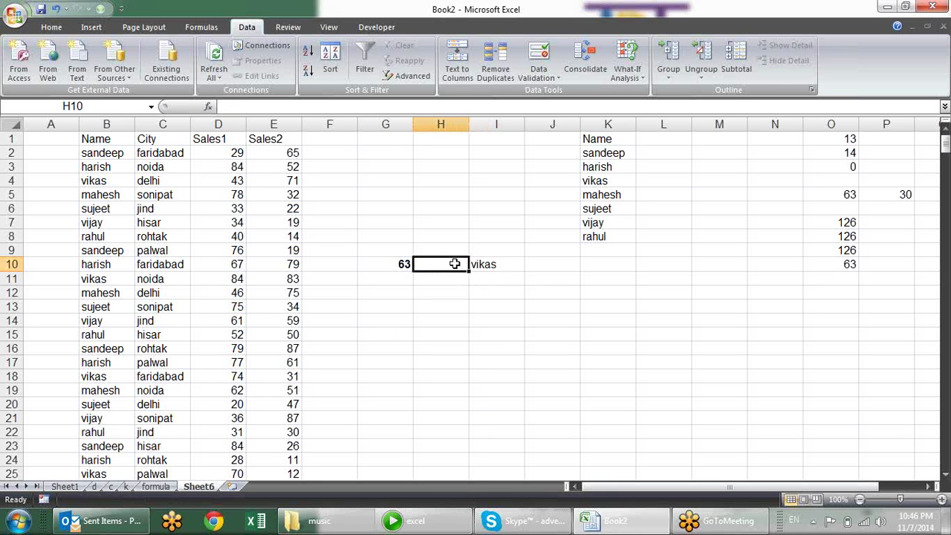
pyautogui.write('RE')
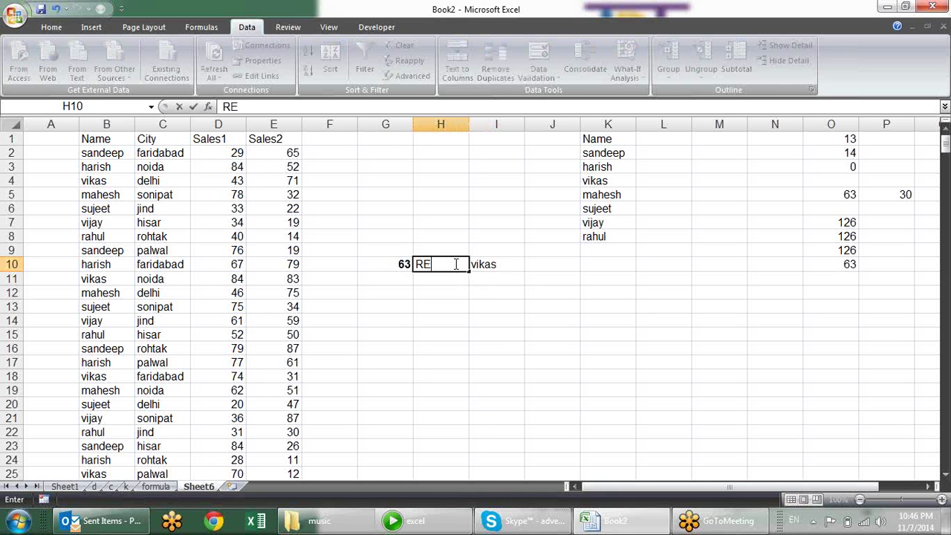
pyautogui.press('BackSpace')
pyautogui.press('BackSpace')
pyautogui.write('cords')
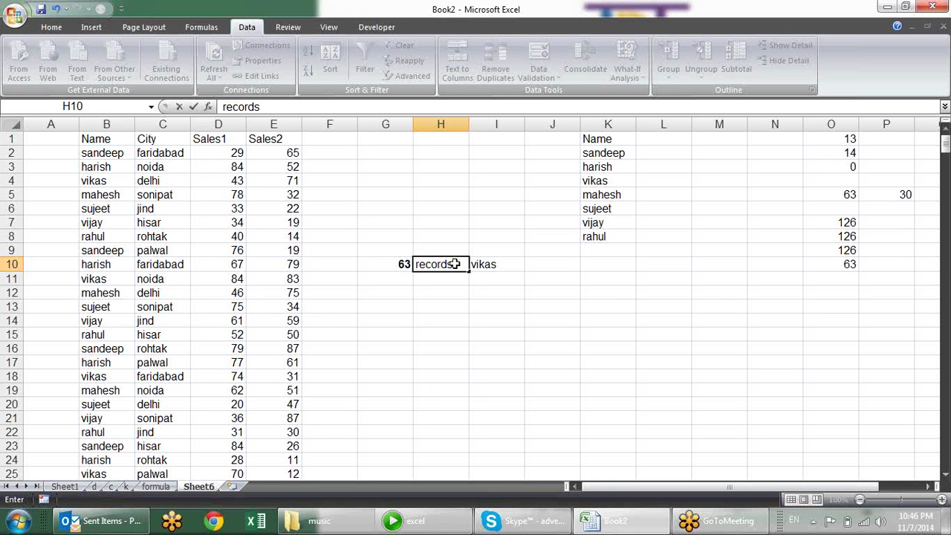
pyautogui.press('Return')
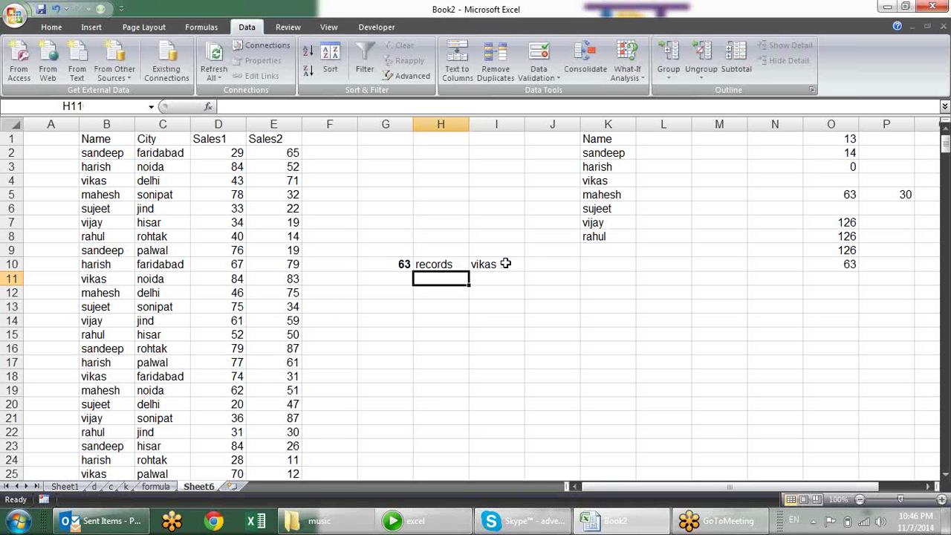
pyautogui.click(503, 264)
pyautogui.click(51, 26)
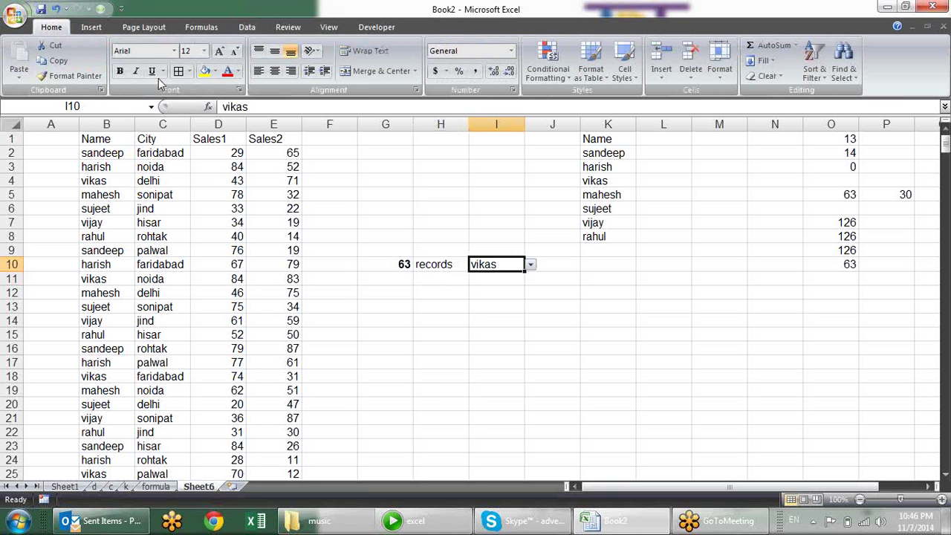
# Fill I10 yellow and test its name dropdown, settling on vijay
pyautogui.click(205, 70)
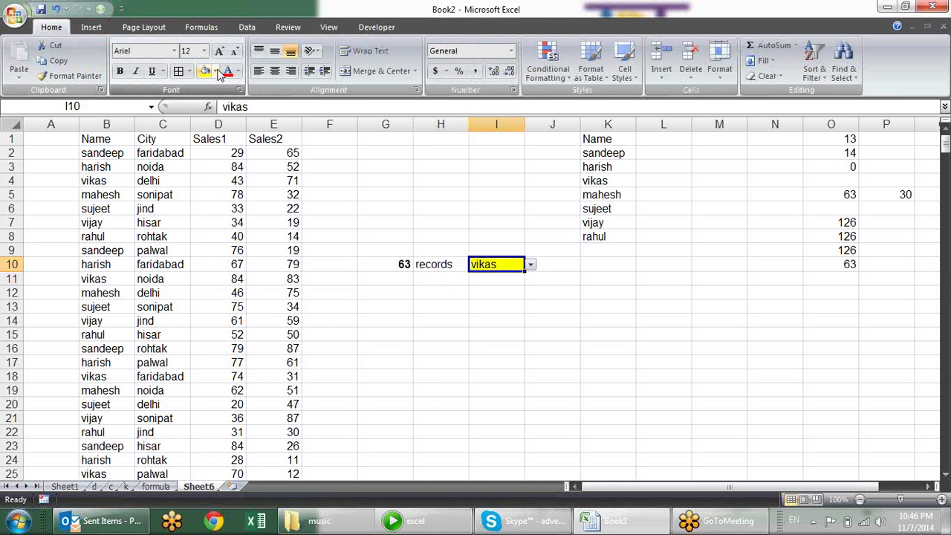
pyautogui.click(530, 265)
pyautogui.click(530, 264)
pyautogui.click(530, 265)
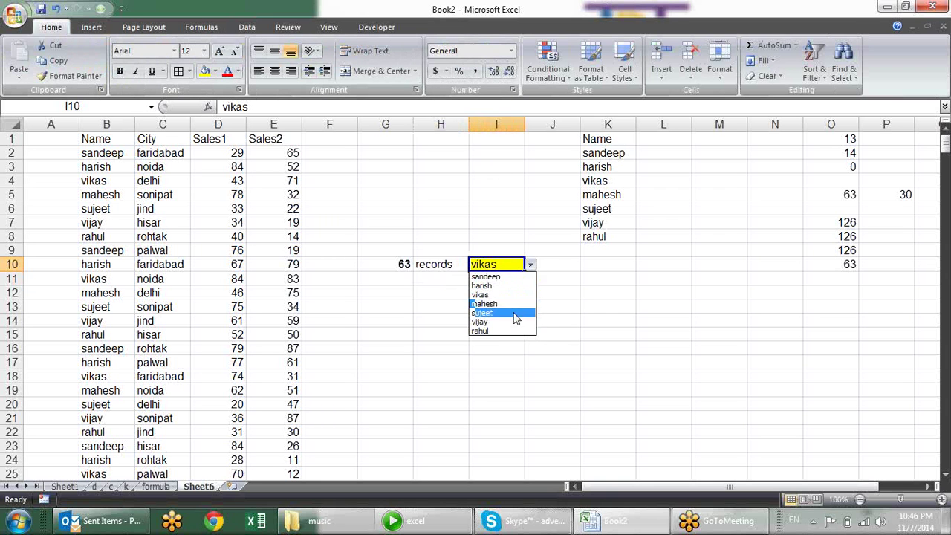
pyautogui.click(514, 322)
pyautogui.click(530, 265)
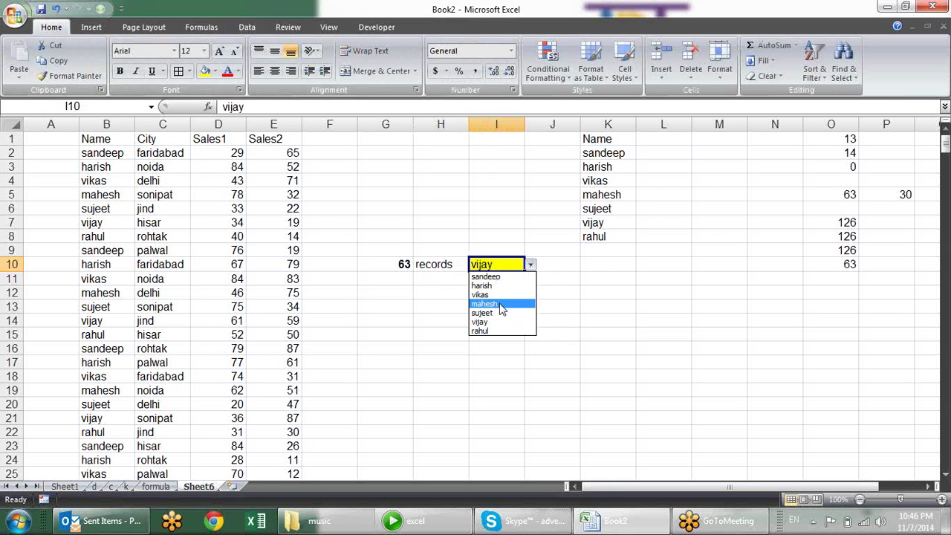
pyautogui.click(502, 303)
pyautogui.click(530, 265)
pyautogui.click(495, 321)
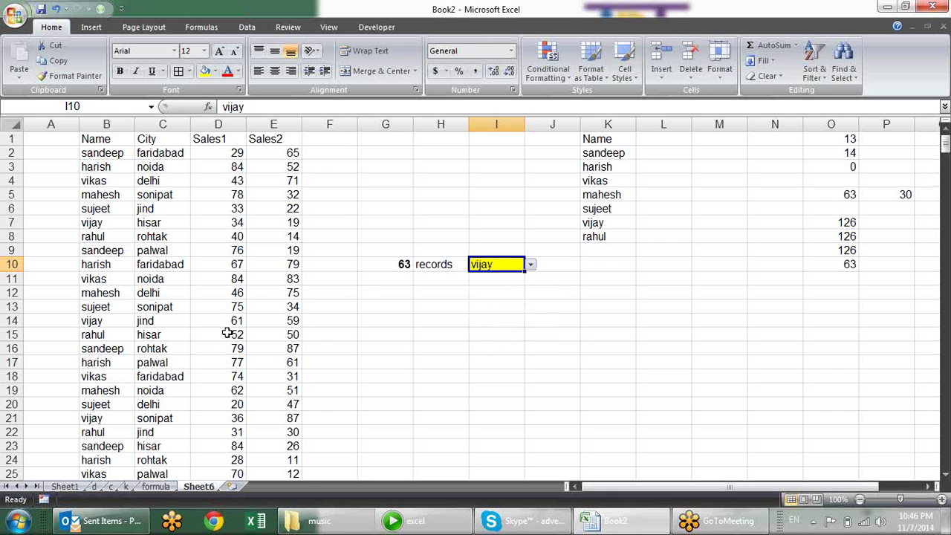
pyautogui.click(361, 301)
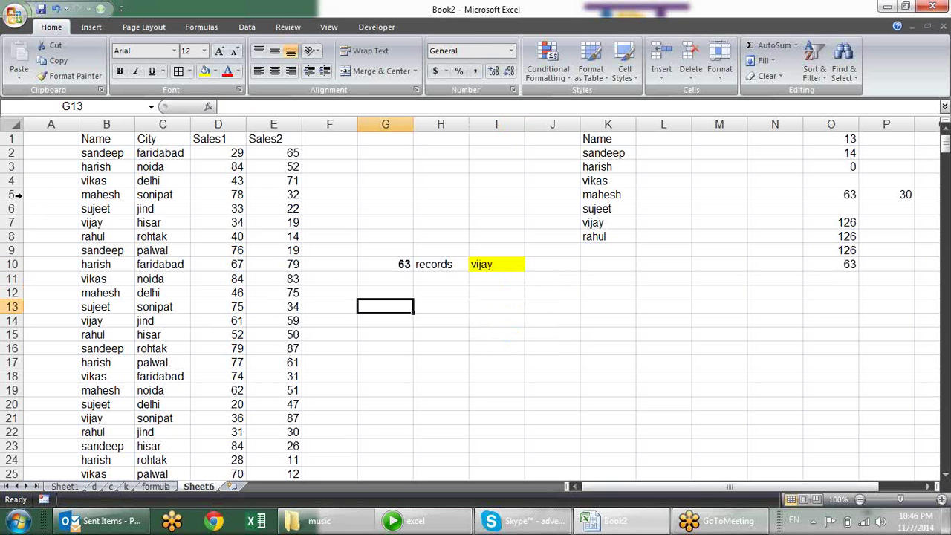
# Delete data rows 17–23 so vijay's count drops from 63 to 62
pyautogui.moveTo(11, 181); pyautogui.dragTo(30, 375)
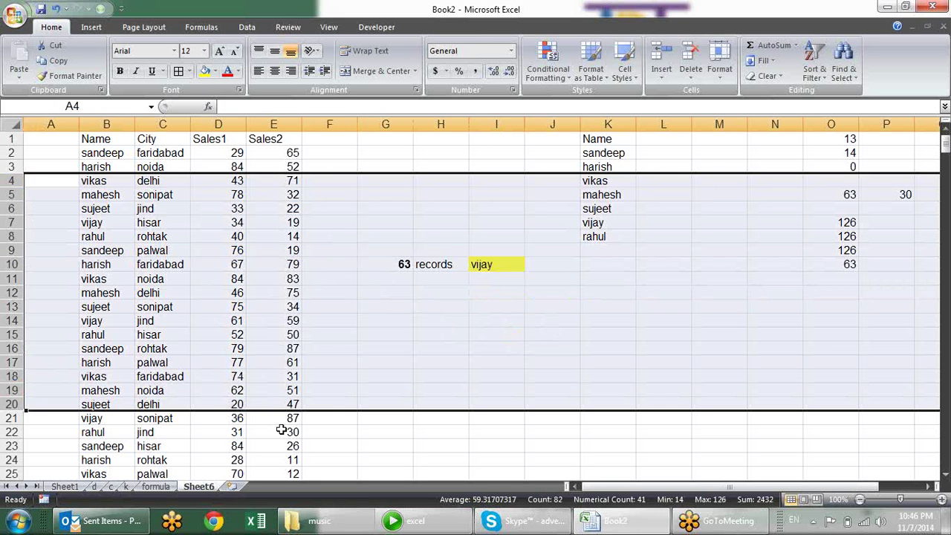
pyautogui.click(331, 417)
pyautogui.moveTo(12, 362); pyautogui.dragTo(5, 442)
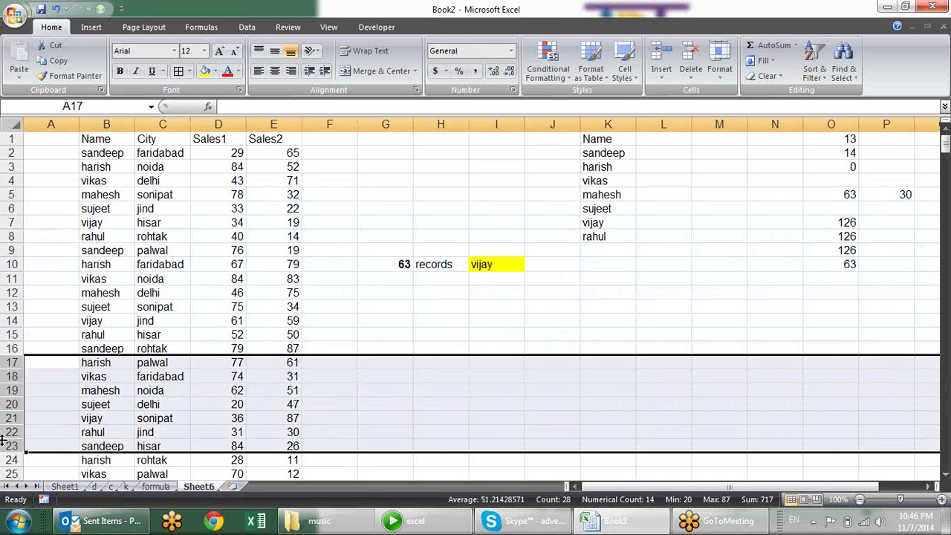
pyautogui.hotkey('alt', 'e')
pyautogui.press('d')
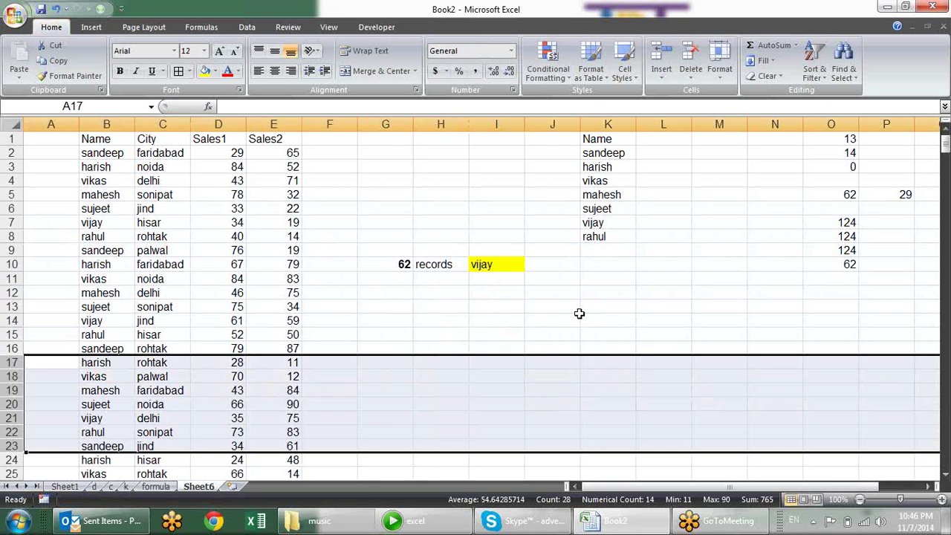
pyautogui.click(577, 314)
# Cycle I10 through vikas, vijay and rahul, ending on sandeep
pyautogui.click(483, 263)
pyautogui.click(529, 264)
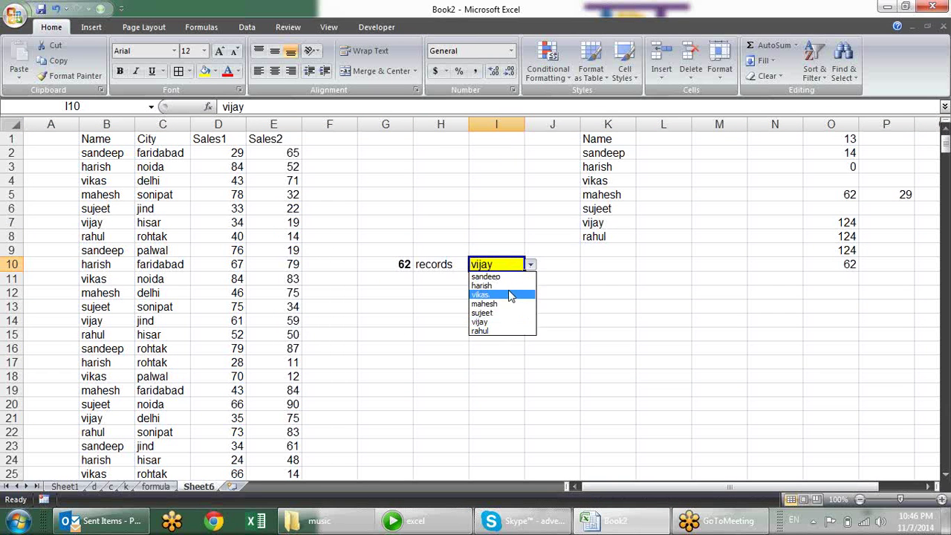
pyautogui.click(509, 296)
pyautogui.click(529, 265)
pyautogui.click(520, 319)
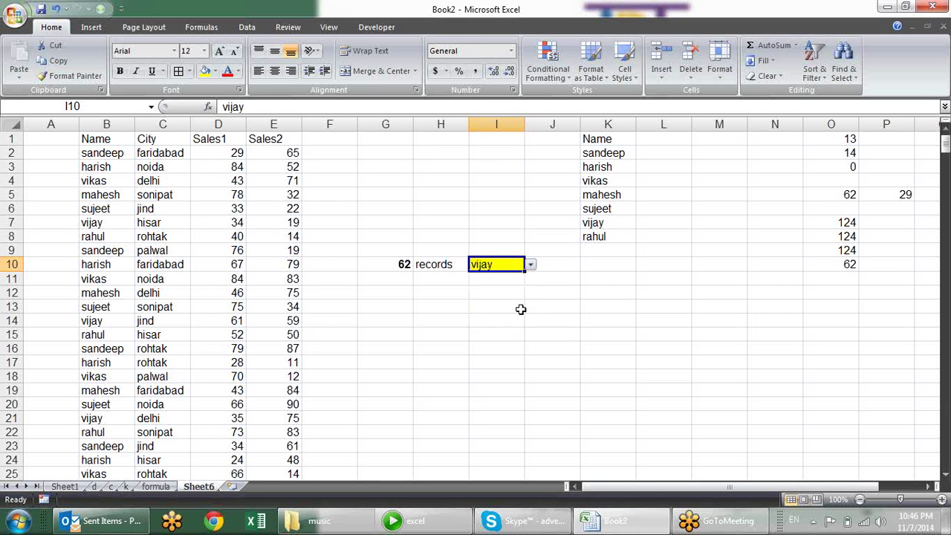
pyautogui.click(530, 264)
pyautogui.click(520, 330)
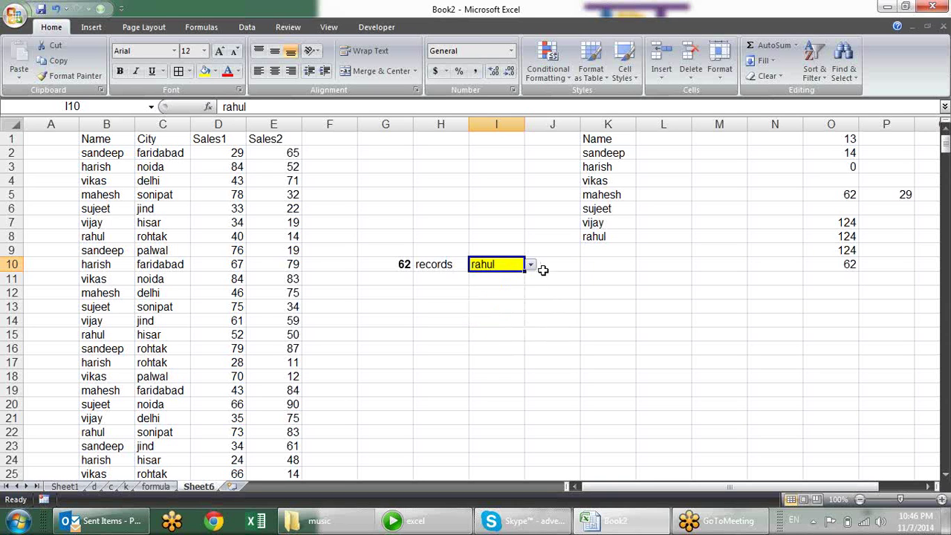
pyautogui.click(531, 265)
pyautogui.click(502, 276)
pyautogui.click(472, 332)
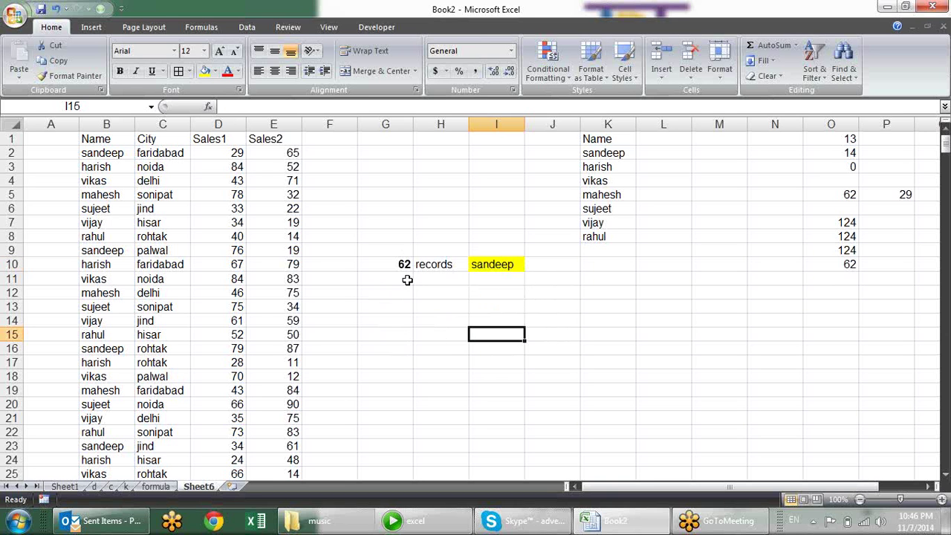
# Trial-sort the data by Name A to Z, then undo the sort
pyautogui.click(234, 196)
pyautogui.hotkey('alt', 'd')
pyautogui.press('s')
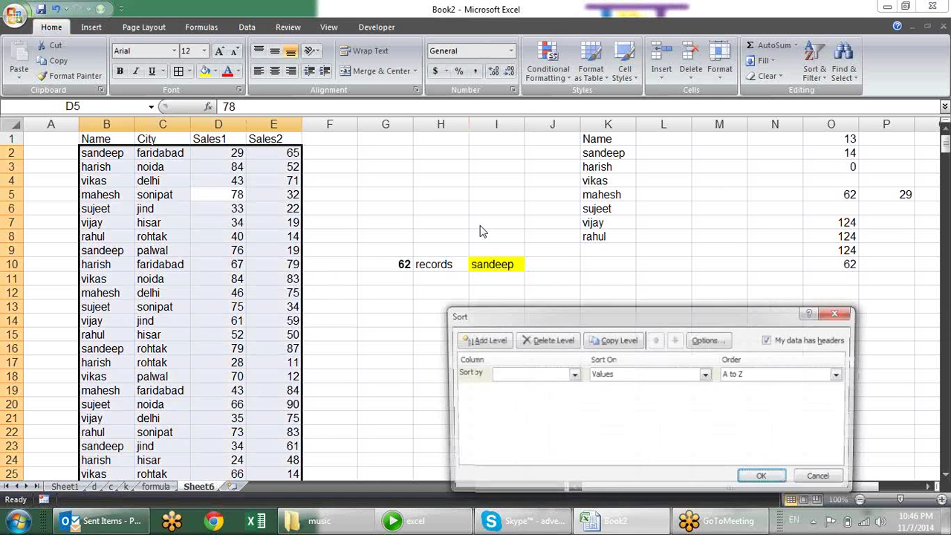
pyautogui.click(572, 375)
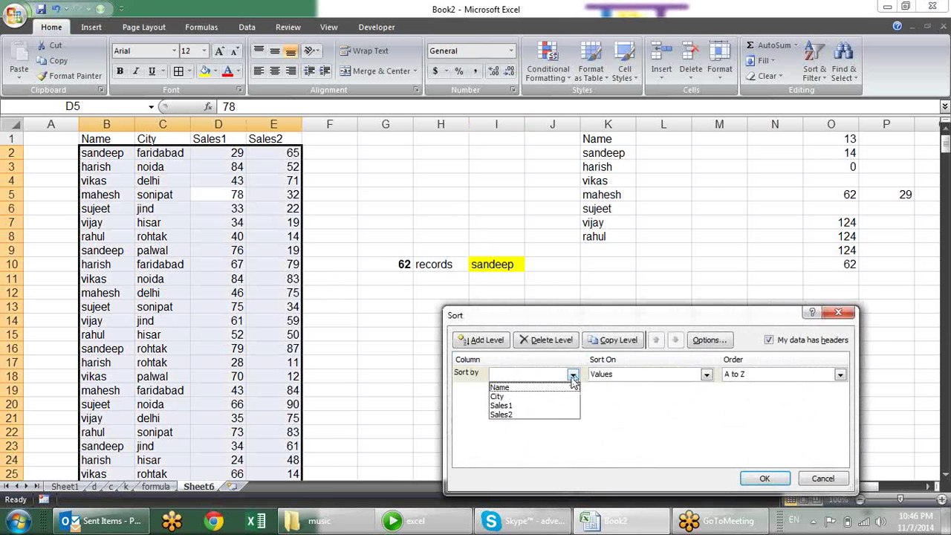
pyautogui.click(558, 388)
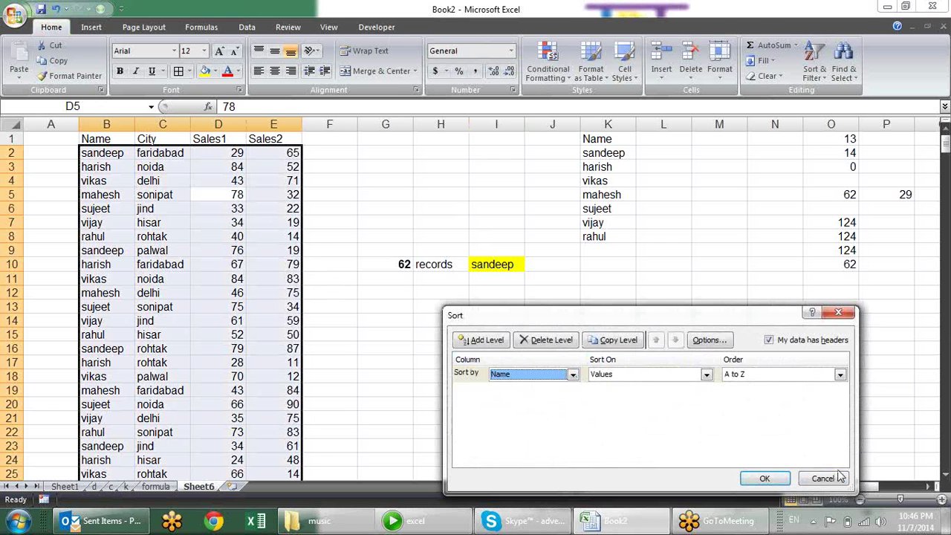
pyautogui.click(776, 481)
pyautogui.click(776, 481)
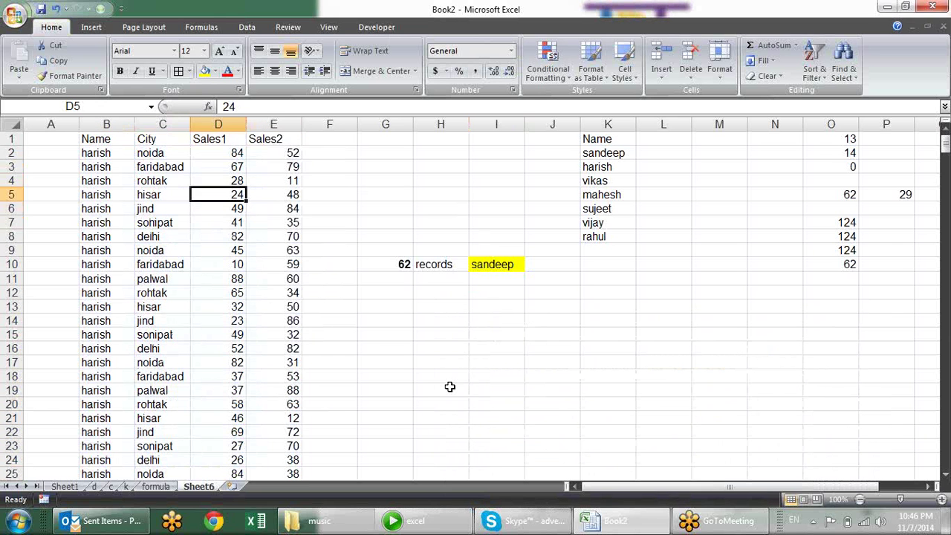
pyautogui.hotkey('ctrl', 'z')
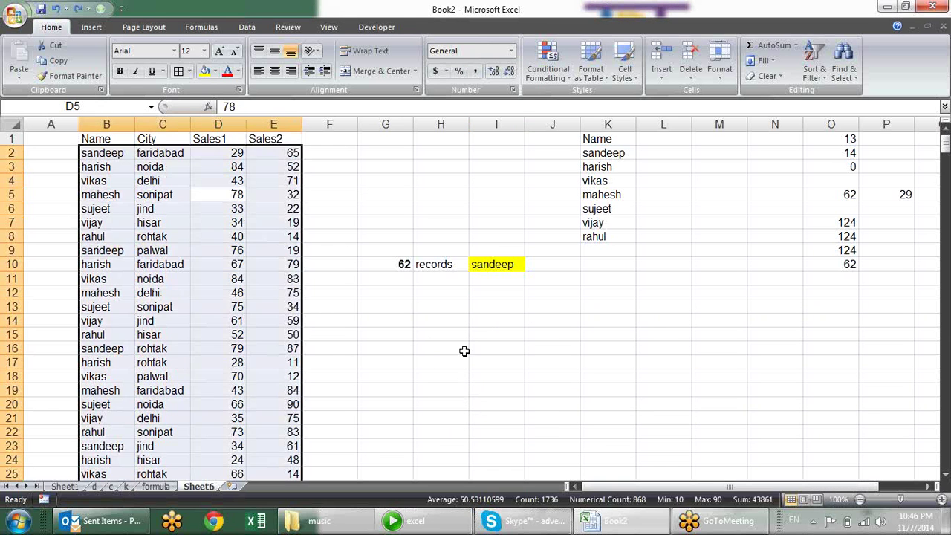
# Check the COUNTIF count in G10 and set I10 to sujeet
pyautogui.click(464, 349)
pyautogui.click(460, 279)
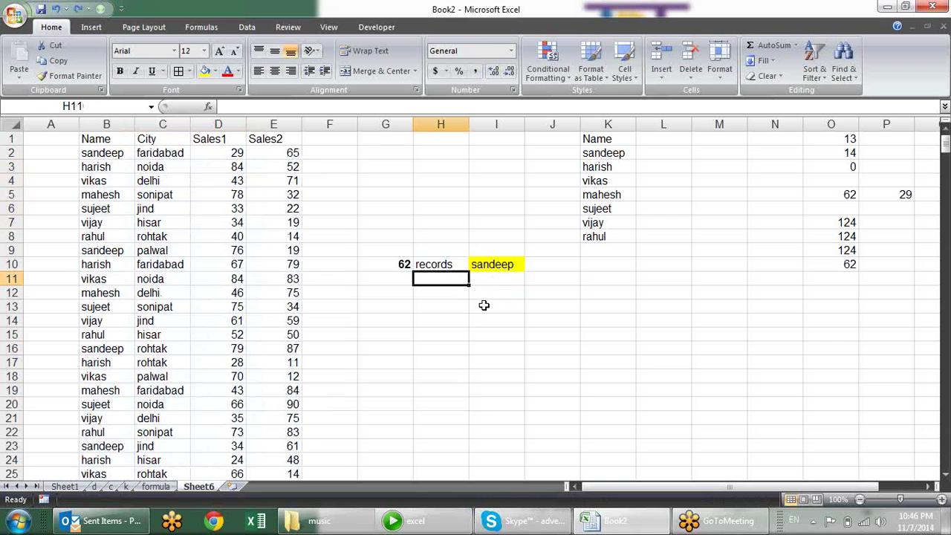
pyautogui.click(405, 262)
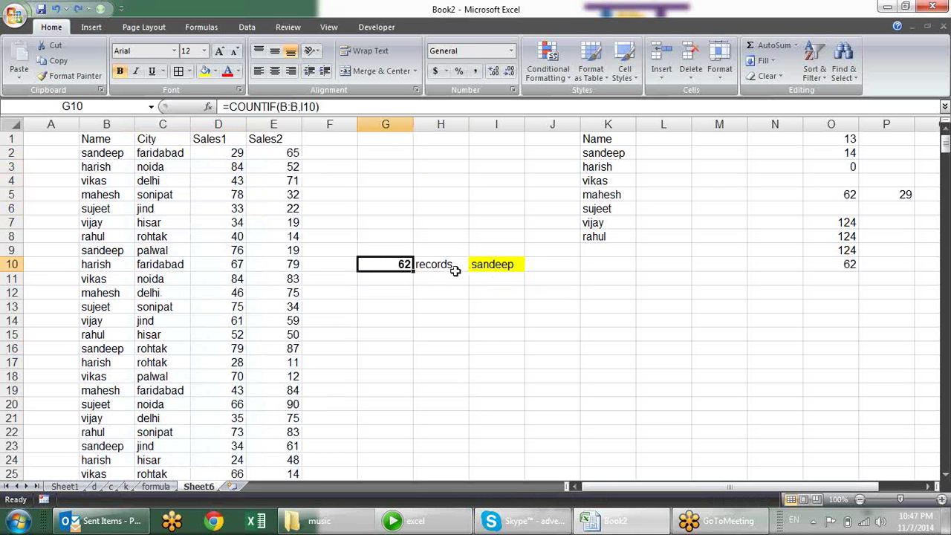
pyautogui.click(479, 264)
pyautogui.click(531, 266)
pyautogui.click(494, 311)
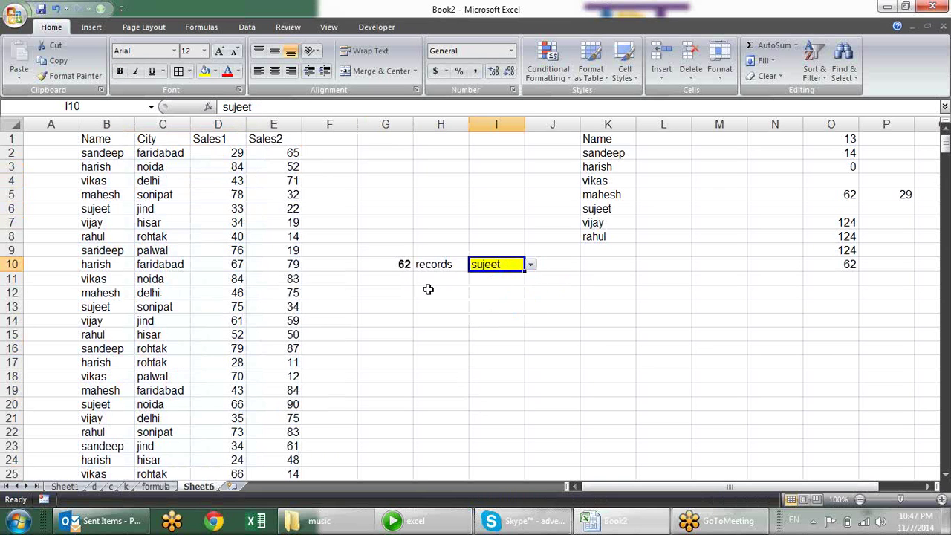
pyautogui.click(390, 267)
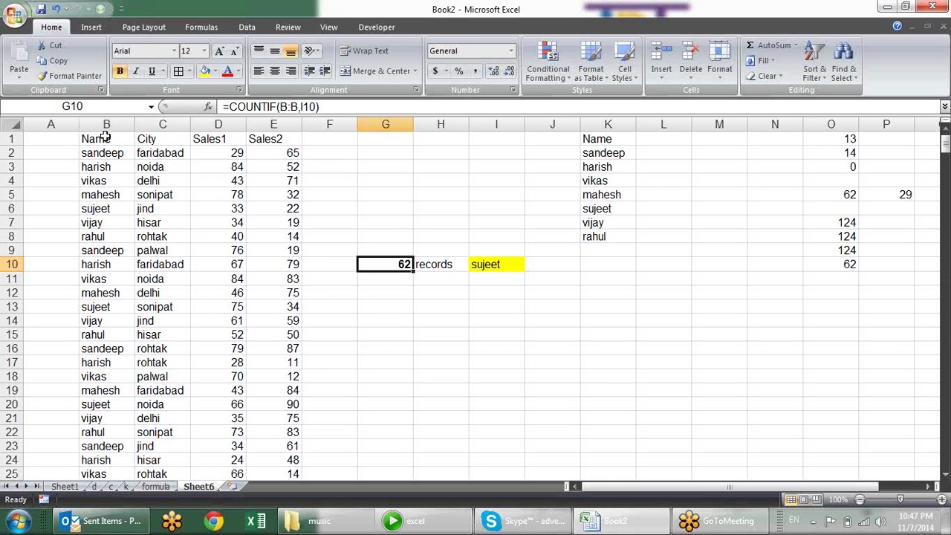
# Copy the Name, City, Sales1 and Sales2 headers from B1:E1 into I12:L12
pyautogui.moveTo(130, 137); pyautogui.dragTo(259, 143)
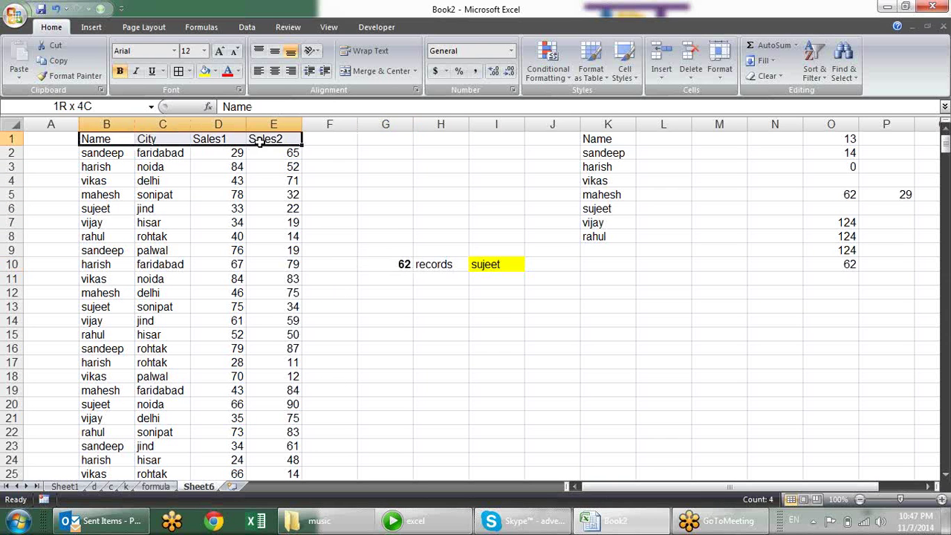
pyautogui.hotkey('ctrl', 'c')
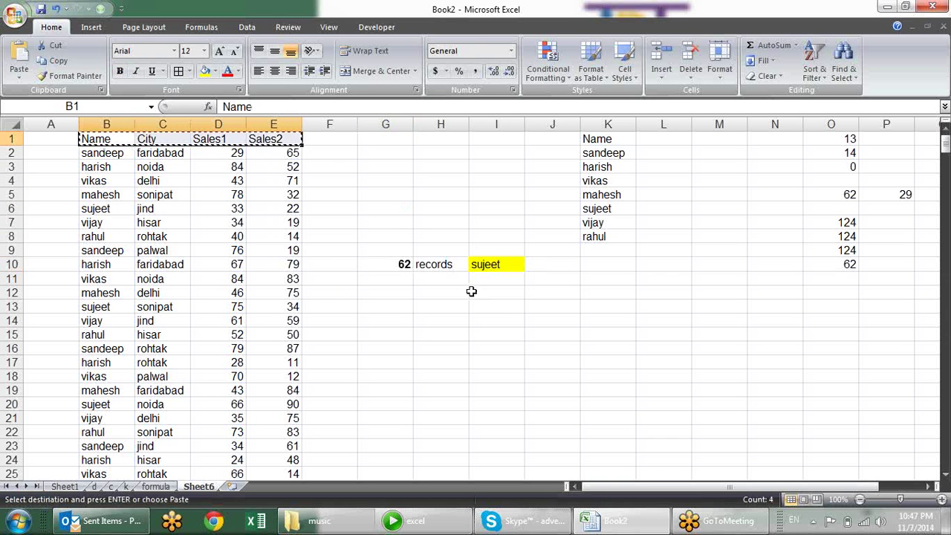
pyautogui.click(470, 291)
pyautogui.press('Return')
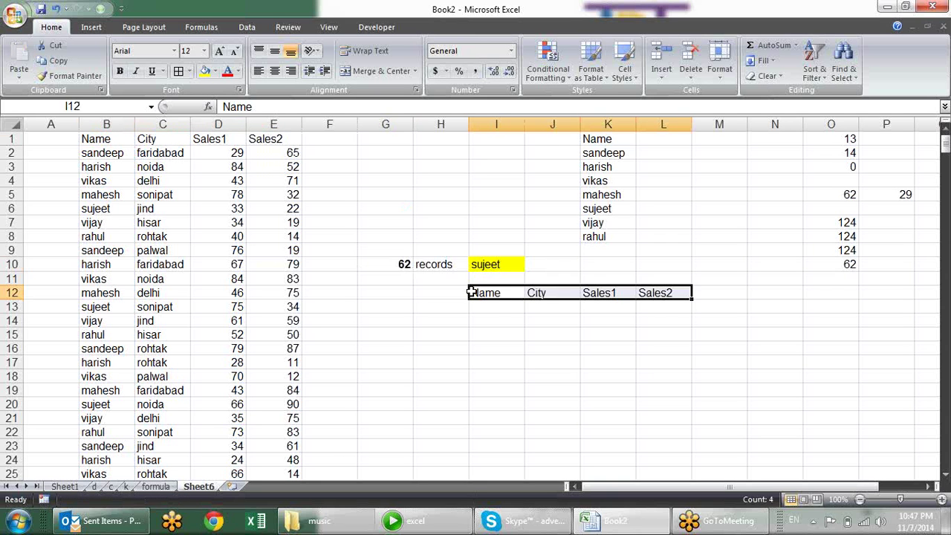
# Select I13:I23 and test the I10 dropdown with mahesh, then restore sujeet
pyautogui.click(497, 306)
pyautogui.moveTo(497, 307); pyautogui.dragTo(511, 446)
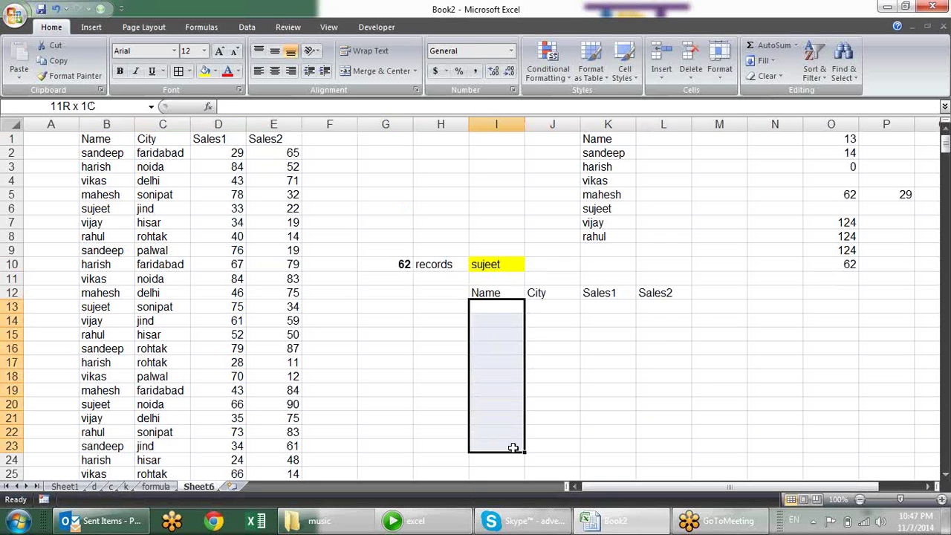
pyautogui.click(647, 395)
pyautogui.click(508, 263)
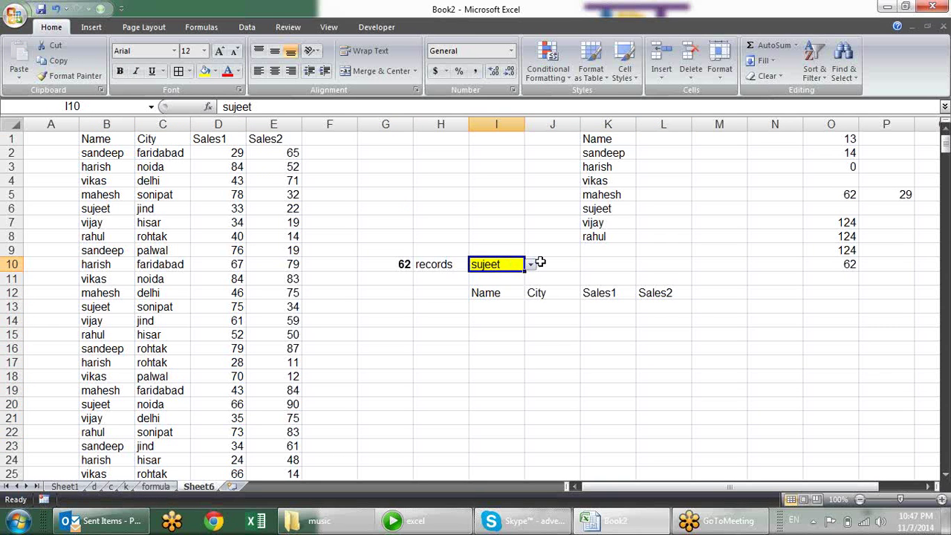
pyautogui.click(530, 264)
pyautogui.click(510, 306)
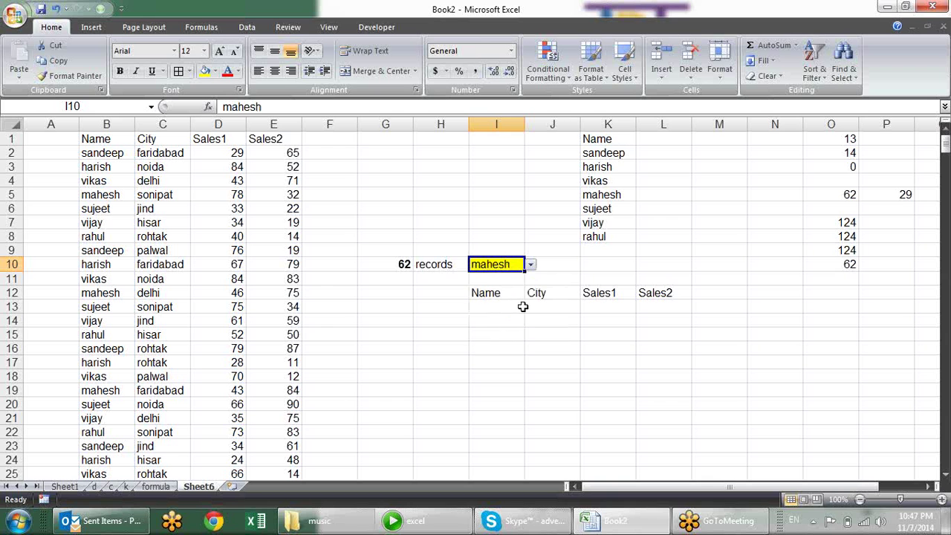
pyautogui.click(530, 264)
pyautogui.click(524, 313)
pyautogui.click(564, 321)
# Review the source records in columns B–E, such as sandeep in B2, then return to I13
pyautogui.click(484, 305)
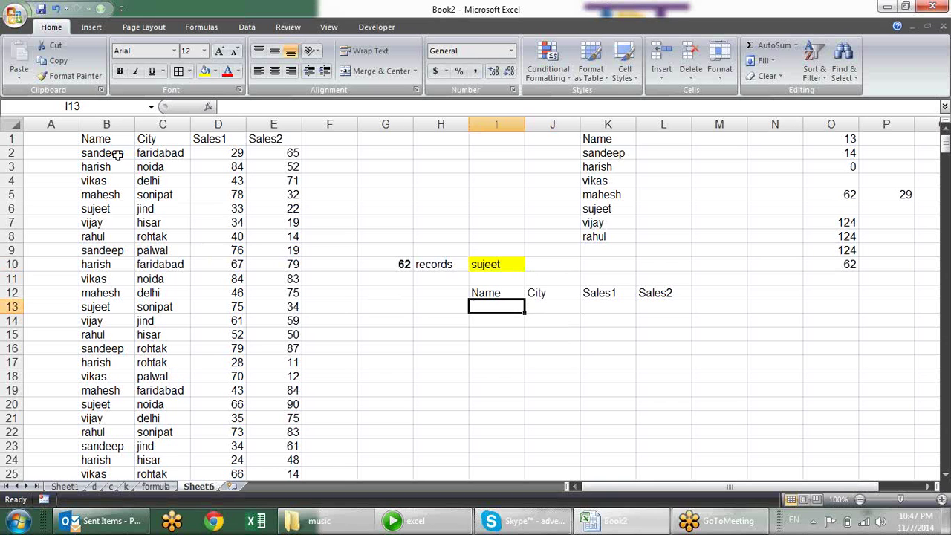
pyautogui.click(117, 155)
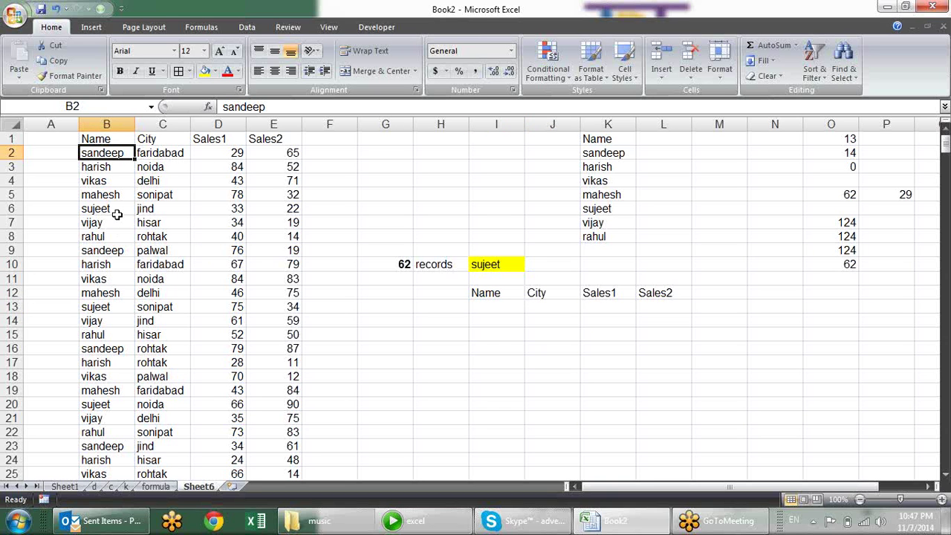
pyautogui.click(64, 152)
pyautogui.moveTo(104, 153); pyautogui.dragTo(251, 150)
pyautogui.click(108, 235)
pyautogui.click(130, 167)
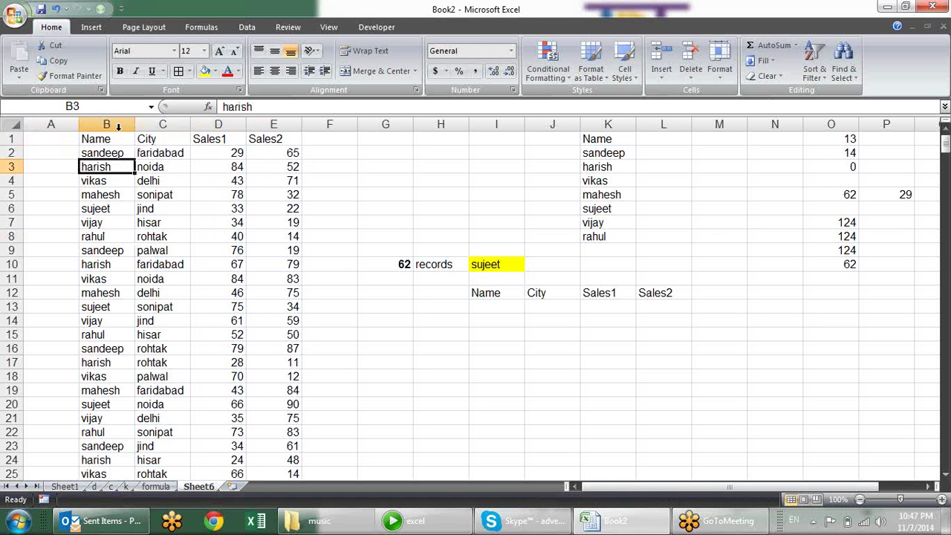
pyautogui.moveTo(117, 126); pyautogui.dragTo(271, 149)
pyautogui.click(131, 152)
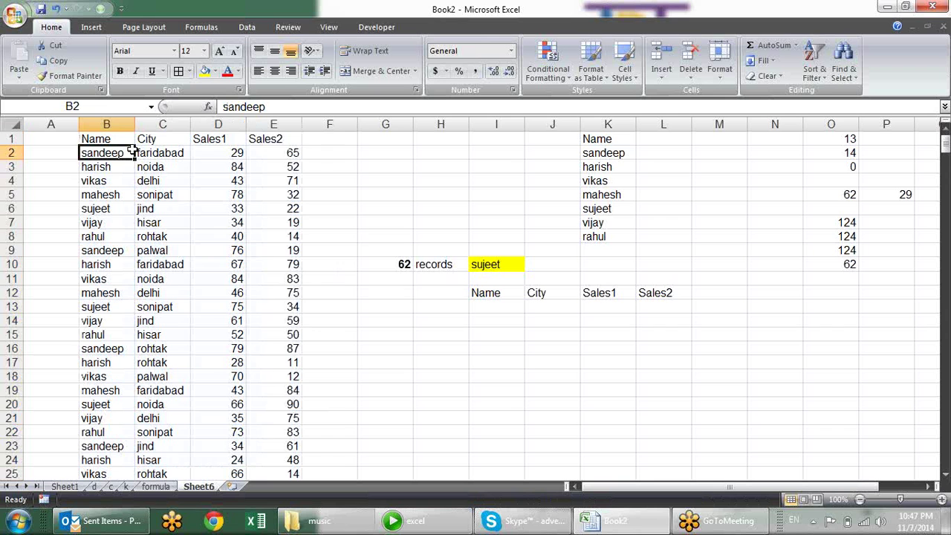
pyautogui.click(514, 312)
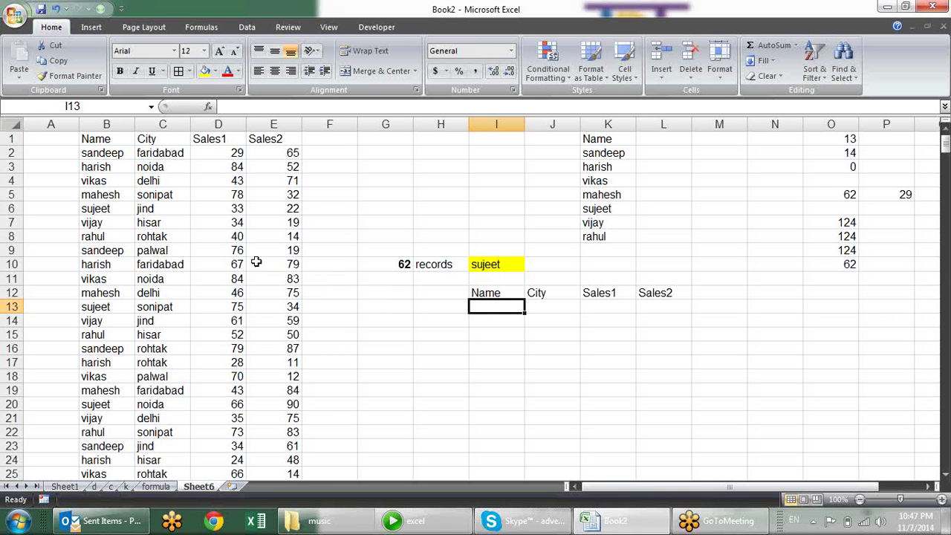
# Widen column A and give it the heading 'helper' in A1
pyautogui.moveTo(81, 125); pyautogui.dragTo(126, 125)
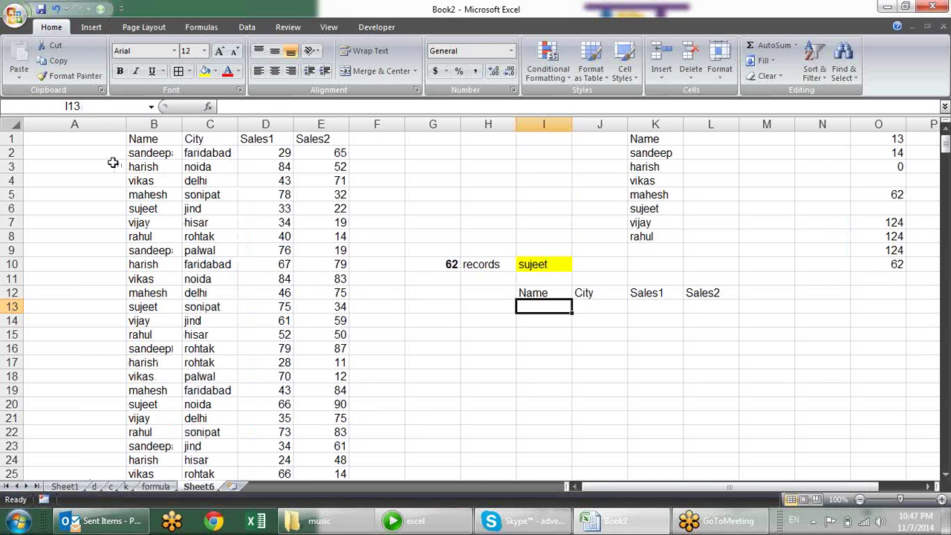
pyautogui.click(92, 142)
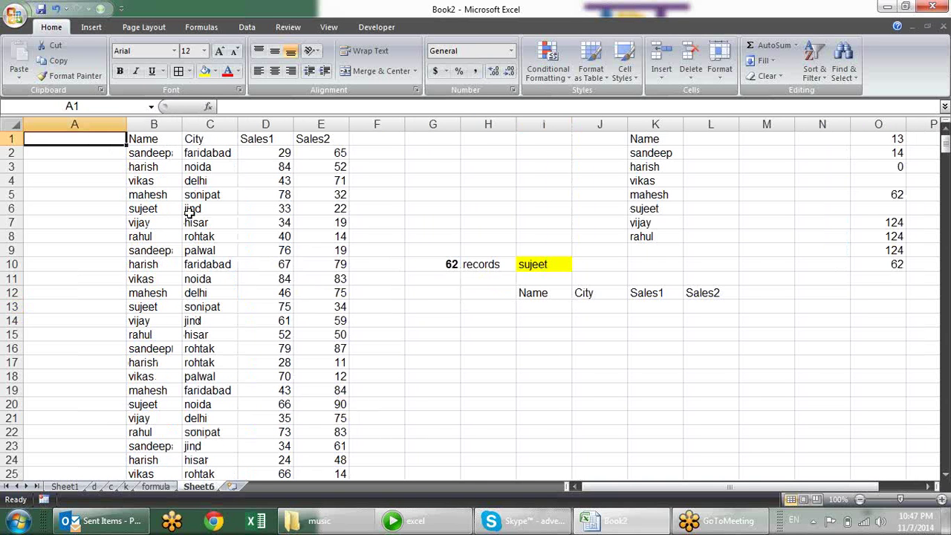
pyautogui.write('helper')
pyautogui.press('Return')
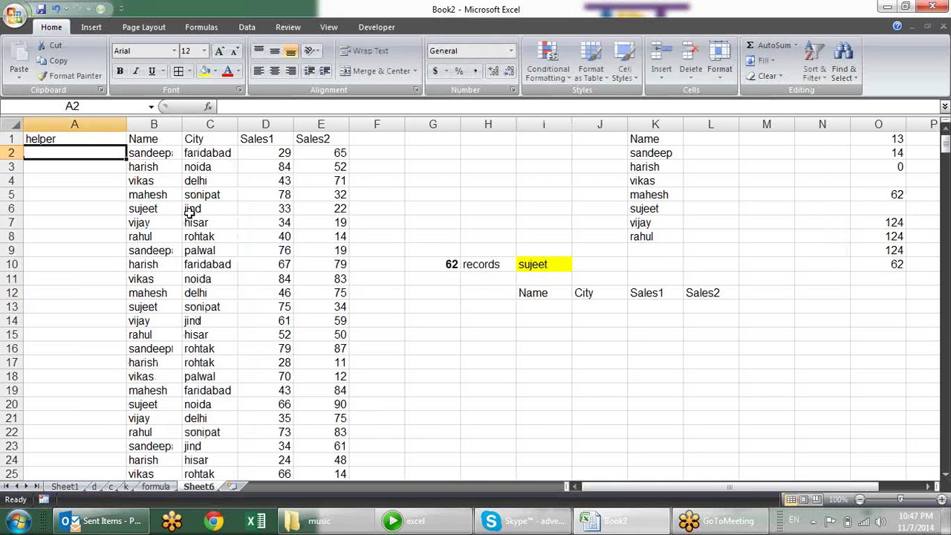
# Enter =COUNTIF(B2:B2,B2) in A2 to count each name's occurrences so far
pyautogui.write('=cou')
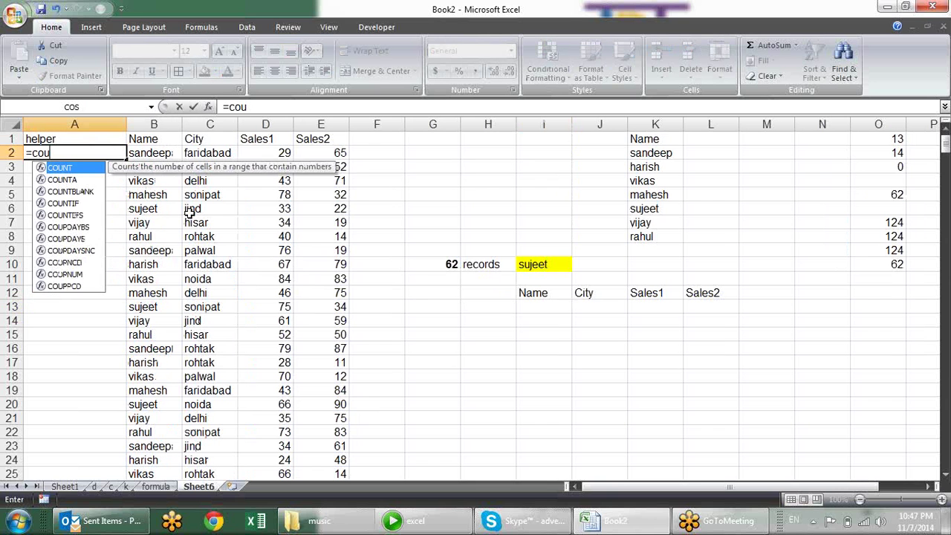
pyautogui.press('Down')
pyautogui.press('Down')
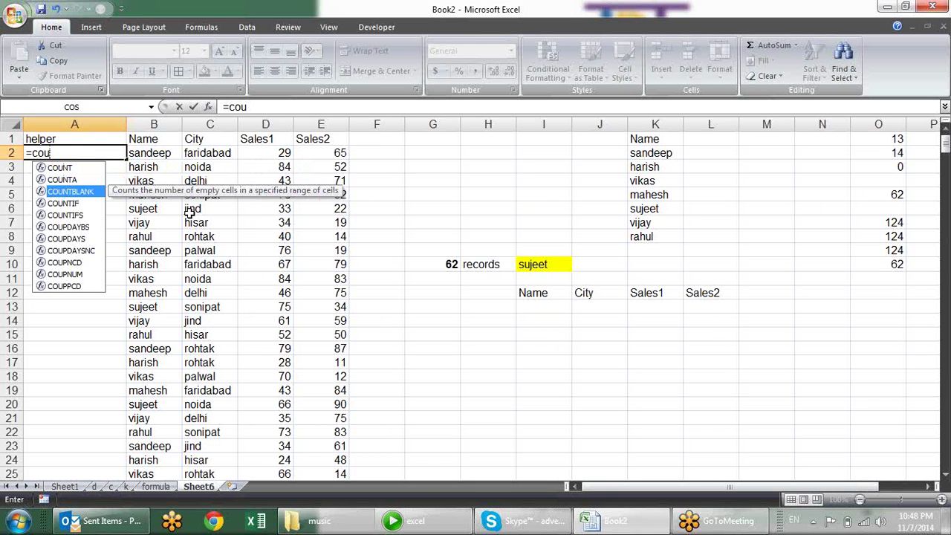
pyautogui.press('Down')
pyautogui.press('Tab')
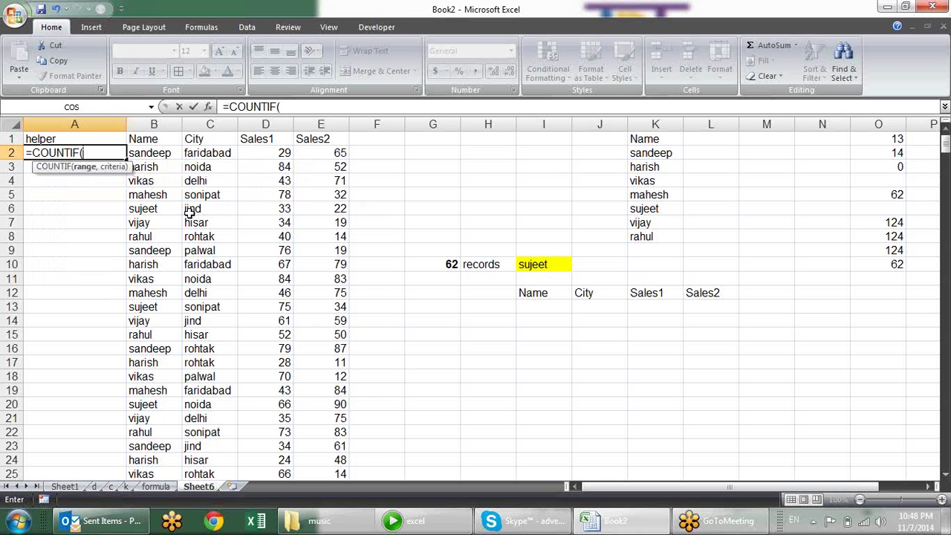
pyautogui.click(153, 153)
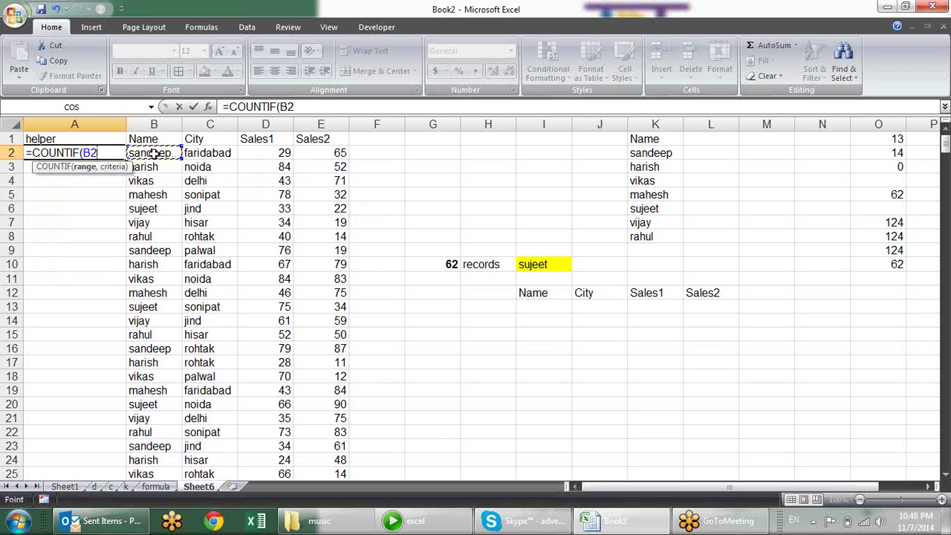
pyautogui.press('F8')
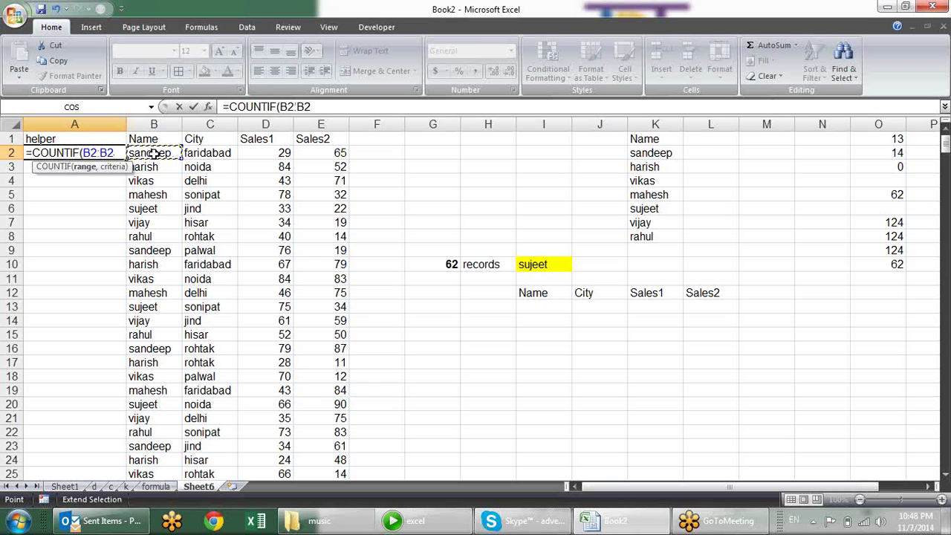
pyautogui.write(',')
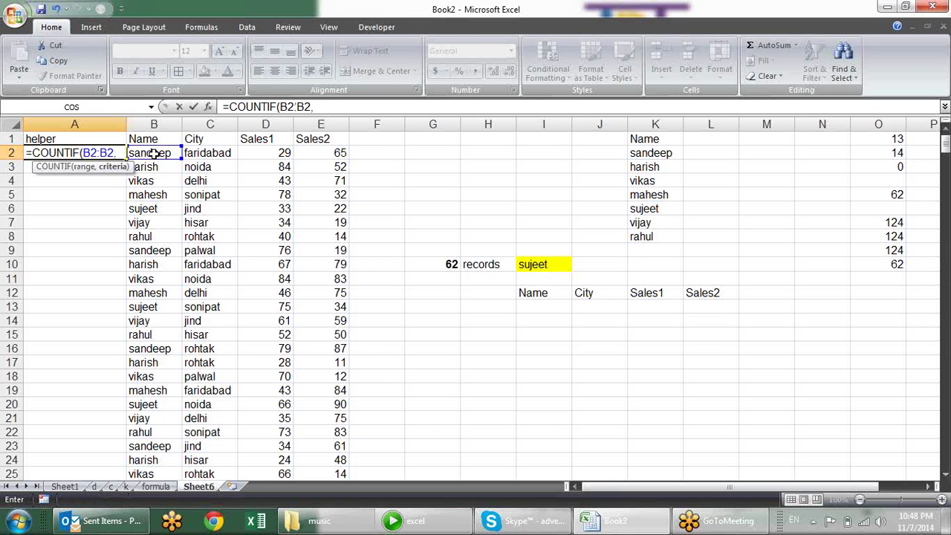
pyautogui.click(154, 153)
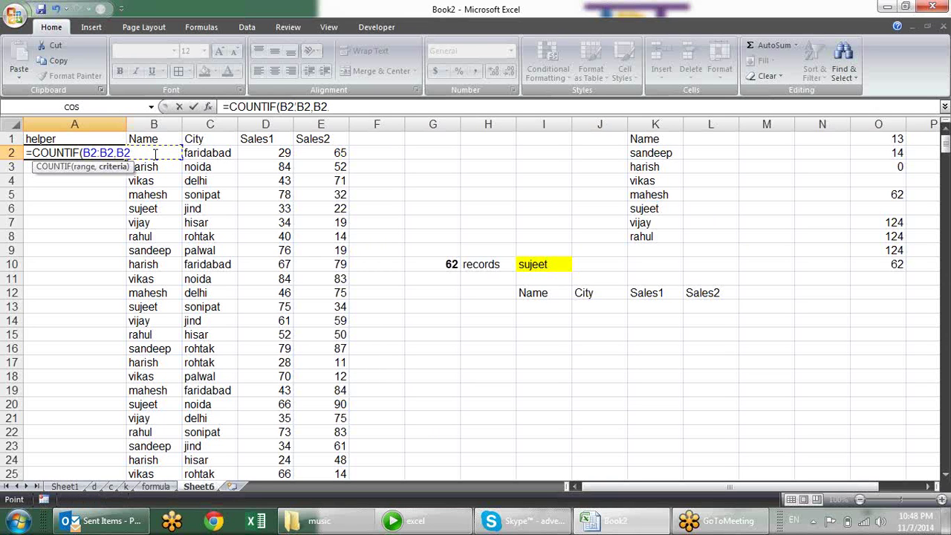
pyautogui.write(')')
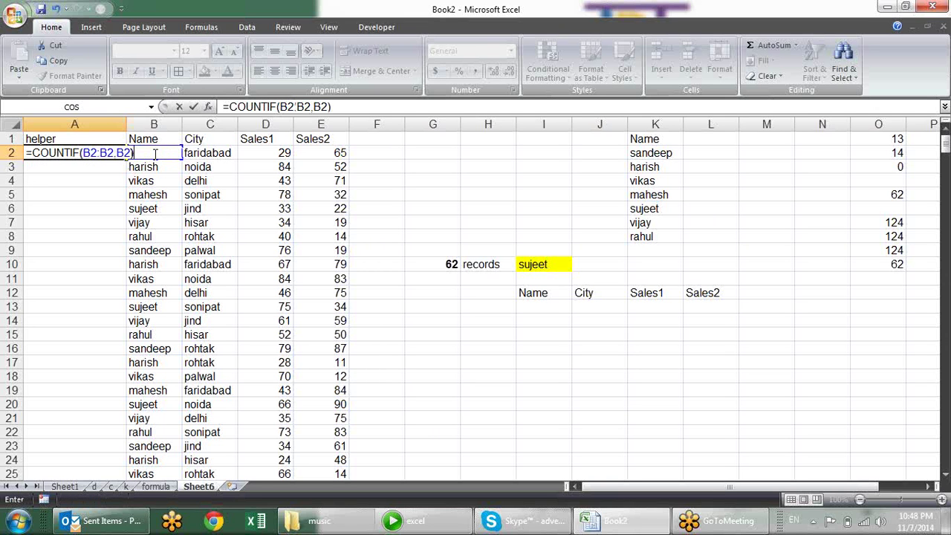
# Lock the range start so A2 reads =COUNTIF($B$2:B2,B2)
pyautogui.click(103, 153)
pyautogui.press('F4')
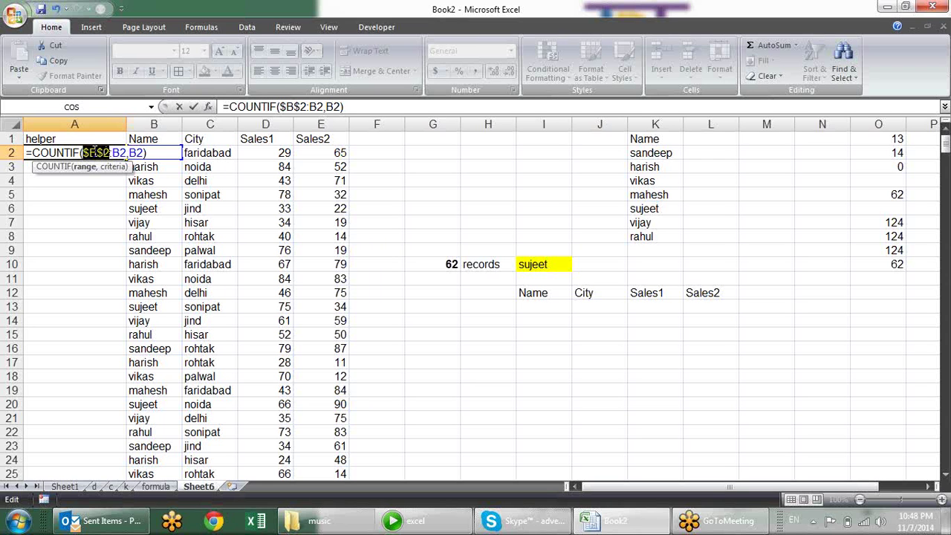
pyautogui.click(97, 152)
pyautogui.press('Return')
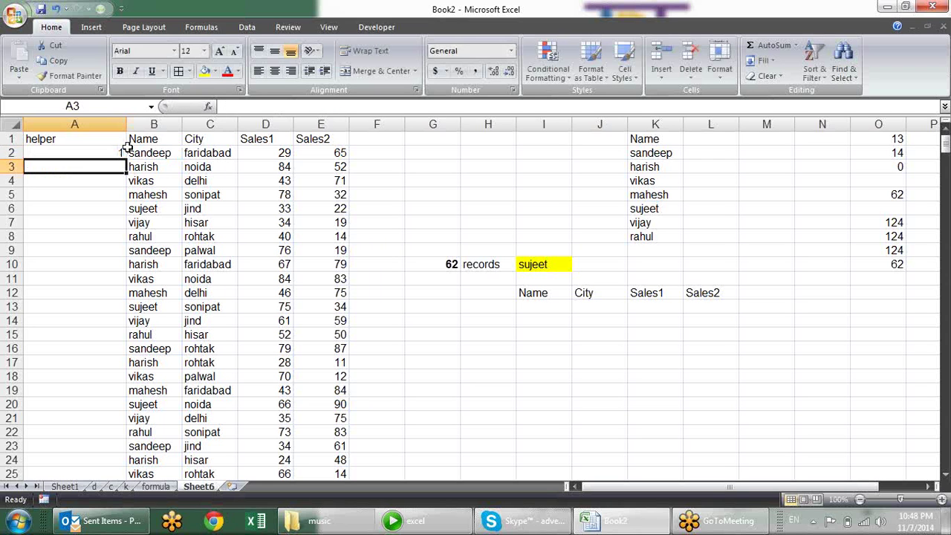
pyautogui.click(117, 153)
pyautogui.doubleClick(125, 158)
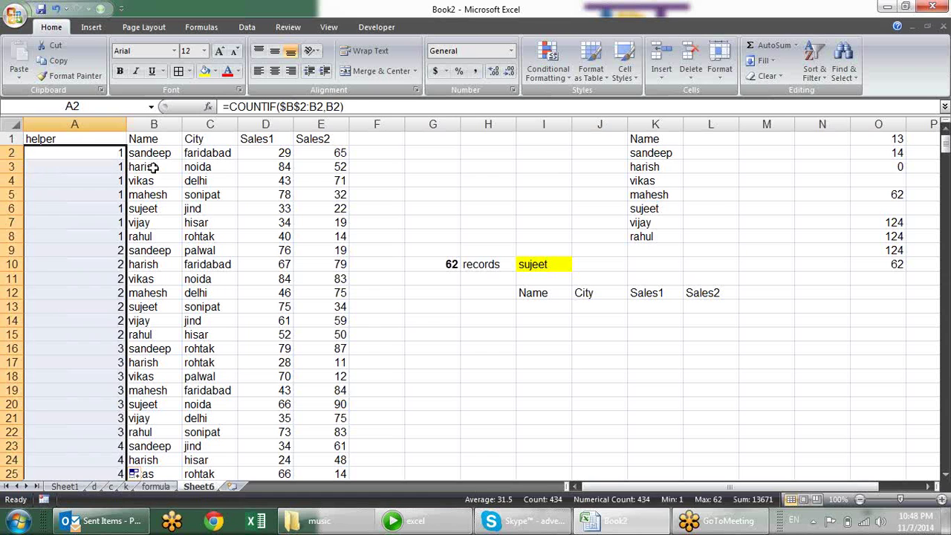
pyautogui.click(169, 180)
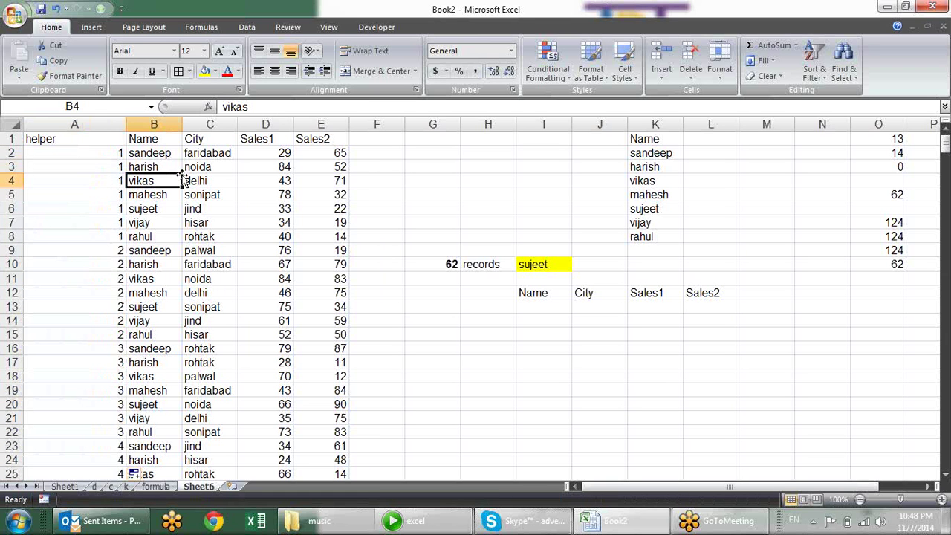
pyautogui.click(109, 158)
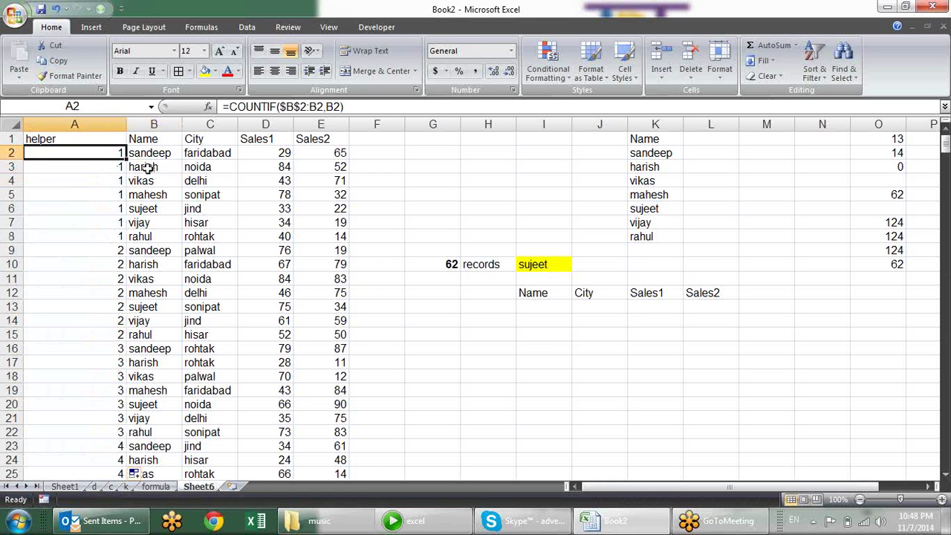
pyautogui.press('F2')
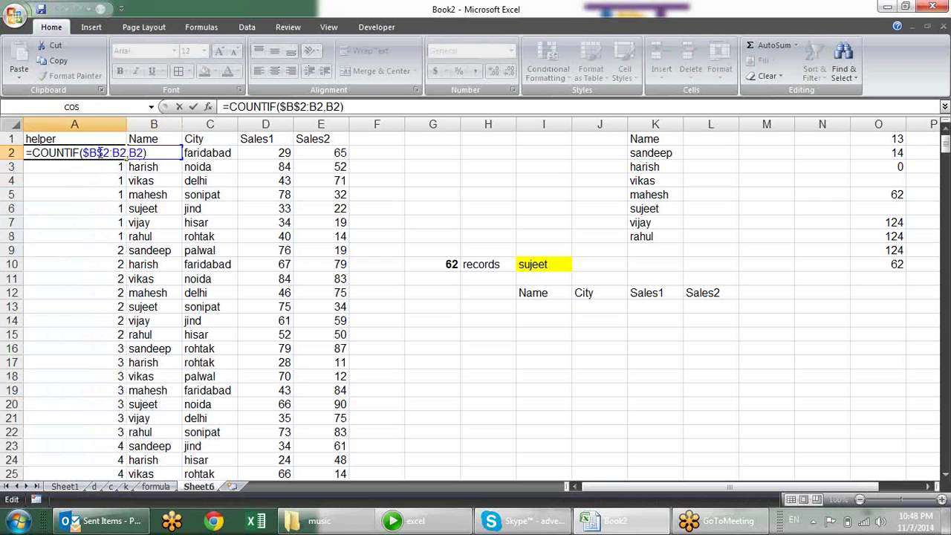
pyautogui.press('Return')
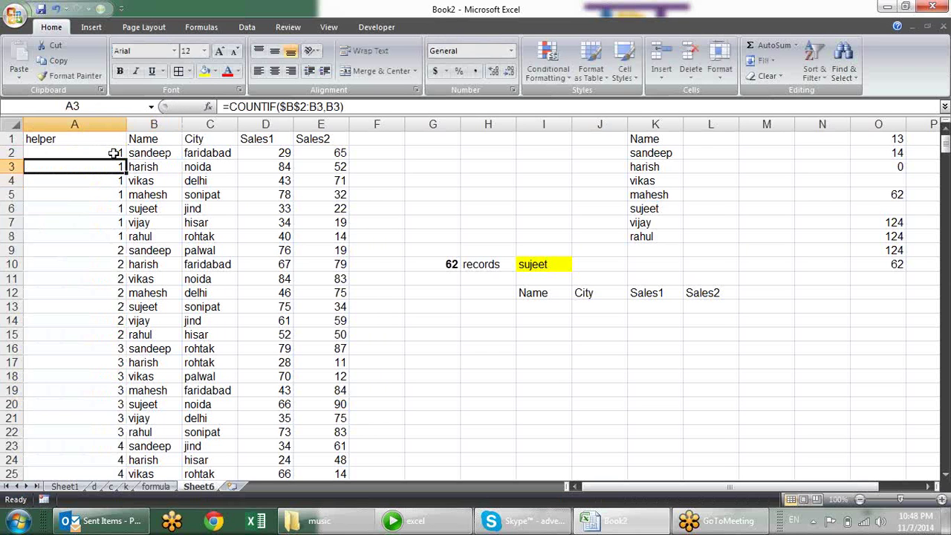
pyautogui.press('Down')
pyautogui.press('Down')
pyautogui.press('Down')
pyautogui.press('Down')
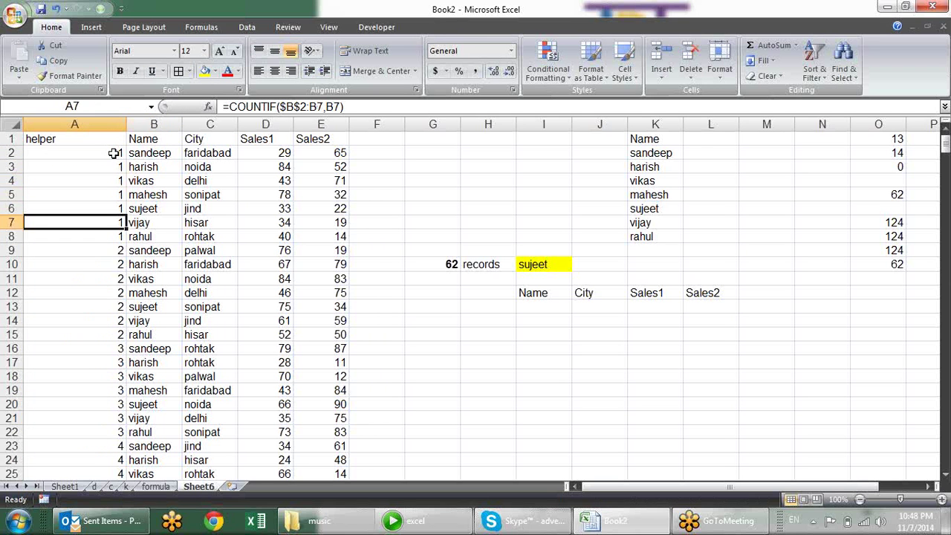
pyautogui.press('F2')
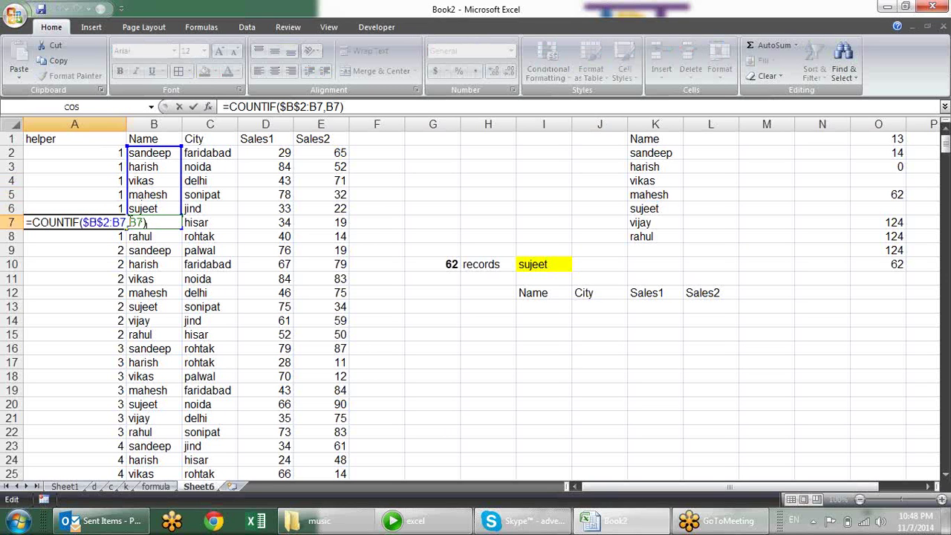
pyautogui.press('Return')
pyautogui.press('Down')
pyautogui.press('Down')
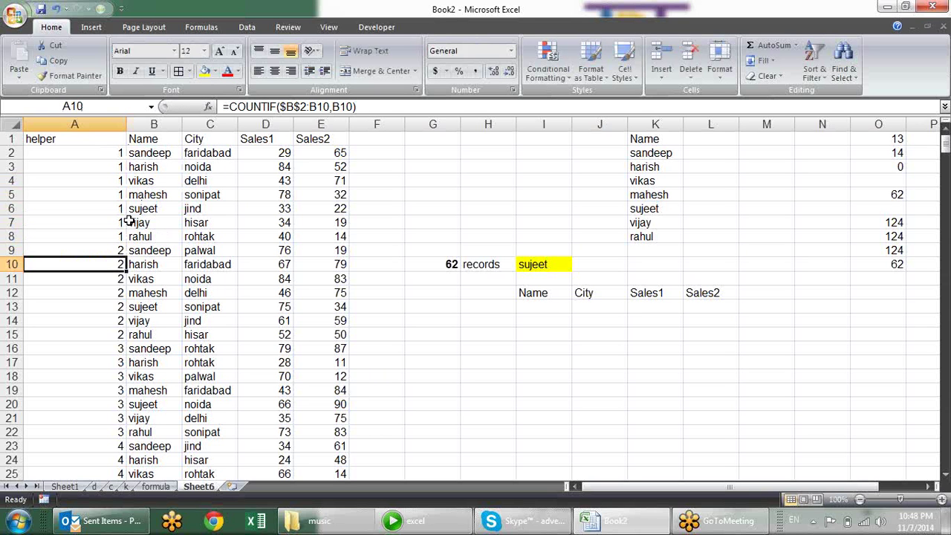
pyautogui.press('F2')
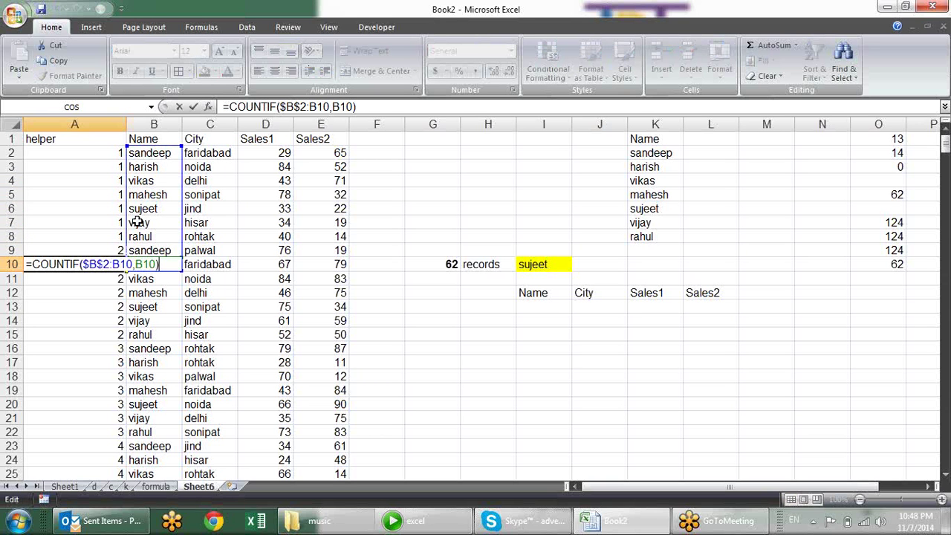
pyautogui.press('Escape')
pyautogui.click(177, 270)
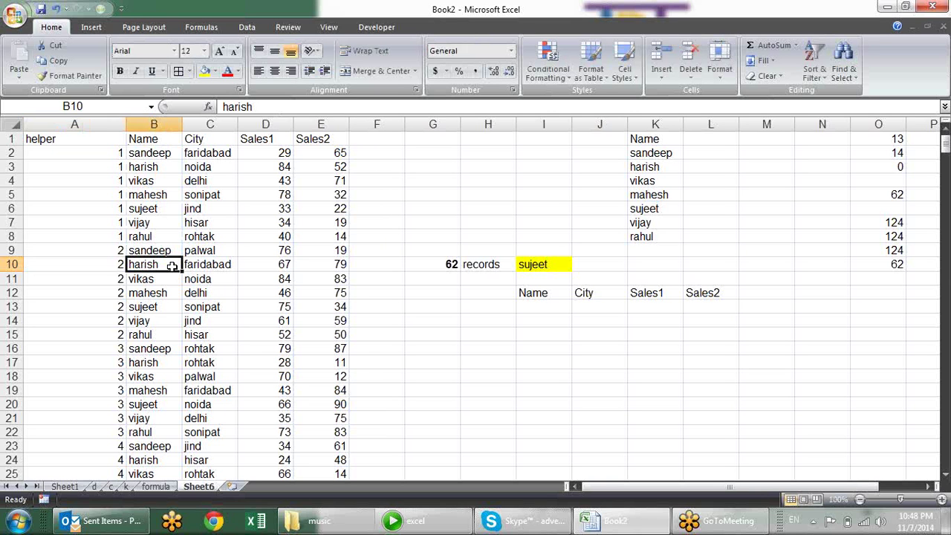
pyautogui.moveTo(172, 266); pyautogui.dragTo(169, 150)
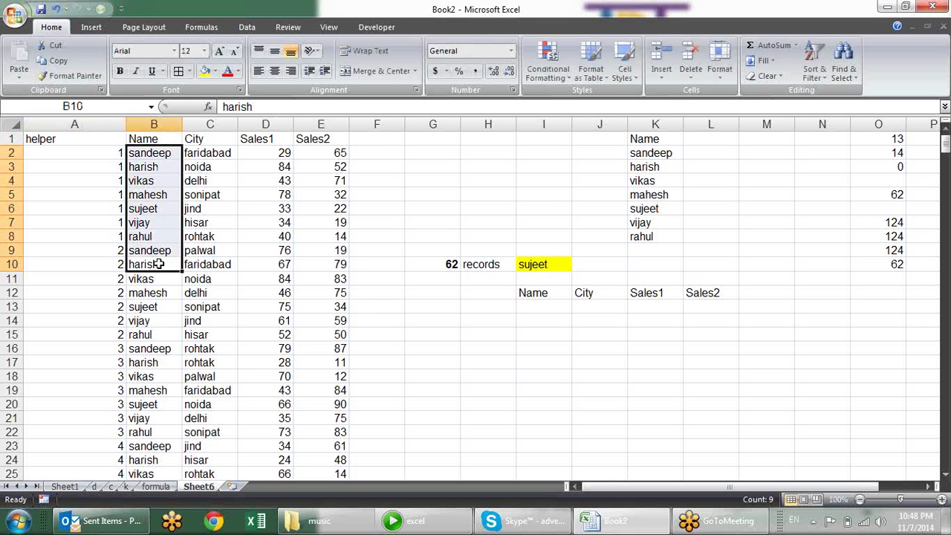
pyautogui.click(104, 228)
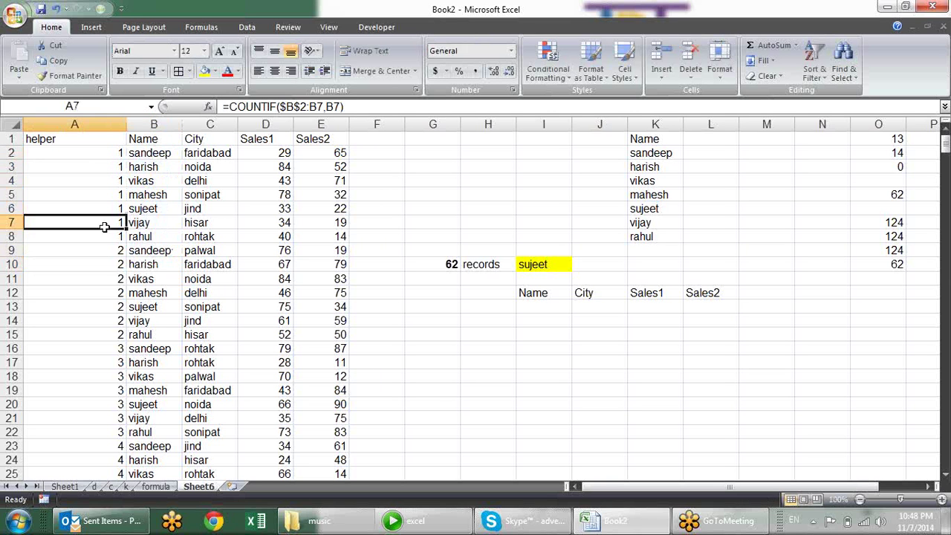
pyautogui.press('F2')
pyautogui.press('Return')
pyautogui.press('F2')
pyautogui.press('Return')
pyautogui.press('F2')
pyautogui.press('Return')
pyautogui.press('F2')
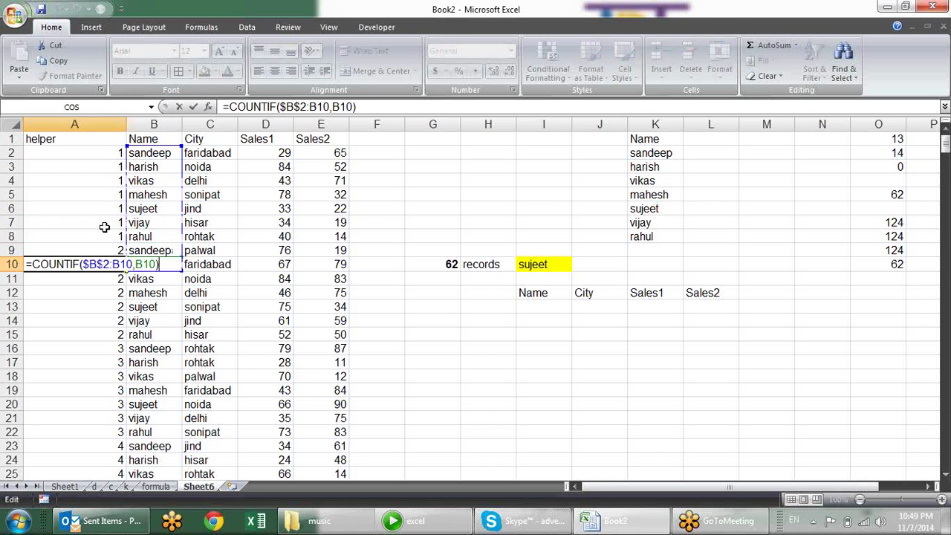
pyautogui.press('Return')
pyautogui.press('F2')
pyautogui.press('Return')
pyautogui.press('F2')
pyautogui.press('Return')
pyautogui.press('F2')
pyautogui.press('Return')
pyautogui.press('F2')
pyautogui.press('Return')
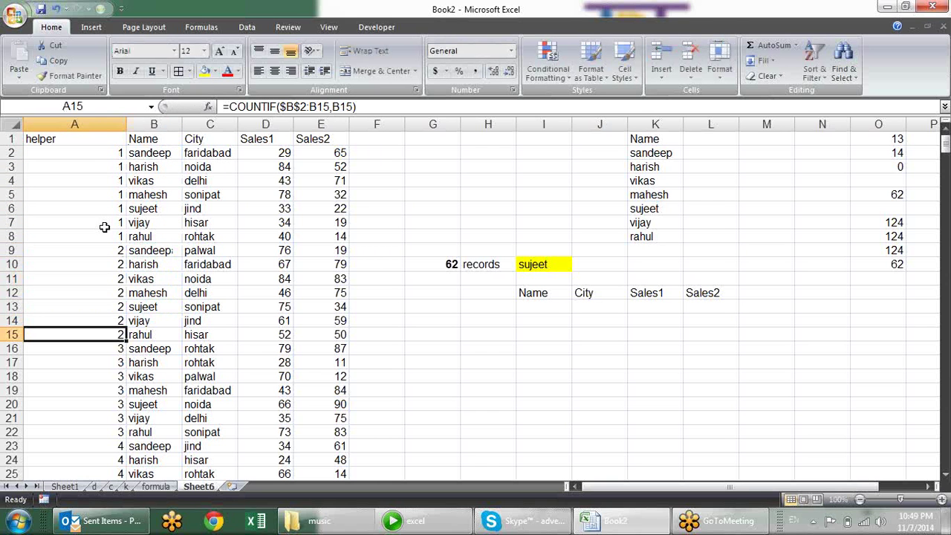
pyautogui.click(121, 153)
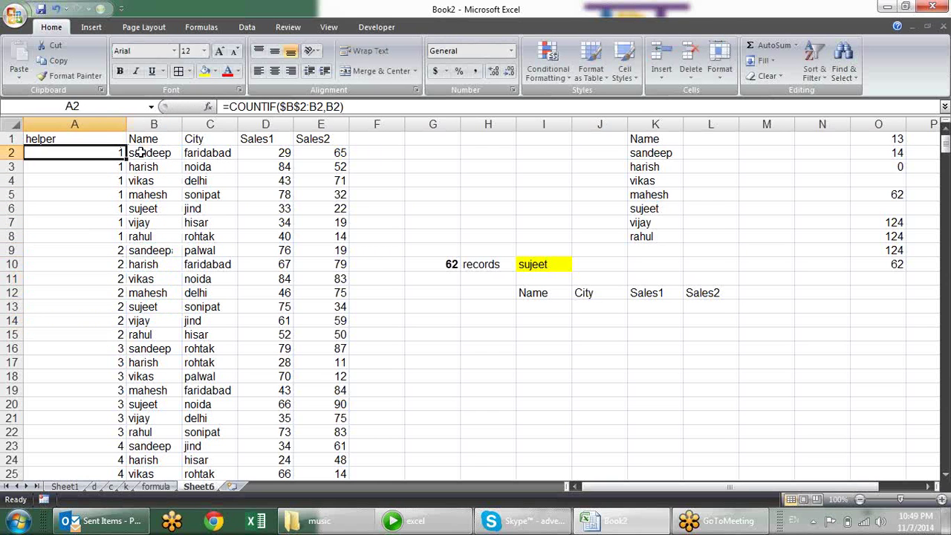
pyautogui.press('F2')
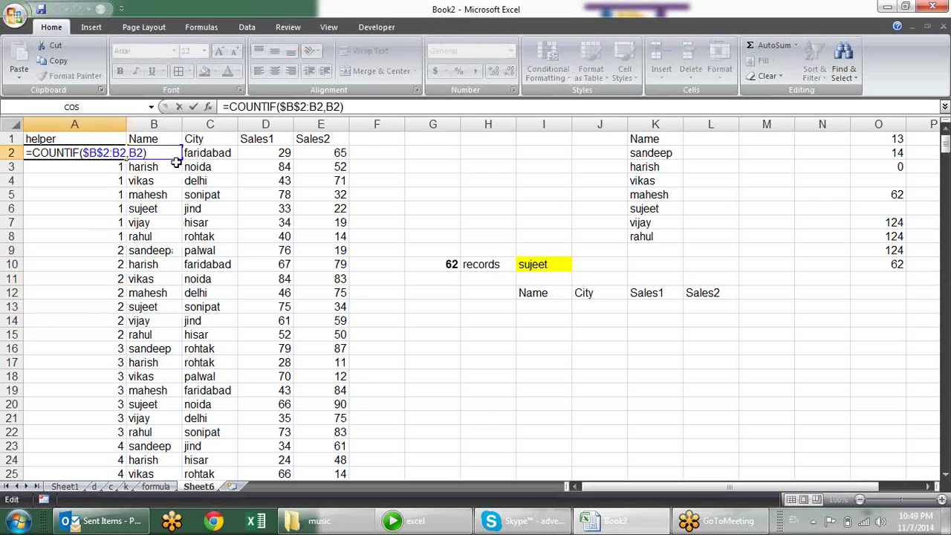
pyautogui.press('Return')
pyautogui.press('Return')
pyautogui.press('F2')
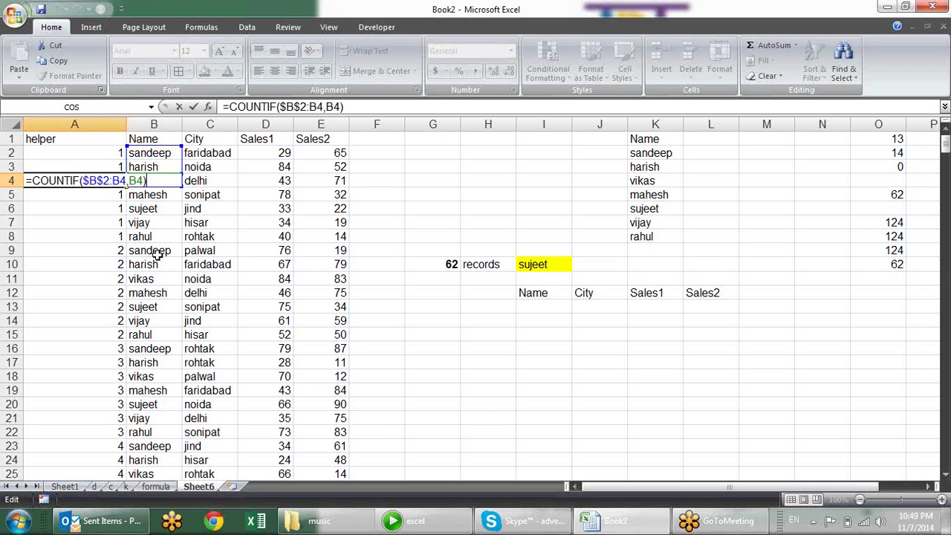
pyautogui.press('Return')
pyautogui.press('Down')
pyautogui.press('Down')
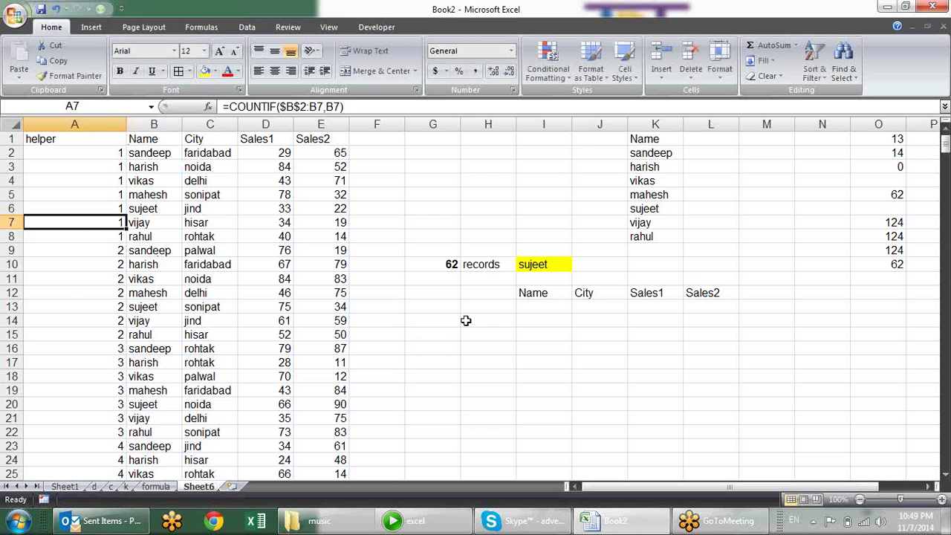
pyautogui.press('Down')
pyautogui.press('Down')
pyautogui.press('Down')
pyautogui.press('Down')
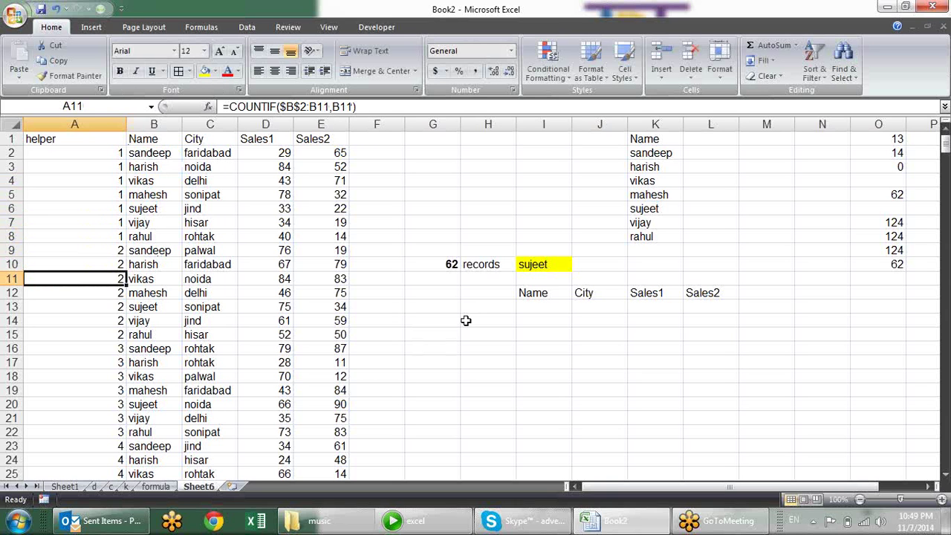
pyautogui.click(150, 157)
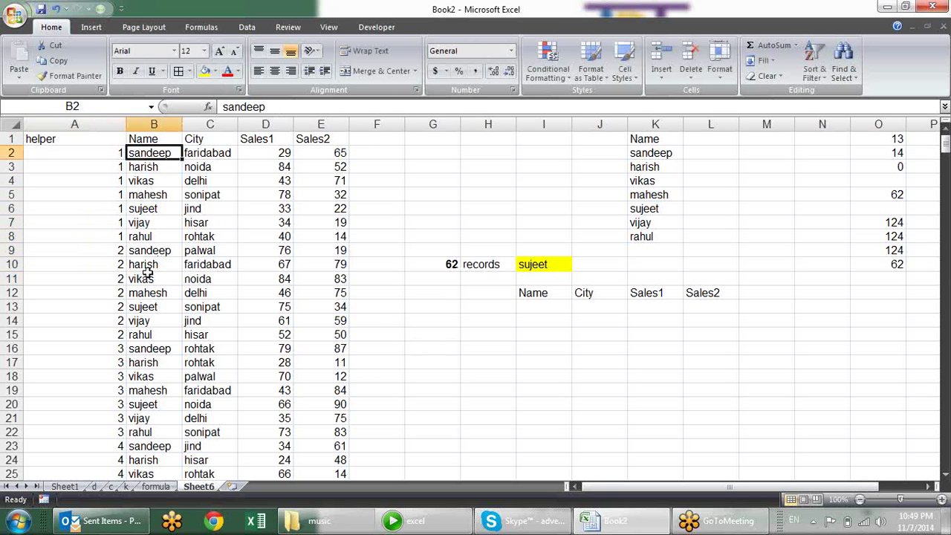
pyautogui.click(156, 252)
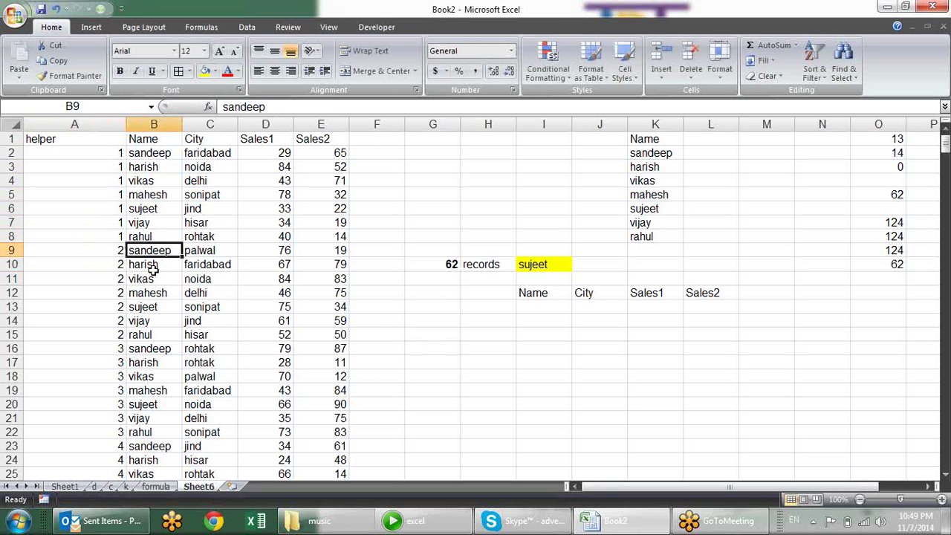
pyautogui.click(142, 352)
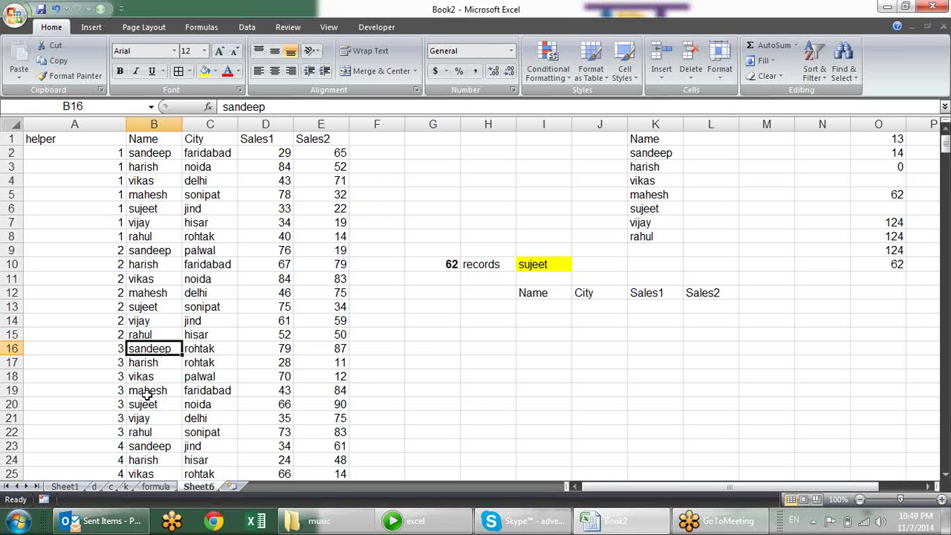
pyautogui.click(149, 376)
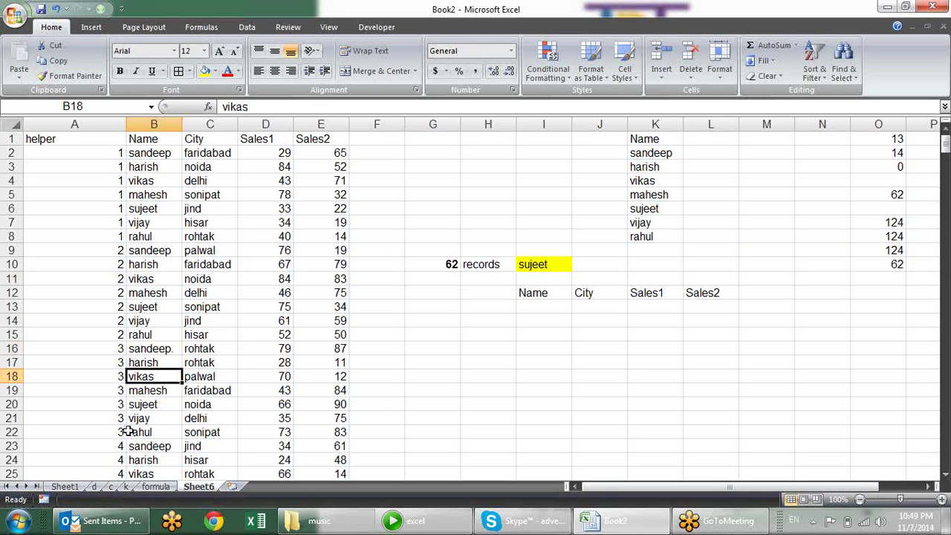
pyautogui.click(105, 157)
pyautogui.click(106, 209)
pyautogui.click(108, 262)
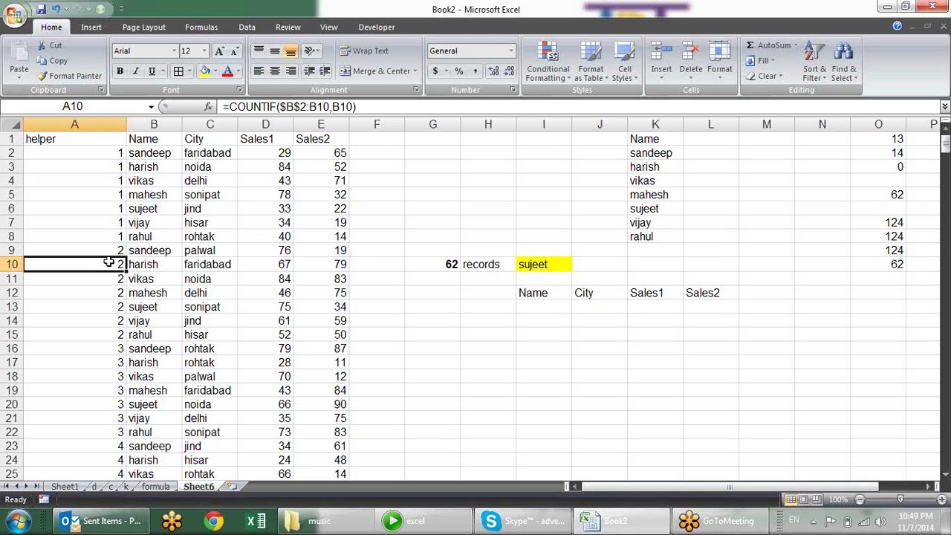
pyautogui.click(105, 178)
pyautogui.click(90, 252)
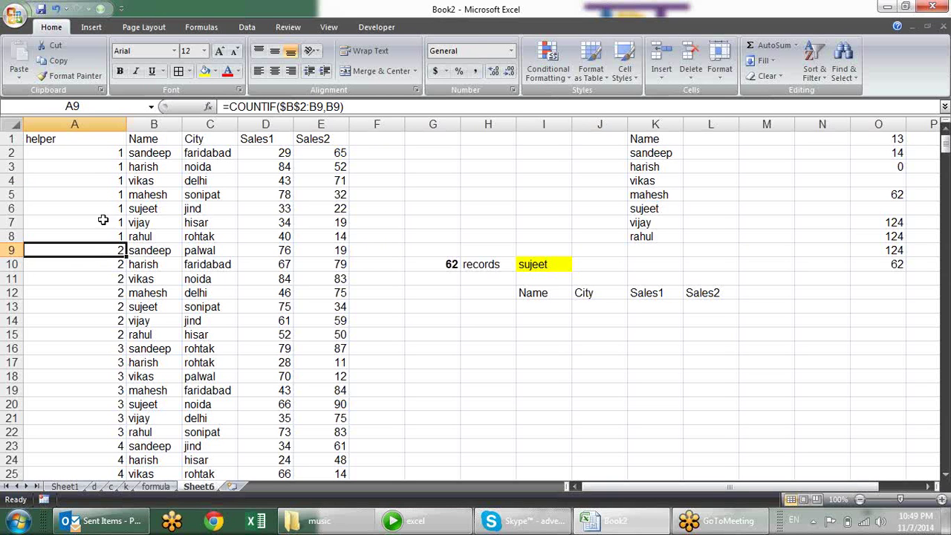
pyautogui.click(106, 154)
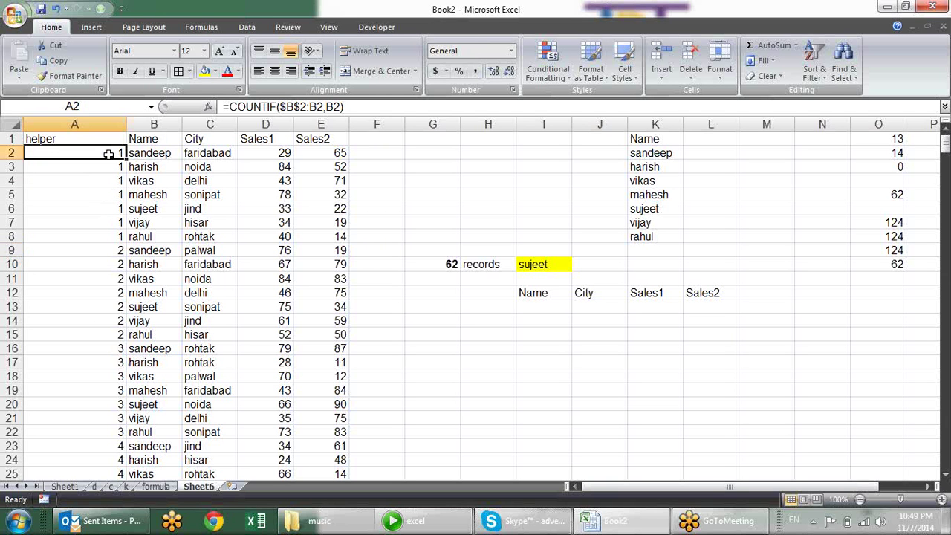
pyautogui.click(379, 109)
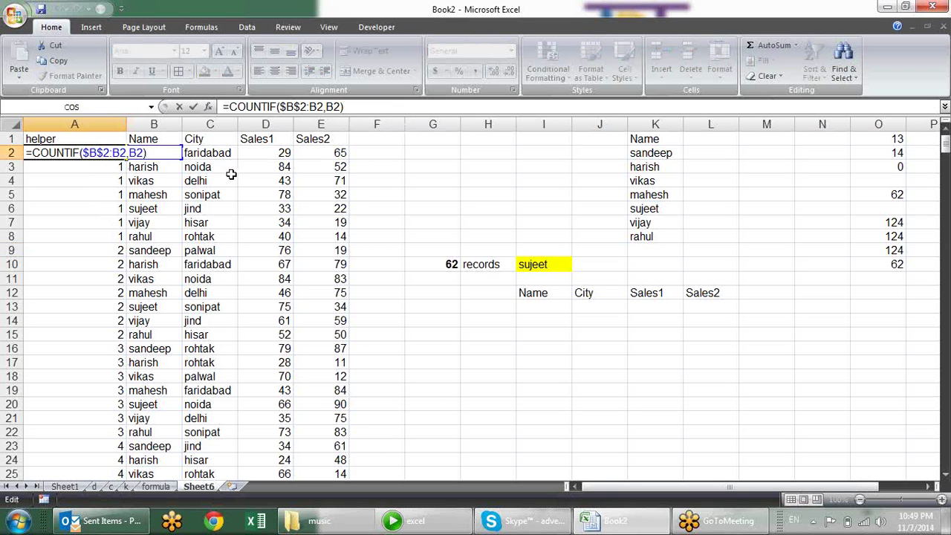
# Append &B2 to the A2 formula and fill it down column A
pyautogui.write('&')
pyautogui.click(235, 154)
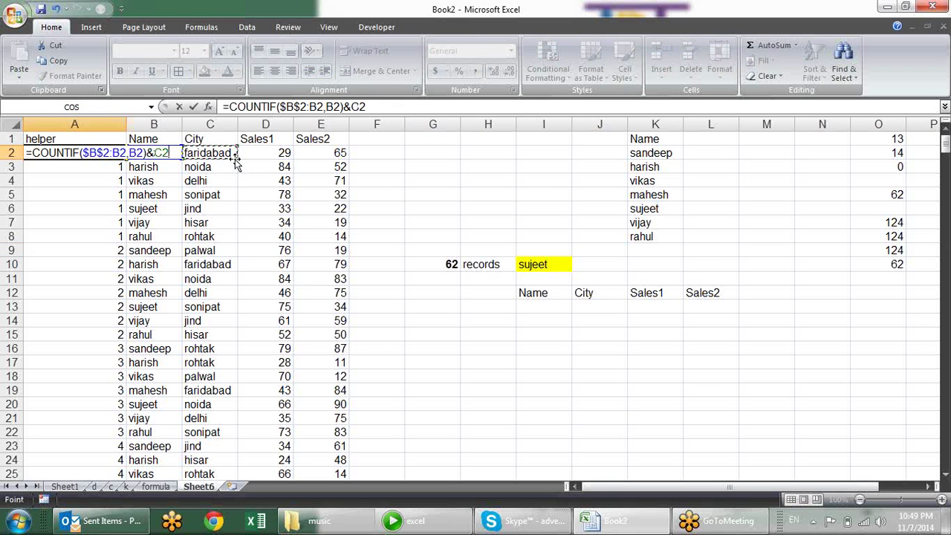
pyautogui.press('Return')
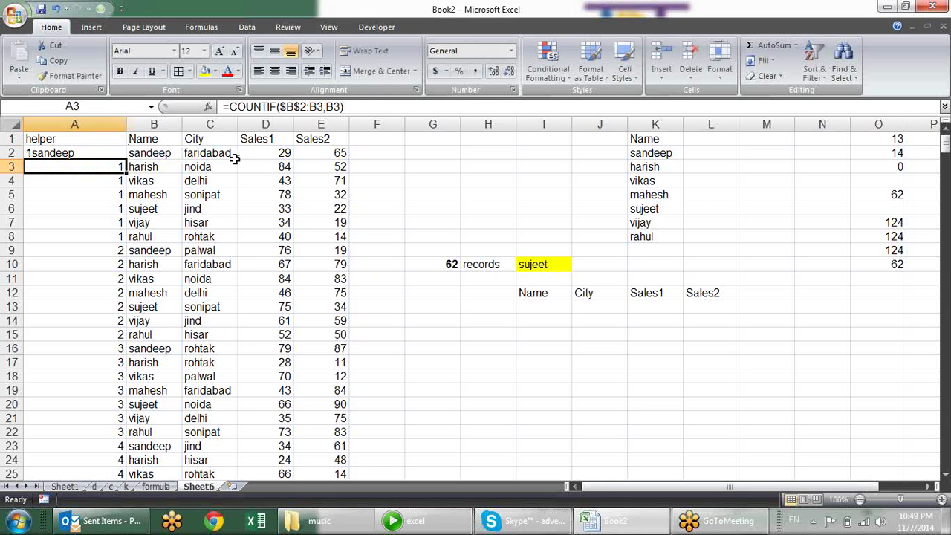
pyautogui.click(90, 152)
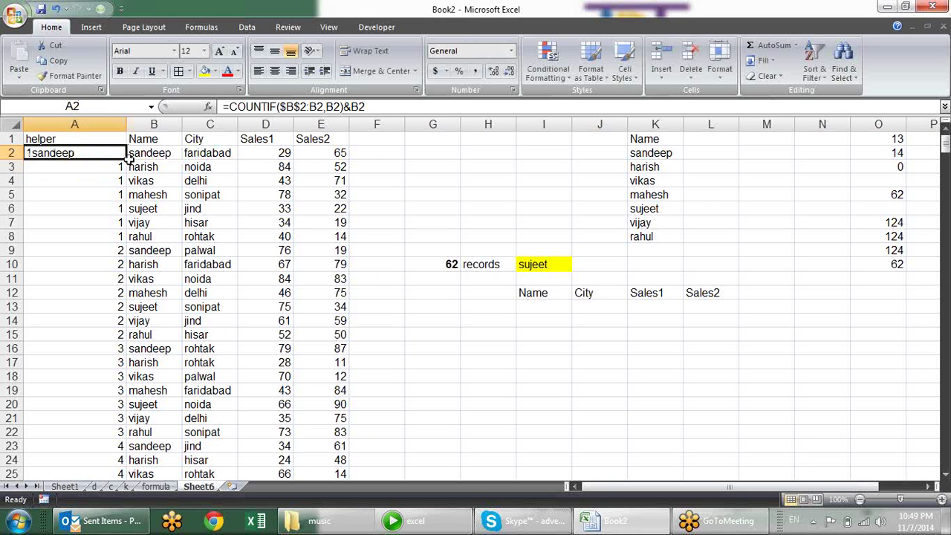
pyautogui.doubleClick(126, 158)
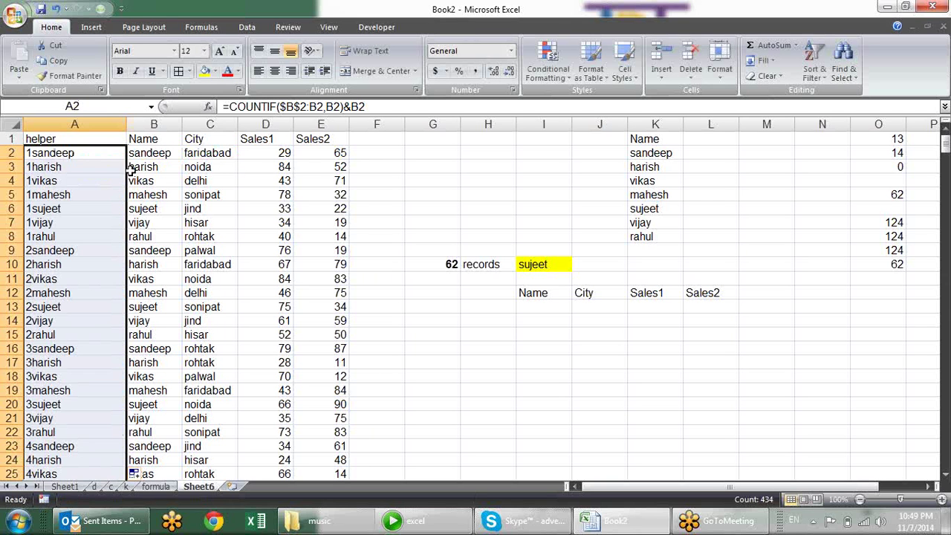
# Right-align the helper values like 1sandeep and autofit column A's width
pyautogui.click(290, 70)
pyautogui.click(404, 195)
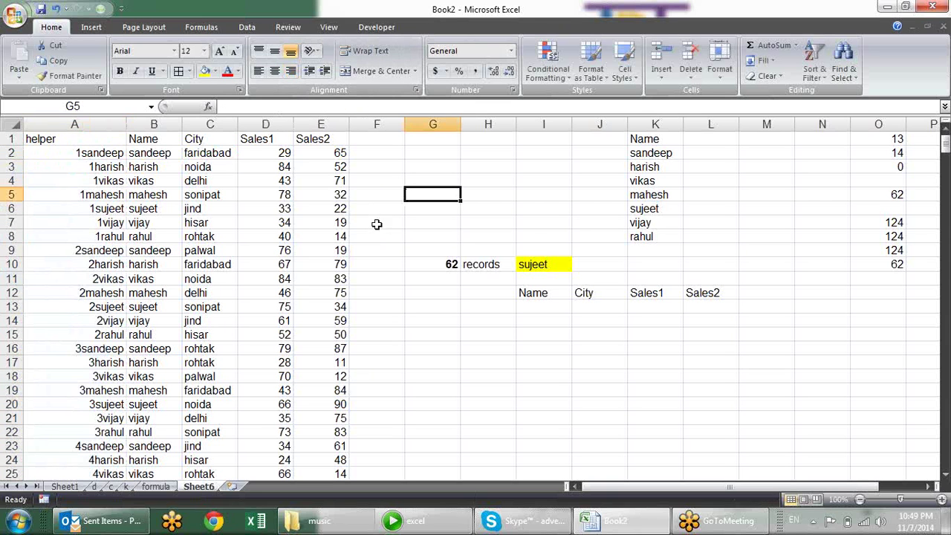
pyautogui.click(119, 152)
pyautogui.click(99, 249)
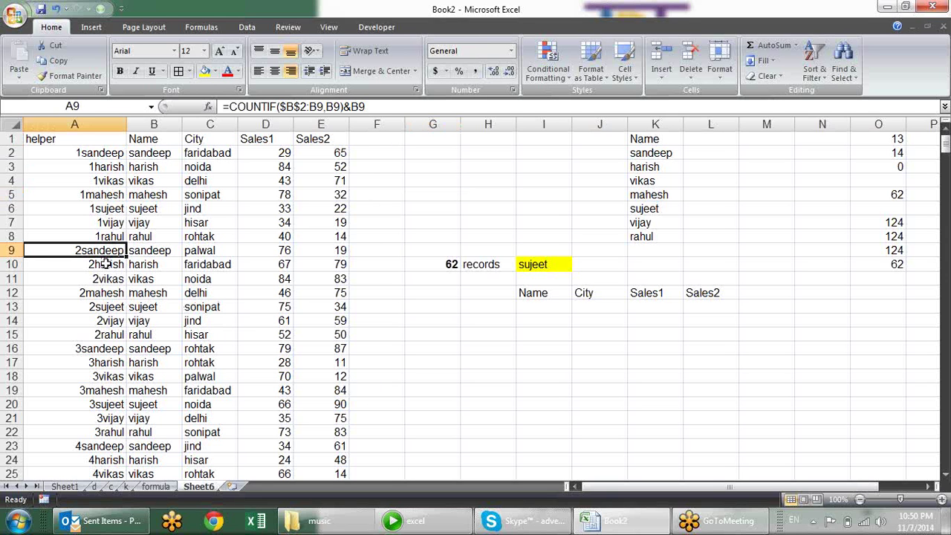
pyautogui.click(109, 264)
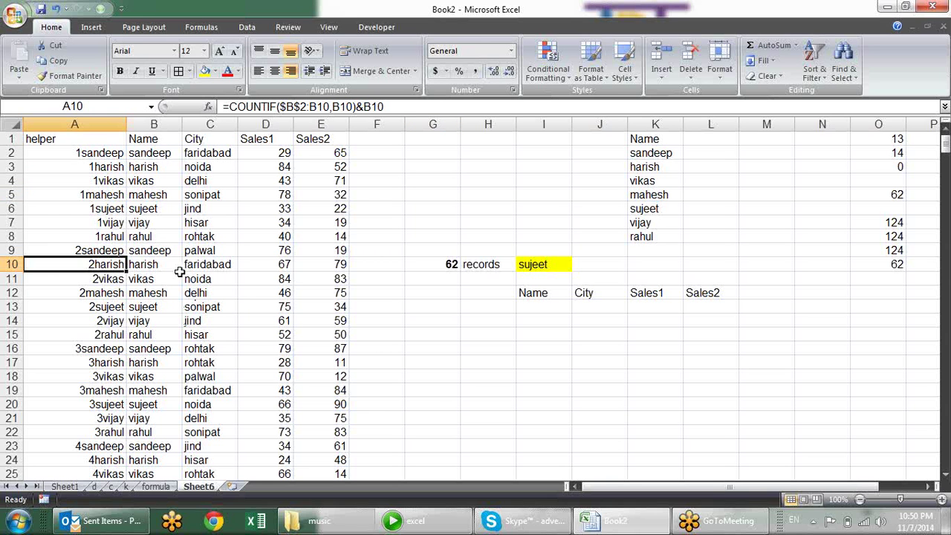
pyautogui.click(113, 154)
pyautogui.moveTo(114, 154); pyautogui.dragTo(113, 348)
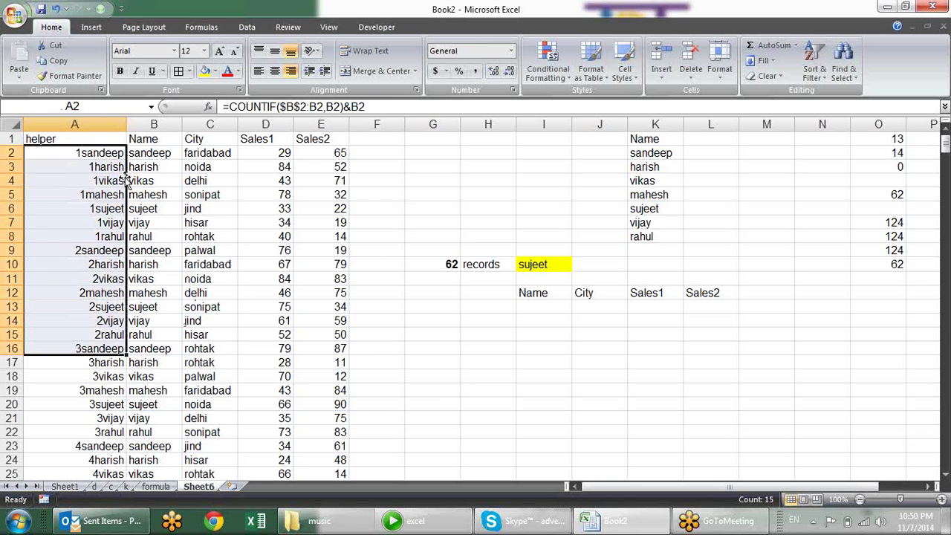
pyautogui.doubleClick(127, 121)
pyautogui.click(373, 315)
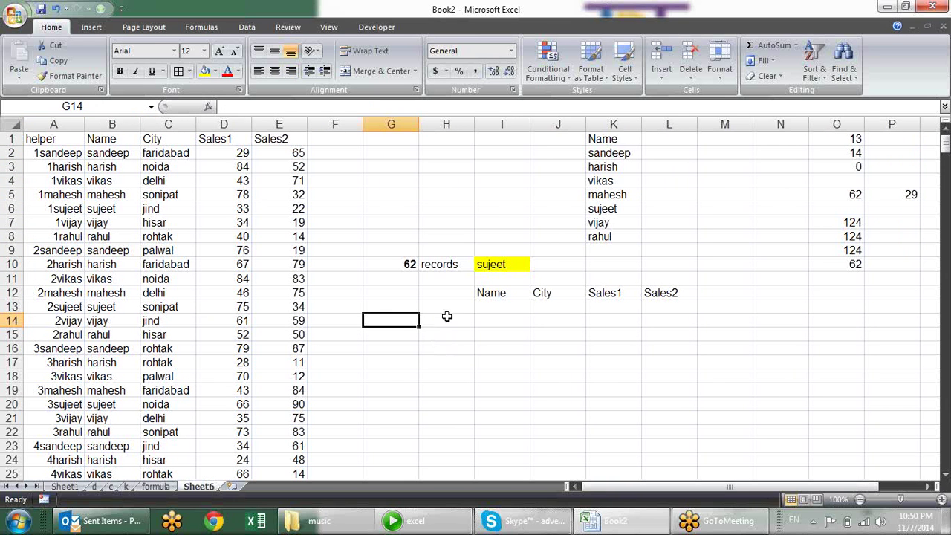
# Enter 1 and 2 in H13:H14, then fill the series down to H23 (1–11)
pyautogui.click(450, 309)
pyautogui.write('1')
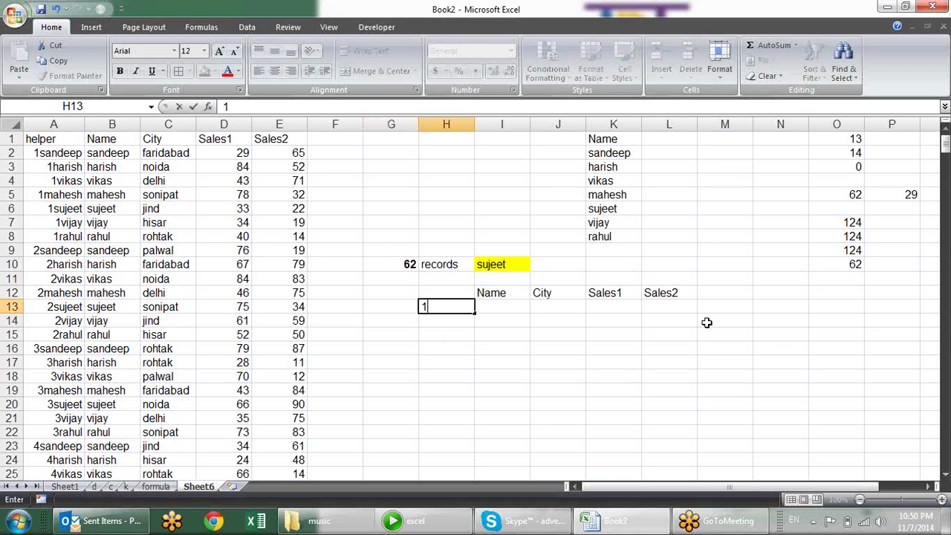
pyautogui.press('Return')
pyautogui.write('23')
pyautogui.press('Return')
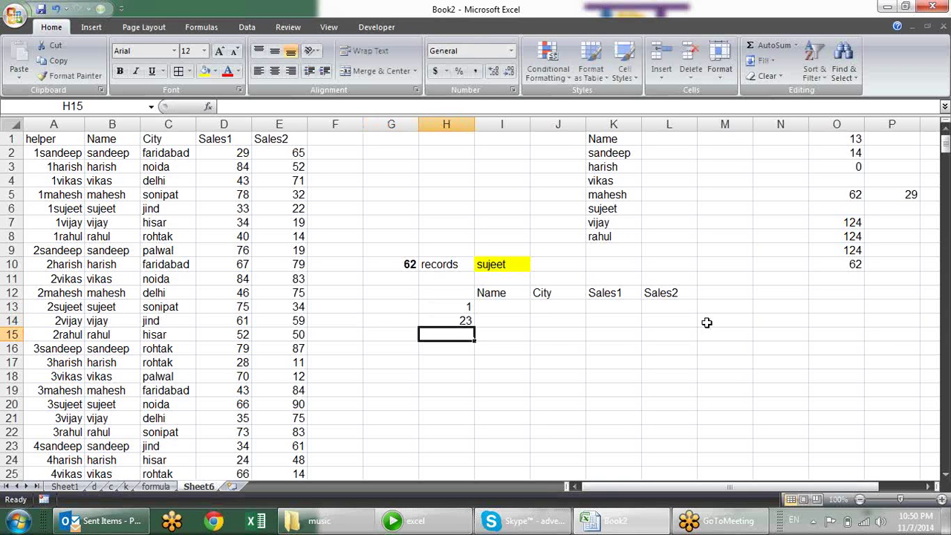
pyautogui.press('Up')
pyautogui.press('Delete')
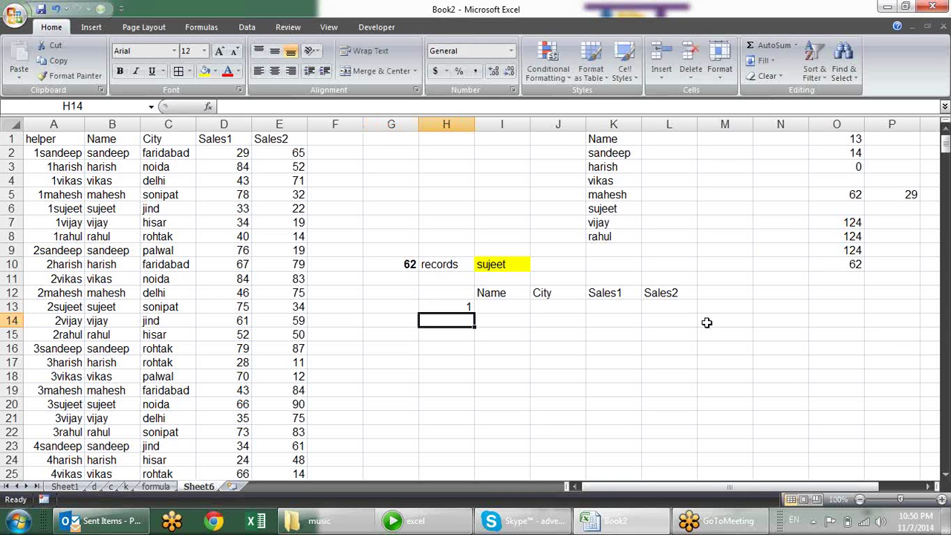
pyautogui.write('2')
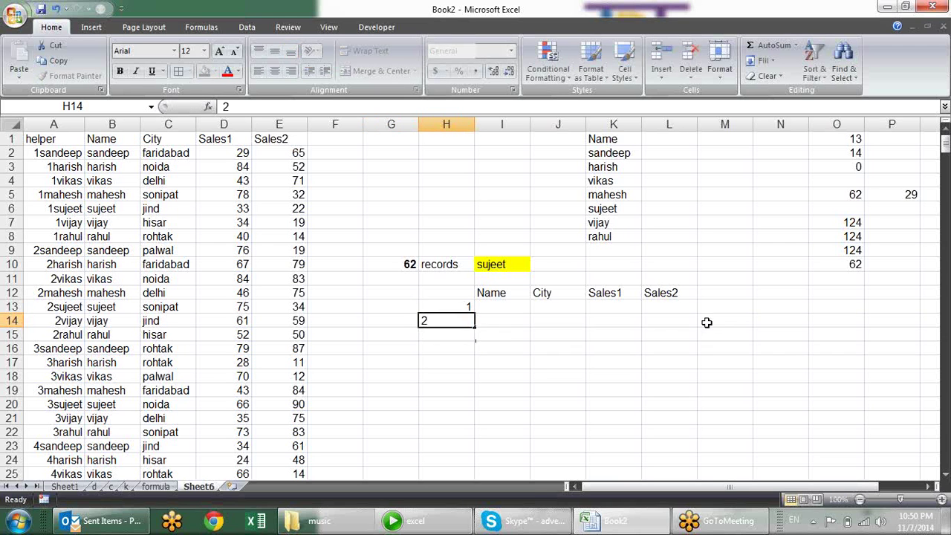
pyautogui.press('Return')
pyautogui.moveTo(460, 300); pyautogui.dragTo(476, 450)
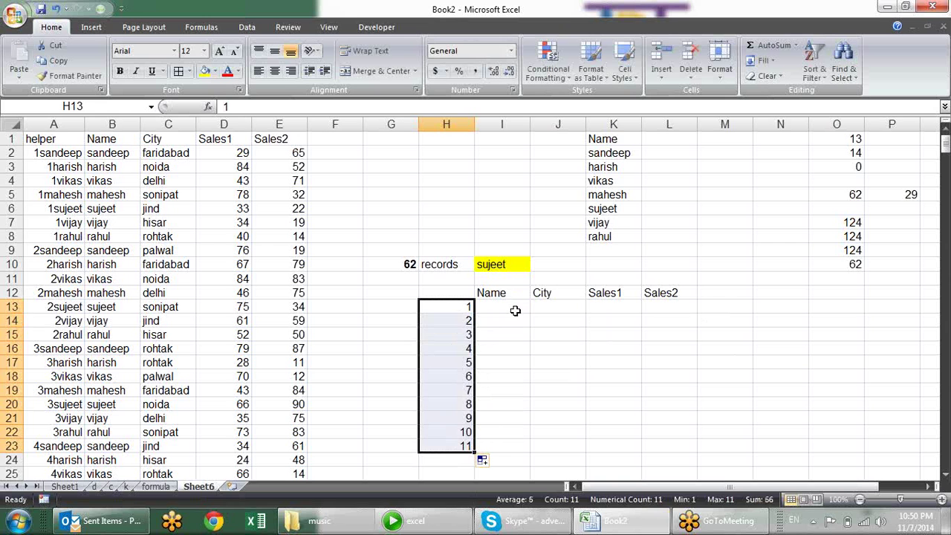
pyautogui.moveTo(514, 310); pyautogui.dragTo(514, 316)
# Enter =$I$10 in I13 and fill it down to I23
pyautogui.write('=')
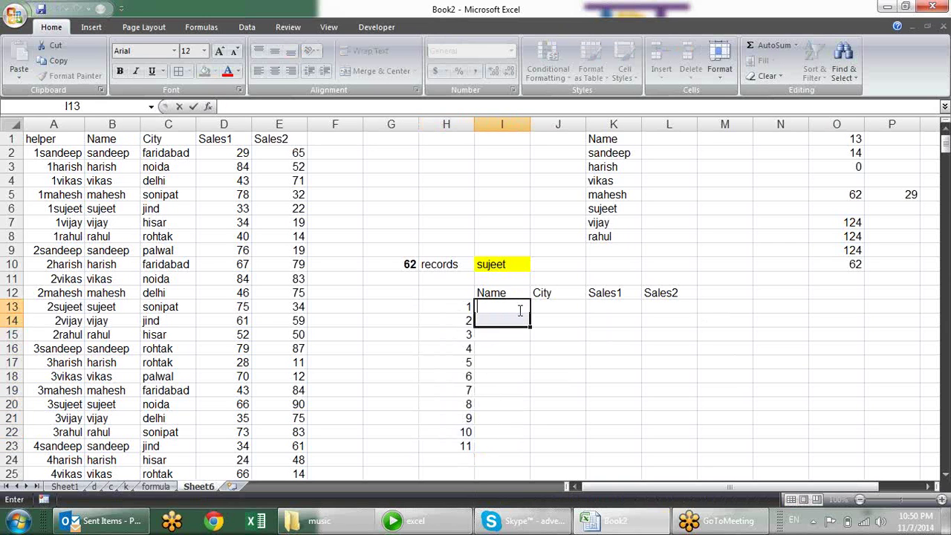
pyautogui.click(539, 329)
pyautogui.click(520, 305)
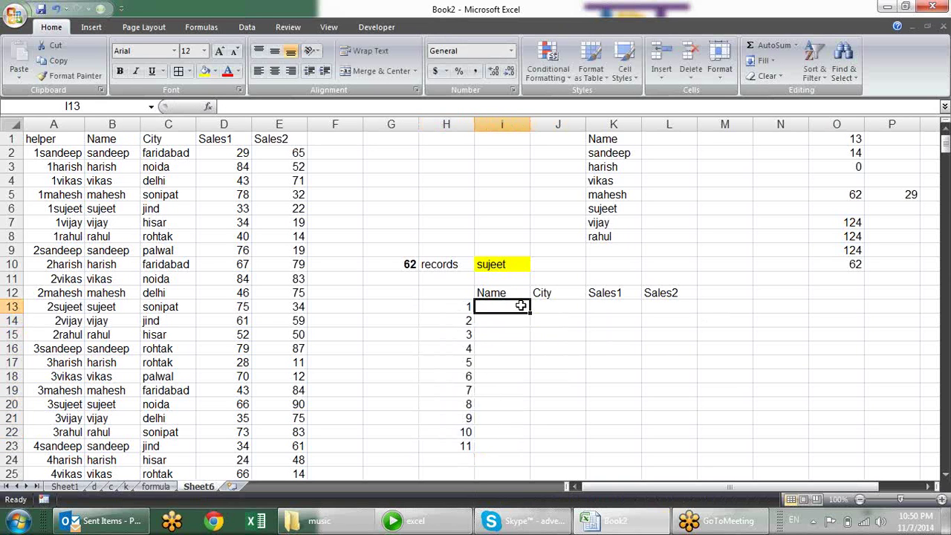
pyautogui.write('=')
pyautogui.click(504, 269)
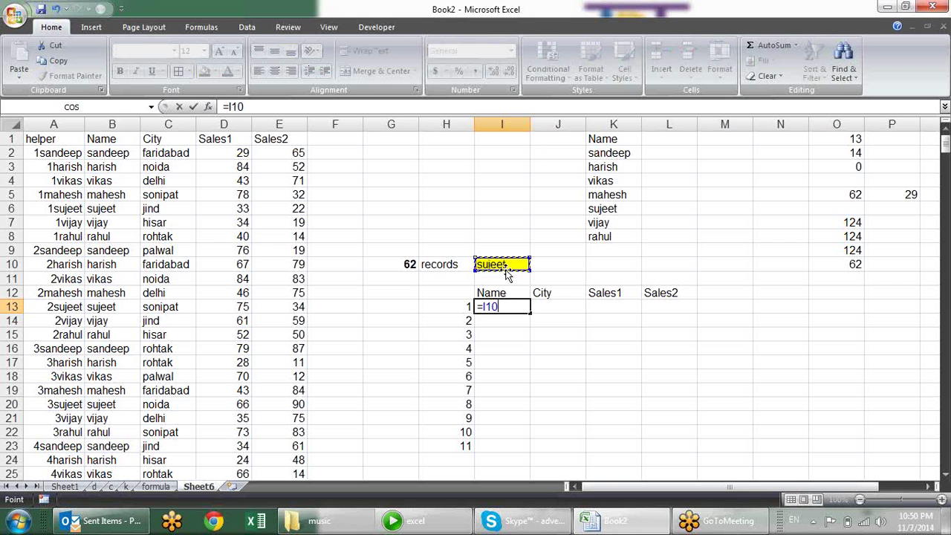
pyautogui.press('F4')
pyautogui.press('Return')
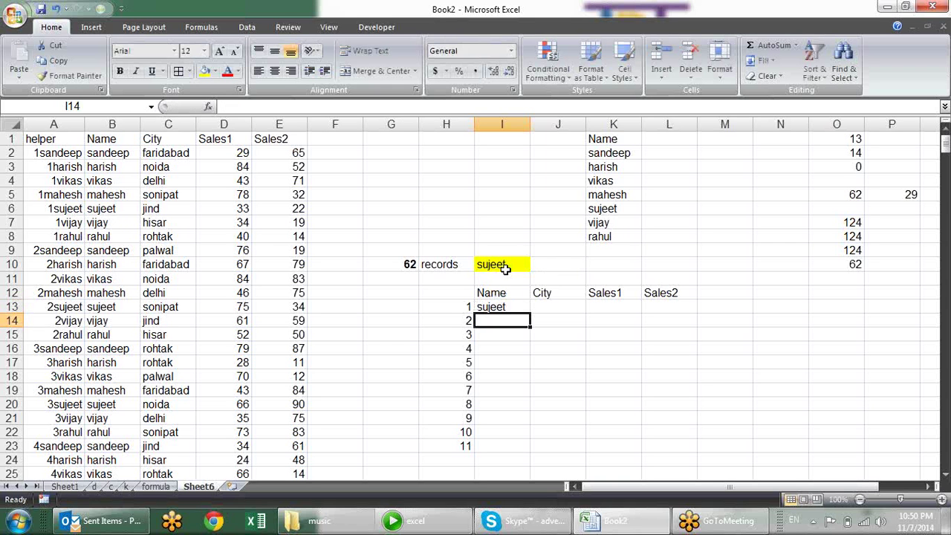
pyautogui.click(518, 308)
pyautogui.moveTo(531, 313); pyautogui.dragTo(539, 458)
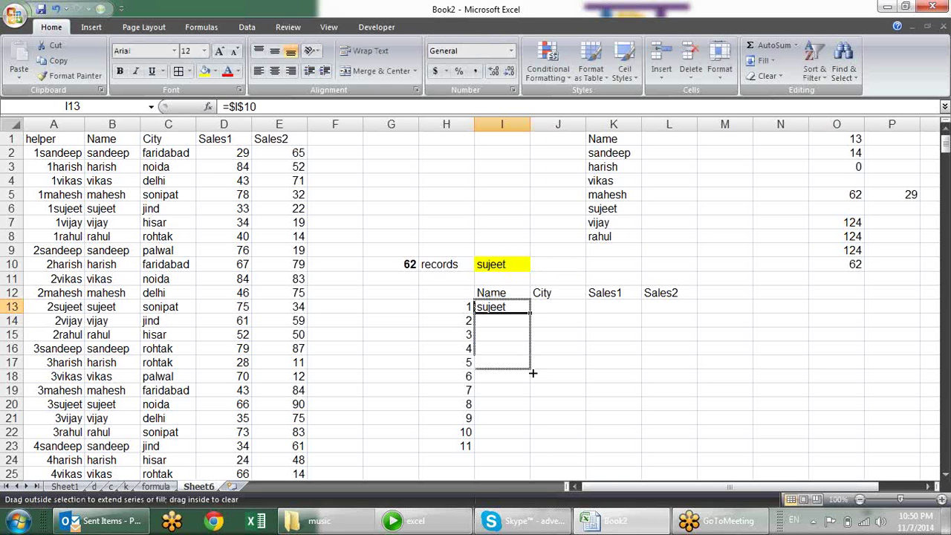
# Switch I10 to mahesh, then vijay, to confirm the Name column follows
pyautogui.click(524, 261)
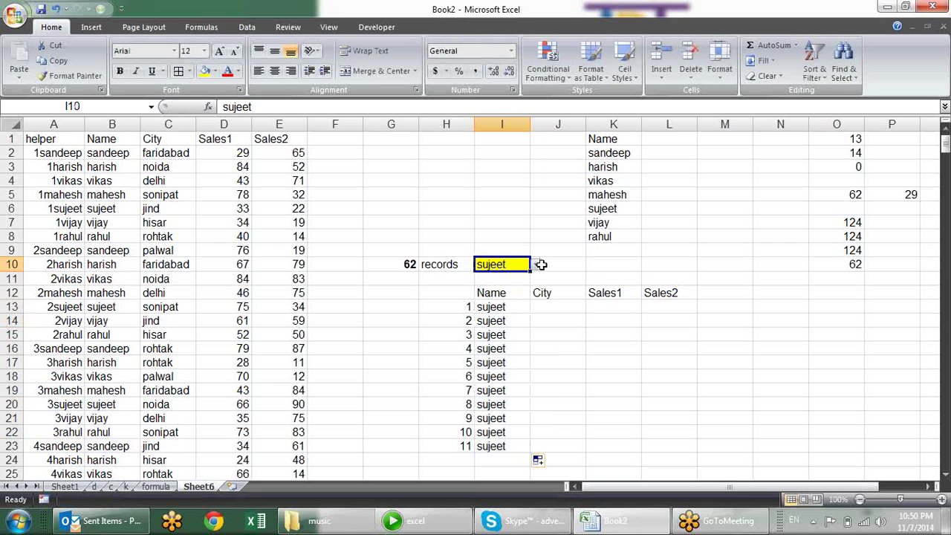
pyautogui.click(535, 265)
pyautogui.click(512, 305)
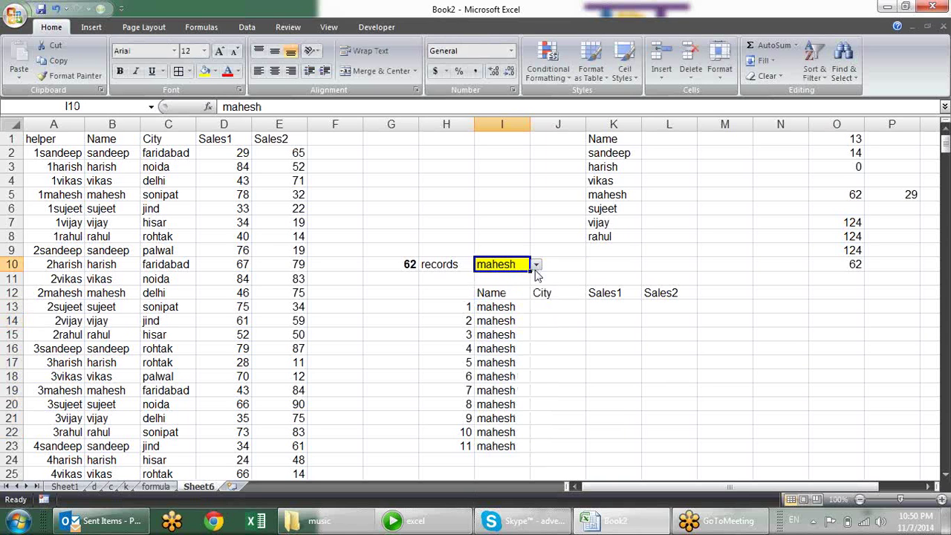
pyautogui.click(535, 265)
pyautogui.click(520, 319)
pyautogui.click(535, 265)
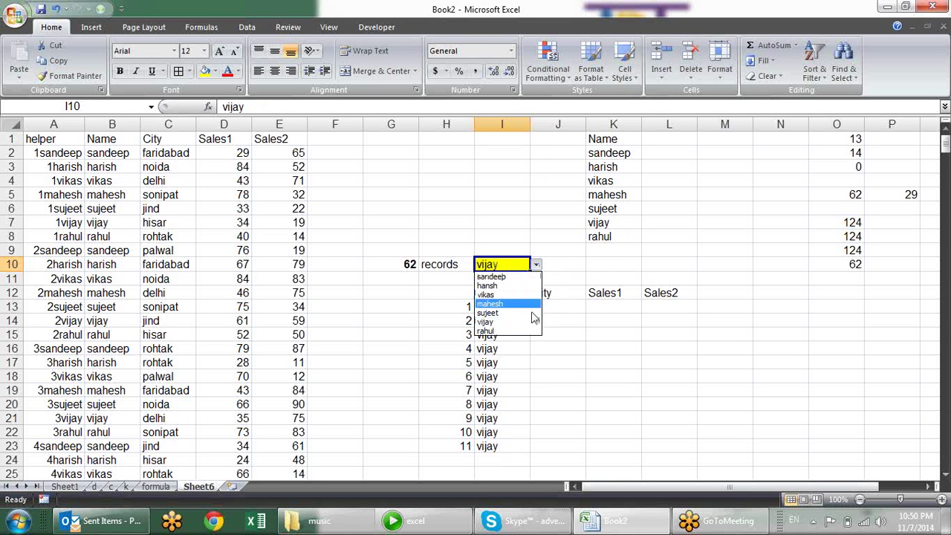
pyautogui.click(524, 320)
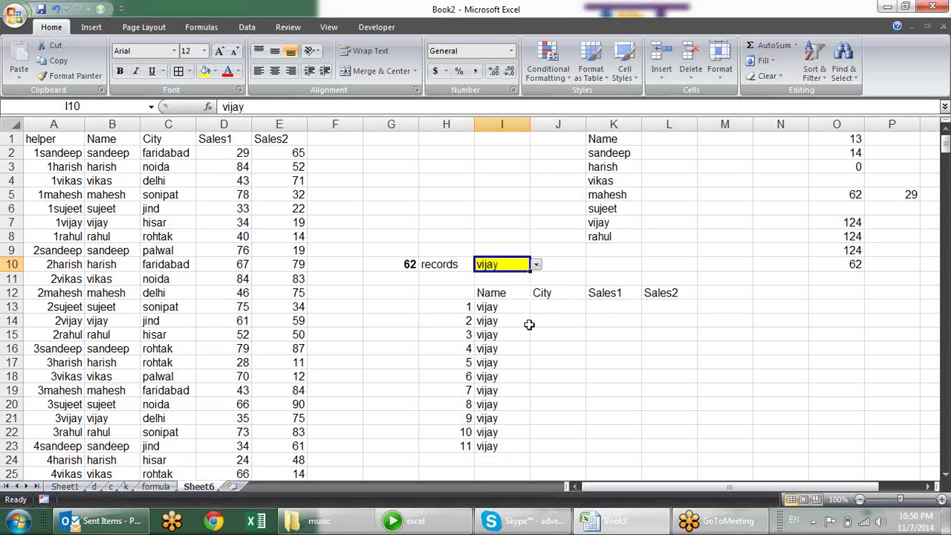
pyautogui.click(461, 317)
pyautogui.click(512, 308)
pyautogui.click(465, 307)
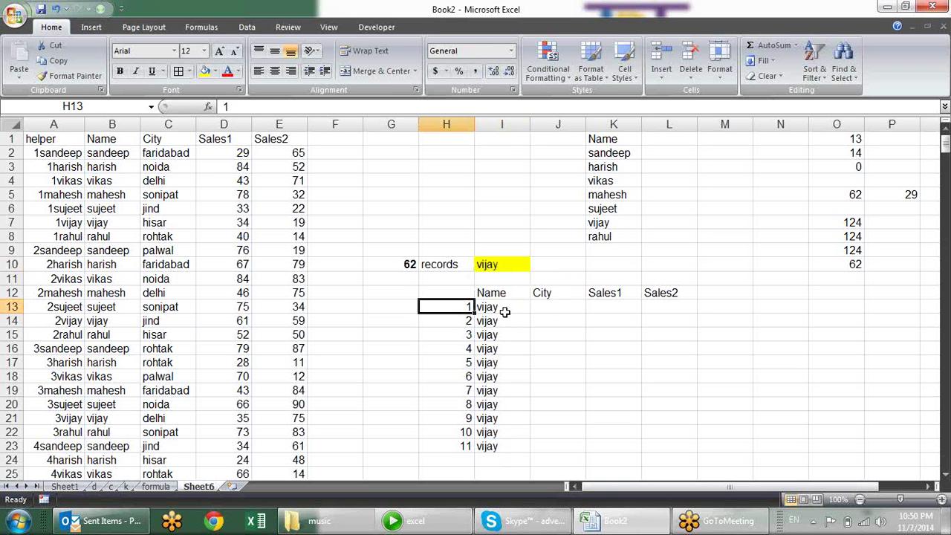
# Start a VLOOKUP in J13 whose lookup value joins serial H13 with name I13
pyautogui.click(563, 307)
pyautogui.write('=')
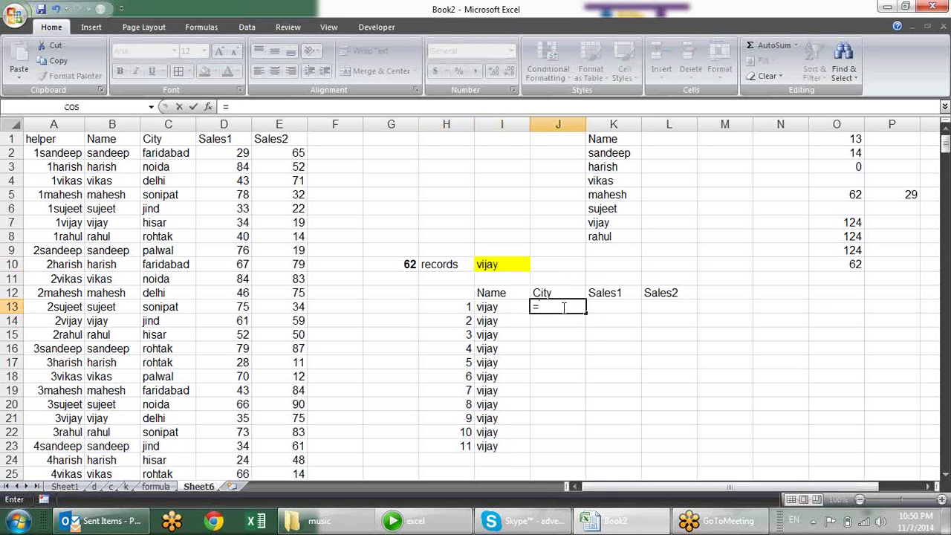
pyautogui.write('vlo')
pyautogui.press('Tab')
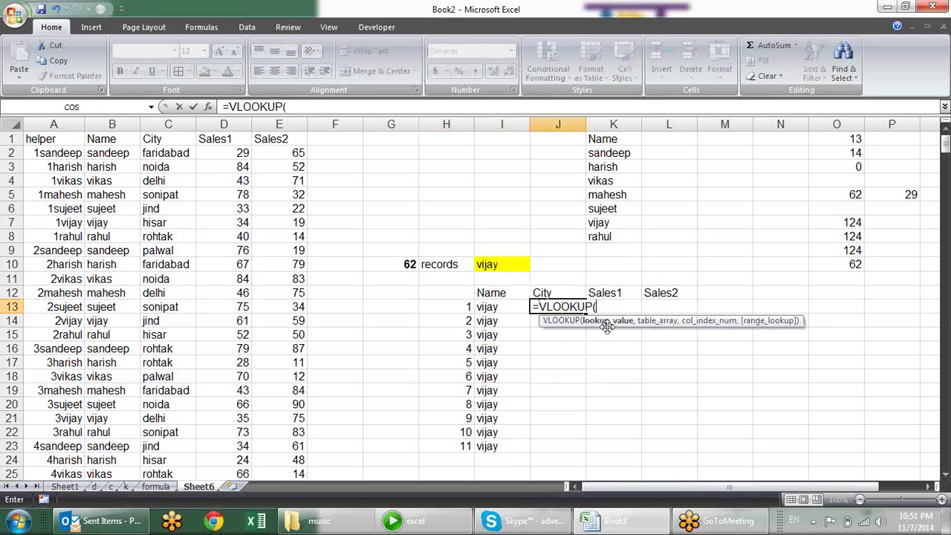
pyautogui.click(466, 309)
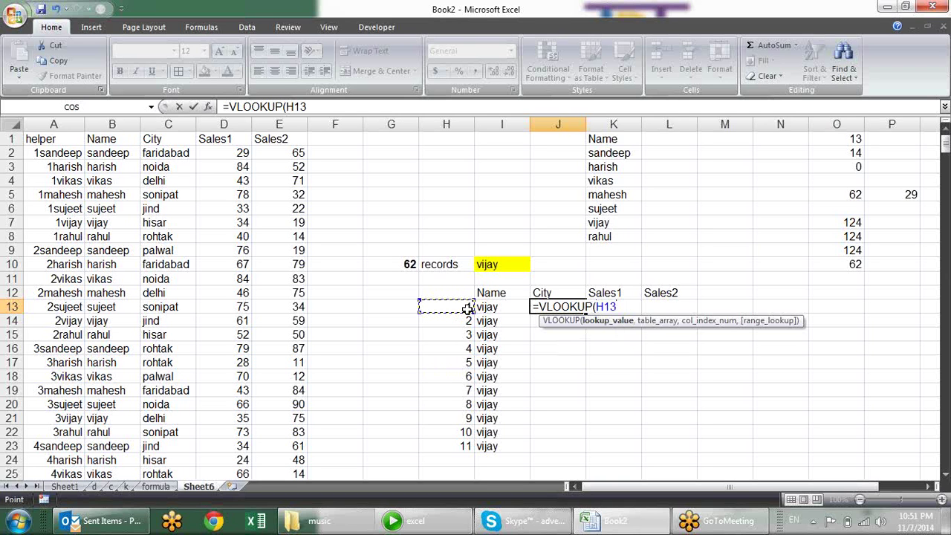
pyautogui.write('&')
pyautogui.click(499, 307)
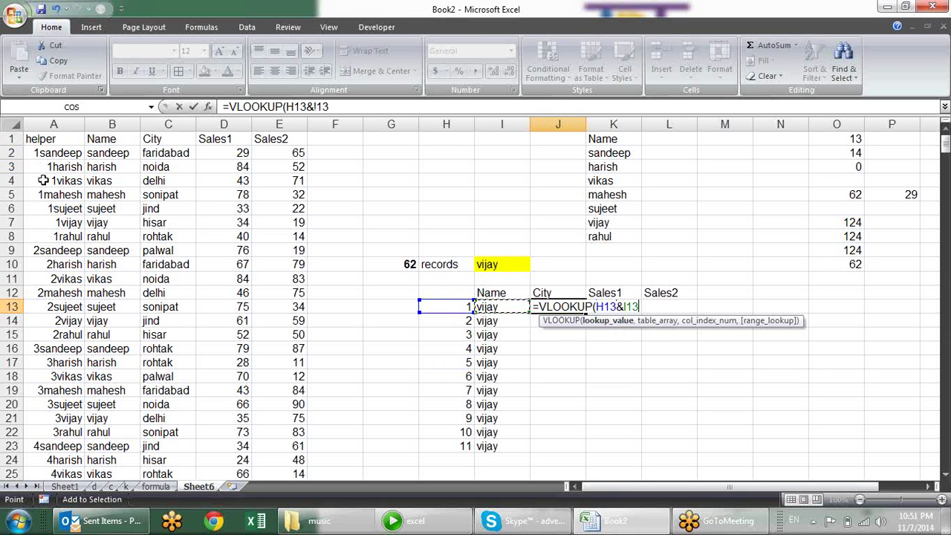
pyautogui.write(',')
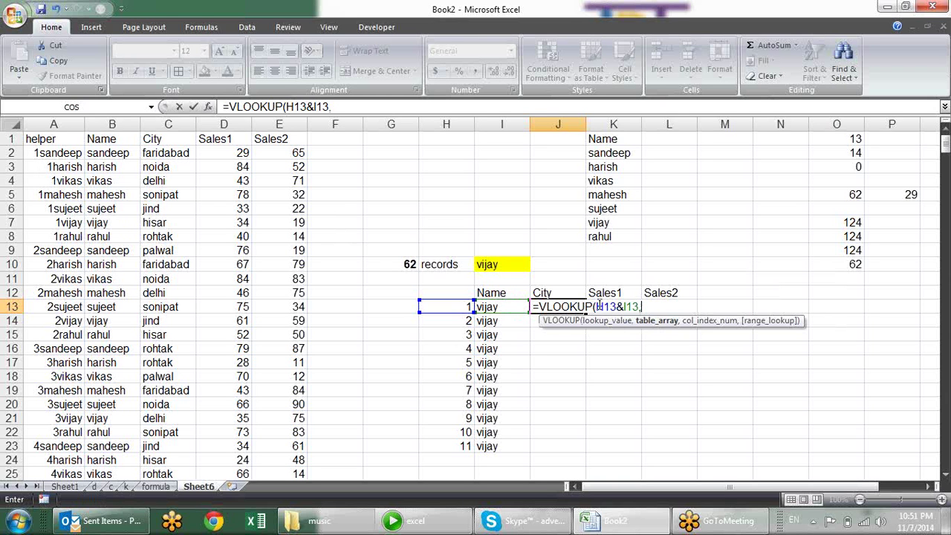
# Complete J13 as =VLOOKUP($H13&$I13,$A:$E,3,0), returning vijay's first city, hisar
pyautogui.click(598, 306)
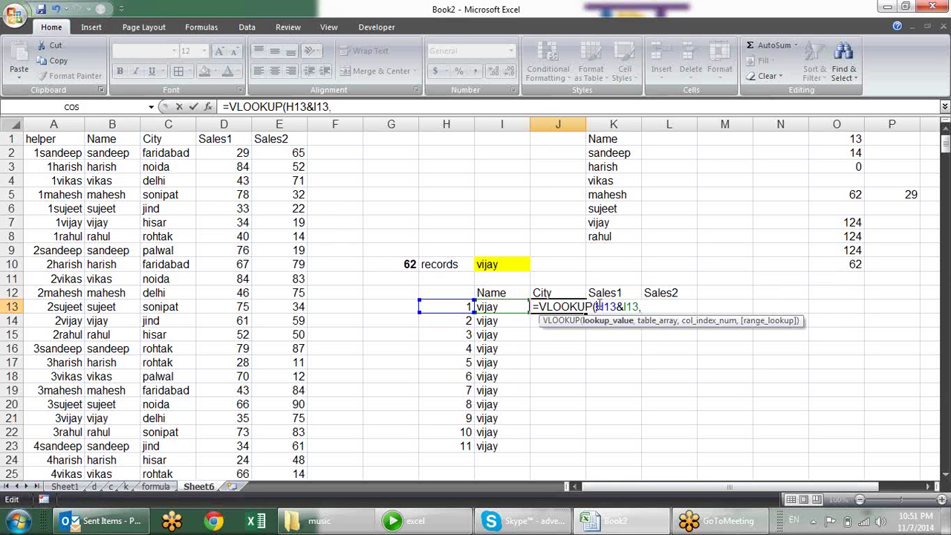
pyautogui.write('$H13&')
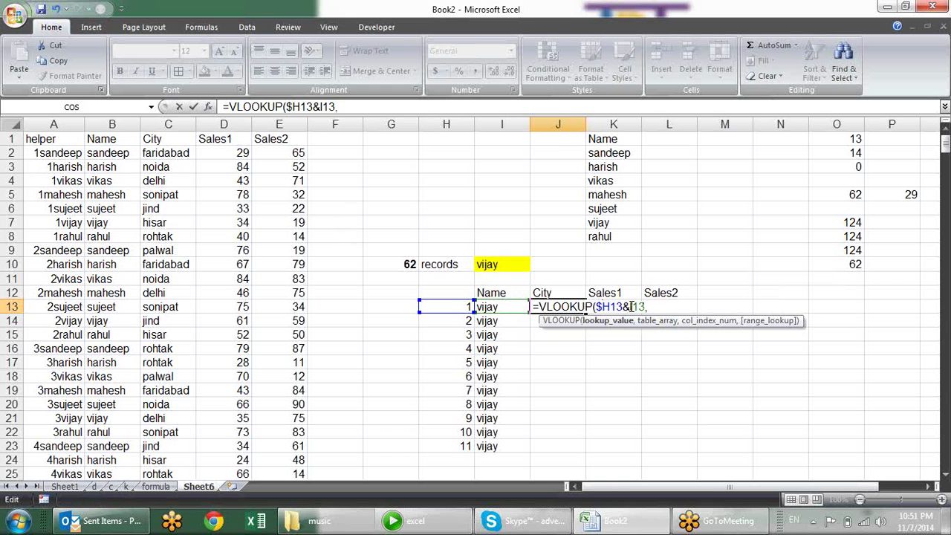
pyautogui.write('$')
pyautogui.press('End')
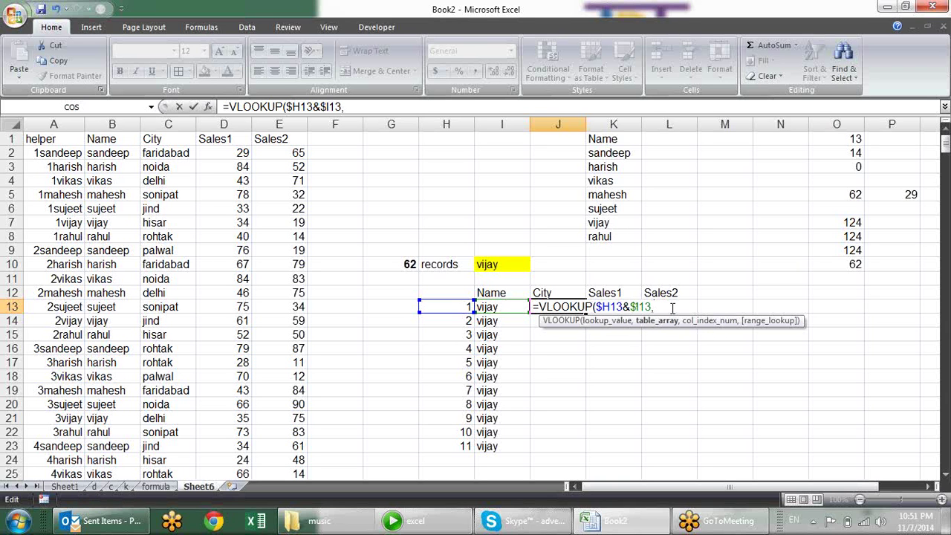
pyautogui.moveTo(54, 124); pyautogui.dragTo(281, 133)
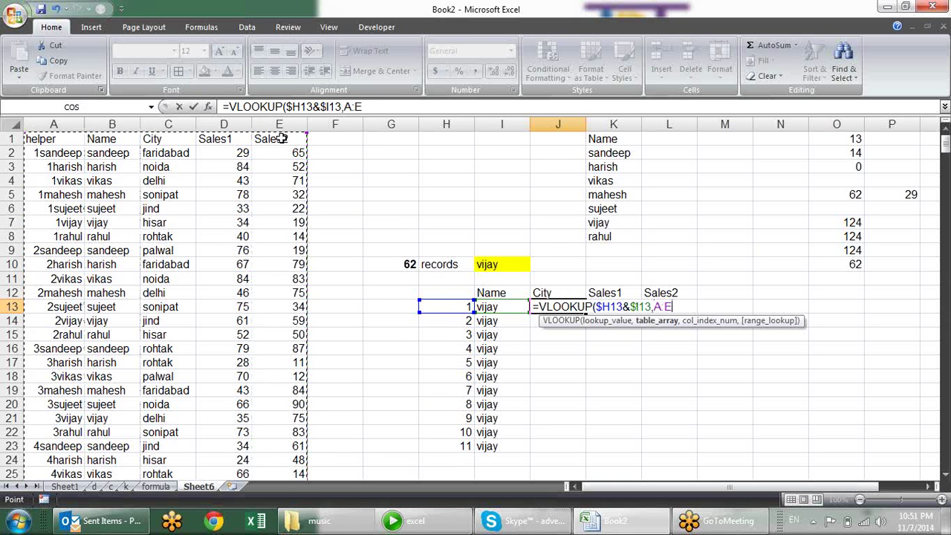
pyautogui.press('F4')
pyautogui.write('$E,')
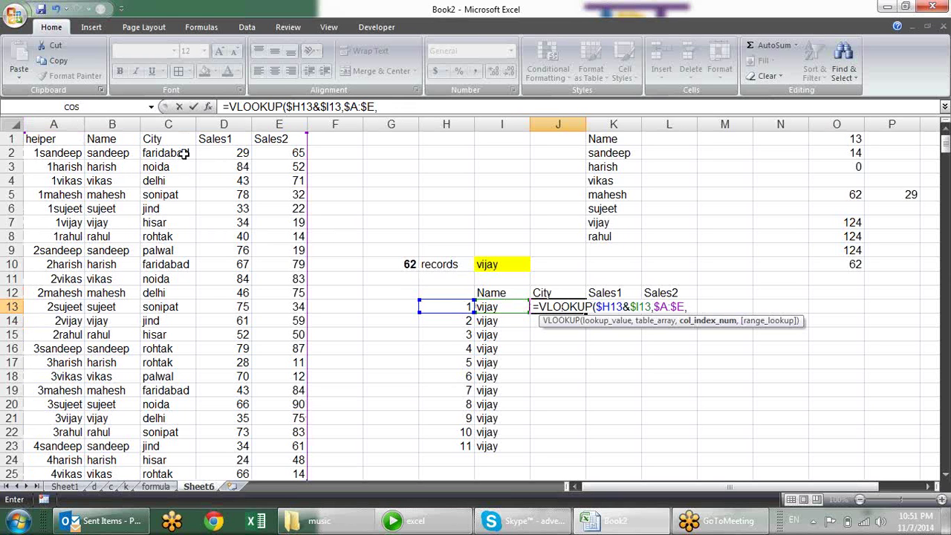
pyautogui.write('3,0')
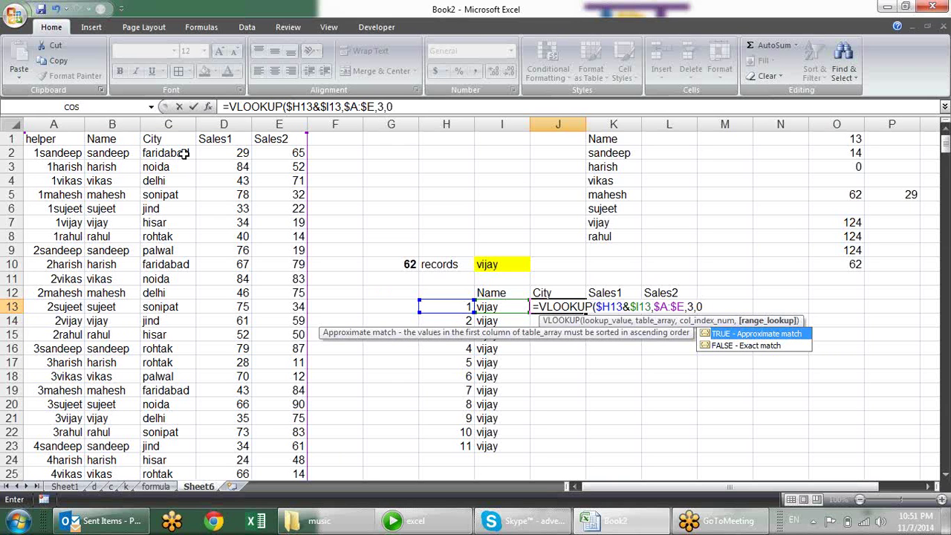
pyautogui.write(')')
pyautogui.press('Return')
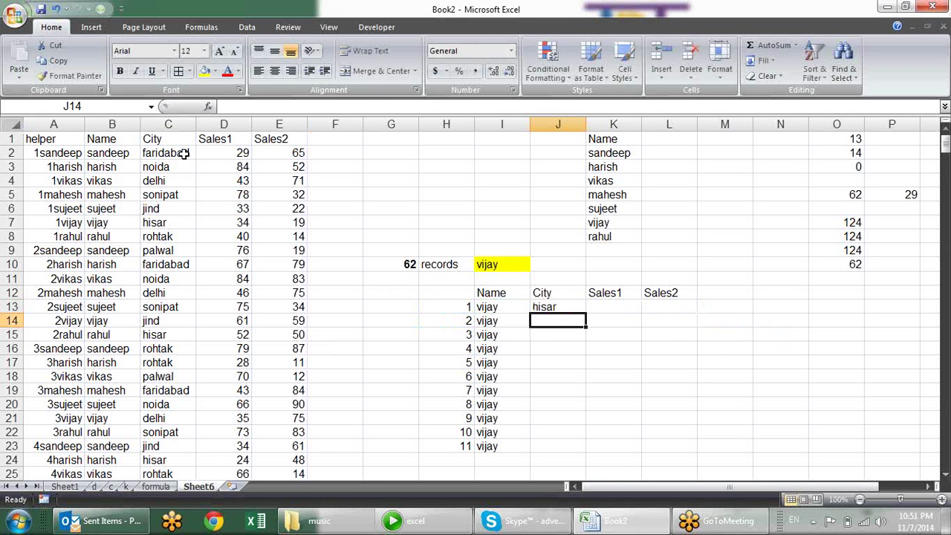
pyautogui.click(561, 306)
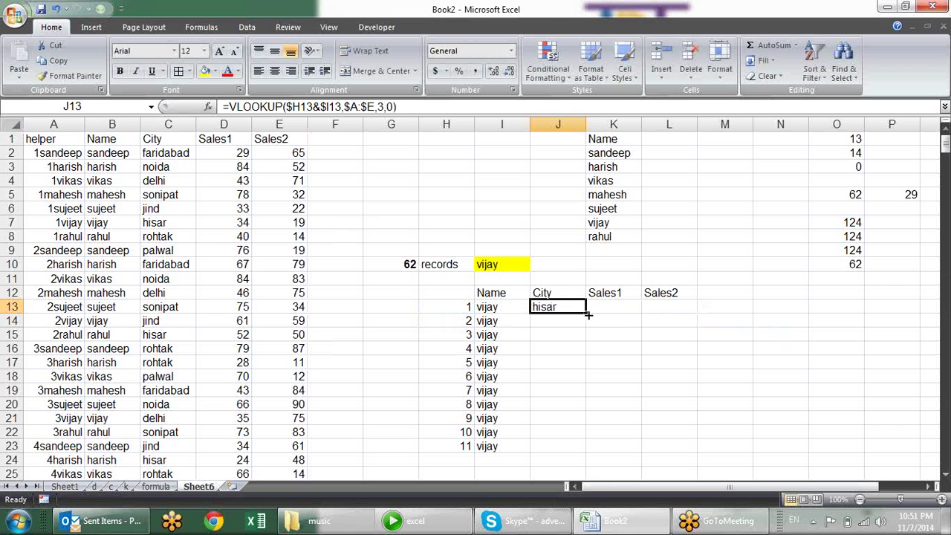
# Copy J13's lookup across to L13 and change K13's column index to 4 for Sales1
pyautogui.moveTo(585, 312); pyautogui.dragTo(697, 313)
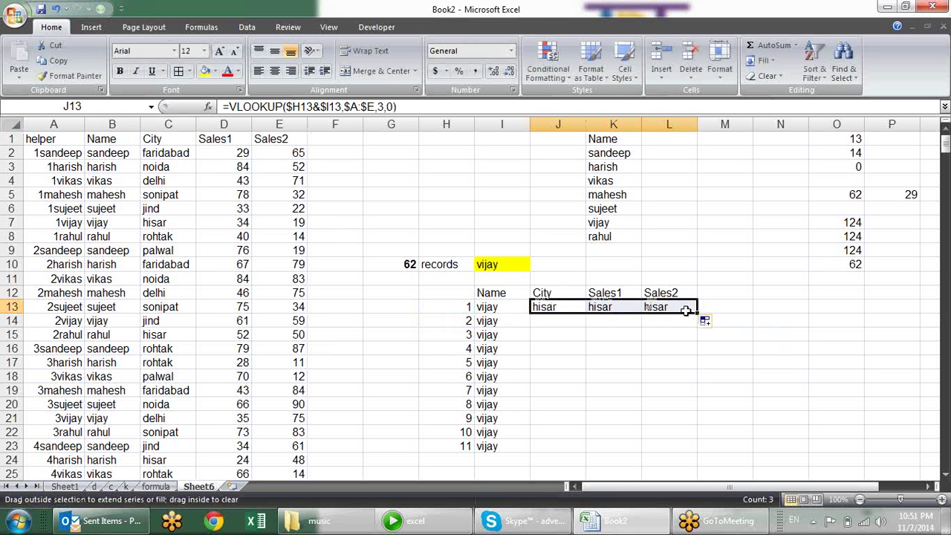
pyautogui.click(611, 306)
pyautogui.doubleClick(614, 307)
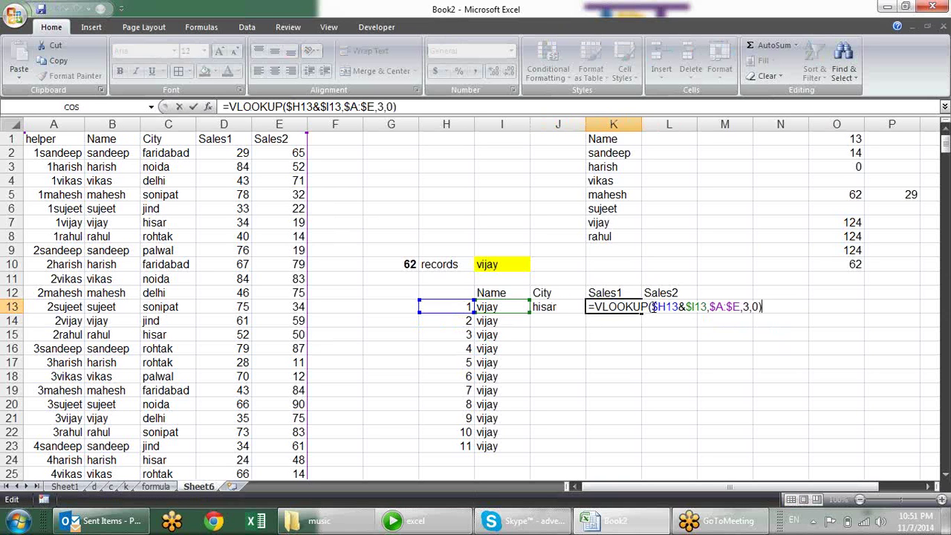
pyautogui.click(748, 306)
pyautogui.press('BackSpace')
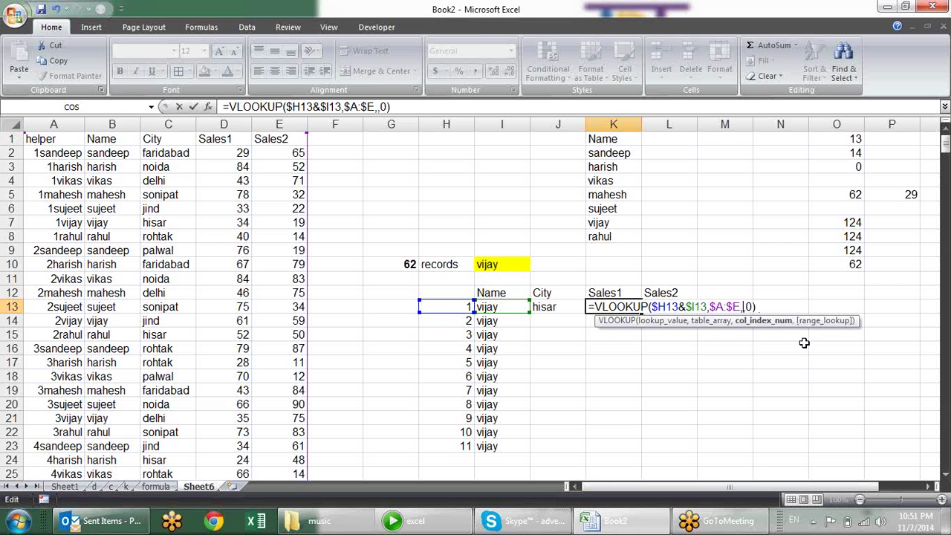
pyautogui.write('4')
pyautogui.press('Return')
# Change L13's column index to 5 so it returns Sales2 19
pyautogui.press('Up')
pyautogui.press('Right')
pyautogui.press('F2')
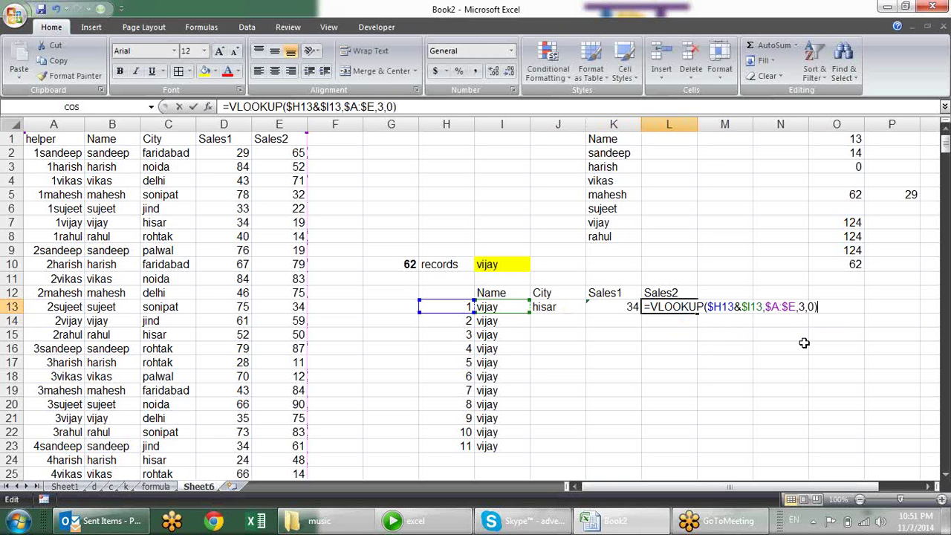
pyautogui.press('Left')
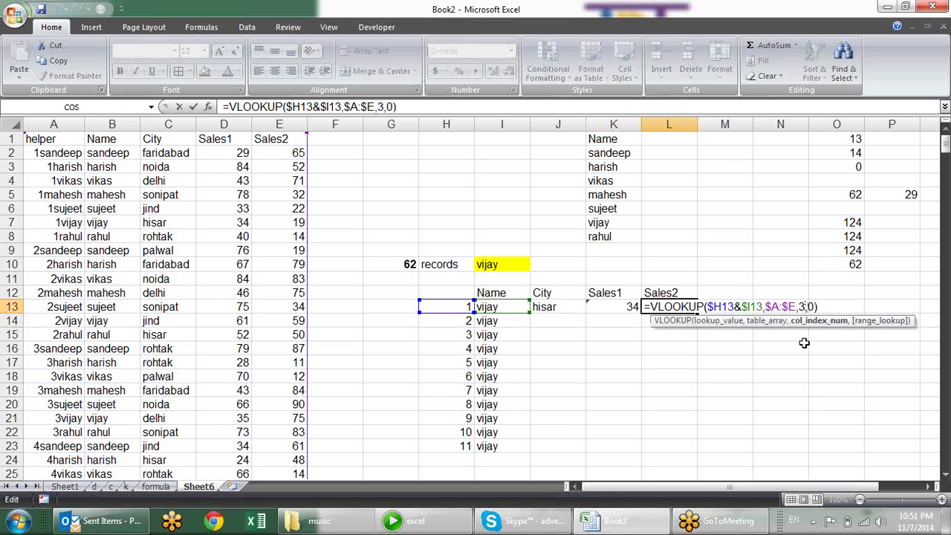
pyautogui.press('BackSpace')
pyautogui.write('5')
pyautogui.press('Return')
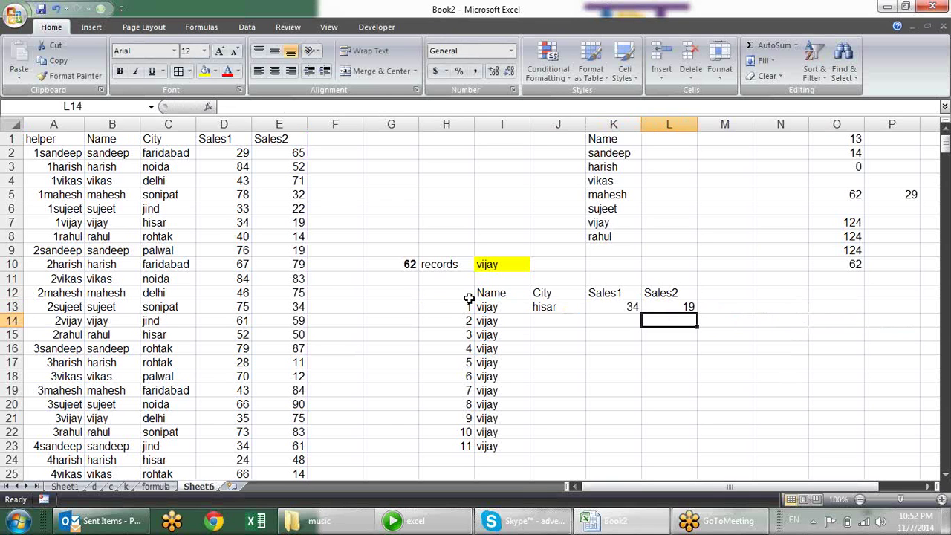
# Fill J13:L13 down to row 23 and choose mahesh in the I10 dropdown
pyautogui.moveTo(550, 310)
pyautogui.mouseDown()
pyautogui.moveTo(682, 310)
pyautogui.moveTo(697, 449)
pyautogui.mouseUp()
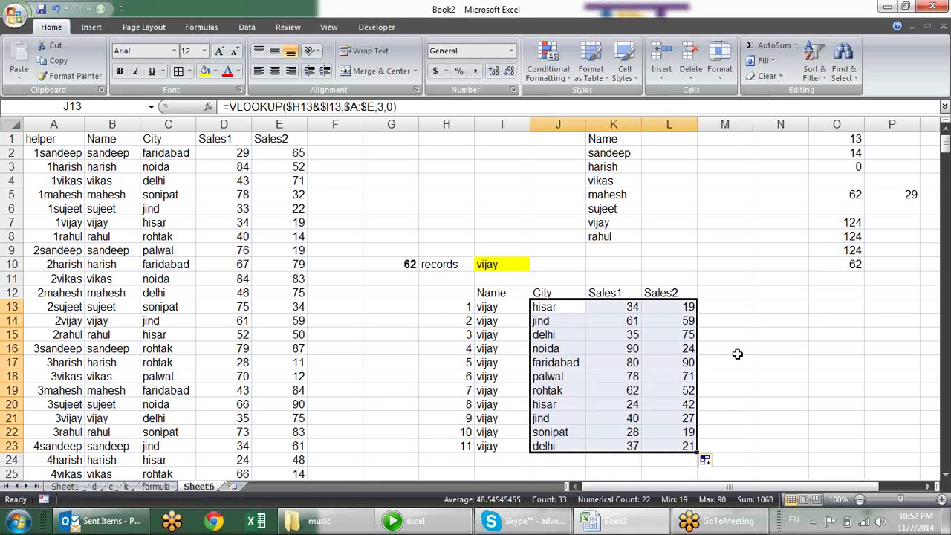
pyautogui.click(753, 345)
pyautogui.click(519, 263)
pyautogui.click(536, 265)
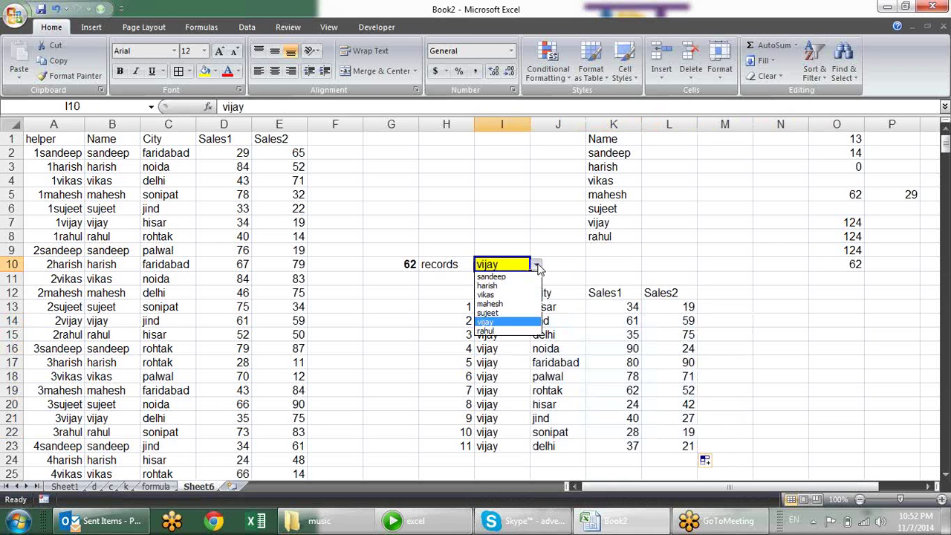
pyautogui.click(490, 303)
# Switch the I10 name between vijay, vikas and mahesh to test the extraction table
pyautogui.click(533, 275)
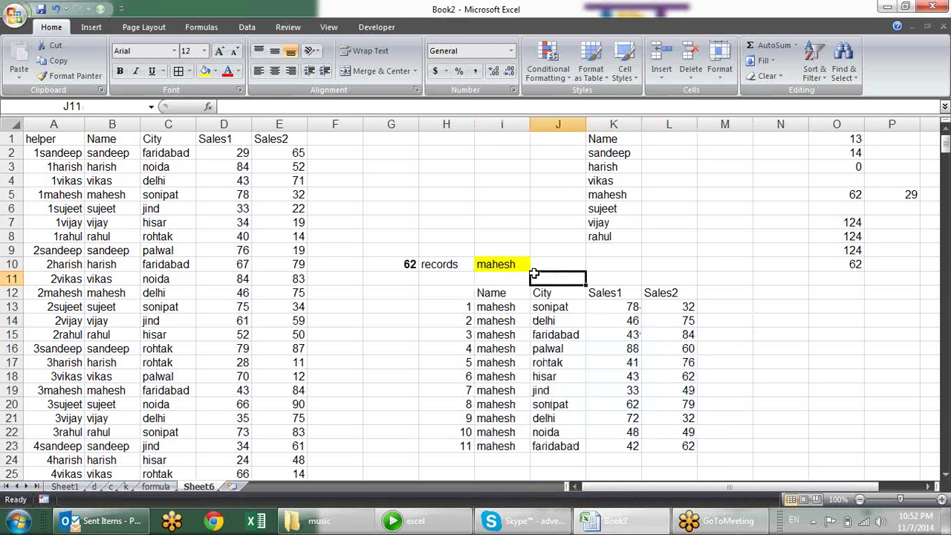
pyautogui.click(525, 264)
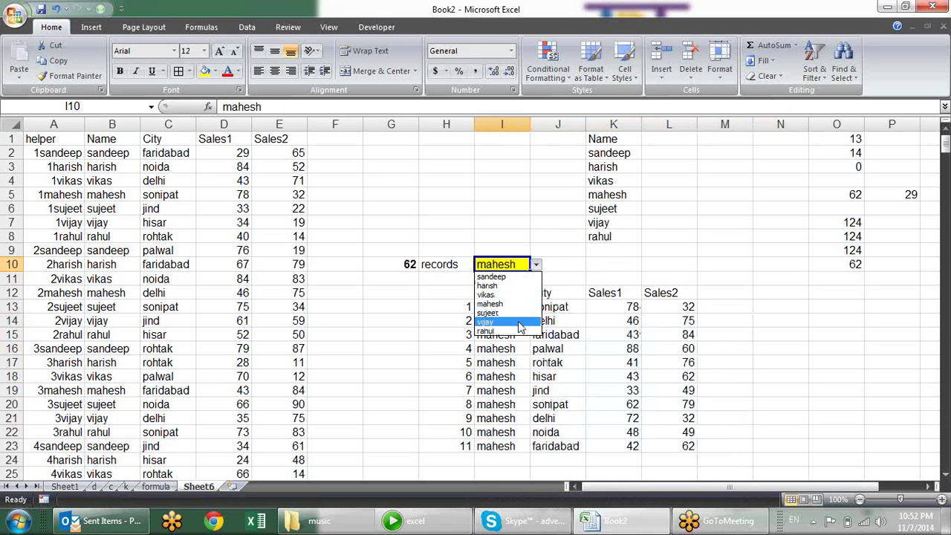
pyautogui.click(520, 322)
pyautogui.click(536, 264)
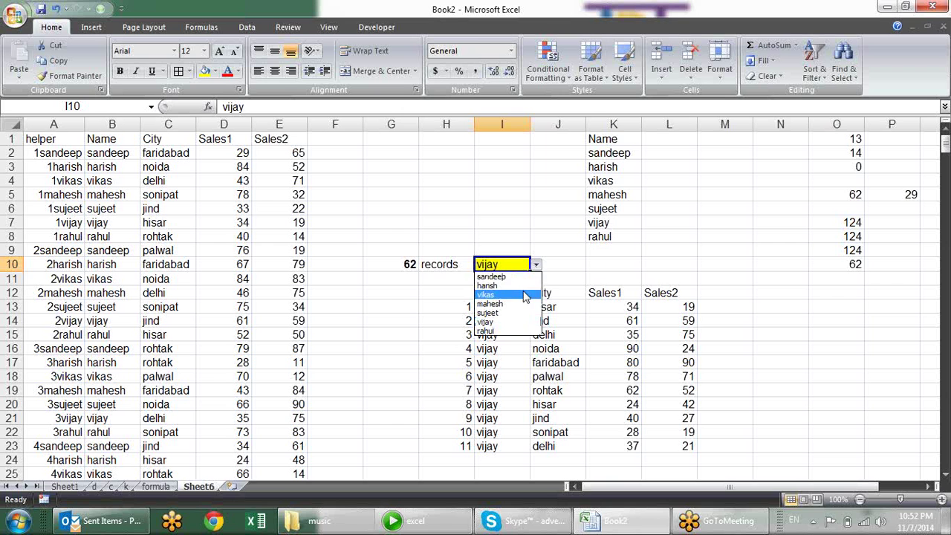
pyautogui.click(524, 293)
pyautogui.click(537, 265)
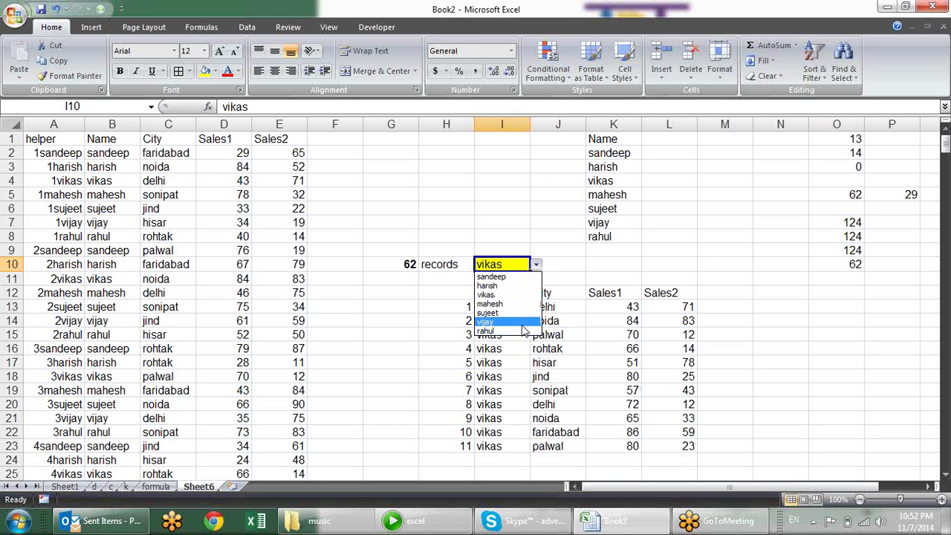
pyautogui.click(520, 322)
pyautogui.click(537, 265)
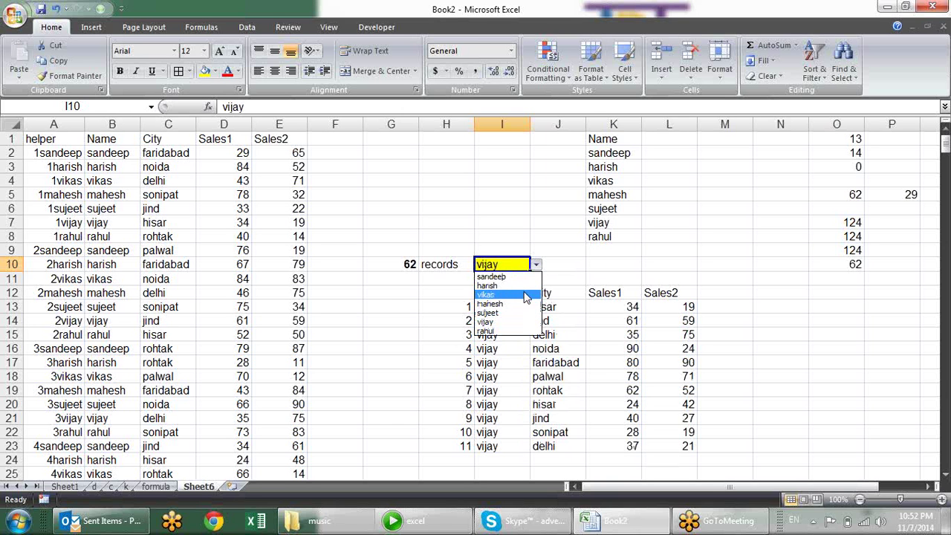
pyautogui.click(524, 294)
pyautogui.click(535, 264)
pyautogui.click(524, 295)
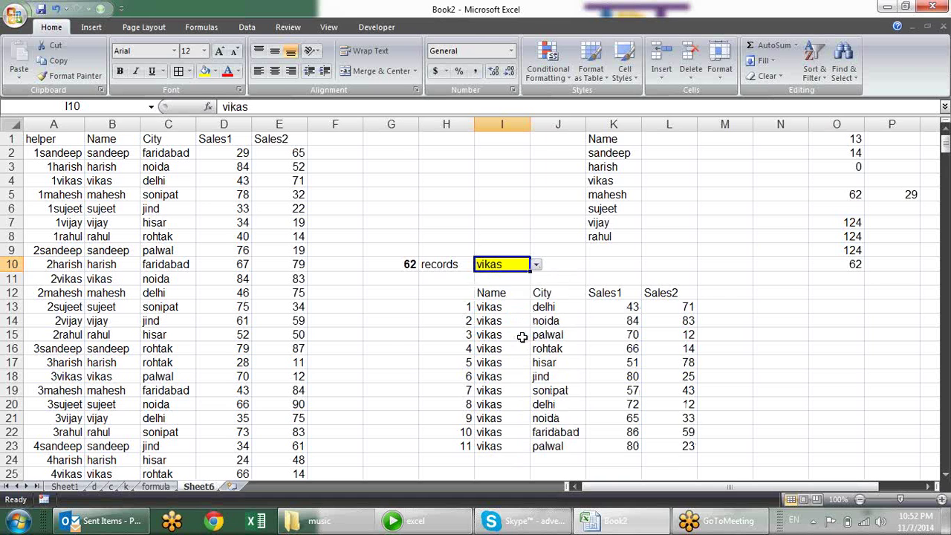
pyautogui.click(537, 266)
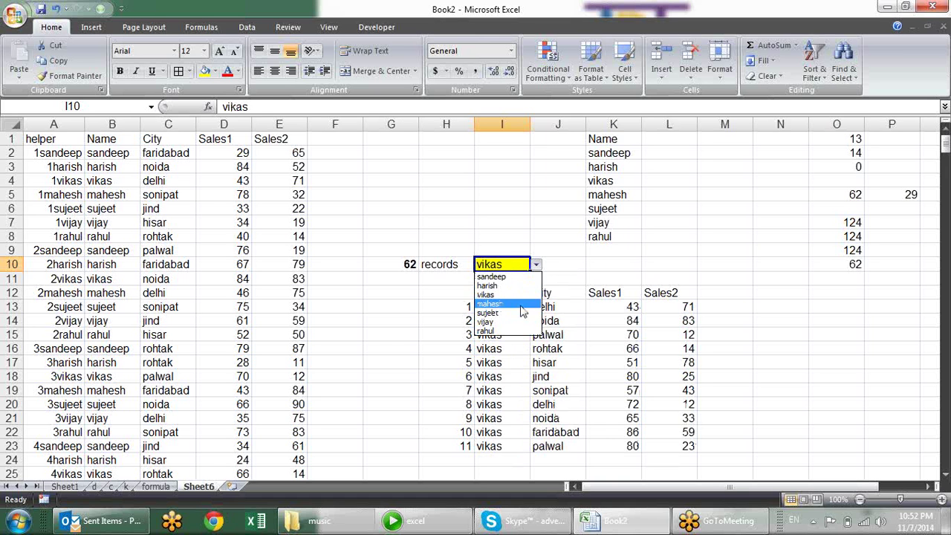
pyautogui.click(527, 305)
pyautogui.click(731, 305)
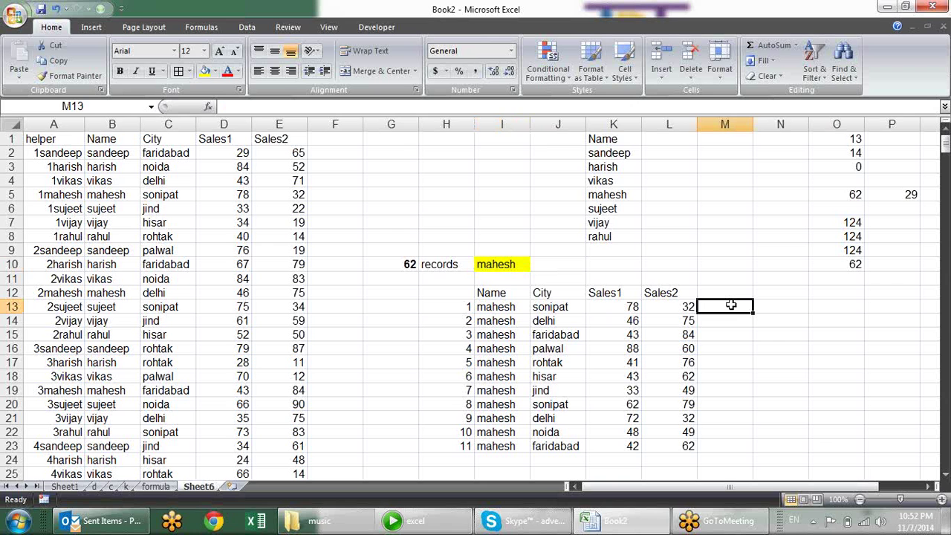
# Check the last extracted row, serial 11, then extend the column H serial numbers down to 88
pyautogui.moveTo(122, 194)
pyautogui.mouseDown()
pyautogui.moveTo(160, 210)
pyautogui.moveTo(174, 261)
pyautogui.mouseUp()
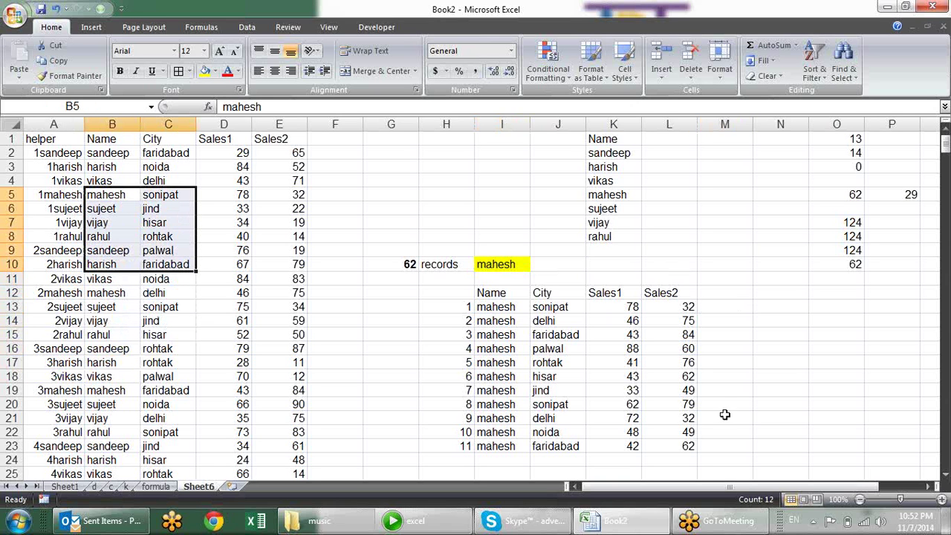
pyautogui.click(462, 447)
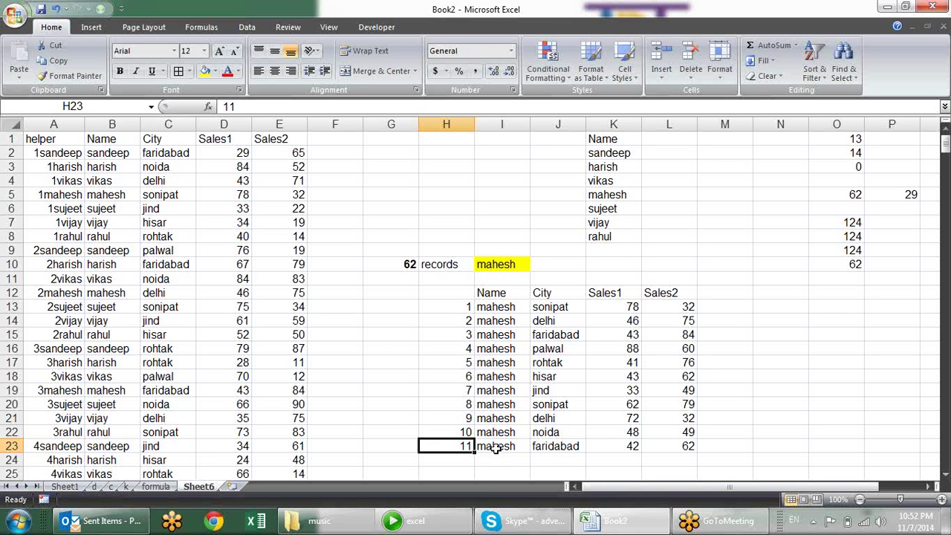
pyautogui.moveTo(496, 447); pyautogui.dragTo(735, 447)
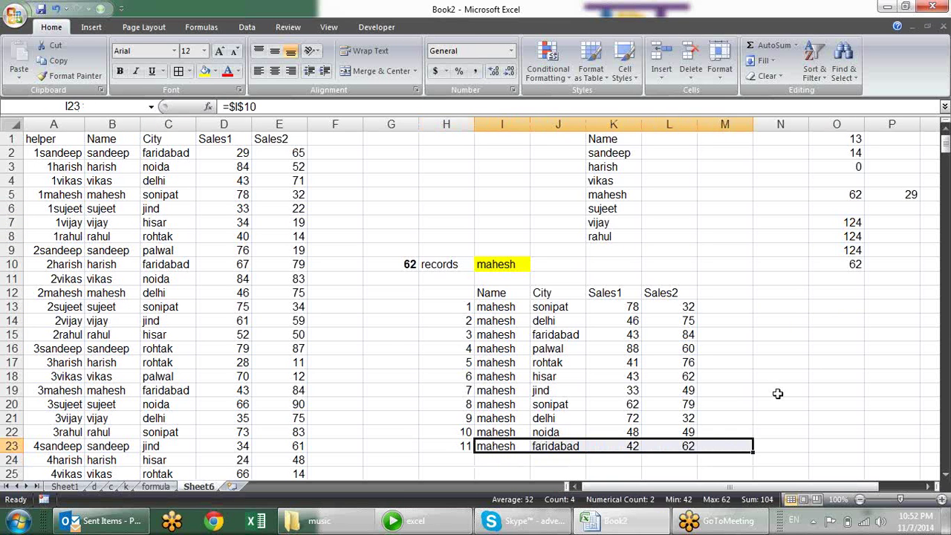
pyautogui.click(811, 351)
pyautogui.scroll(-1, 696, 351)
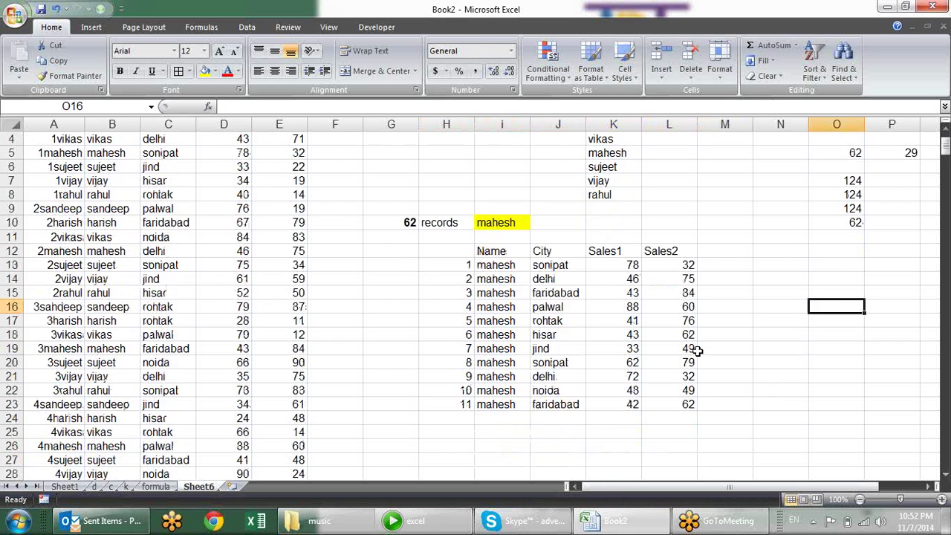
pyautogui.scroll(-1, 696, 350)
pyautogui.moveTo(465, 223)
pyautogui.mouseDown()
pyautogui.moveTo(478, 362)
pyautogui.moveTo(465, 147)
pyautogui.moveTo(474, 81)
pyautogui.moveTo(470, 254)
pyautogui.moveTo(493, 487)
pyautogui.moveTo(517, 456)
pyautogui.moveTo(514, 527)
pyautogui.moveTo(515, 433)
pyautogui.mouseUp()
# Fill the I23:L23 Name, City and Sales formulas down beside the serial numbers
pyautogui.scroll(10, 595, 270)
pyautogui.scroll(8, 595, 270)
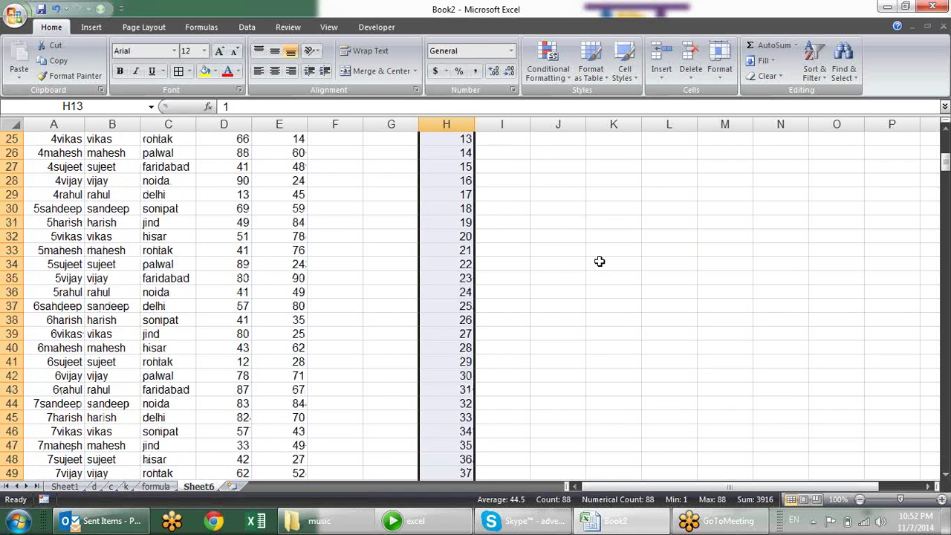
pyautogui.scroll(8, 595, 270)
pyautogui.scroll(-3, 595, 270)
pyautogui.moveTo(505, 320); pyautogui.dragTo(676, 320)
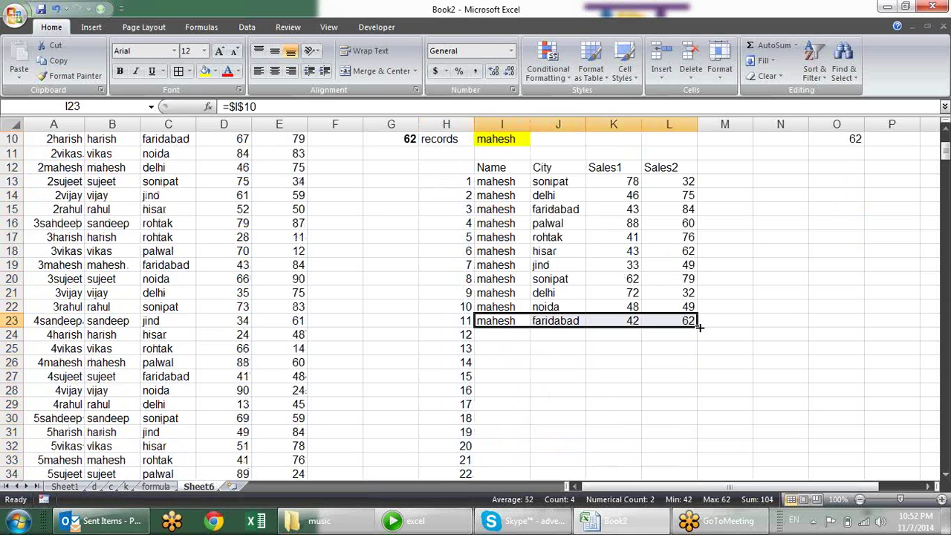
pyautogui.doubleClick(698, 326)
pyautogui.scroll(-5, 773, 253)
pyautogui.scroll(-6, 773, 253)
pyautogui.scroll(-4, 773, 252)
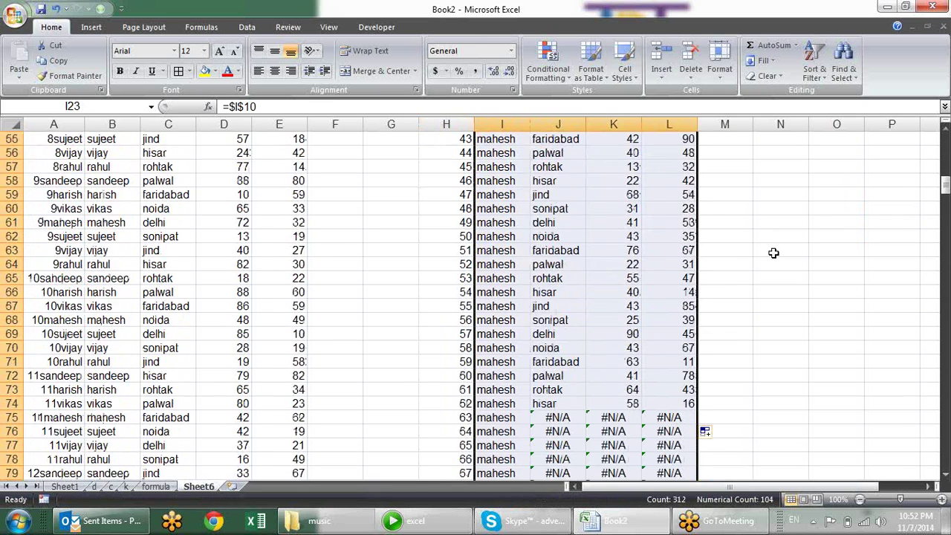
pyautogui.scroll(-5, 773, 253)
pyautogui.scroll(-1, 773, 253)
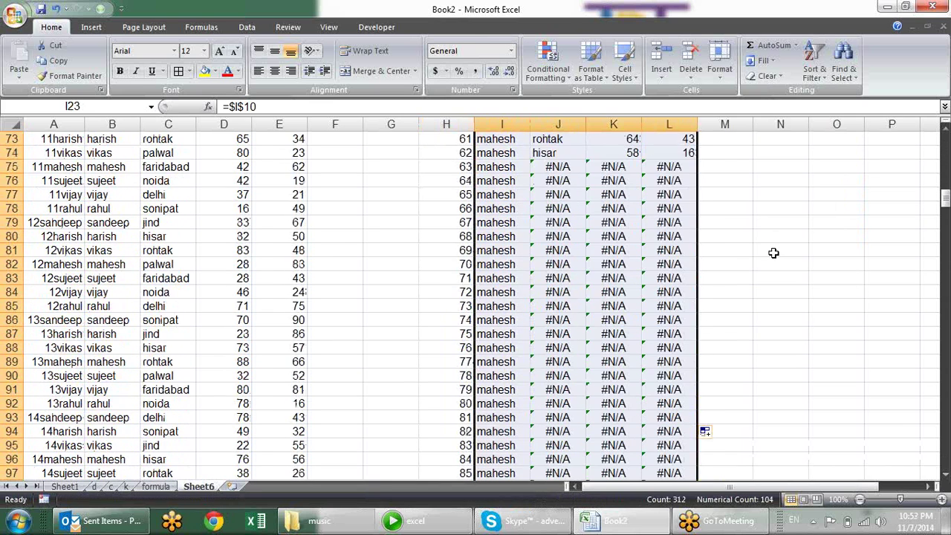
pyautogui.click(733, 152)
# Verify J75 holds =VLOOKUP($H75&$I75,$A:$E,3,0), then review serials 1 through 7 at the top
pyautogui.click(557, 168)
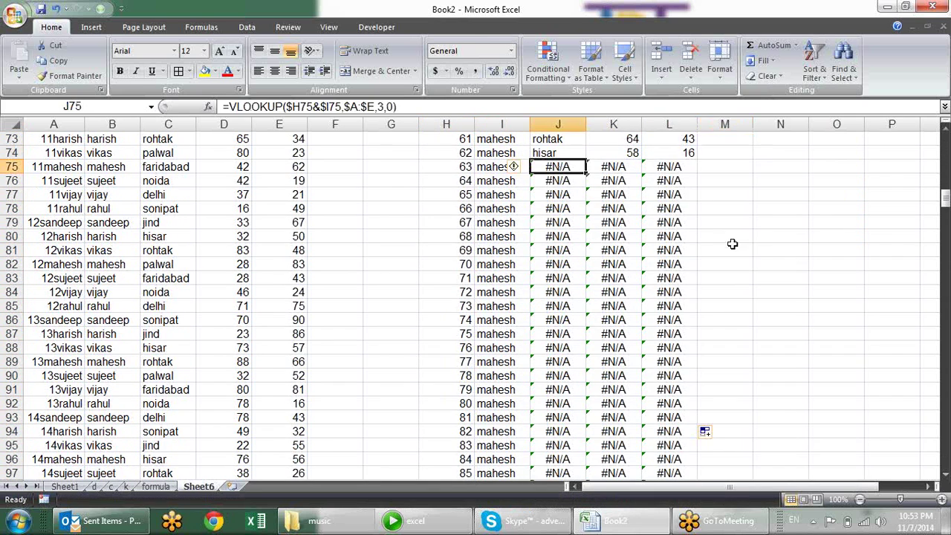
pyautogui.scroll(4, 746, 264)
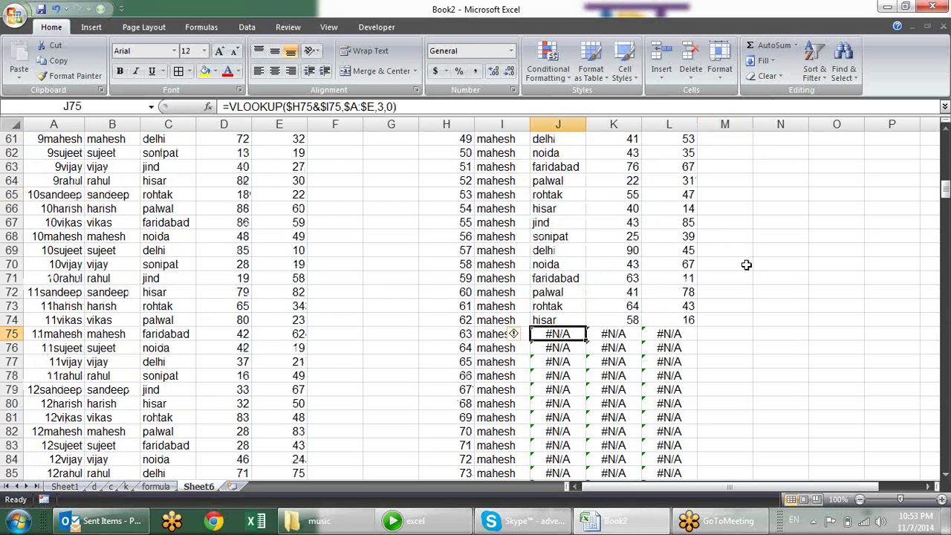
pyautogui.scroll(6, 748, 273)
pyautogui.scroll(1, 755, 290)
pyautogui.scroll(5, 764, 308)
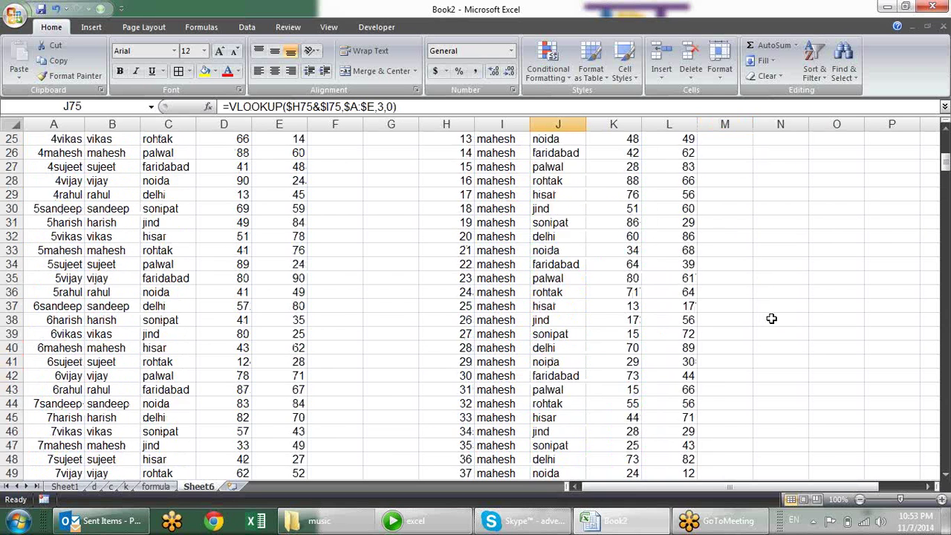
pyautogui.scroll(7, 771, 318)
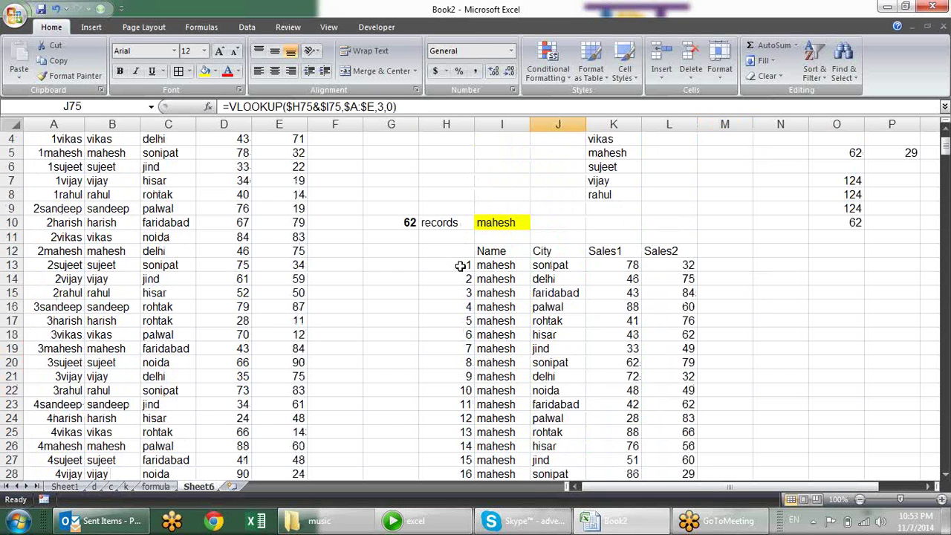
pyautogui.moveTo(456, 264)
pyautogui.mouseDown()
pyautogui.moveTo(458, 327)
pyautogui.moveTo(456, 316)
pyautogui.mouseUp()
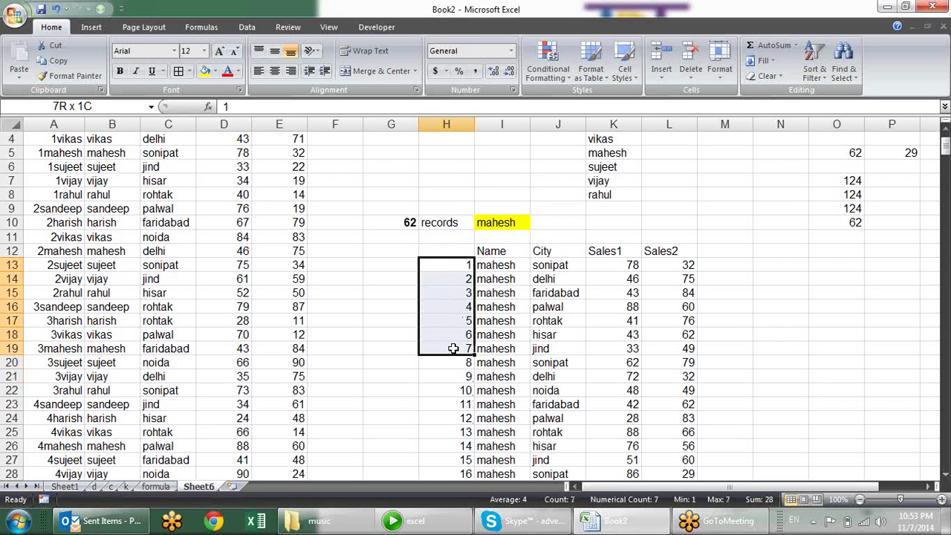
pyautogui.moveTo(456, 316); pyautogui.dragTo(456, 347)
pyautogui.click(376, 171)
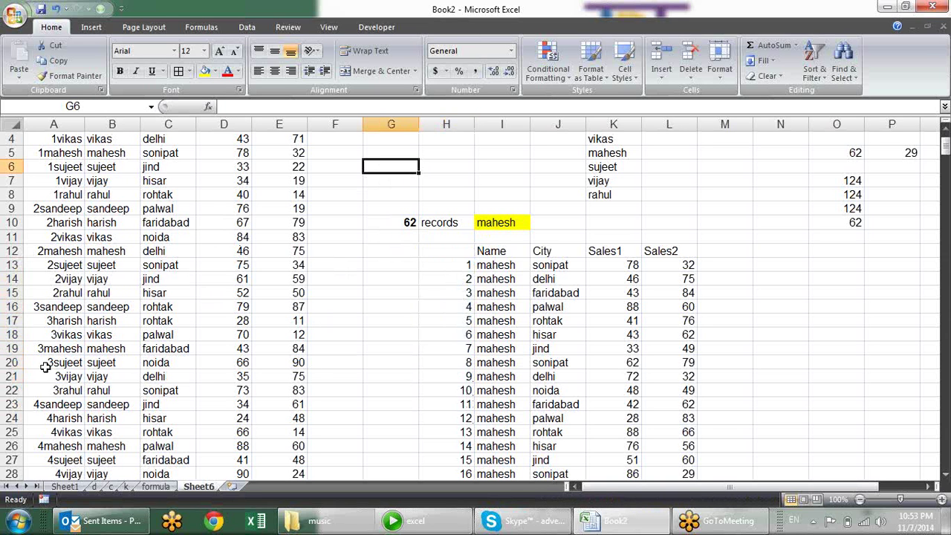
pyautogui.click(8, 361)
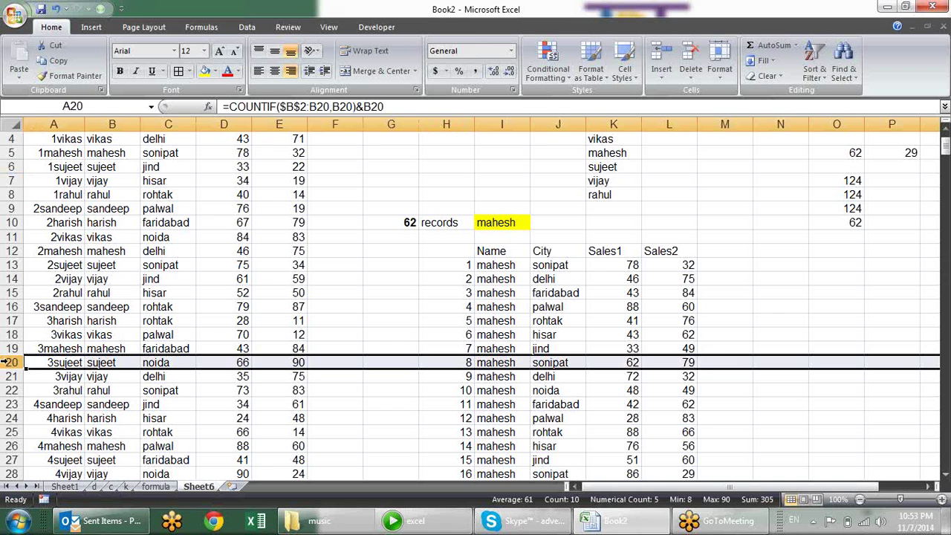
pyautogui.hotkey('ctrl', '-')
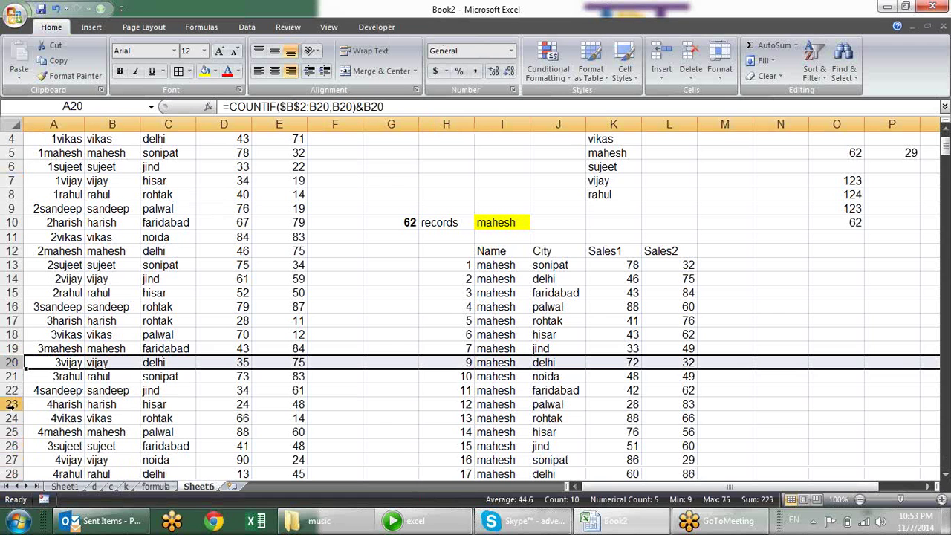
pyautogui.click(11, 431)
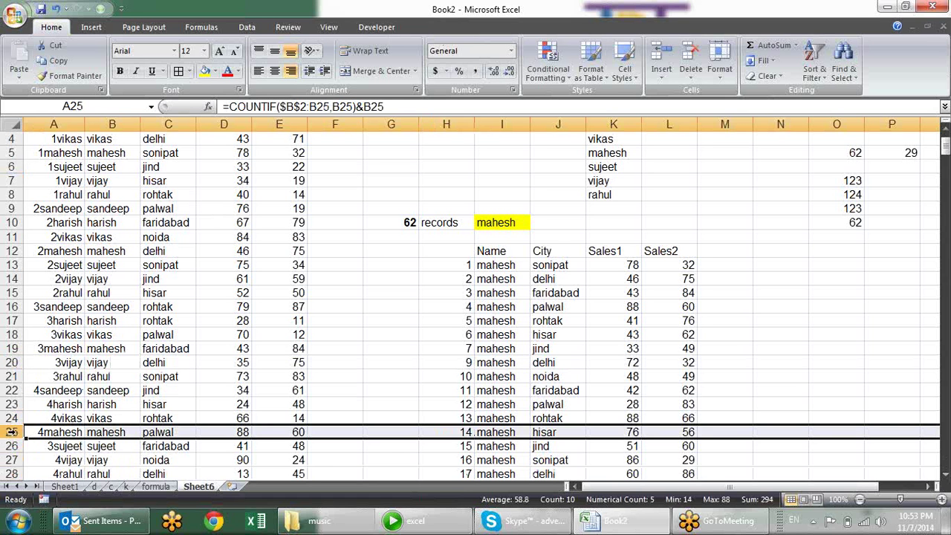
pyautogui.hotkey('ctrl', '-')
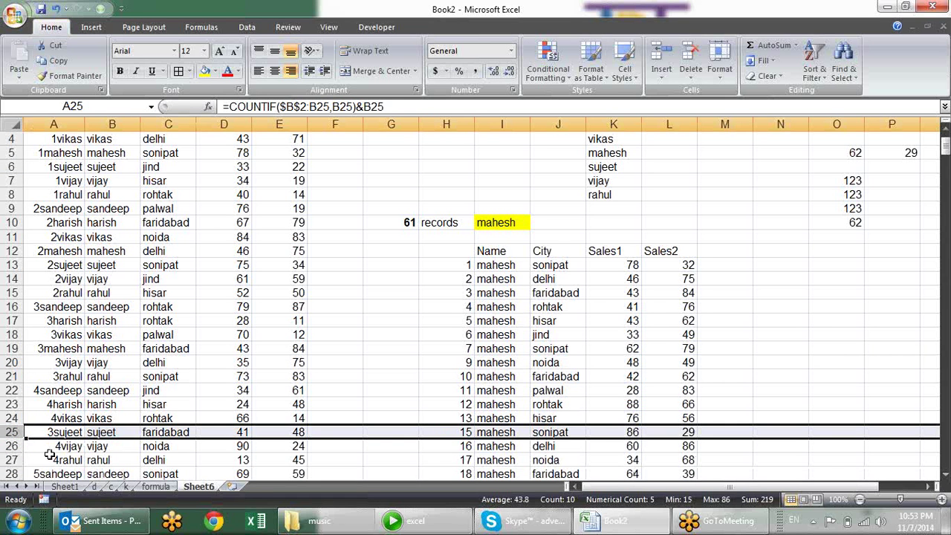
pyautogui.click(13, 444)
pyautogui.hotkey('alt', 'e')
pyautogui.press('d')
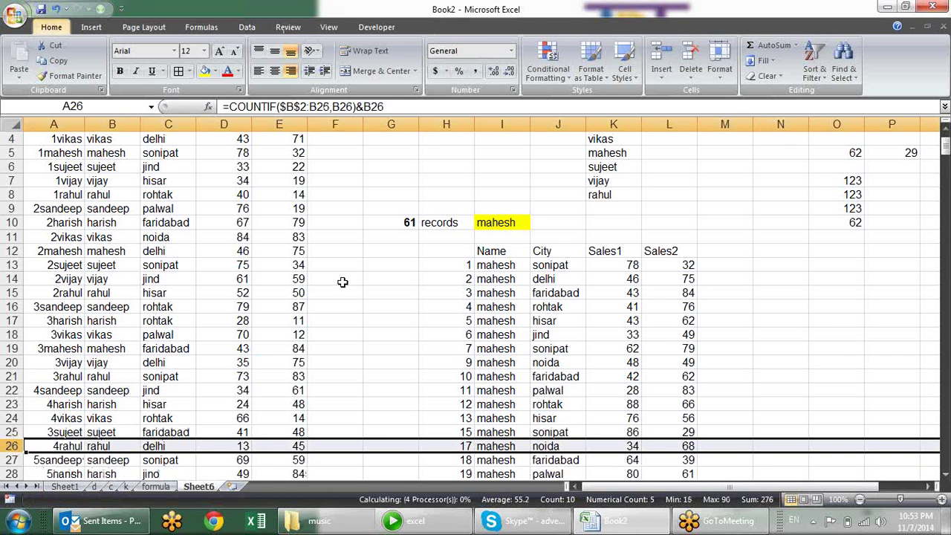
pyautogui.click(396, 274)
pyautogui.scroll(-1, 520, 196)
pyautogui.scroll(-3, 520, 193)
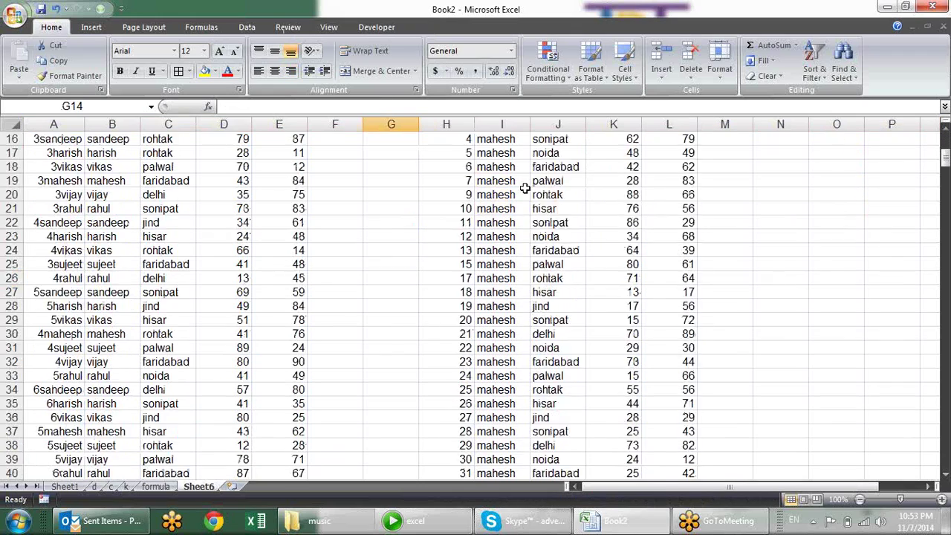
pyautogui.scroll(-5, 524, 189)
pyautogui.scroll(-8, 526, 187)
pyautogui.scroll(-7, 527, 187)
pyautogui.scroll(5, 535, 223)
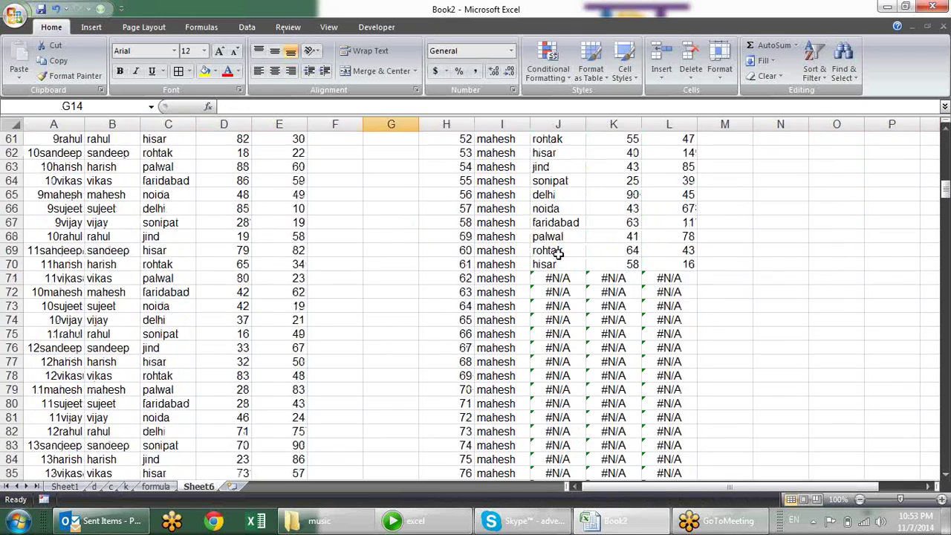
pyautogui.scroll(7, 653, 290)
pyautogui.scroll(10, 594, 260)
pyautogui.scroll(3, 550, 236)
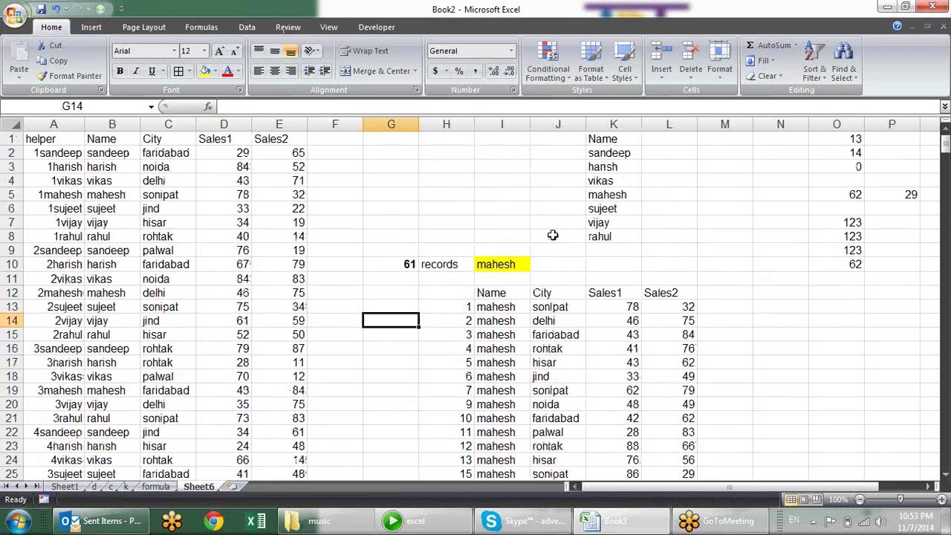
pyautogui.scroll(-4, 525, 225)
pyautogui.scroll(3, 525, 225)
# Clear the fixed serial numbers from H13 down to H97
pyautogui.moveTo(450, 265); pyautogui.dragTo(455, 416)
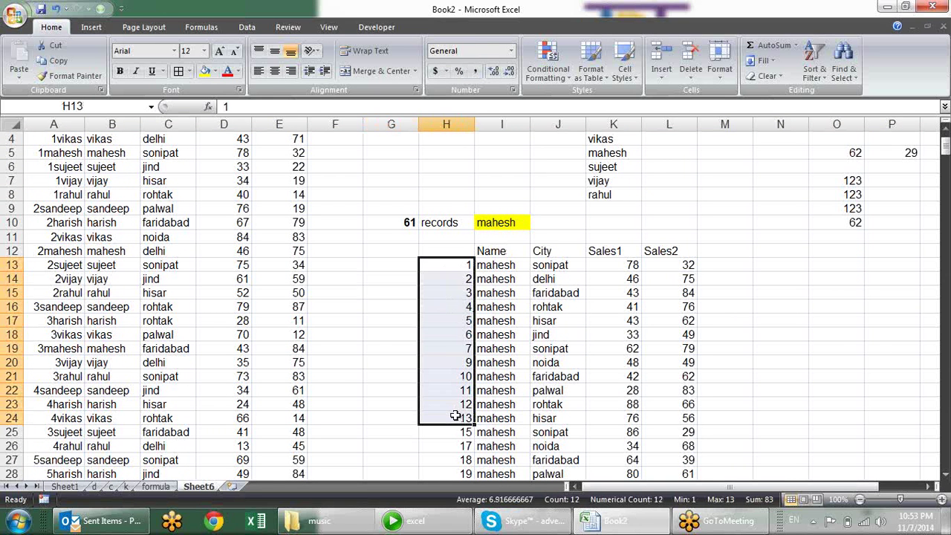
pyautogui.press('Down')
pyautogui.press('Up')
pyautogui.hotkey('ctrl', 'shift', 'Down')
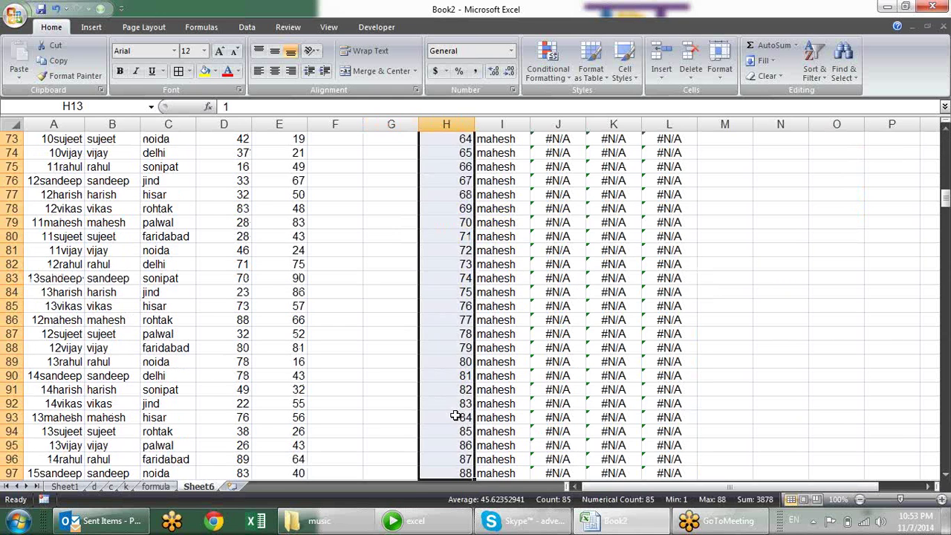
pyautogui.press('Delete')
pyautogui.scroll(20, 455, 416)
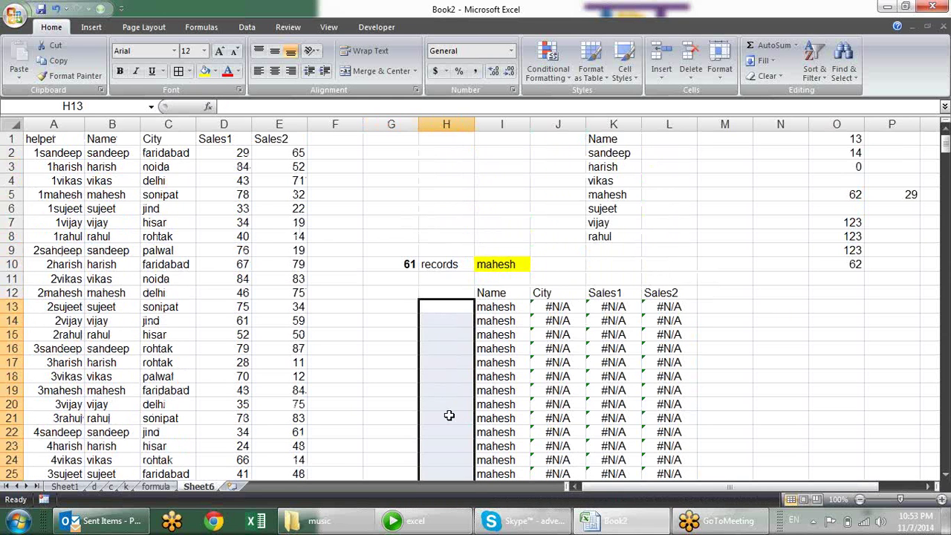
# Enter =IF(G10<>0,1,"") in H13 so it returns 1 for mahesh's first record
pyautogui.click(443, 308)
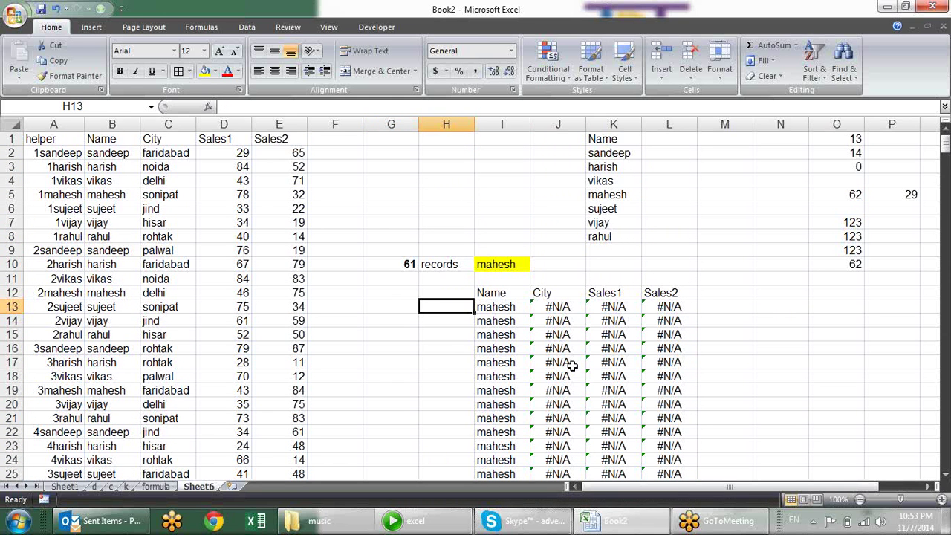
pyautogui.write('=I')
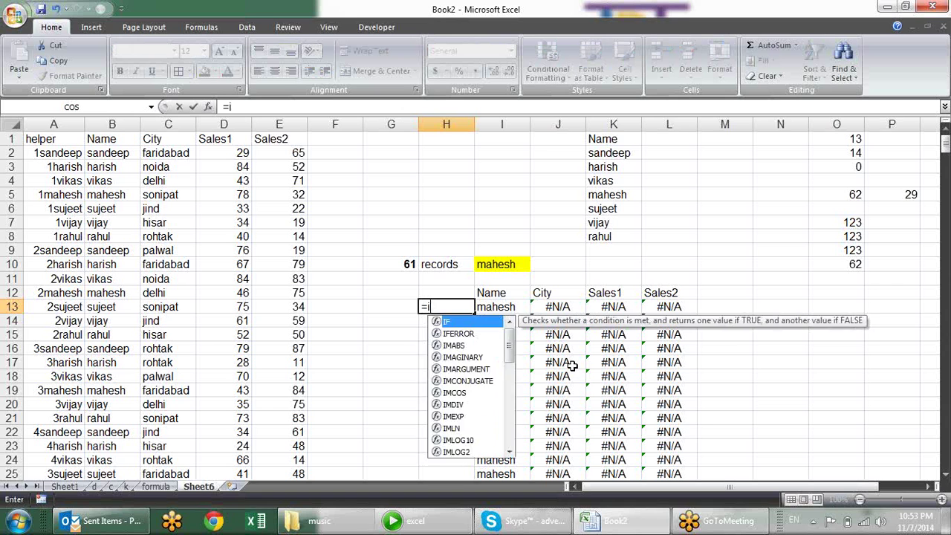
pyautogui.write('F(')
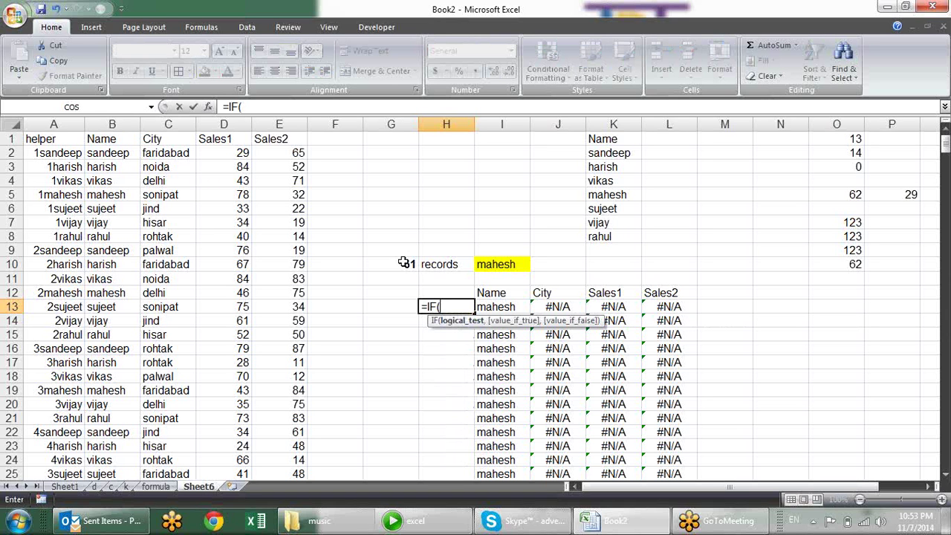
pyautogui.click(405, 263)
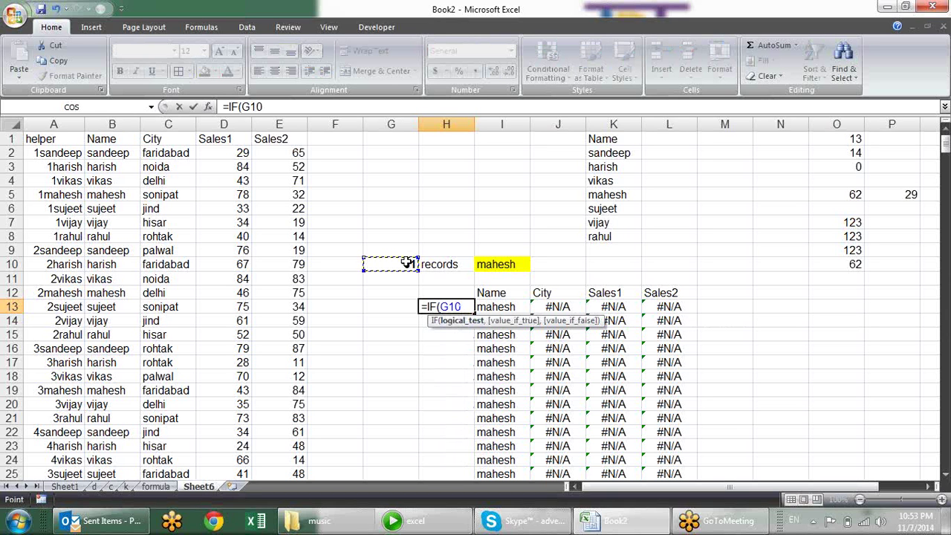
pyautogui.write('<>0')
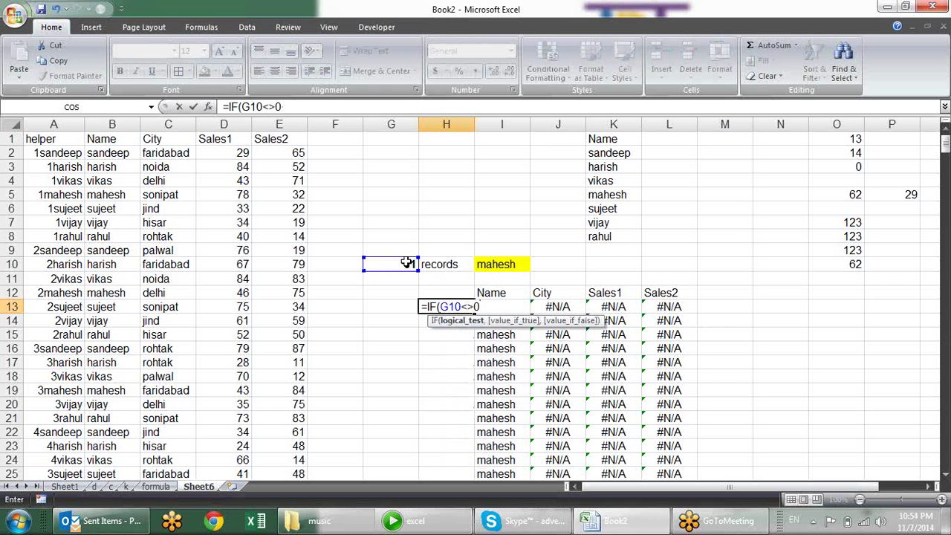
pyautogui.write(',1')
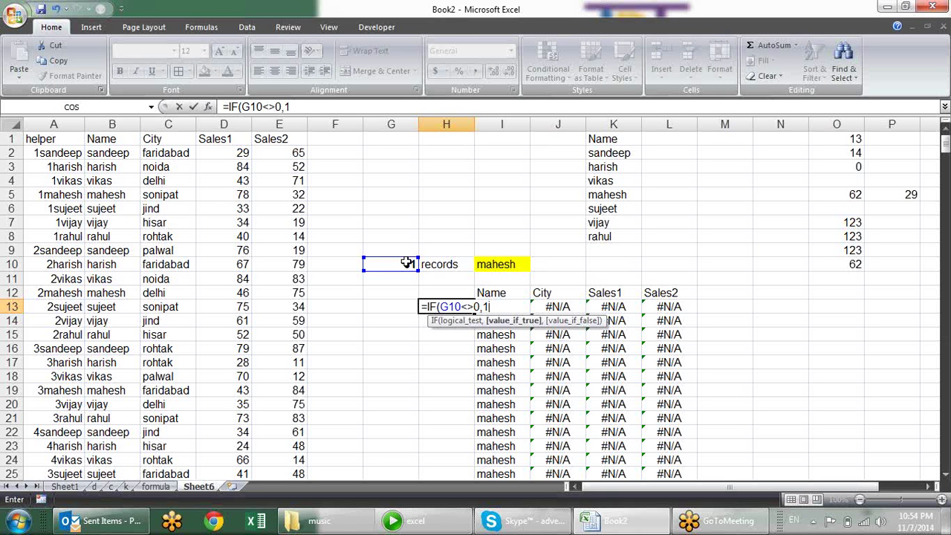
pyautogui.write(',')
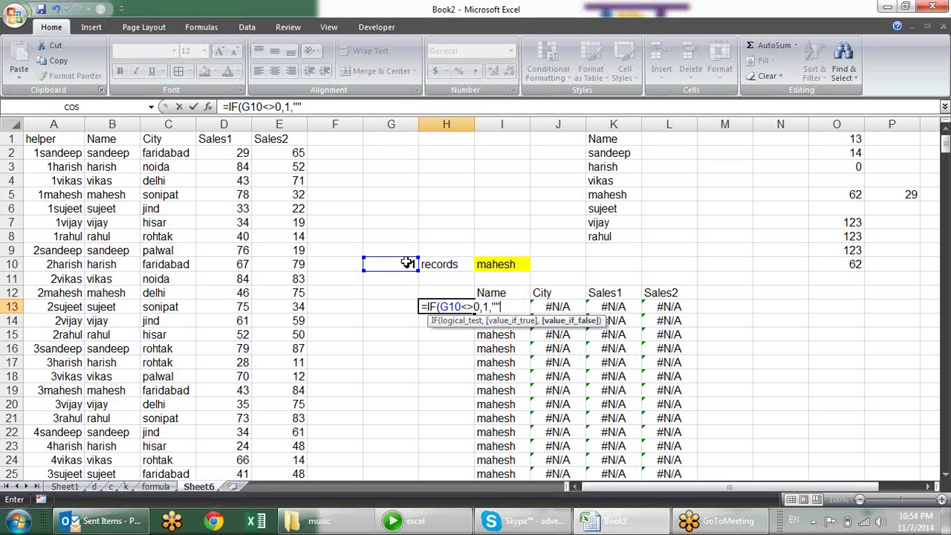
pyautogui.press('Return')
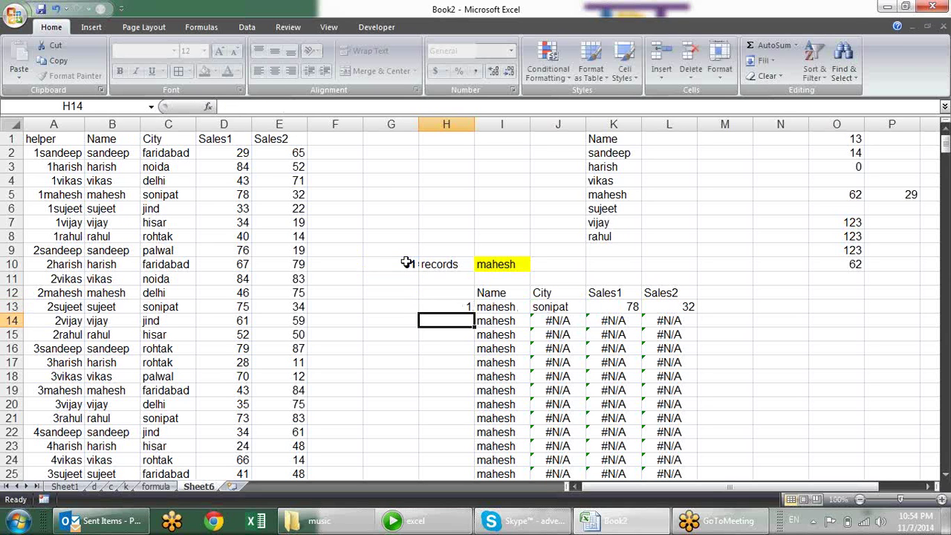
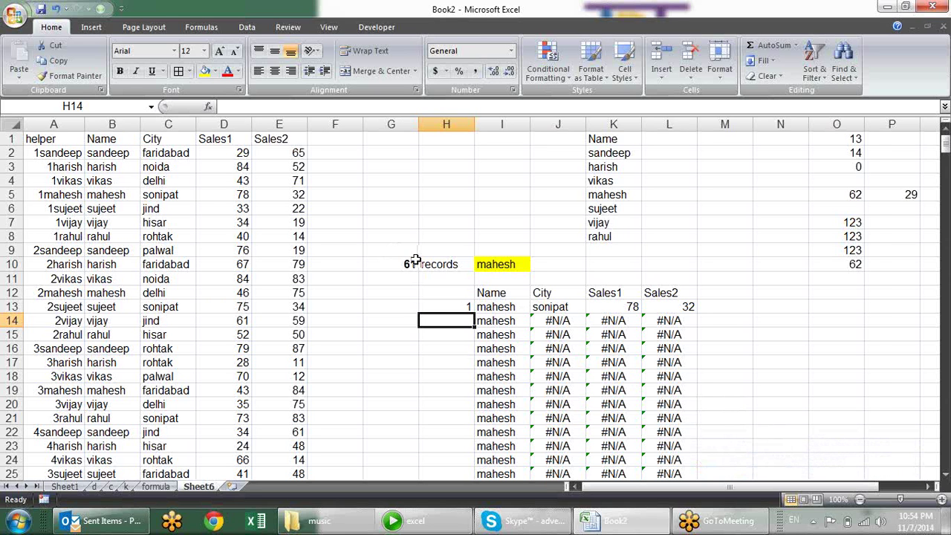
# Review the record-count formula and the H13 numbering formula, re-committing H13
pyautogui.click(407, 264)
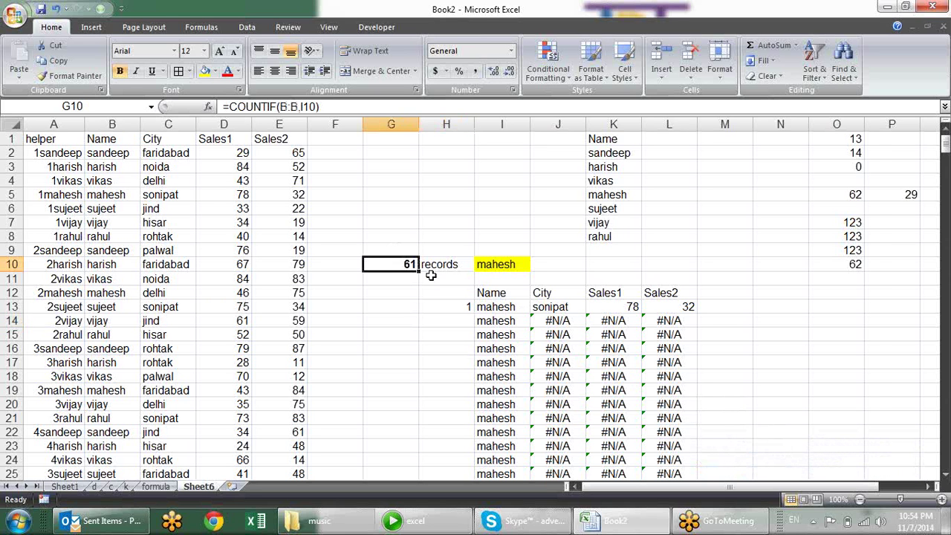
pyautogui.click(465, 308)
pyautogui.click(408, 262)
pyautogui.click(466, 307)
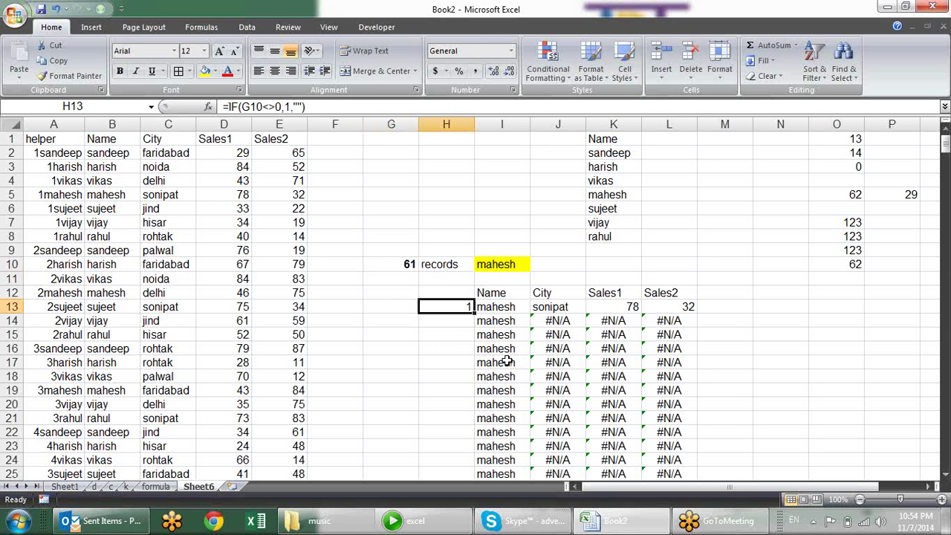
pyautogui.press('F2')
pyautogui.hotkey('ctrl', 'Return')
pyautogui.click(461, 320)
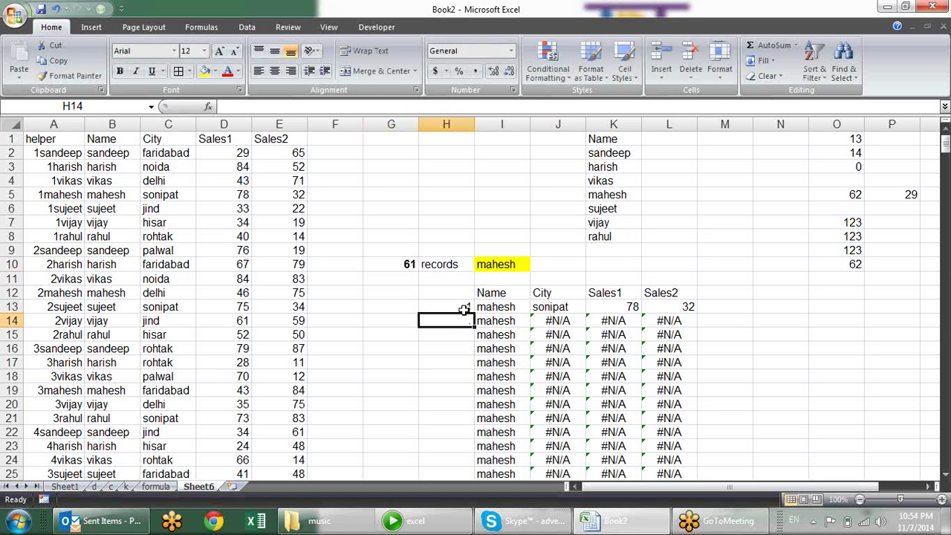
pyautogui.click(463, 309)
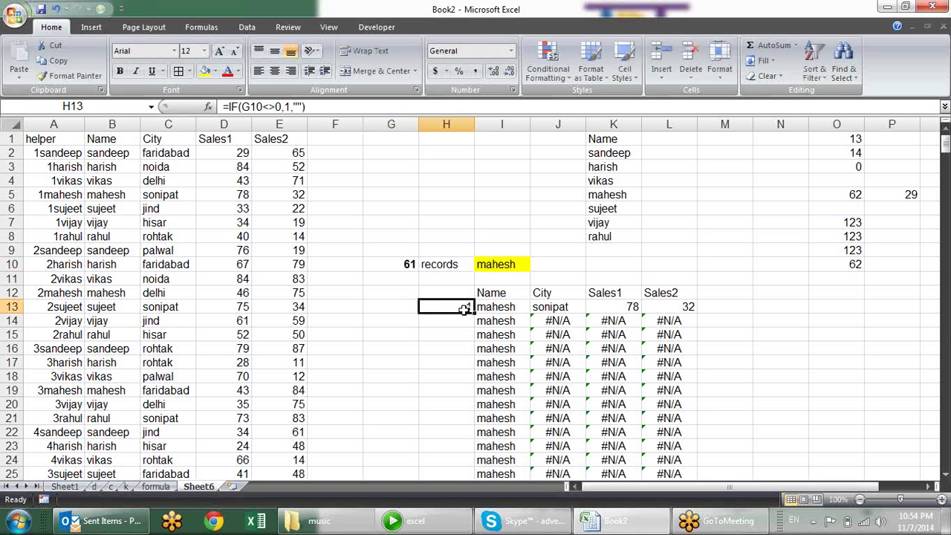
# Replace vikas with harkesh in the name list cell K4
pyautogui.click(488, 269)
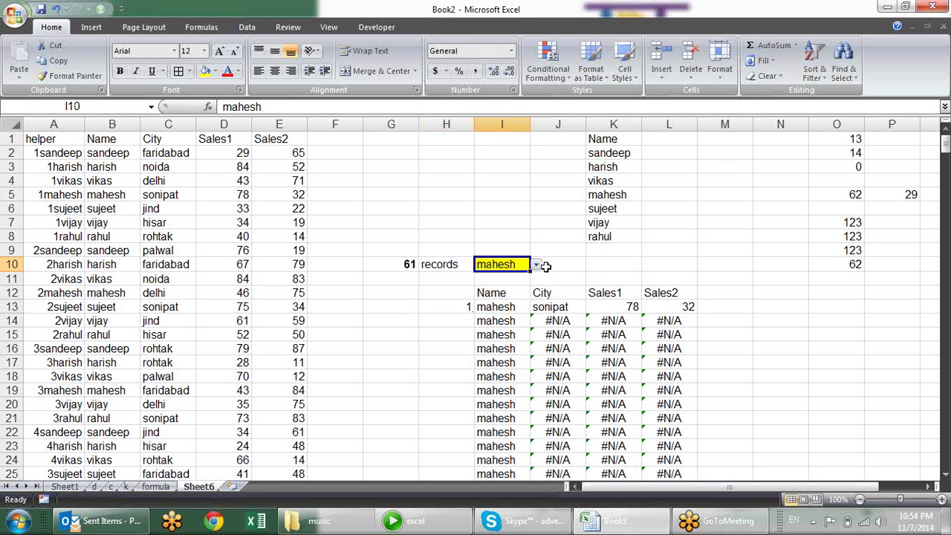
pyautogui.click(621, 180)
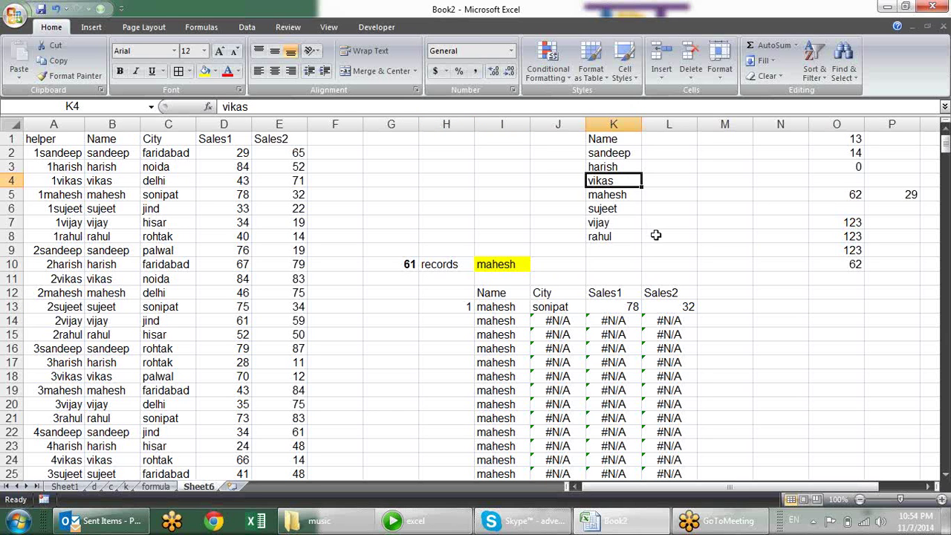
pyautogui.write('harkes')
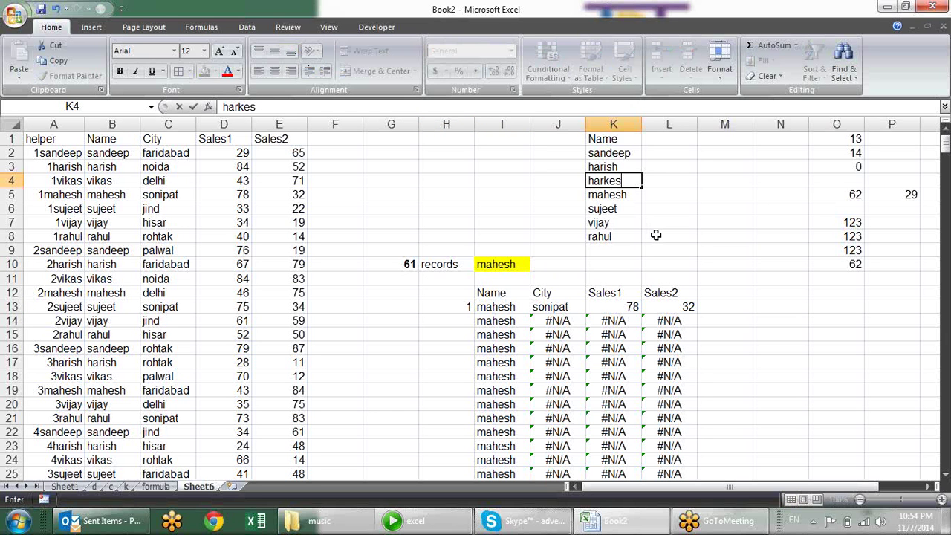
pyautogui.write('h')
pyautogui.press('Return')
# Choose harkesh as the I10 filter name, which gives 0 records
pyautogui.click(497, 263)
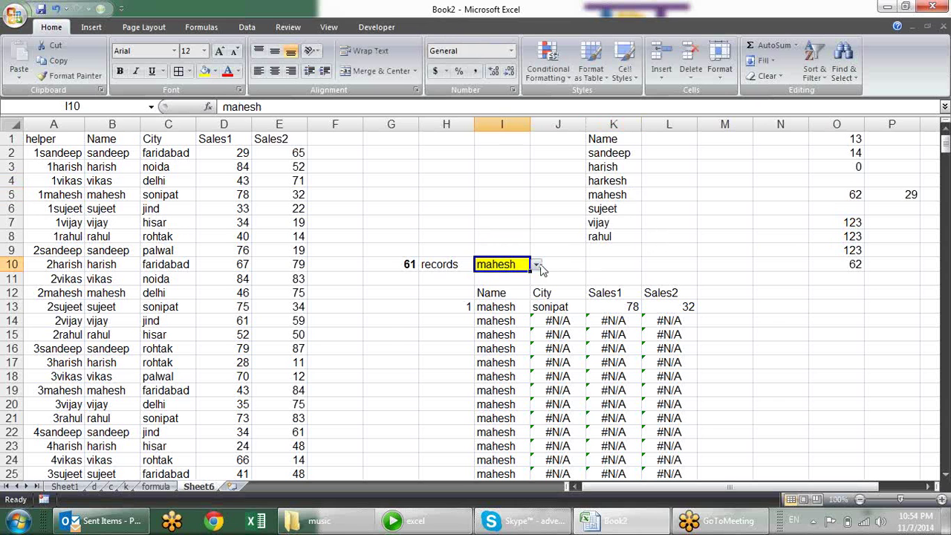
pyautogui.click(535, 265)
pyautogui.click(525, 294)
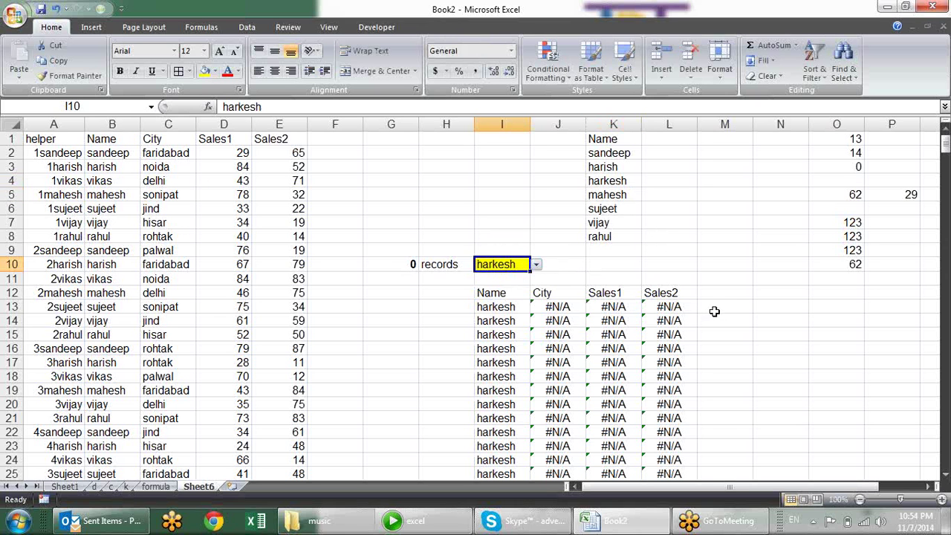
pyautogui.click(455, 307)
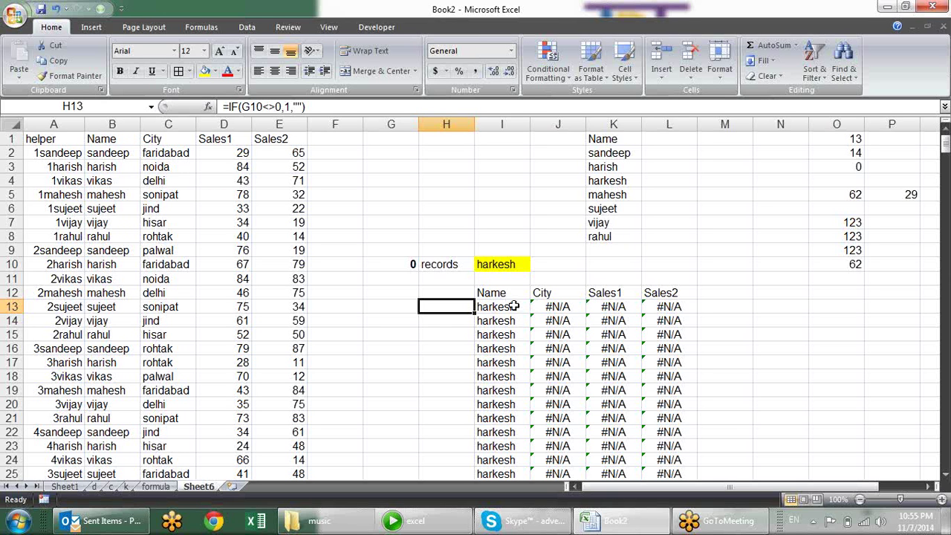
# Enter =IF(H13="","",$I$10) in I13 as the Name formula
pyautogui.click(513, 306)
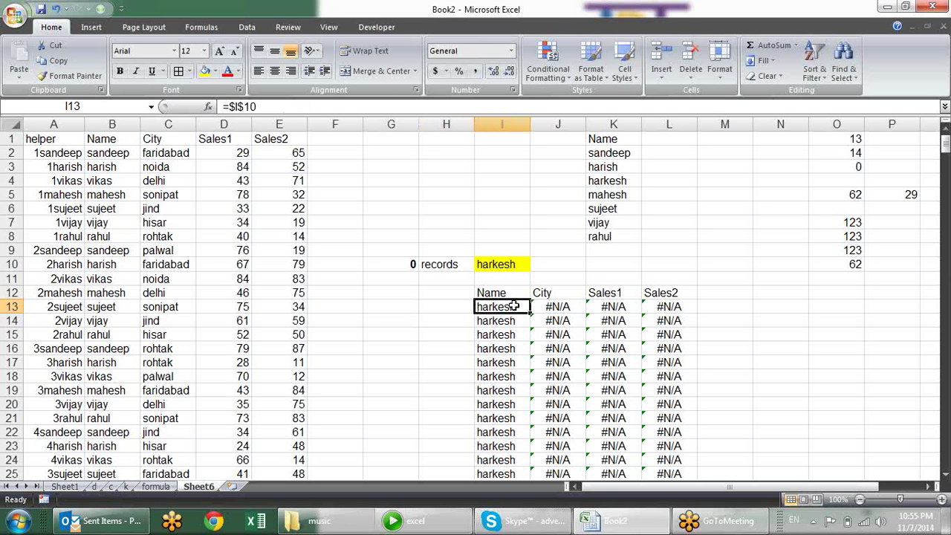
pyautogui.click(452, 301)
pyautogui.click(490, 306)
pyautogui.write('=')
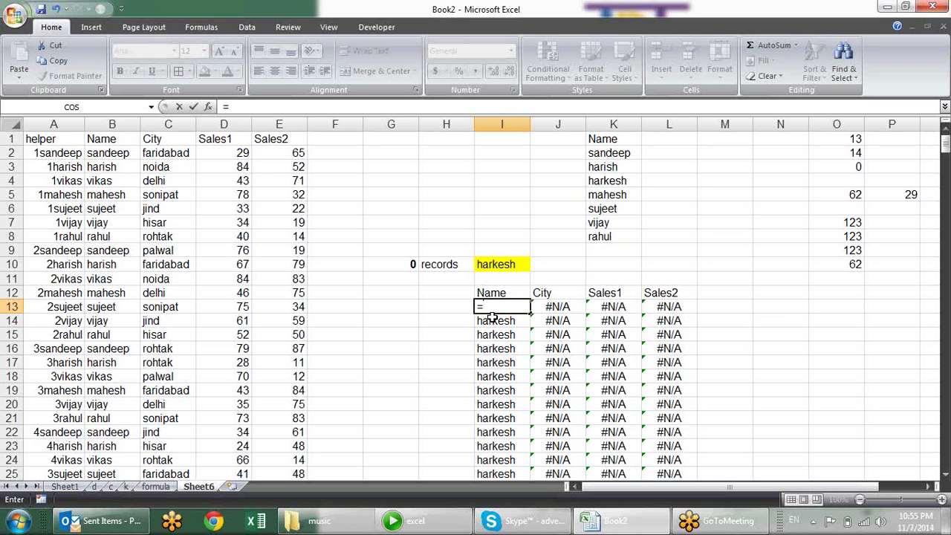
pyautogui.write('if')
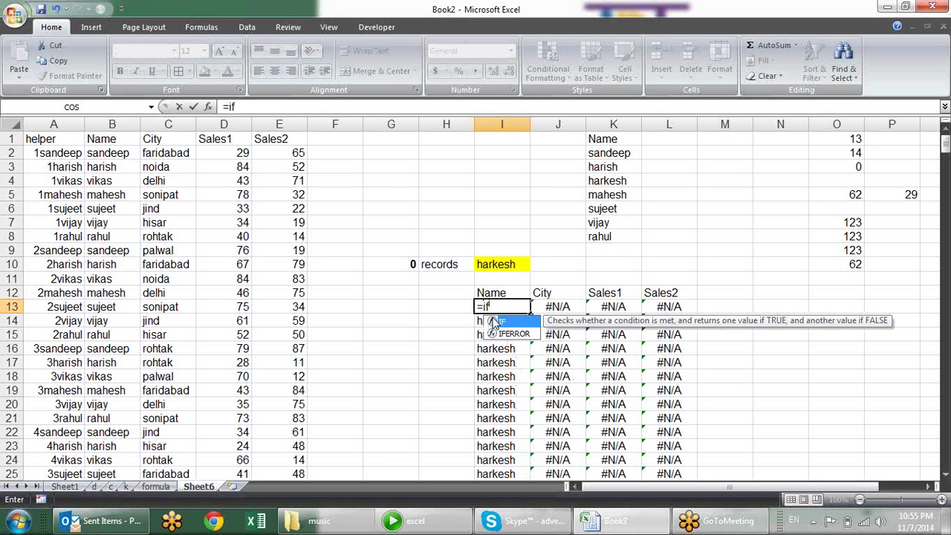
pyautogui.write('(')
pyautogui.click(452, 306)
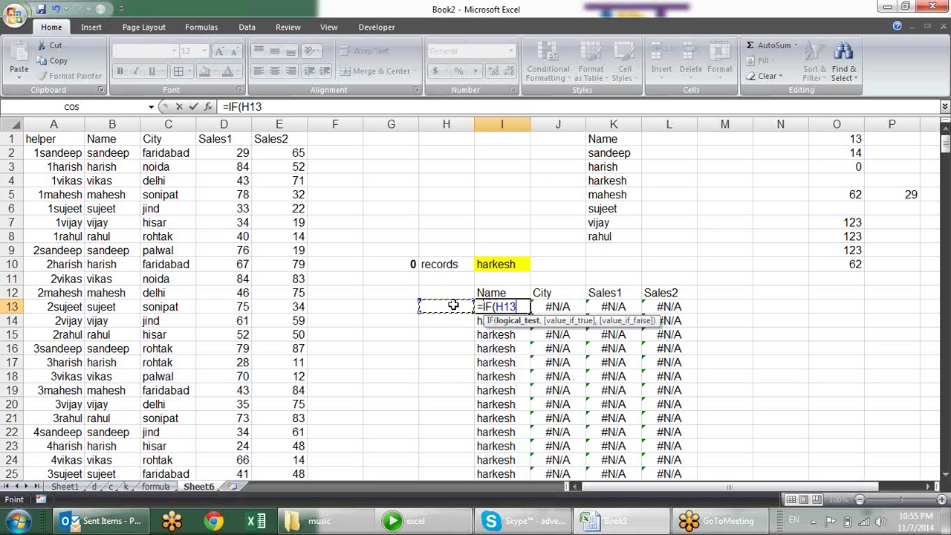
pyautogui.write('=')
pyautogui.write('"",""')
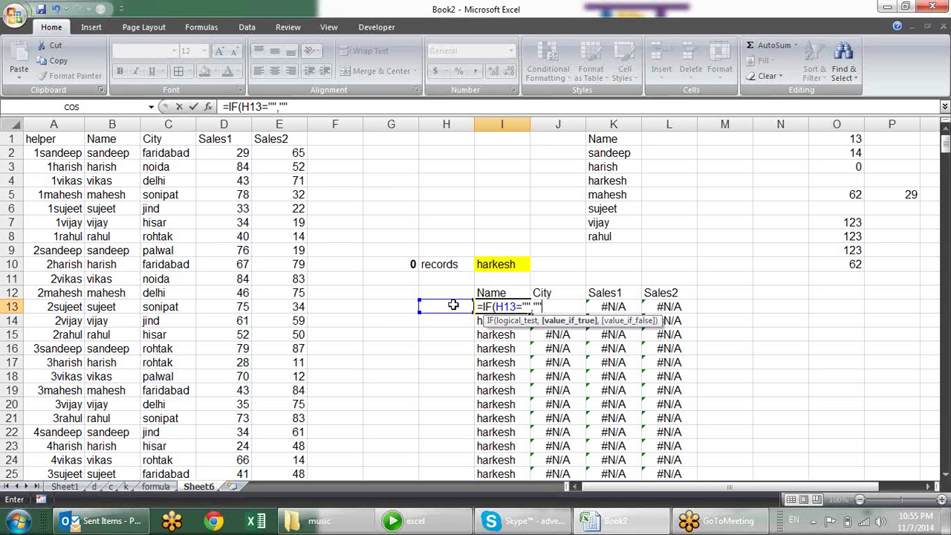
pyautogui.write(',')
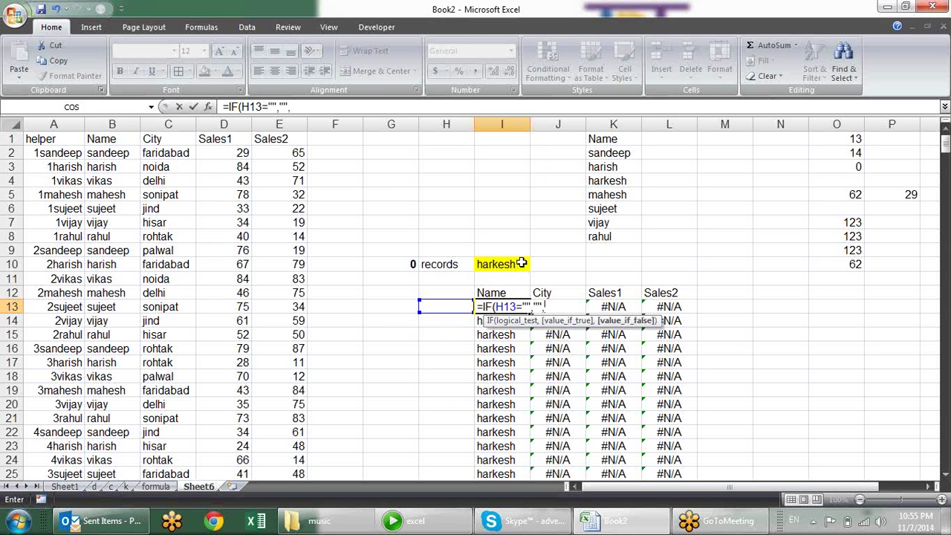
pyautogui.click(522, 263)
pyautogui.press('F4')
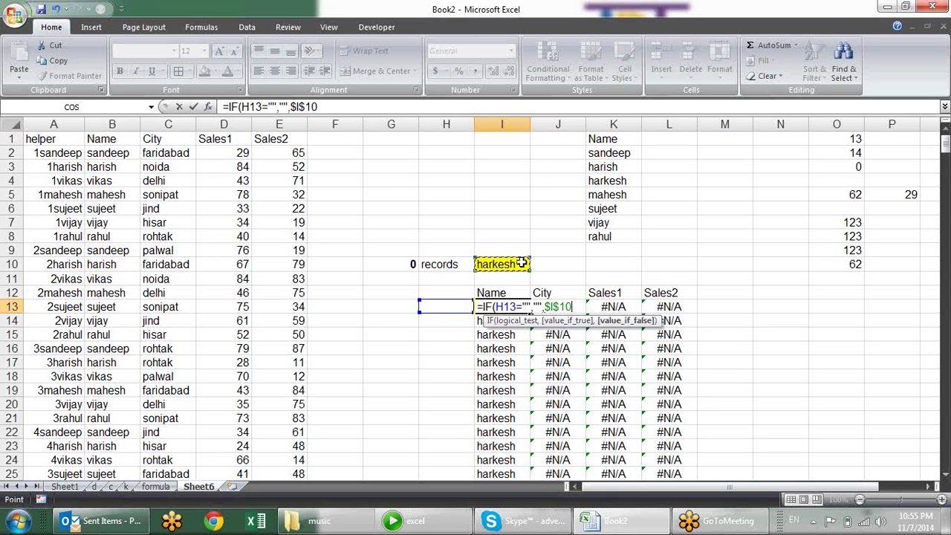
pyautogui.write(')')
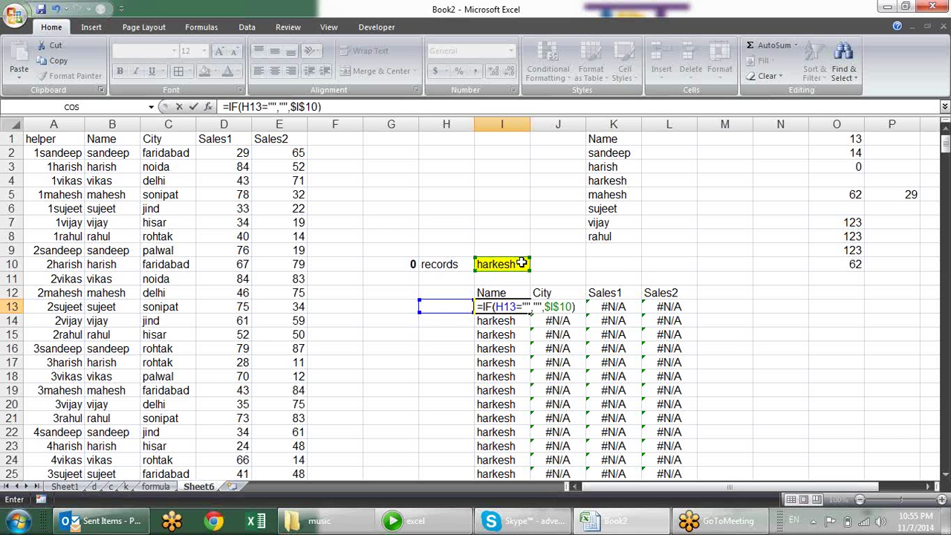
pyautogui.press('Return')
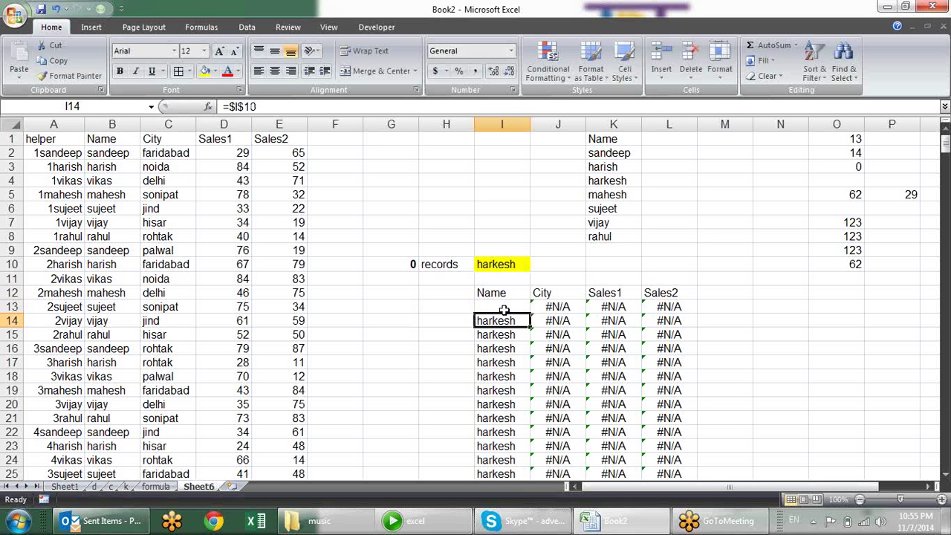
# Fill the I13 Name formula down column I and check the results
pyautogui.click(504, 309)
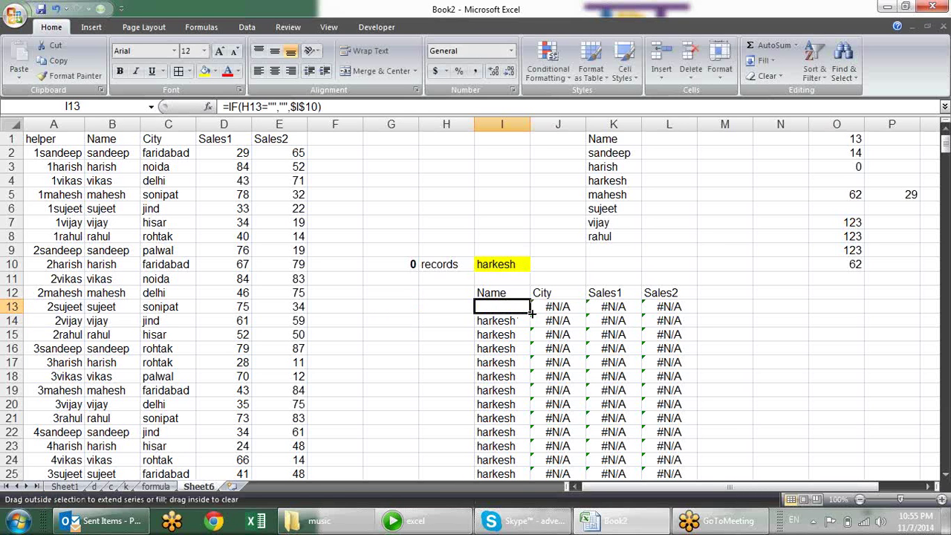
pyautogui.doubleClick(531, 313)
pyautogui.scroll(-1, 713, 247)
pyautogui.scroll(-10, 712, 247)
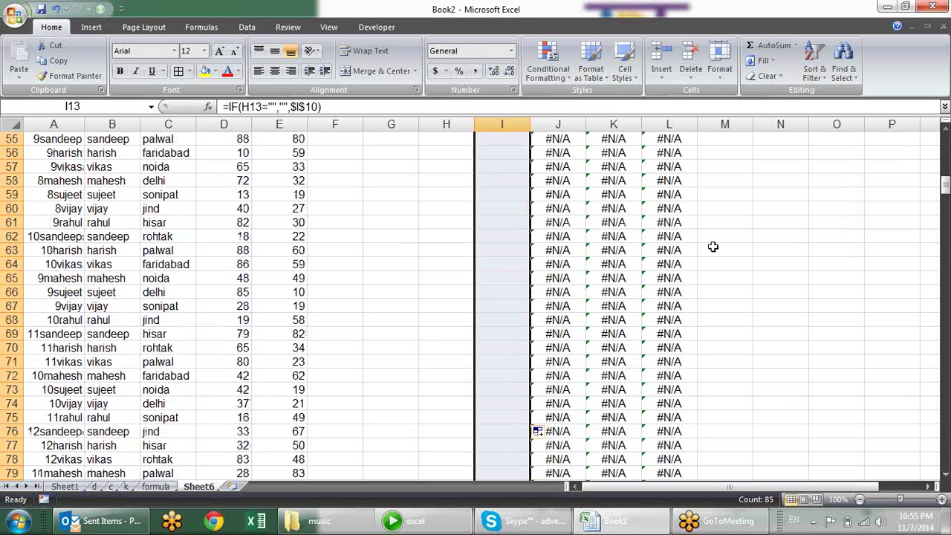
pyautogui.scroll(-6, 712, 247)
pyautogui.scroll(-7, 713, 247)
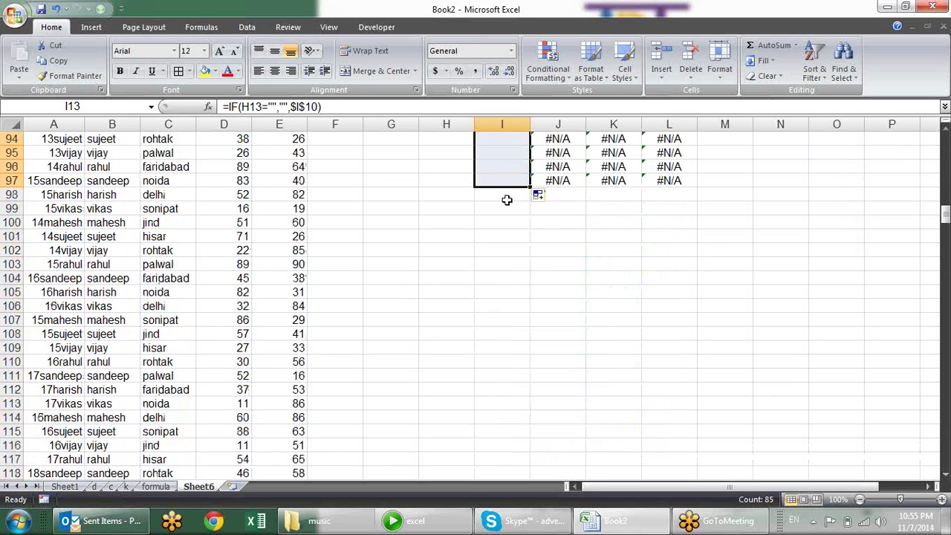
pyautogui.scroll(4, 800, 246)
pyautogui.scroll(8, 800, 247)
pyautogui.scroll(15, 799, 246)
pyautogui.scroll(4, 800, 247)
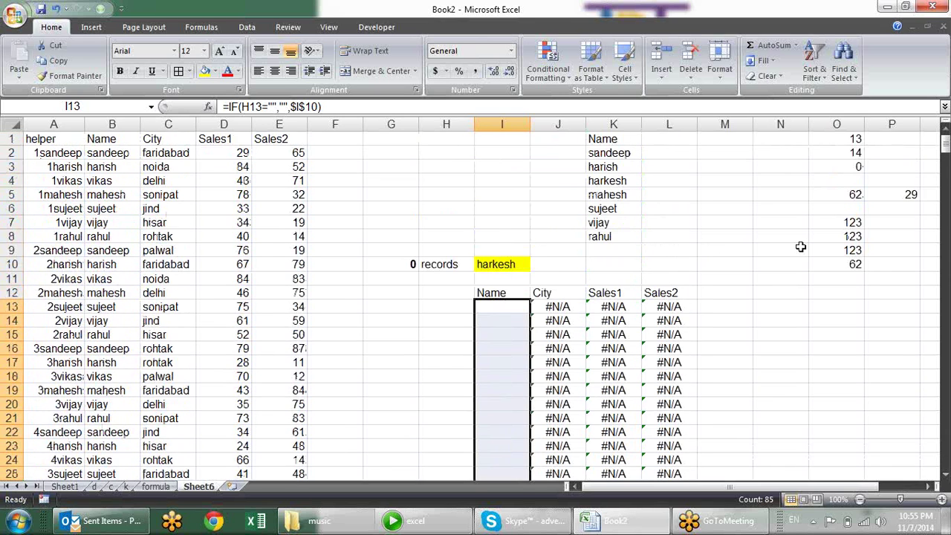
pyautogui.scroll(-1, 799, 247)
# Pick harish from the I10 filter dropdown, giving 62 records
pyautogui.click(466, 223)
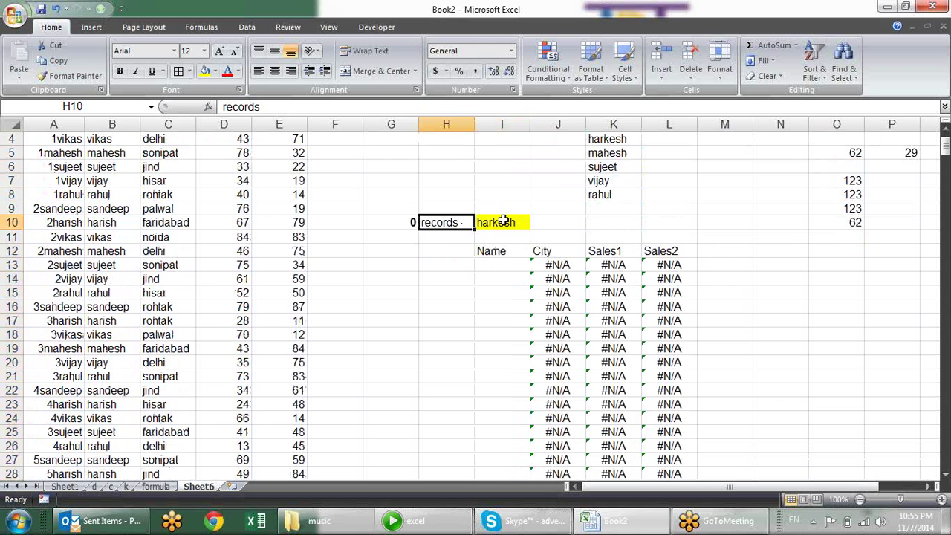
pyautogui.click(505, 222)
pyautogui.click(535, 223)
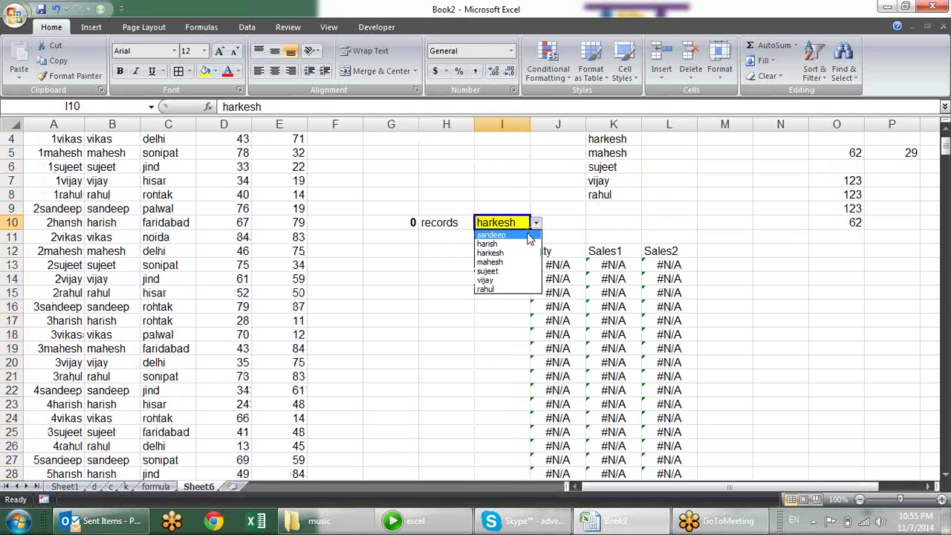
pyautogui.click(525, 254)
pyautogui.click(536, 223)
pyautogui.click(519, 245)
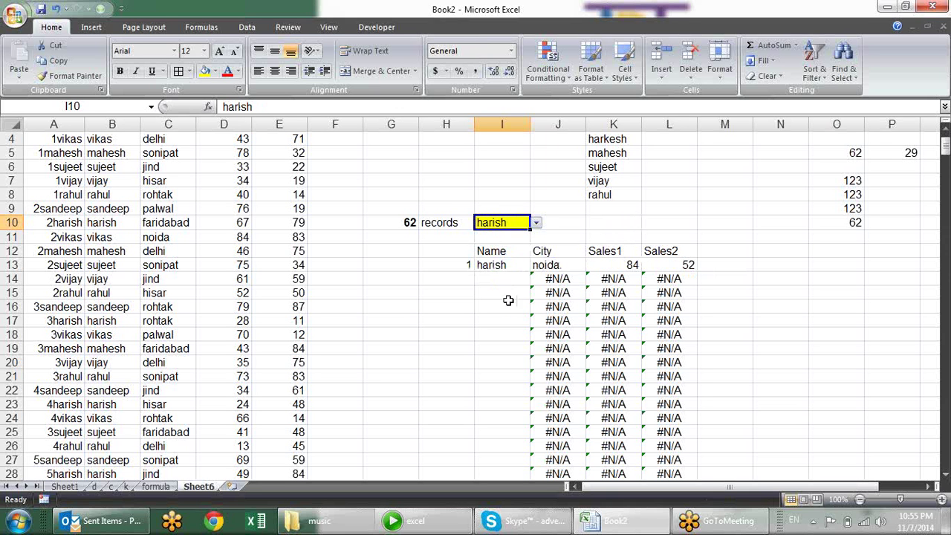
# Inspect the formulas in H14, I14, J14 and J13
pyautogui.click(469, 279)
pyautogui.click(496, 279)
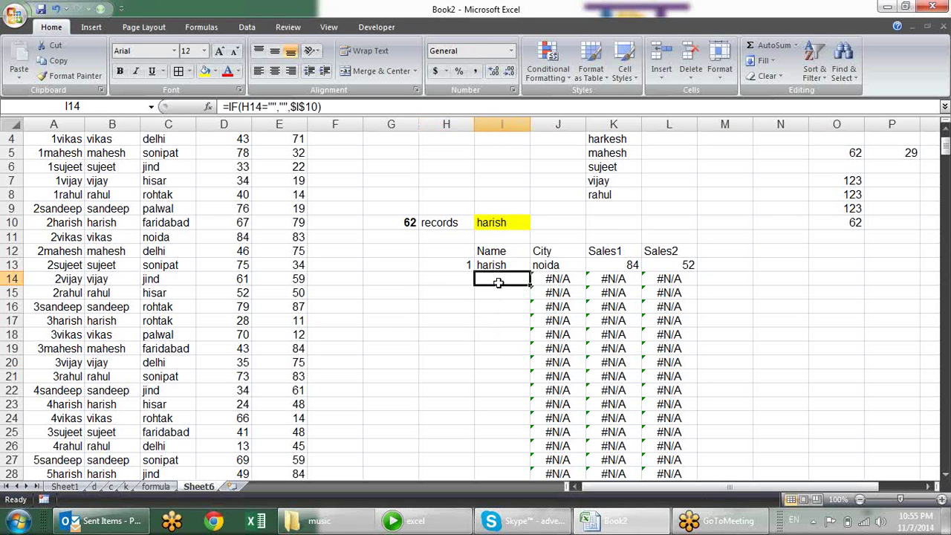
pyautogui.click(557, 279)
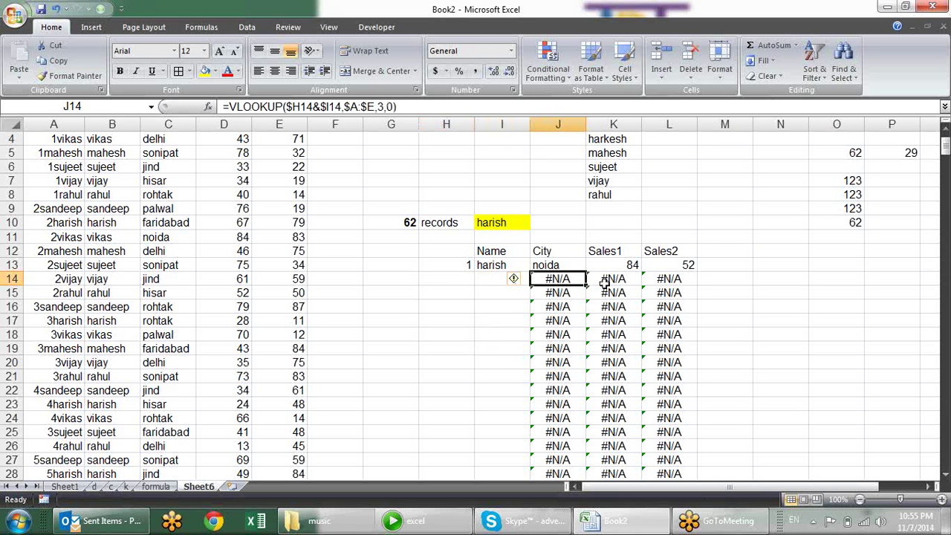
pyautogui.click(579, 265)
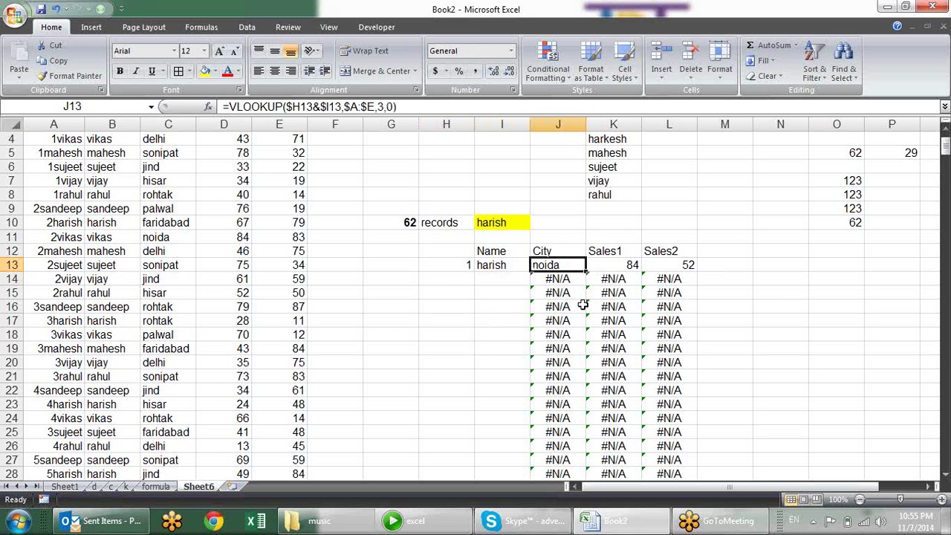
# Wrap the J13 City VLOOKUP in IFERROR(...,"") and accept the correction
pyautogui.doubleClick(557, 265)
pyautogui.click(543, 262)
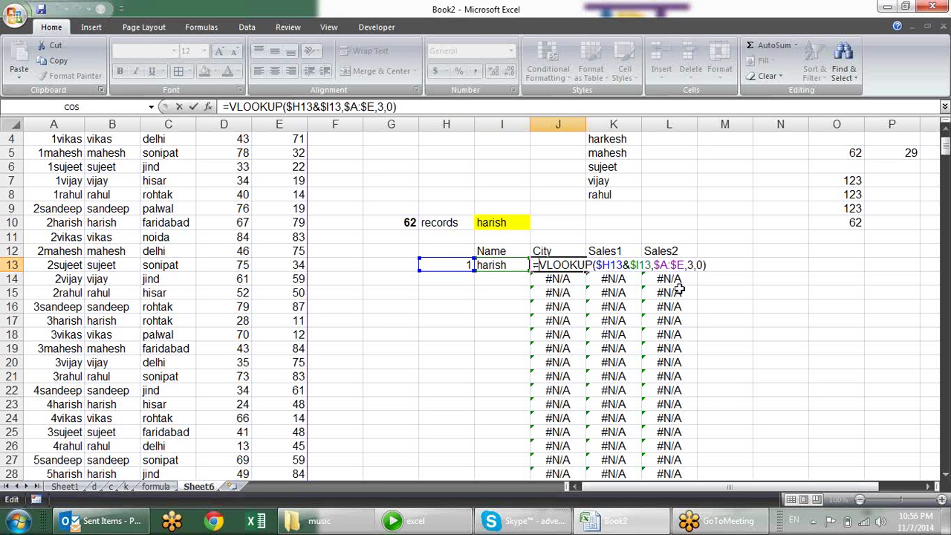
pyautogui.write('if')
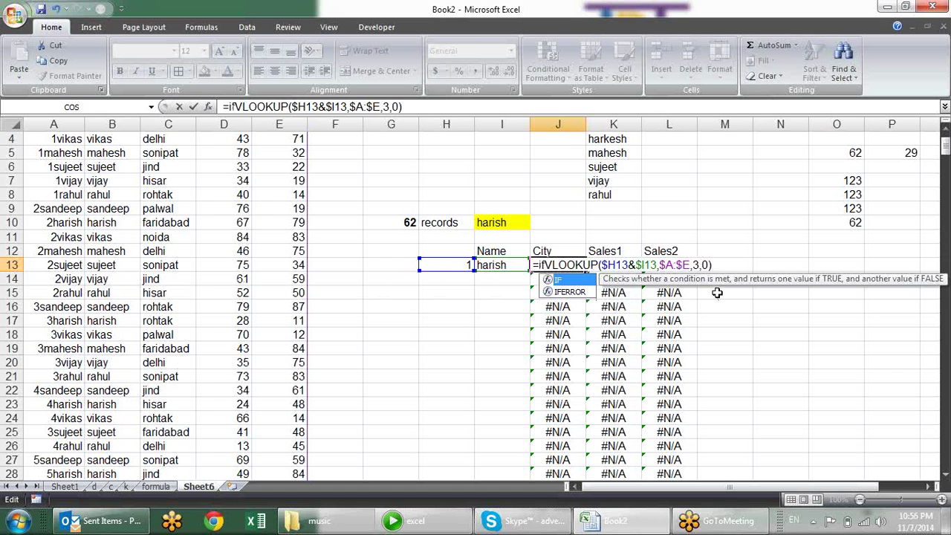
pyautogui.press('Down')
pyautogui.press('Tab')
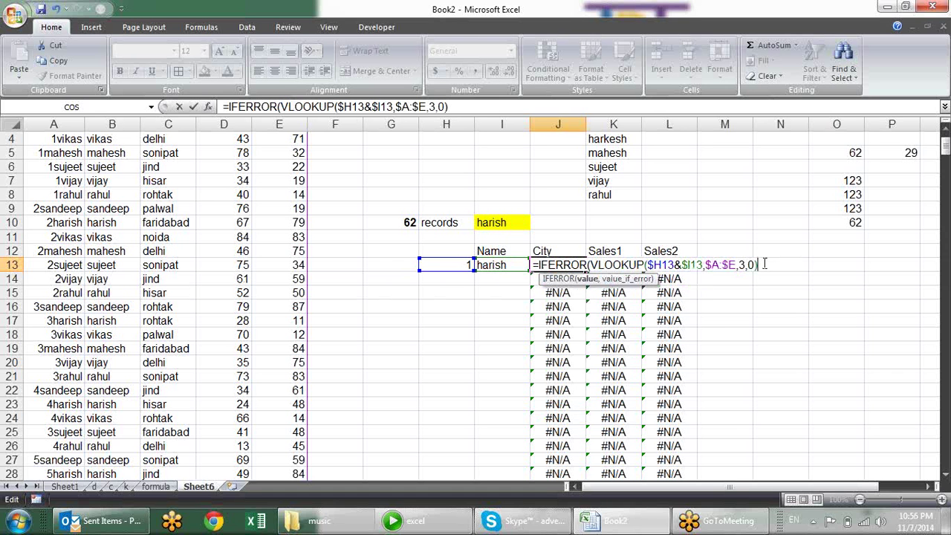
pyautogui.write(',')
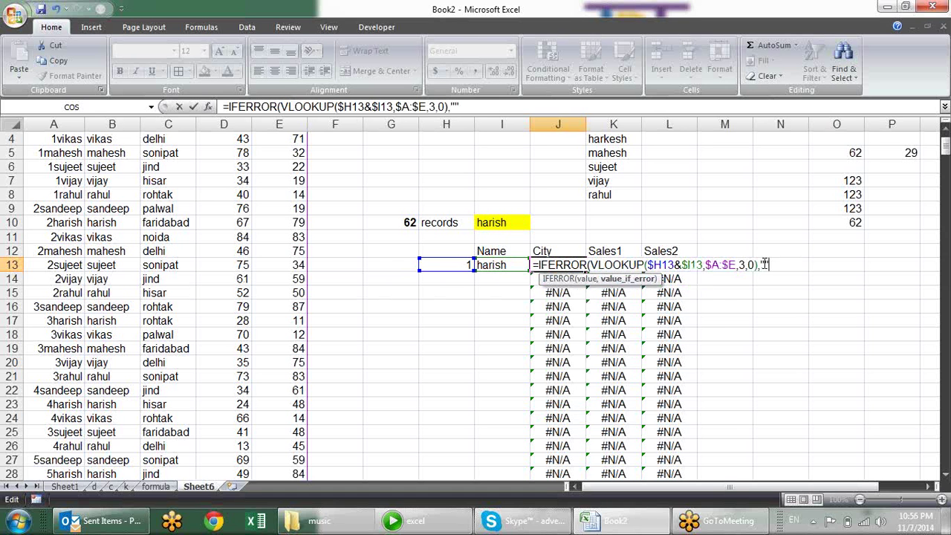
pyautogui.press('Return')
pyautogui.press('Return')
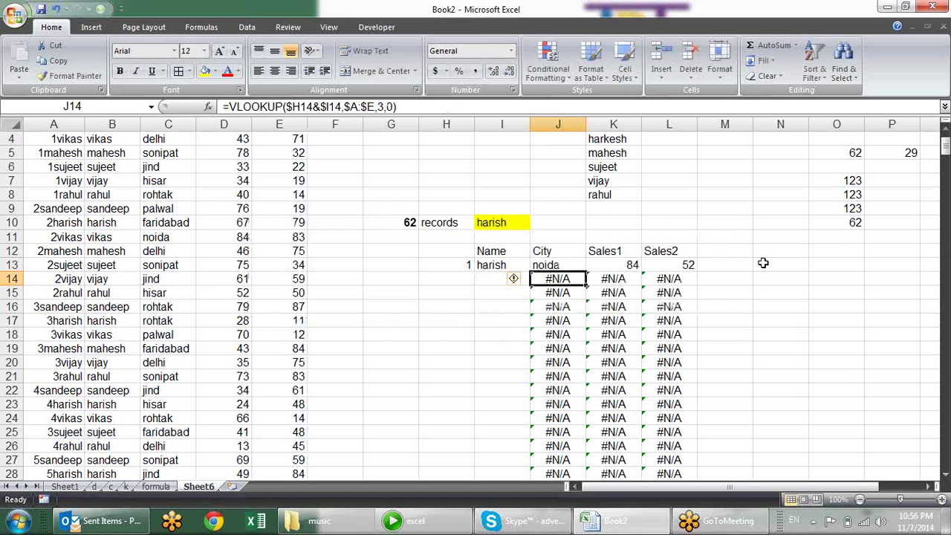
# Wrap the K13 Sales1 VLOOKUP in IFERROR(...,"") and accept the correction
pyautogui.doubleClick(616, 264)
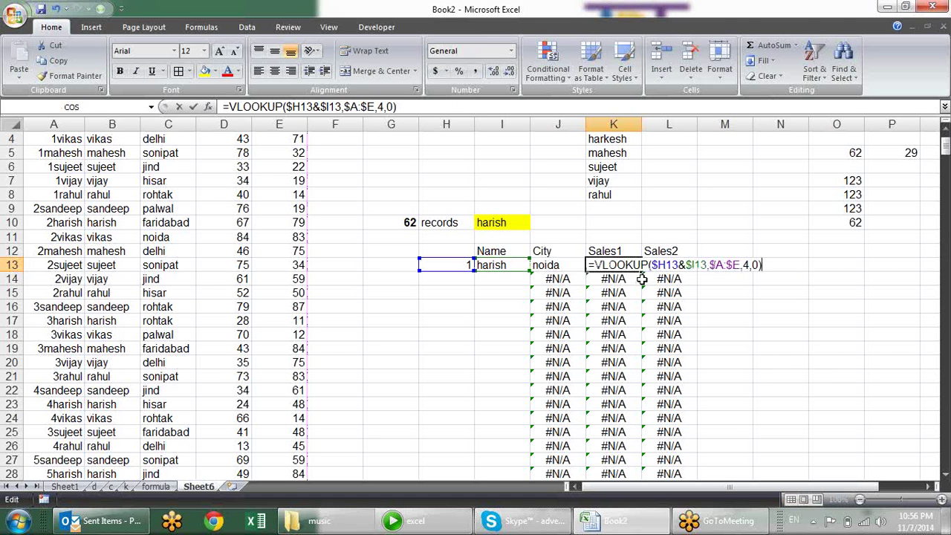
pyautogui.click(595, 264)
pyautogui.write('IF')
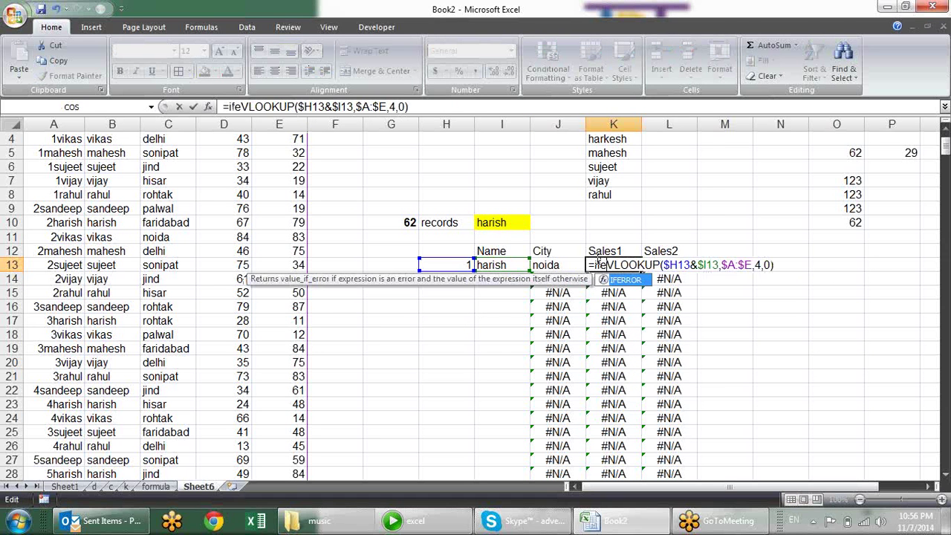
pyautogui.write('ERROR(')
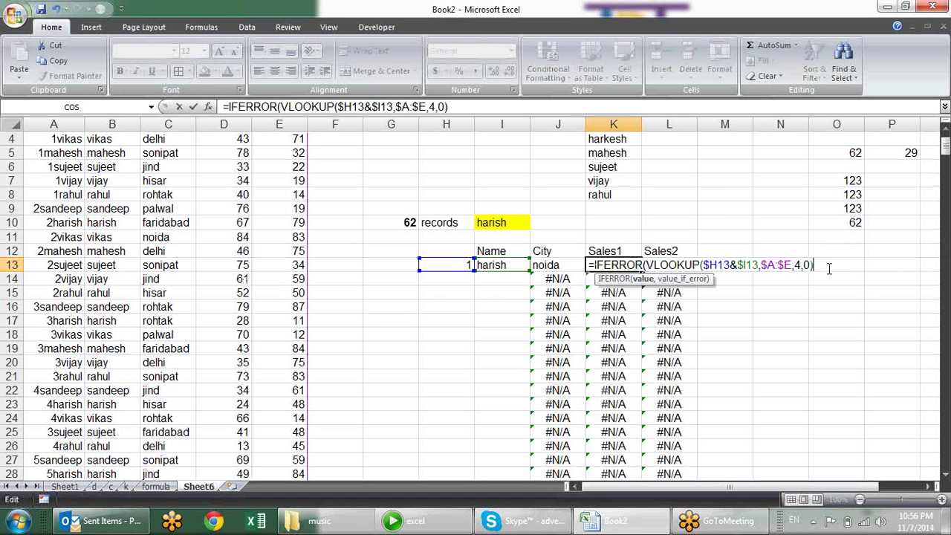
pyautogui.write(',')
pyautogui.press('Return')
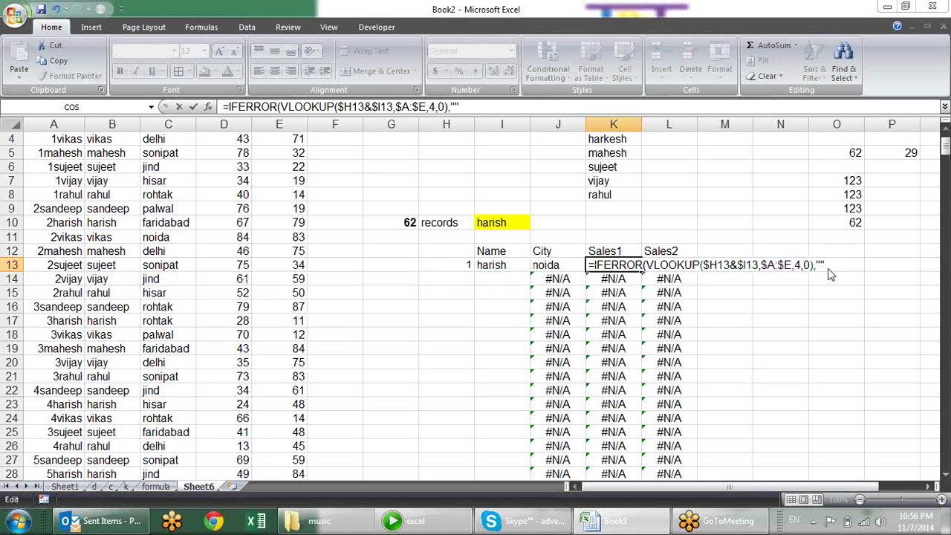
pyautogui.press('Return')
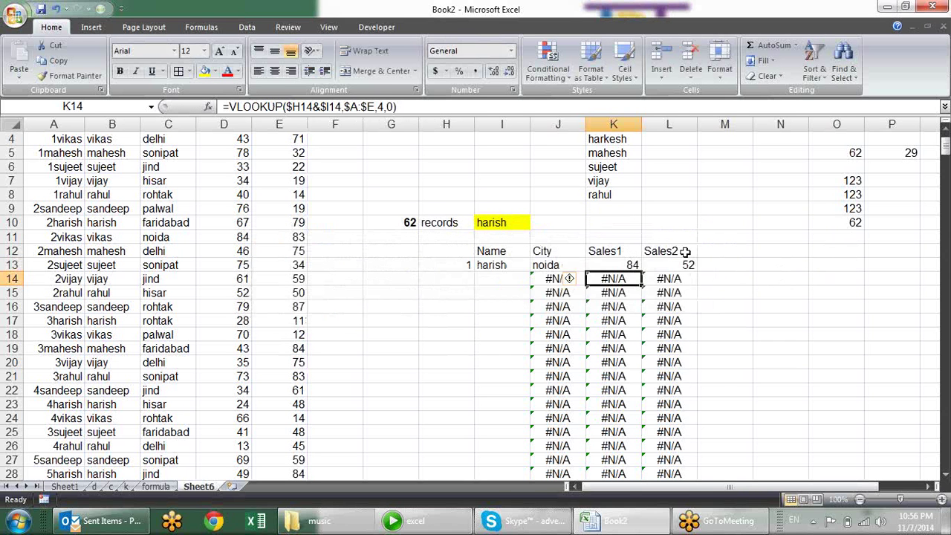
# Wrap the L13 Sales2 VLOOKUP in IFERROR(...,"") and accept the correction
pyautogui.moveTo(684, 253); pyautogui.dragTo(685, 264)
pyautogui.doubleClick(685, 263)
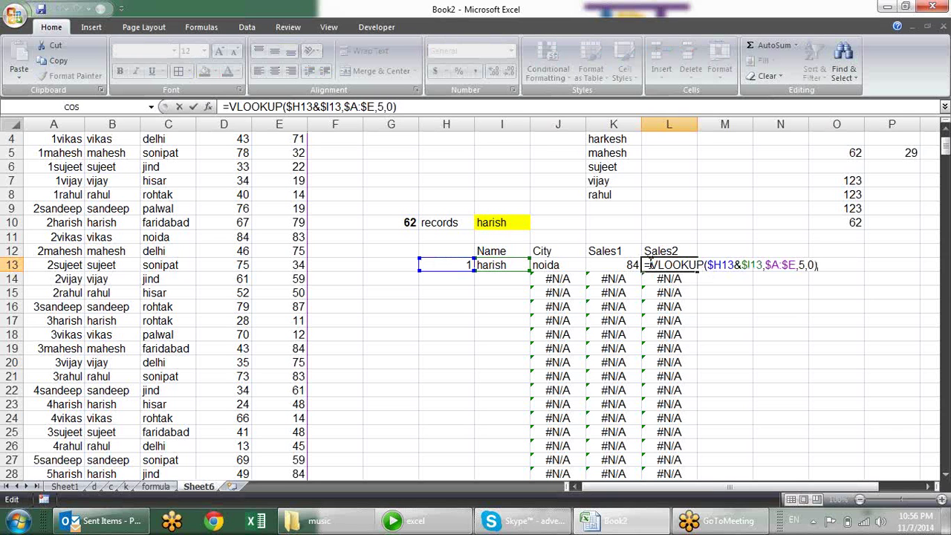
pyautogui.write('ife')
pyautogui.press('Tab')
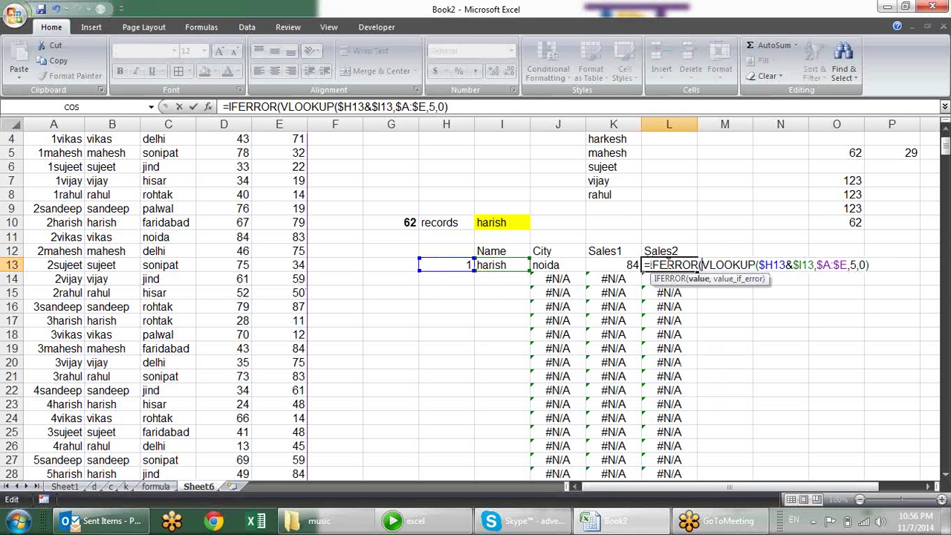
pyautogui.write(',')
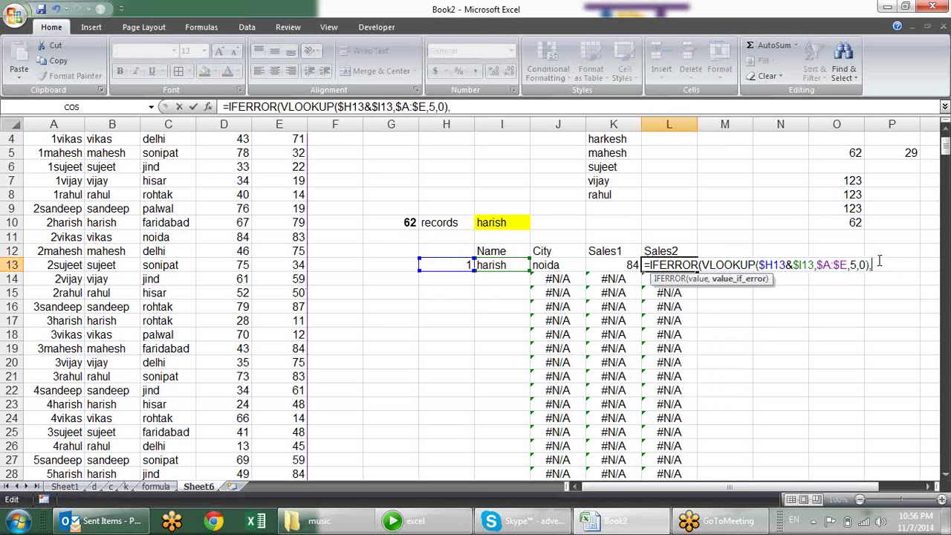
pyautogui.press('Return')
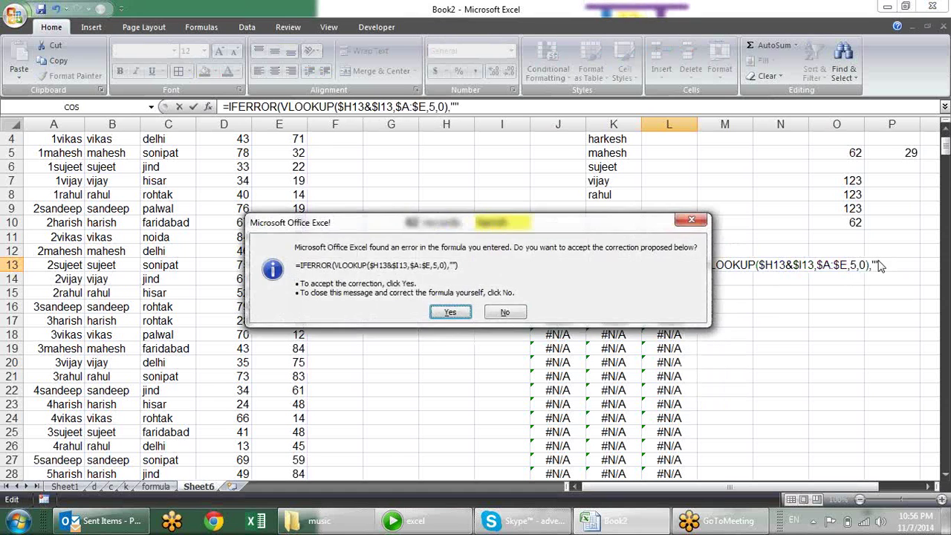
pyautogui.press('Return')
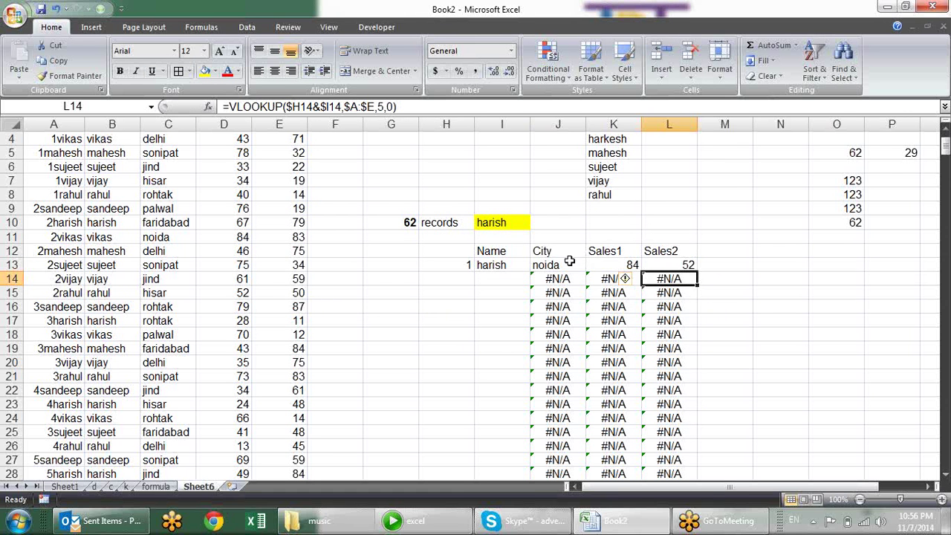
# Fill the J13:L13 IFERROR lookups down the table
pyautogui.moveTo(569, 264); pyautogui.dragTo(672, 265)
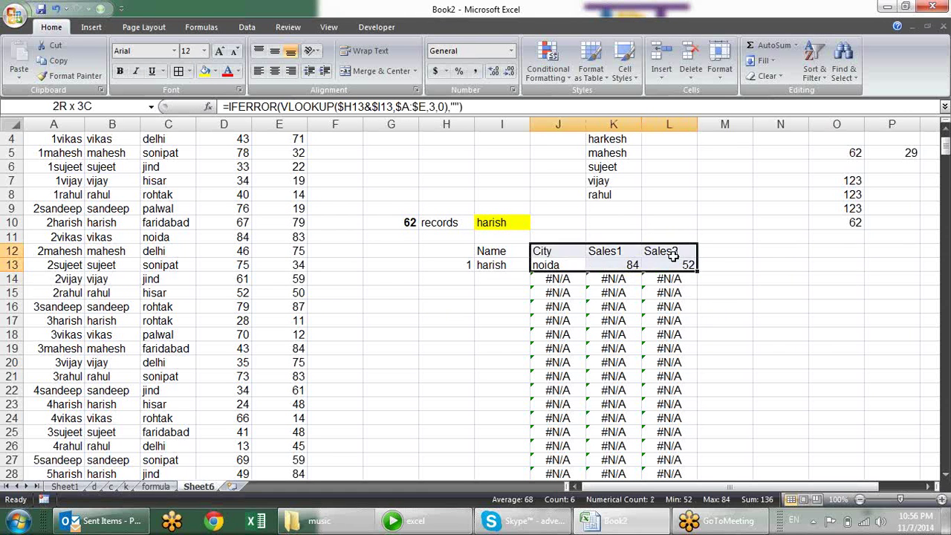
pyautogui.doubleClick(699, 273)
pyautogui.click(775, 262)
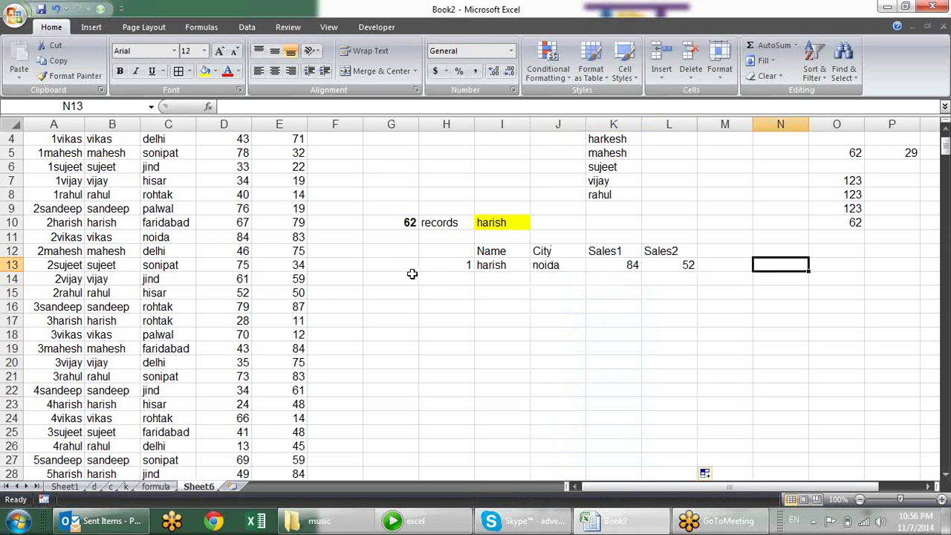
pyautogui.click(464, 282)
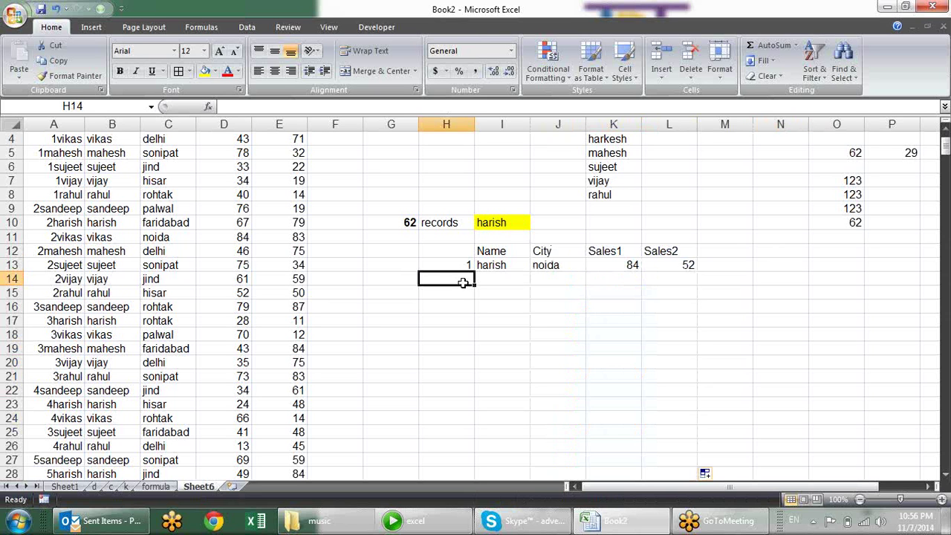
# Start an IF formula in H14 comparing H13+1 against the absolute count $G$10
pyautogui.write('=if')
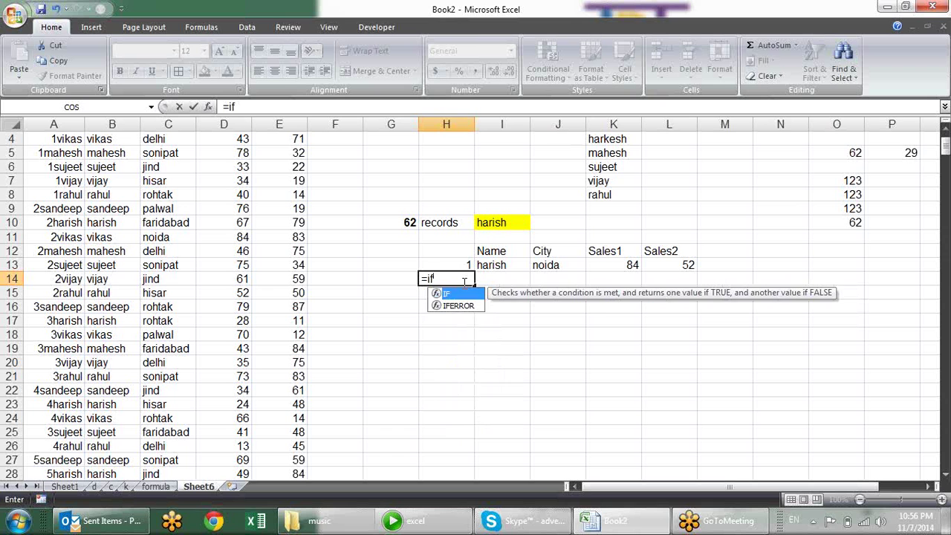
pyautogui.press('Tab')
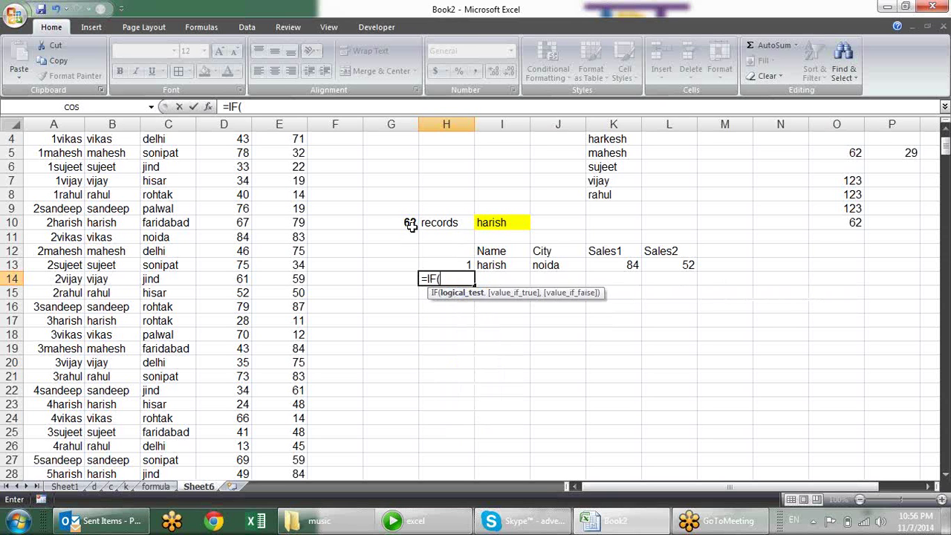
pyautogui.click(464, 264)
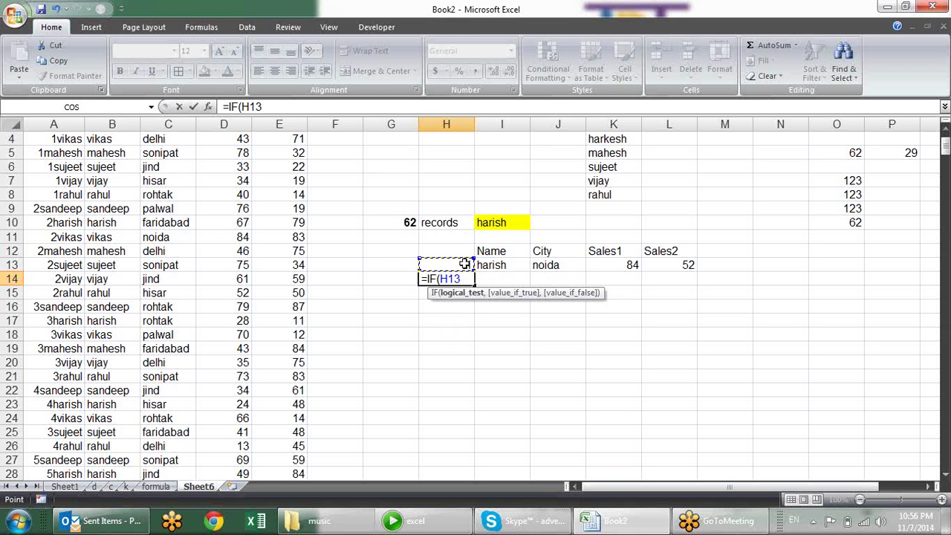
pyautogui.write('+1>')
pyautogui.click(410, 222)
pyautogui.press('F4')
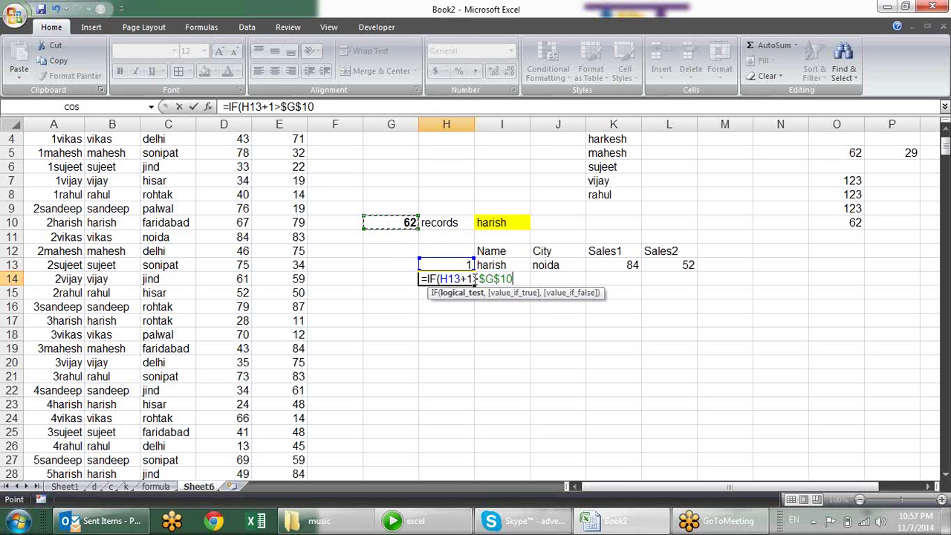
pyautogui.click(474, 280)
pyautogui.write(')')
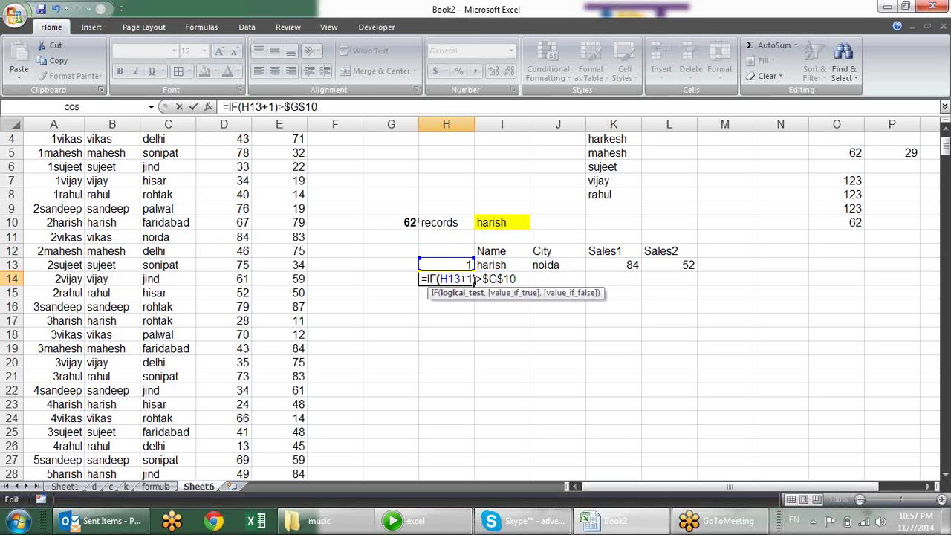
# Complete H14 as =IF((H13+1)>$G$10,"",H13+1)
pyautogui.click(443, 278)
pyautogui.write('(')
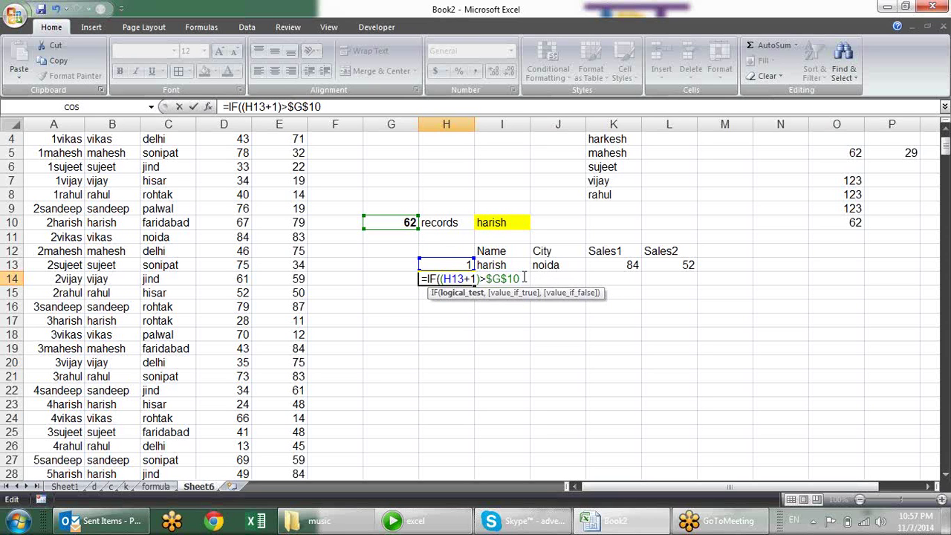
pyautogui.write(',')
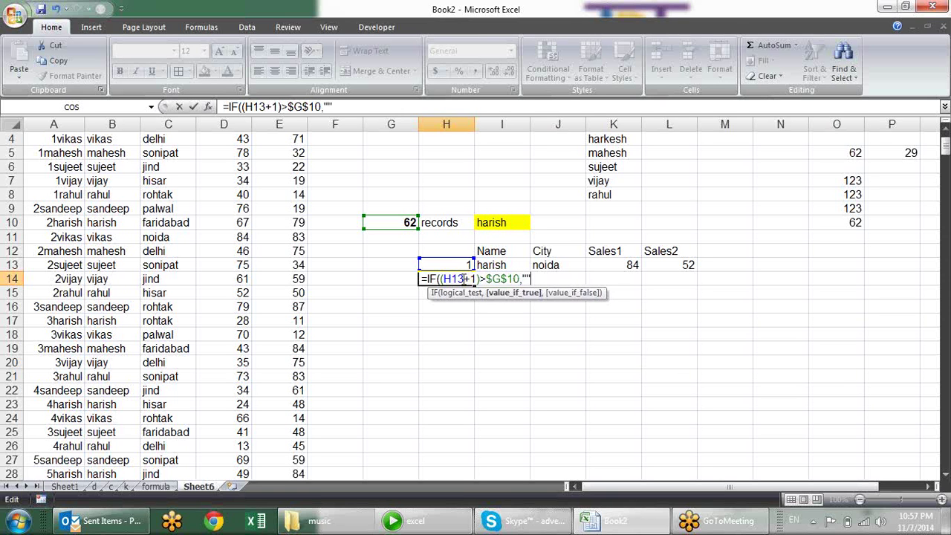
pyautogui.write(',')
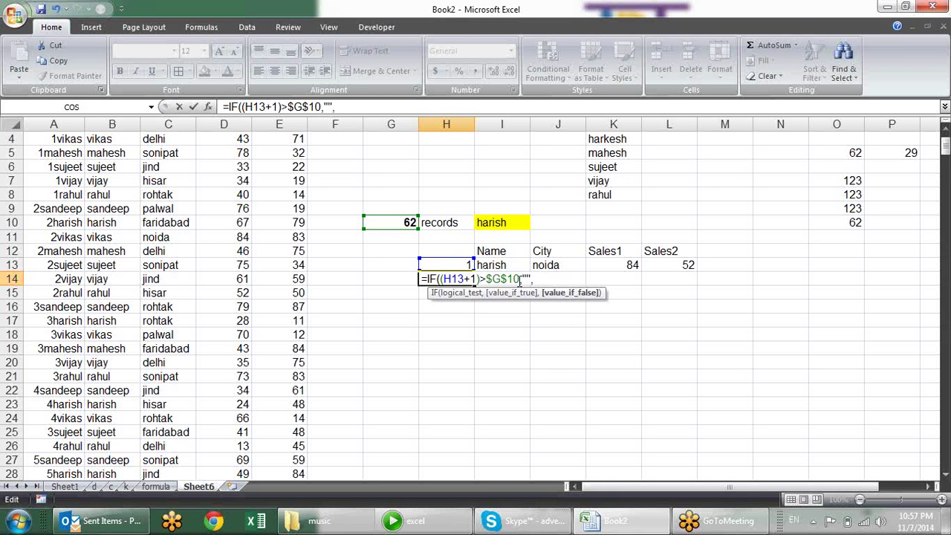
pyautogui.click(465, 264)
pyautogui.write('+1')
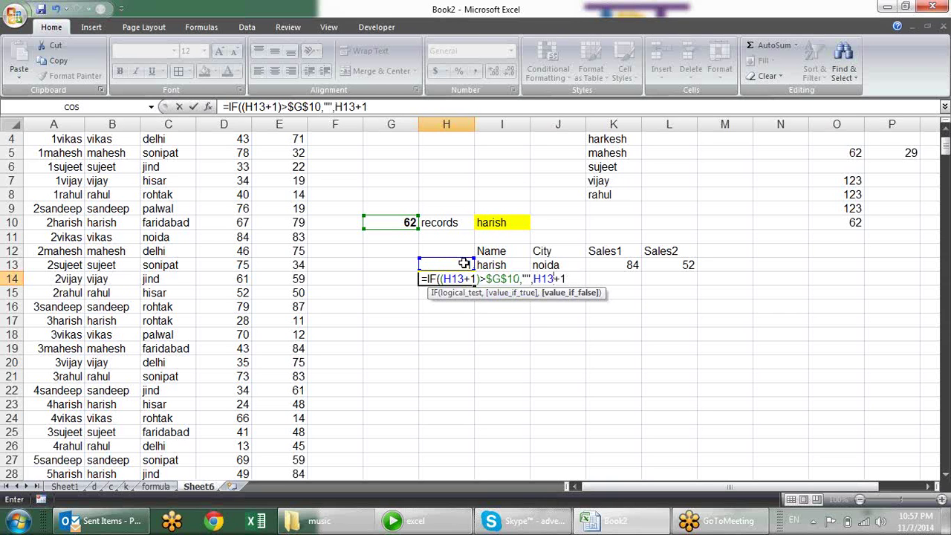
pyautogui.press('Return')
pyautogui.press('Return')
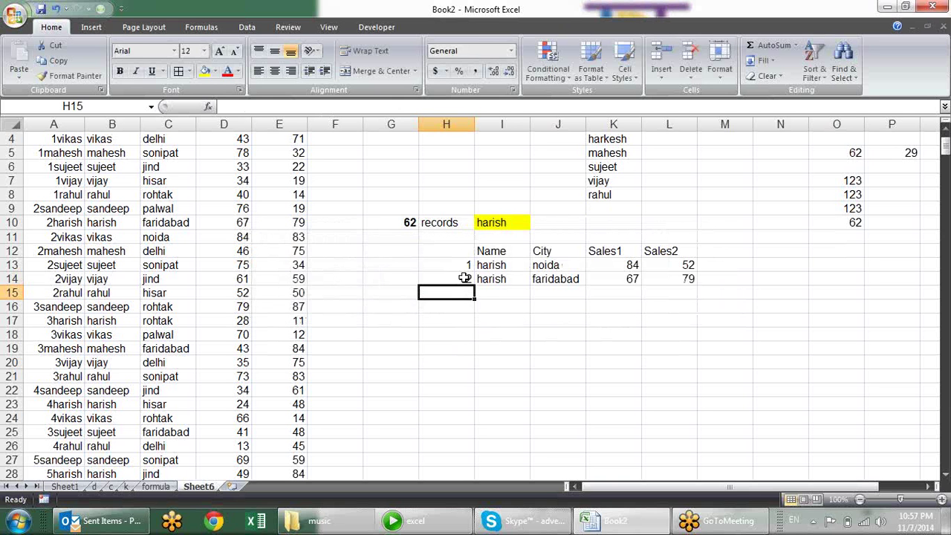
pyautogui.click(465, 278)
# Fill the H14 numbering formula down column H and check the results near H75
pyautogui.doubleClick(475, 285)
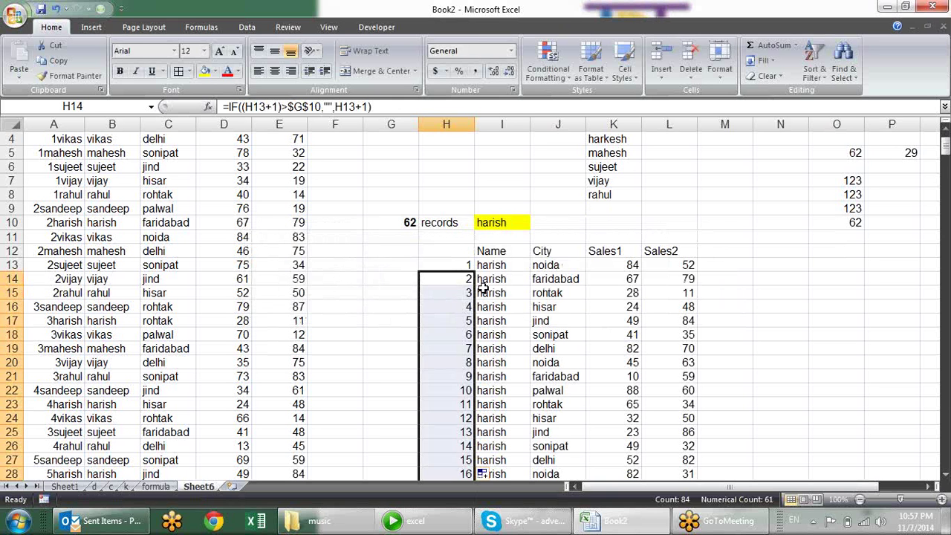
pyautogui.click(836, 267)
pyautogui.scroll(-5, 614, 269)
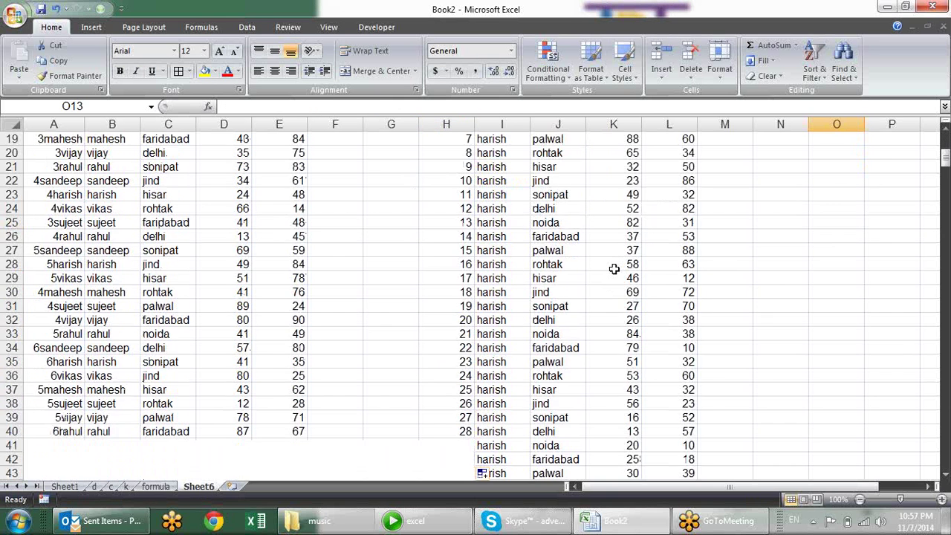
pyautogui.scroll(-10, 613, 269)
pyautogui.scroll(-7, 614, 269)
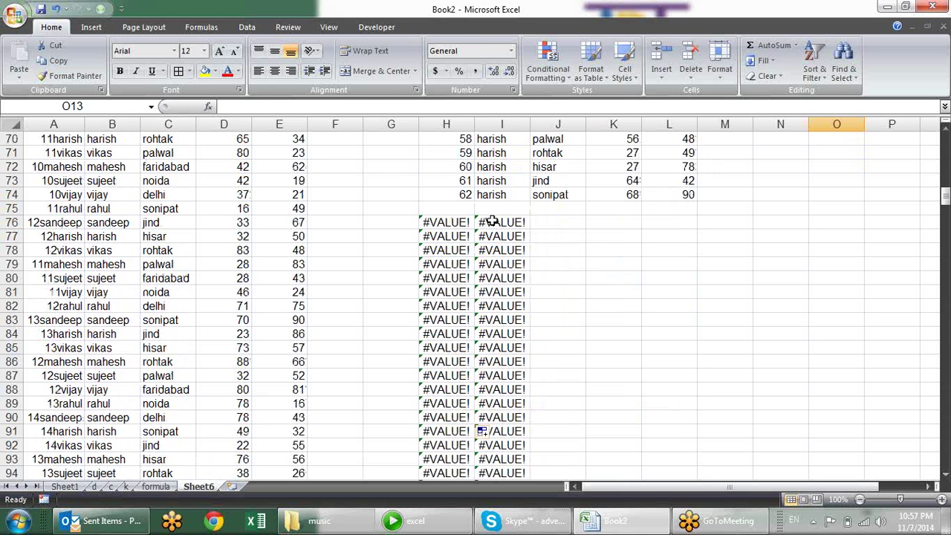
pyautogui.click(464, 205)
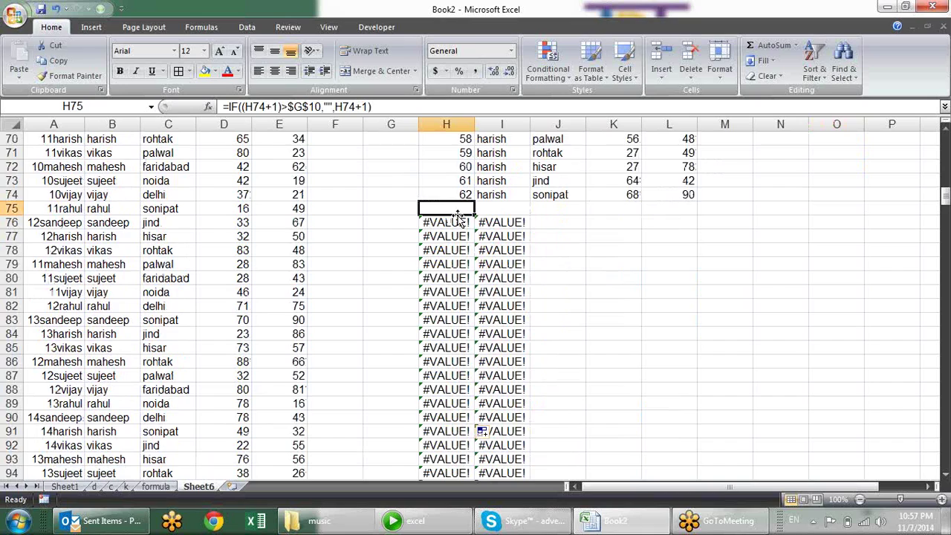
pyautogui.scroll(7, 457, 219)
pyautogui.scroll(9, 467, 224)
pyautogui.scroll(7, 473, 229)
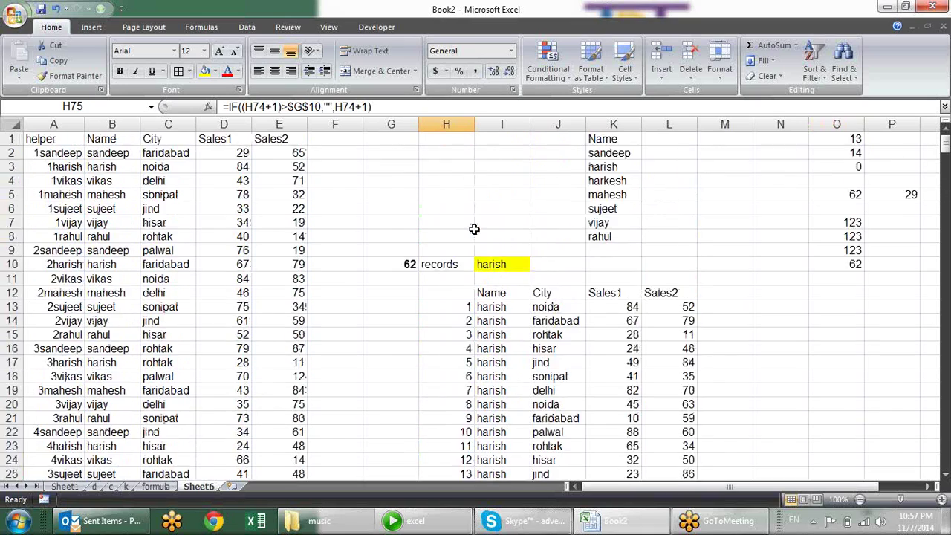
pyautogui.scroll(-4, 474, 230)
pyautogui.scroll(-13, 473, 229)
pyautogui.scroll(-5, 473, 229)
pyautogui.scroll(9, 473, 229)
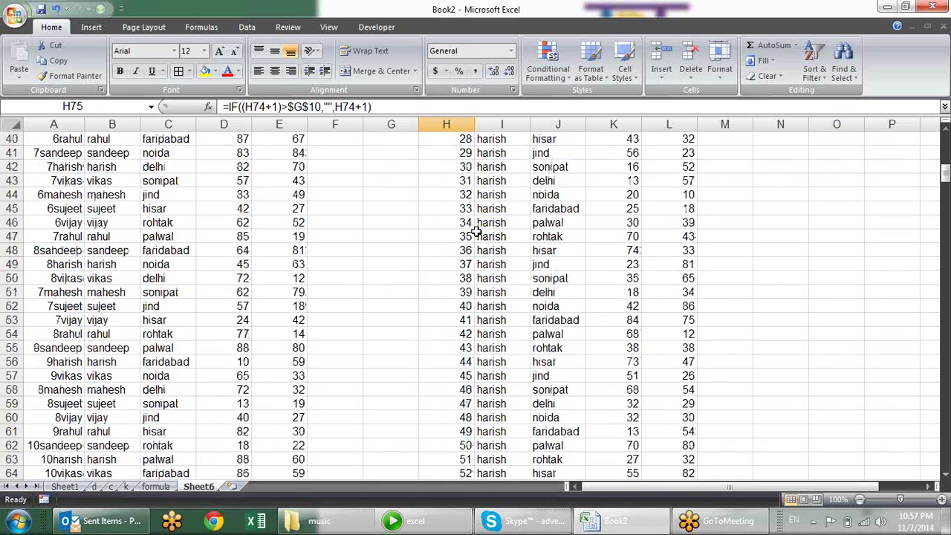
pyautogui.scroll(7, 473, 229)
pyautogui.scroll(6, 475, 231)
# Change H14 to =IFERROR(IF((H13+1)>$G$10,"",H13+1),"")
pyautogui.click(454, 305)
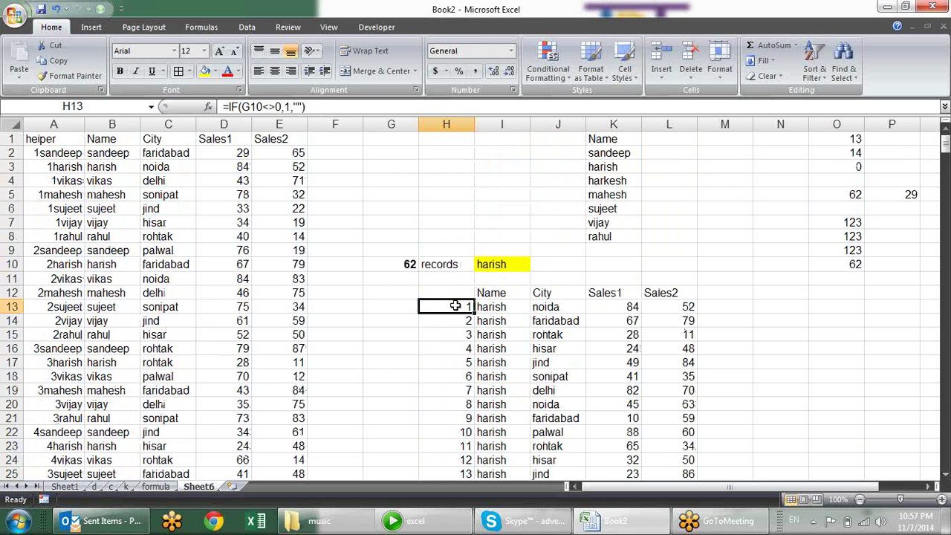
pyautogui.click(466, 320)
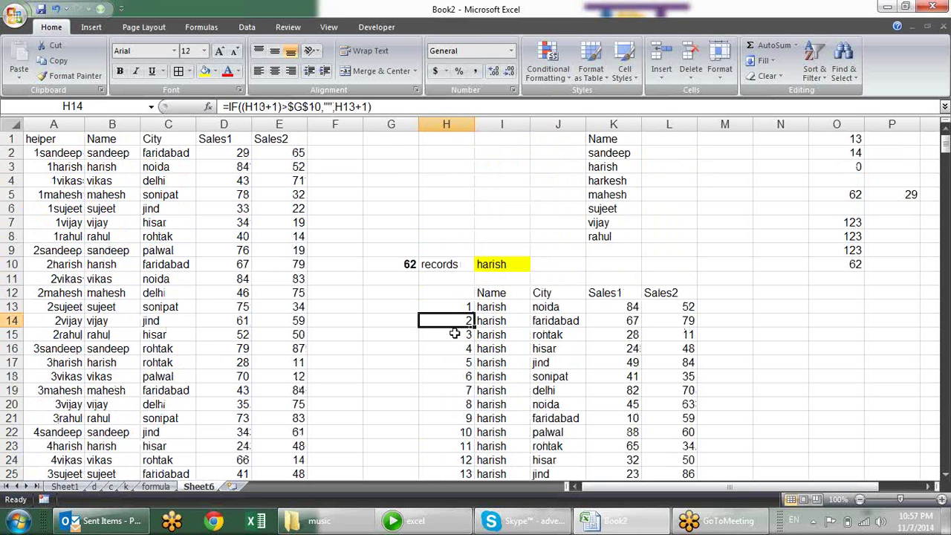
pyautogui.press('F2')
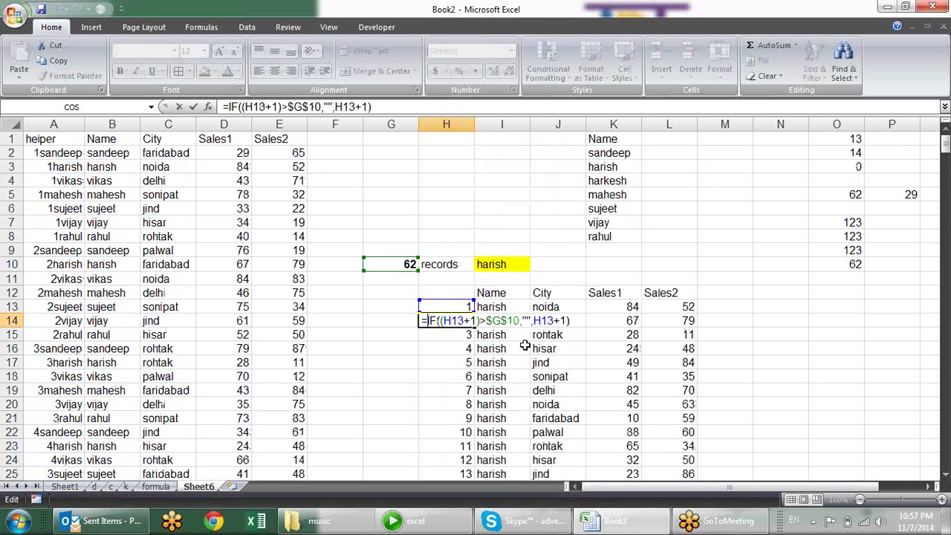
pyautogui.write('if')
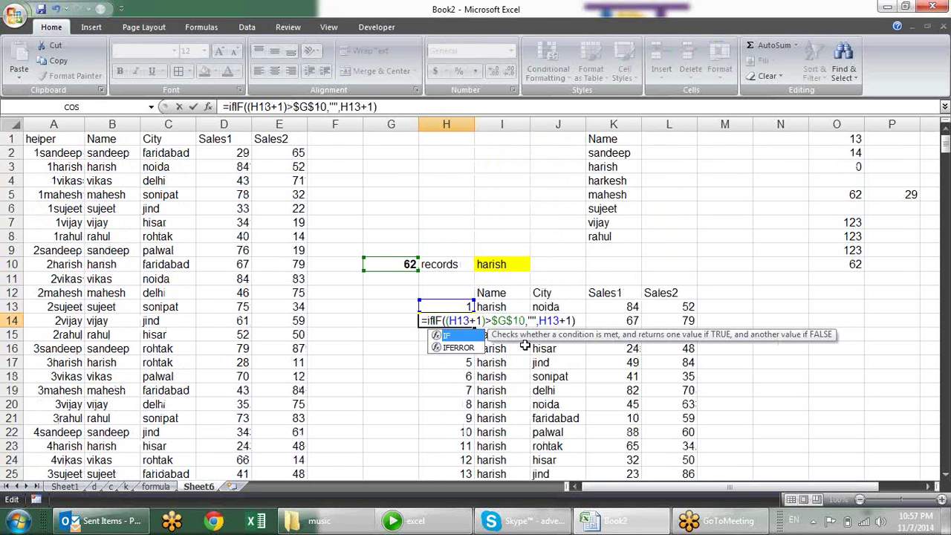
pyautogui.press('Down')
pyautogui.press('Tab')
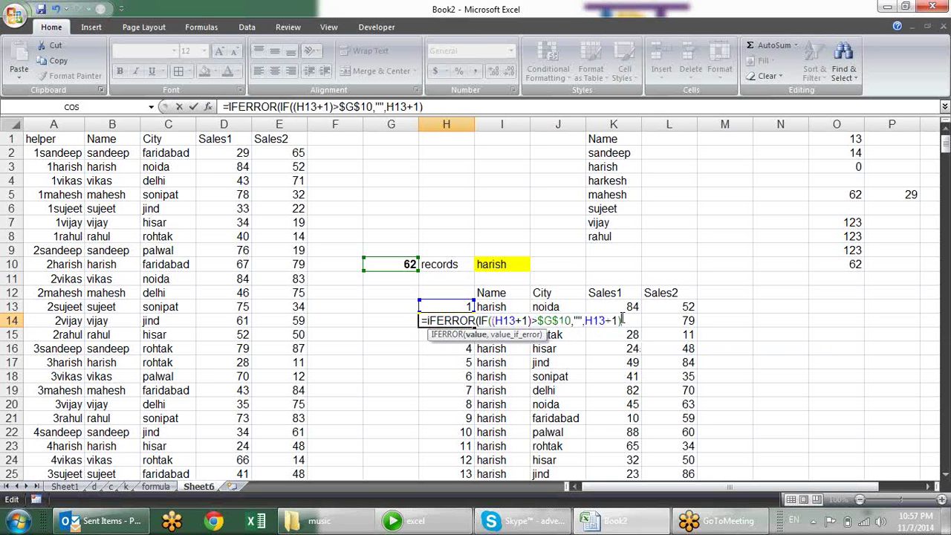
pyautogui.write(',')
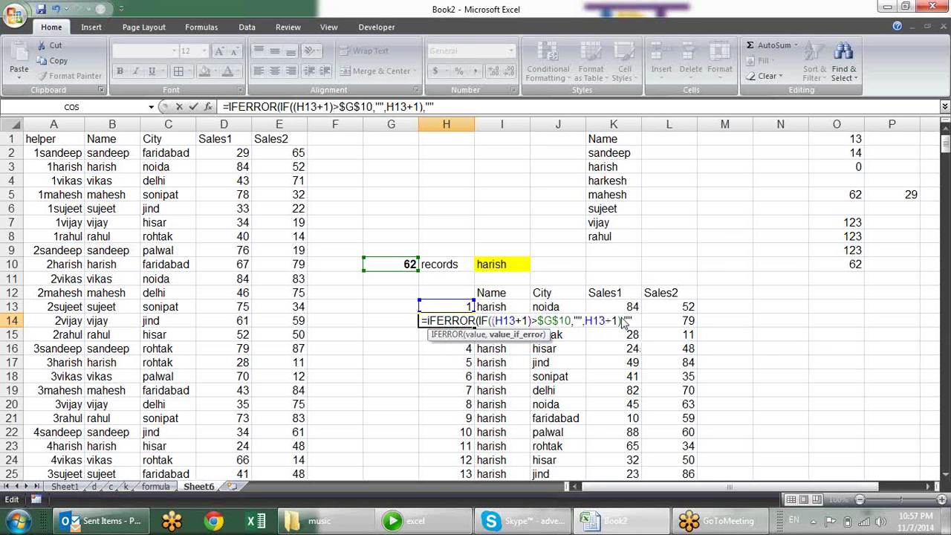
pyautogui.press('Return')
pyautogui.press('Return')
# Copy the IFERROR numbering formula down column H and check the lookups near row 76
pyautogui.click(459, 319)
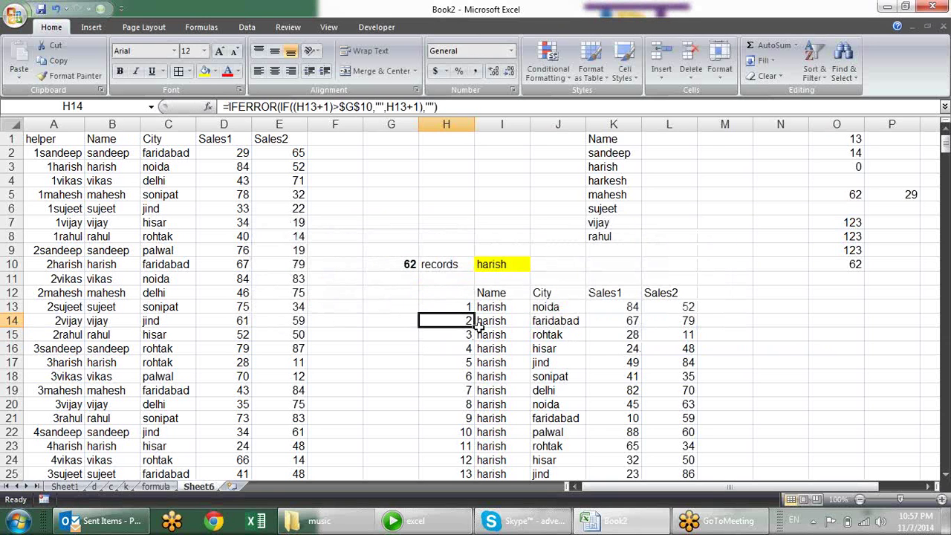
pyautogui.doubleClick(473, 328)
pyautogui.scroll(-13, 658, 288)
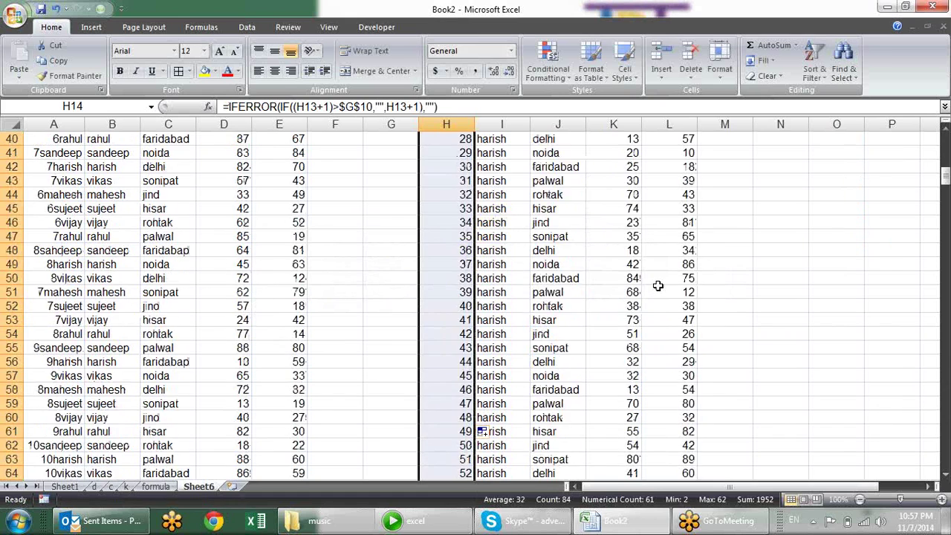
pyautogui.scroll(-8, 658, 288)
pyautogui.click(624, 305)
# Set the I10 filter name to harkesh to preview its results
pyautogui.scroll(7, 611, 303)
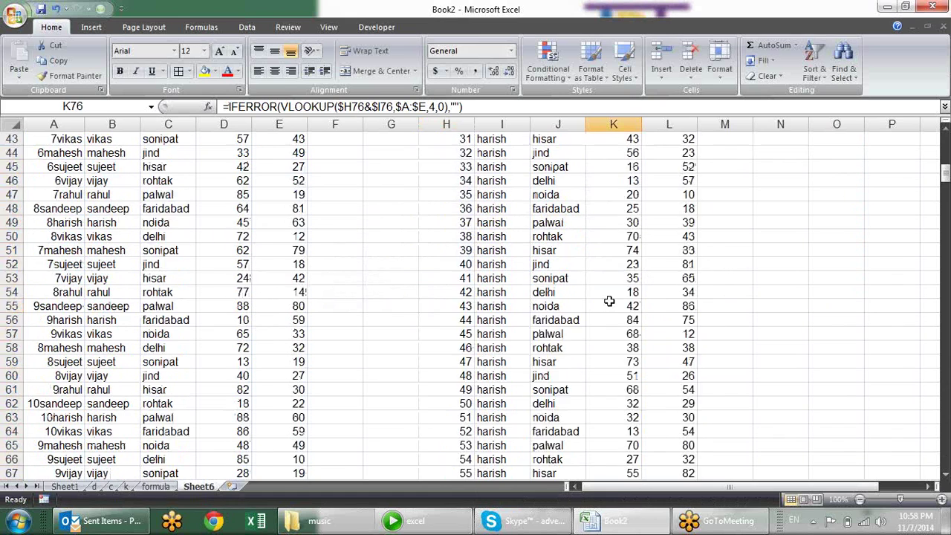
pyautogui.scroll(4, 611, 303)
pyautogui.scroll(10, 611, 303)
pyautogui.click(508, 264)
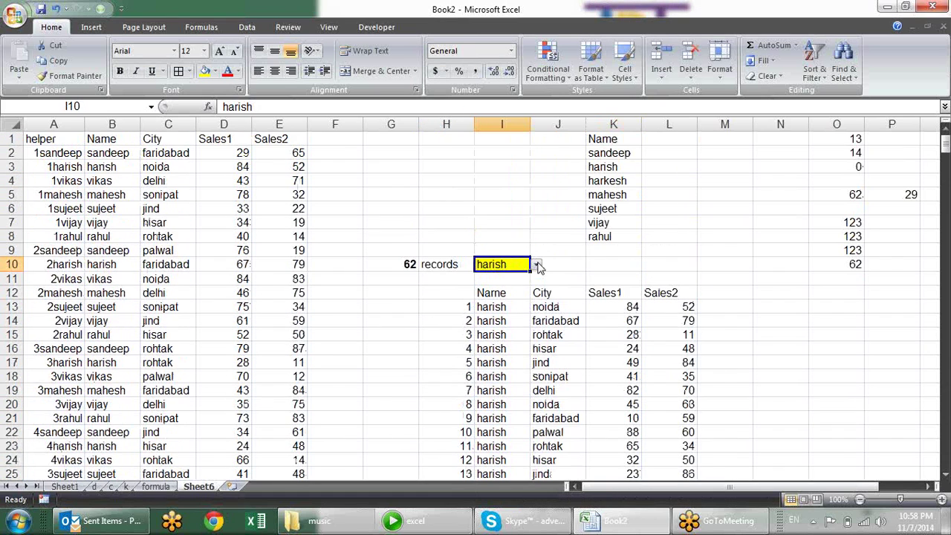
pyautogui.click(535, 265)
pyautogui.click(517, 297)
pyautogui.scroll(-1, 600, 296)
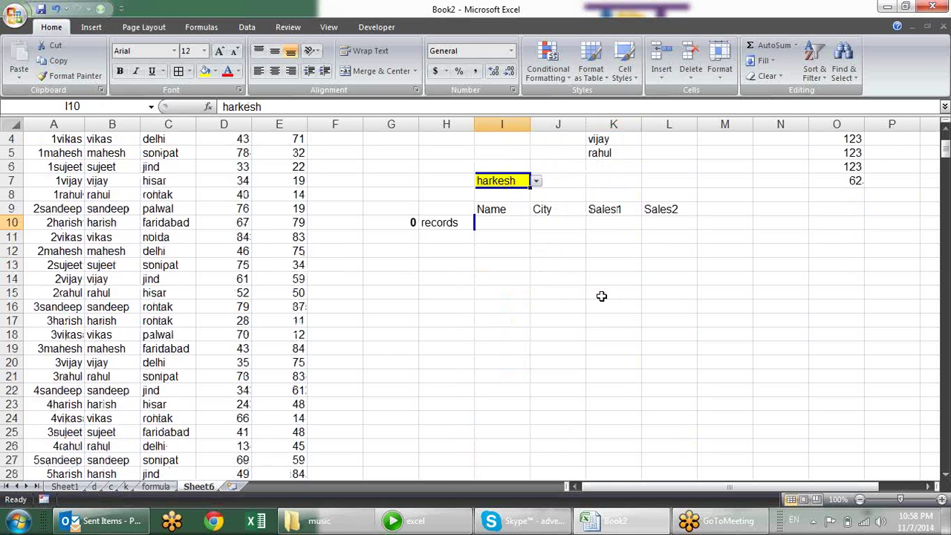
# Switch the filter name to mahesh and scroll through its records
pyautogui.click(535, 220)
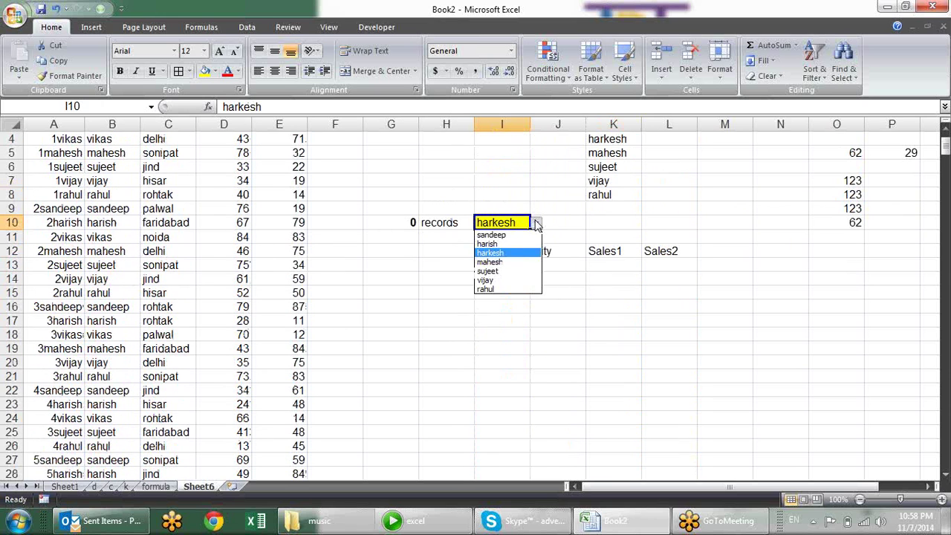
pyautogui.click(524, 264)
pyautogui.scroll(-1, 547, 233)
pyautogui.scroll(-11, 607, 247)
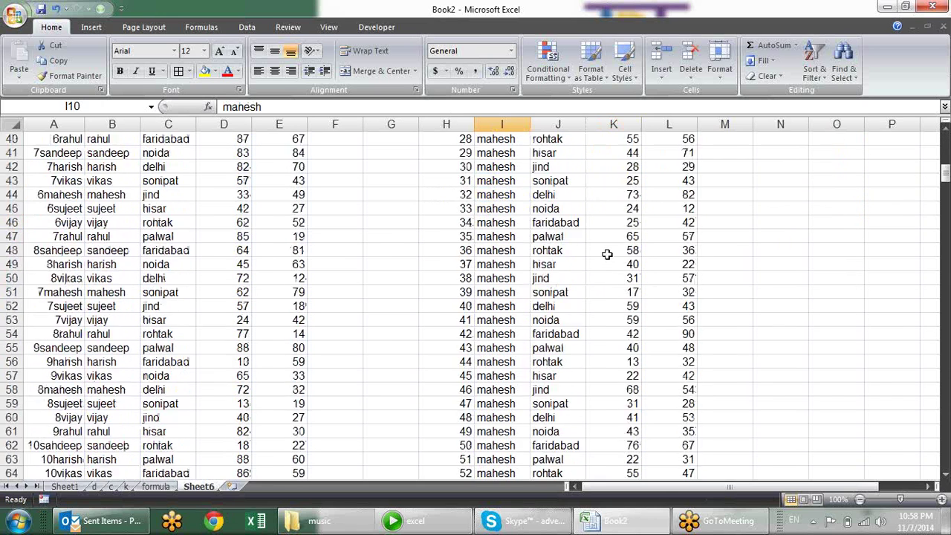
pyautogui.scroll(-4, 606, 251)
pyautogui.scroll(-1, 605, 258)
pyautogui.scroll(13, 607, 258)
pyautogui.scroll(5, 580, 249)
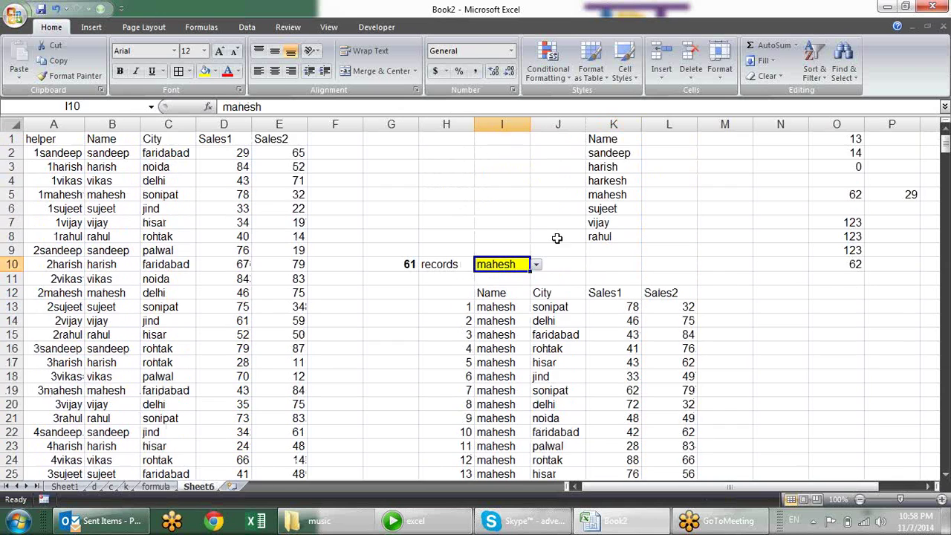
# Choose rahul as the filter name and review the 62 numbered records
pyautogui.click(535, 265)
pyautogui.click(520, 330)
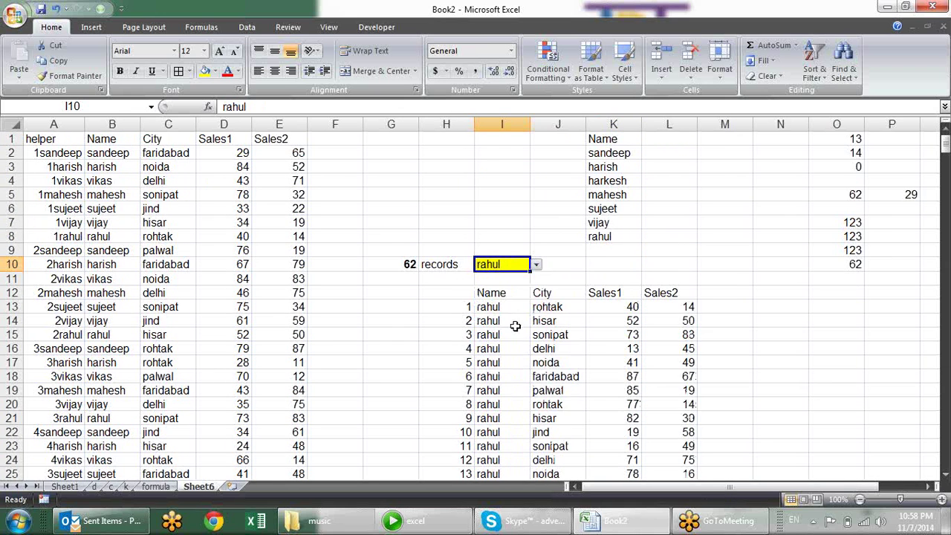
pyautogui.scroll(-6, 617, 315)
pyautogui.scroll(-8, 617, 315)
pyautogui.scroll(-7, 619, 315)
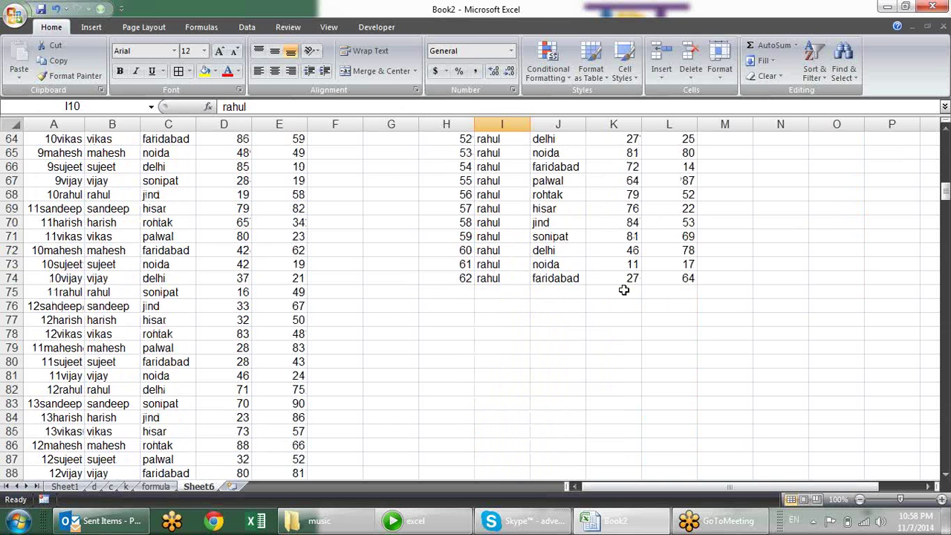
pyautogui.scroll(7, 624, 290)
pyautogui.scroll(5, 624, 290)
pyautogui.scroll(9, 624, 290)
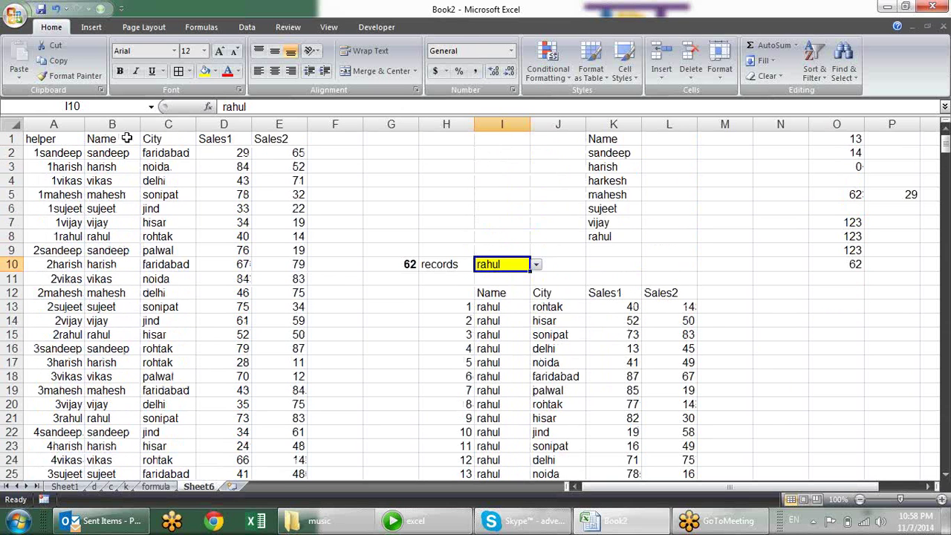
# Hide helper column A
pyautogui.rightClick(41, 124)
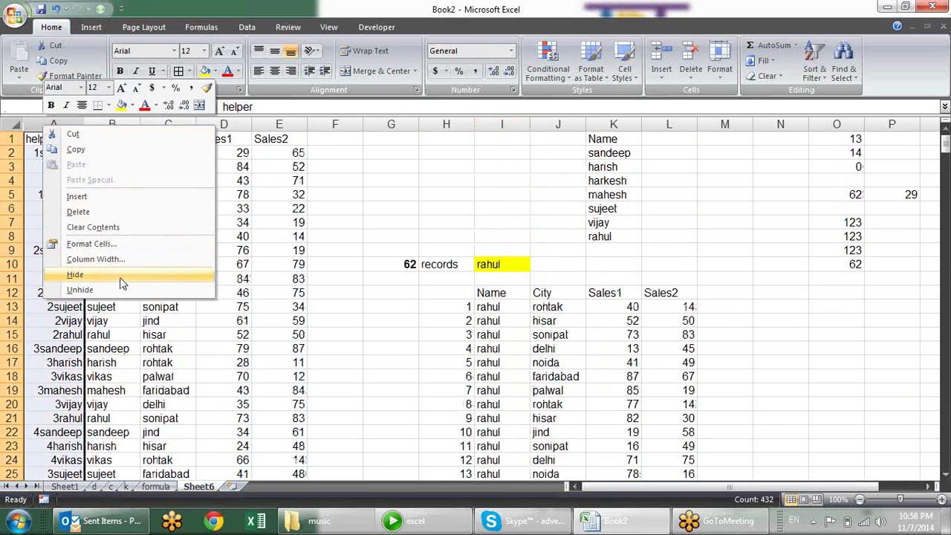
pyautogui.click(75, 275)
pyautogui.click(329, 182)
# Test the I10 name dropdown with harkesh, sujeet and vijay, ending on sujeet
pyautogui.click(447, 264)
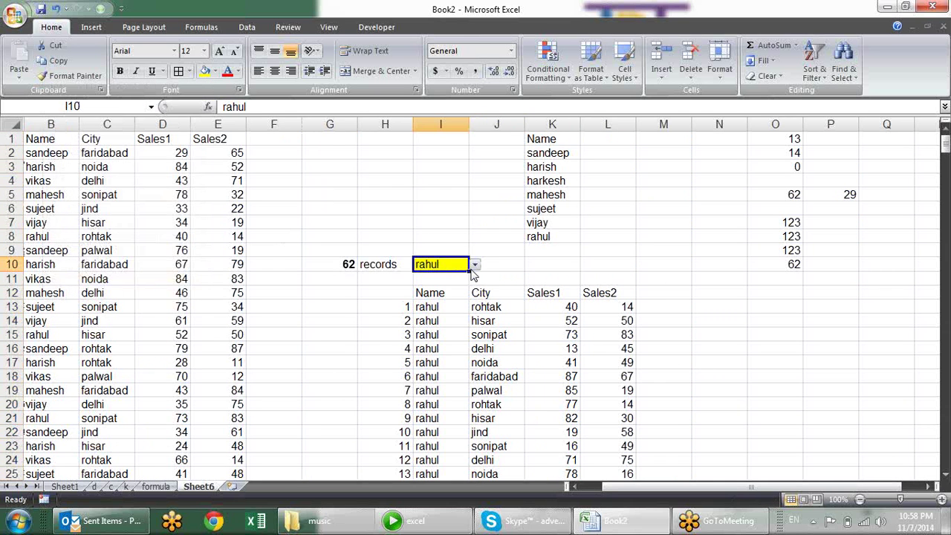
pyautogui.click(474, 264)
pyautogui.click(457, 297)
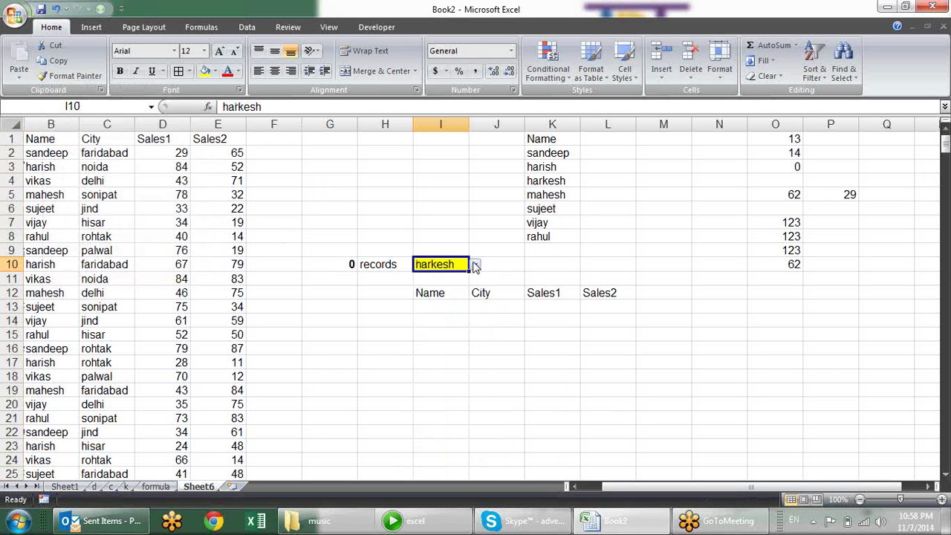
pyautogui.click(476, 265)
pyautogui.click(446, 312)
pyautogui.click(475, 264)
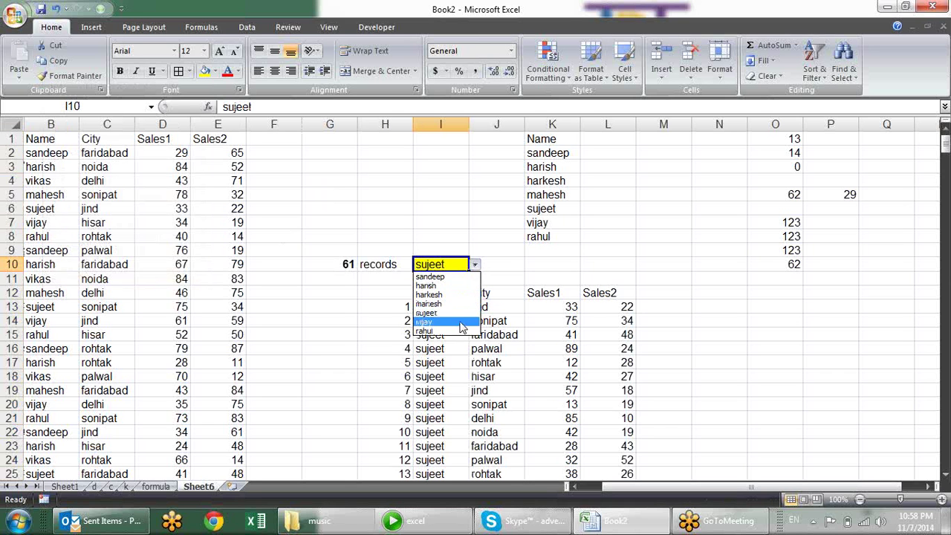
pyautogui.click(460, 324)
pyautogui.click(475, 265)
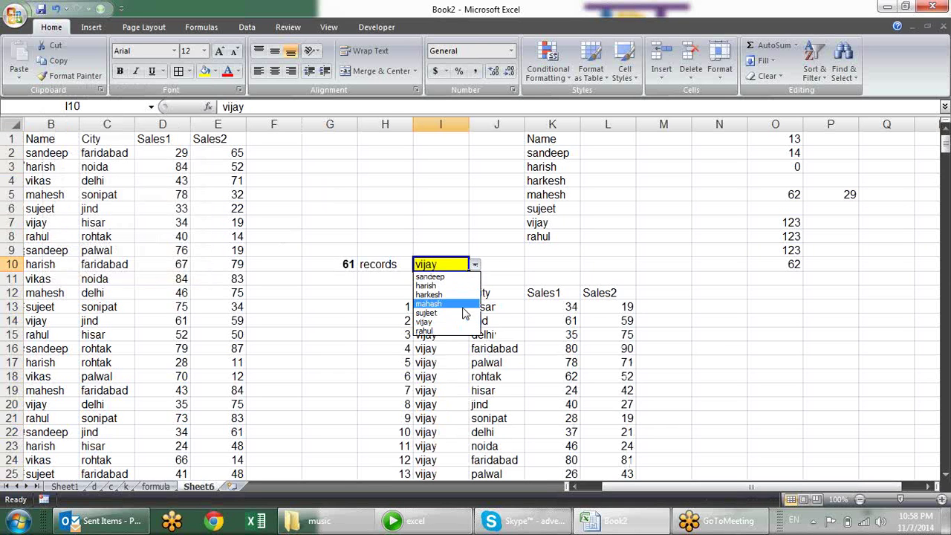
pyautogui.click(462, 313)
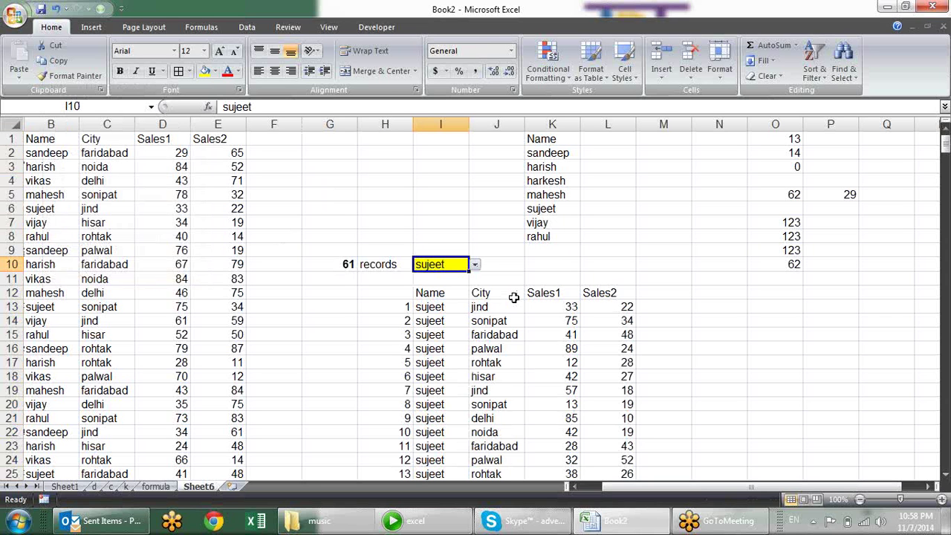
# Unhide helper column A so keys like 1sandeep show again
pyautogui.click(30, 124)
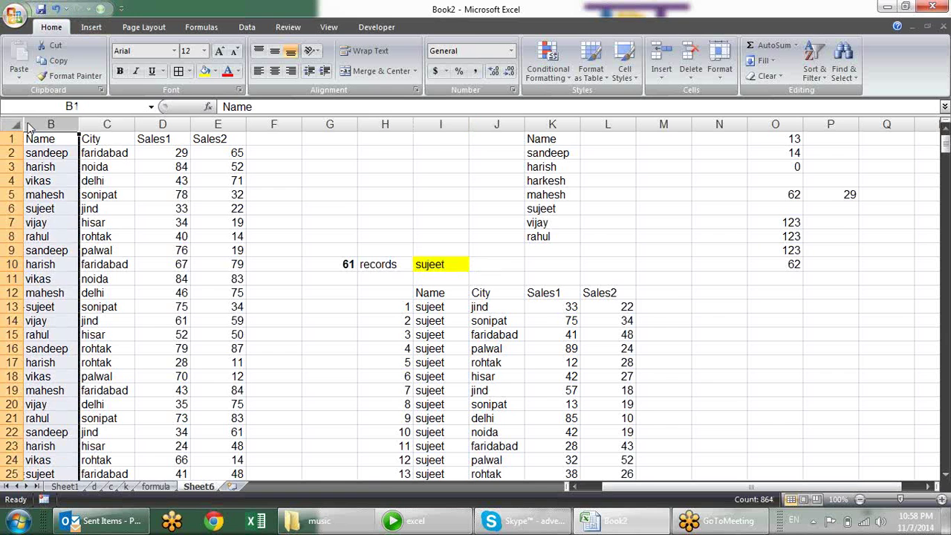
pyautogui.rightClick(30, 124)
pyautogui.click(64, 284)
pyautogui.click(335, 199)
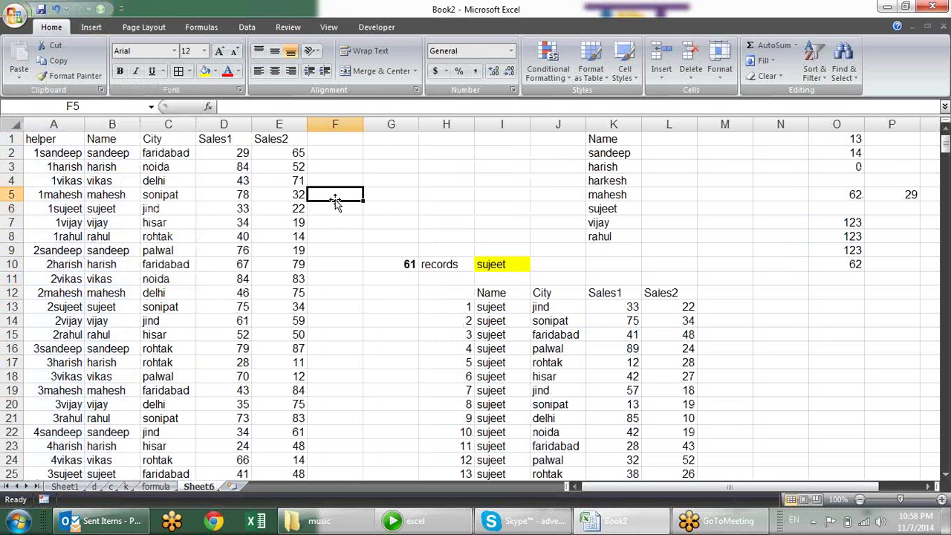
# Save the workbook to the Desktop as macro-enabled 'Lookup -2' with F12, then close the workbook window
pyautogui.press('F12')
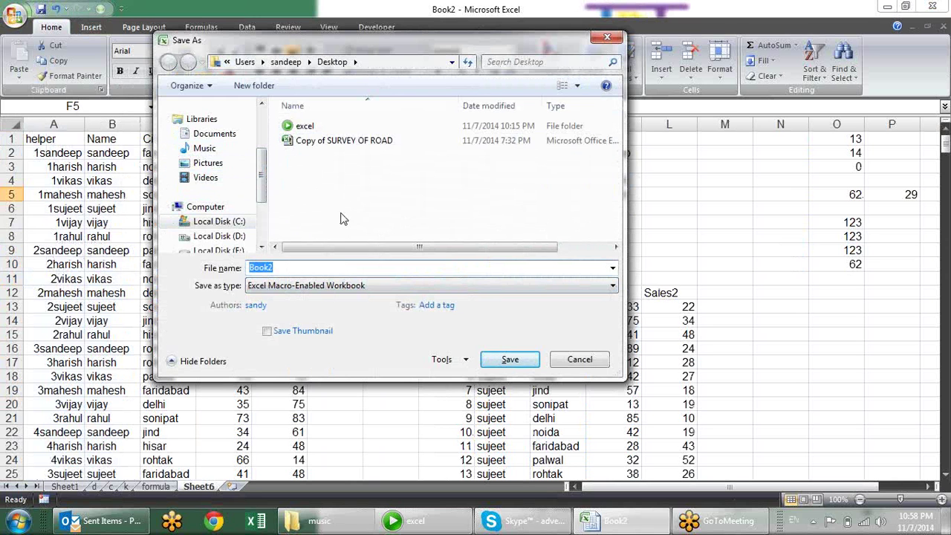
pyautogui.click(323, 270)
pyautogui.doubleClick(287, 268)
pyautogui.write('L')
pyautogui.press('BackSpace')
pyautogui.press('BackSpace')
pyautogui.press('BackSpace')
pyautogui.press('BackSpace')
pyautogui.write('up')
pyautogui.write('2')
pyautogui.press('Return')
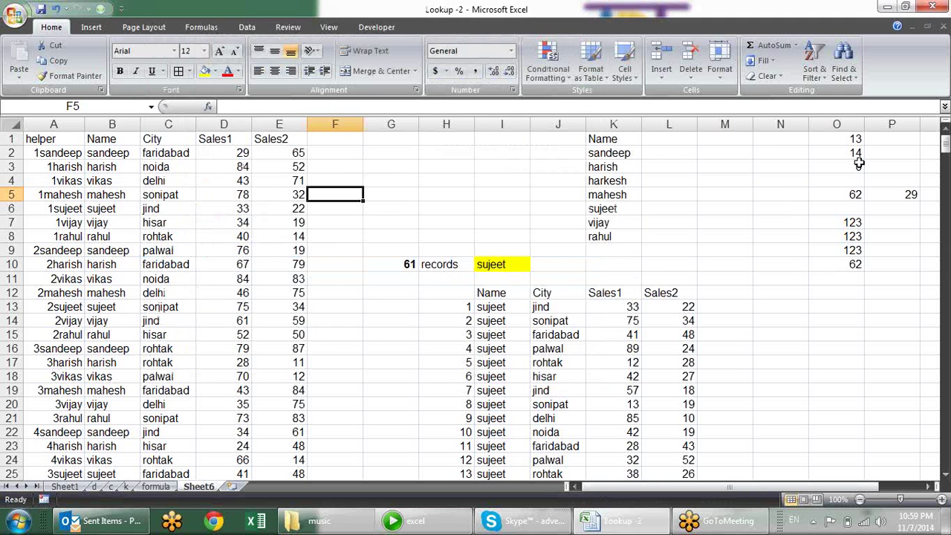
pyautogui.click(940, 6)
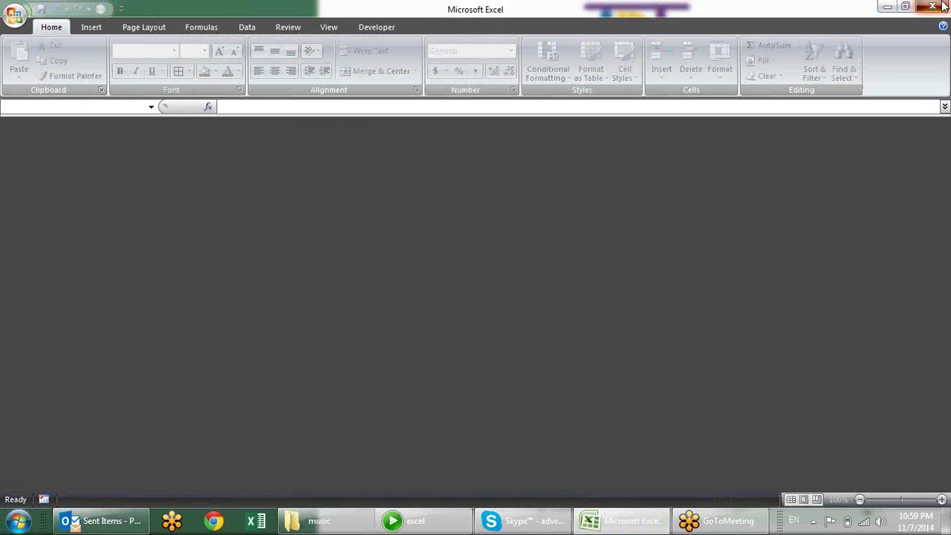
# Close Excel and the 'excel' folder window to return to the desktop
pyautogui.click(942, 6)
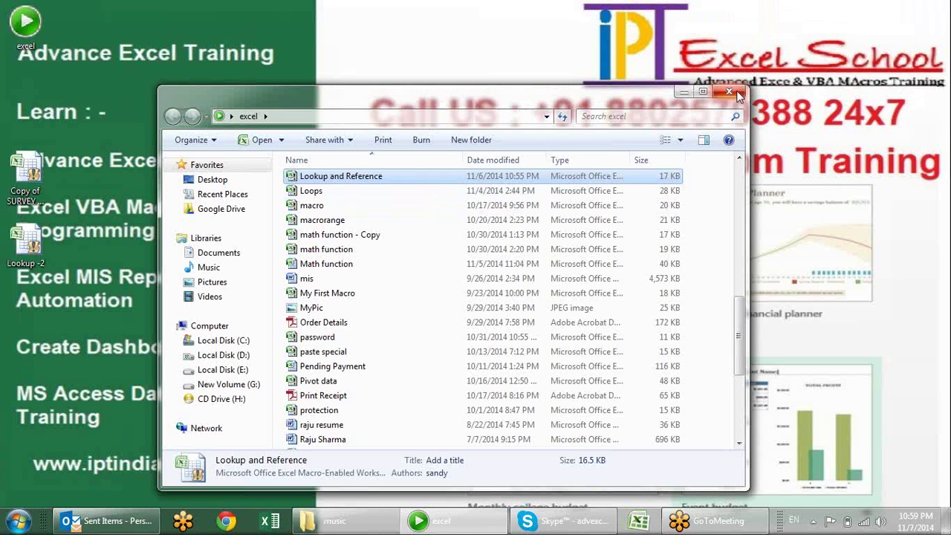
pyautogui.click(737, 94)
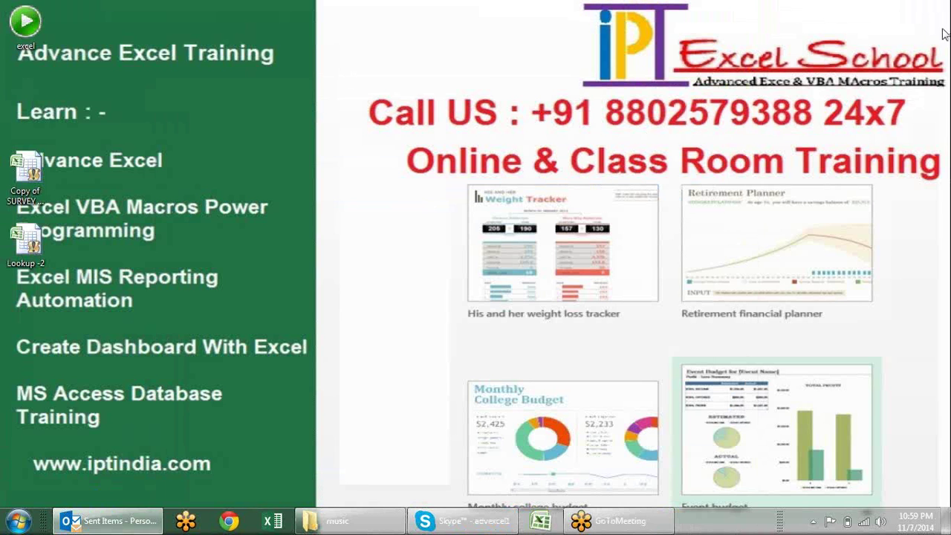